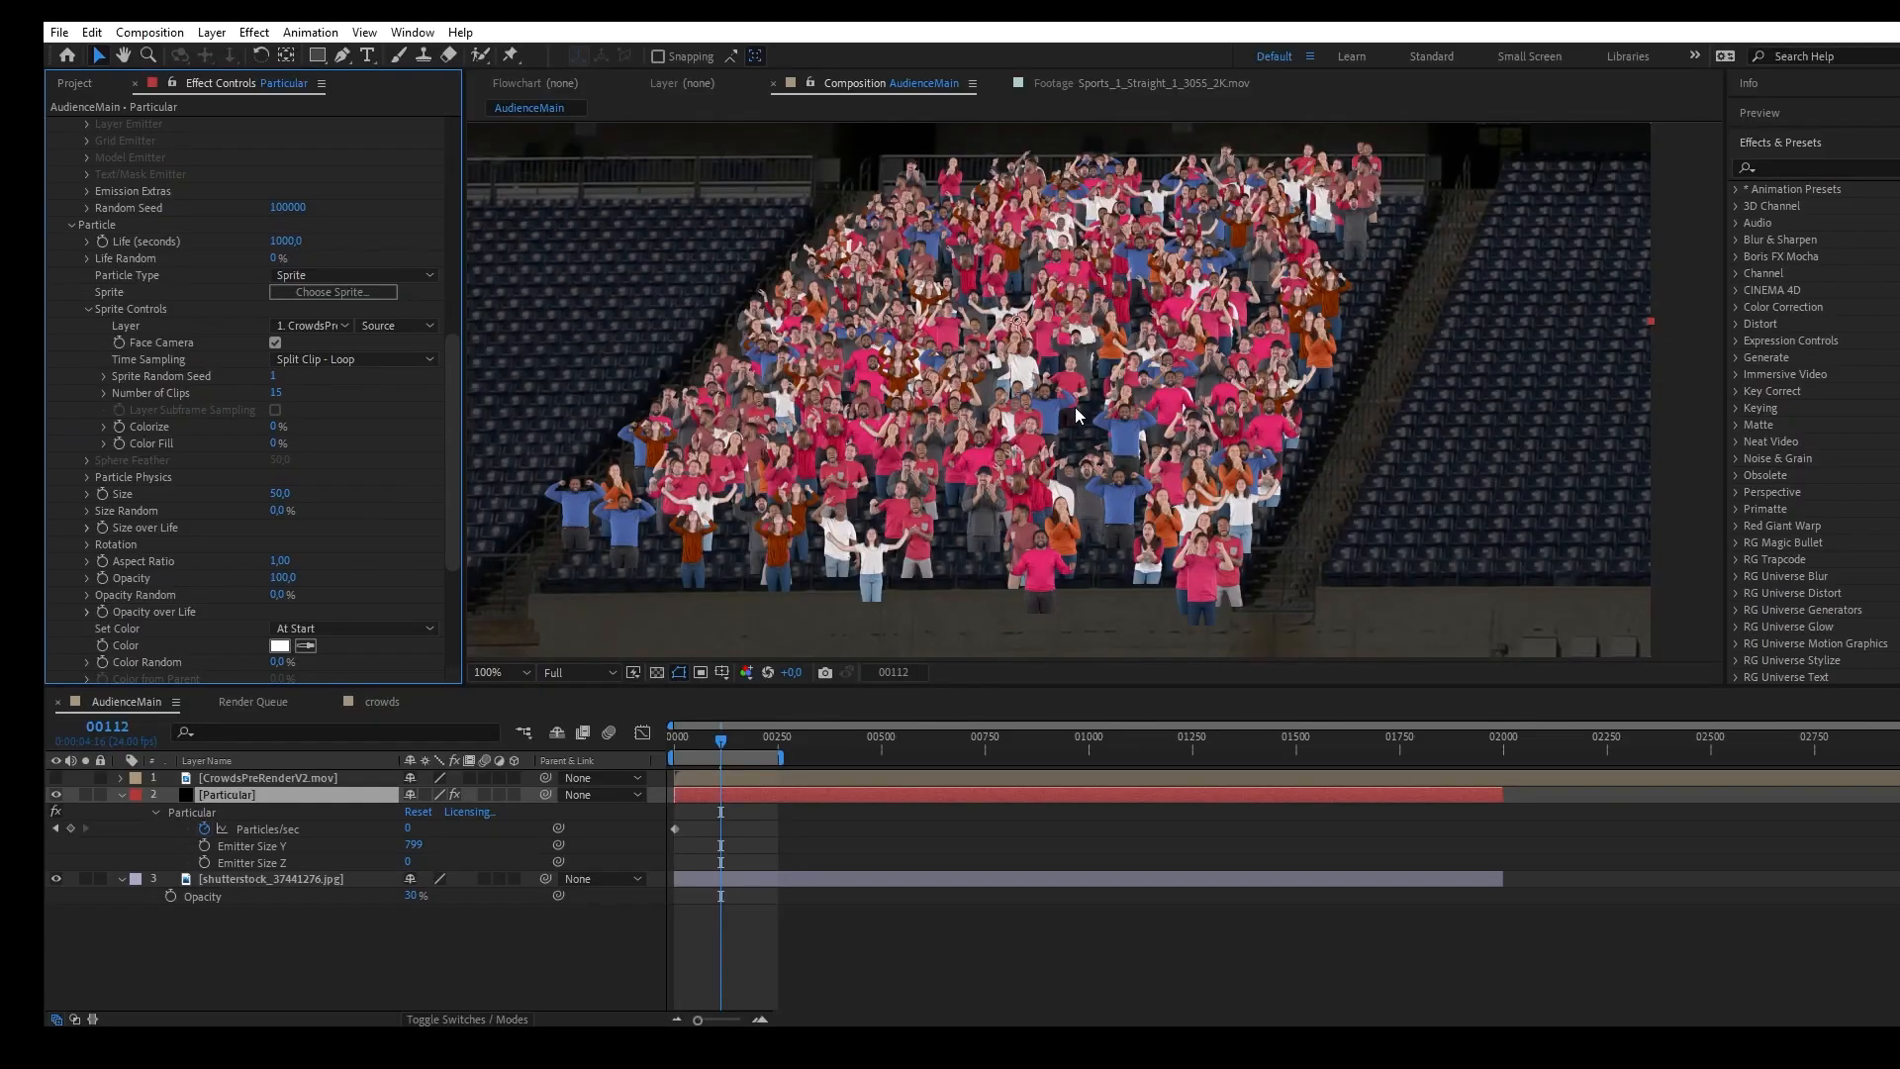
left_click(300, 877)
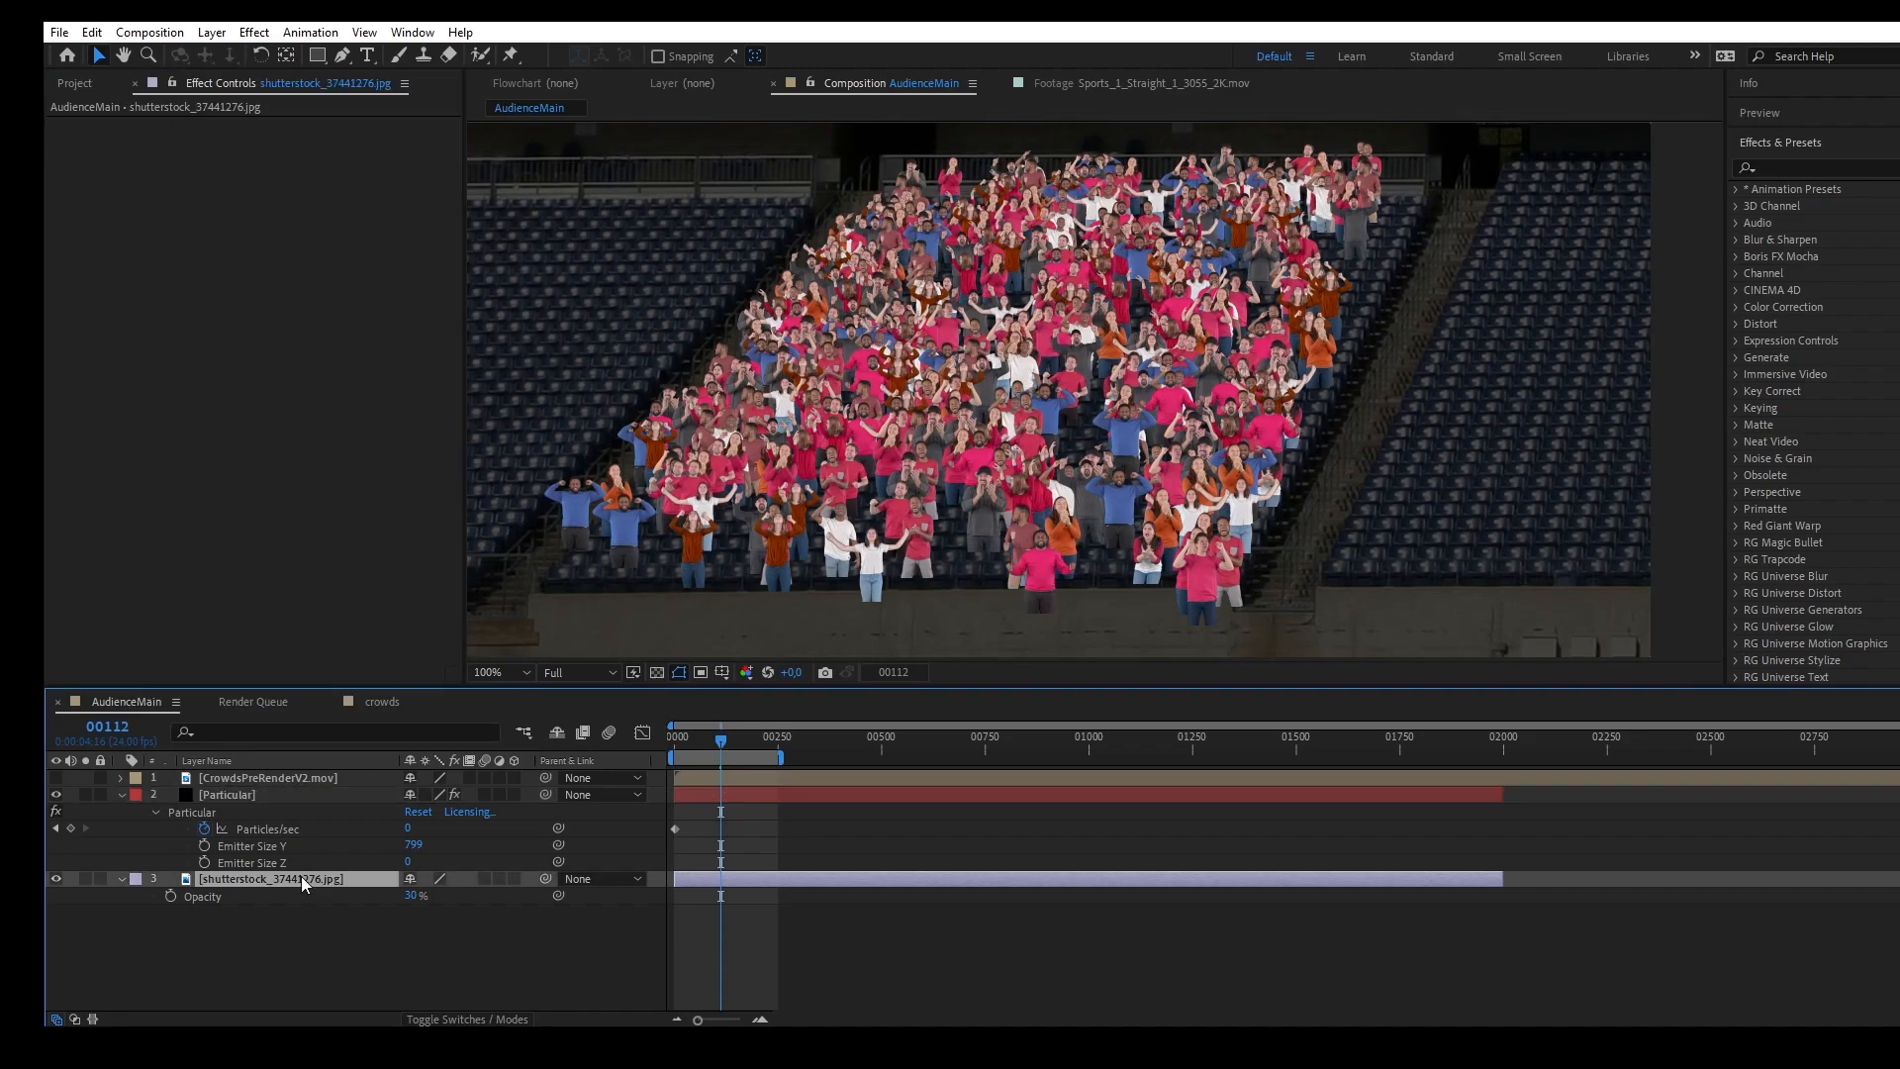
left_click(263, 795)
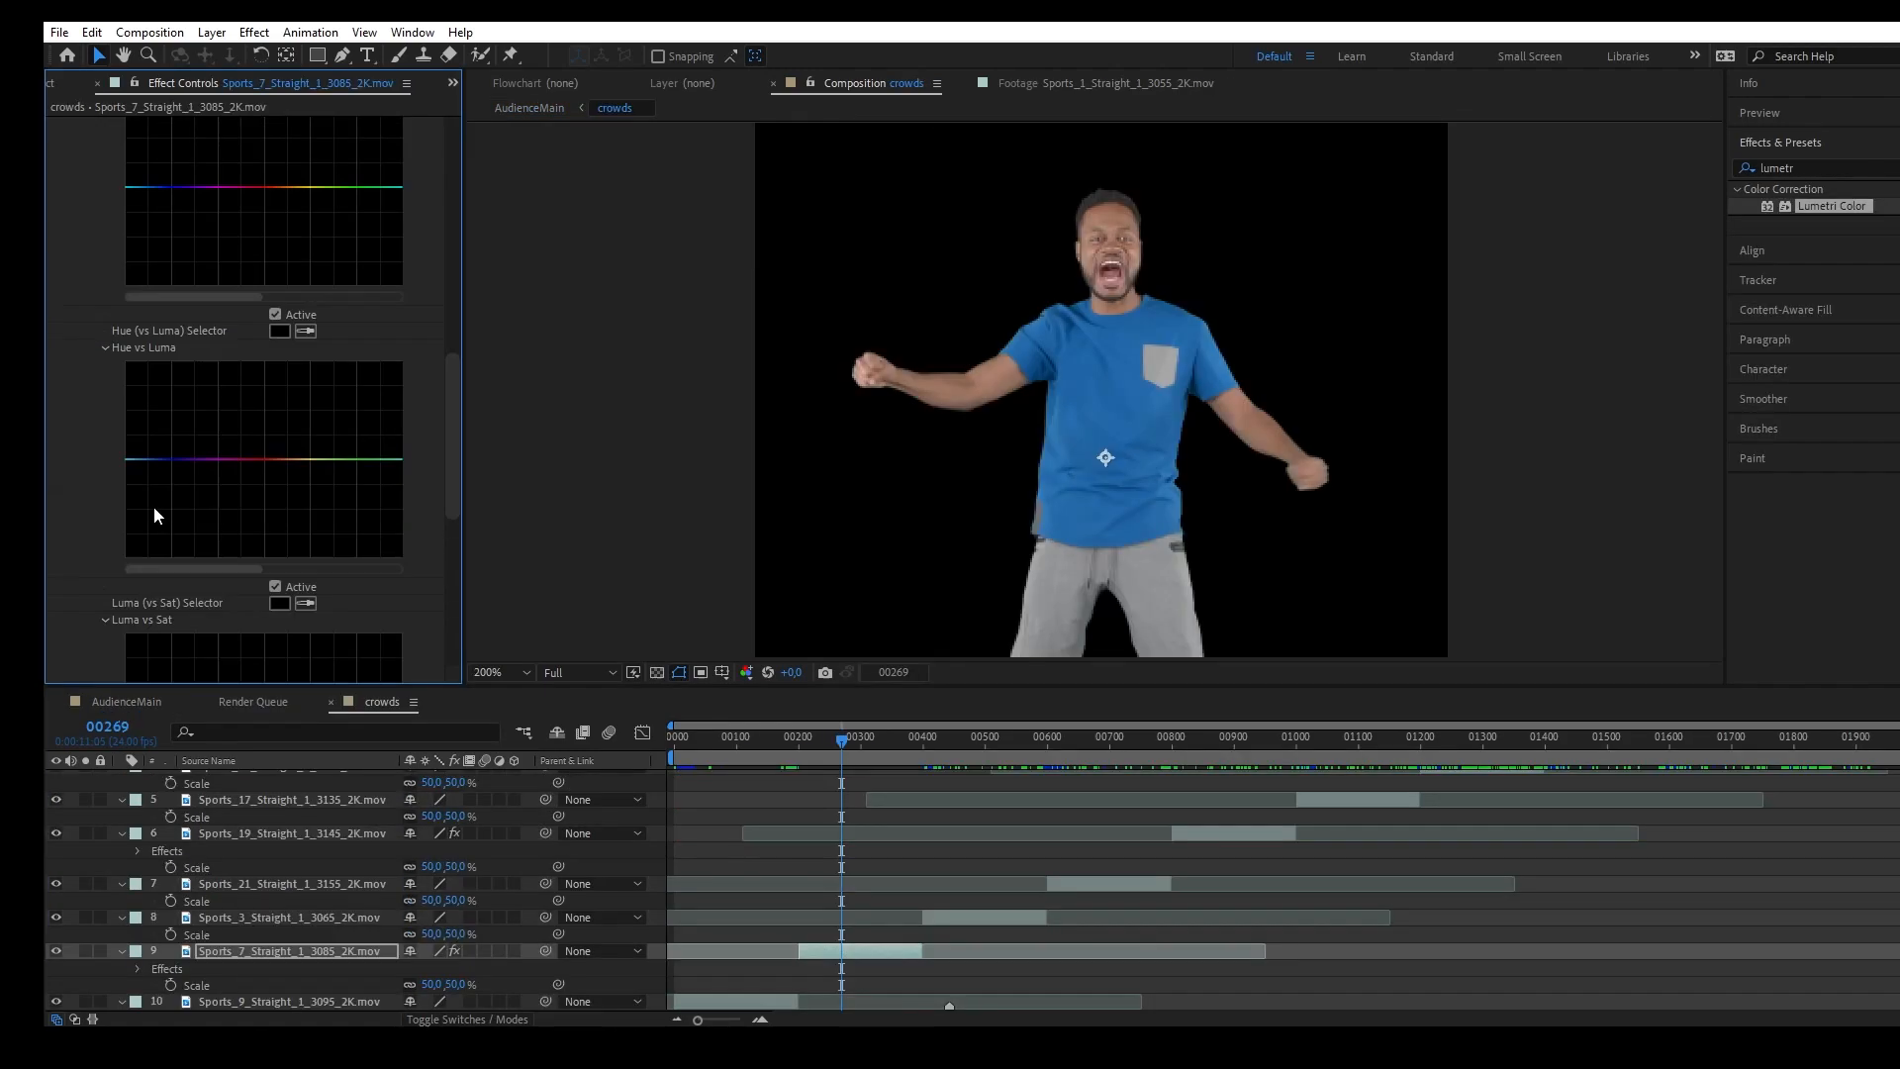
scroll(178, 495, "up", 3)
scroll(196, 485, "up", 4)
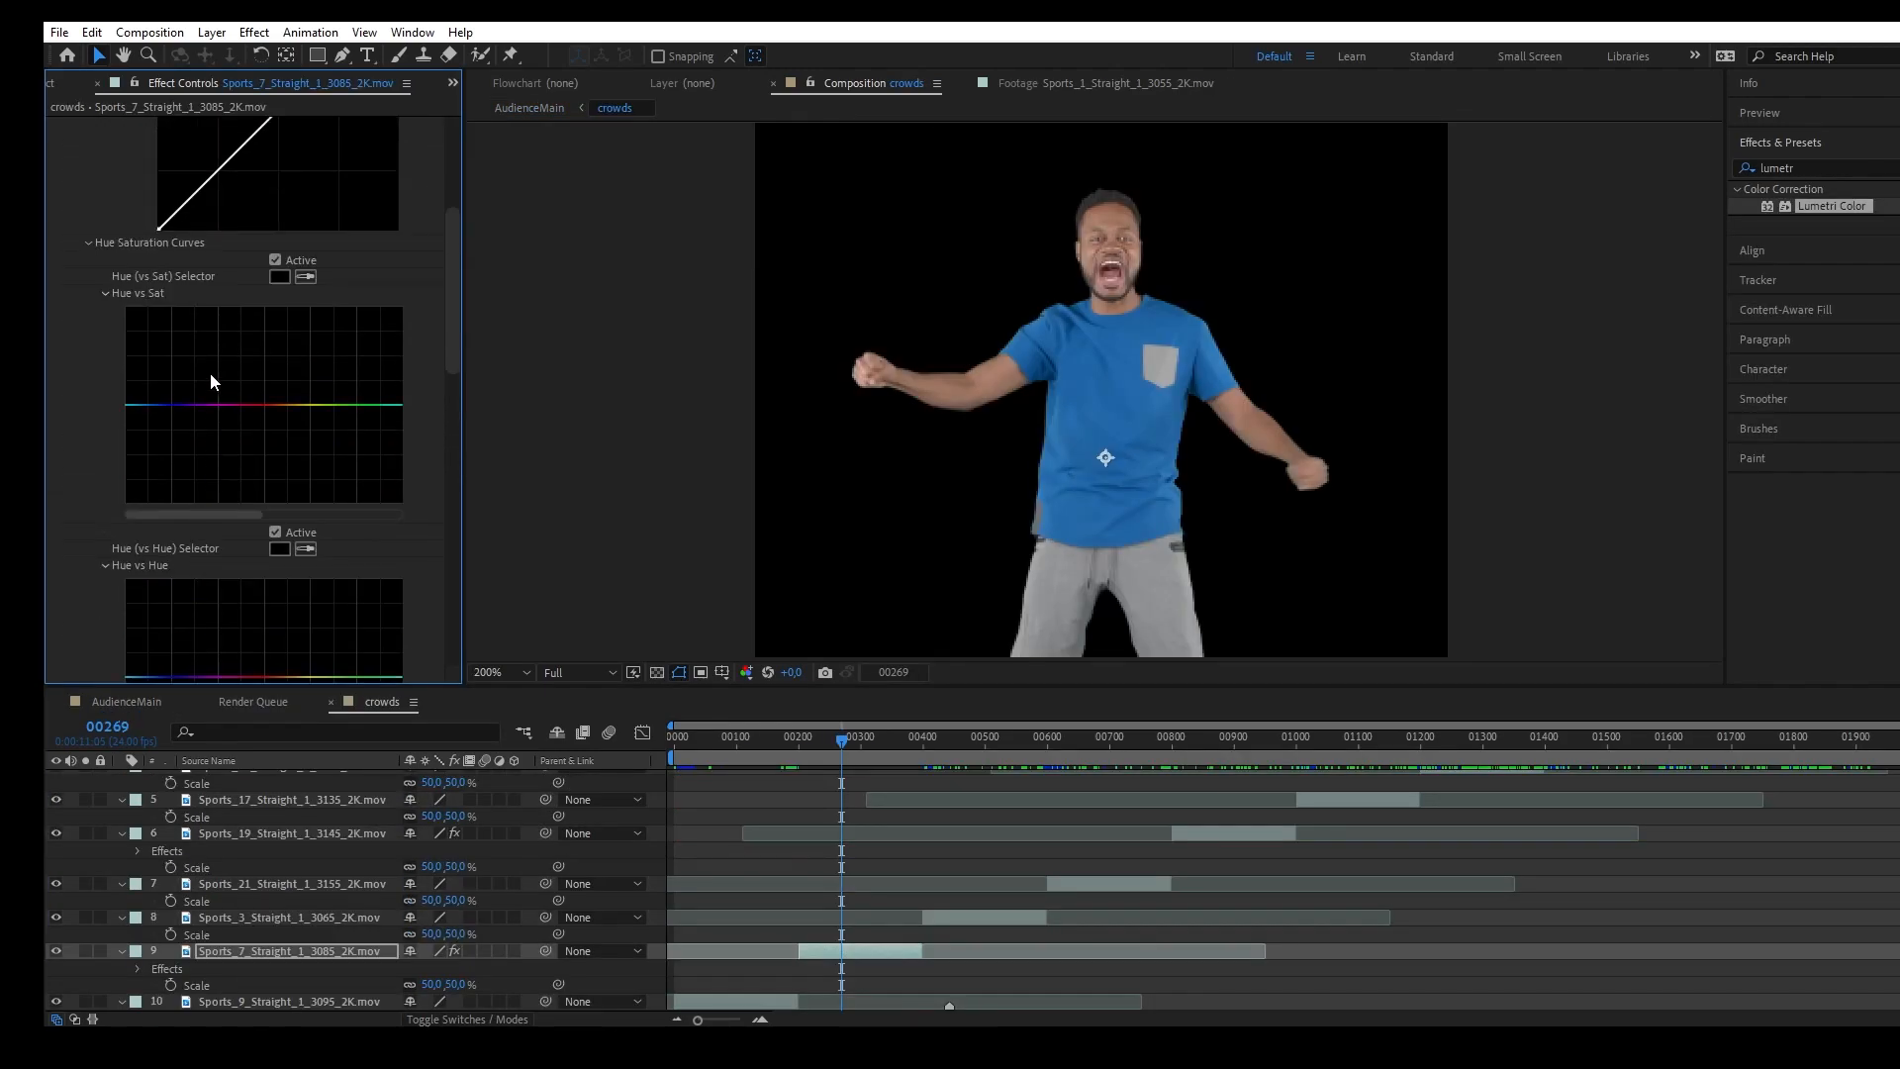
Recolour the man's blue shirt to red by sampling it for the Hue vs Hue curve and lowering the blue point.
scroll(210, 374, "down", 5)
left_click(307, 327)
left_click(1115, 405)
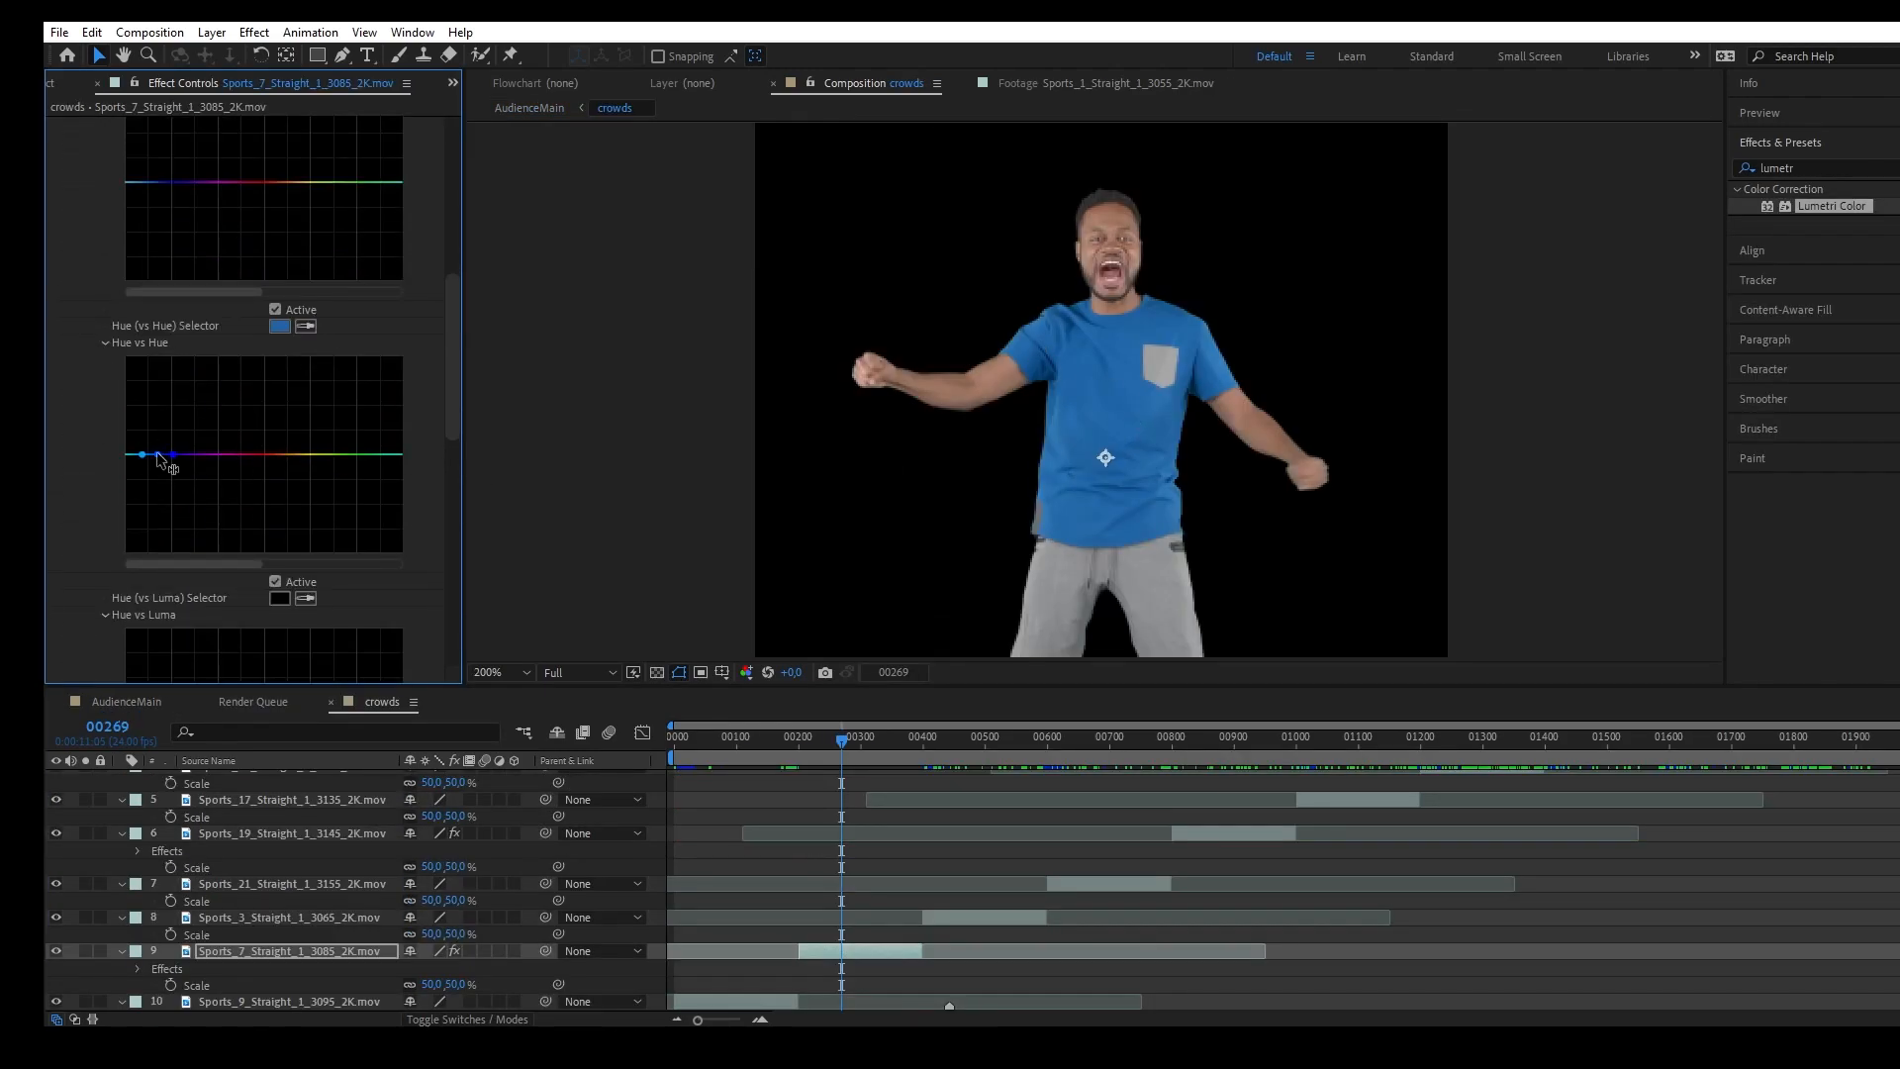
left_click_drag(156, 453, 156, 536)
scroll(1173, 337, "up", 2)
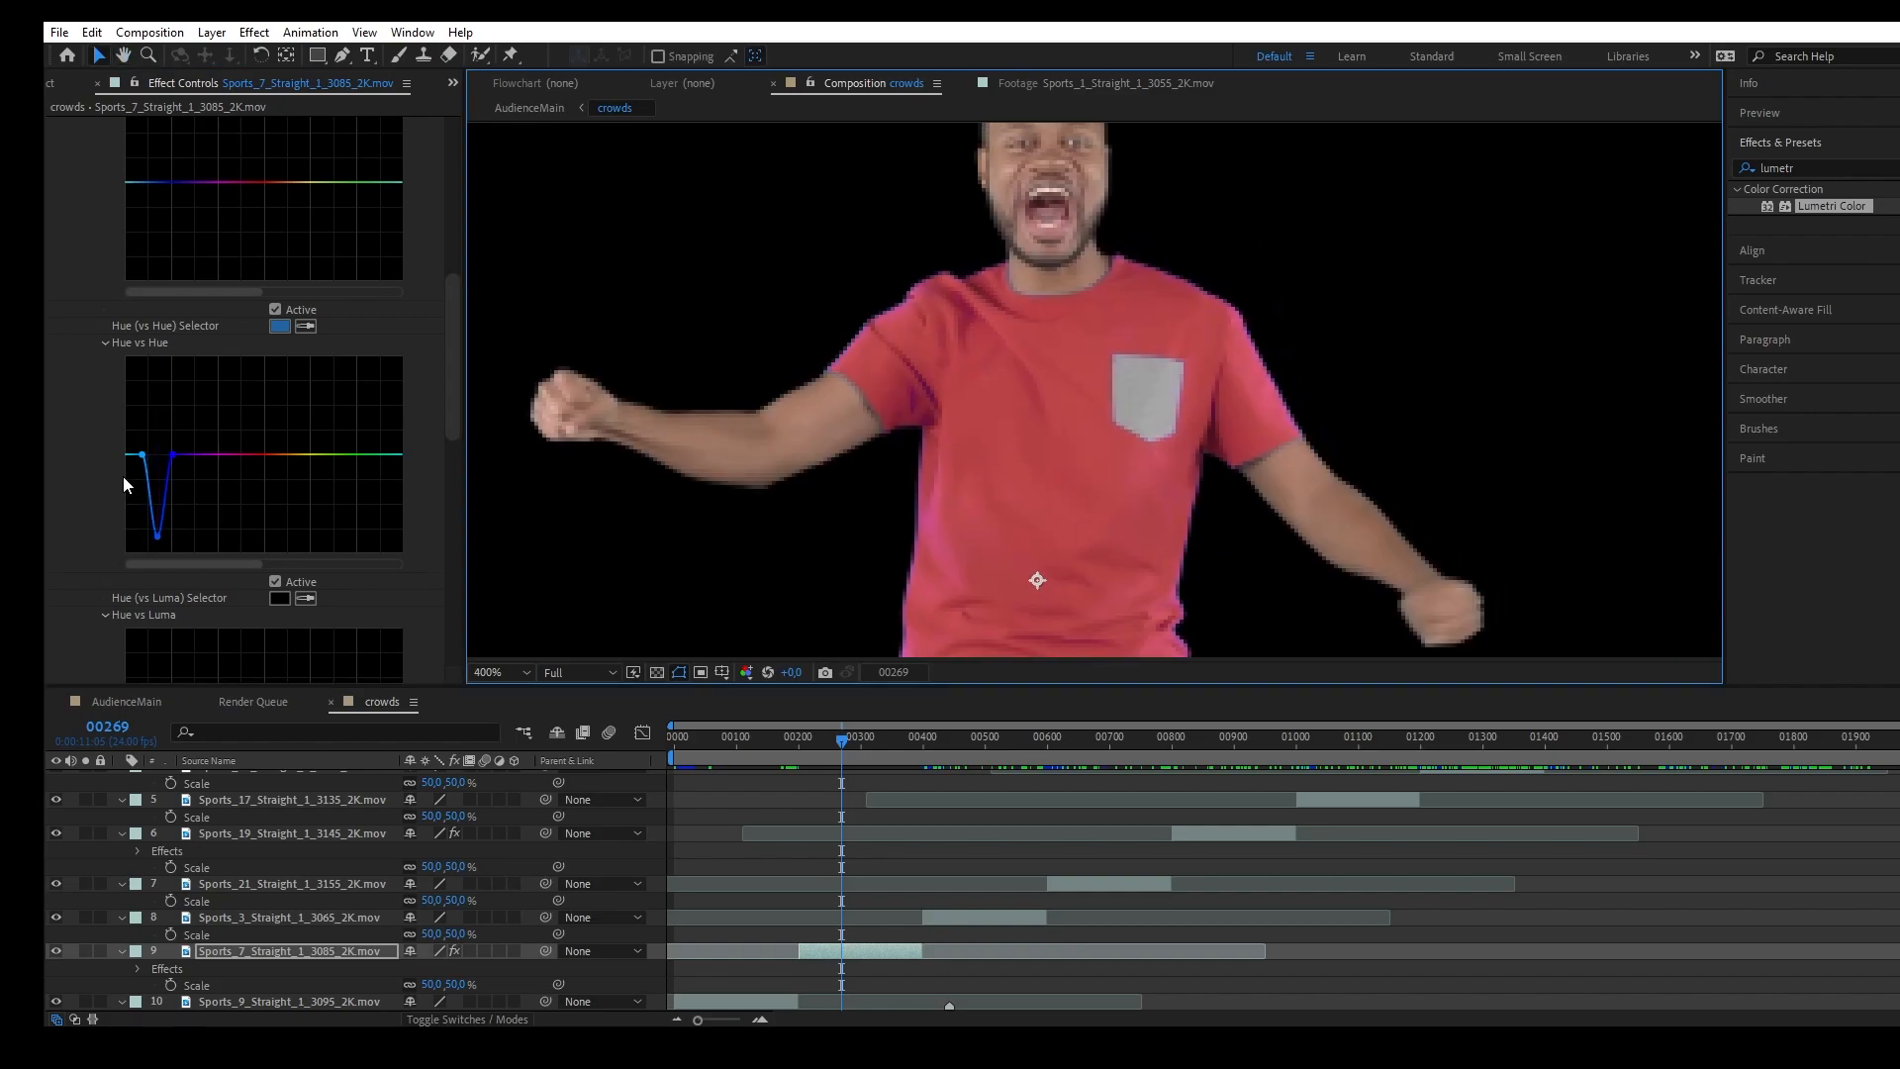
mouse_move(143, 454)
left_mouse_down()
mouse_move(138, 490)
mouse_move(139, 465)
left_mouse_up()
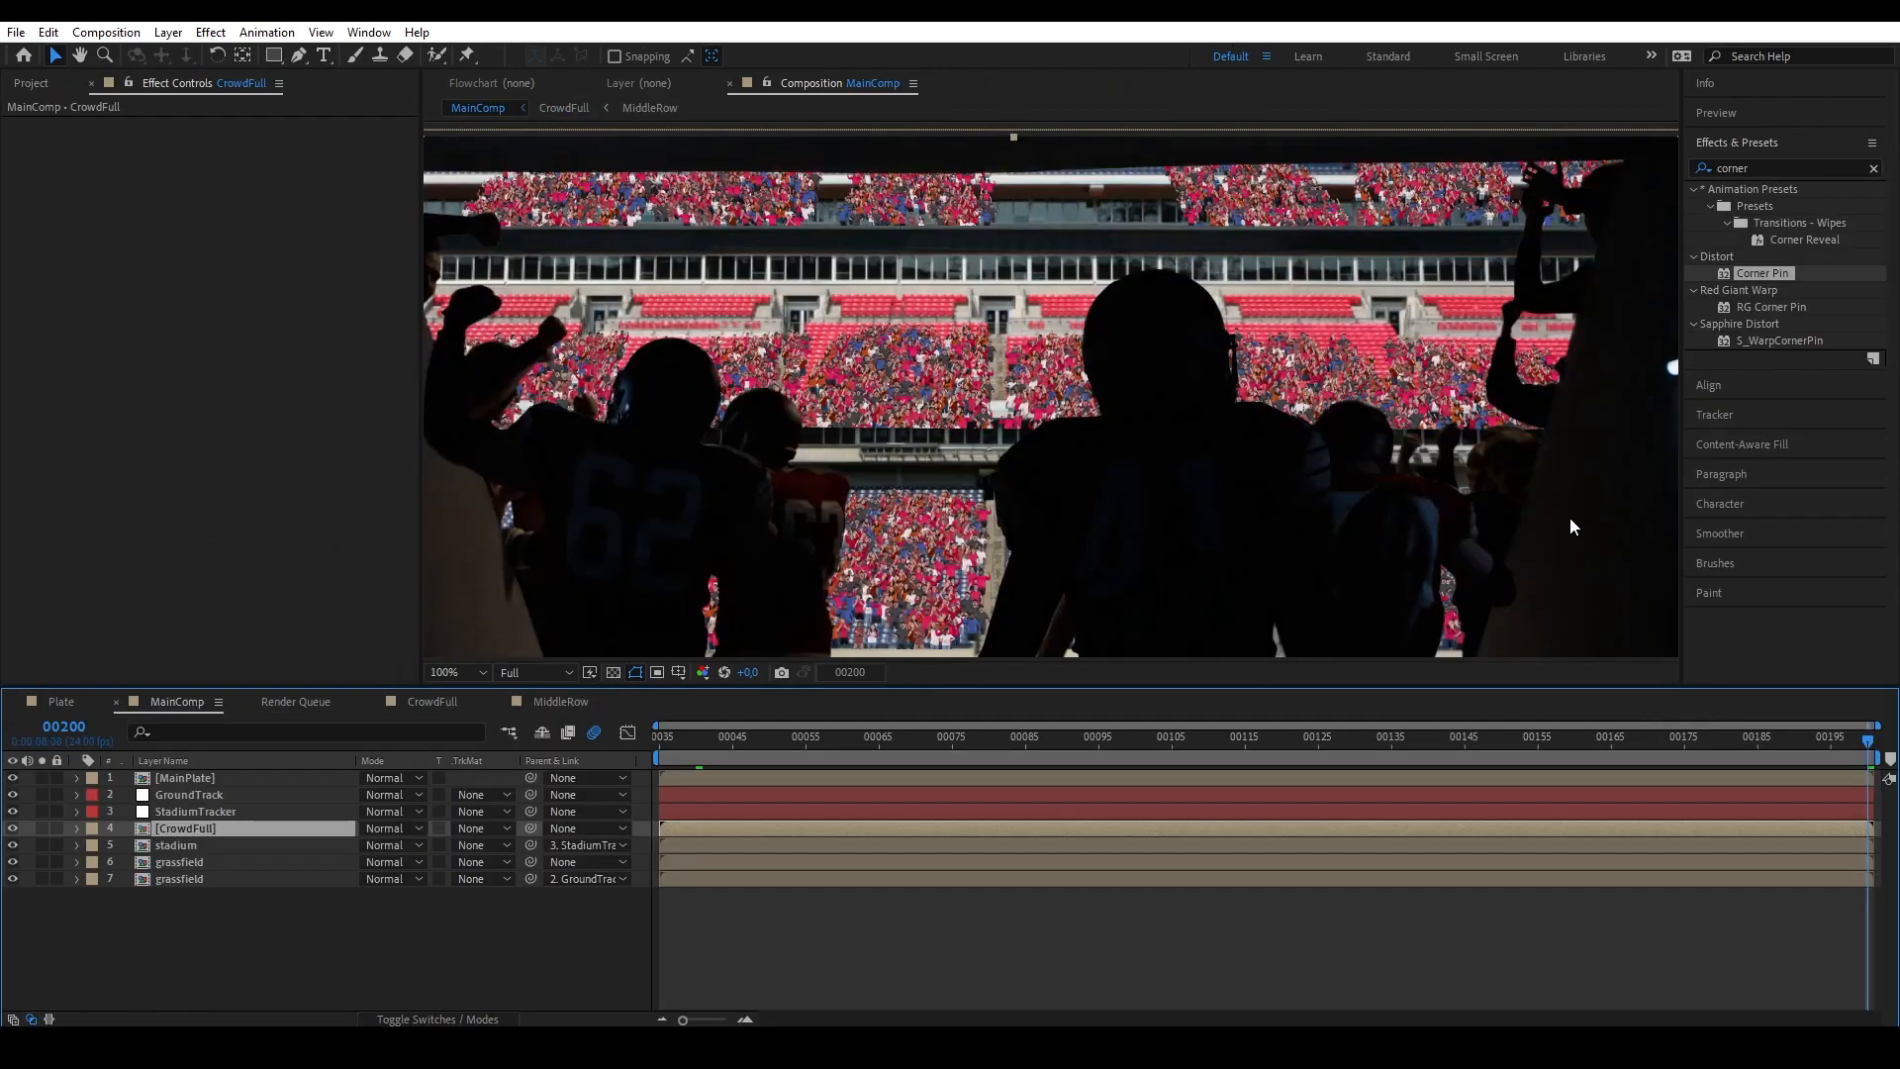
scroll(1120, 358, "down", 1)
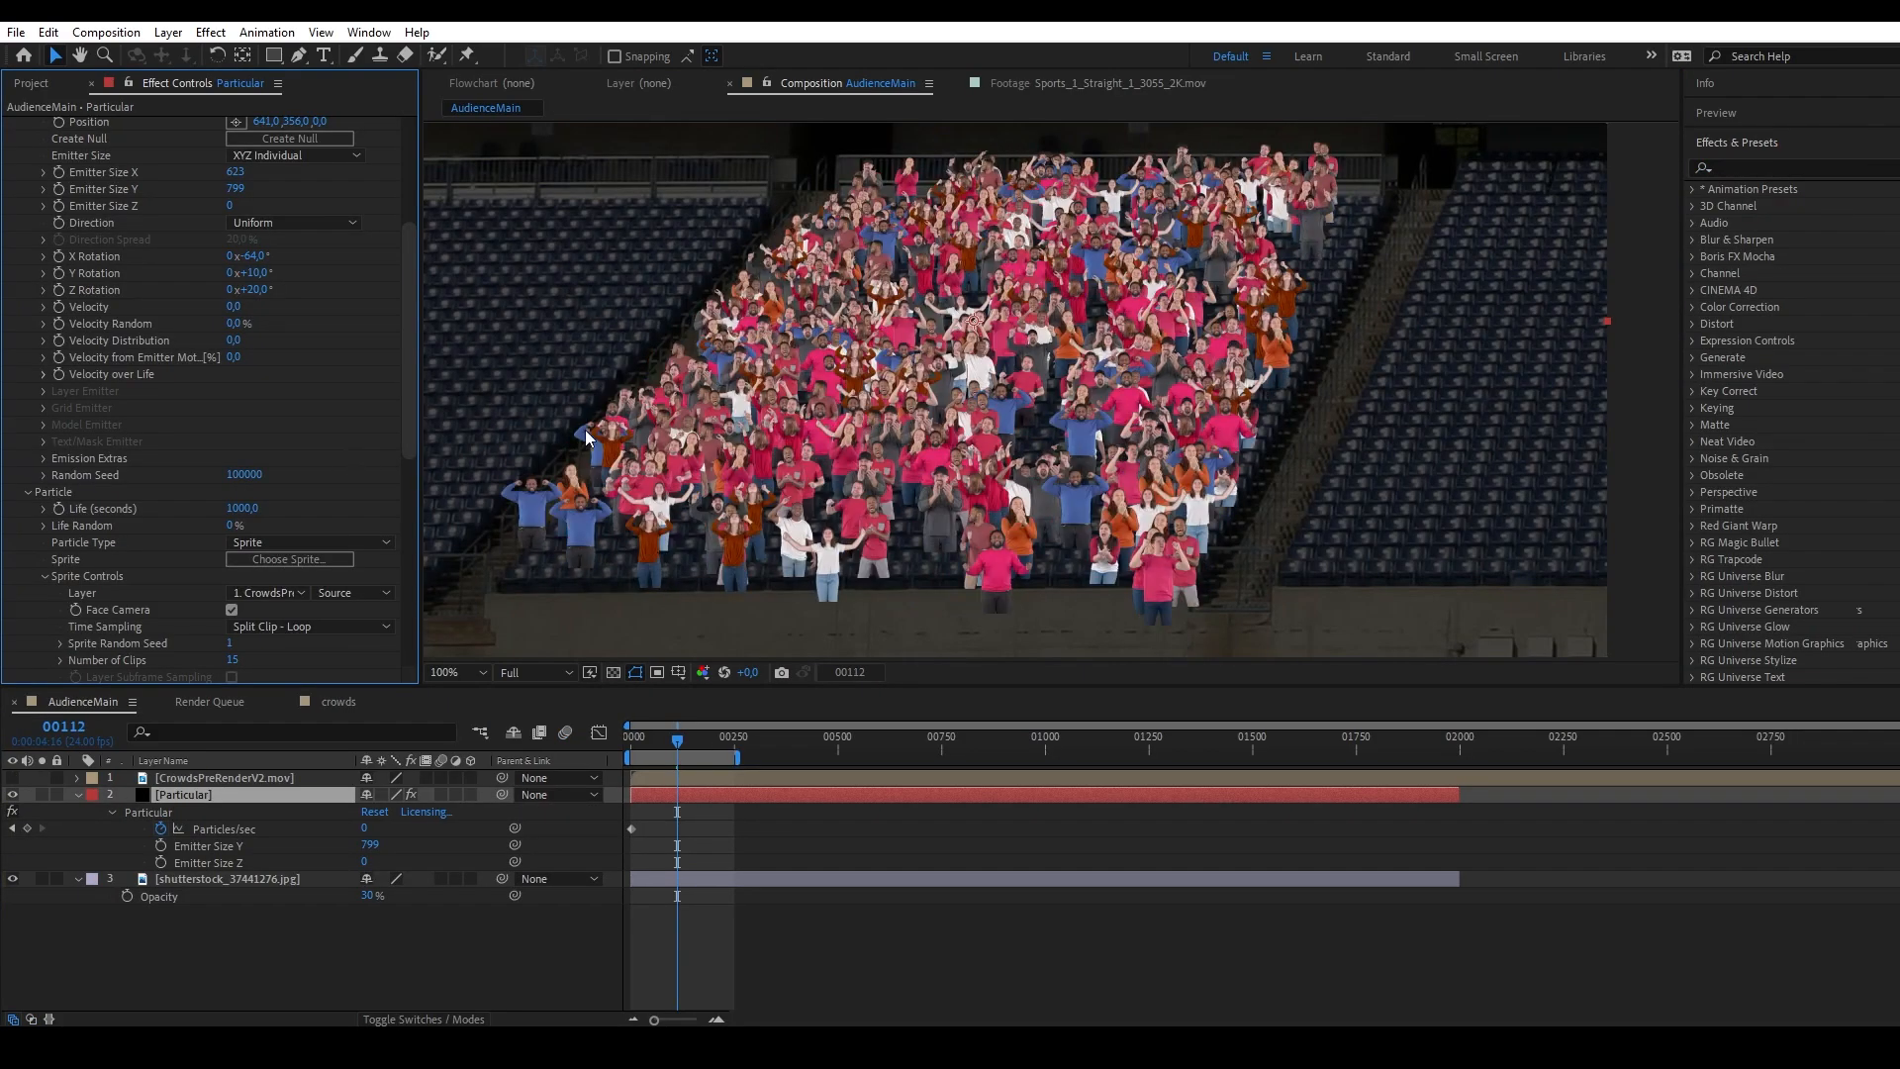
scroll(329, 469, "down", 5)
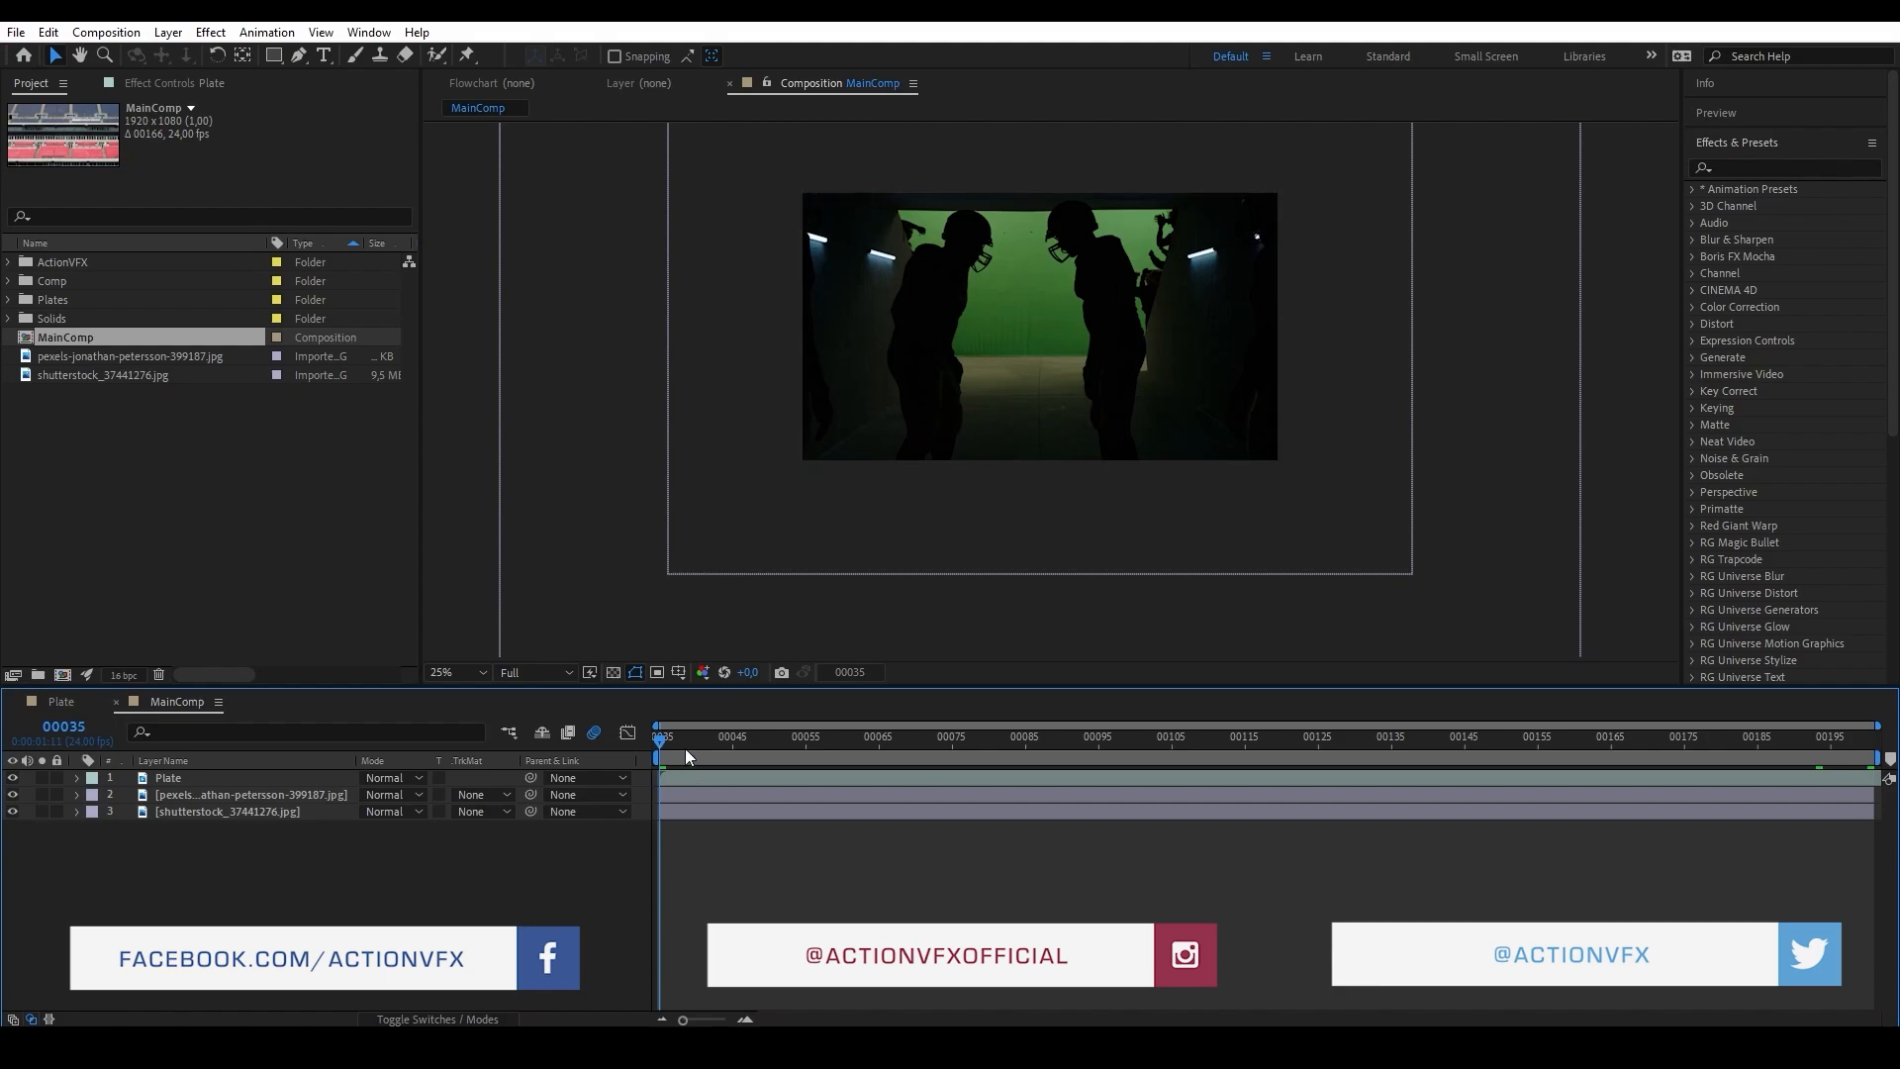
Hide the Plate and pexels image layers in MainComp and select the shutterstock stadium image.
left_click_drag(676, 742, 661, 779)
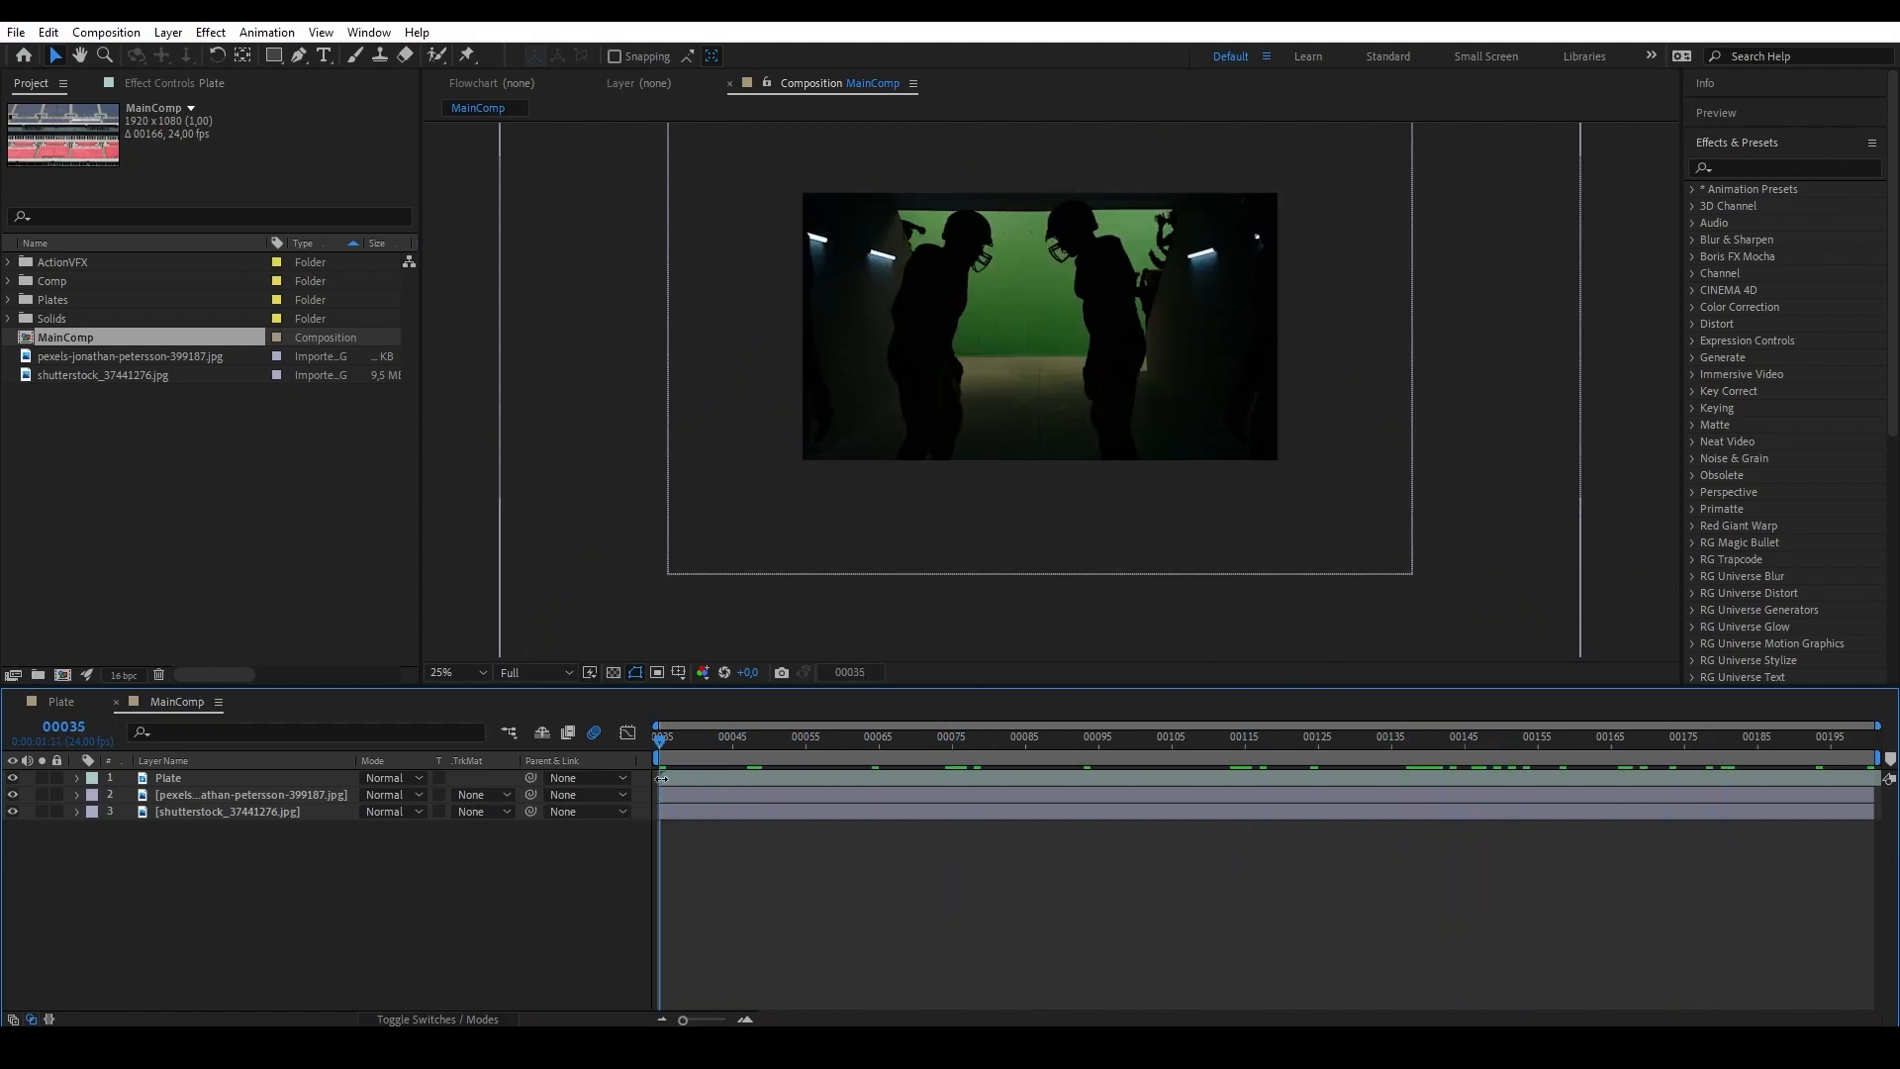
left_click(724, 777)
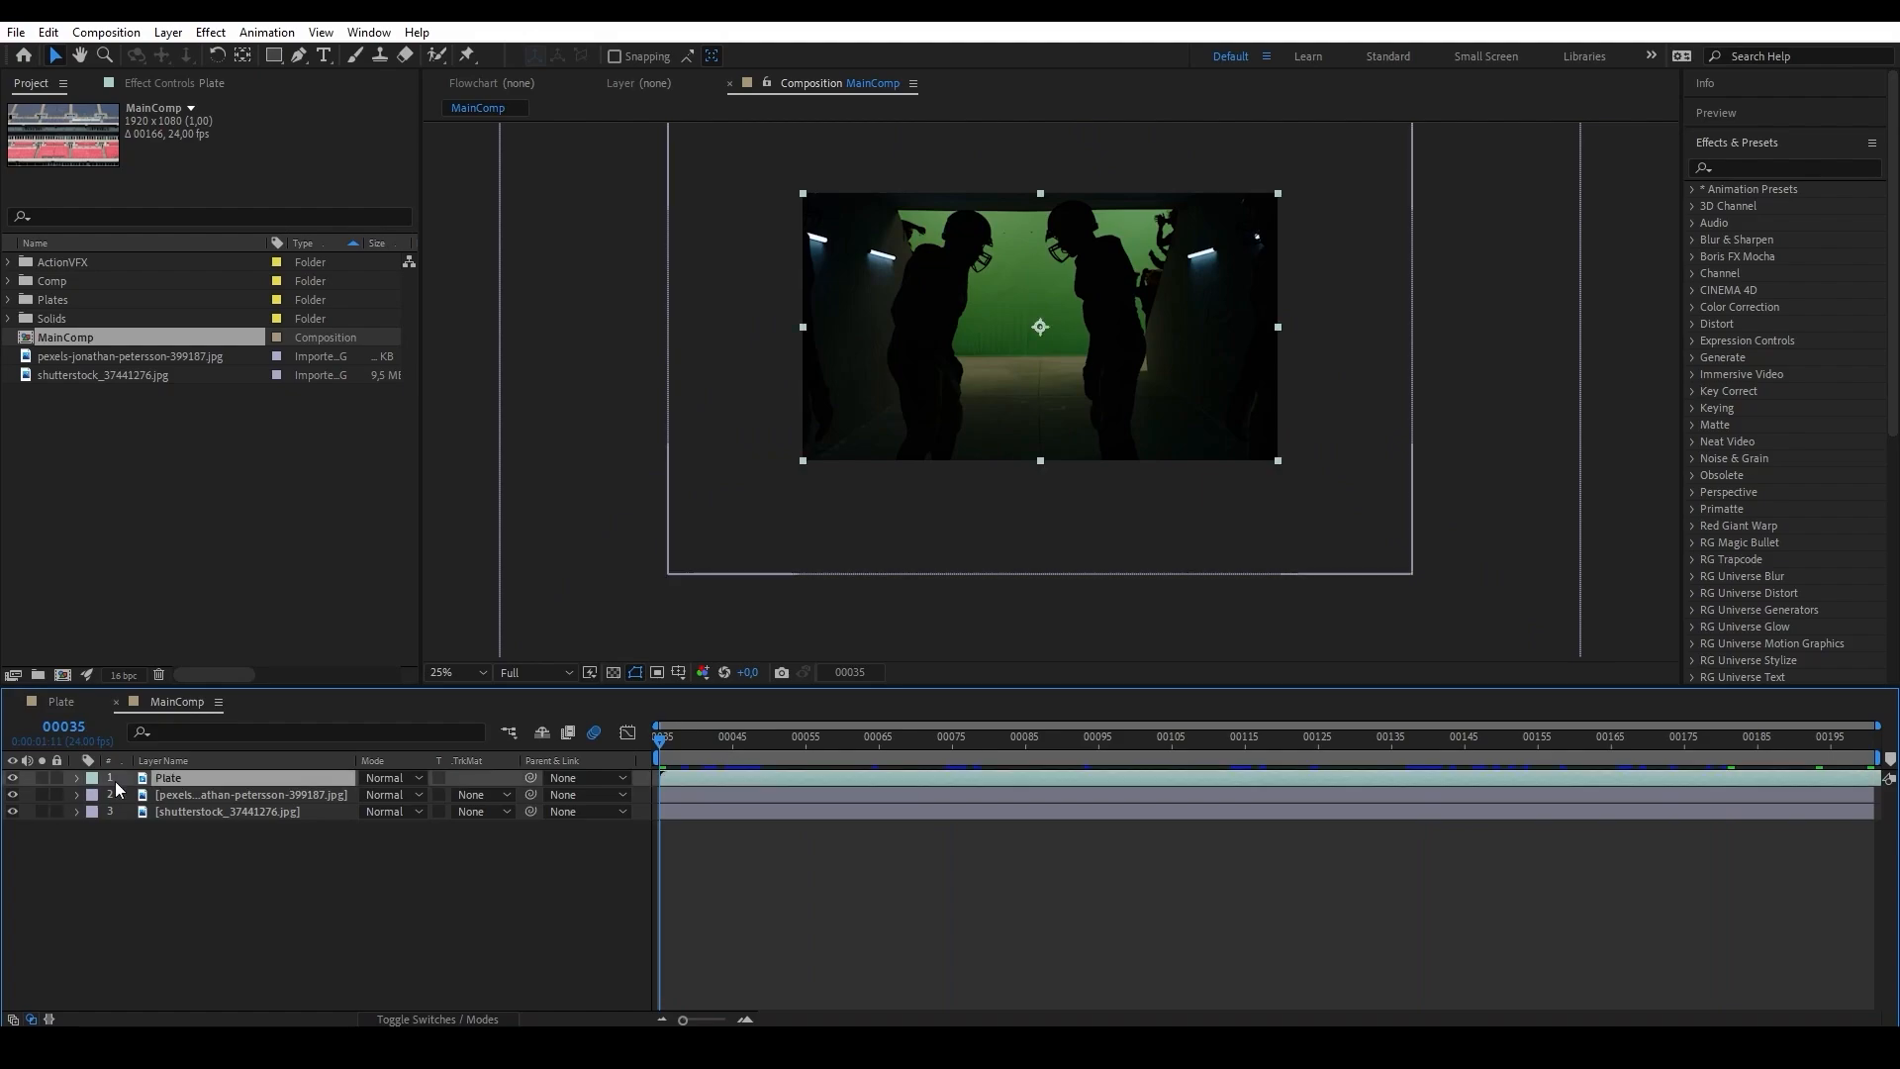
left_click(12, 778)
left_click(11, 794)
left_click(218, 813)
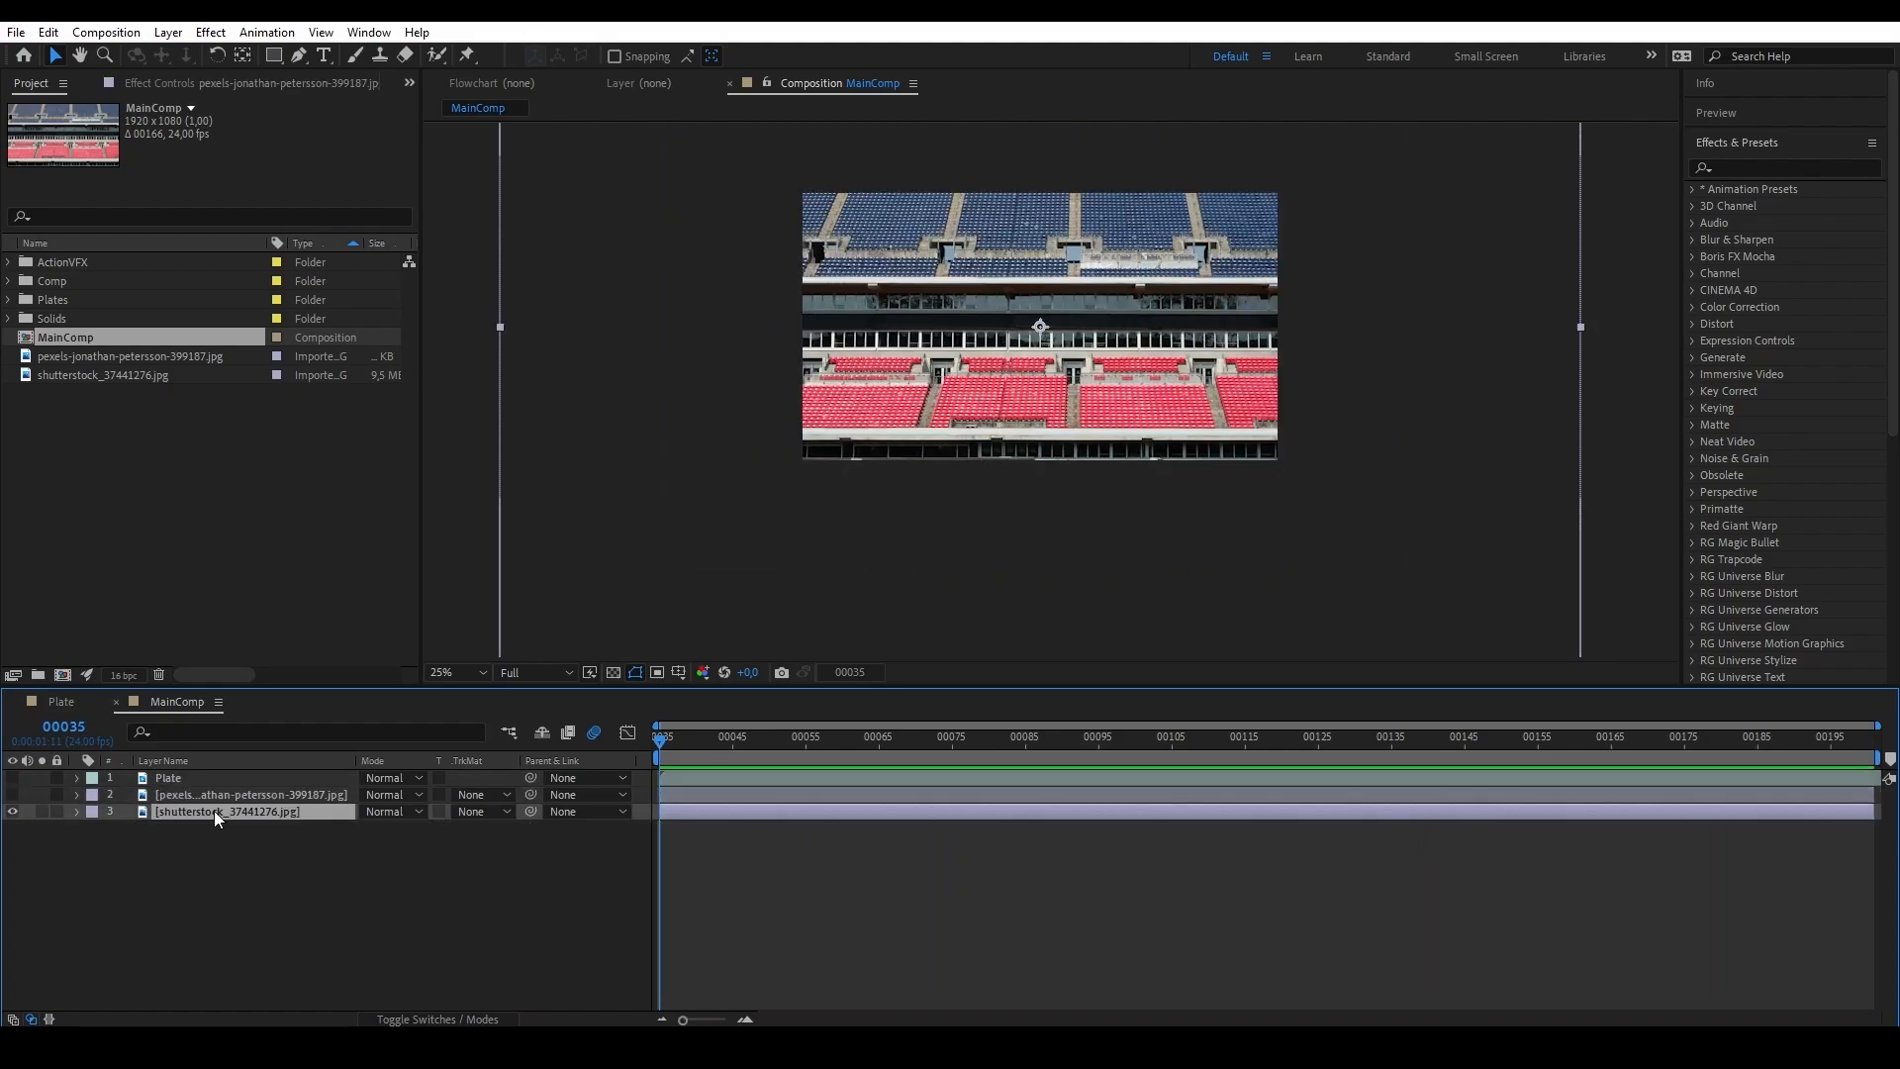
Reposition the stadium image to frame its lower blue stands, then hide it and show the Plate layer again.
left_click_drag(918, 539, 987, 360)
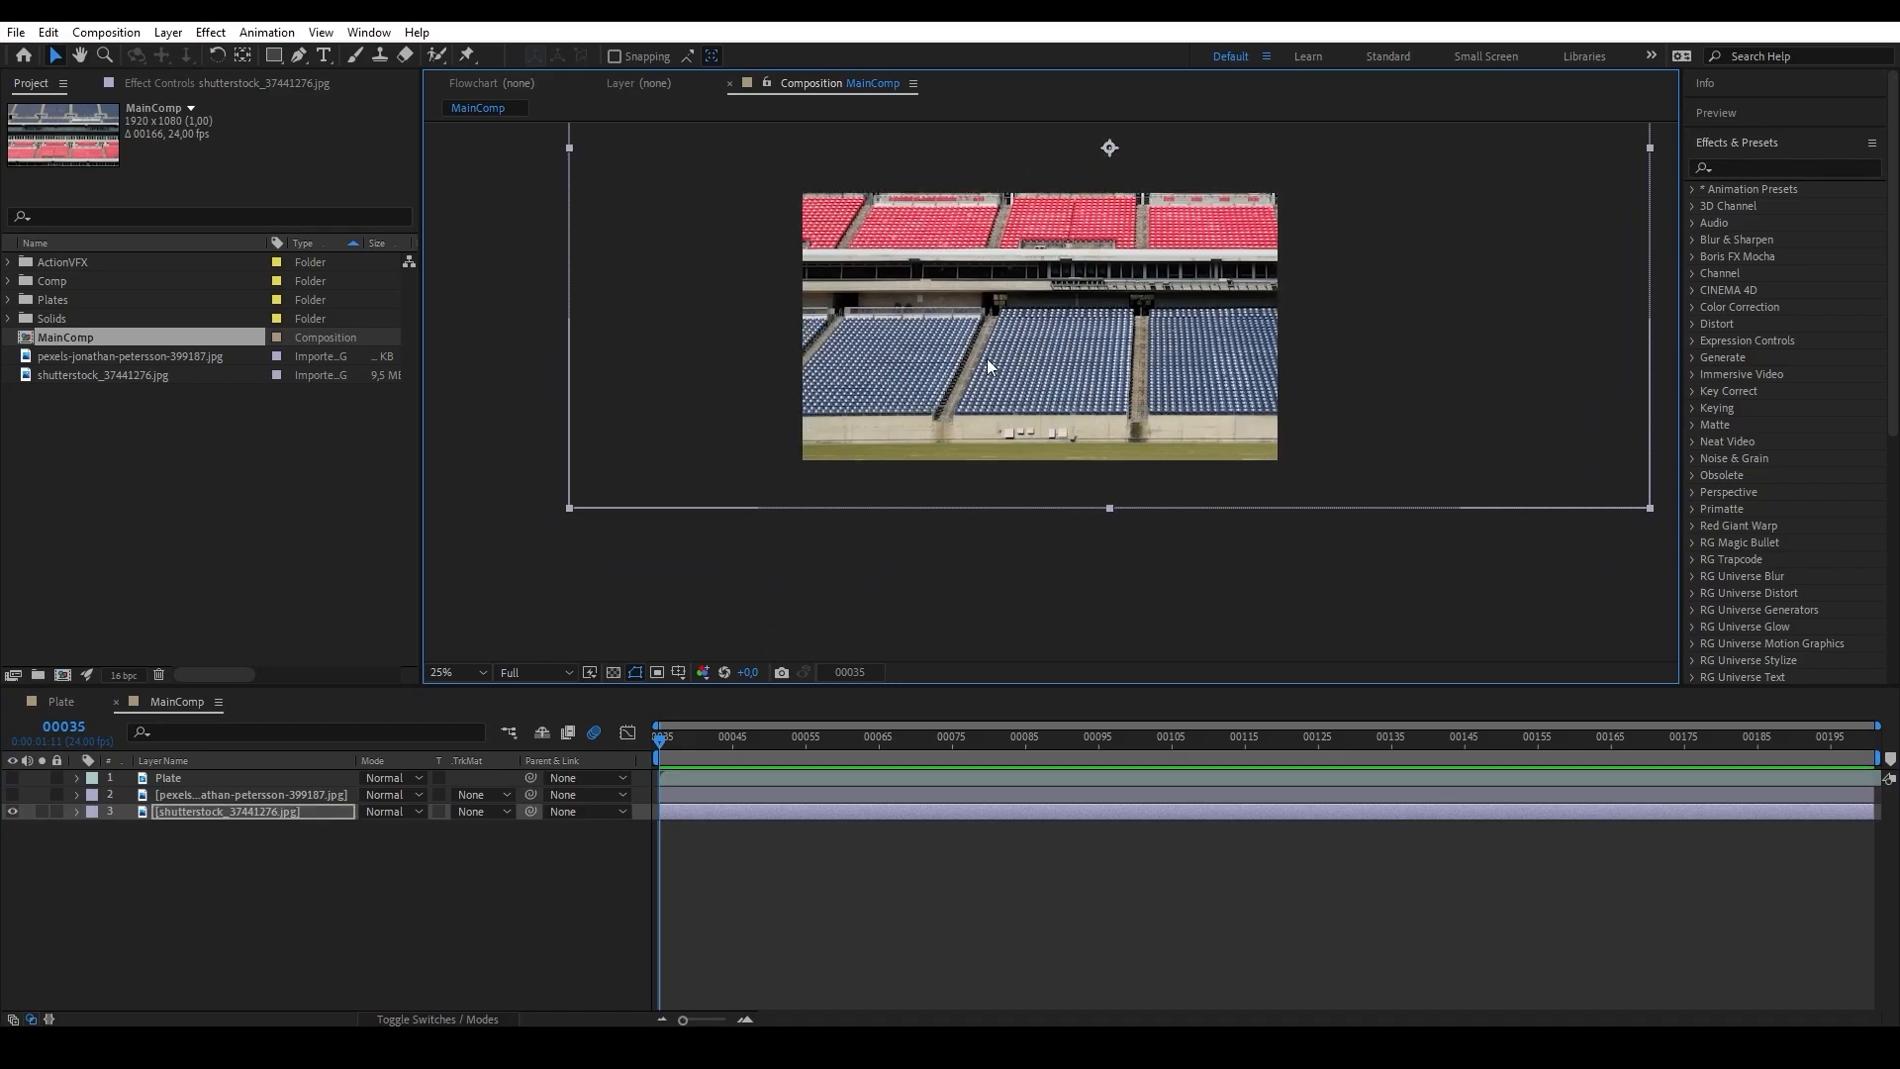
left_click(12, 811)
left_click(12, 778)
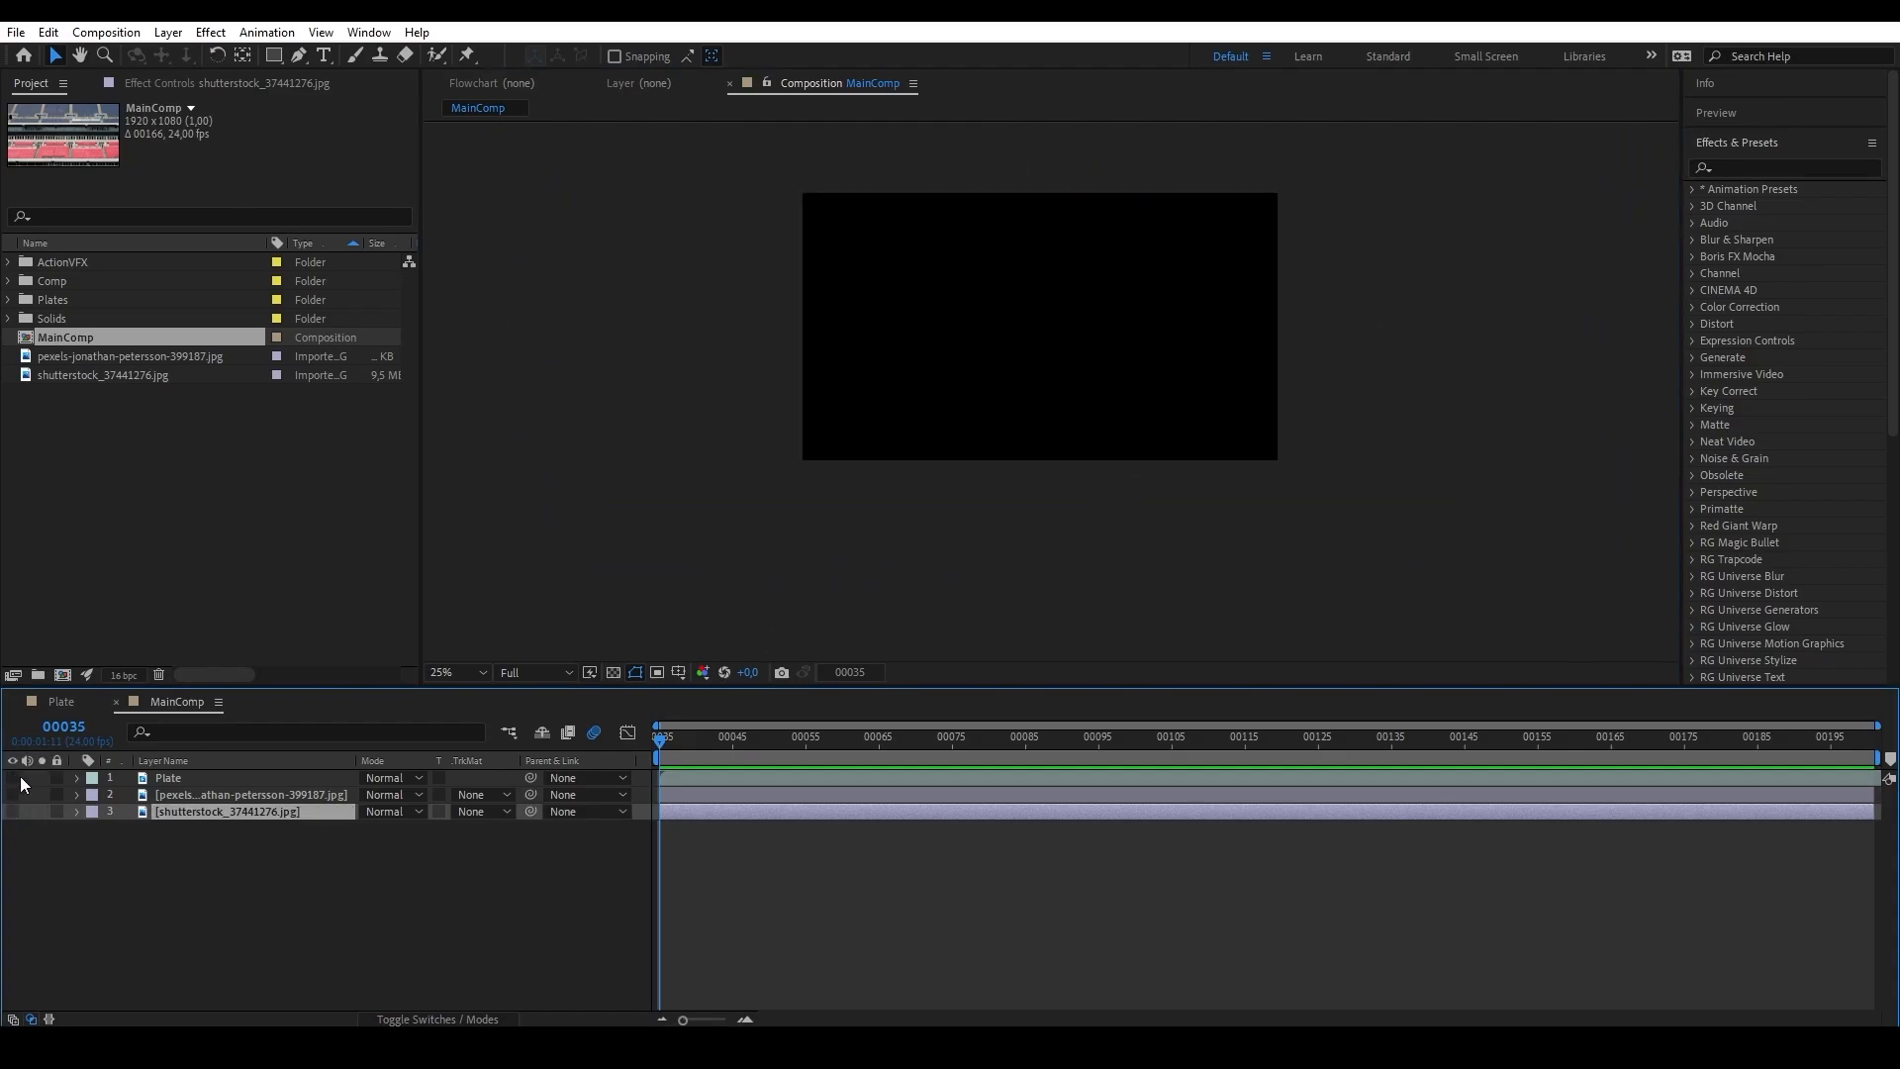
Pre-compose the Plate layer as MainPlate, moving all attributes into the new composition.
left_click(255, 774)
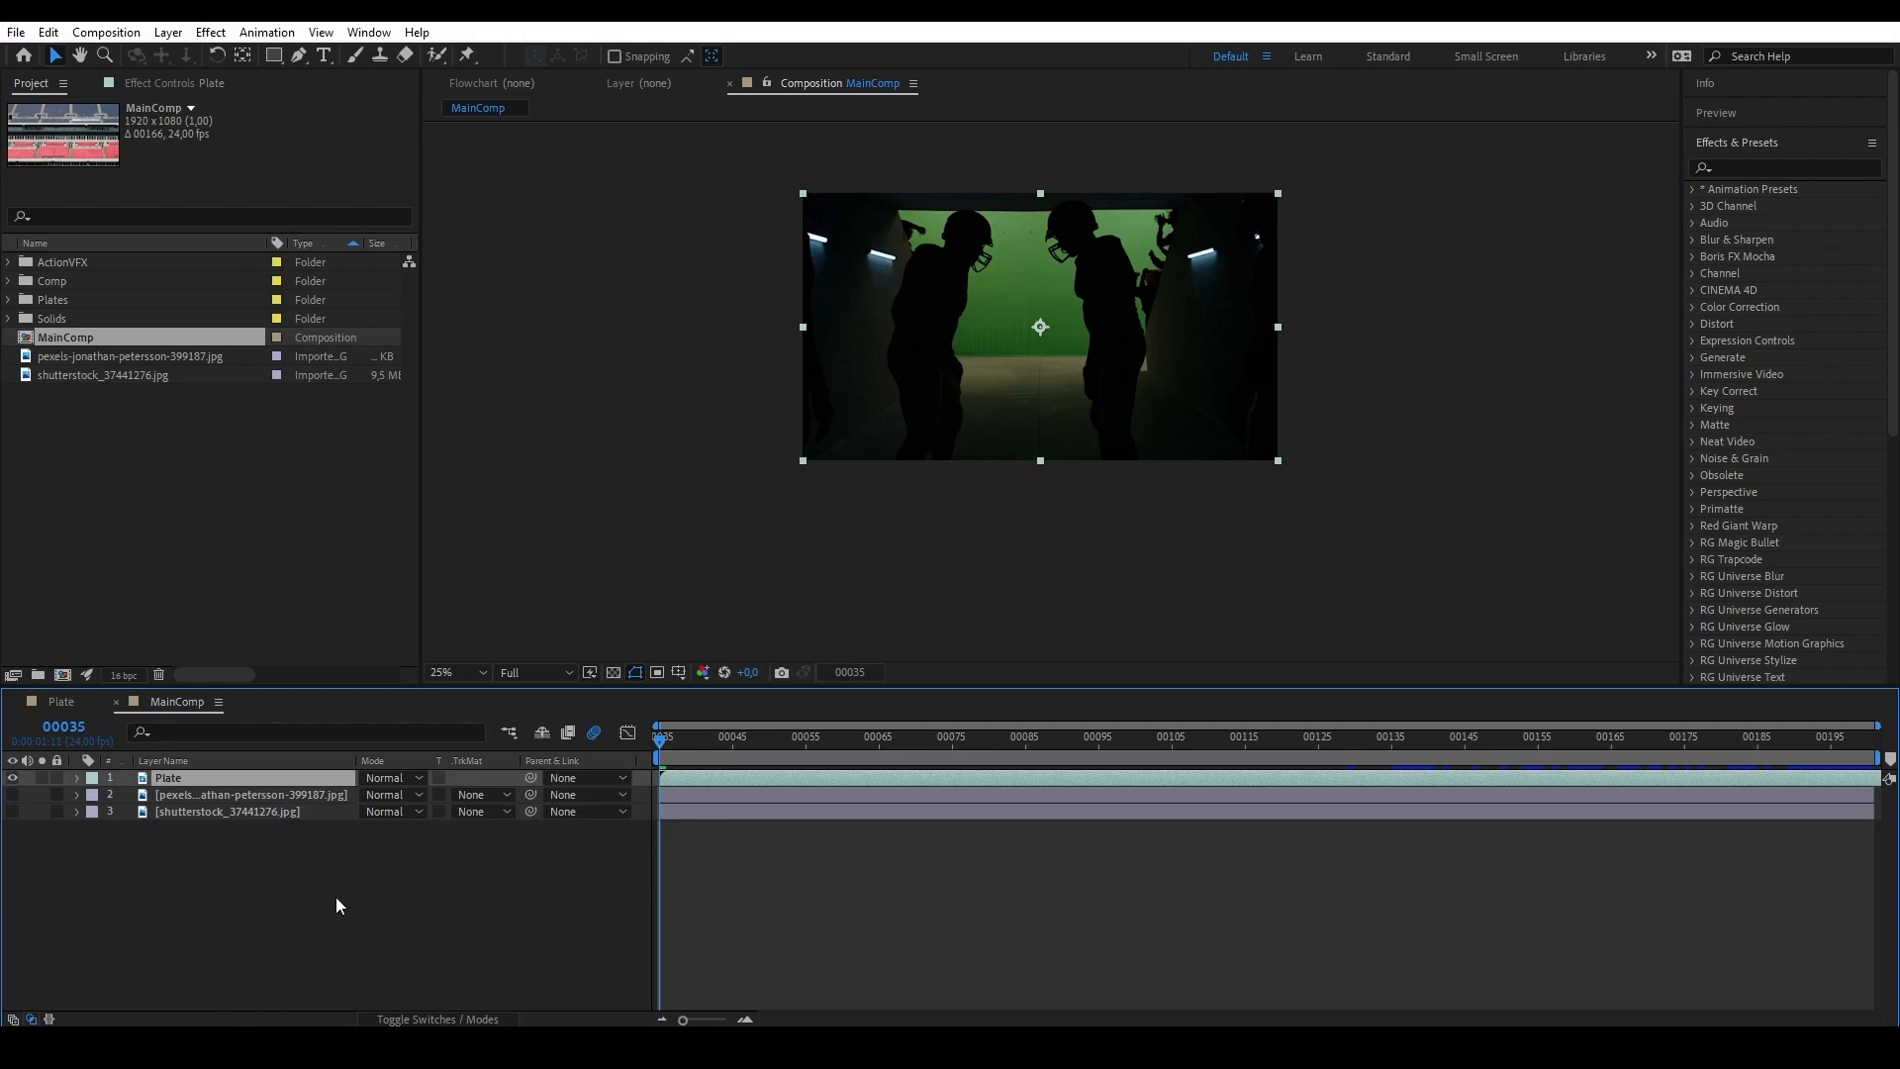
key("ctrl+shift+c")
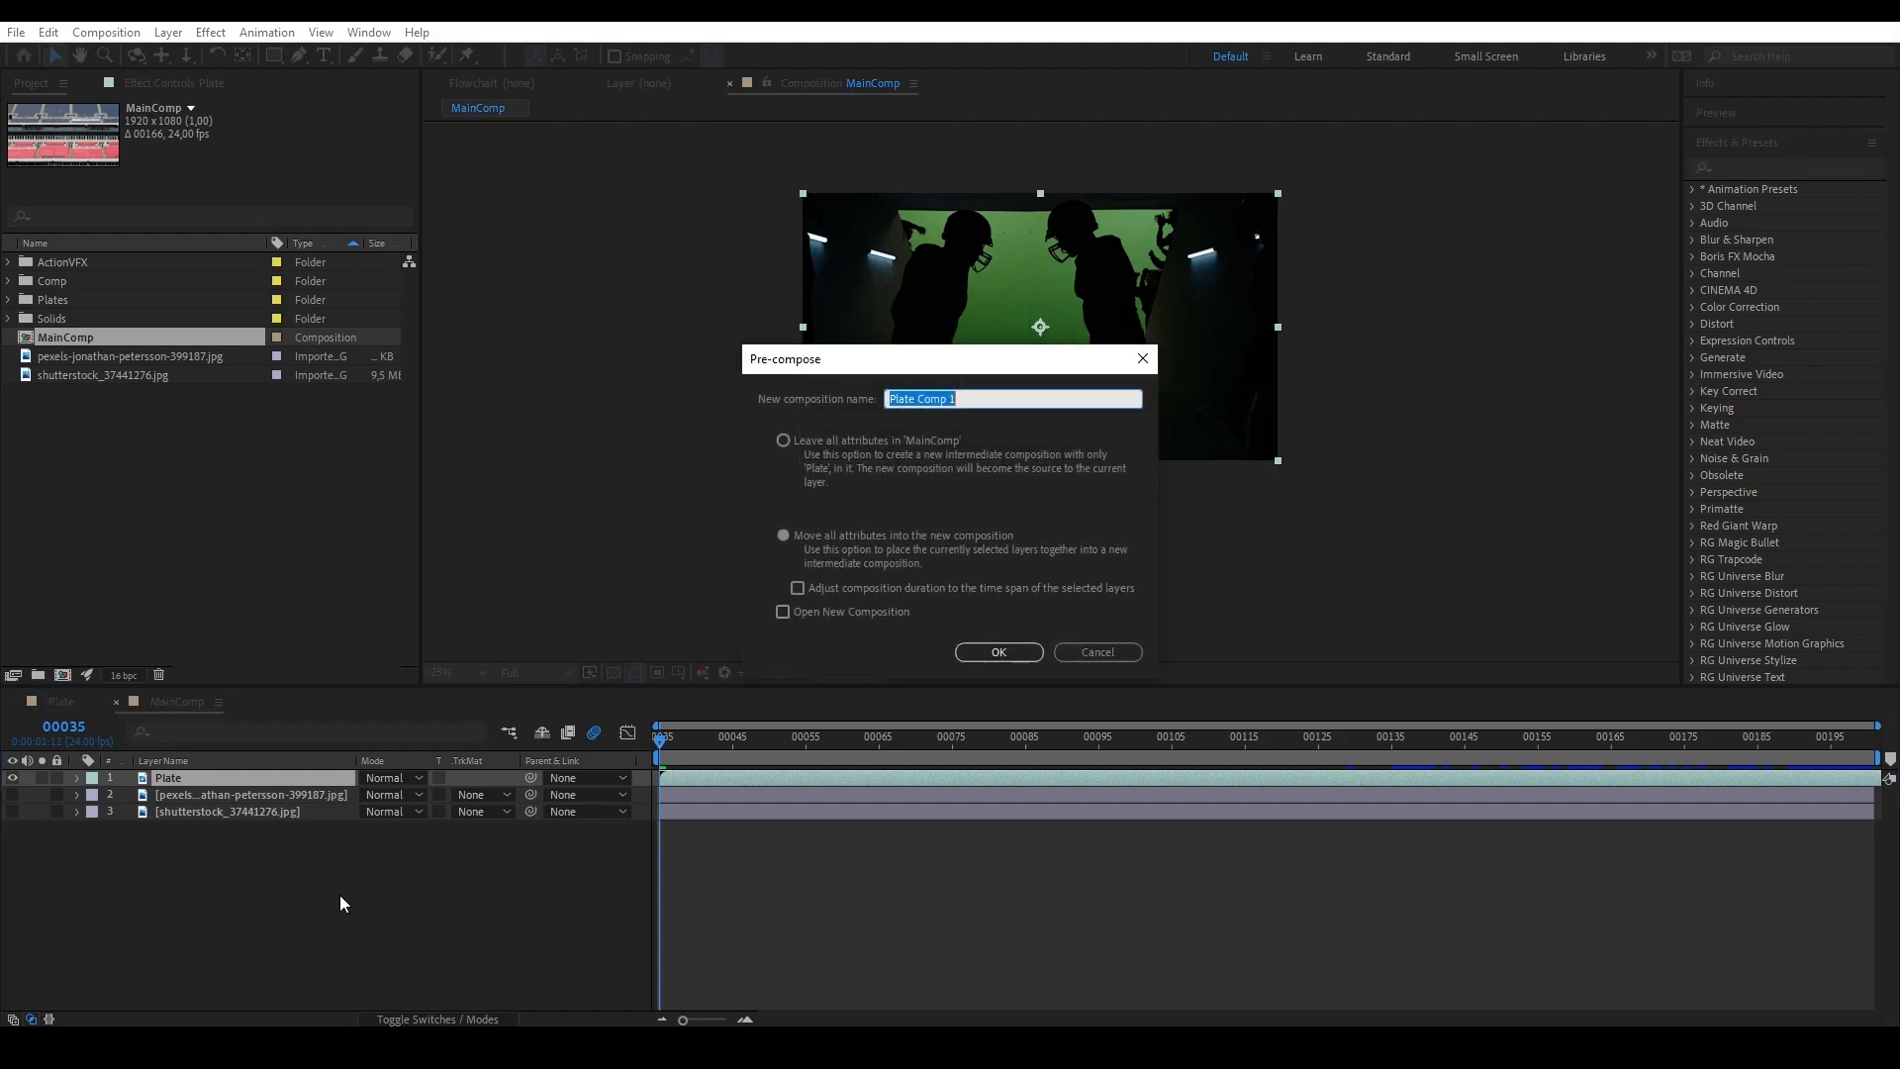
type("MainPlate")
key("Return")
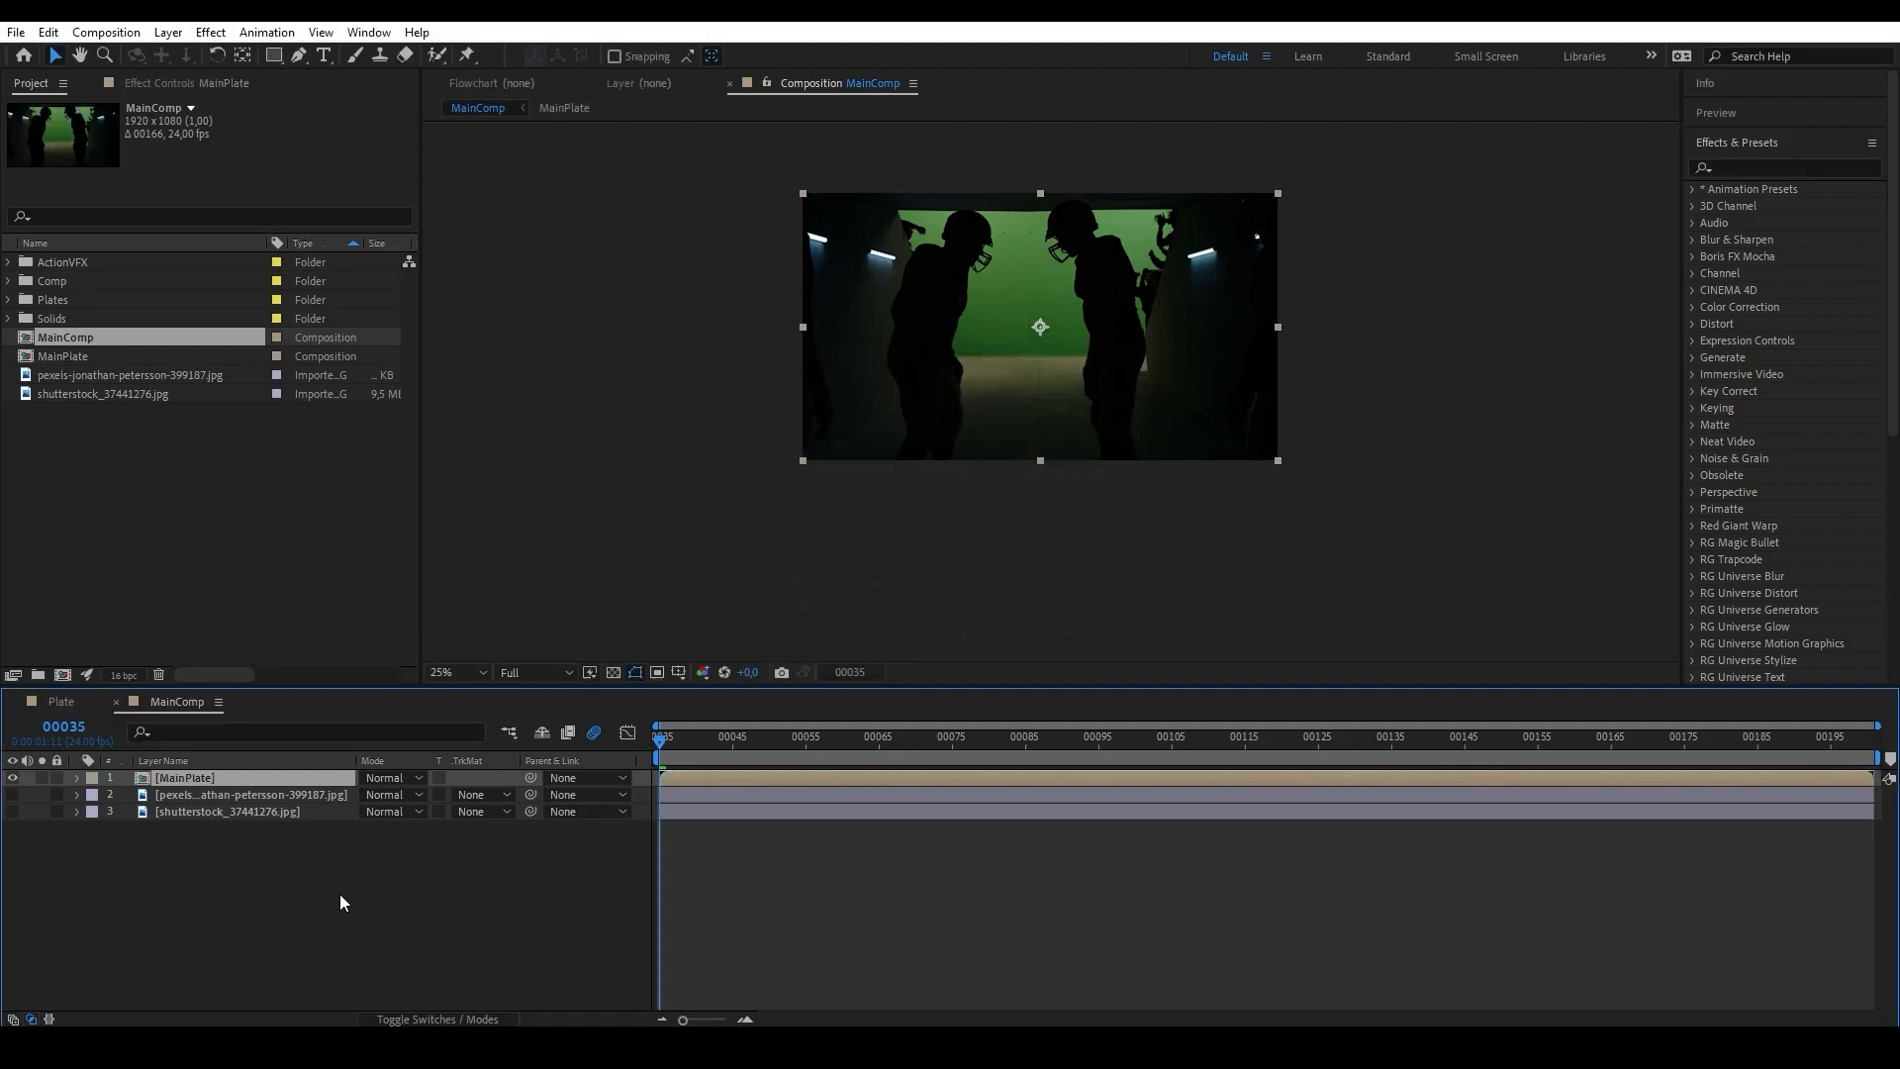
Open the MainPlate composition and apply the Keylight (1.2) effect to its Plate layer.
double_click(198, 780)
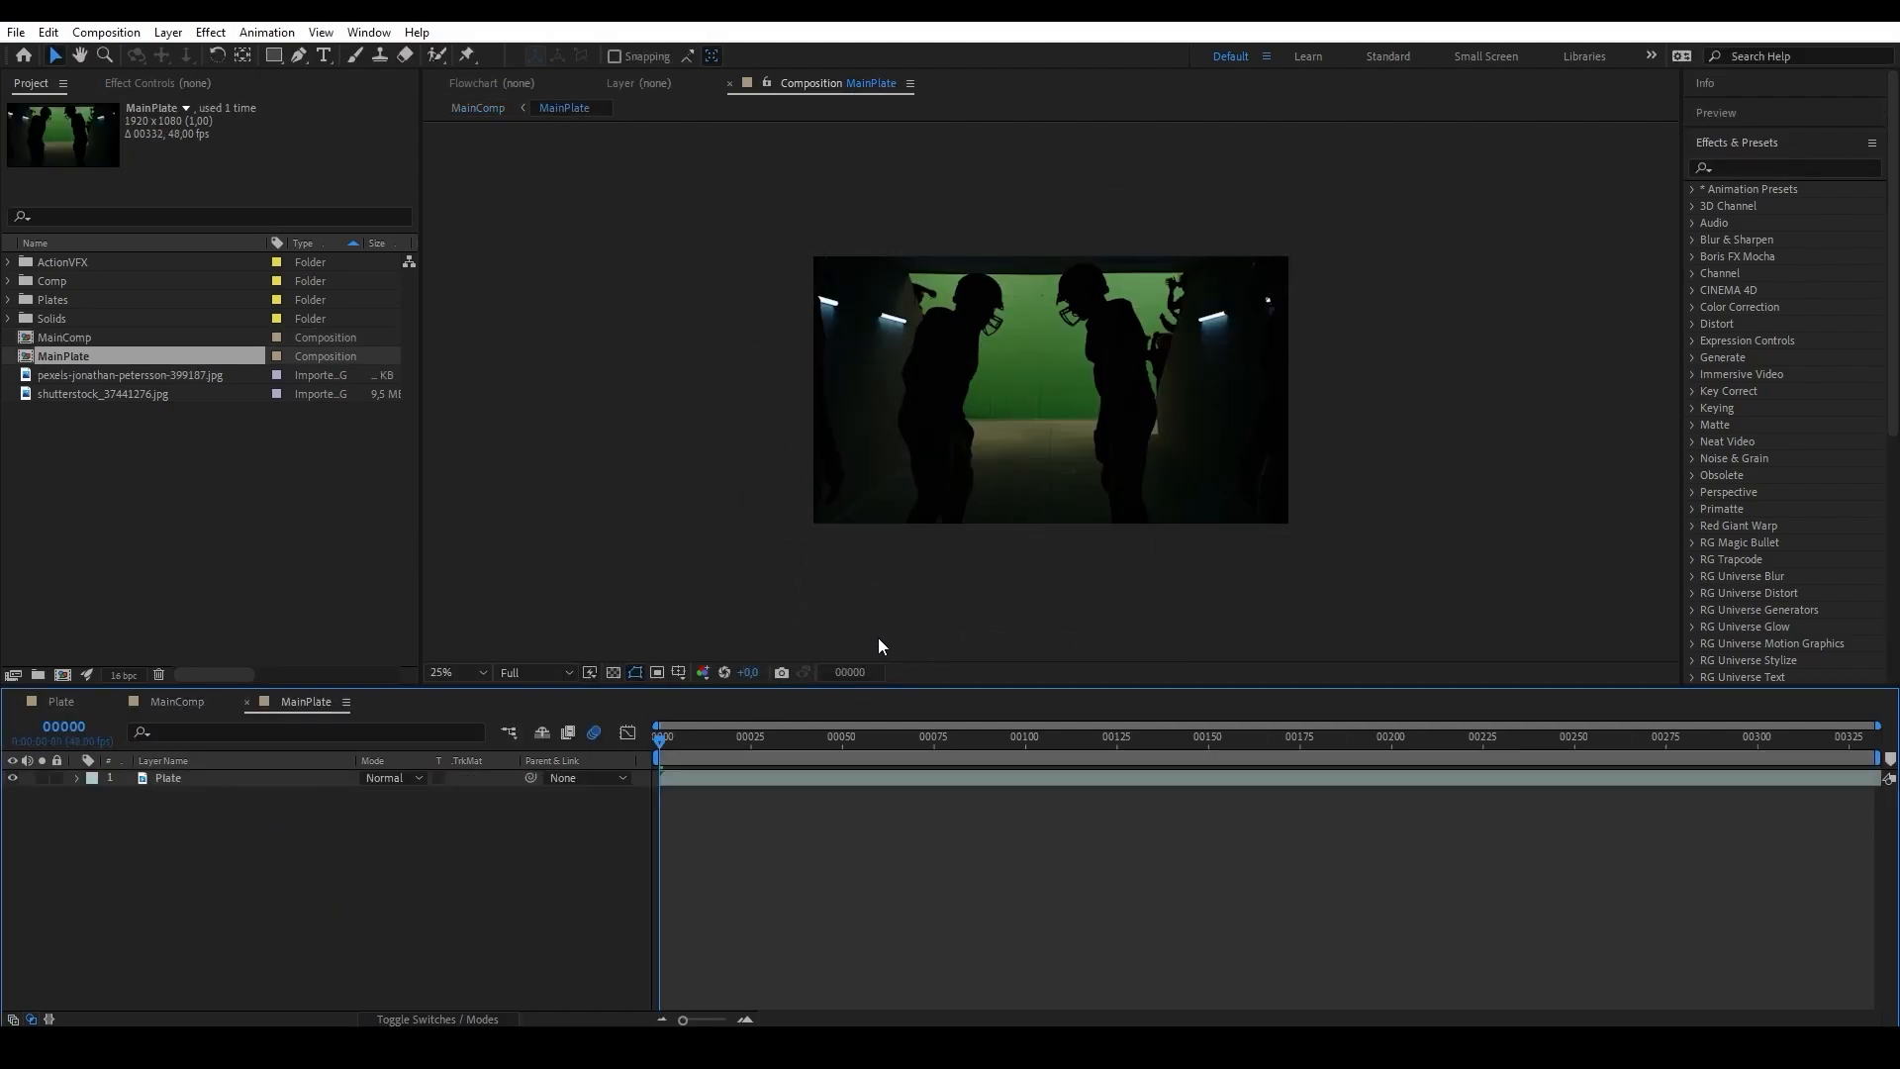
left_click(1781, 168)
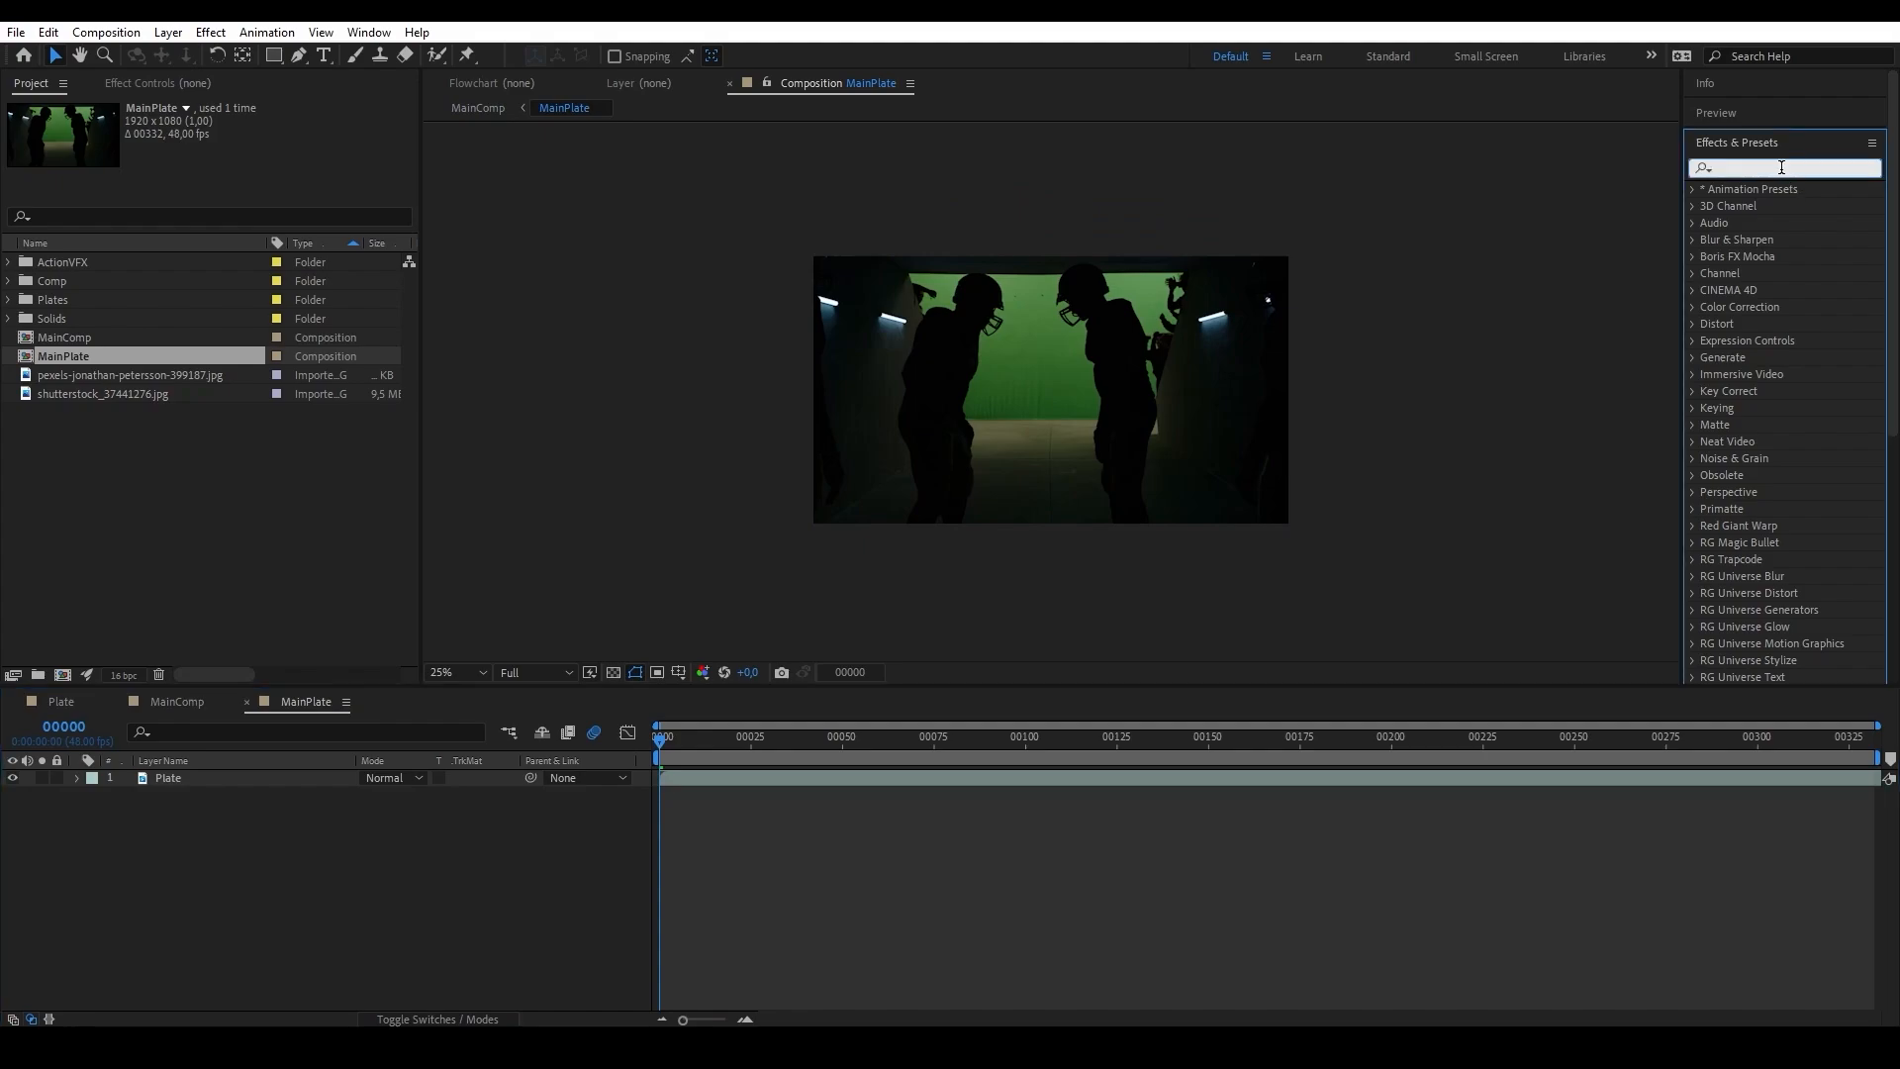
type("keylight")
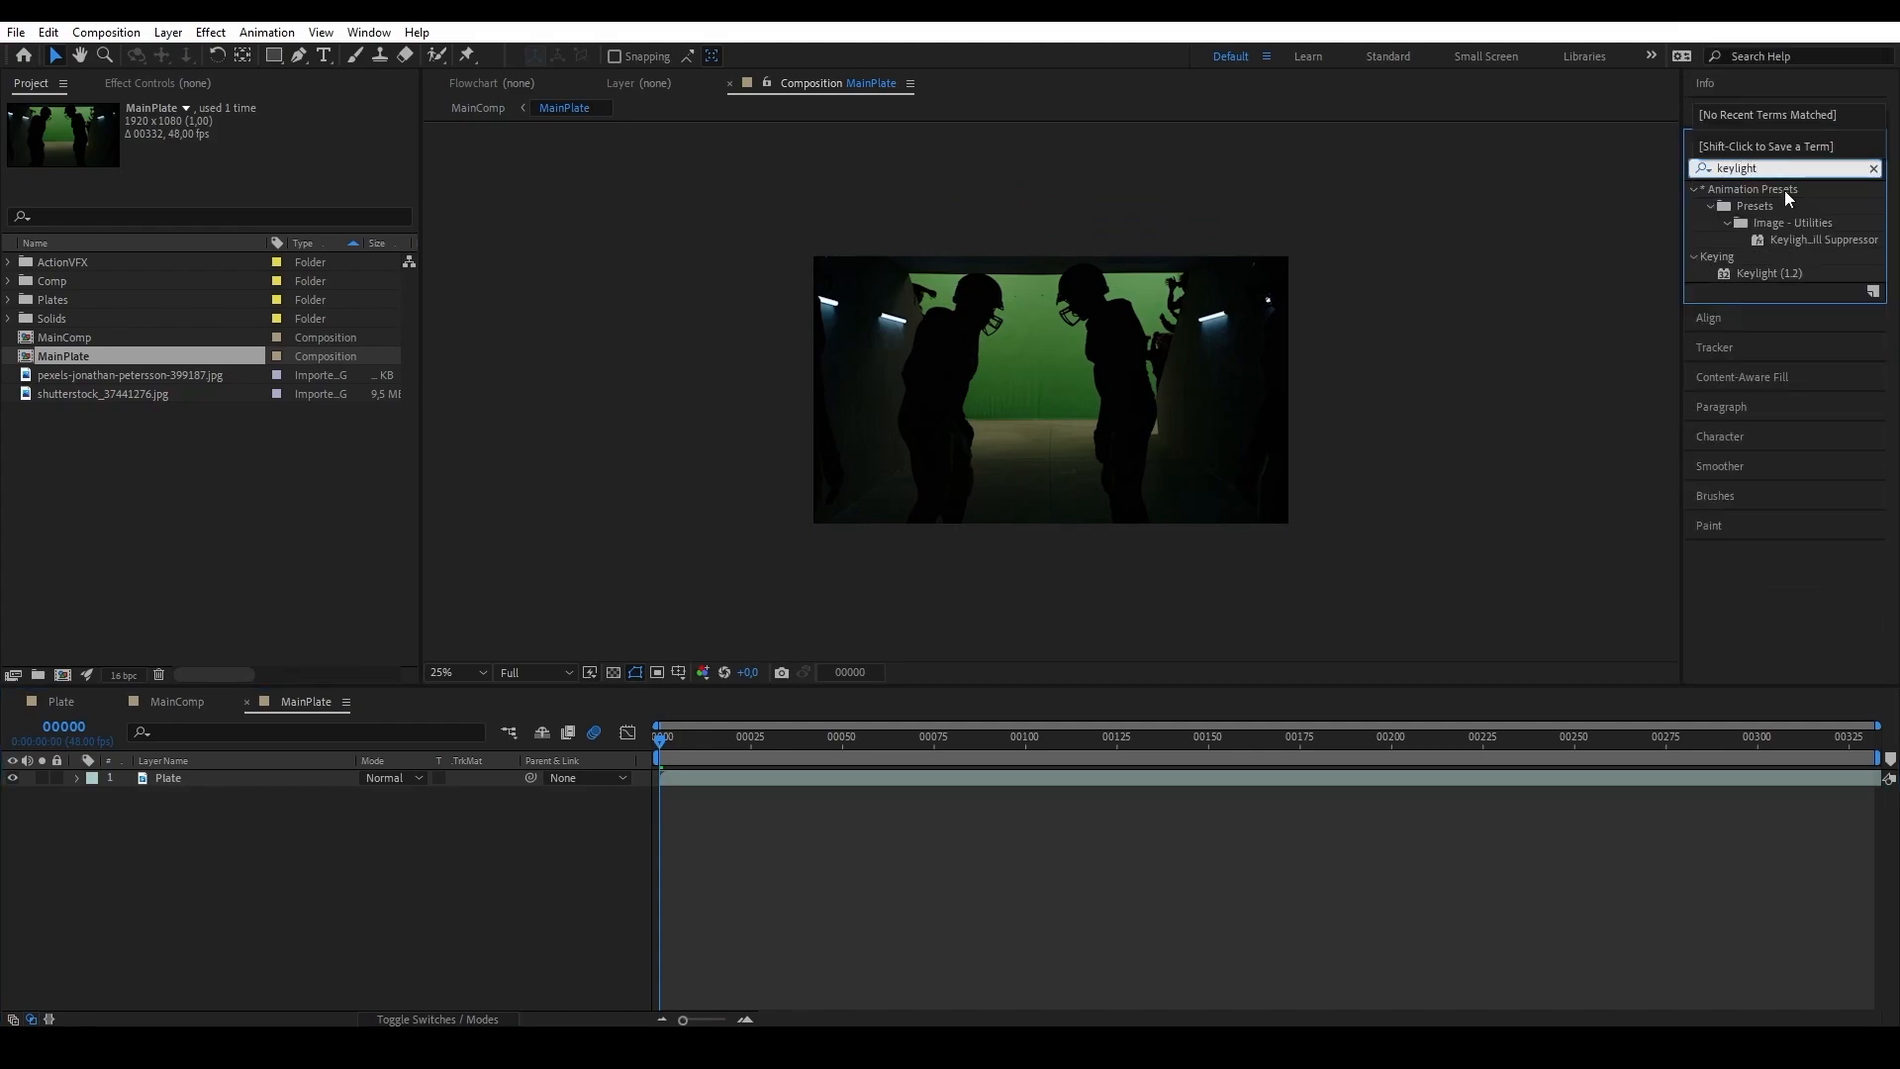
left_click_drag(1751, 277, 203, 903)
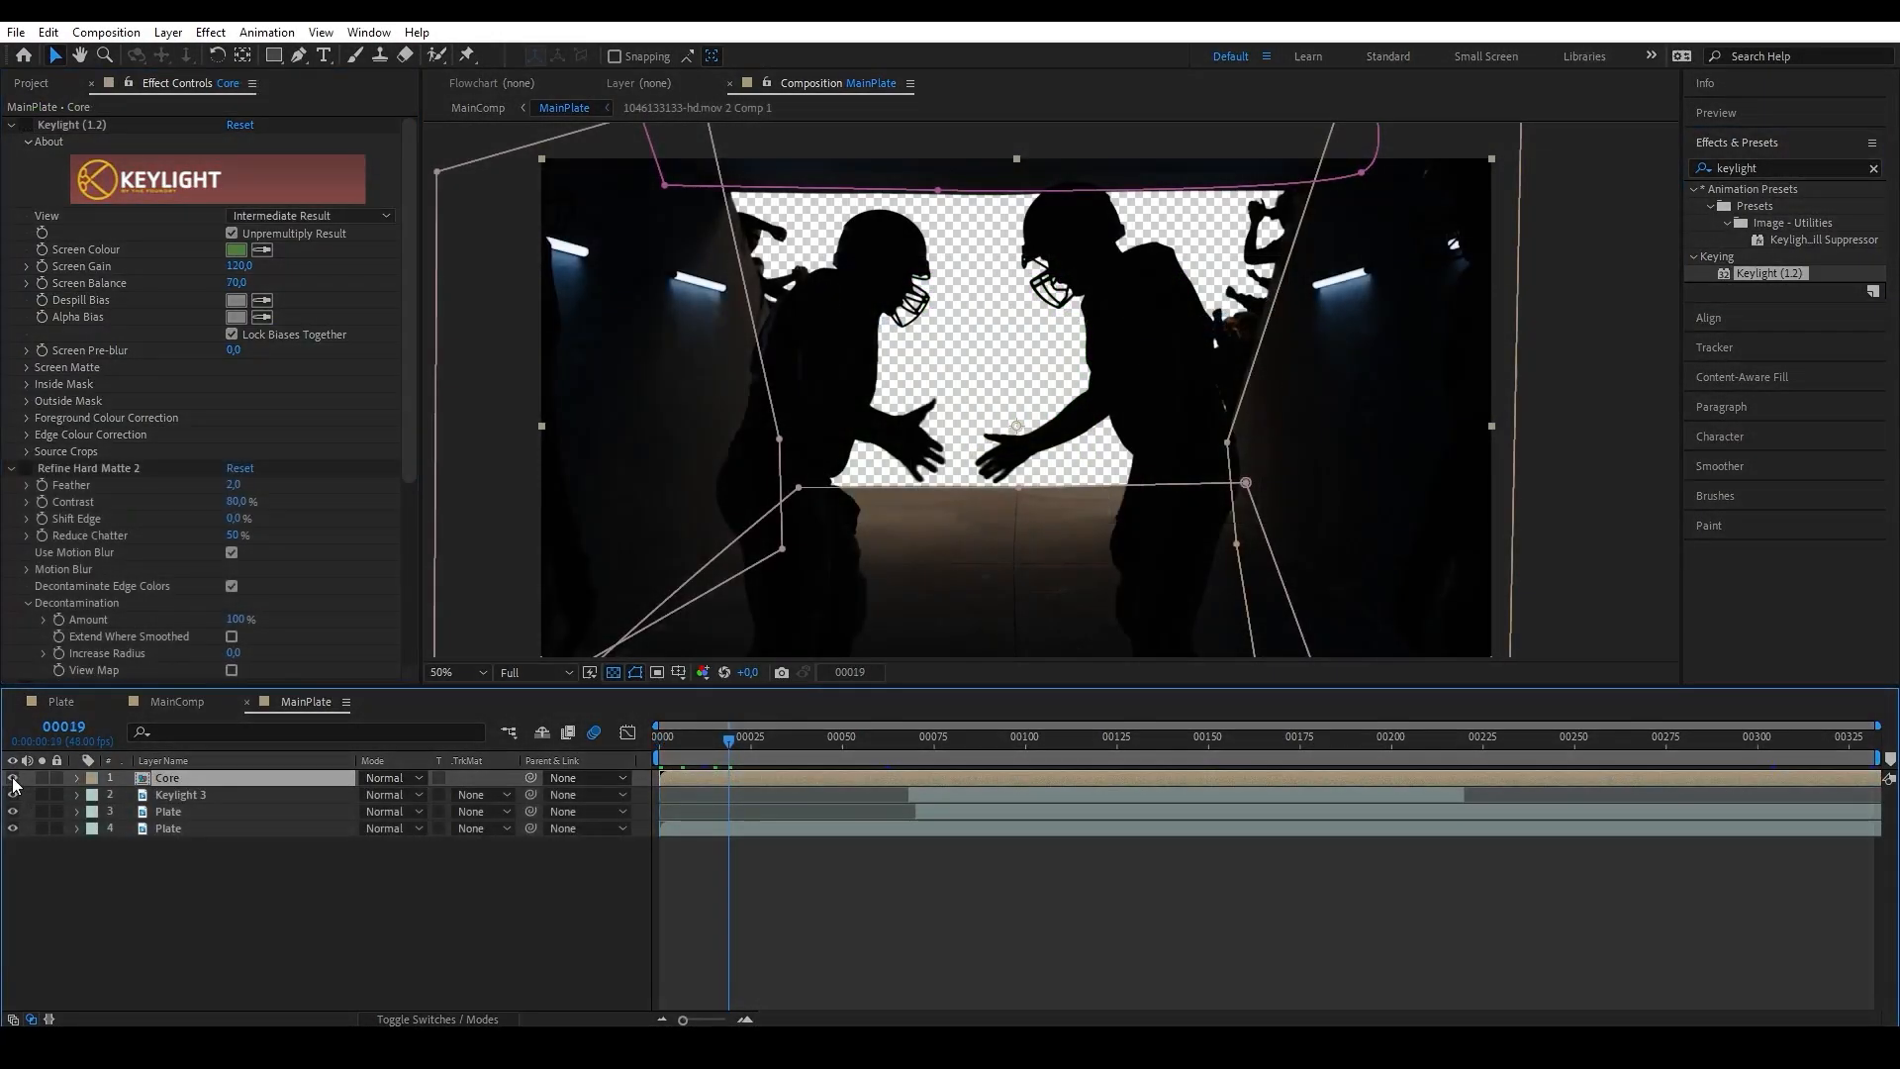
Compare the key with the Core layer hidden and shown, and inspect the lowest Plate layer's Keylight settings.
left_click(12, 778)
left_click(12, 778)
left_click(12, 778)
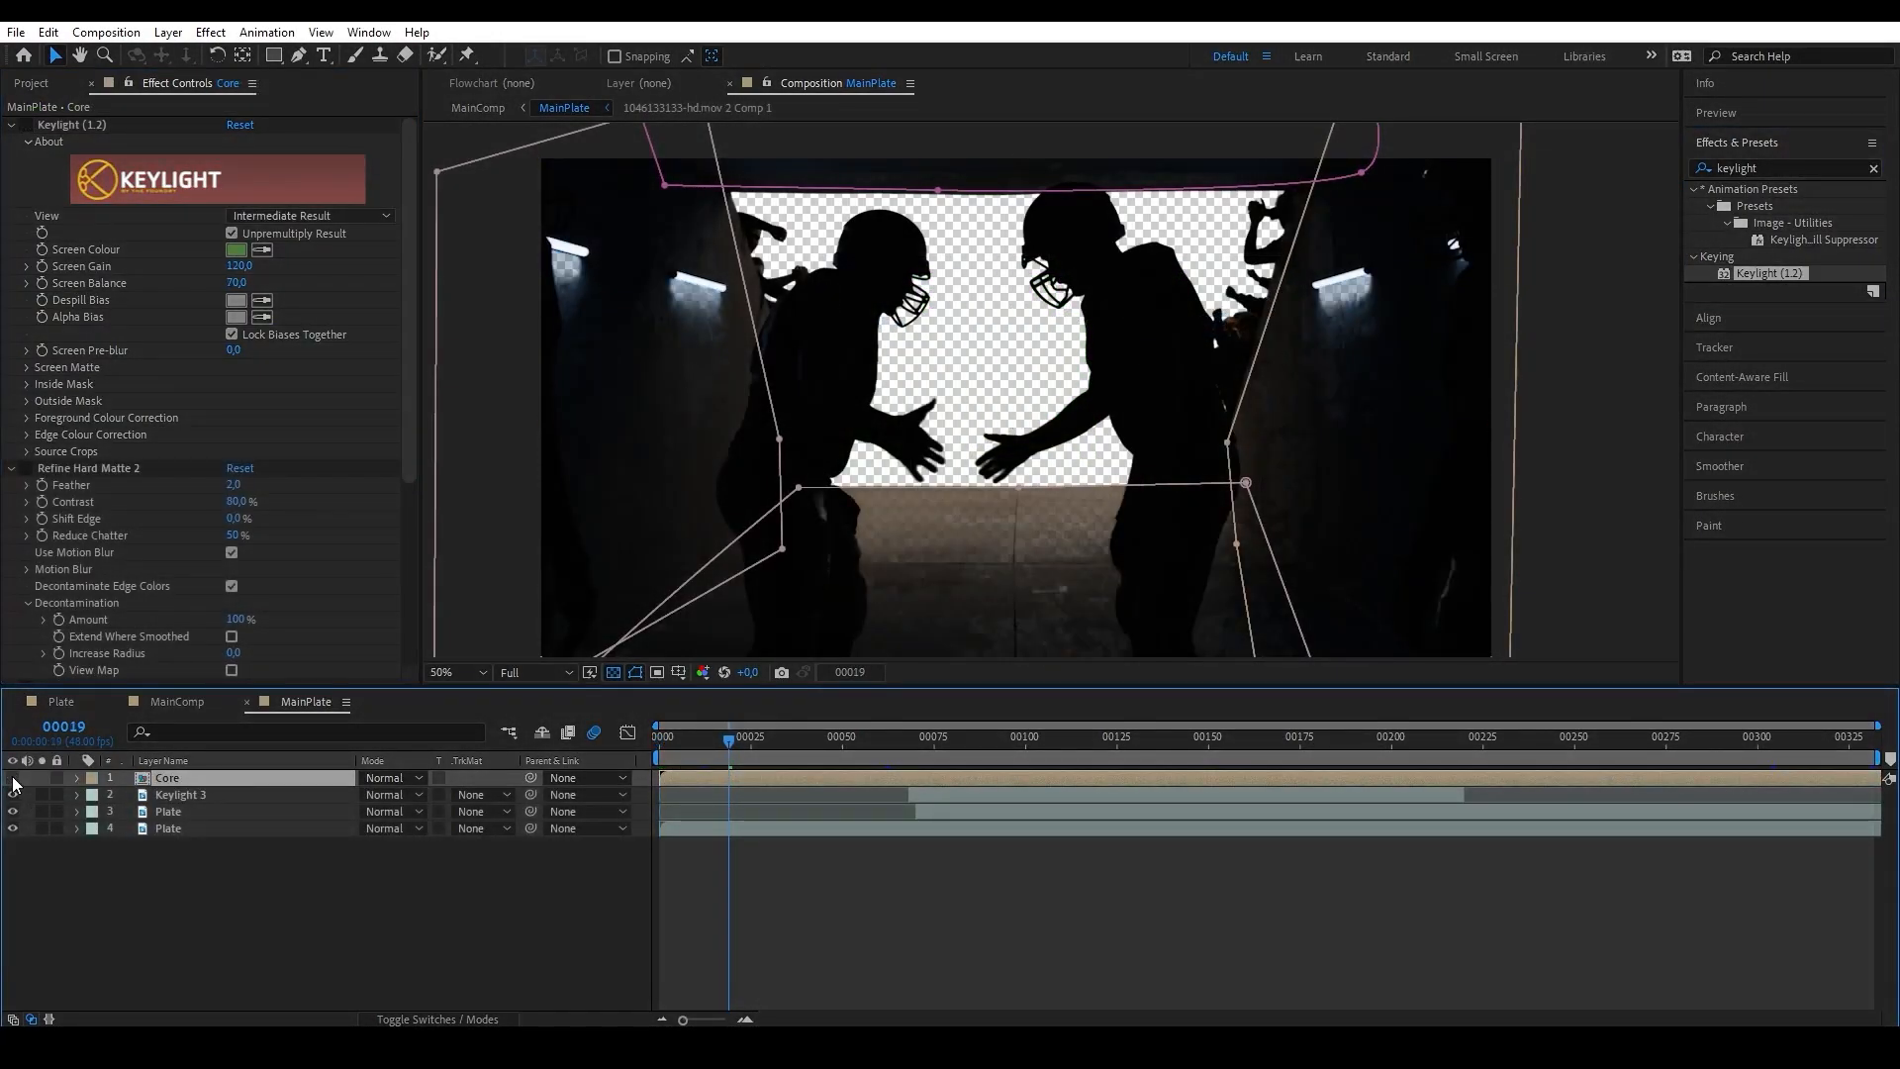
left_click(12, 778)
left_click(136, 831)
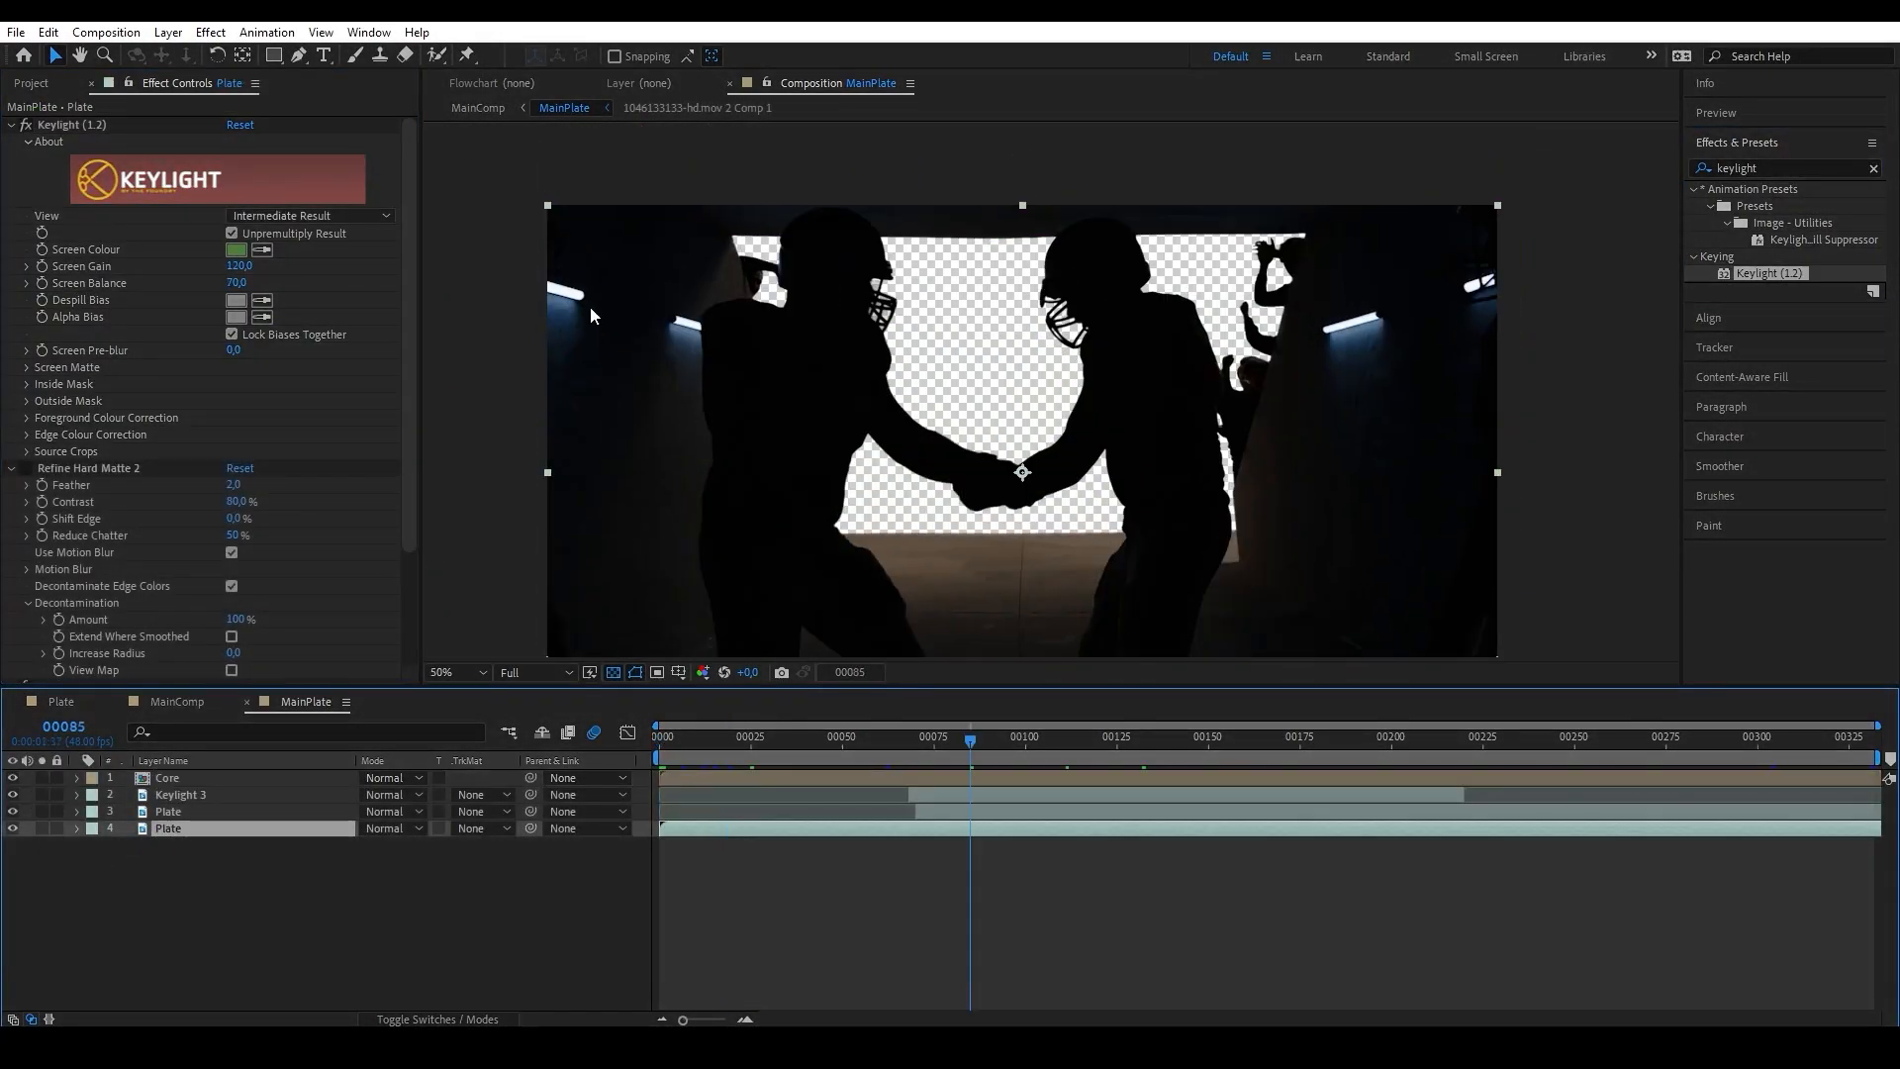
Return to MainComp and preview the keyed players against the stadium and grass.
left_click(495, 113)
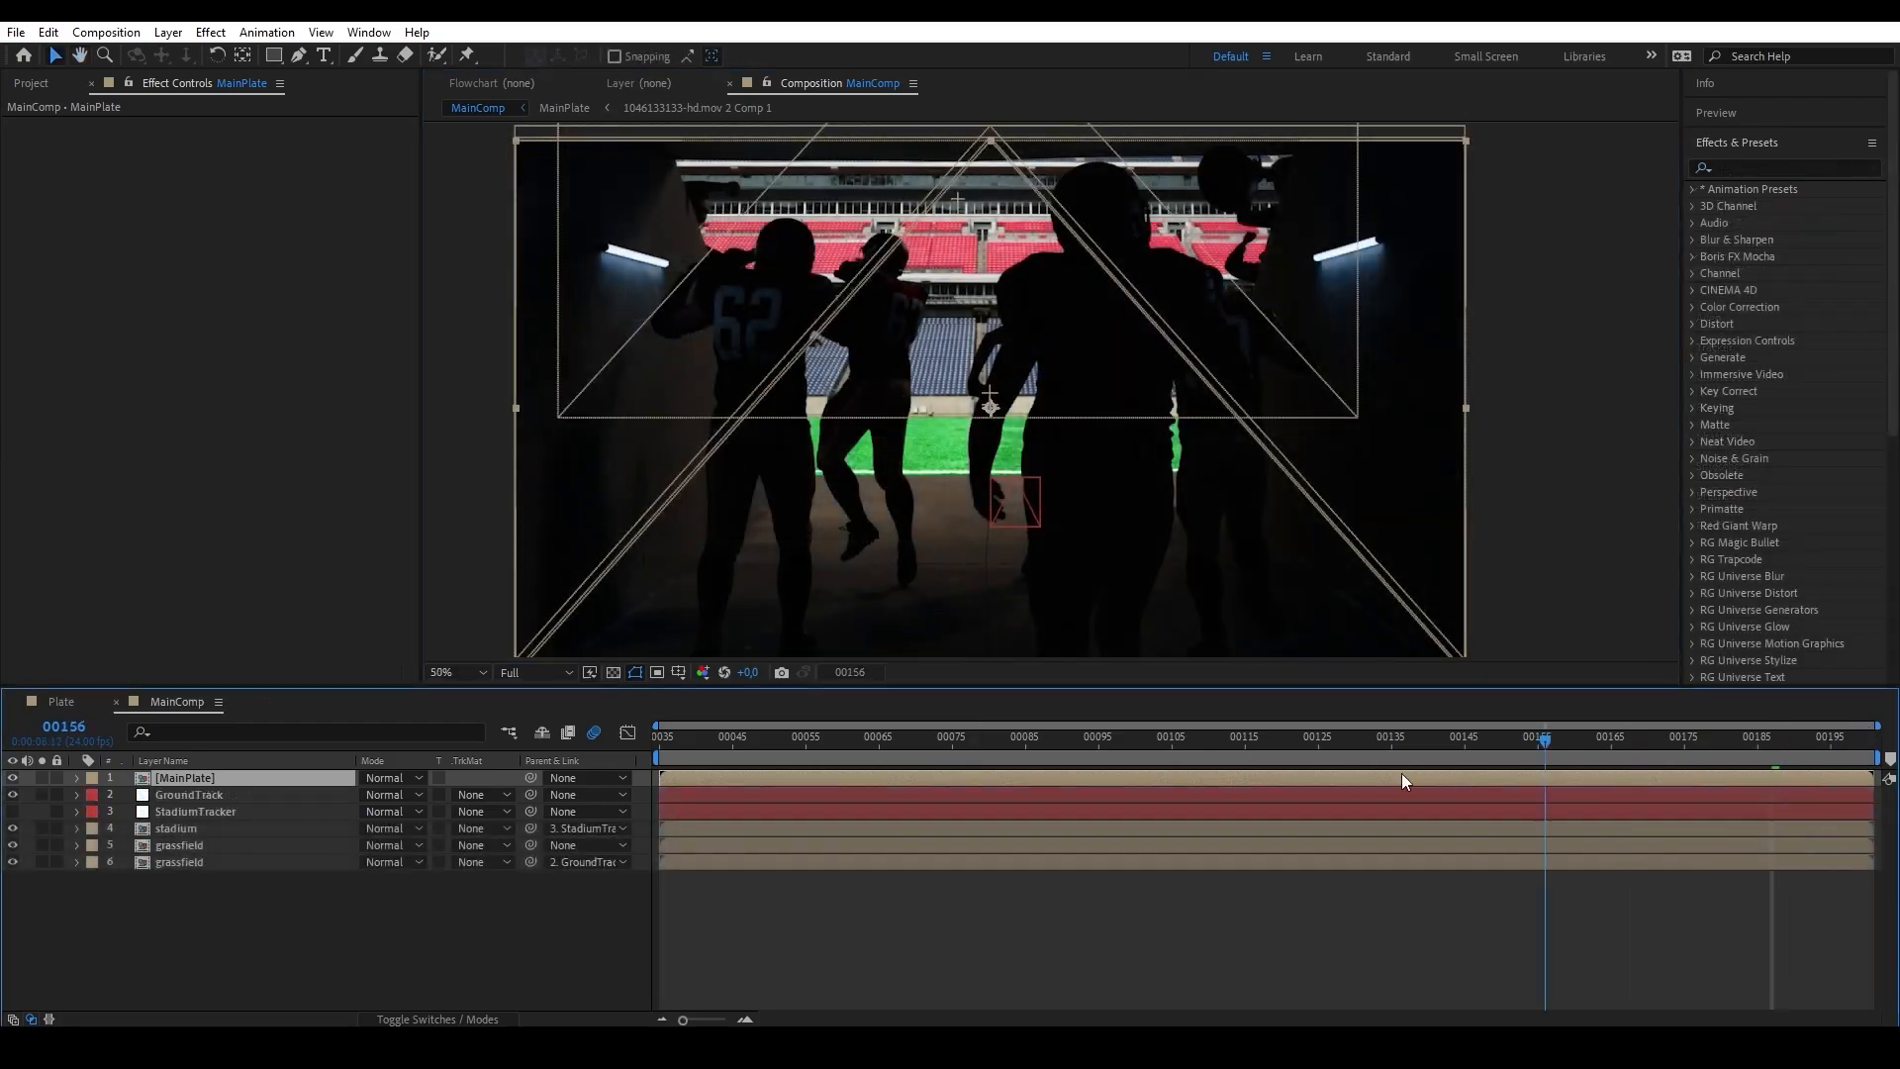
key("space")
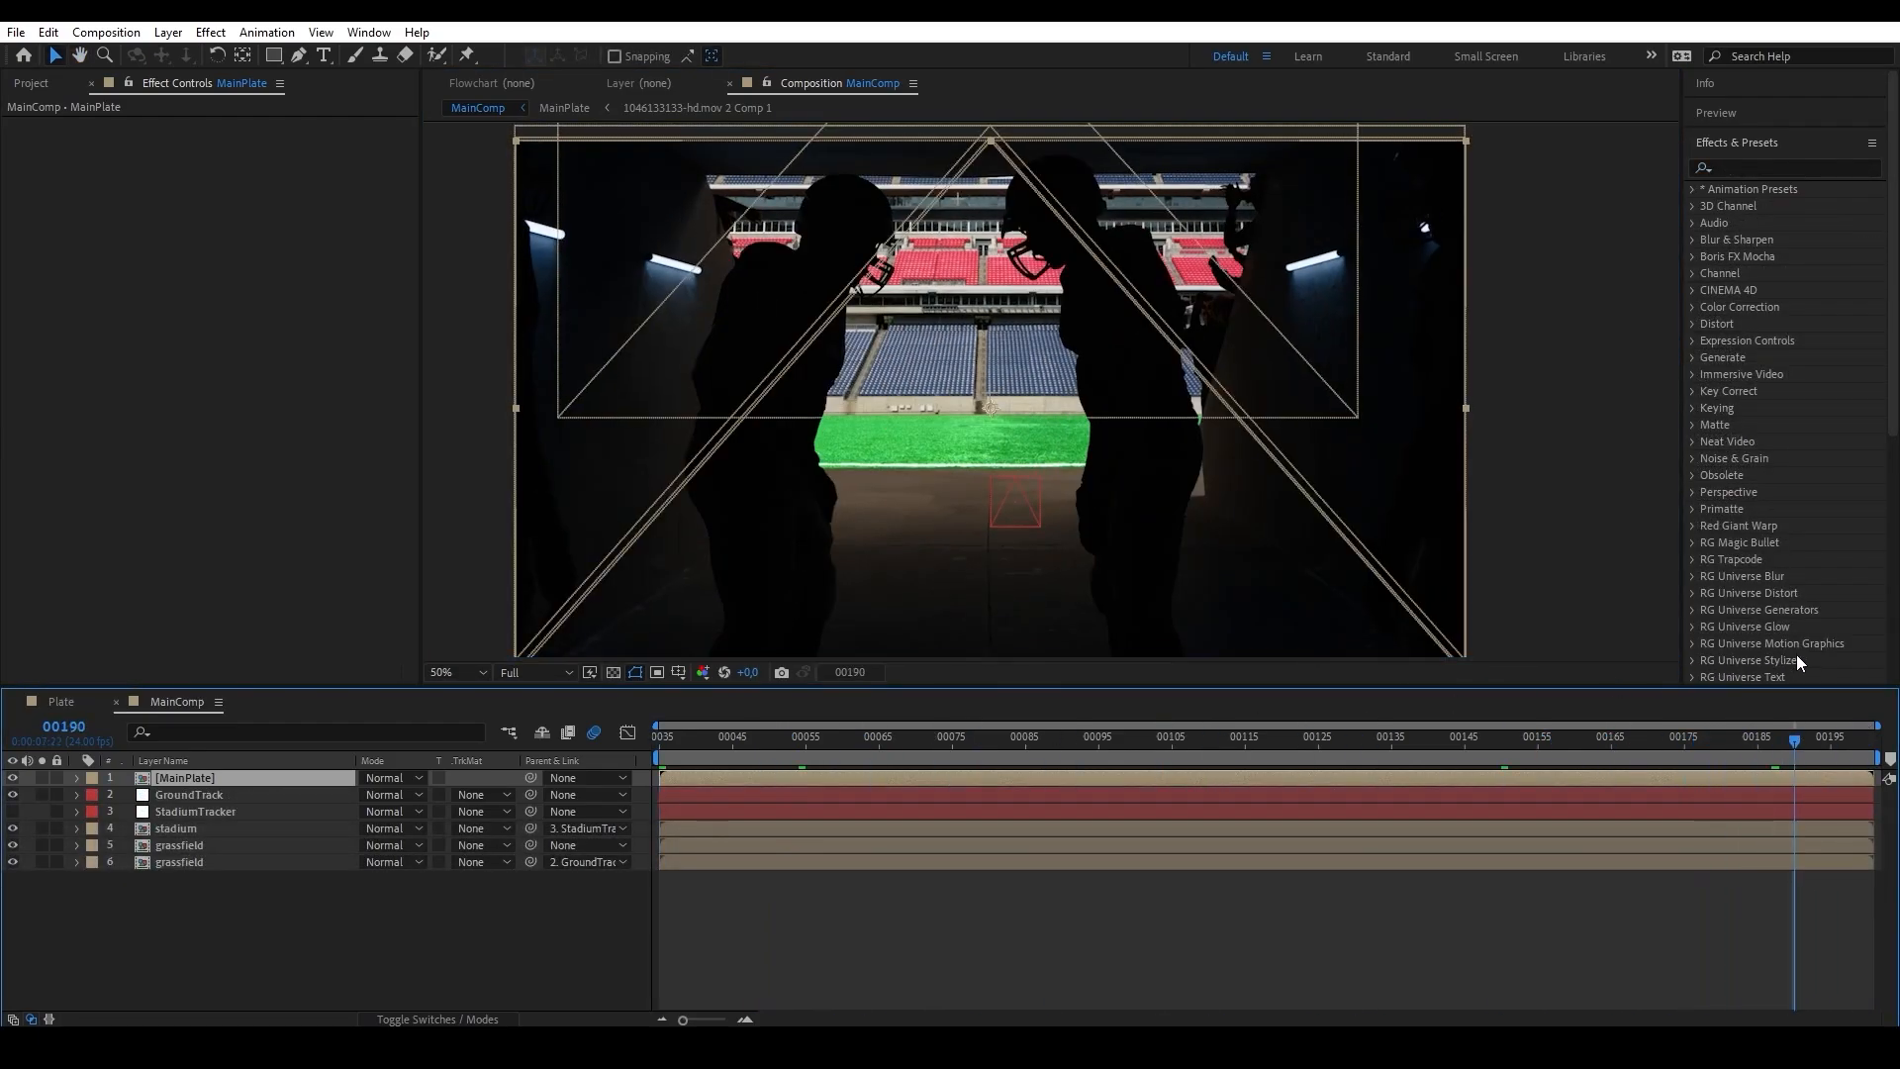
key("space")
Solo the stadium and StadiumTracker layers to examine the tracked background, then turn both solos off.
left_click(158, 833)
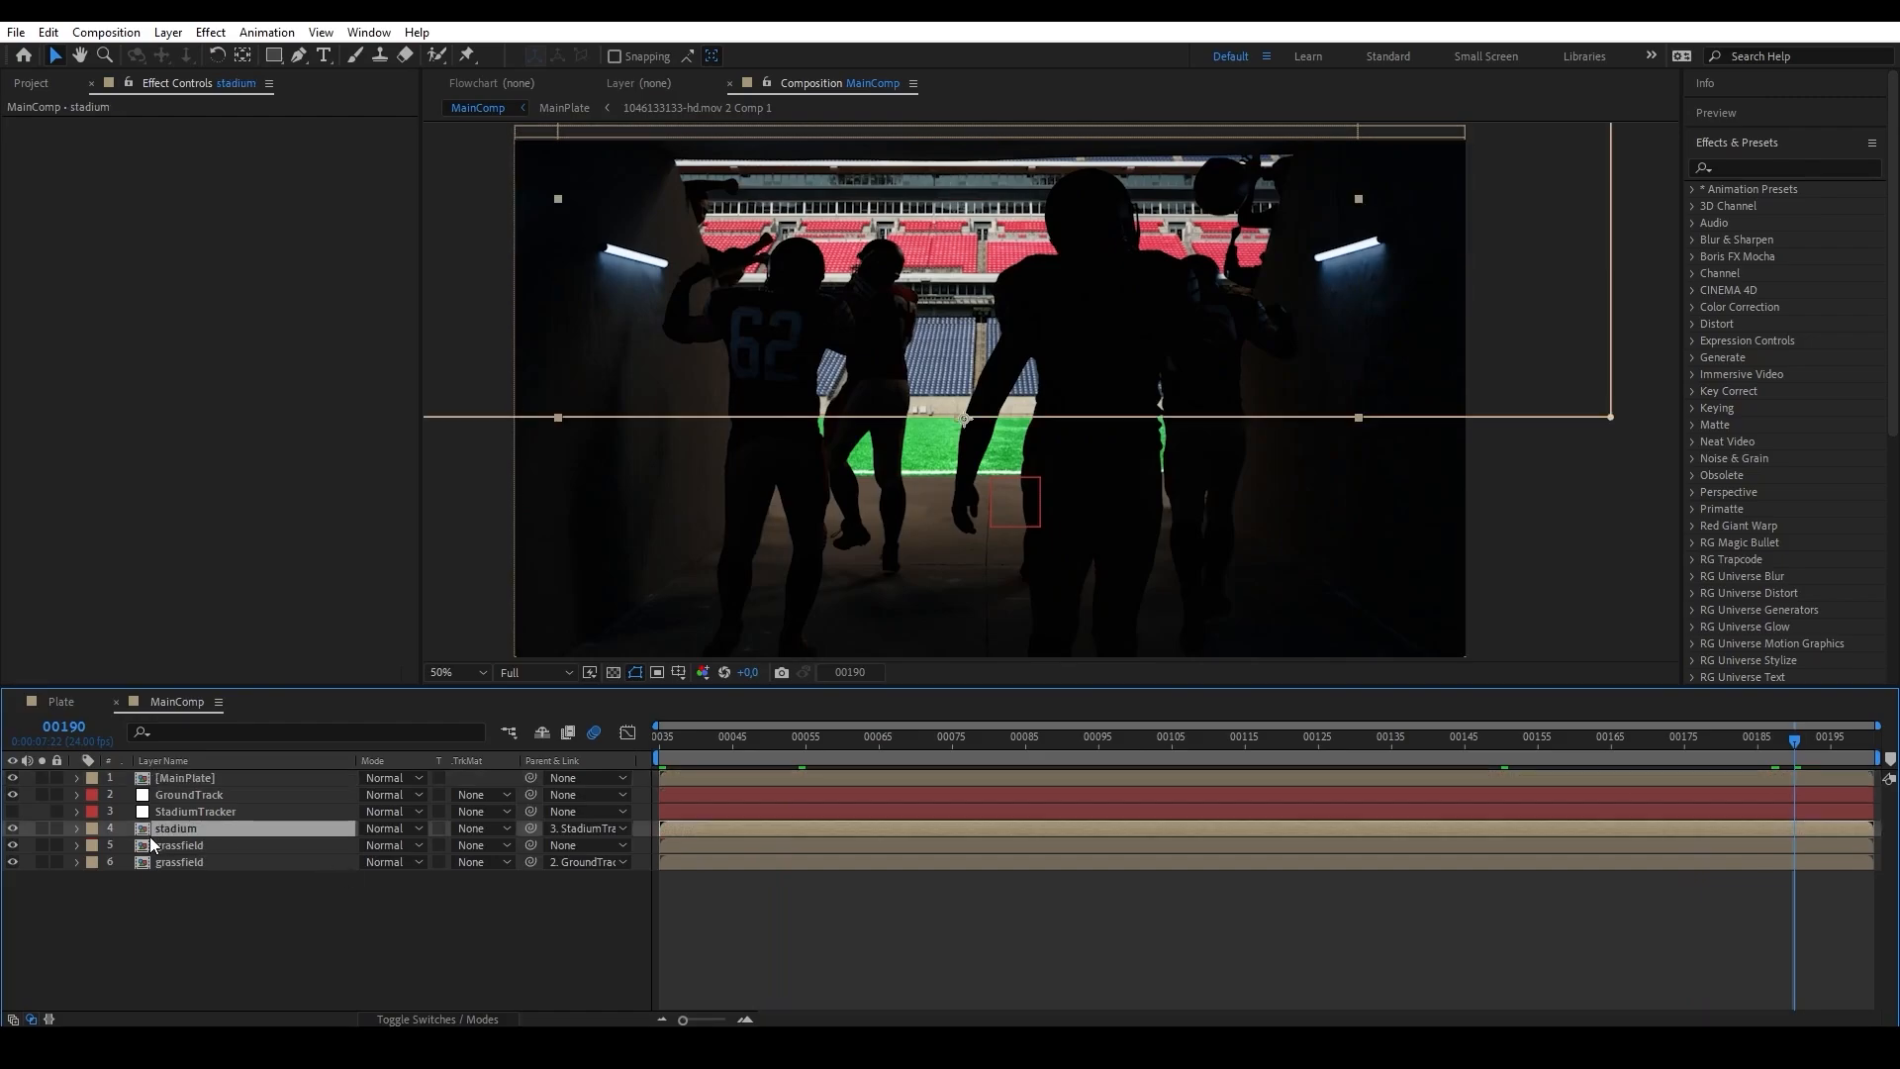
left_click(42, 828)
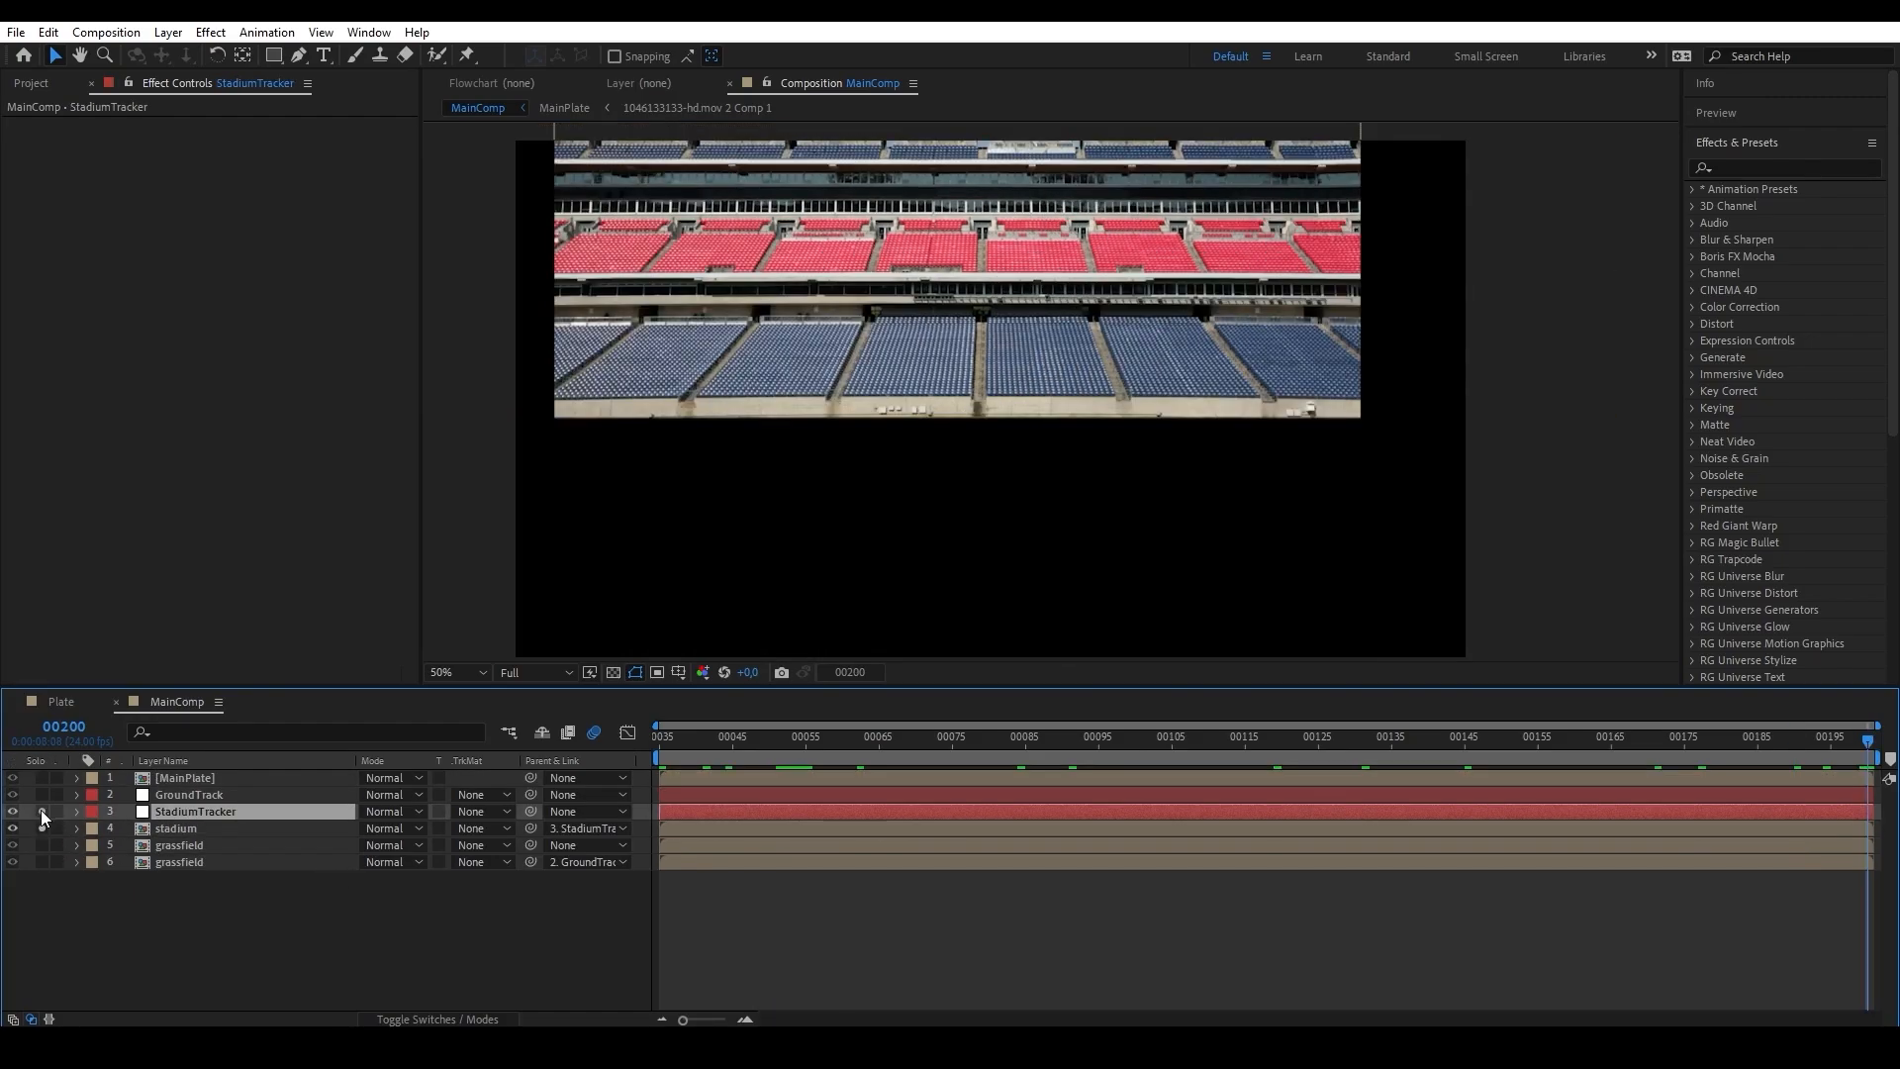
left_click(41, 811)
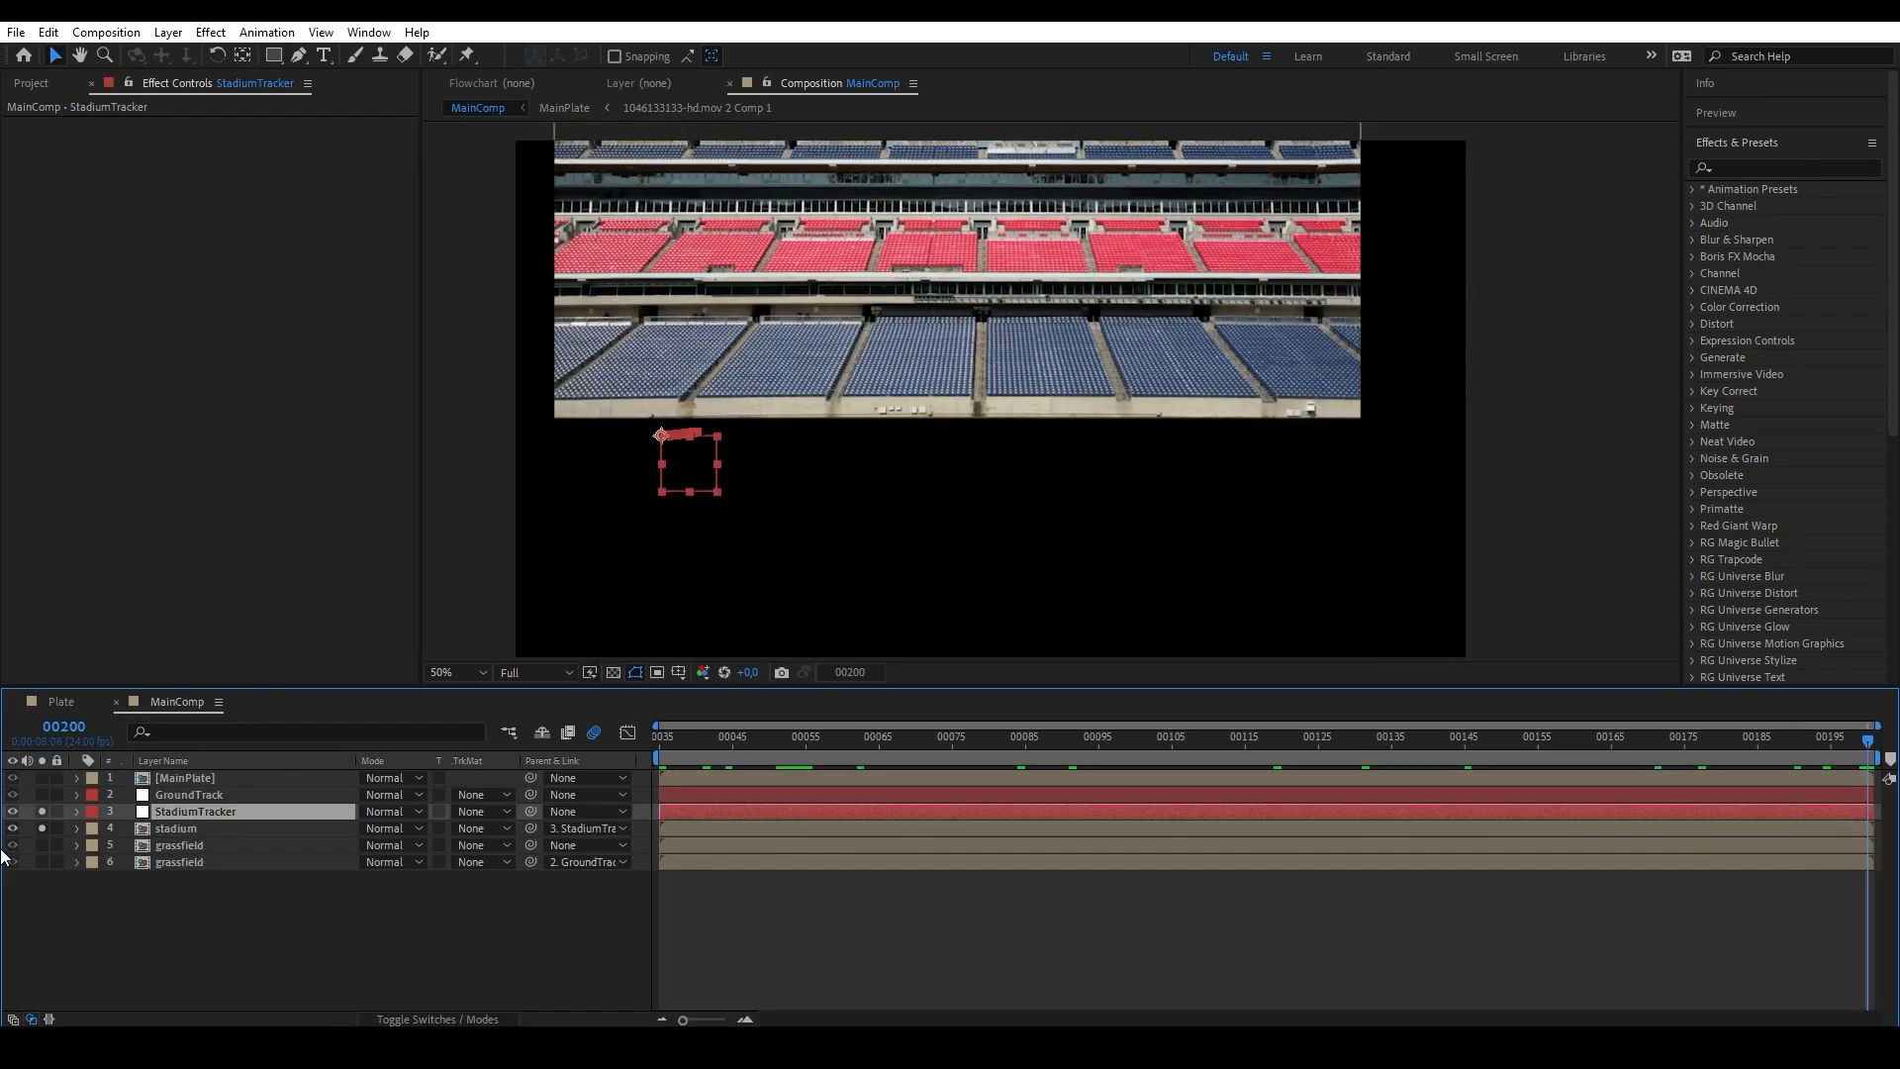
left_click(41, 812)
left_click(41, 828)
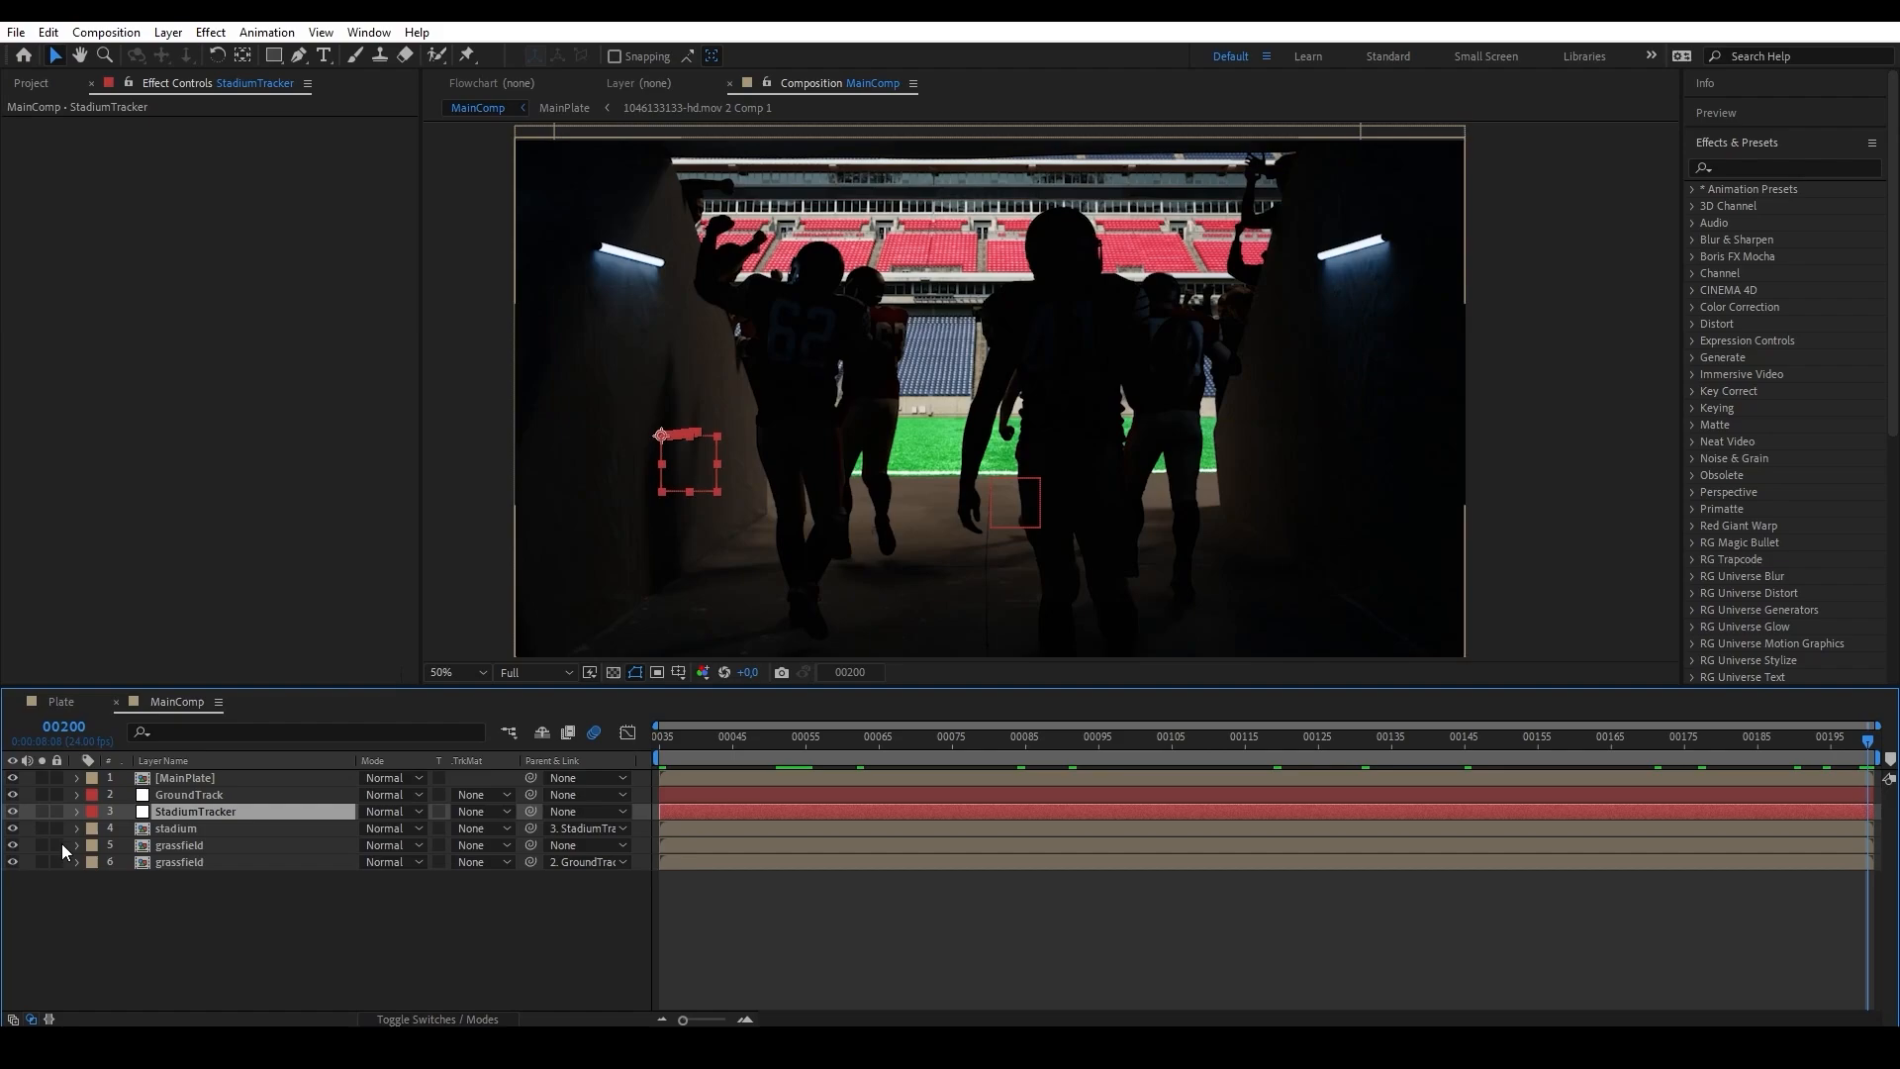
Examine the upper grassfield layer's Corner Pin and isolate the grass and stadium layers, then toggle MainPlate's visibility.
left_click(200, 847)
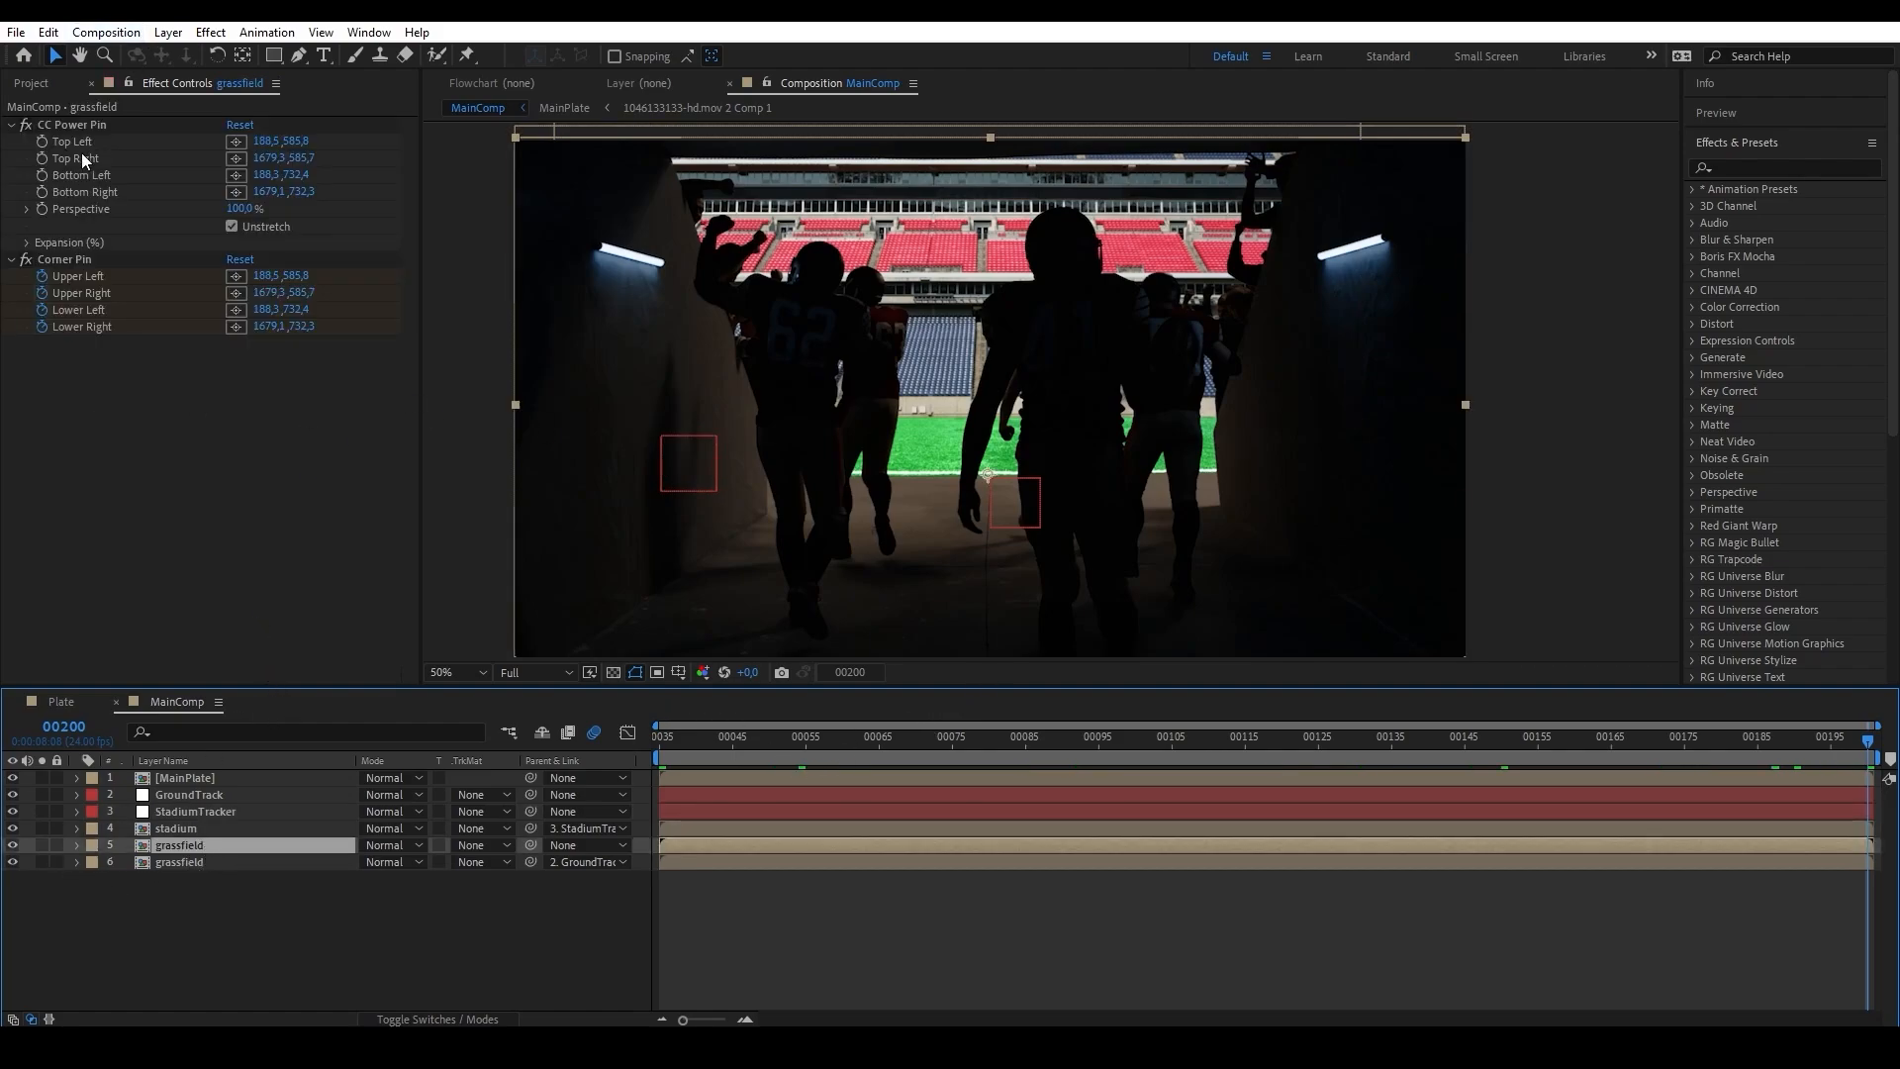
left_click(71, 259)
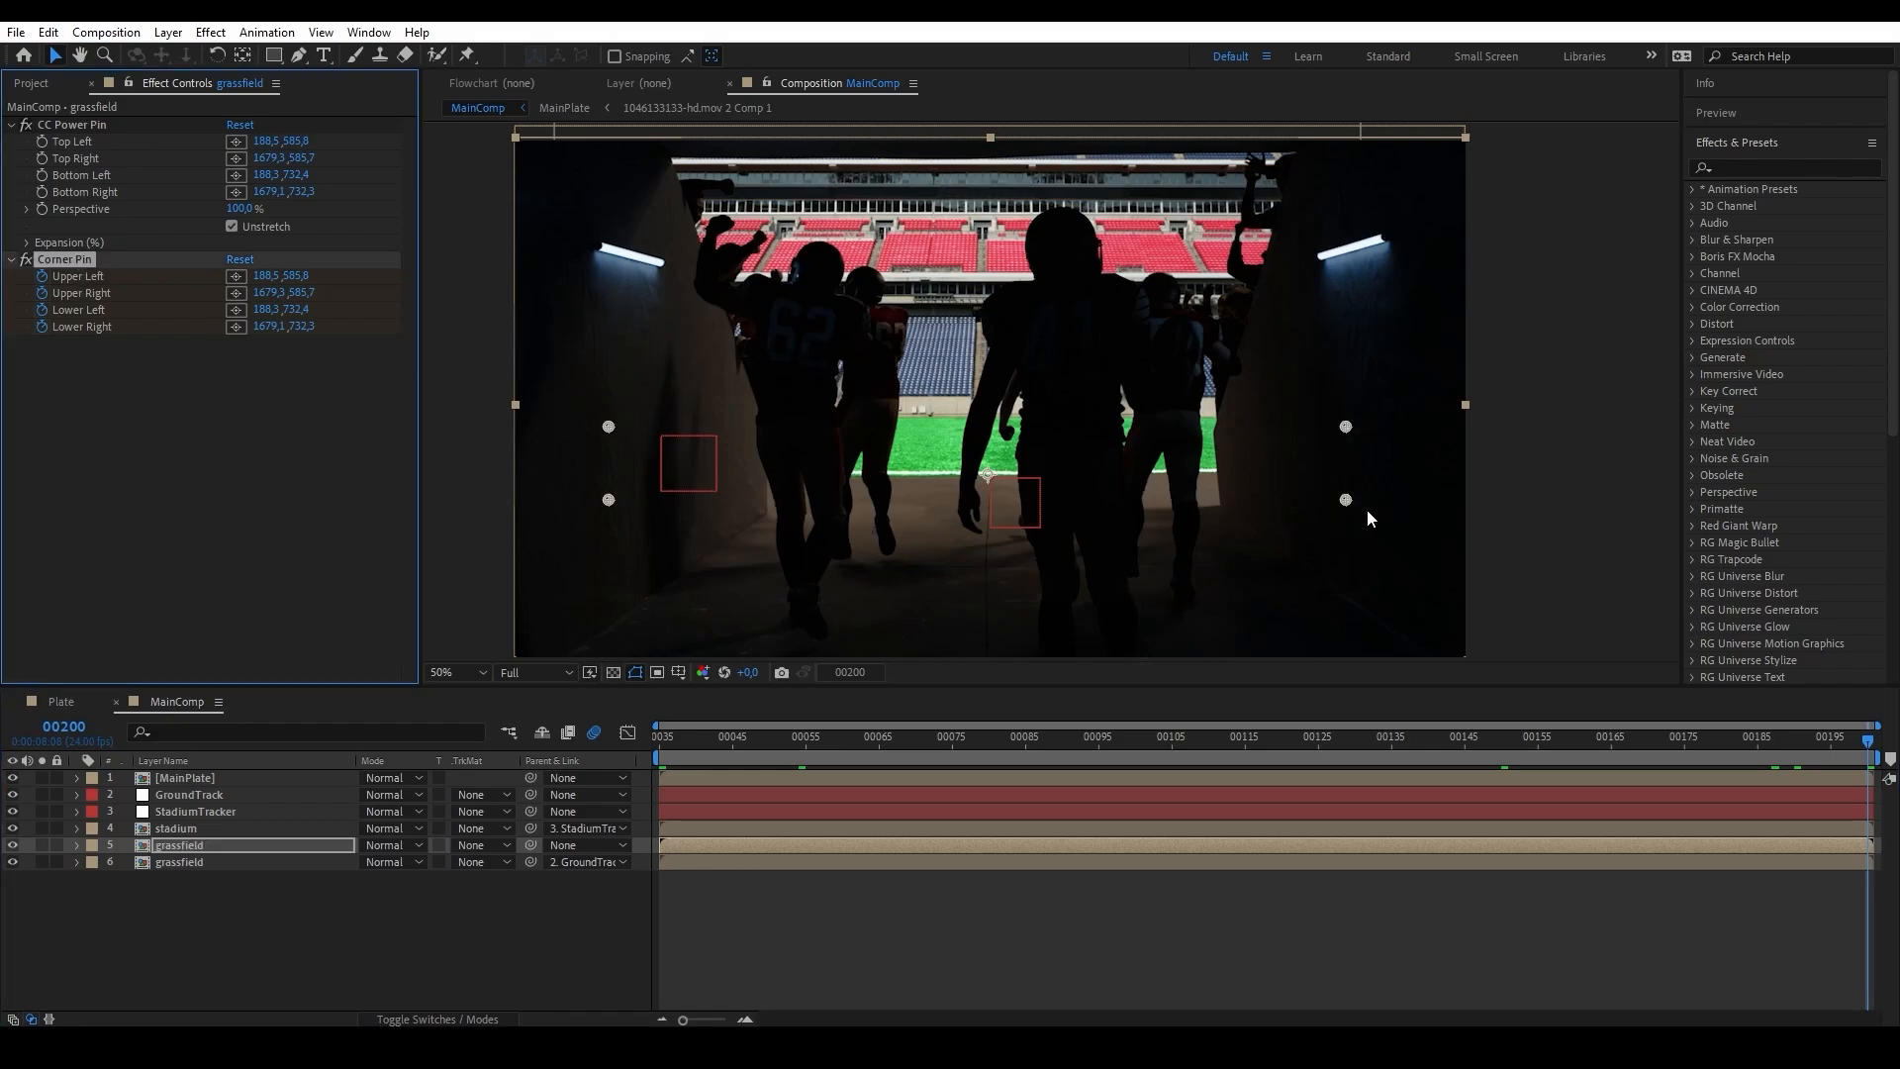
left_click(41, 845)
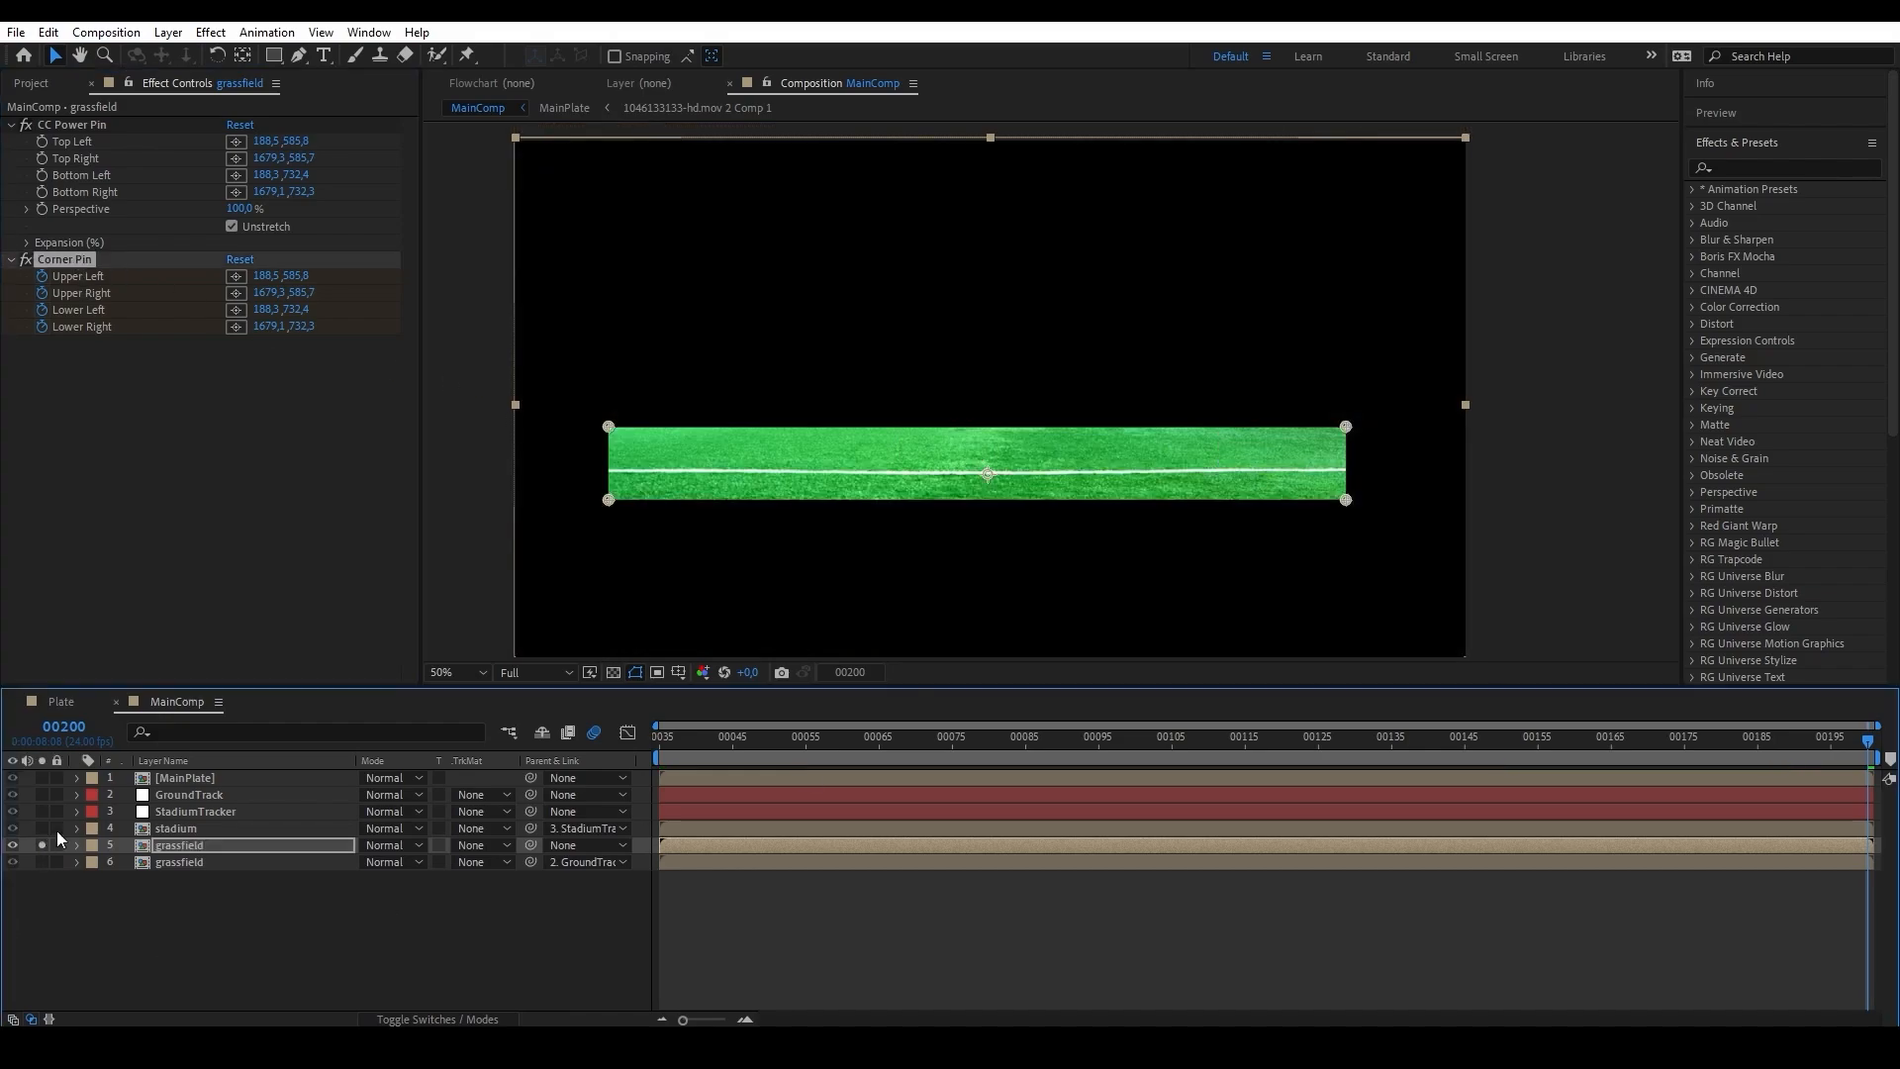
left_click(41, 860)
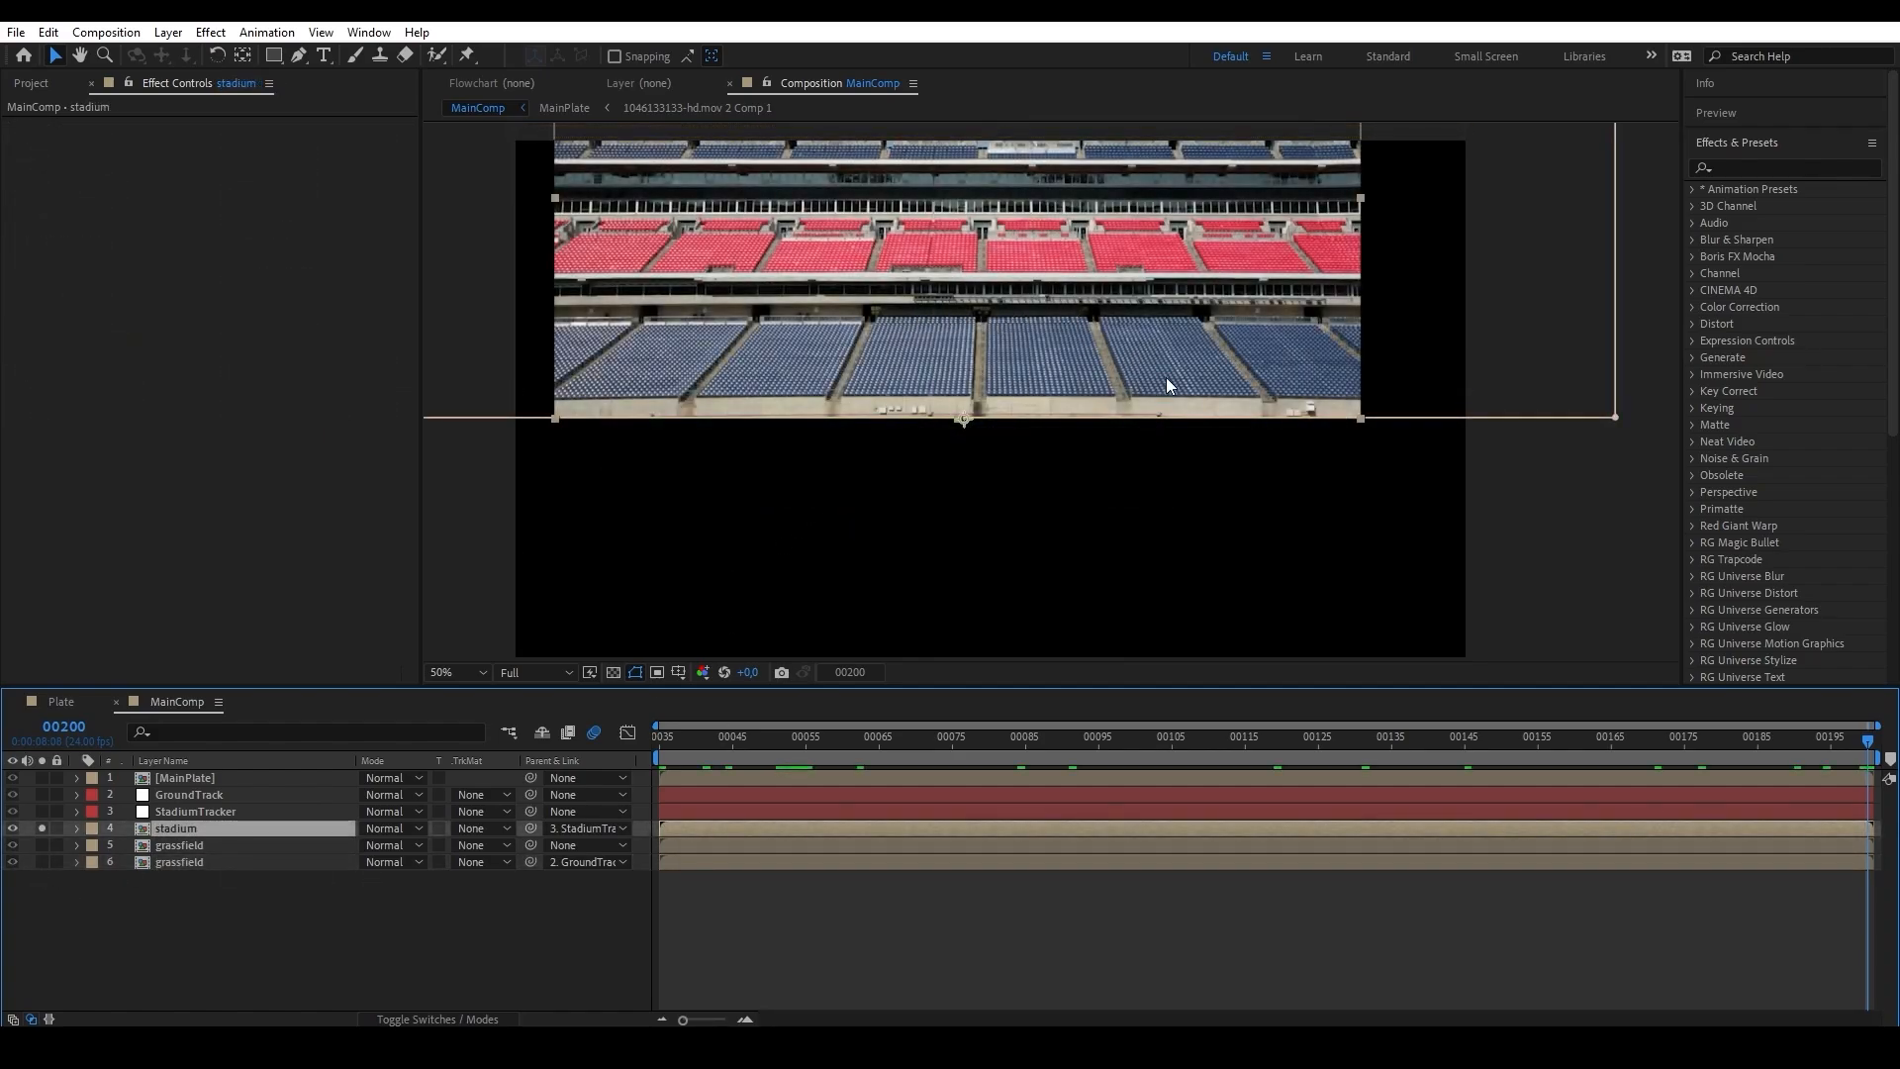
left_click(41, 828)
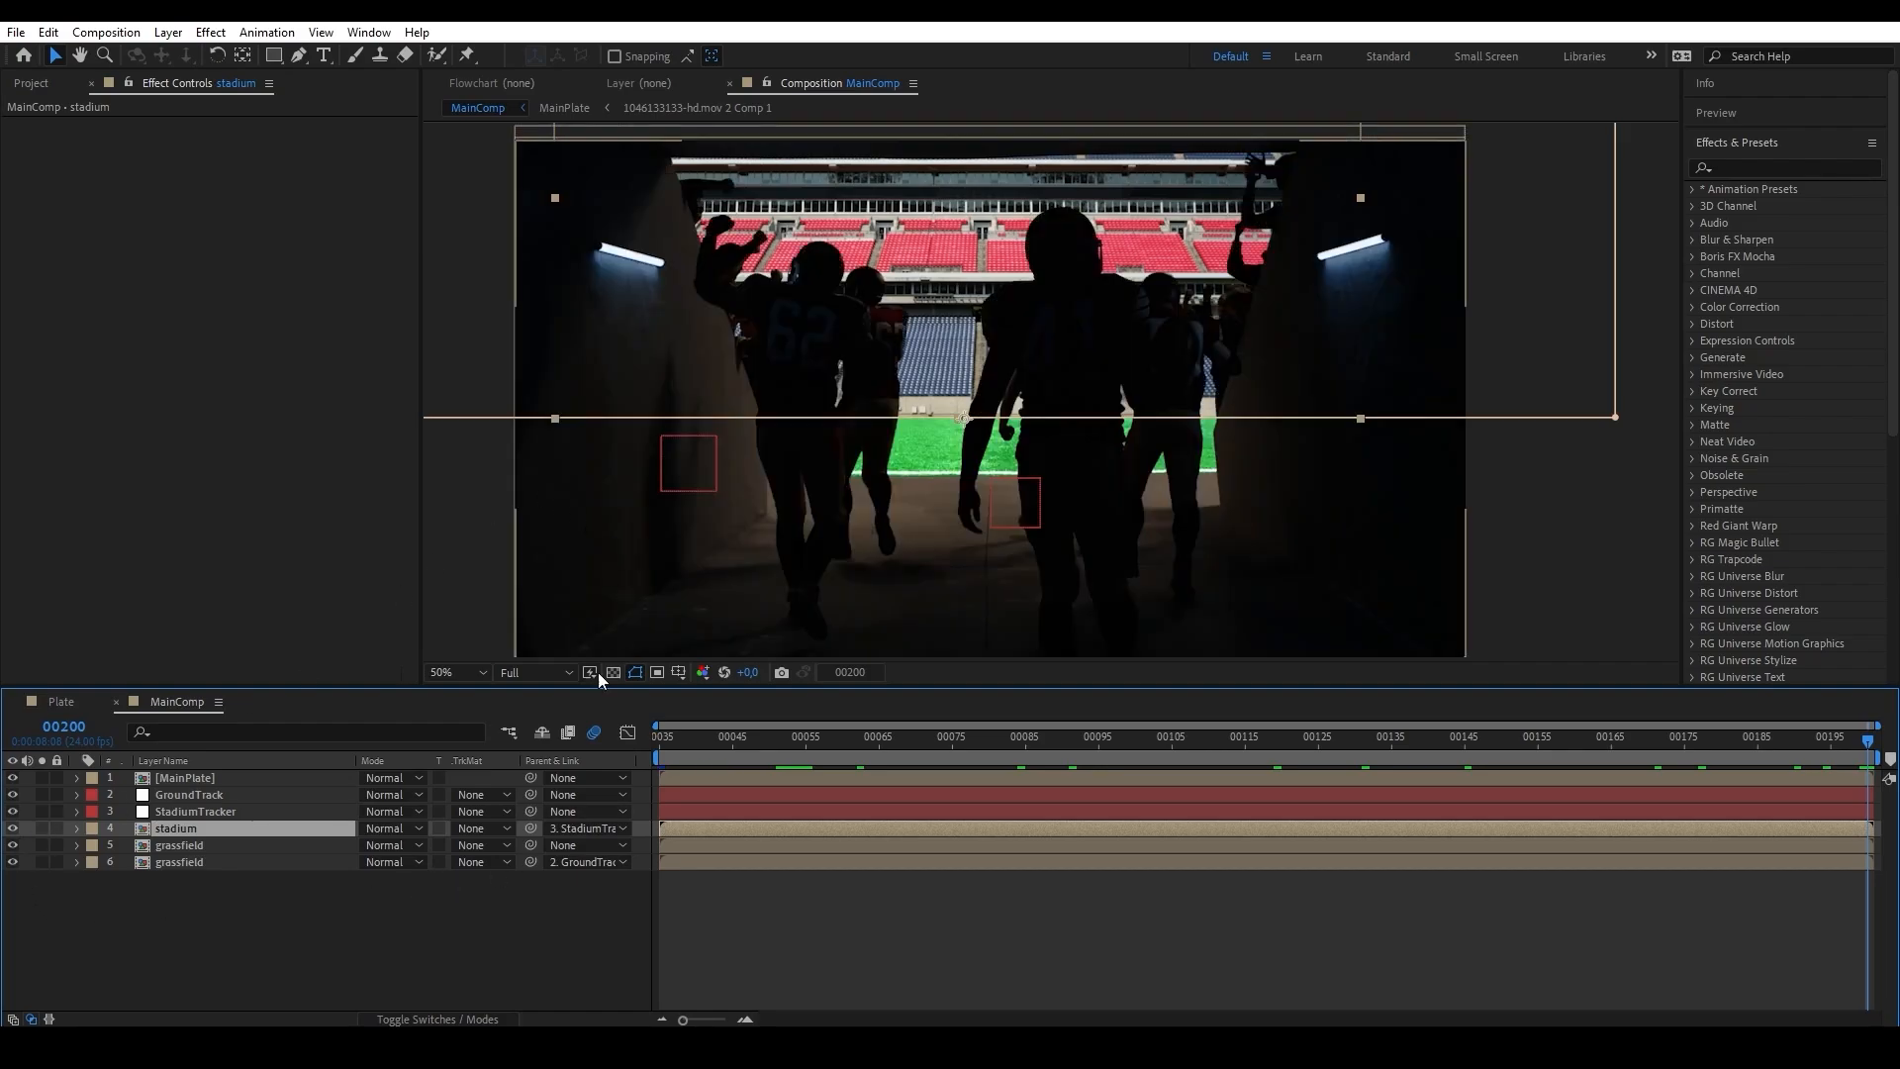
left_click(12, 778)
left_click(12, 777)
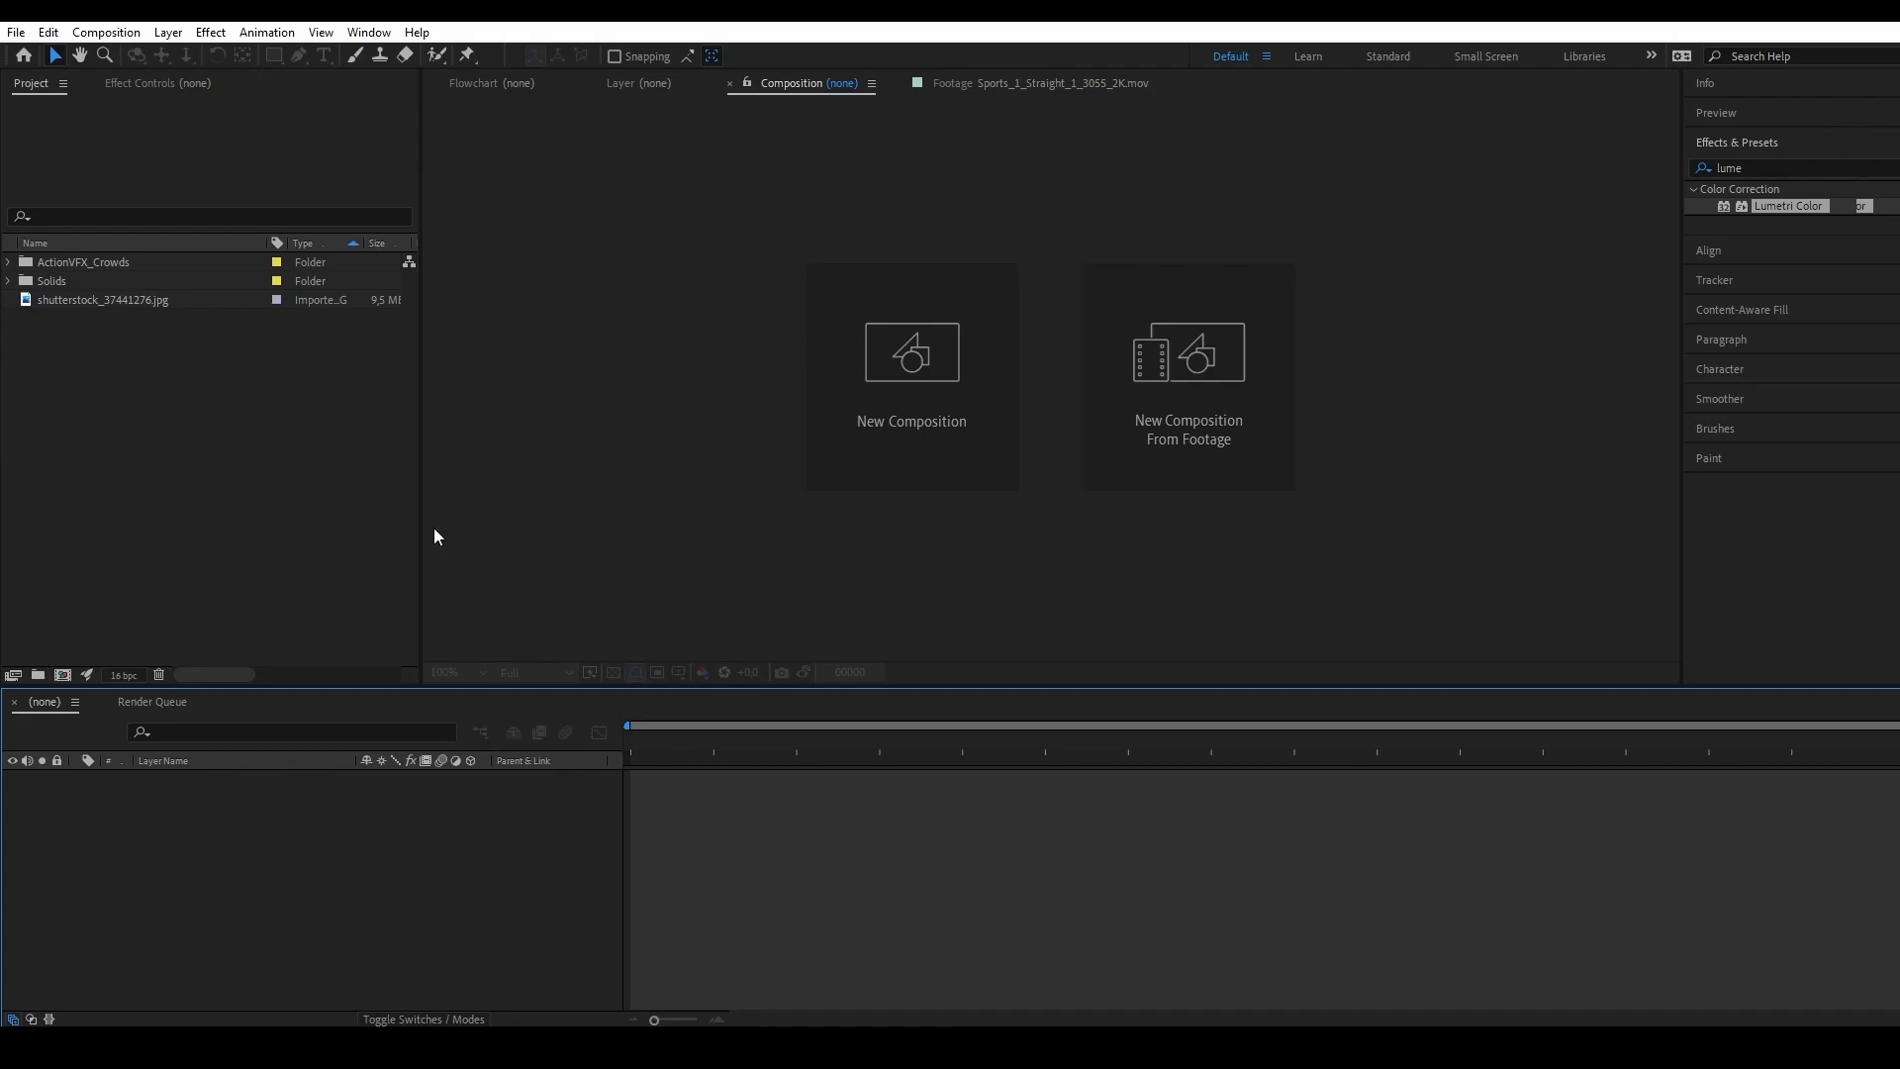
Expand the ActionVFX_Crowds folder and preview the Sports_9 and Sports_1 crowd clips.
left_click(9, 262)
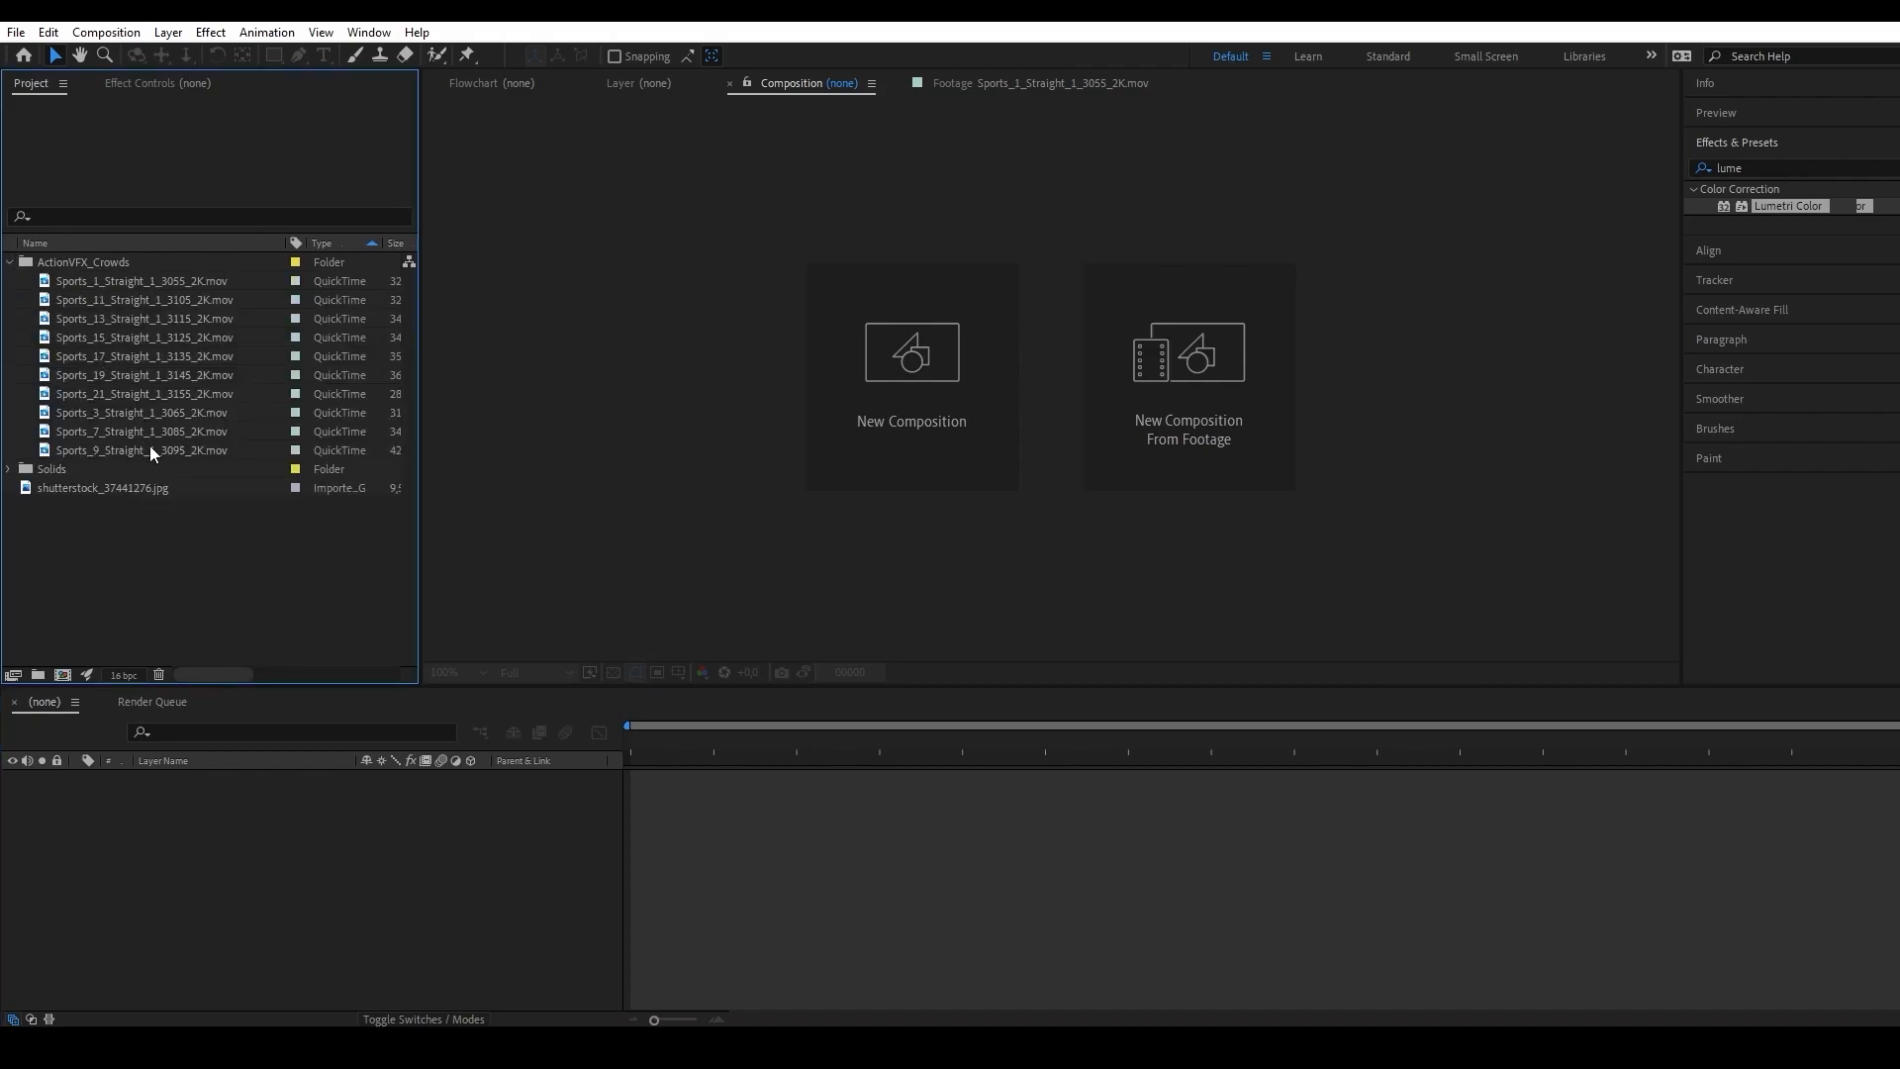
double_click(150, 445)
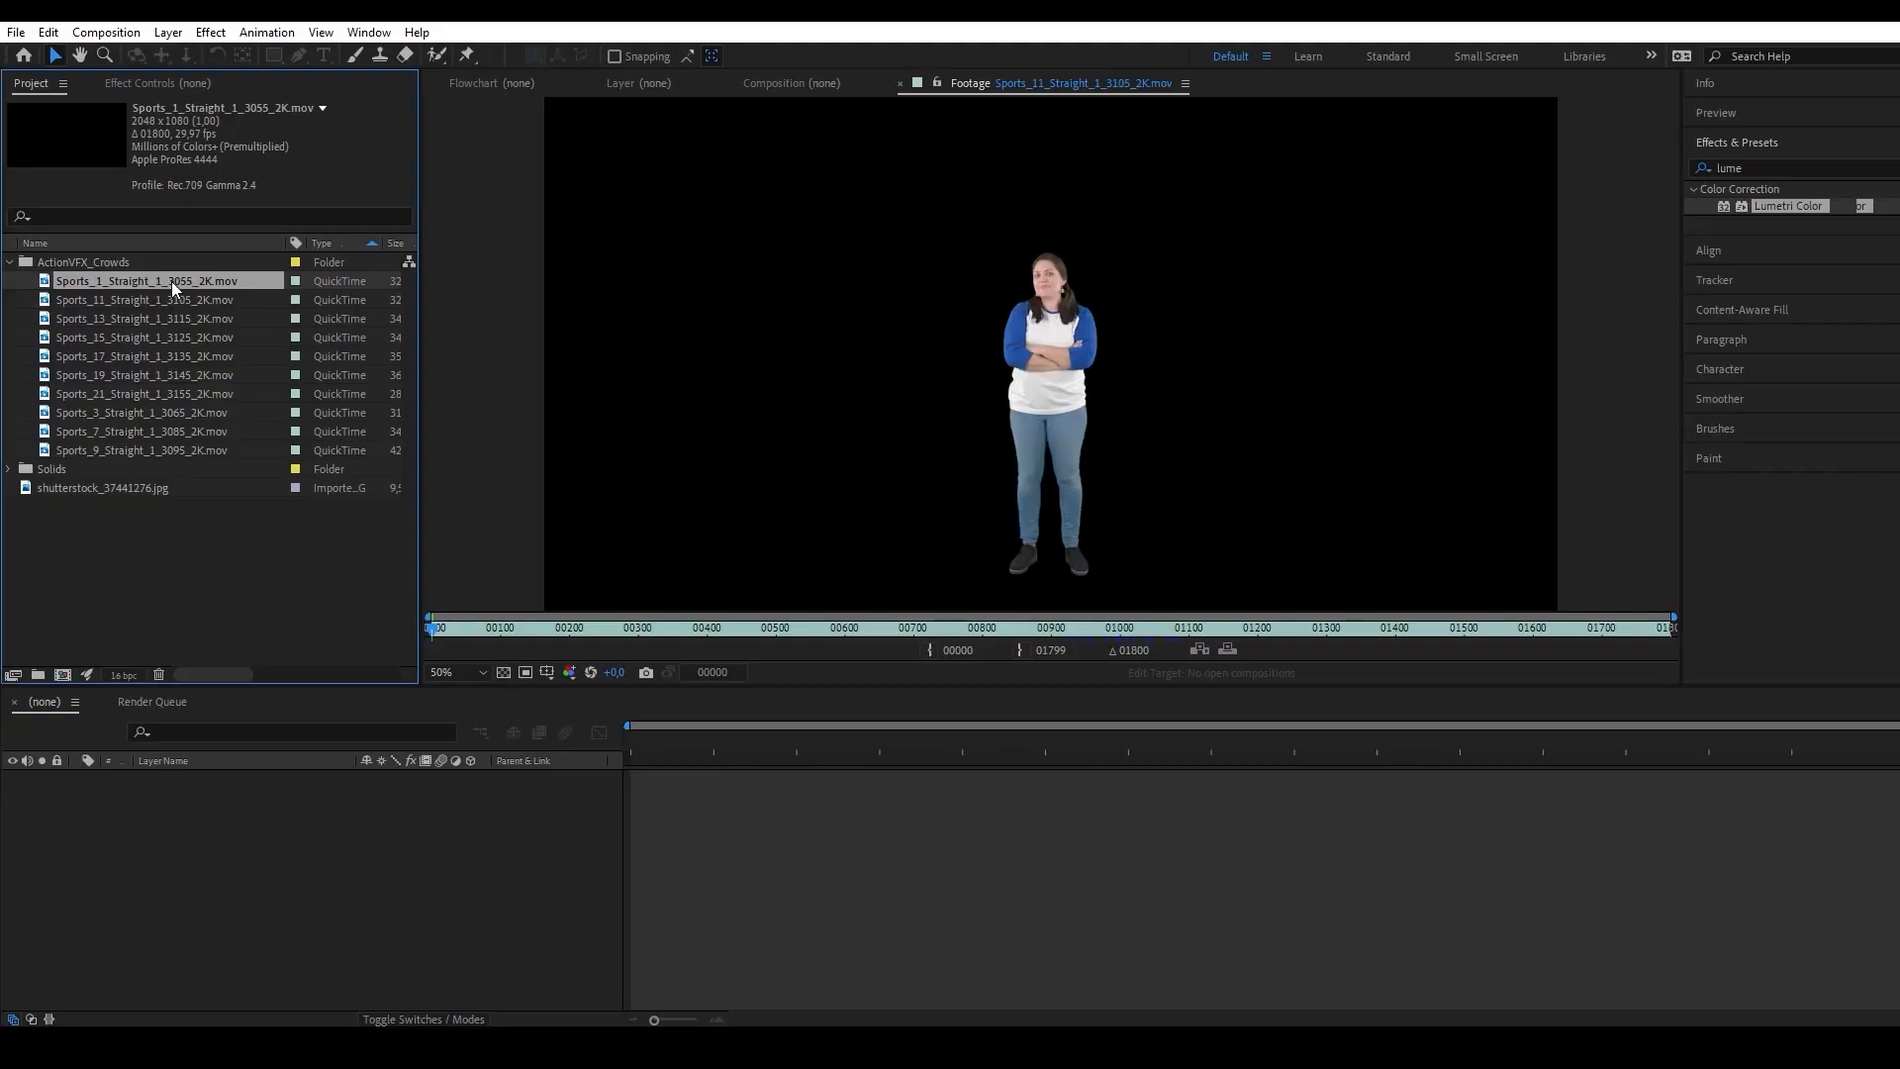
double_click(170, 281)
key("v")
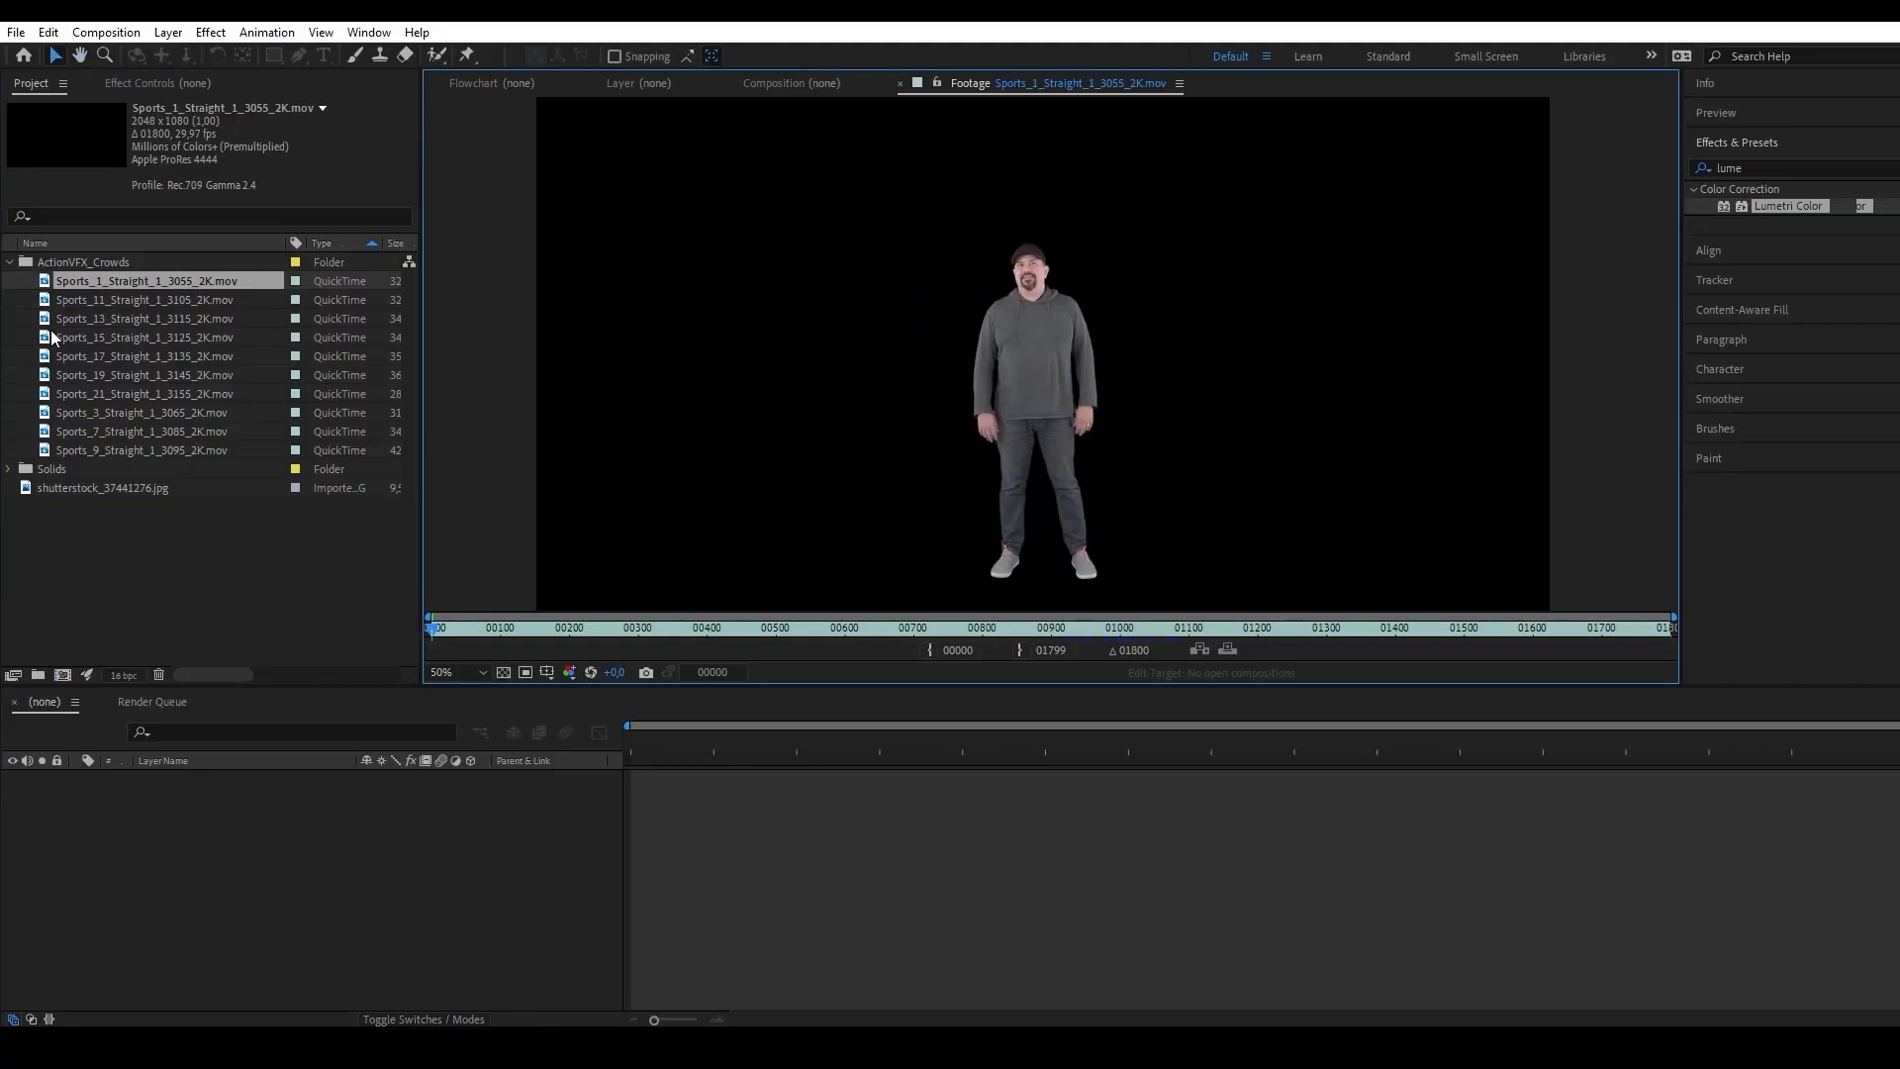
Collapse the ActionVFX_Crowds folder and create a 1280 x 720, 24 fps composition named AudienceMain with a duration of 2000 frames.
left_click(9, 262)
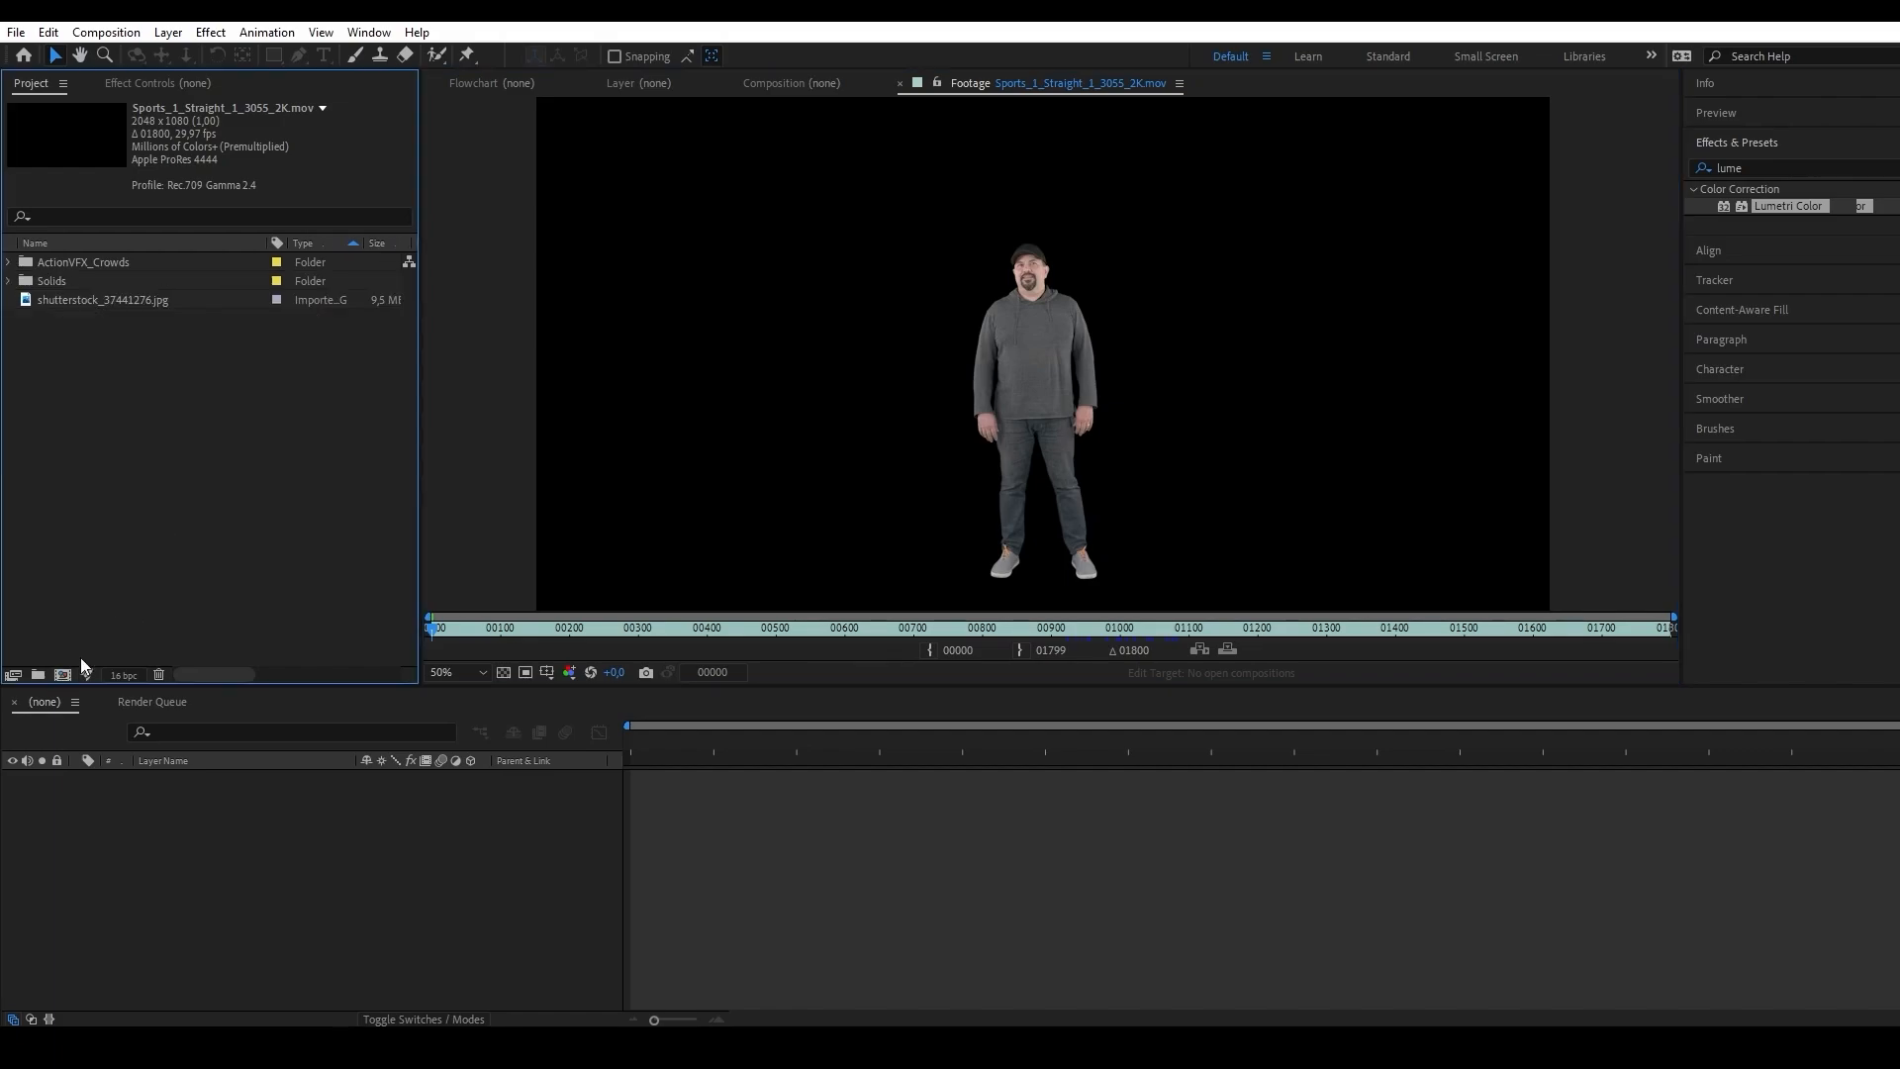
left_click(61, 676)
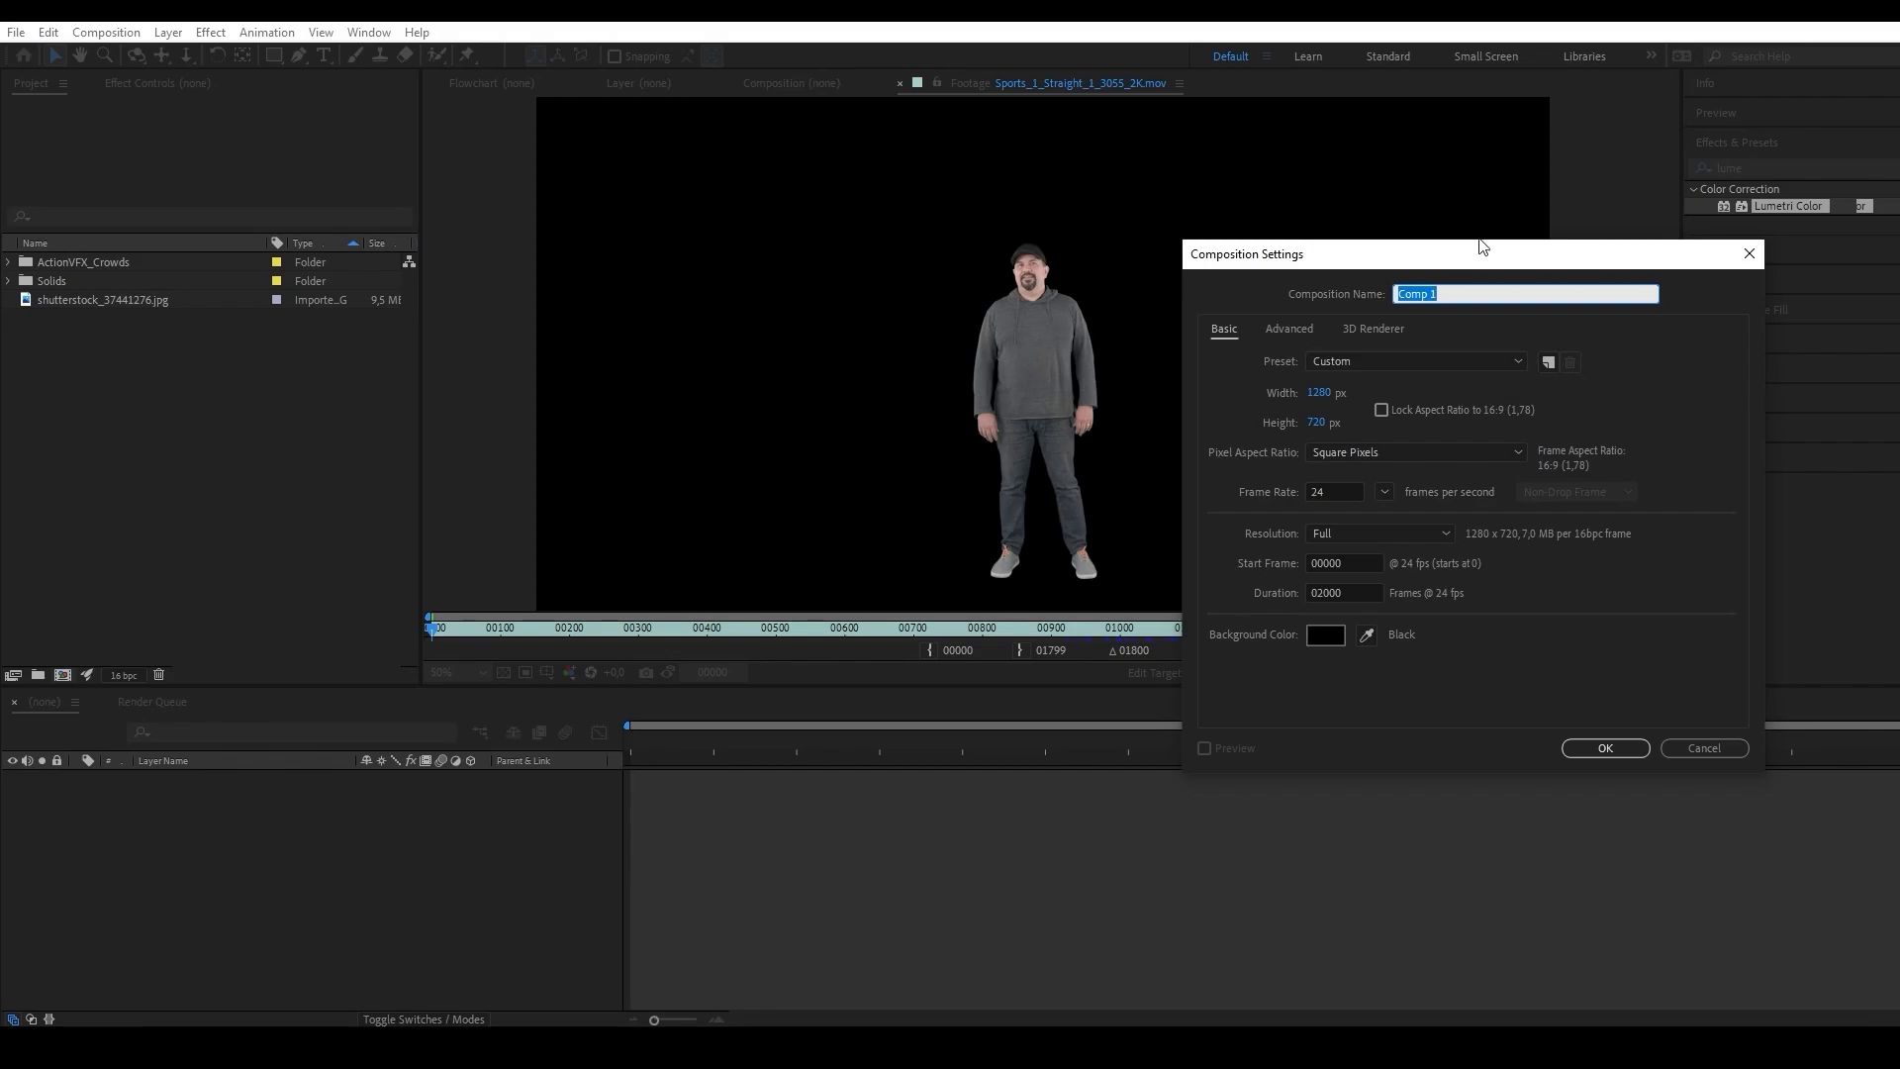
left_click_drag(1481, 247, 869, 292)
type("Audienc")
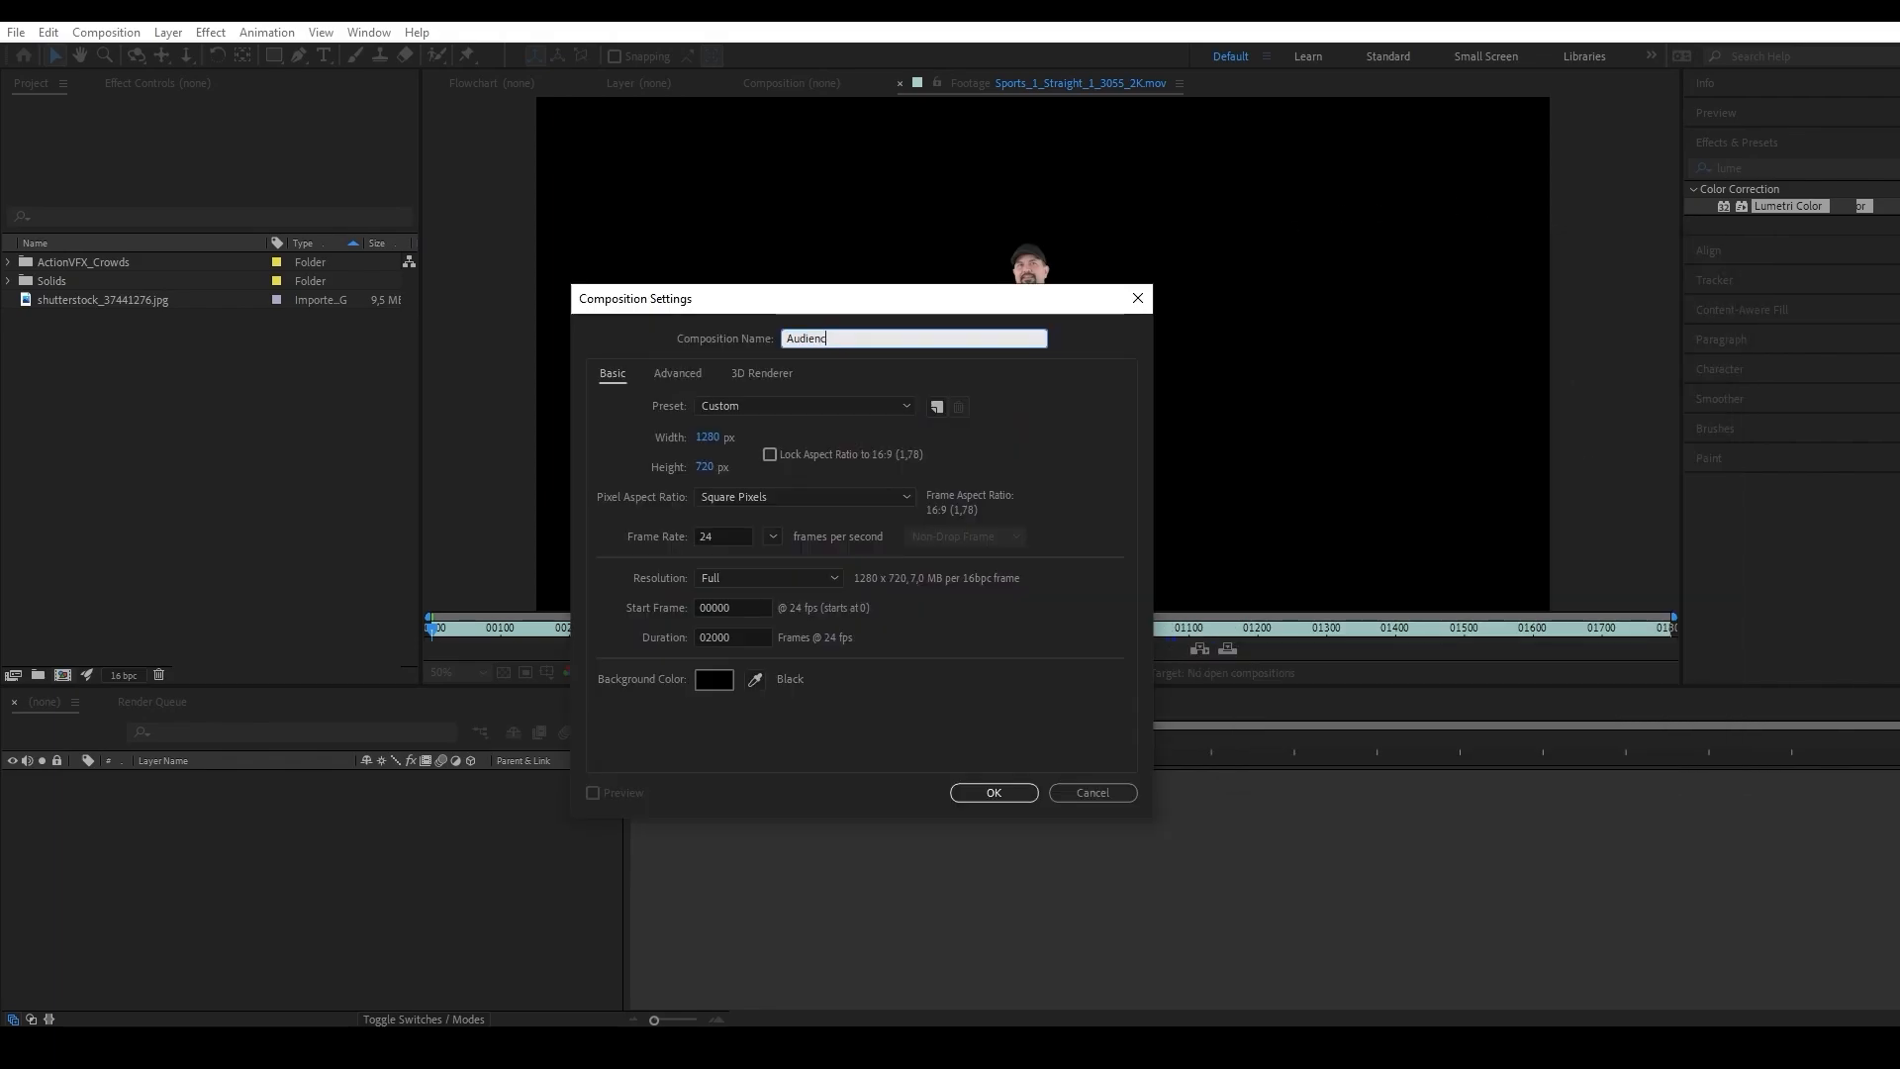
type("eMain")
left_click(986, 788)
Add a black solid named Particular to AudienceMain at 1280 x 720 pixels.
left_click(169, 32)
mouse_move(188, 51)
left_click(495, 73)
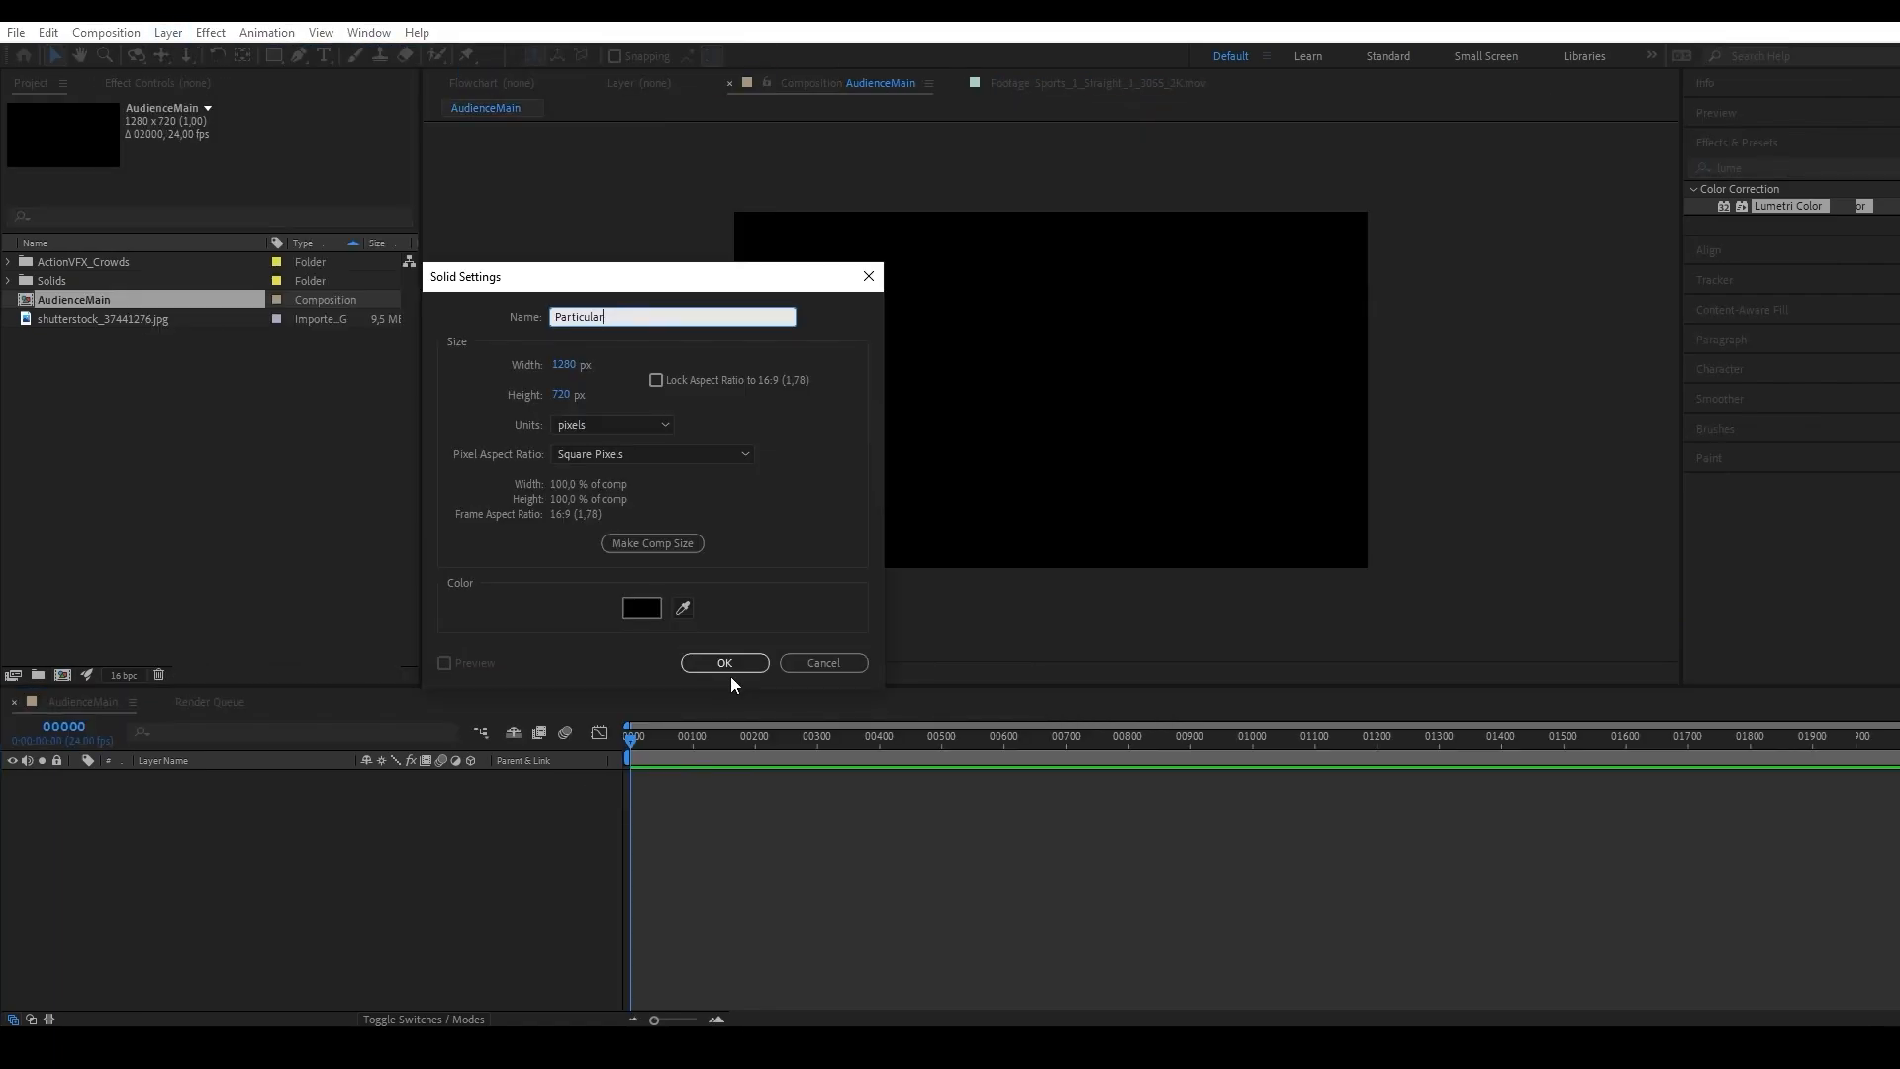
left_click(729, 667)
Apply the Trapcode Particular effect to the Particular solid, preview its emission, and return to the first frame.
left_click(1765, 168)
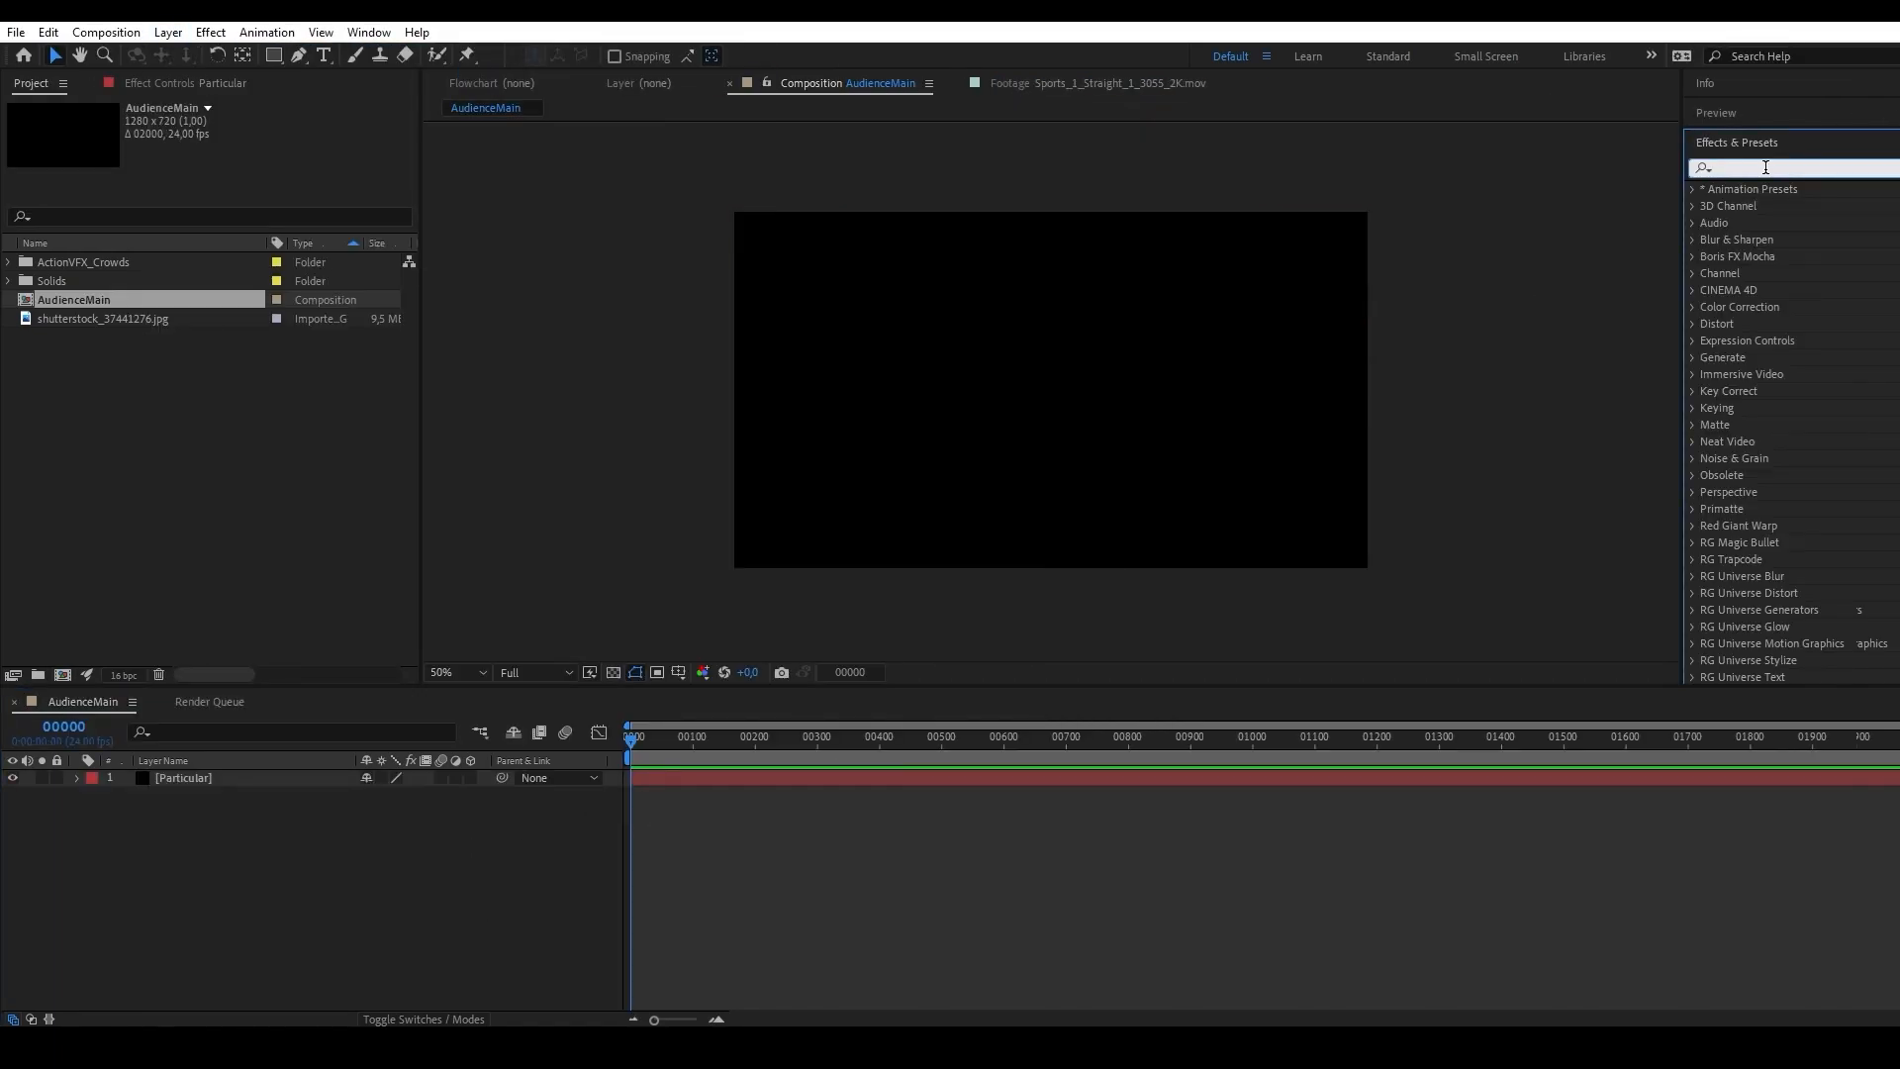
type("particular")
left_click_drag(1759, 206, 187, 778)
left_click(640, 742)
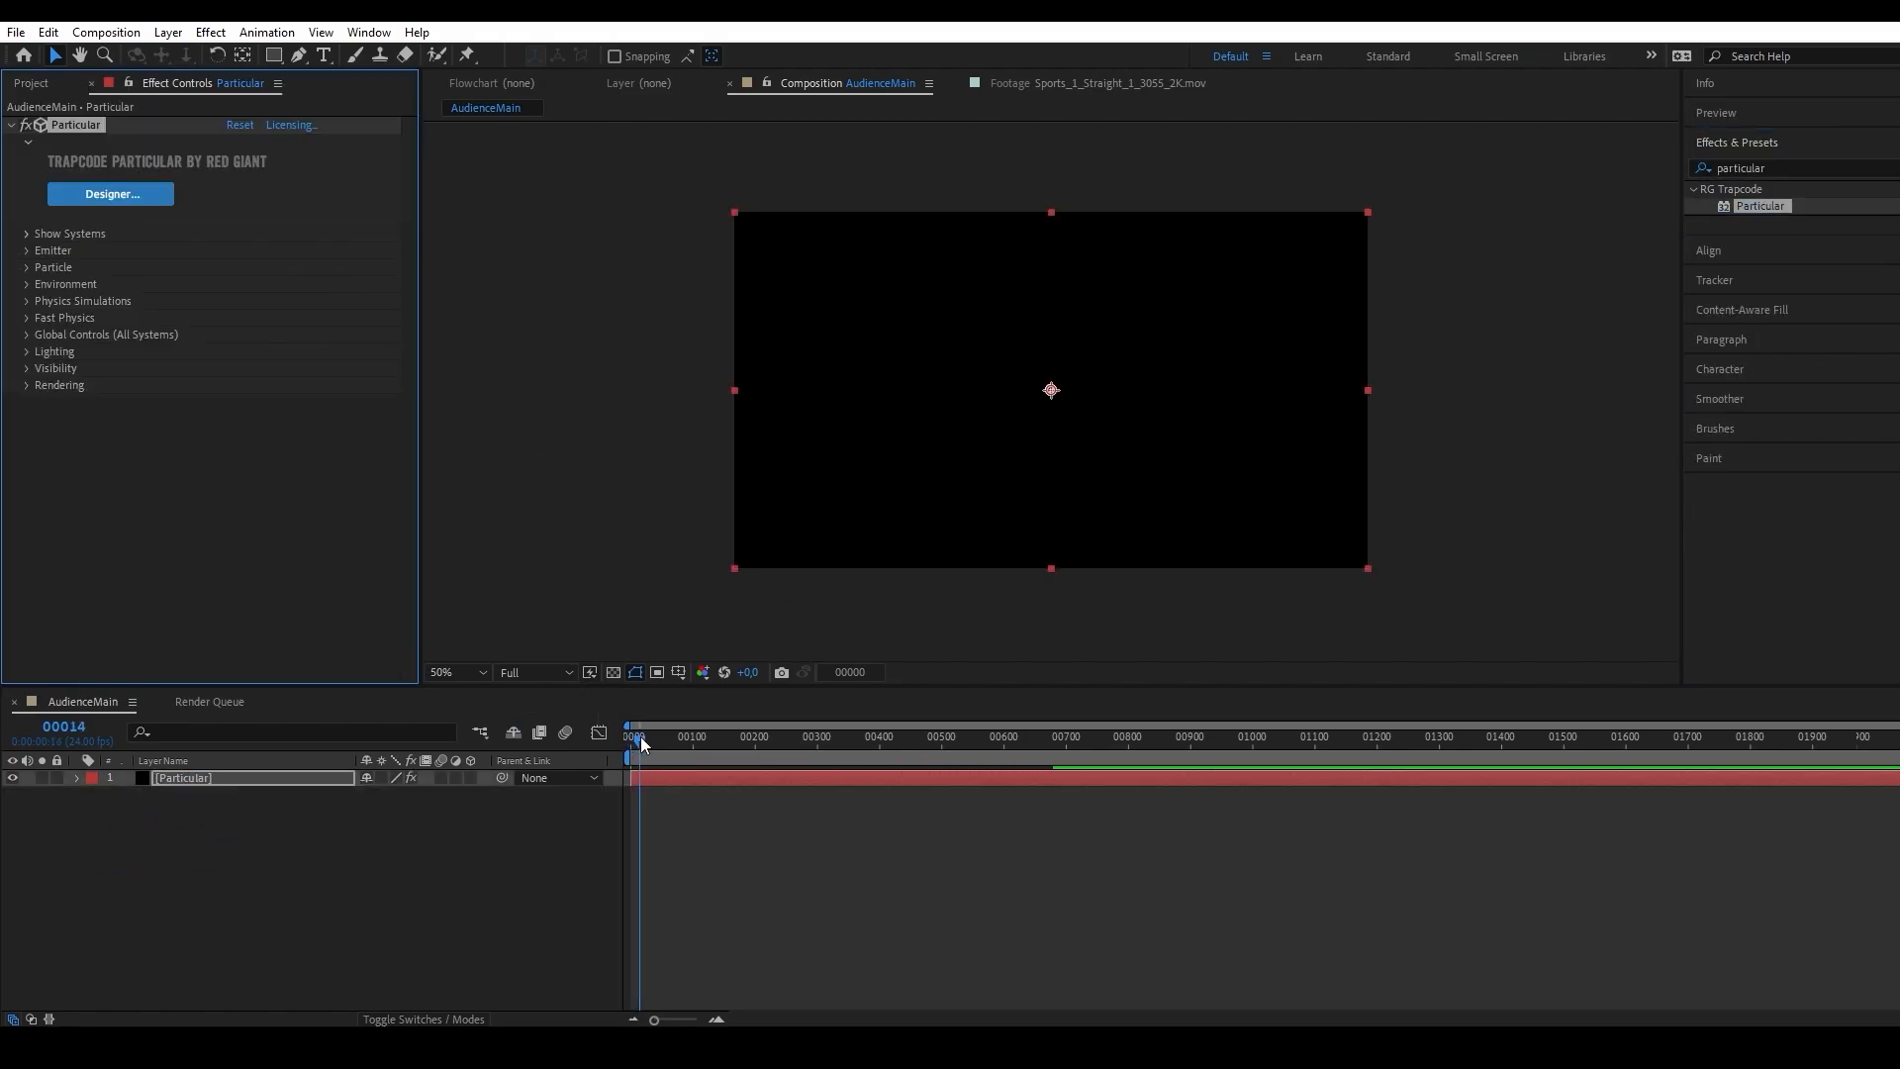
left_click_drag(640, 742, 556, 756)
scroll(1066, 400, "up", 2)
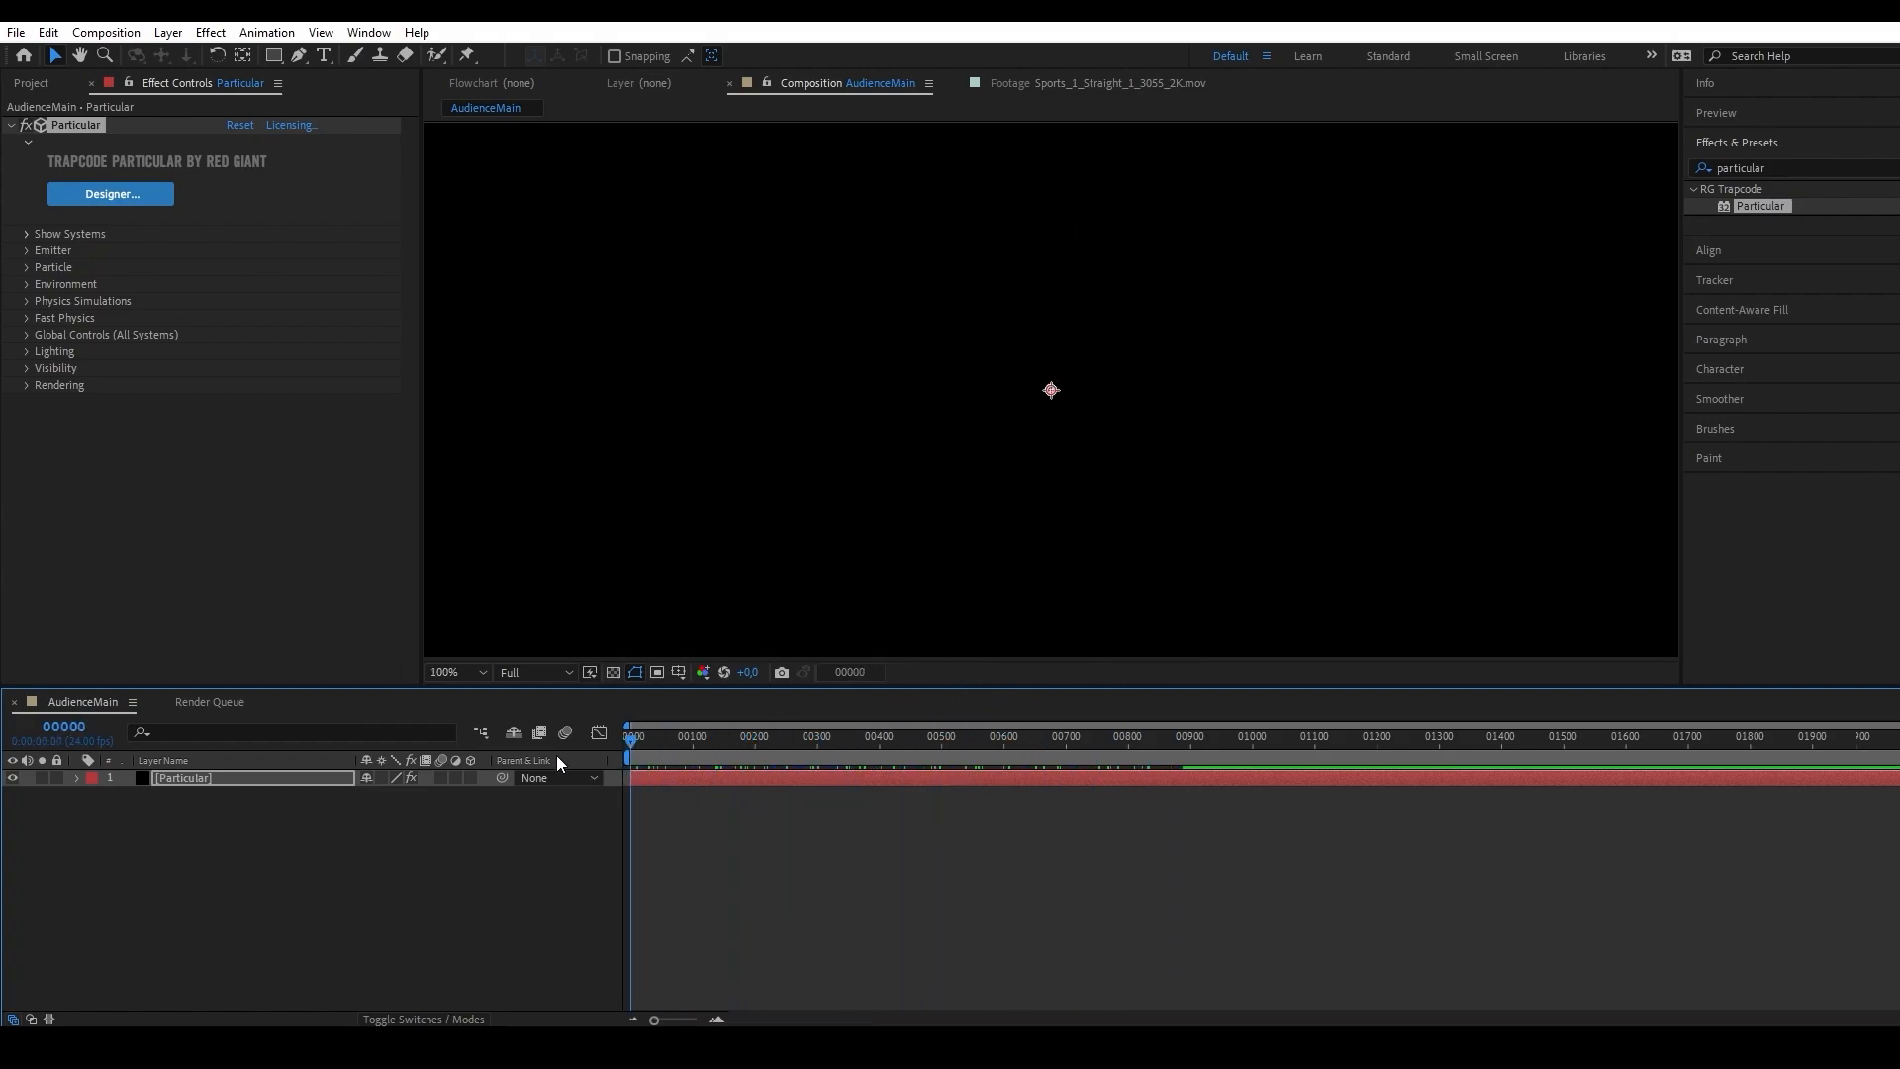
Set Particular's Emitter Type to Box and scrub the first few hundred frames to preview the emission.
left_click(25, 249)
left_click(265, 252)
left_click(289, 297)
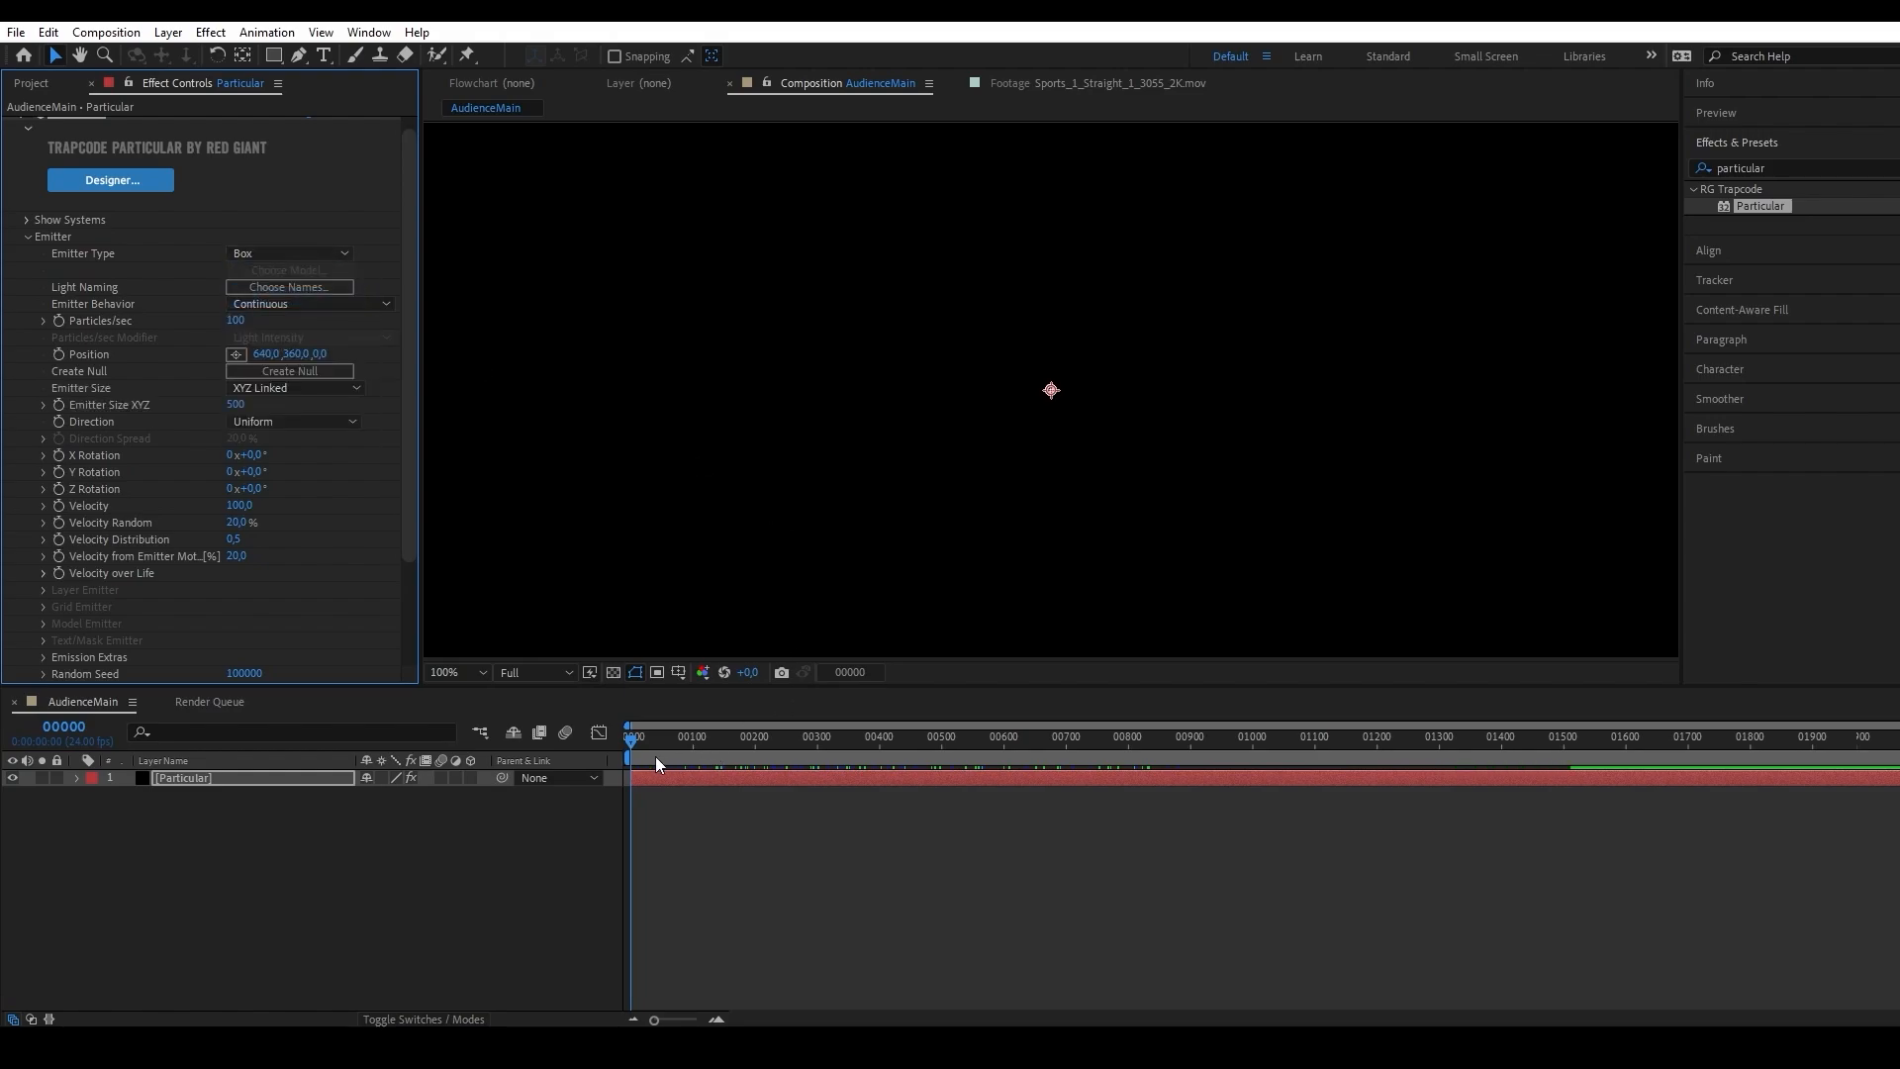
left_click_drag(655, 756, 839, 657)
scroll(839, 624, "down", 2)
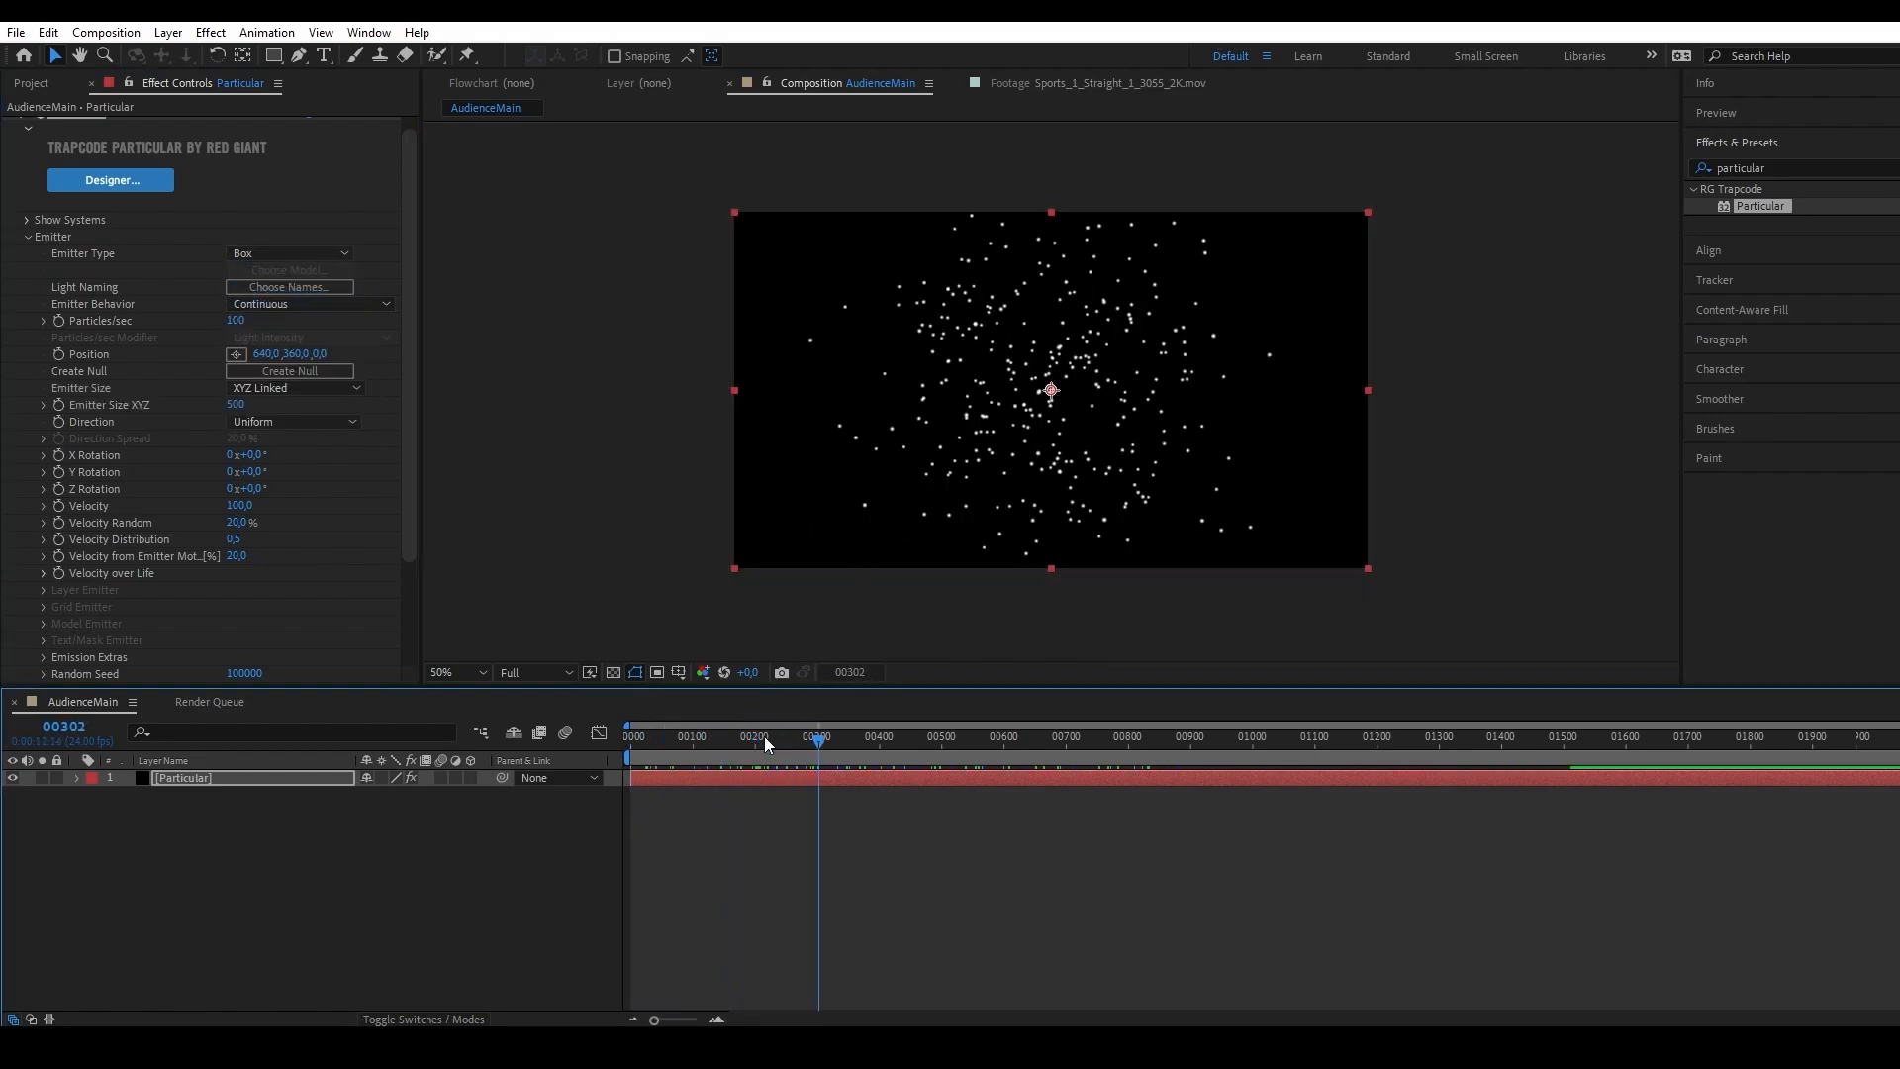
left_click_drag(764, 736, 594, 768)
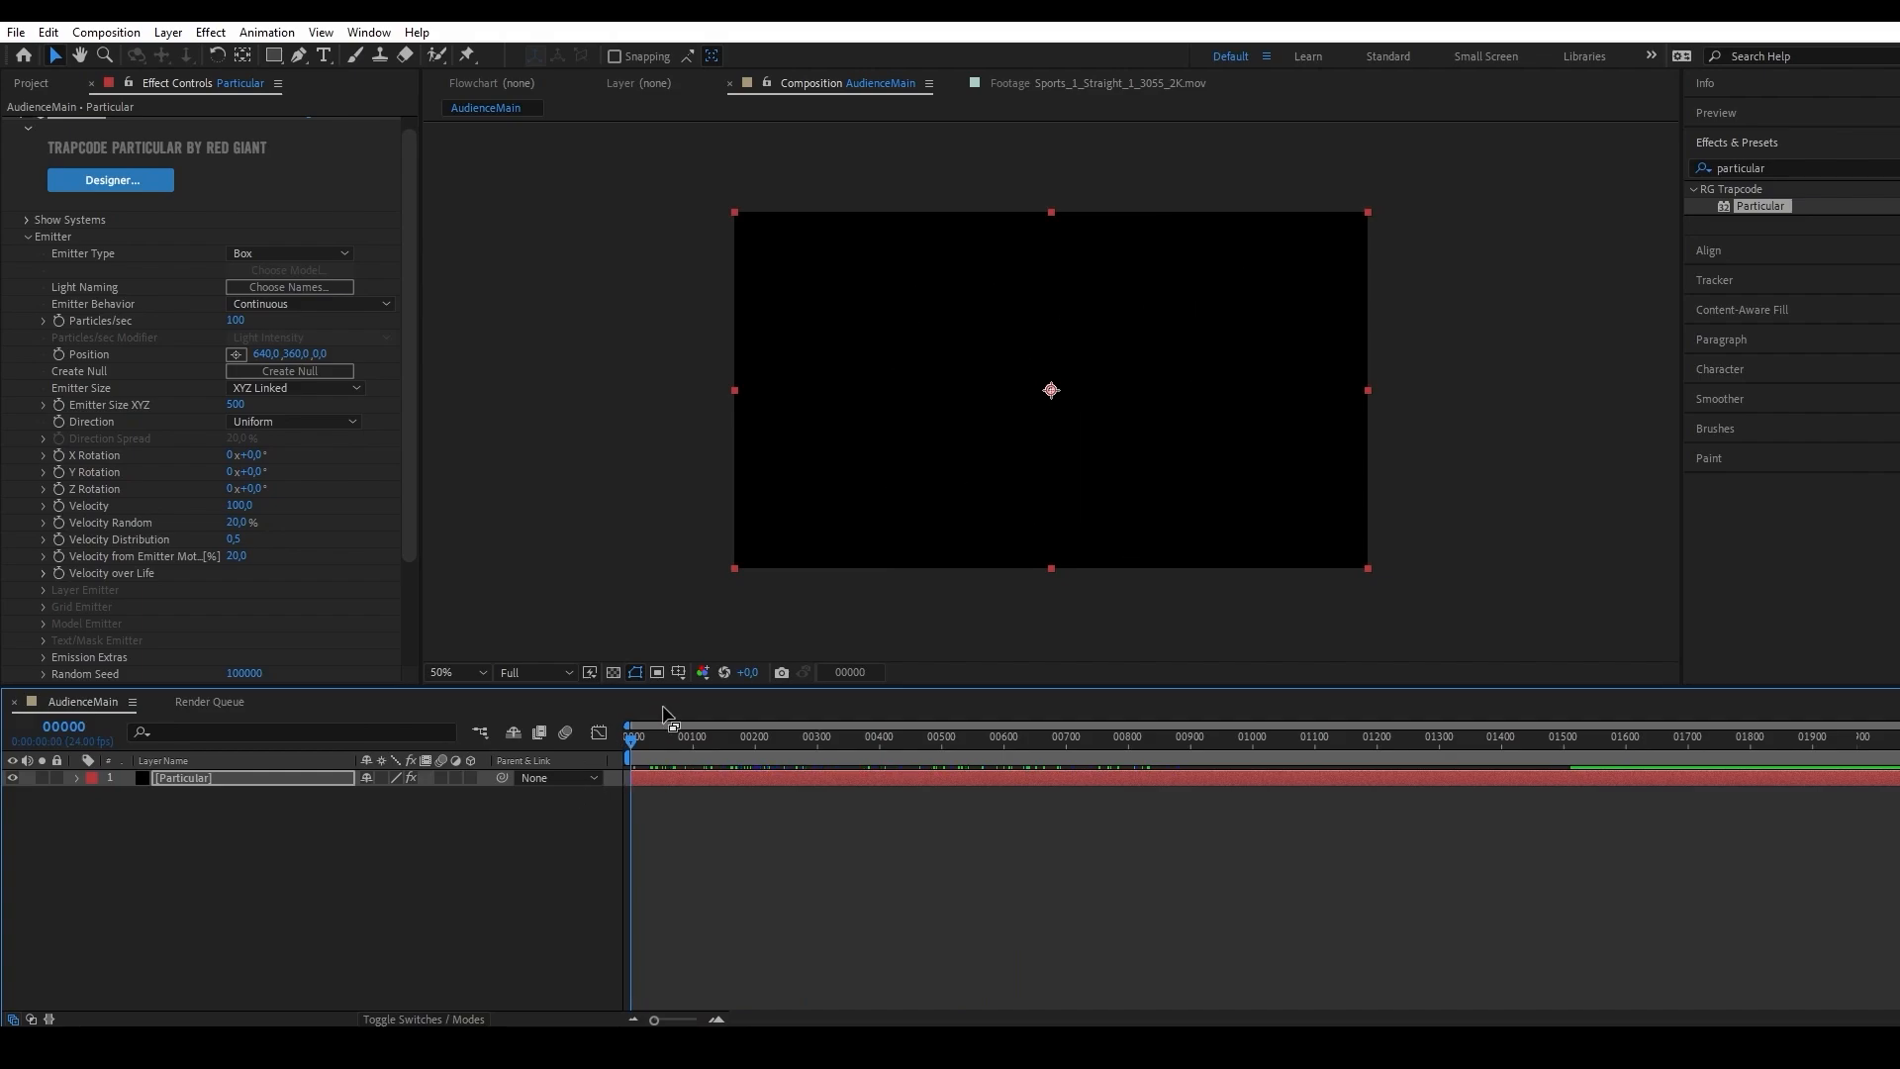
left_click_drag(661, 730, 767, 734)
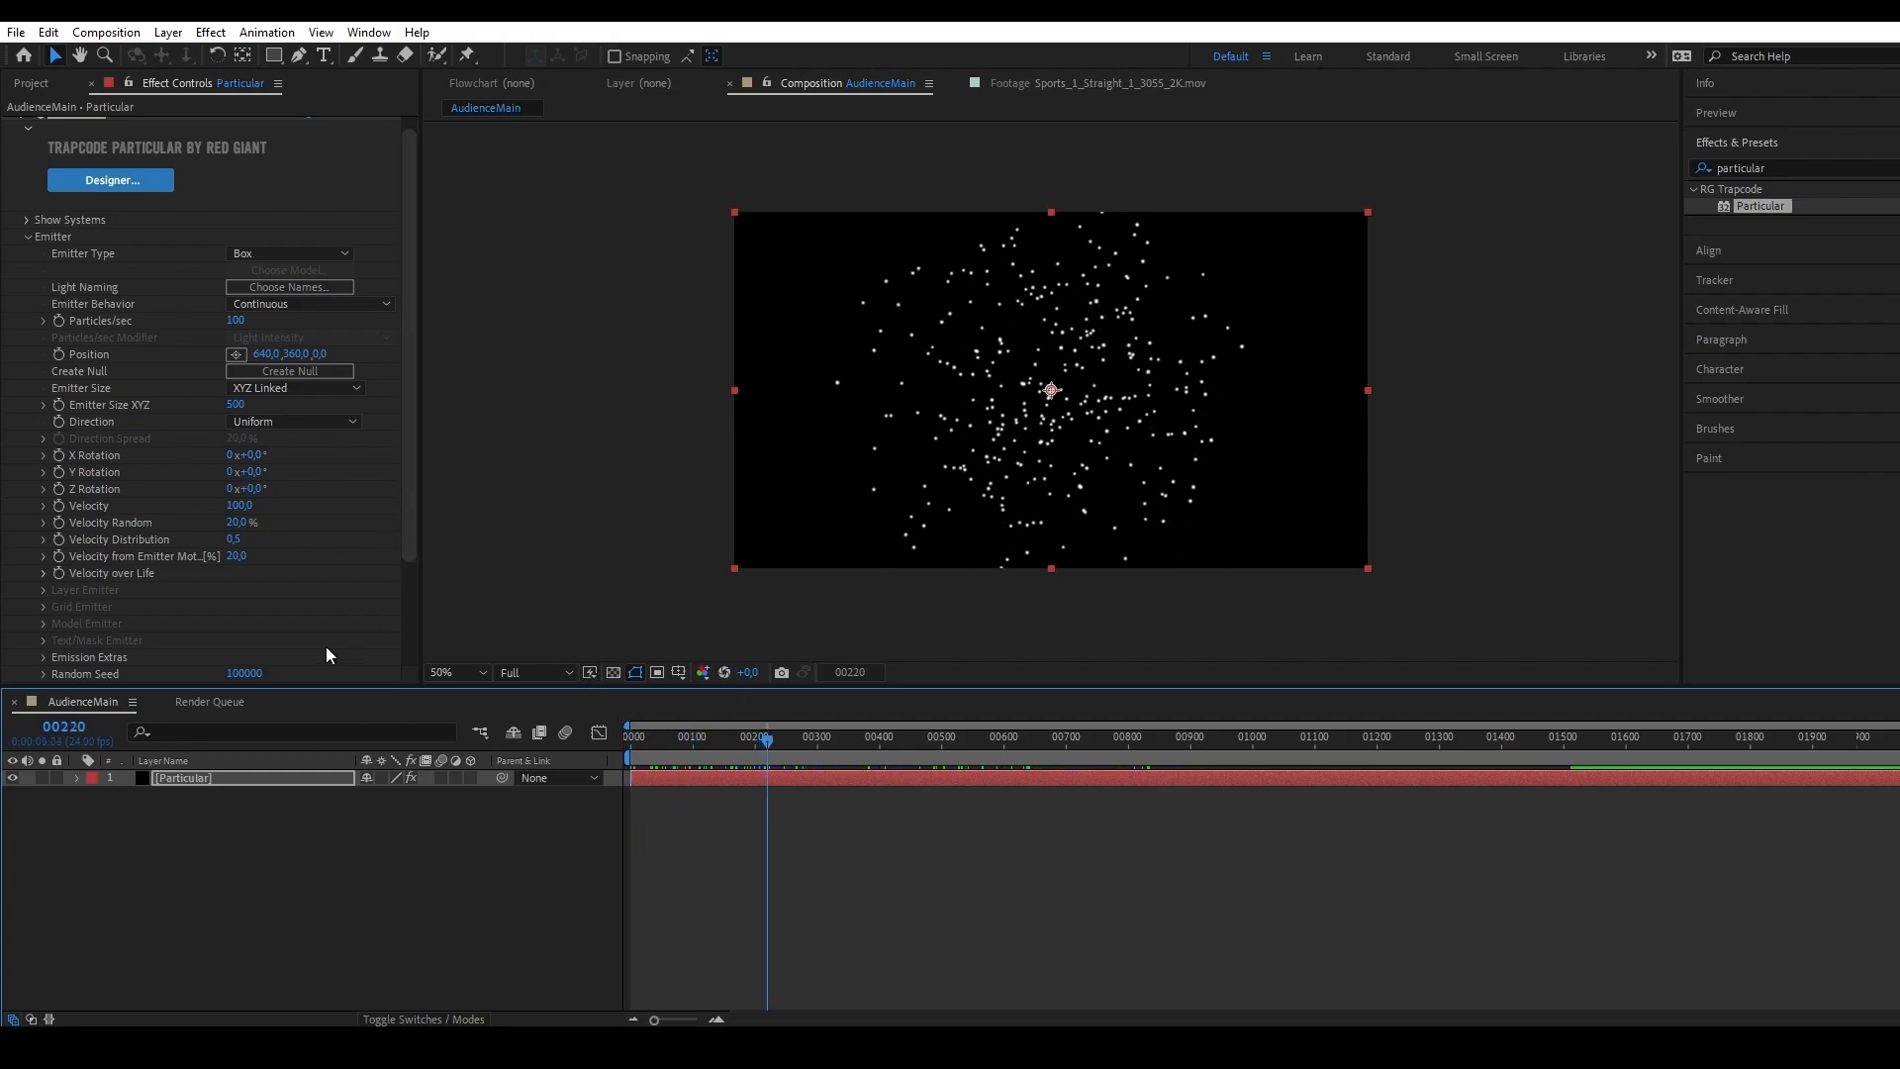
Set the emitter's Velocity, Velocity Random, Velocity Distribution and Velocity from Emitter Motion to 0, and scrub to check the particles.
left_click(235, 557)
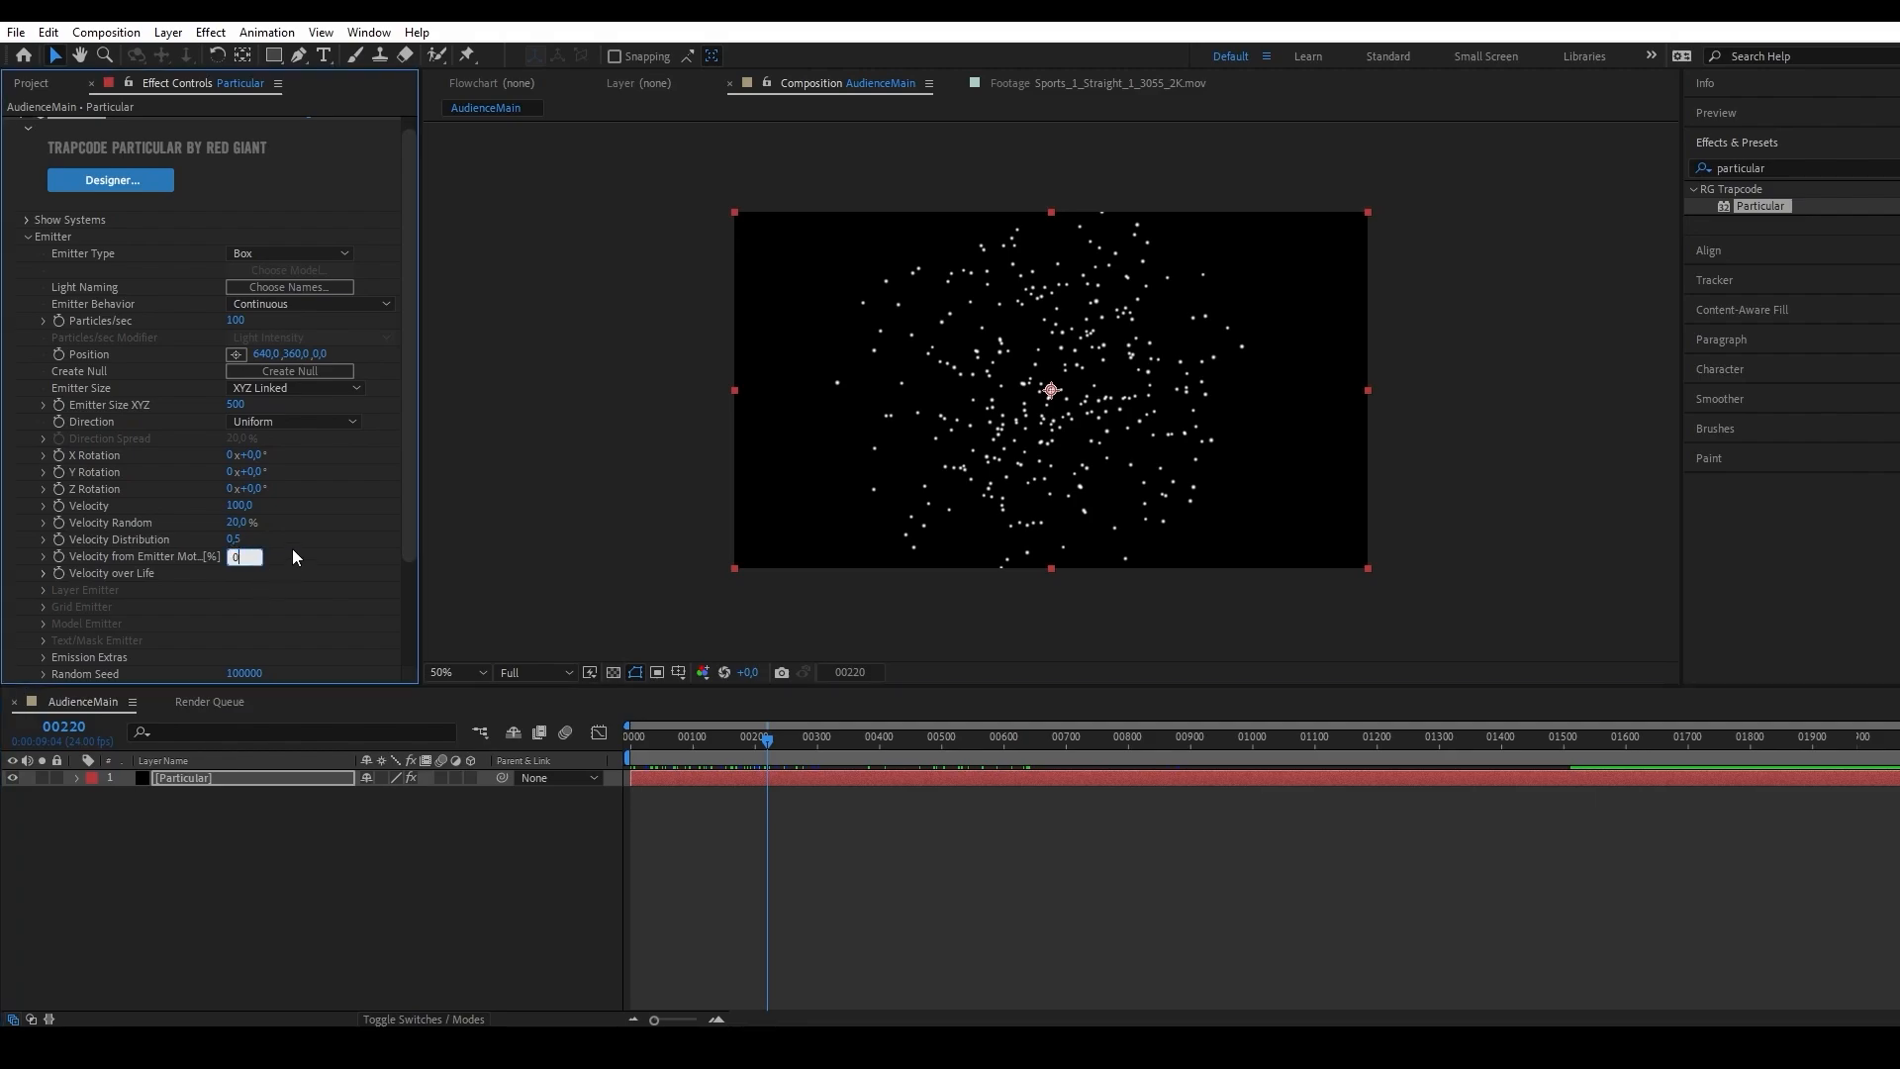
left_click(236, 539)
type("0")
left_click(241, 523)
type("0")
left_click(241, 504)
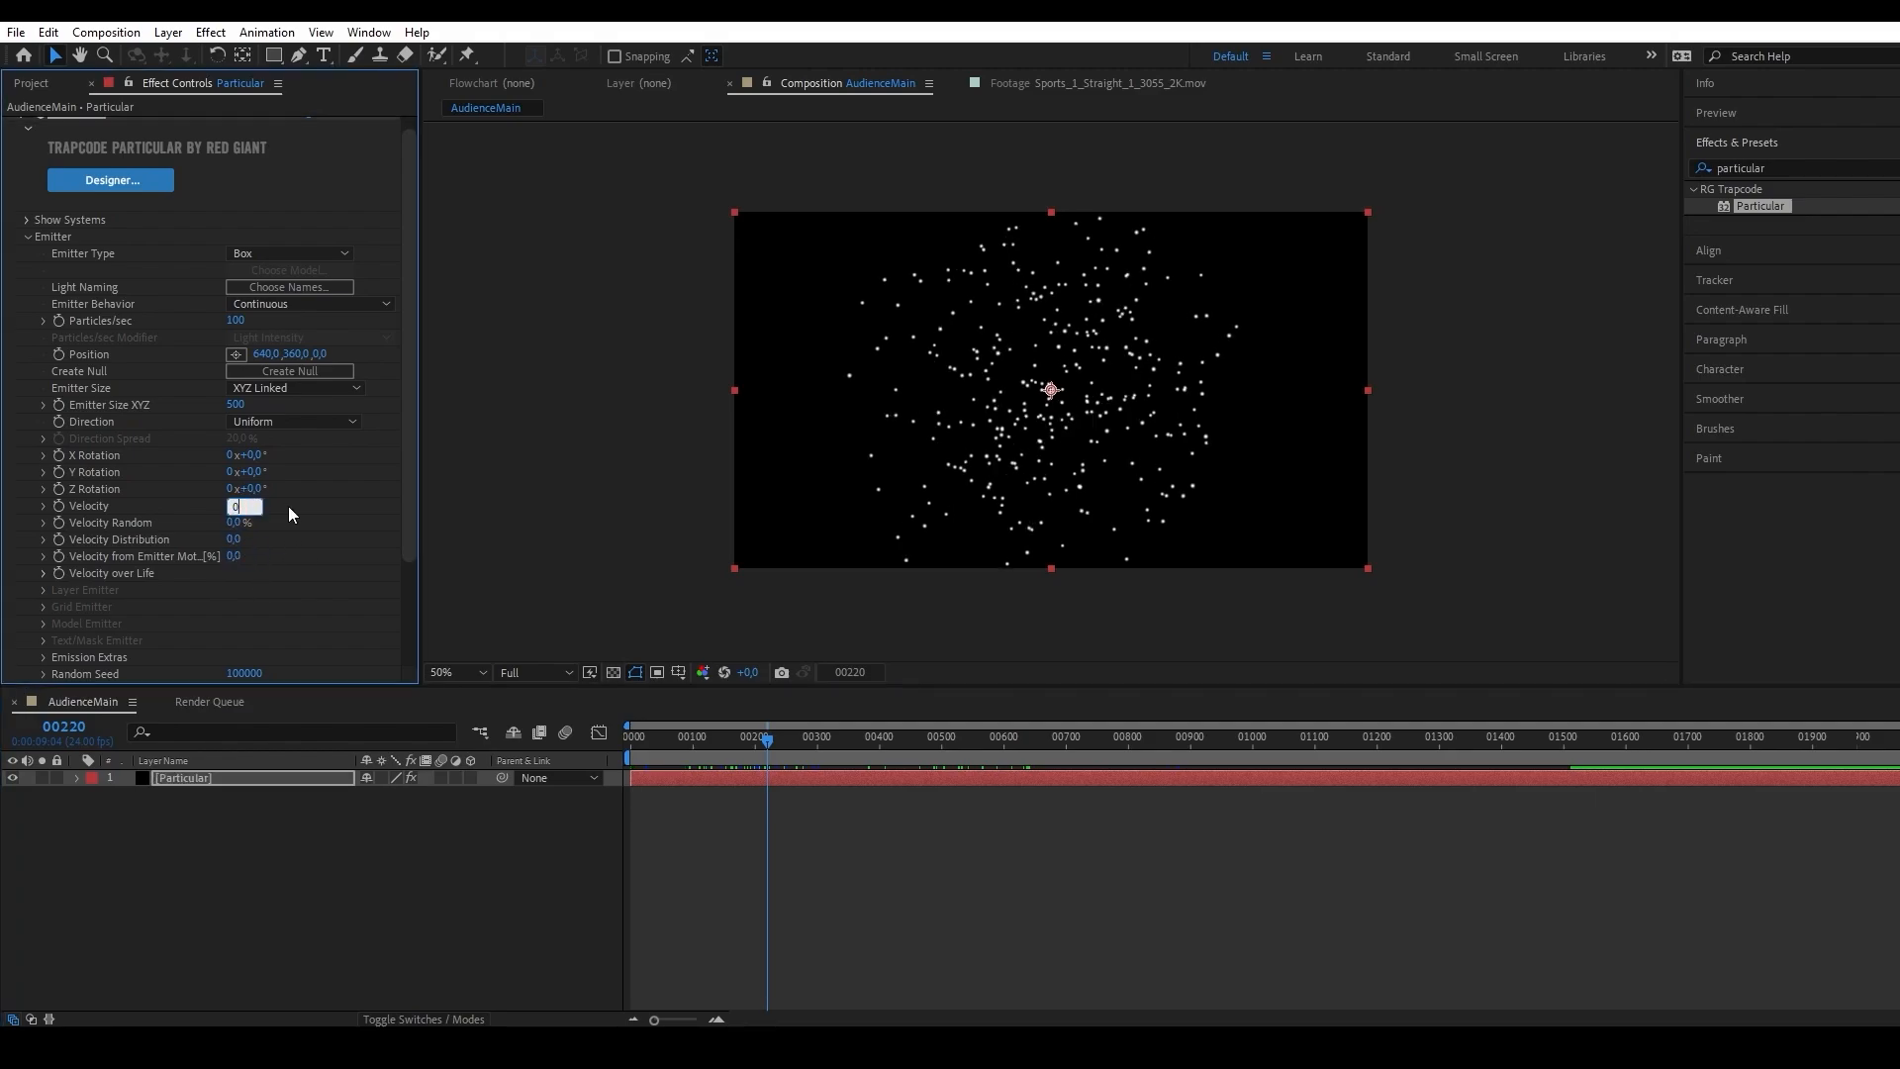
type("0")
key("Return")
left_click_drag(766, 737, 646, 734)
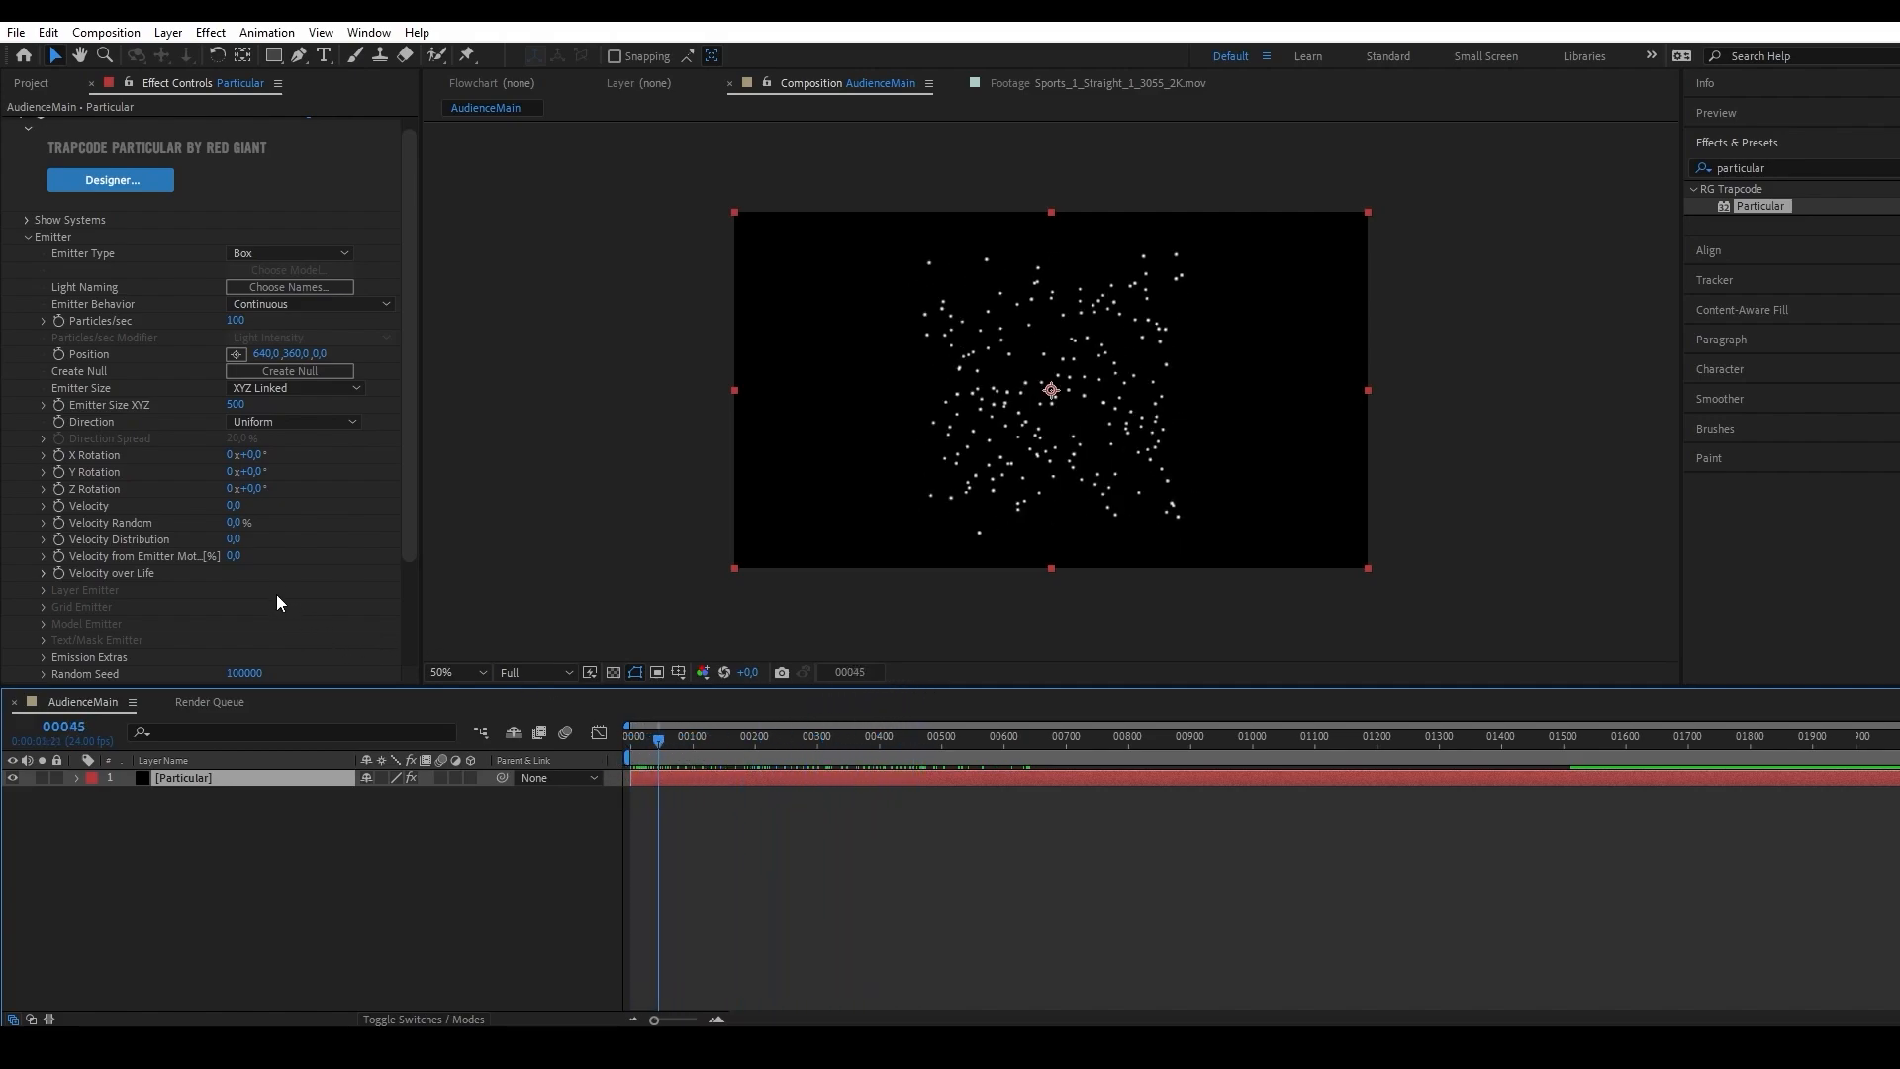
Set the particles' Life to 1000 seconds and return the playhead to frame 0.
scroll(285, 590, "down", 3)
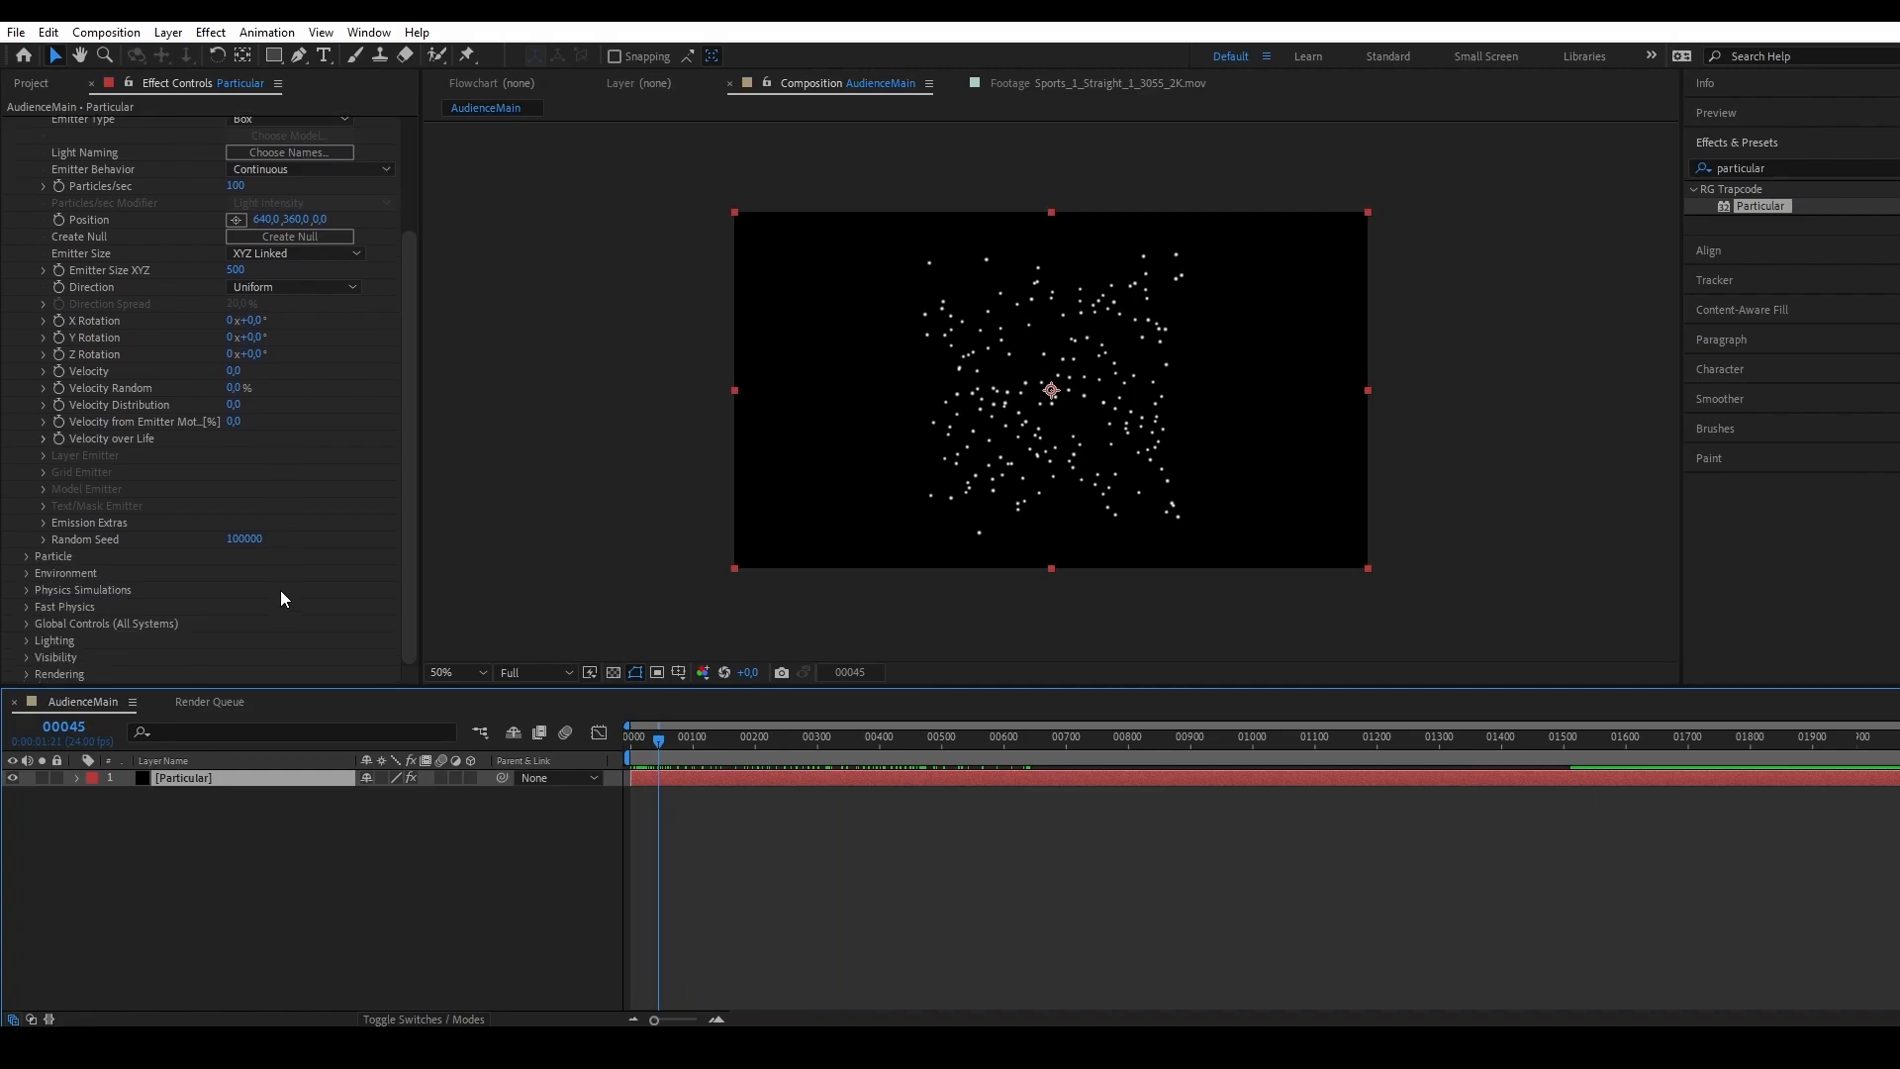
left_click(26, 556)
scroll(109, 542, "up", 3)
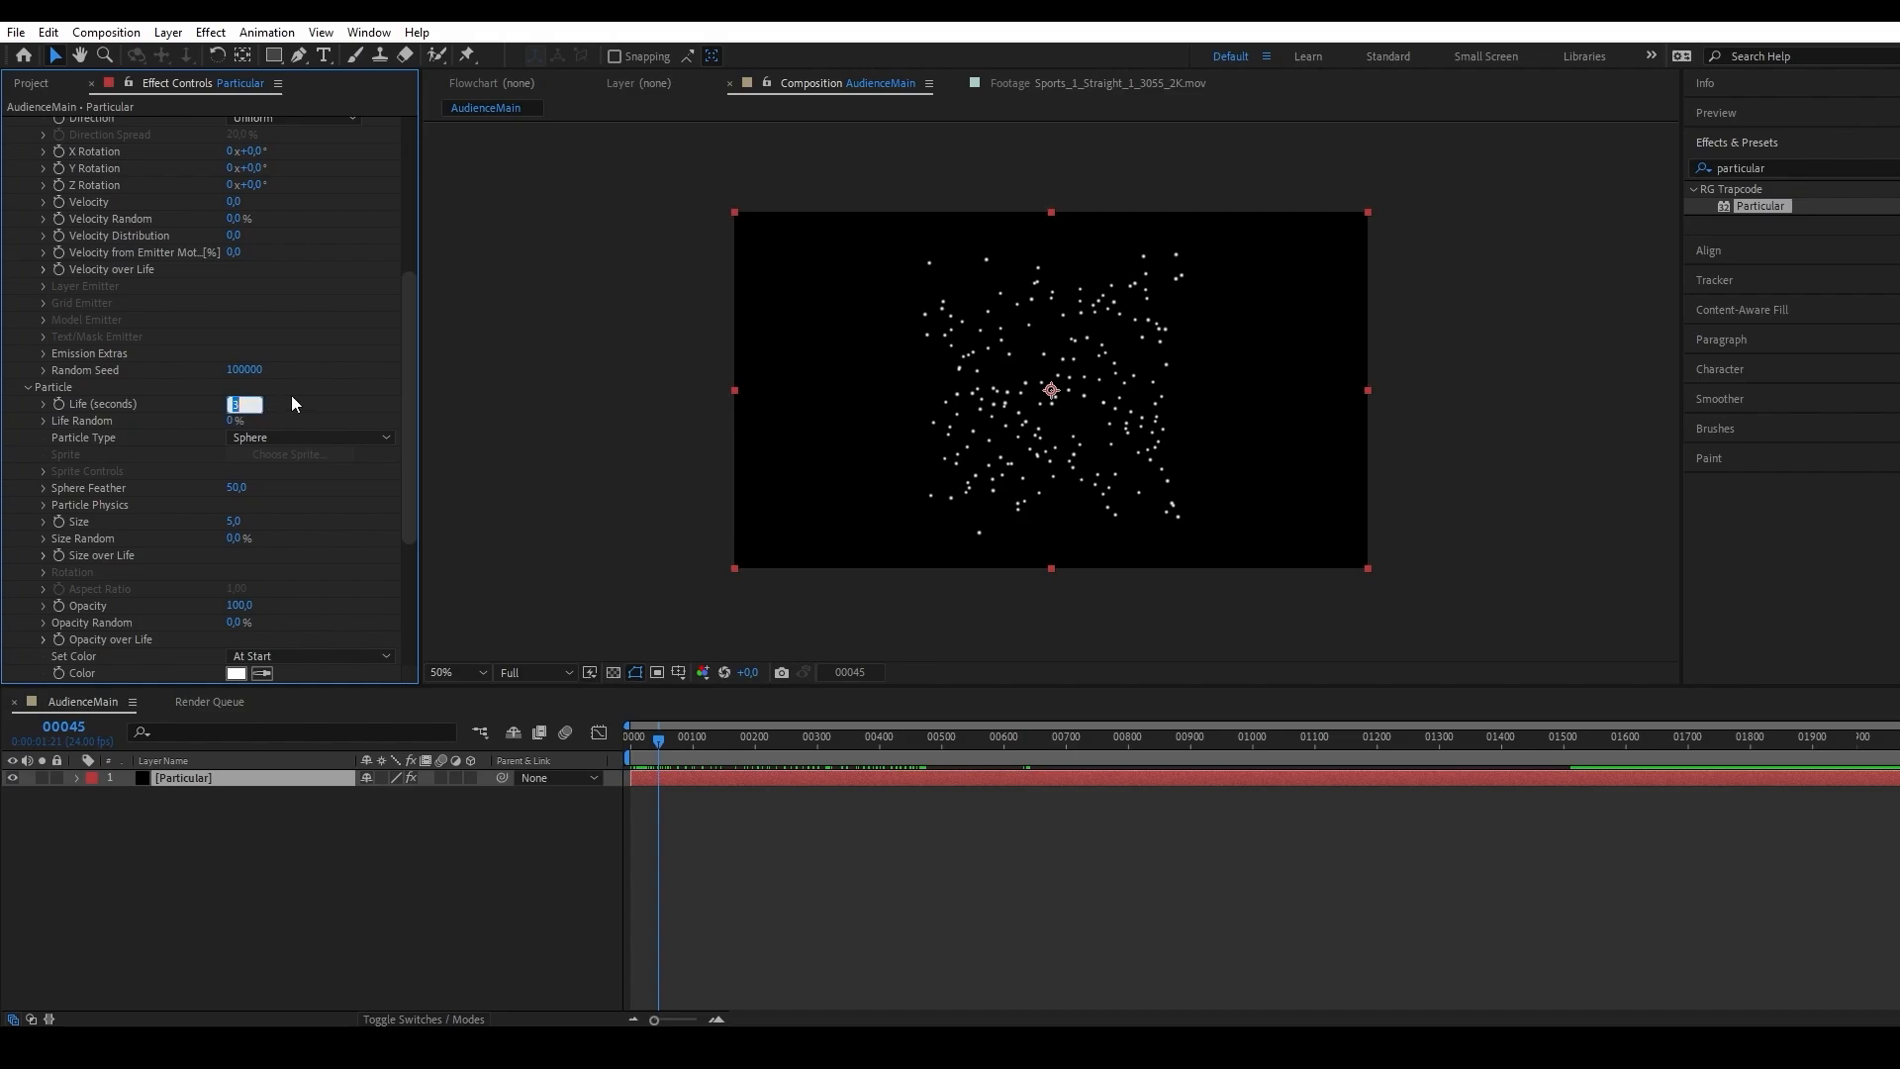
type("1000")
left_click(338, 406)
left_click_drag(648, 737, 609, 772)
Keyframe the emitter's Particles/sec at 5000 on frame 0 and at 0 on frame 1.
scroll(131, 502, "up", 6)
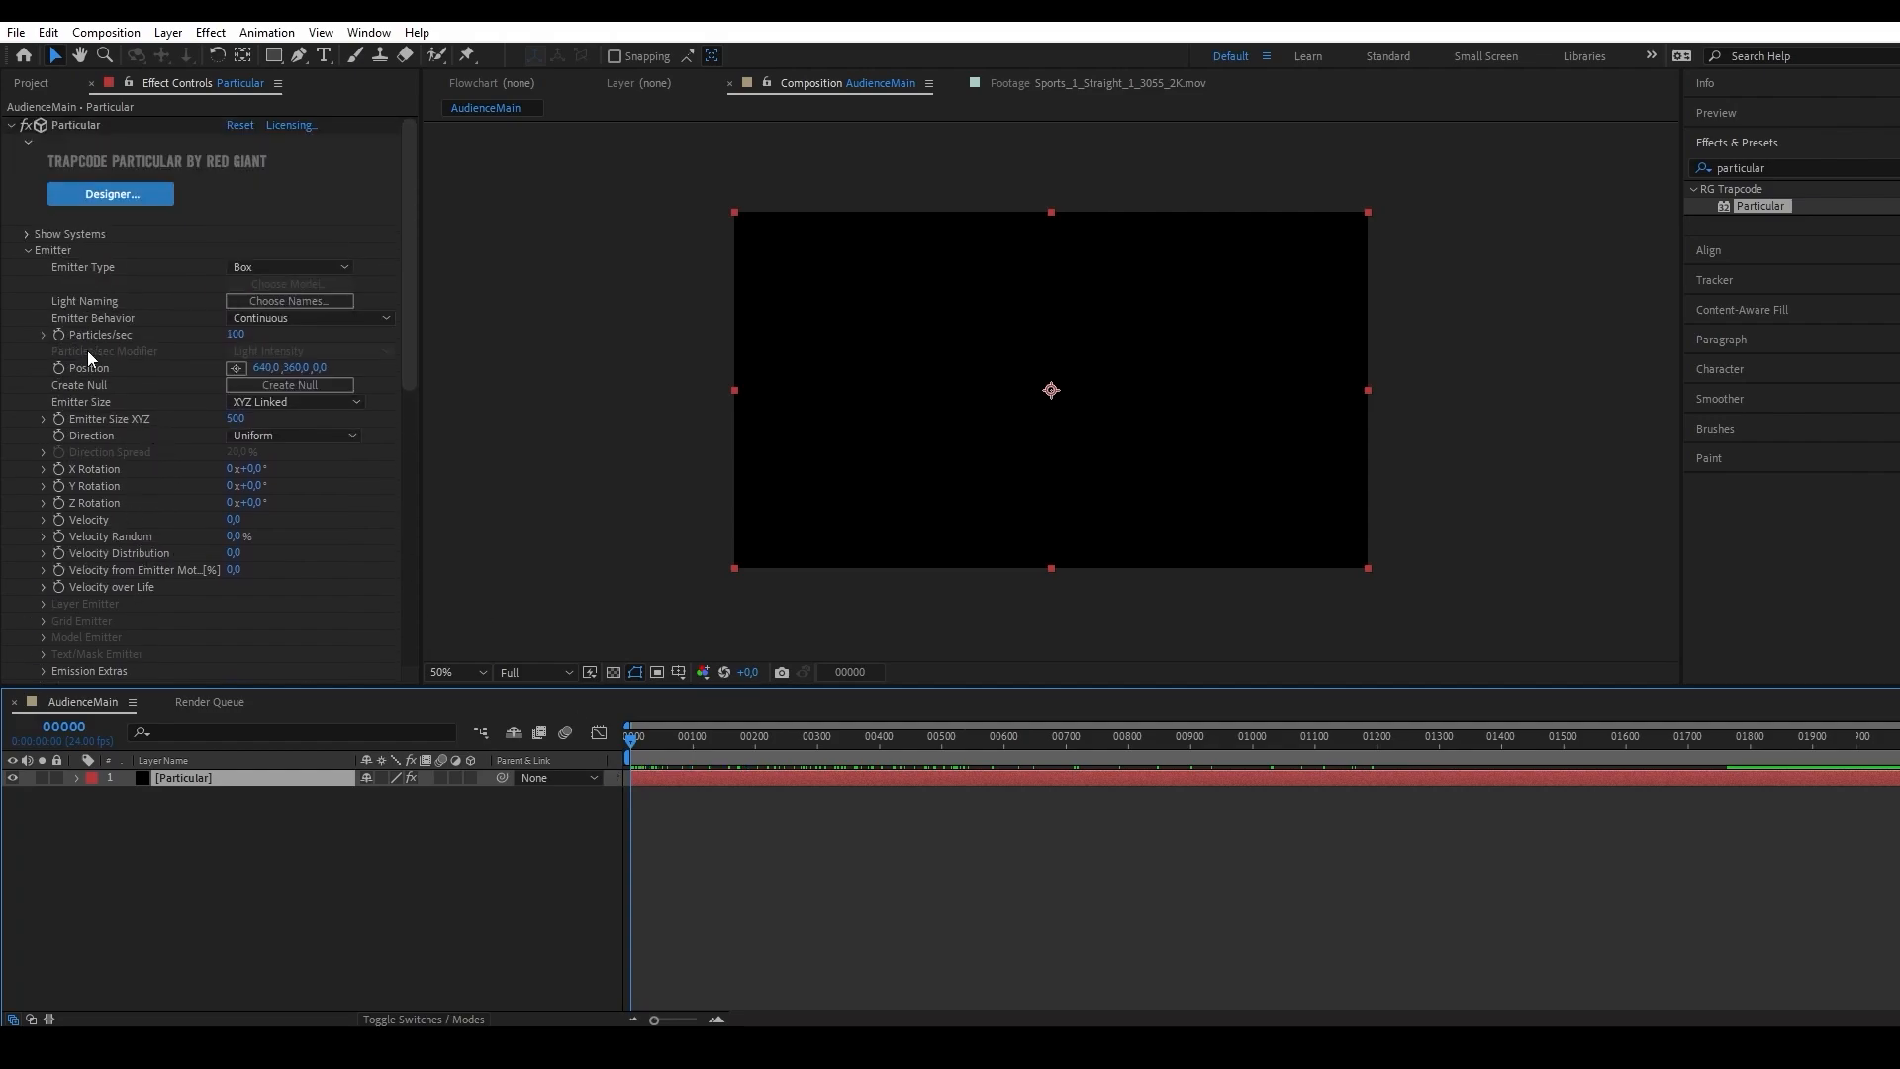
left_click(237, 335)
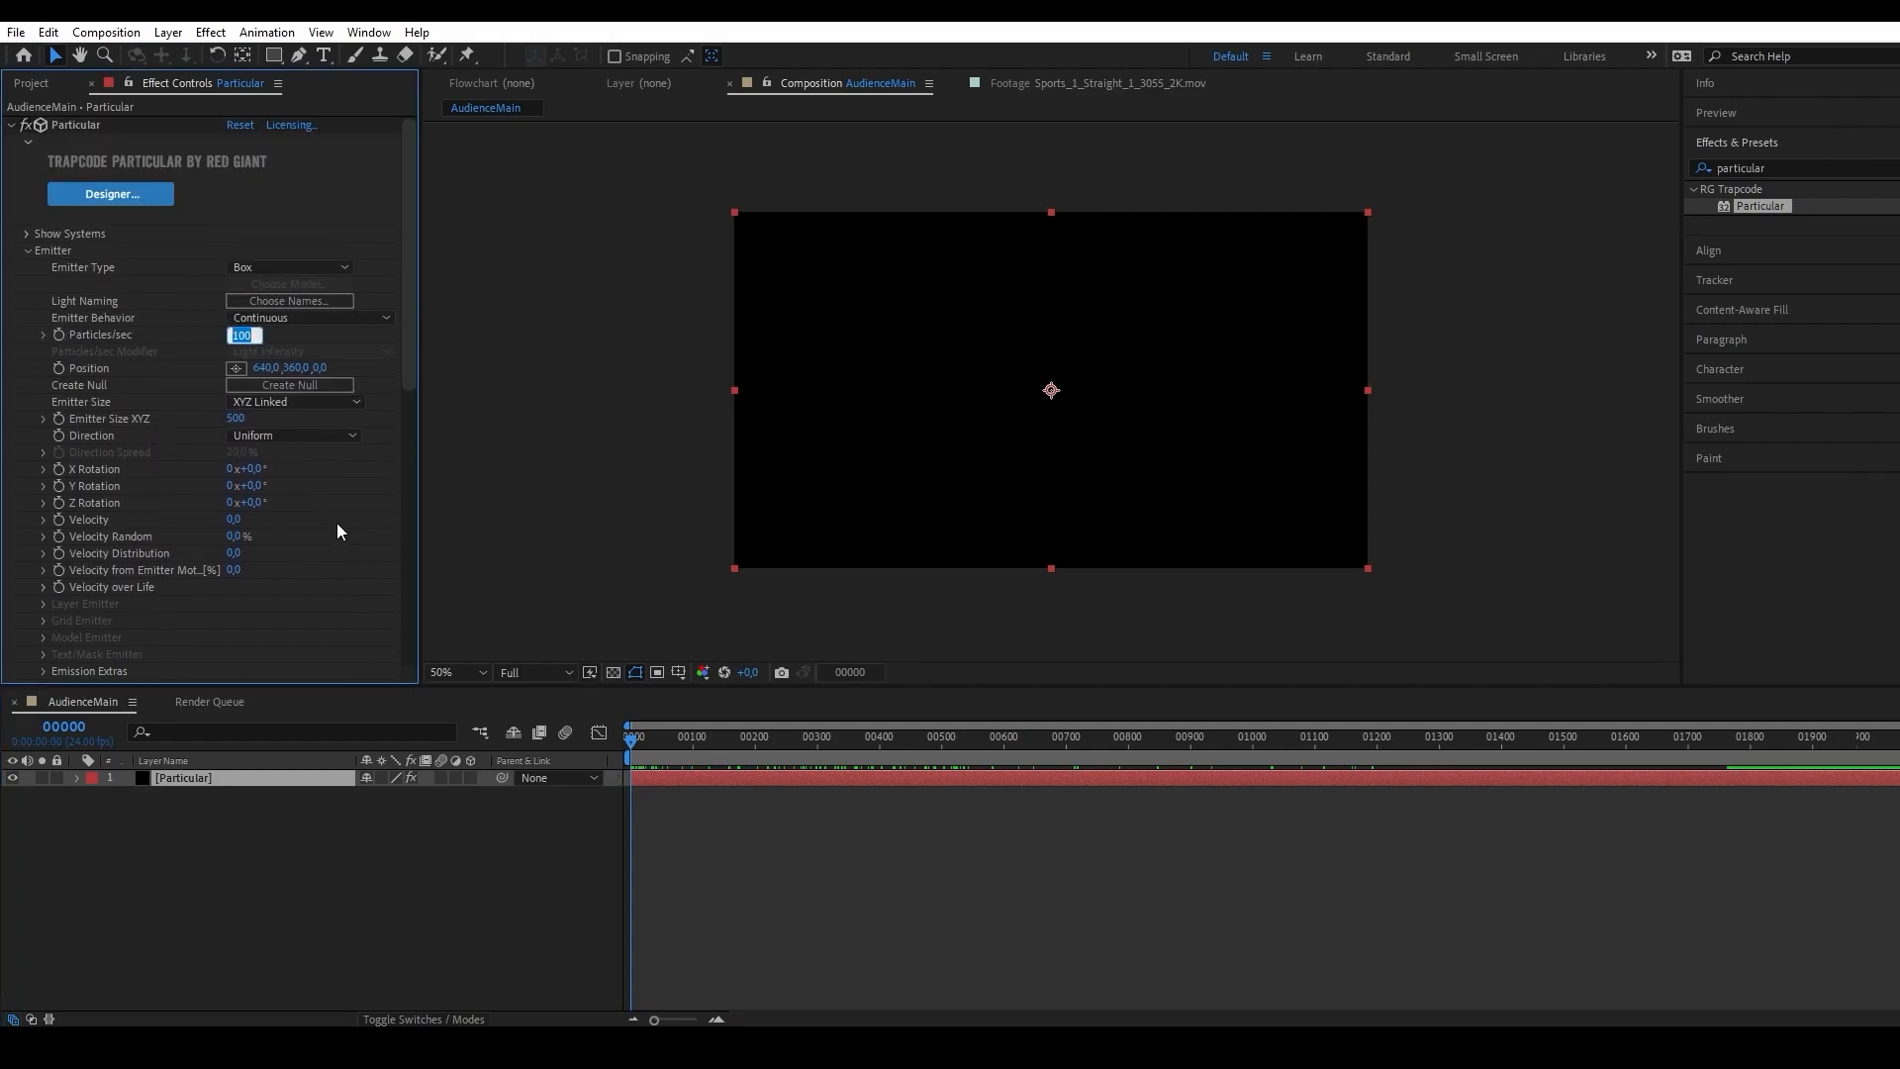
type("5000")
left_click(58, 334)
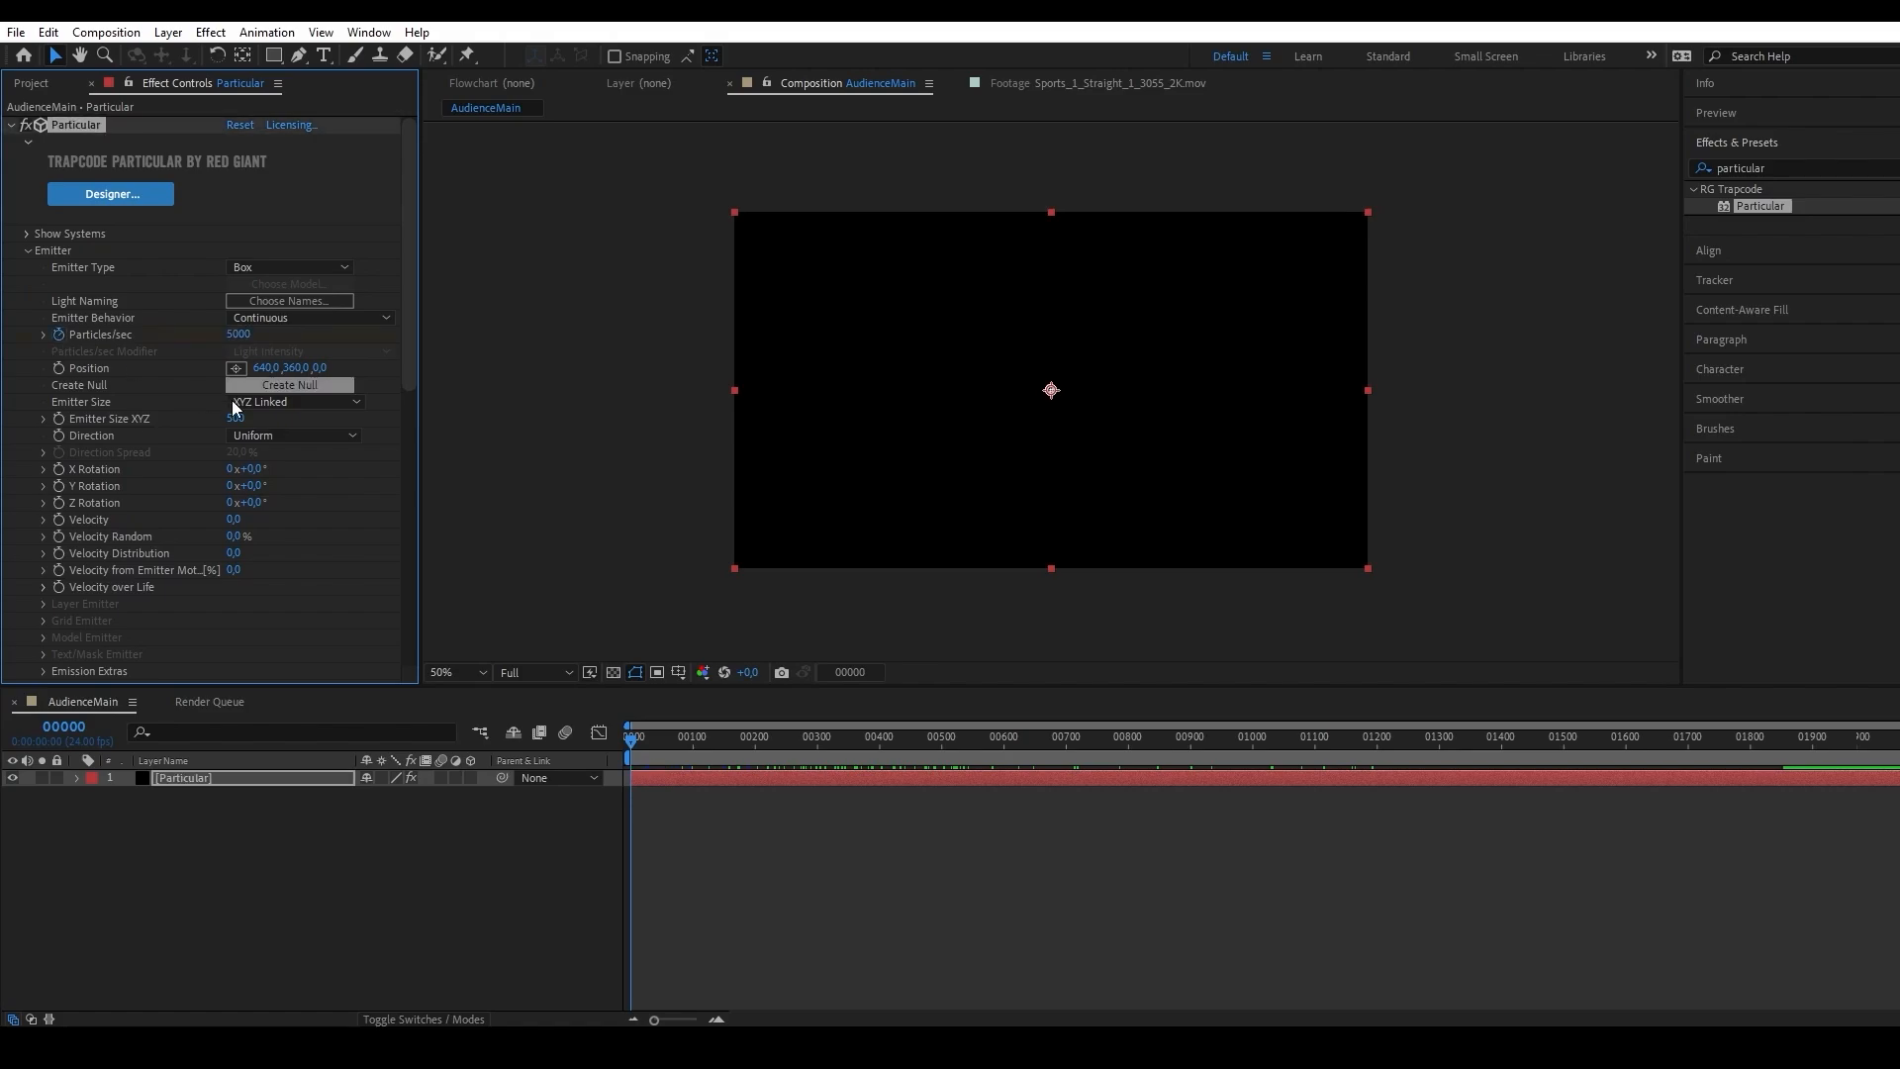
key("Page_Down")
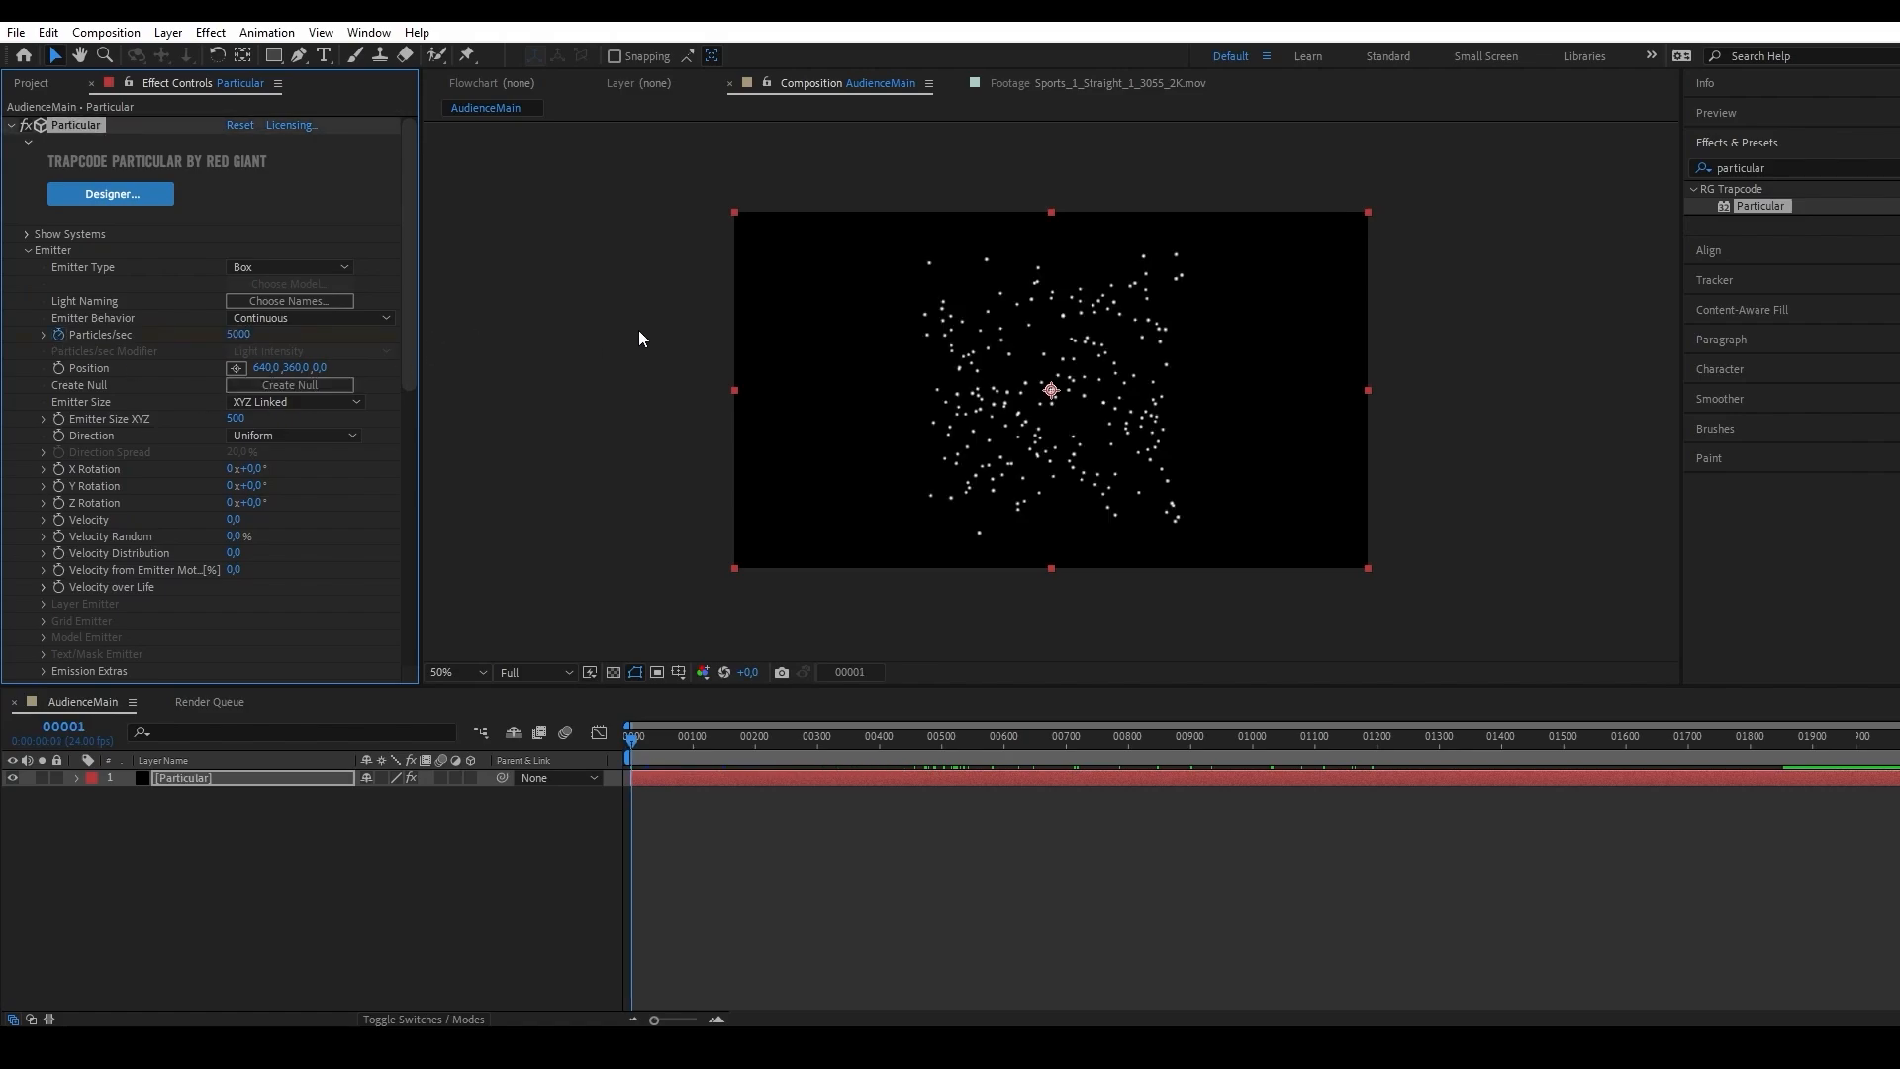
left_click(238, 335)
type("0")
key("Return")
Reveal the Particles/sec keyframes at frame level in the timeline and scrub past them to examine the single burst of particles.
left_click(627, 744)
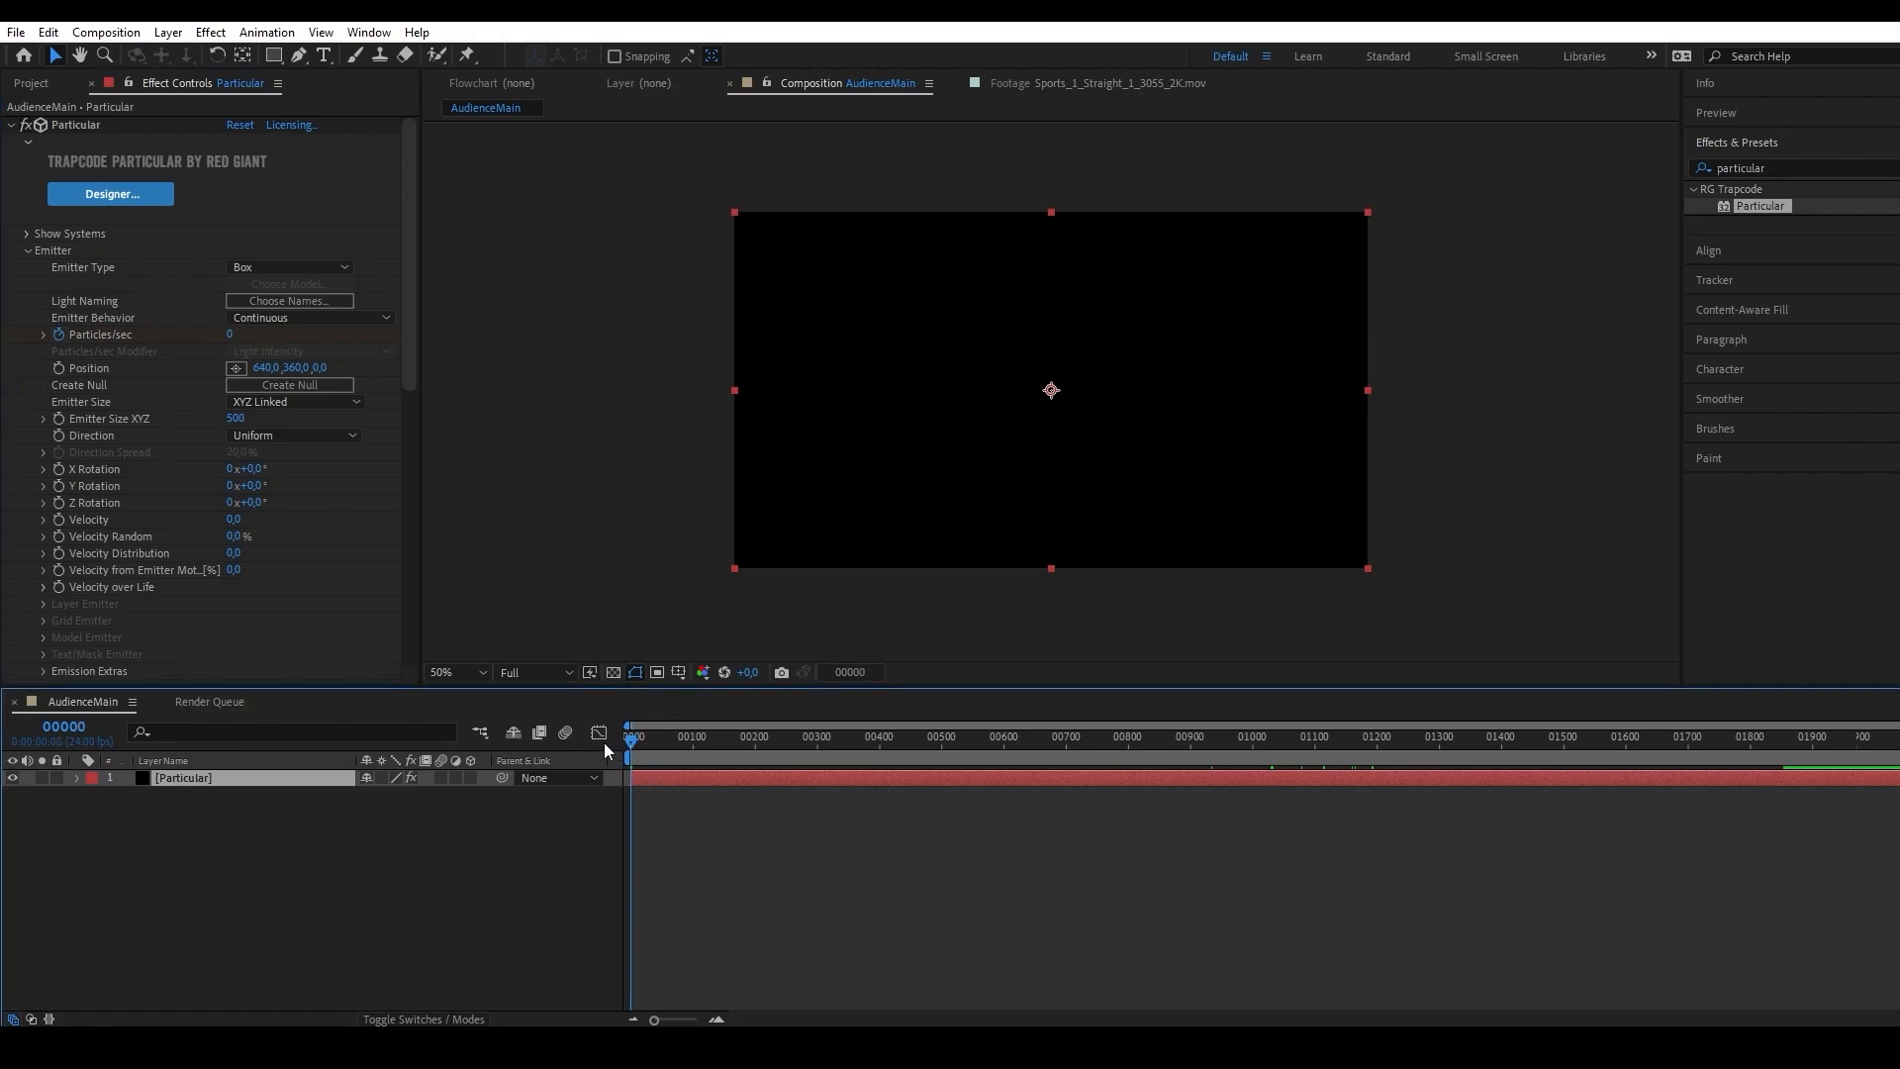
key("ctrl+z")
left_click_drag(634, 742, 506, 763)
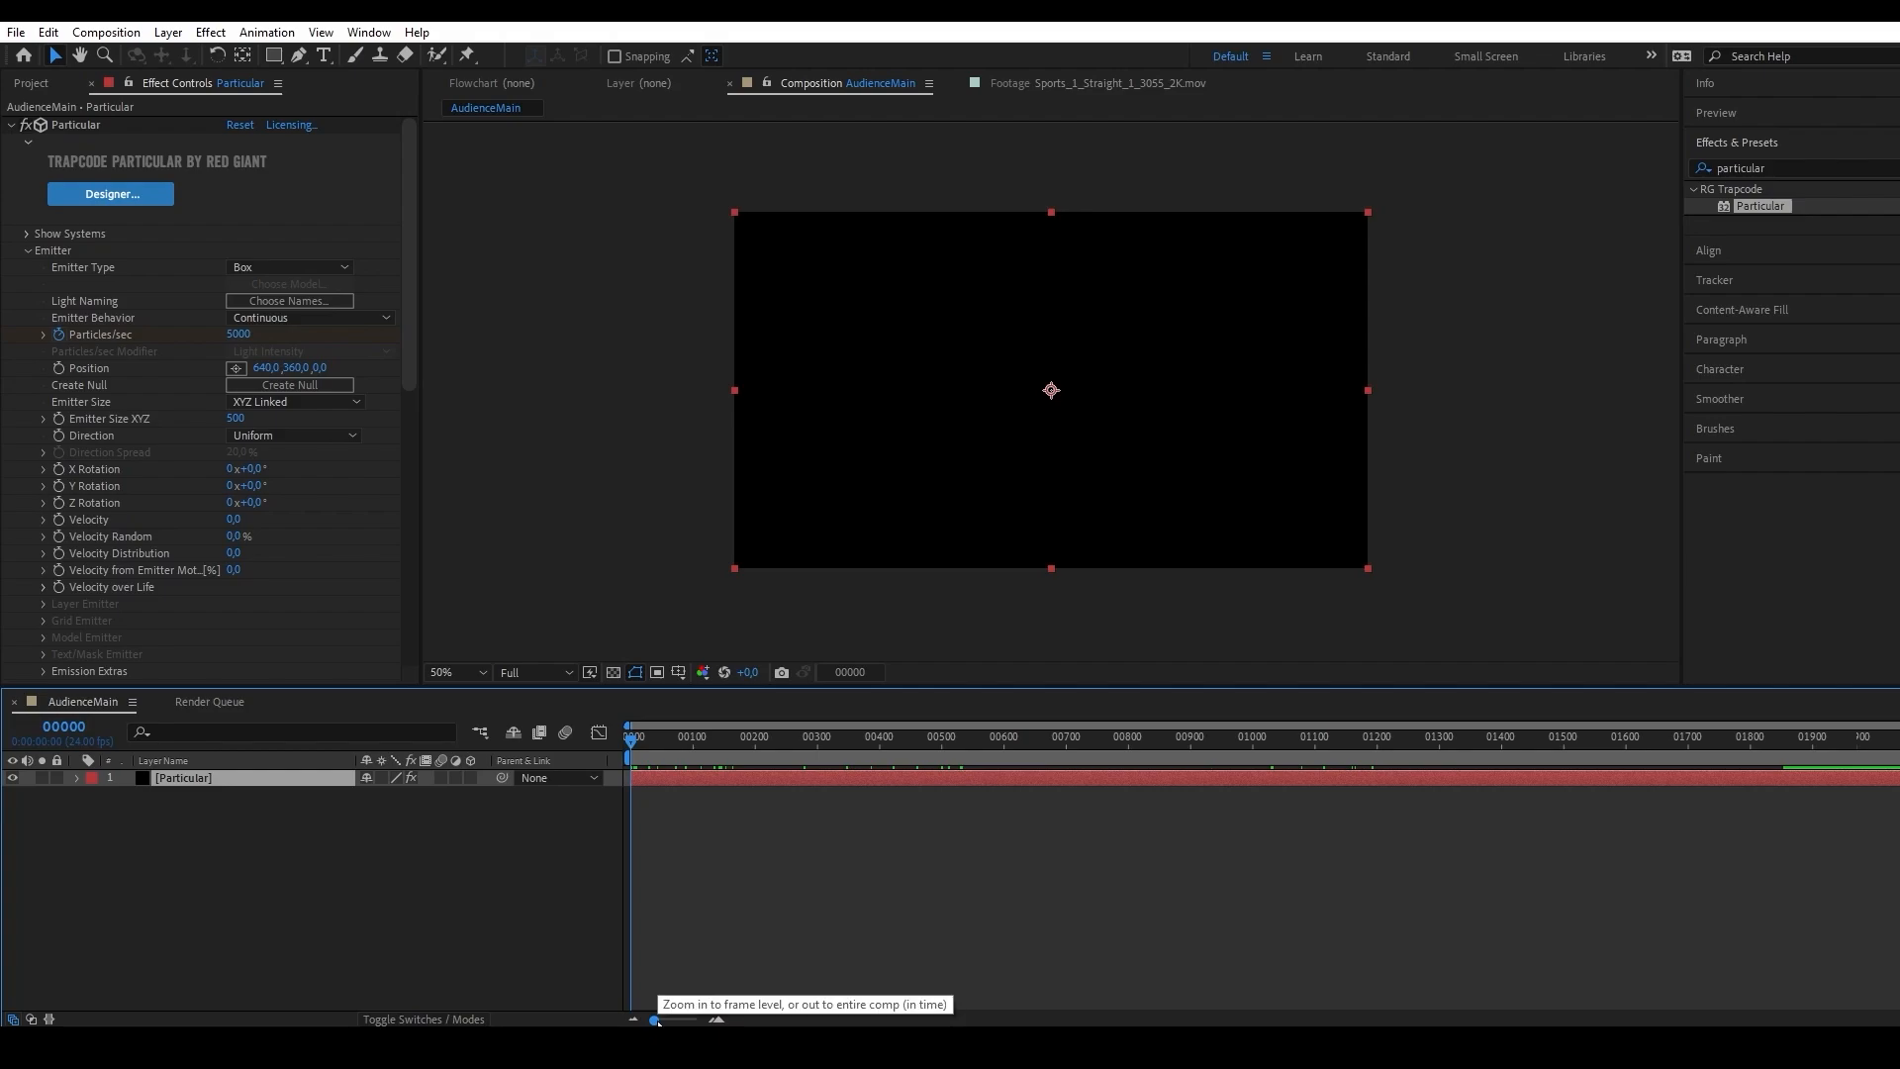
left_click_drag(656, 1020, 706, 1021)
key("u")
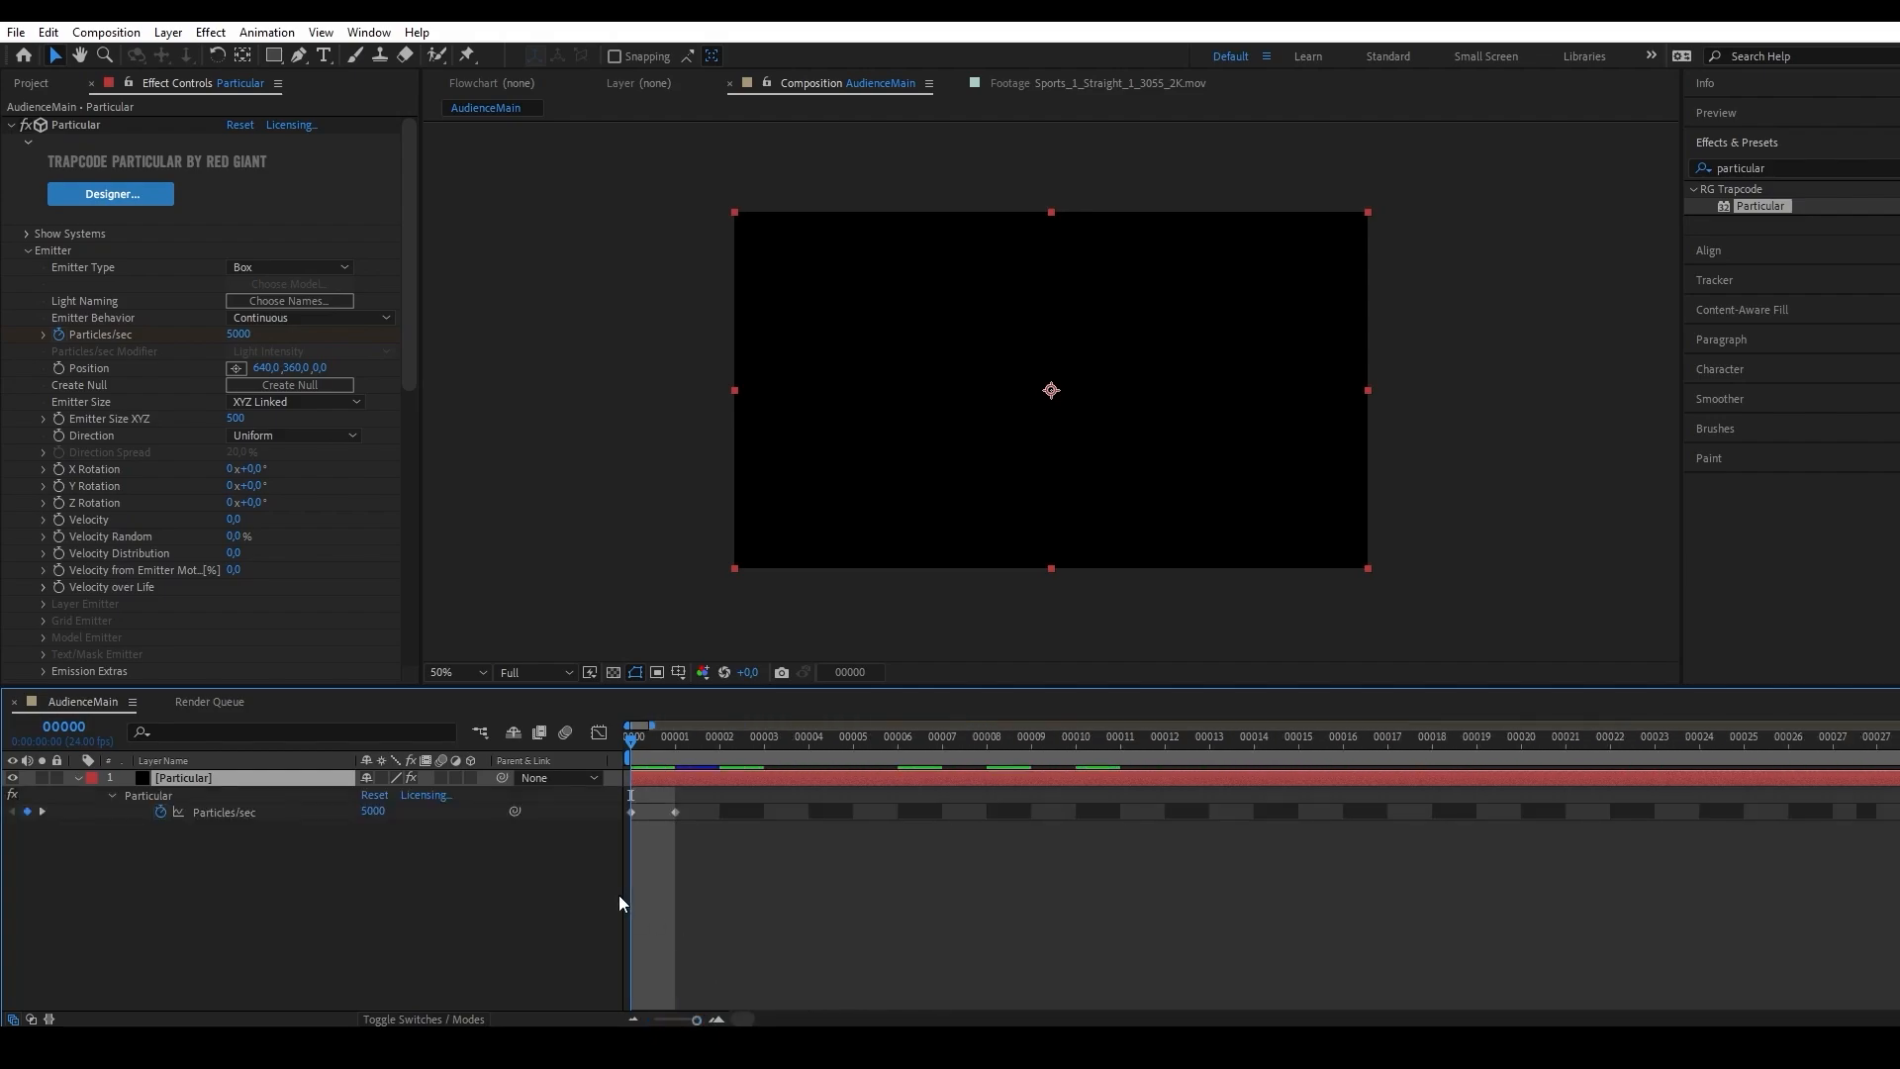
left_click_drag(776, 910, 677, 814)
left_click(697, 888)
left_click_drag(653, 737, 853, 736)
left_click_drag(694, 1019, 654, 1020)
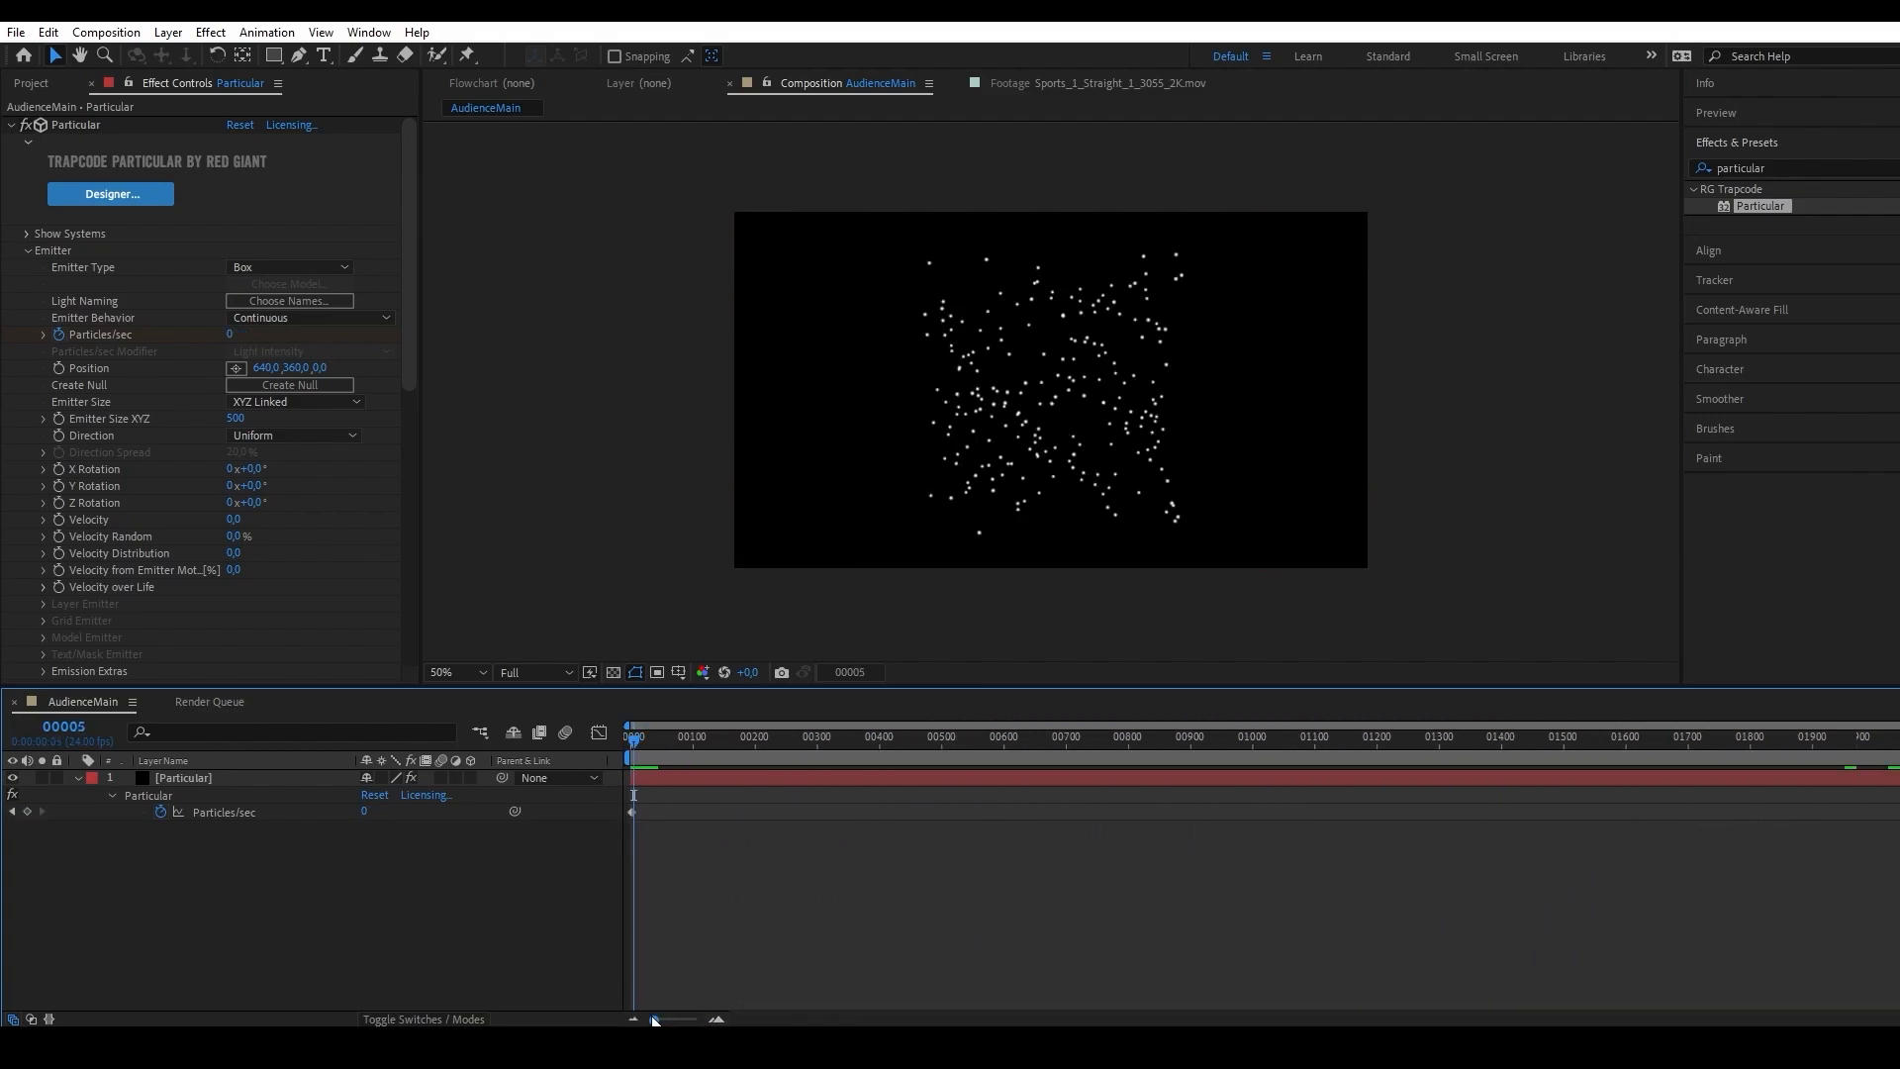
Place shutterstock_37441276.jpg beneath the Particular layer and reposition it so the lower blue seating section fills the frame.
left_click(30, 82)
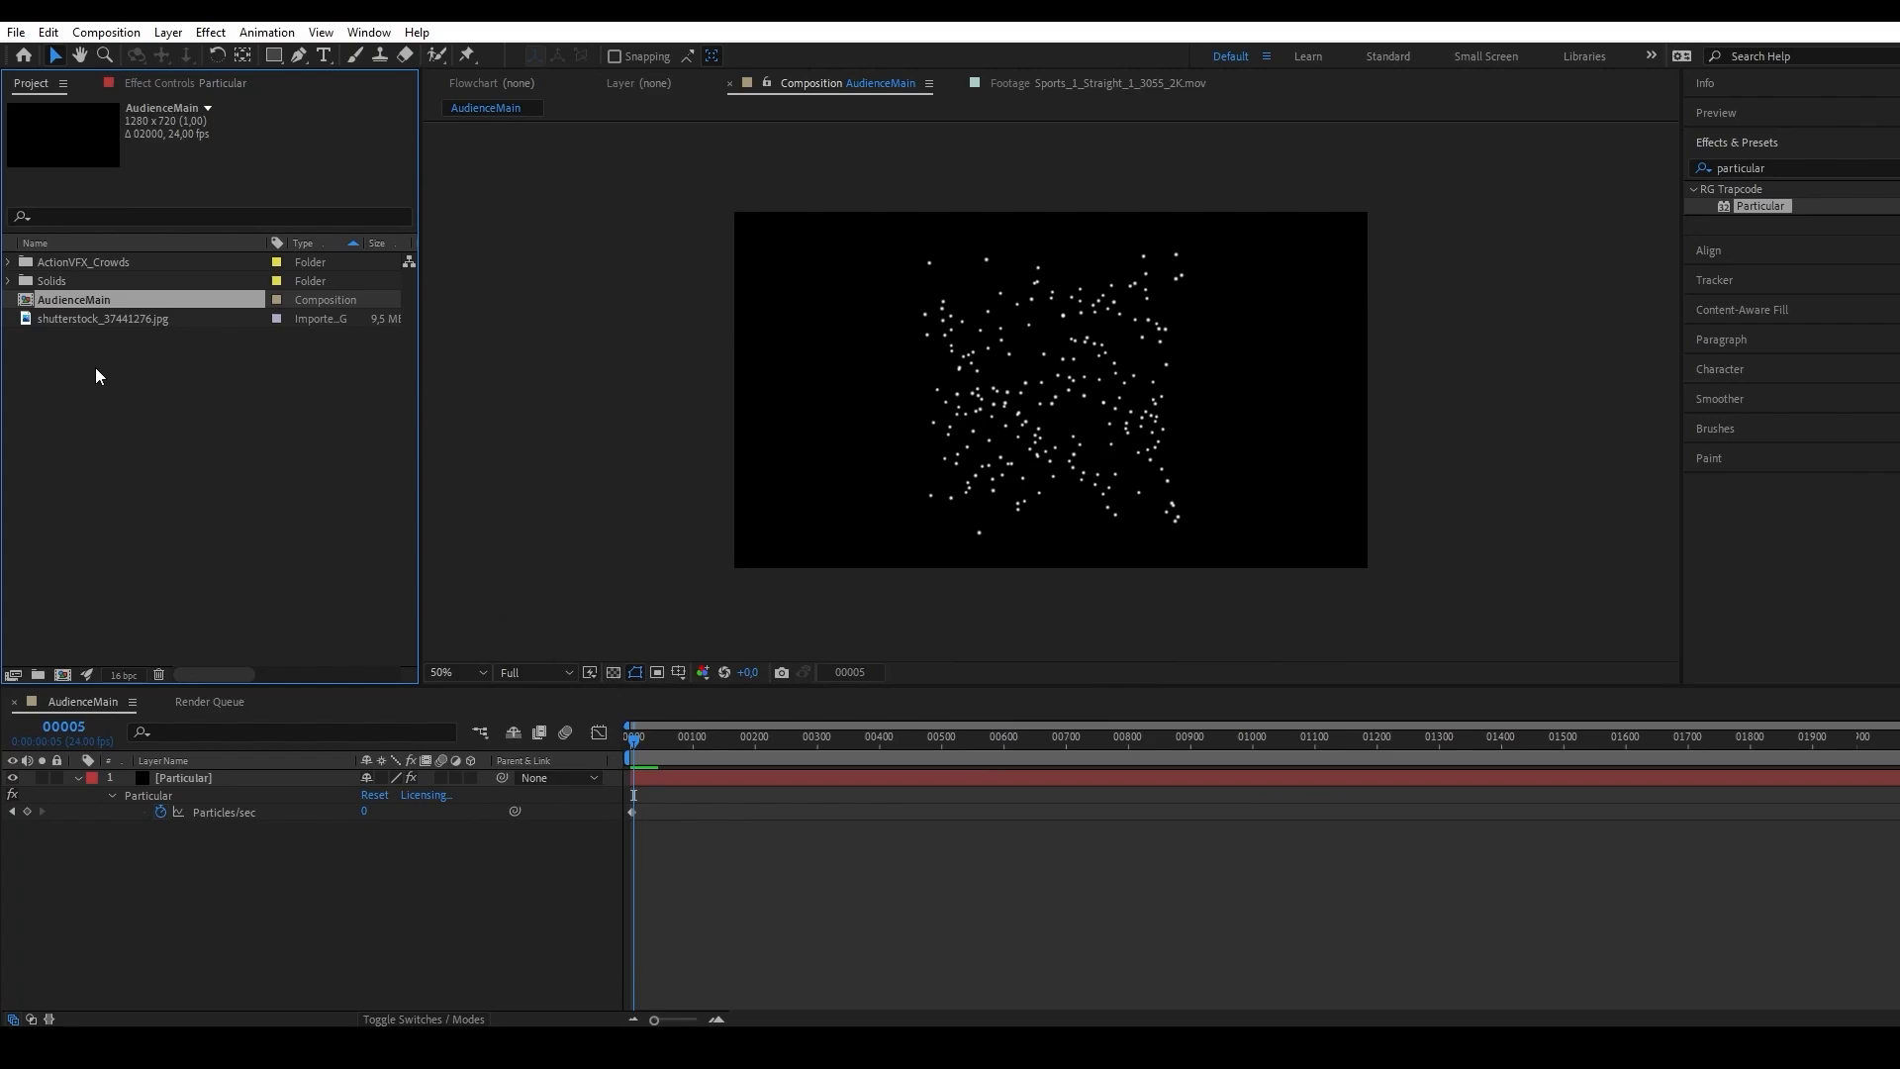
left_click_drag(36, 315, 289, 890)
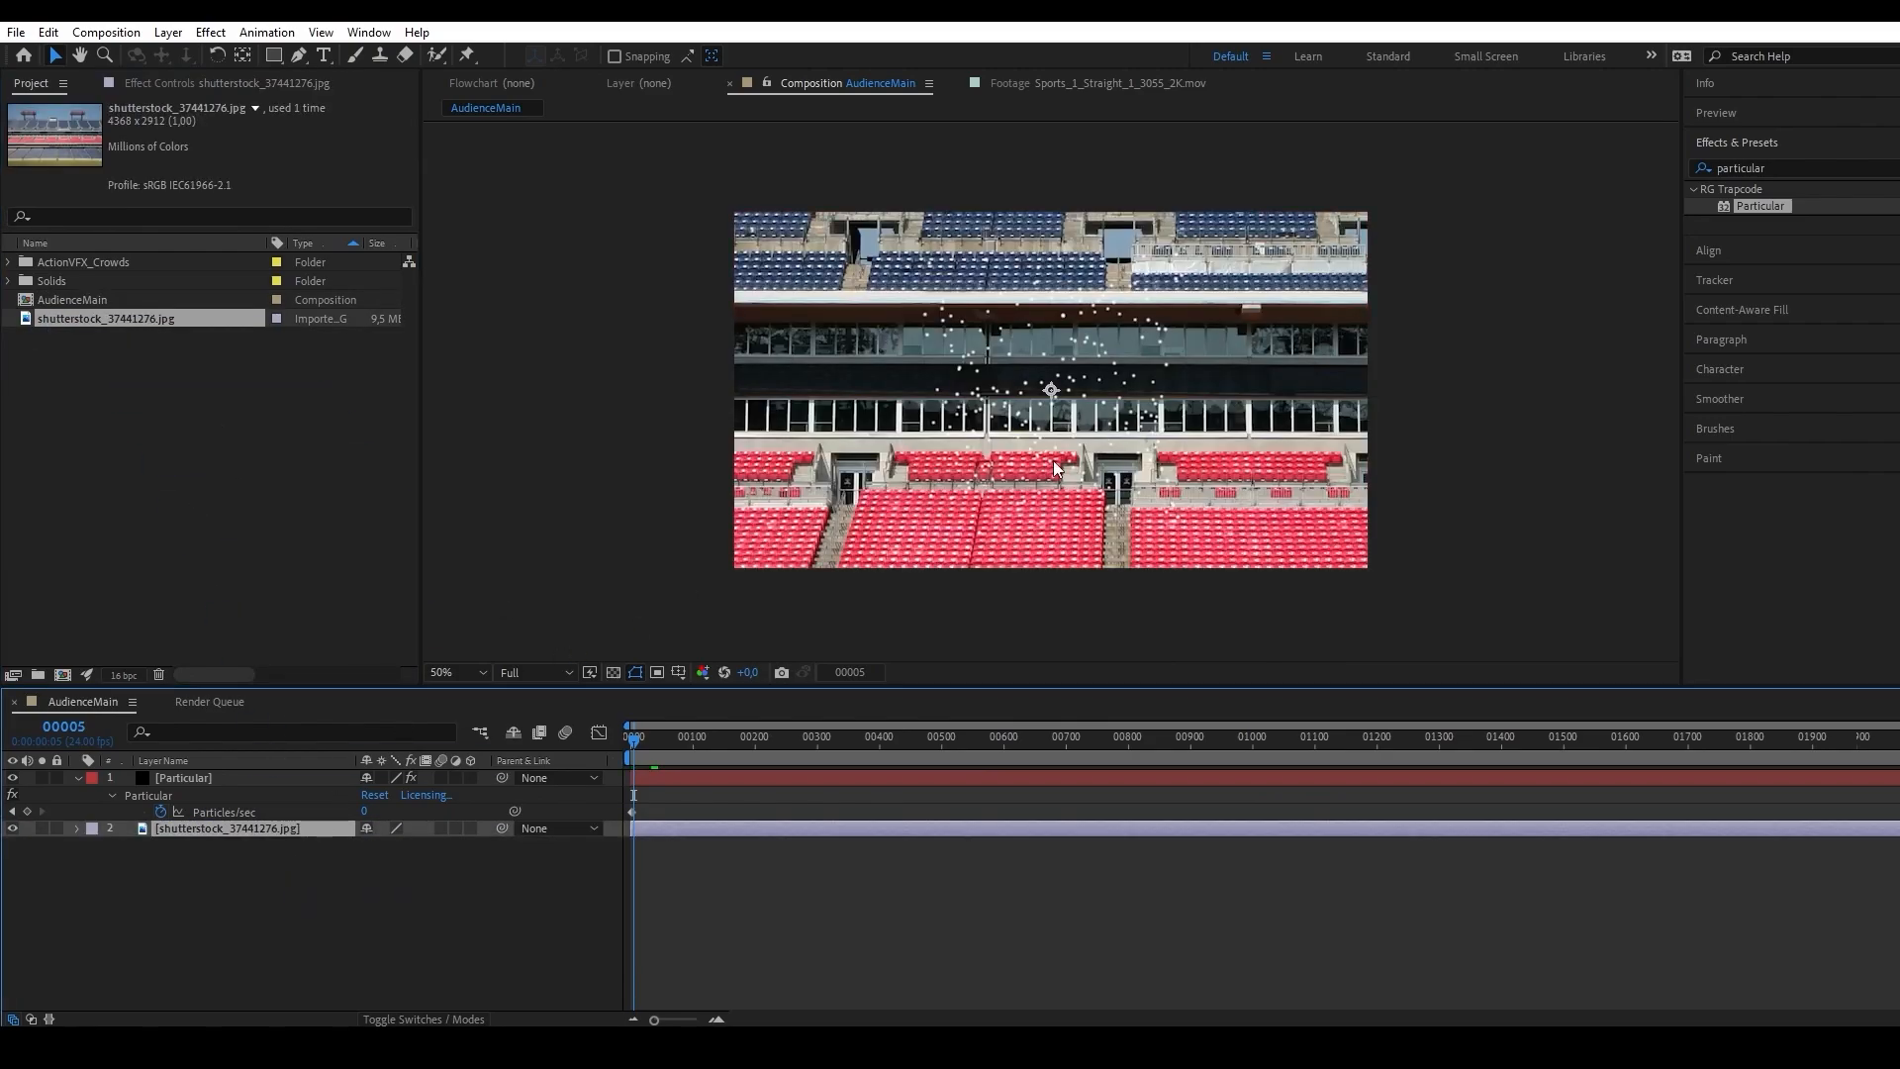
left_click_drag(791, 535, 1276, 107)
left_click_drag(999, 412, 988, 404)
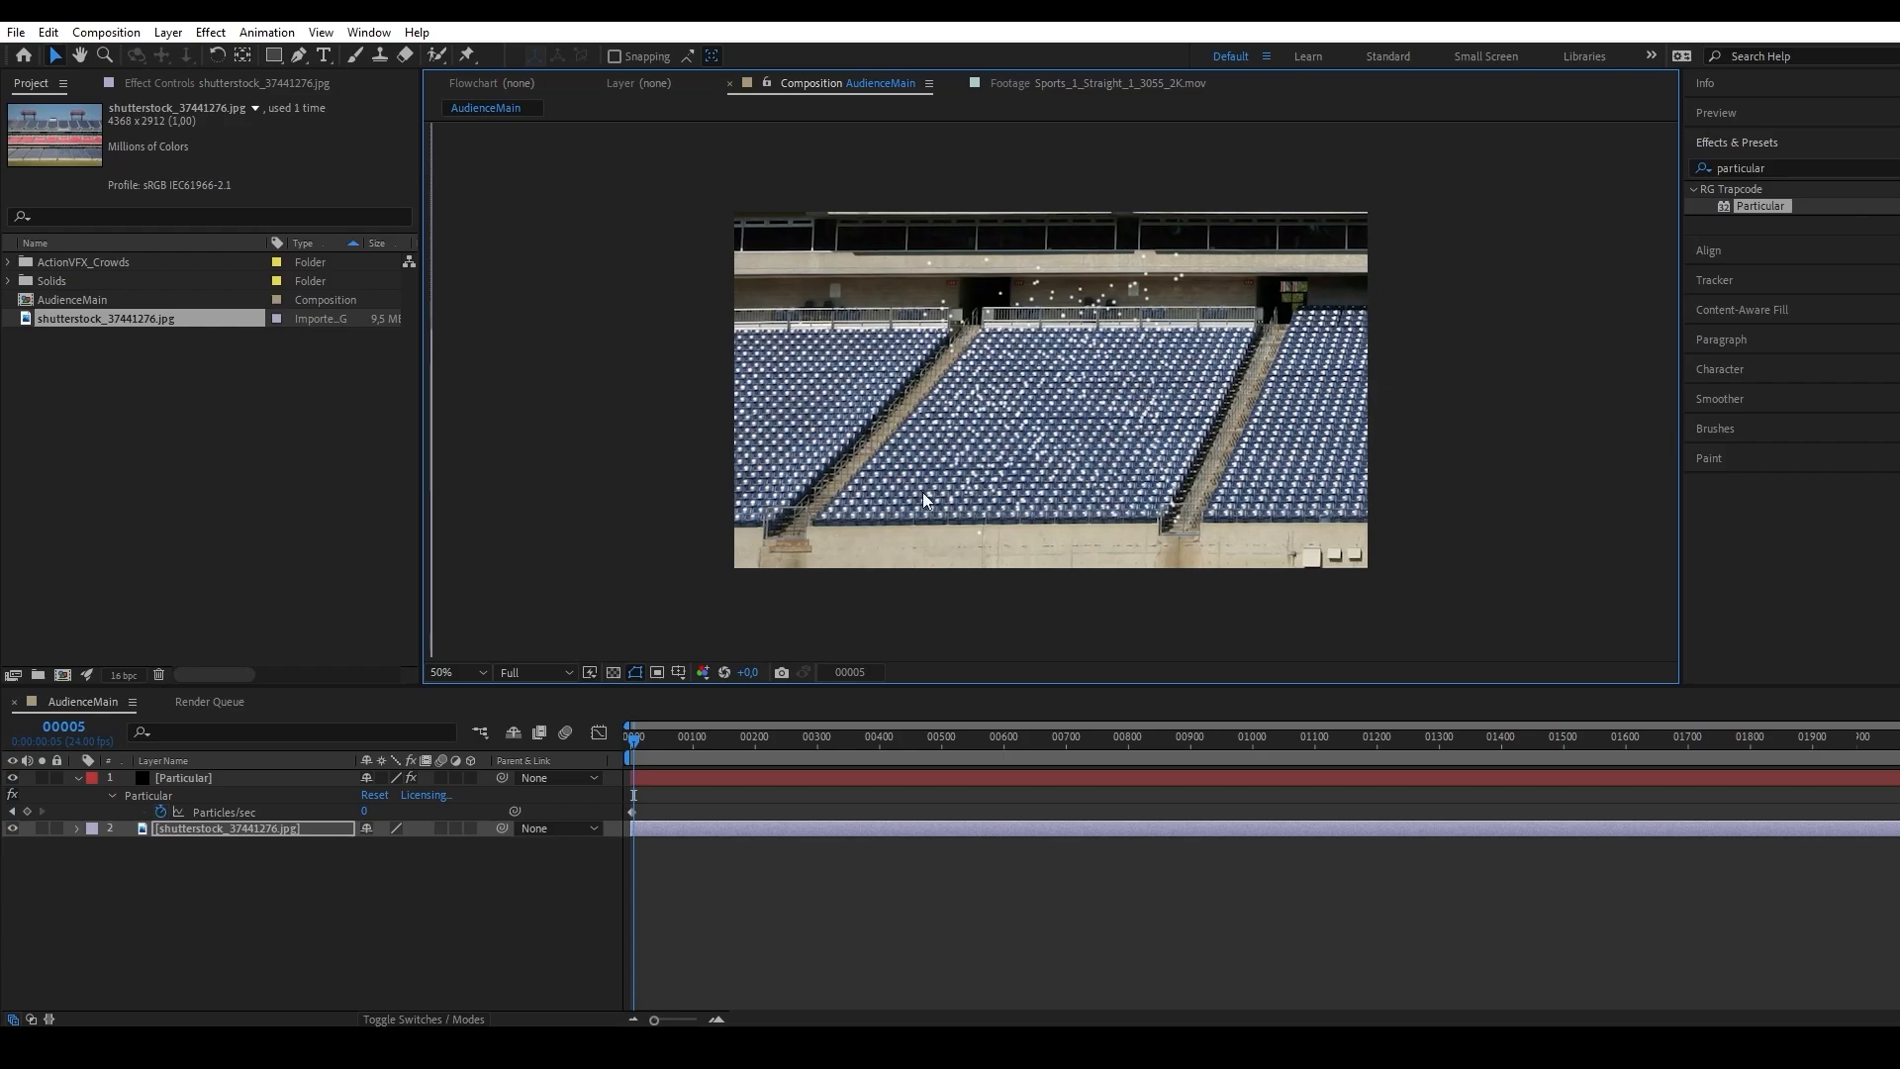
Set the opacity of the shutterstock_37441276.jpg layer to 30%.
key("t")
left_click(376, 845)
type("30")
key("Return")
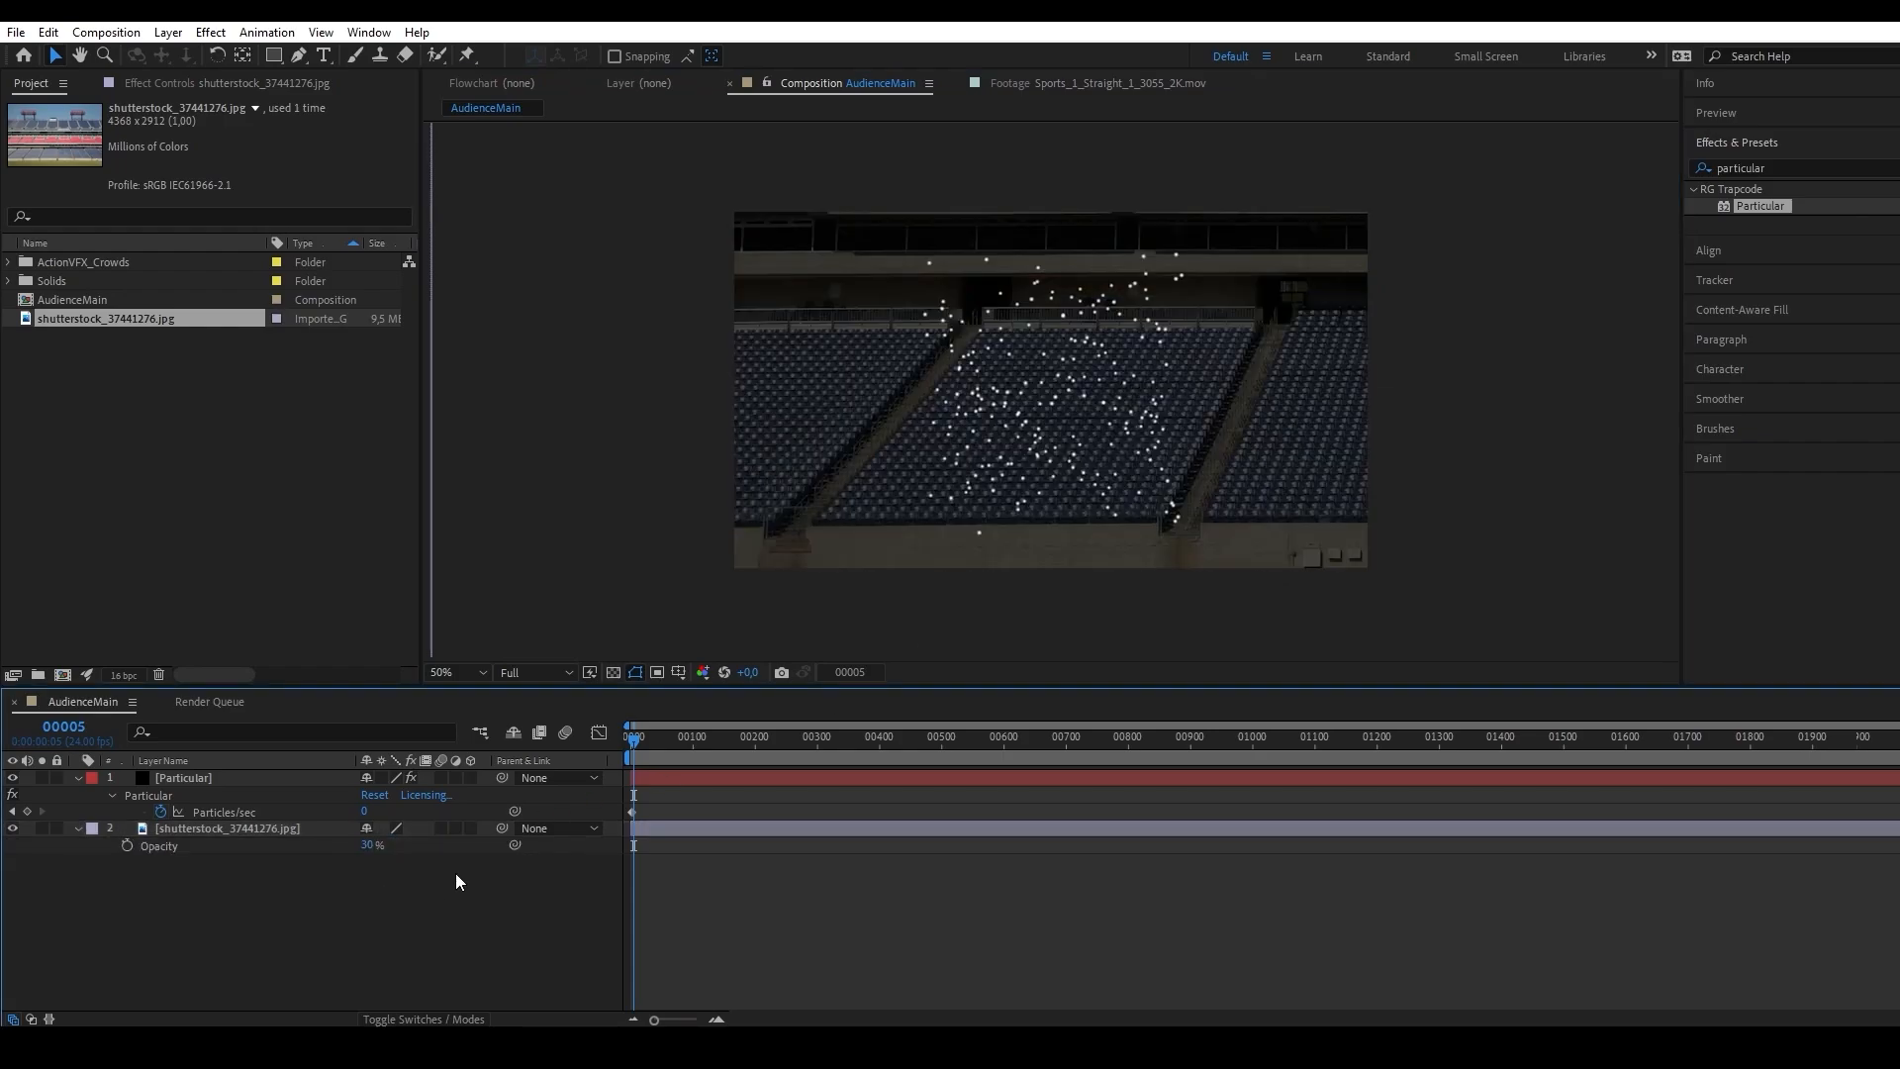
Try rotating the Particular layer's box emitter to 39° about the Y axis, then undo the rotation.
left_click(222, 777)
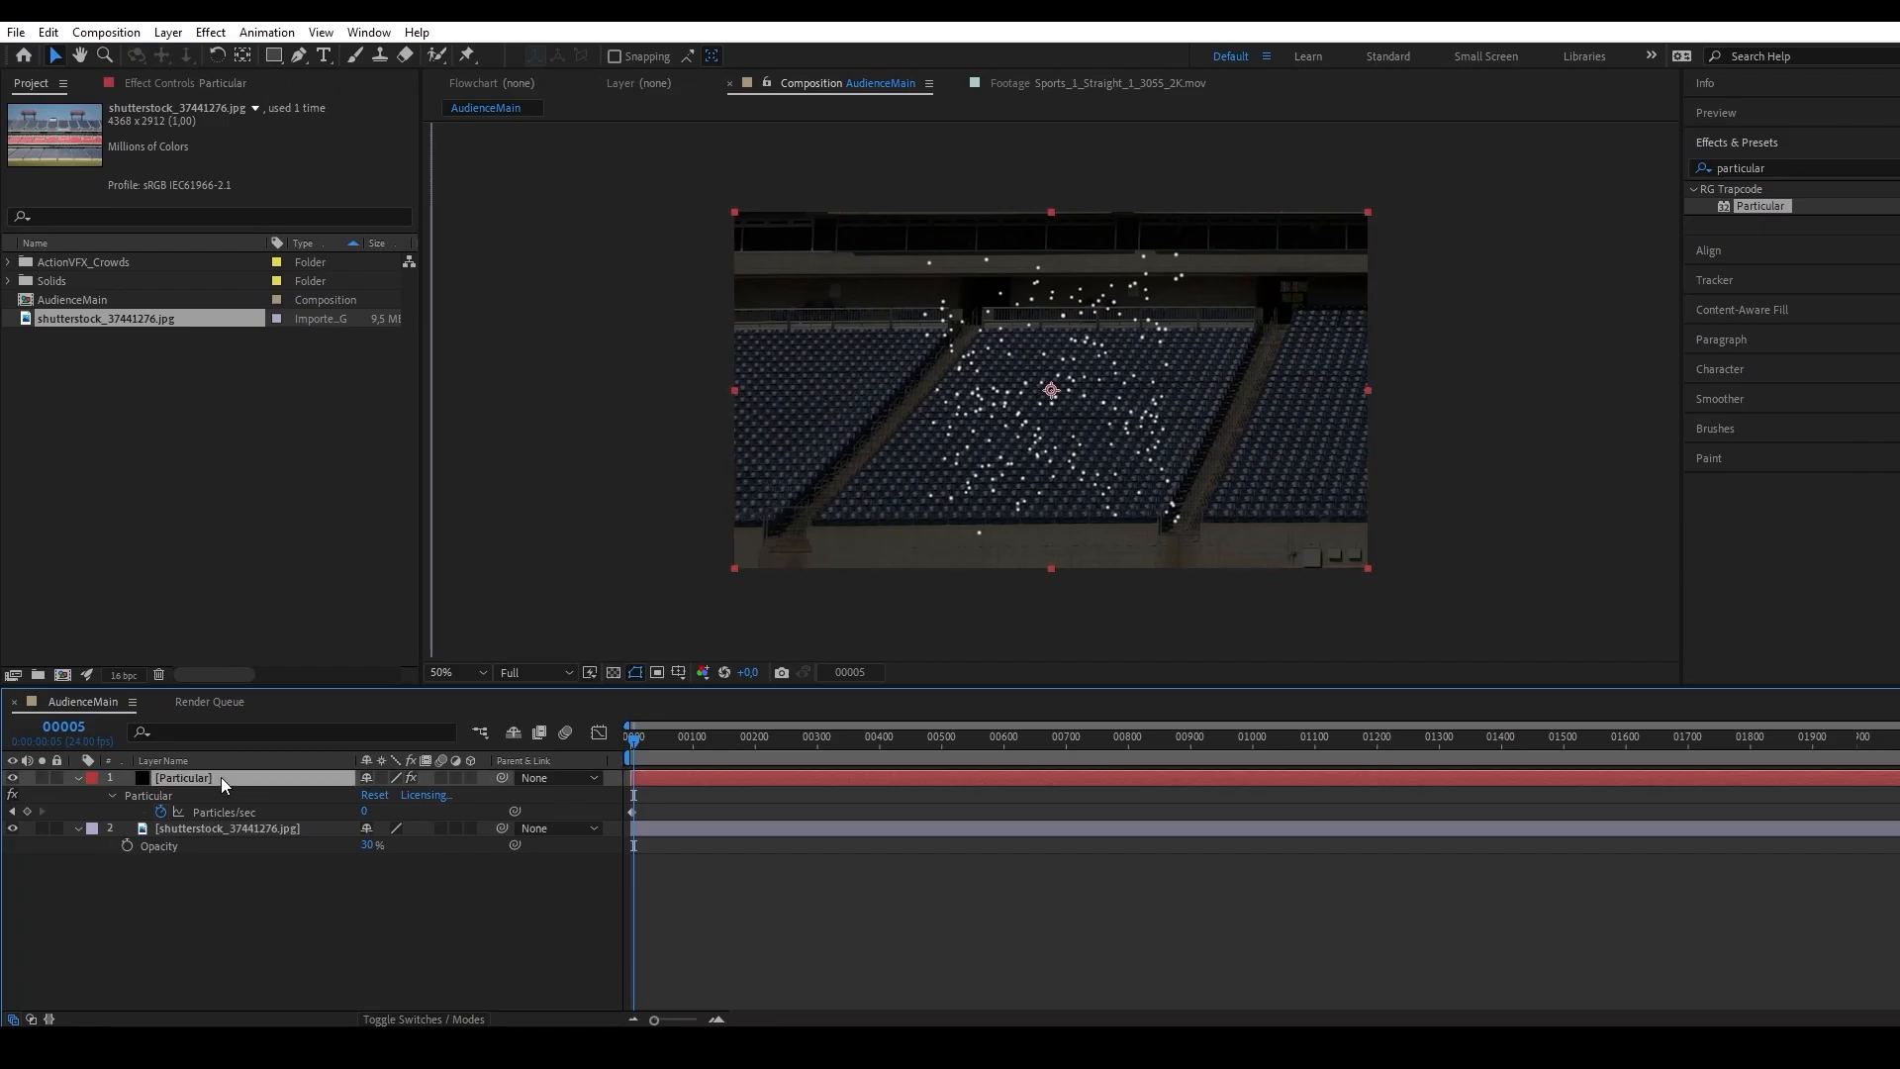
left_click(160, 84)
left_click_drag(252, 486, 292, 484)
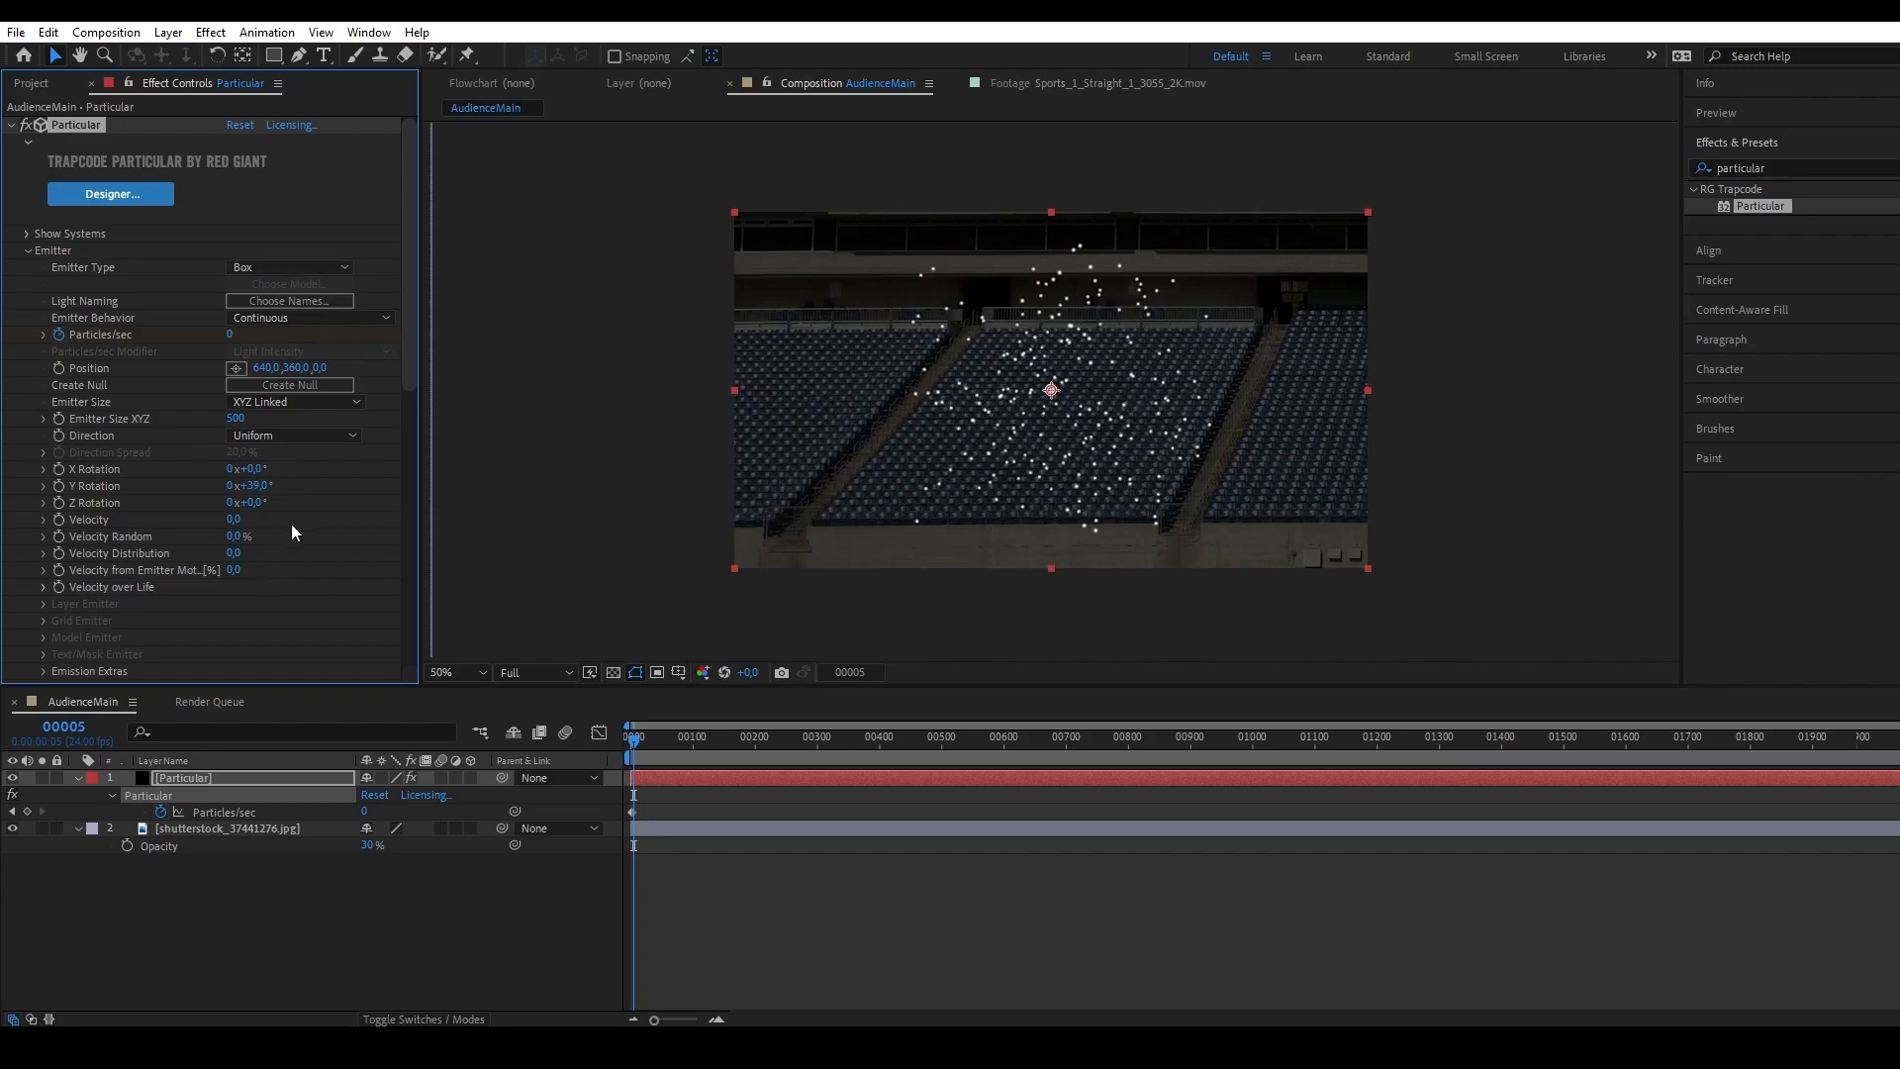
key("ctrl+z")
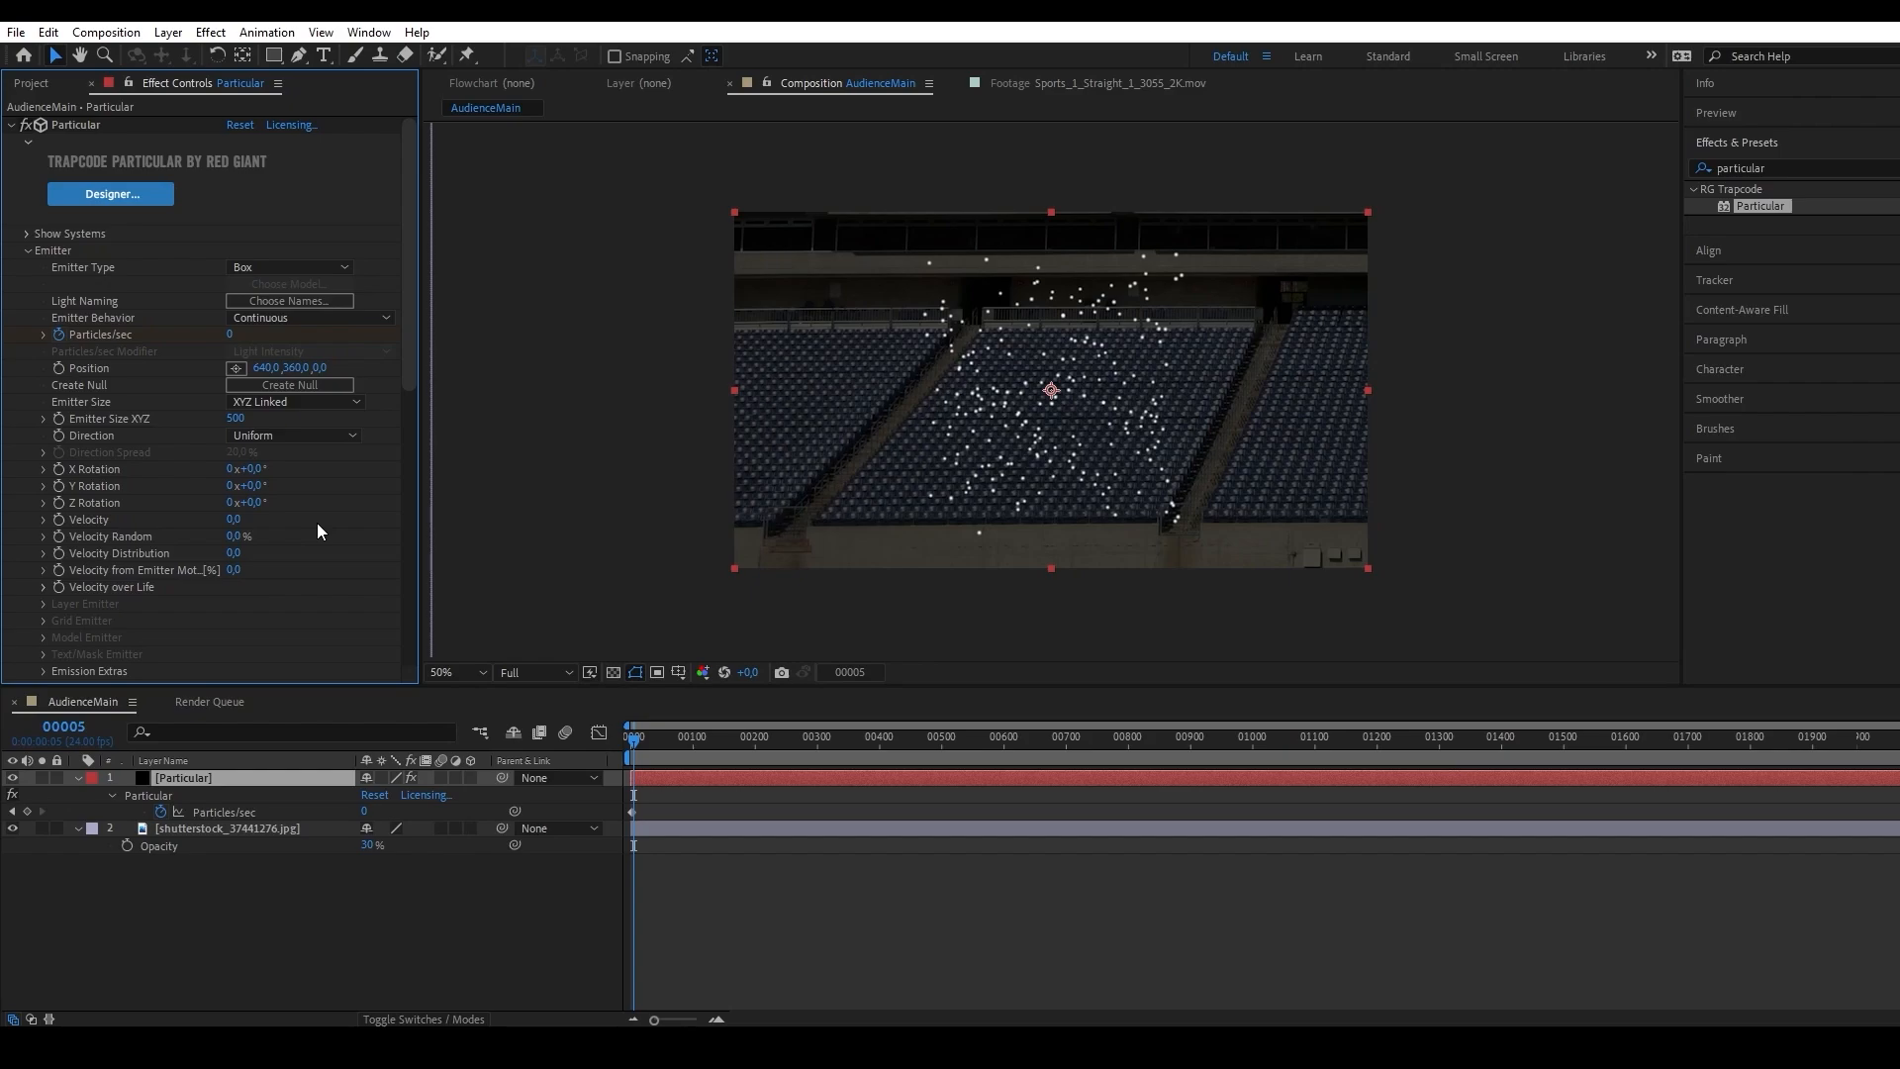
left_click(287, 495)
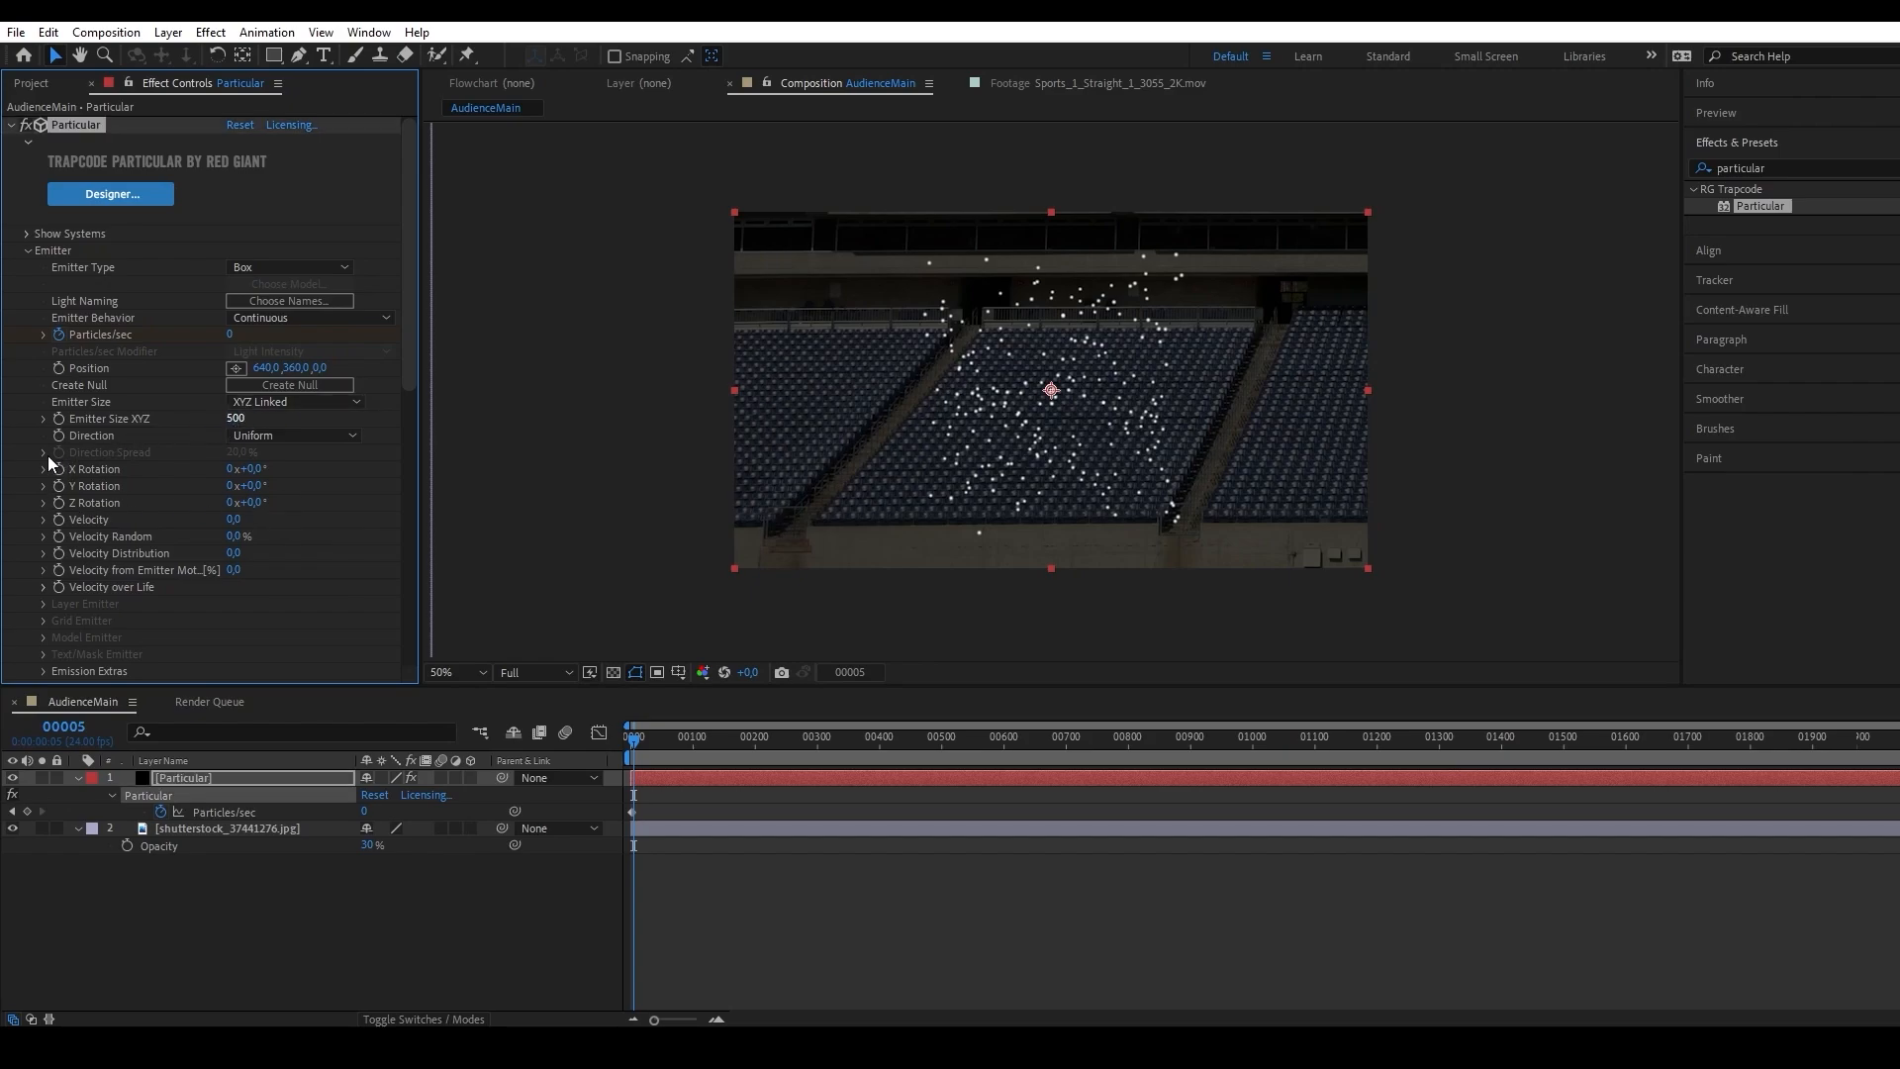
Flatten the emitter by setting Emitter Size to XYZ Individual and Emitter Size Z to 0.
left_click(282, 401)
left_click(312, 440)
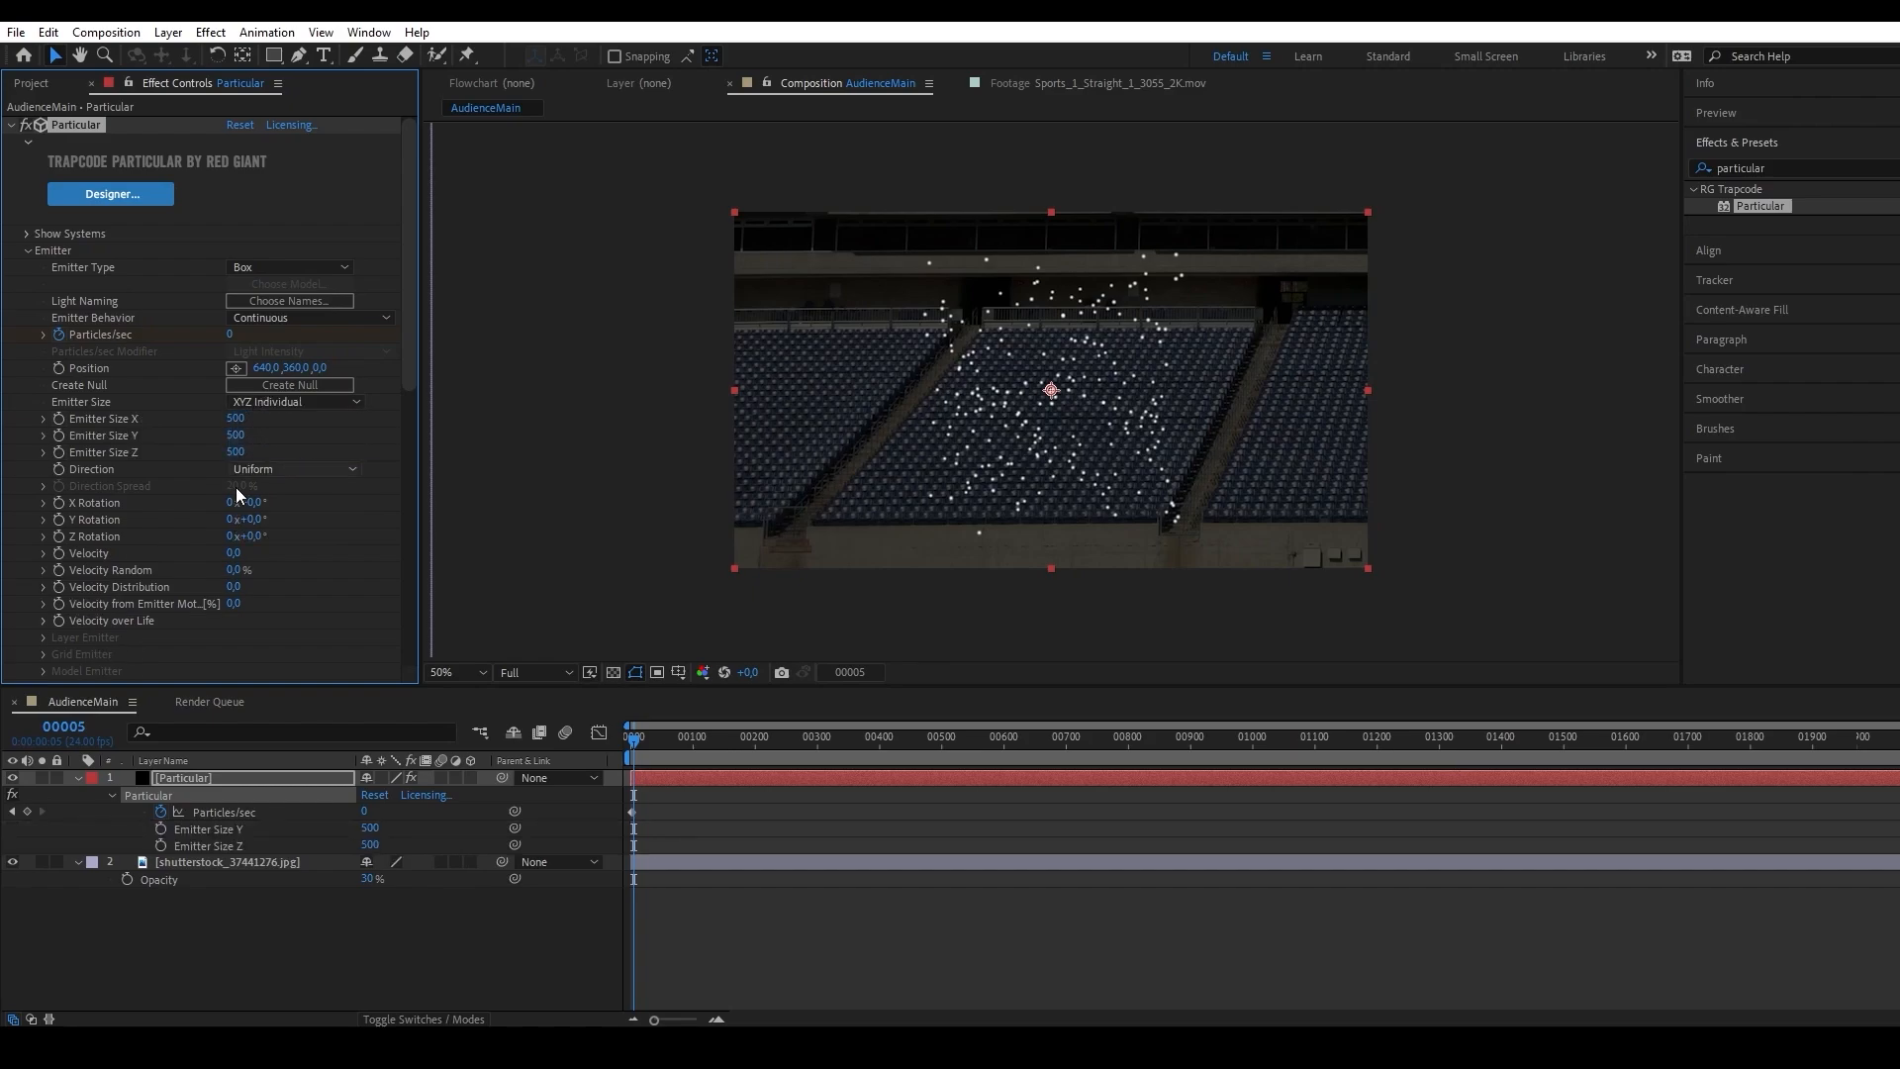
left_click(253, 447)
type("0")
key("Return")
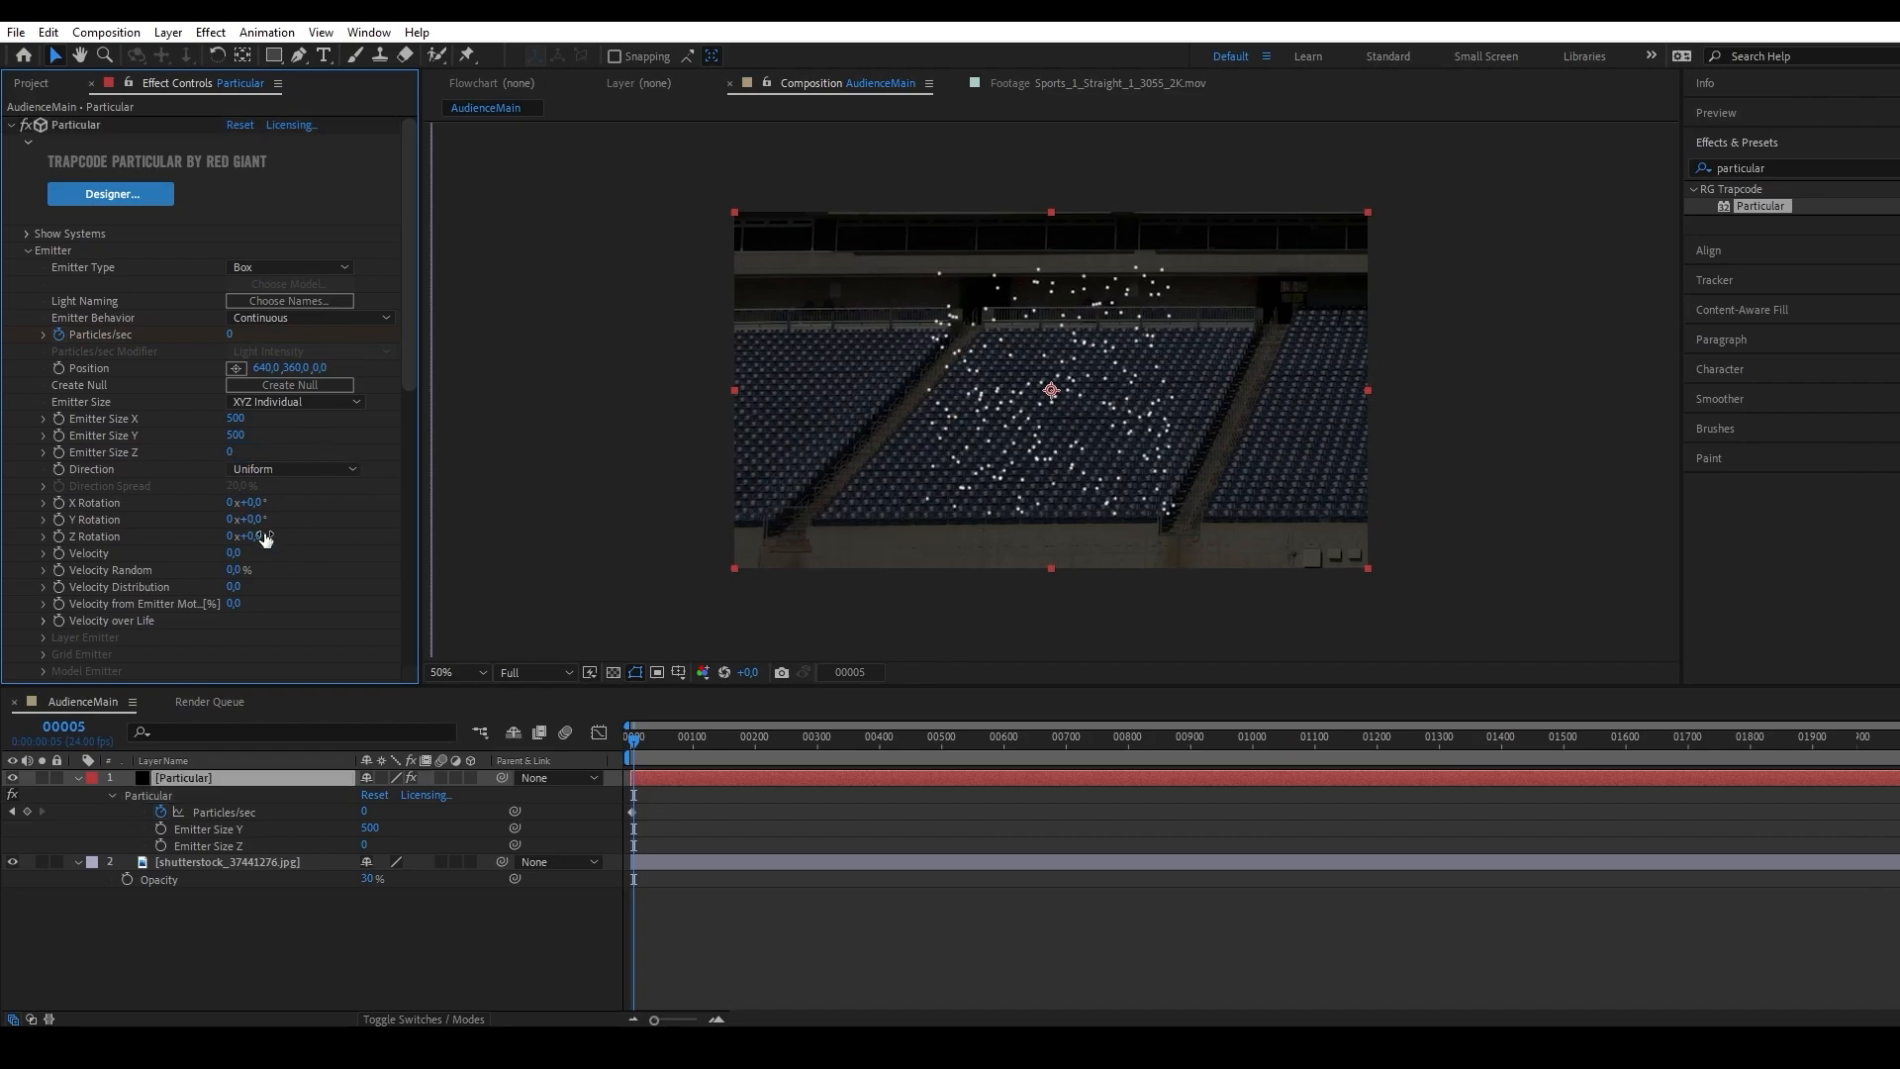
Rotate the Particular emitter to -64° about X, 10° about Y and 20° about Z to match the seating slope.
left_click_drag(255, 518, 408, 502)
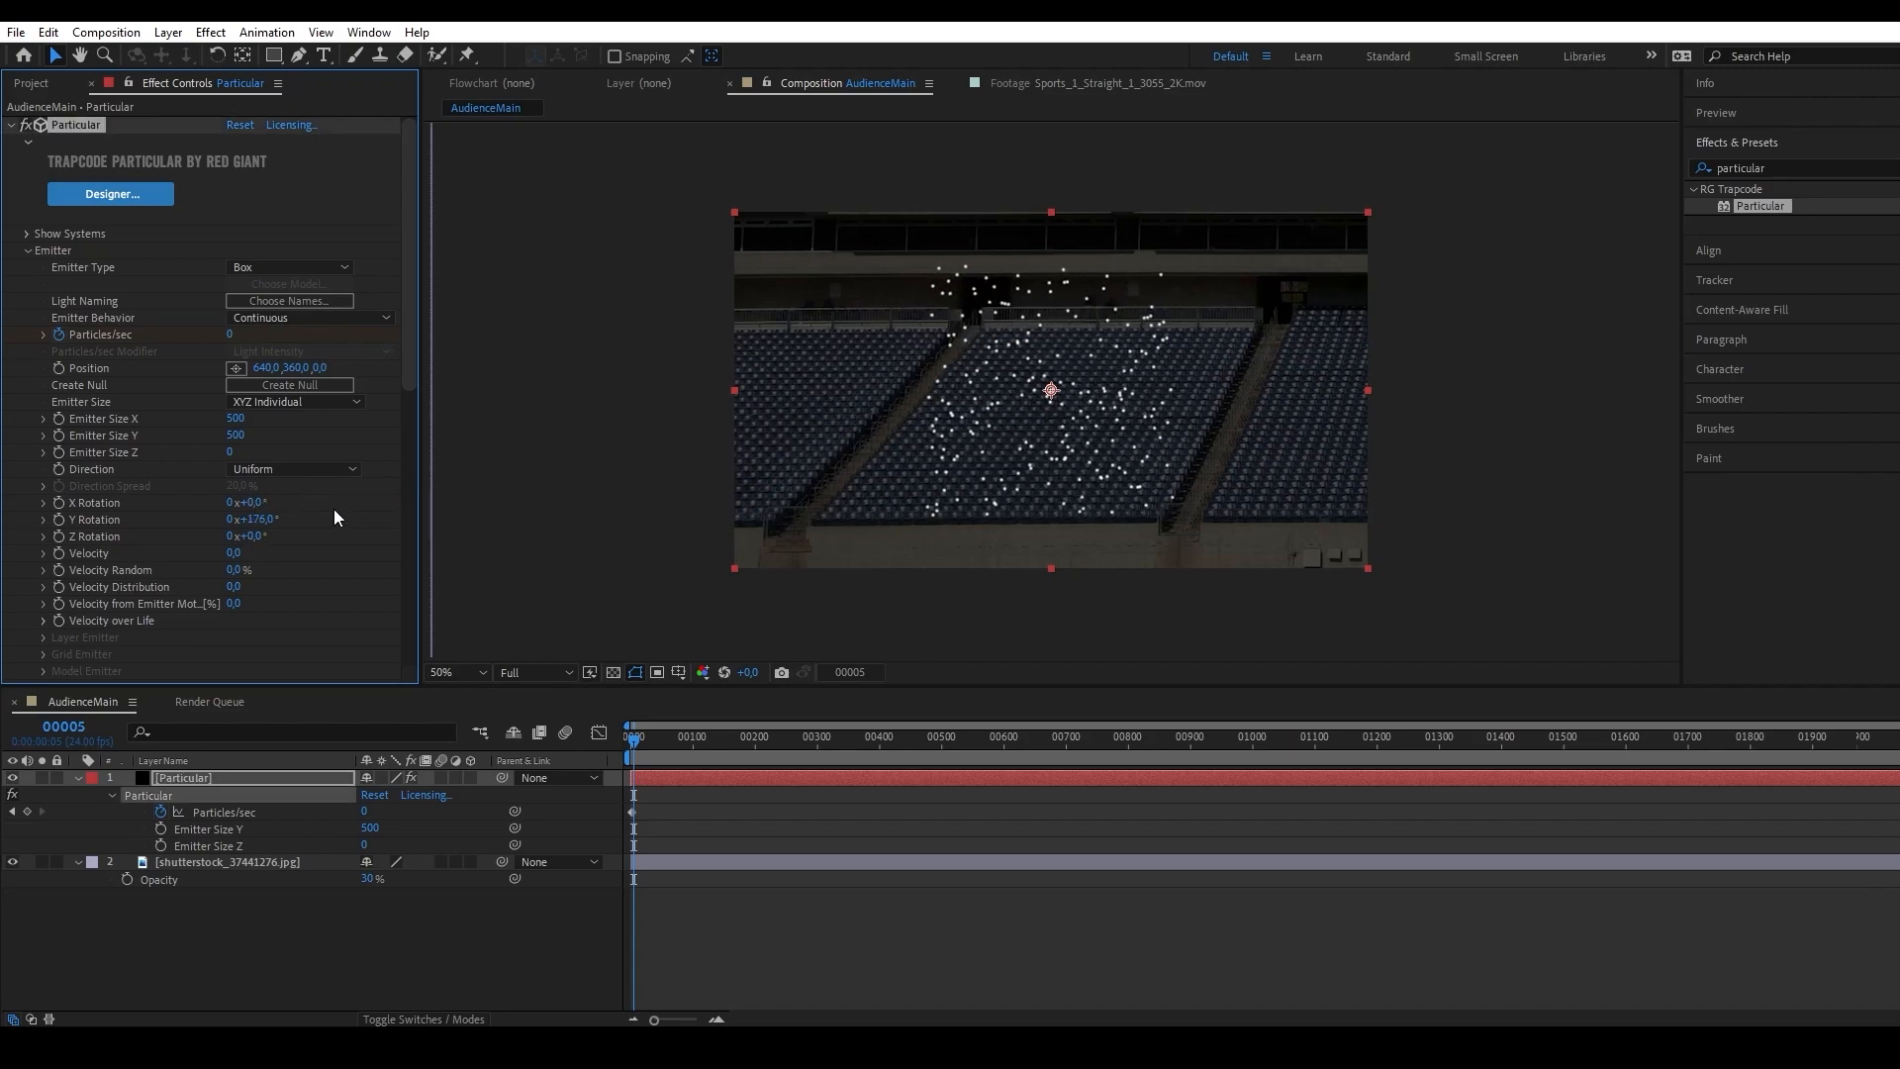
key("ctrl+z")
left_click_drag(255, 502, 297, 495)
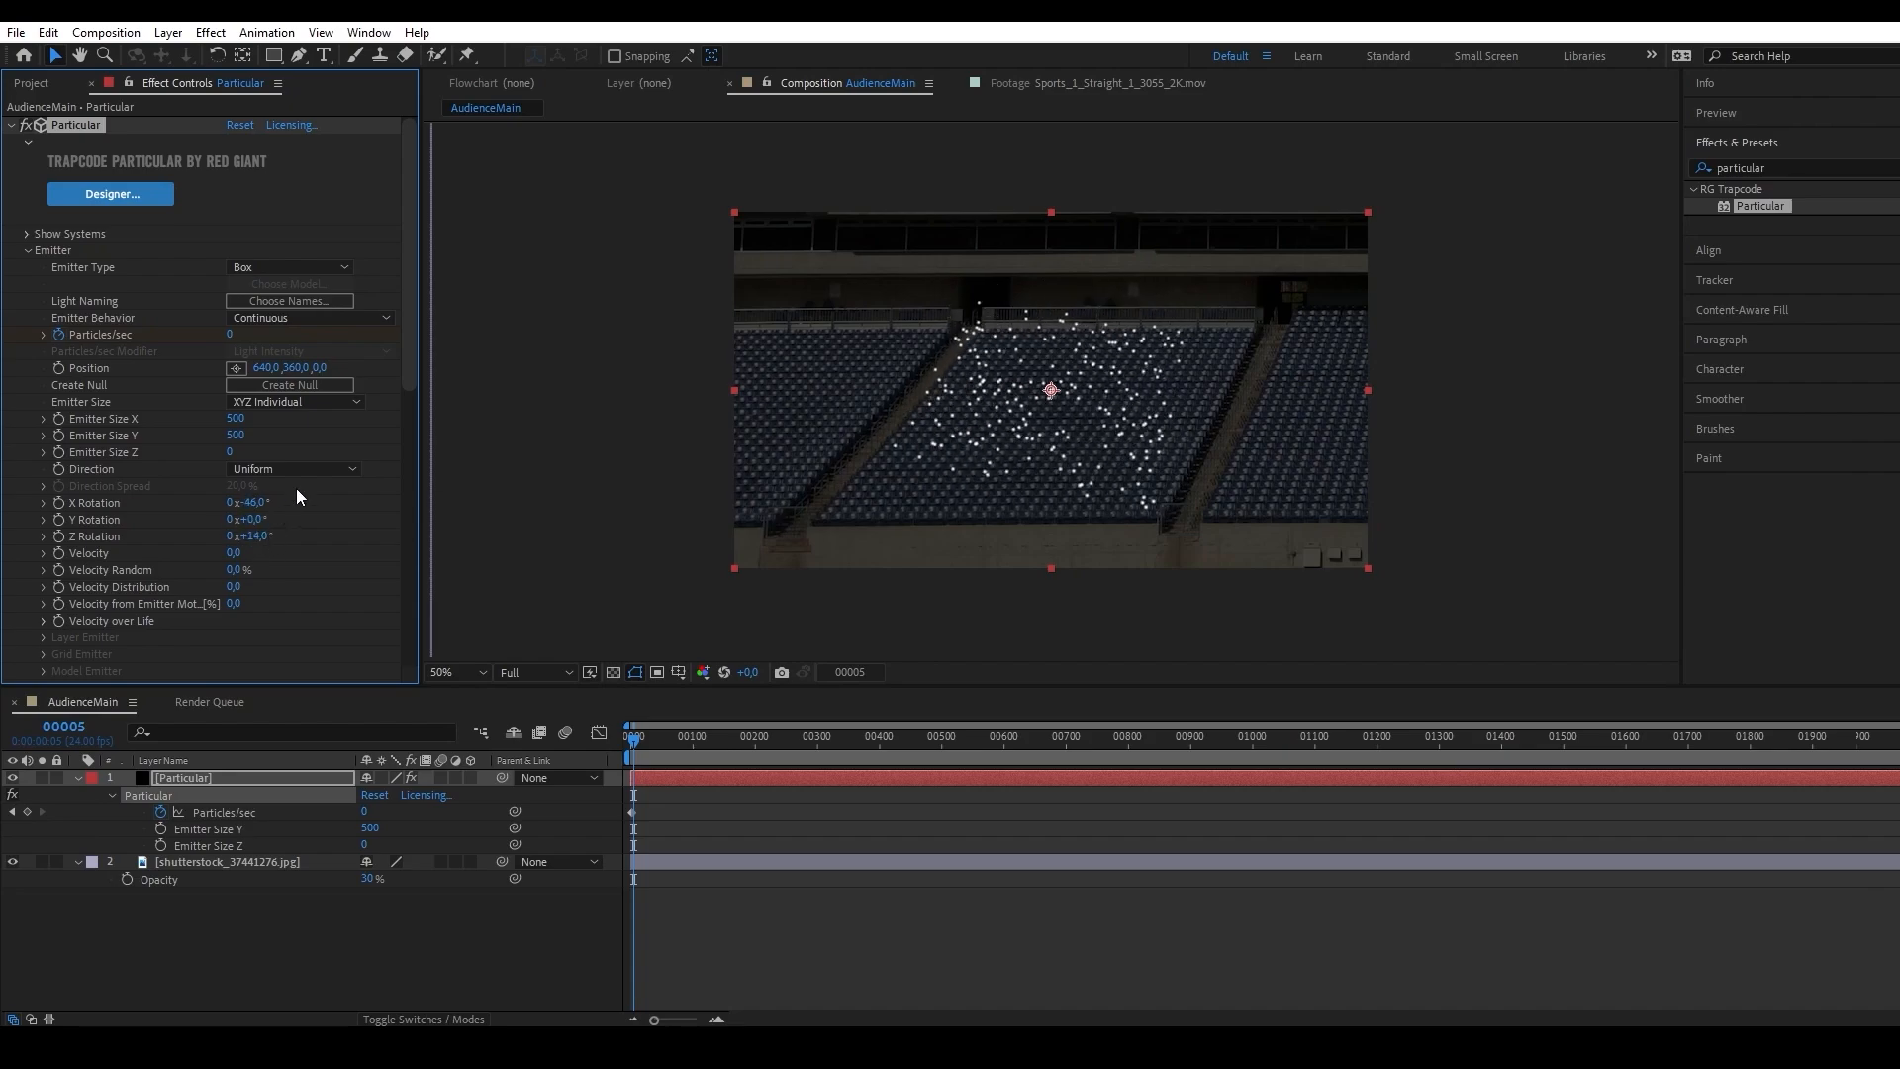
type("-64")
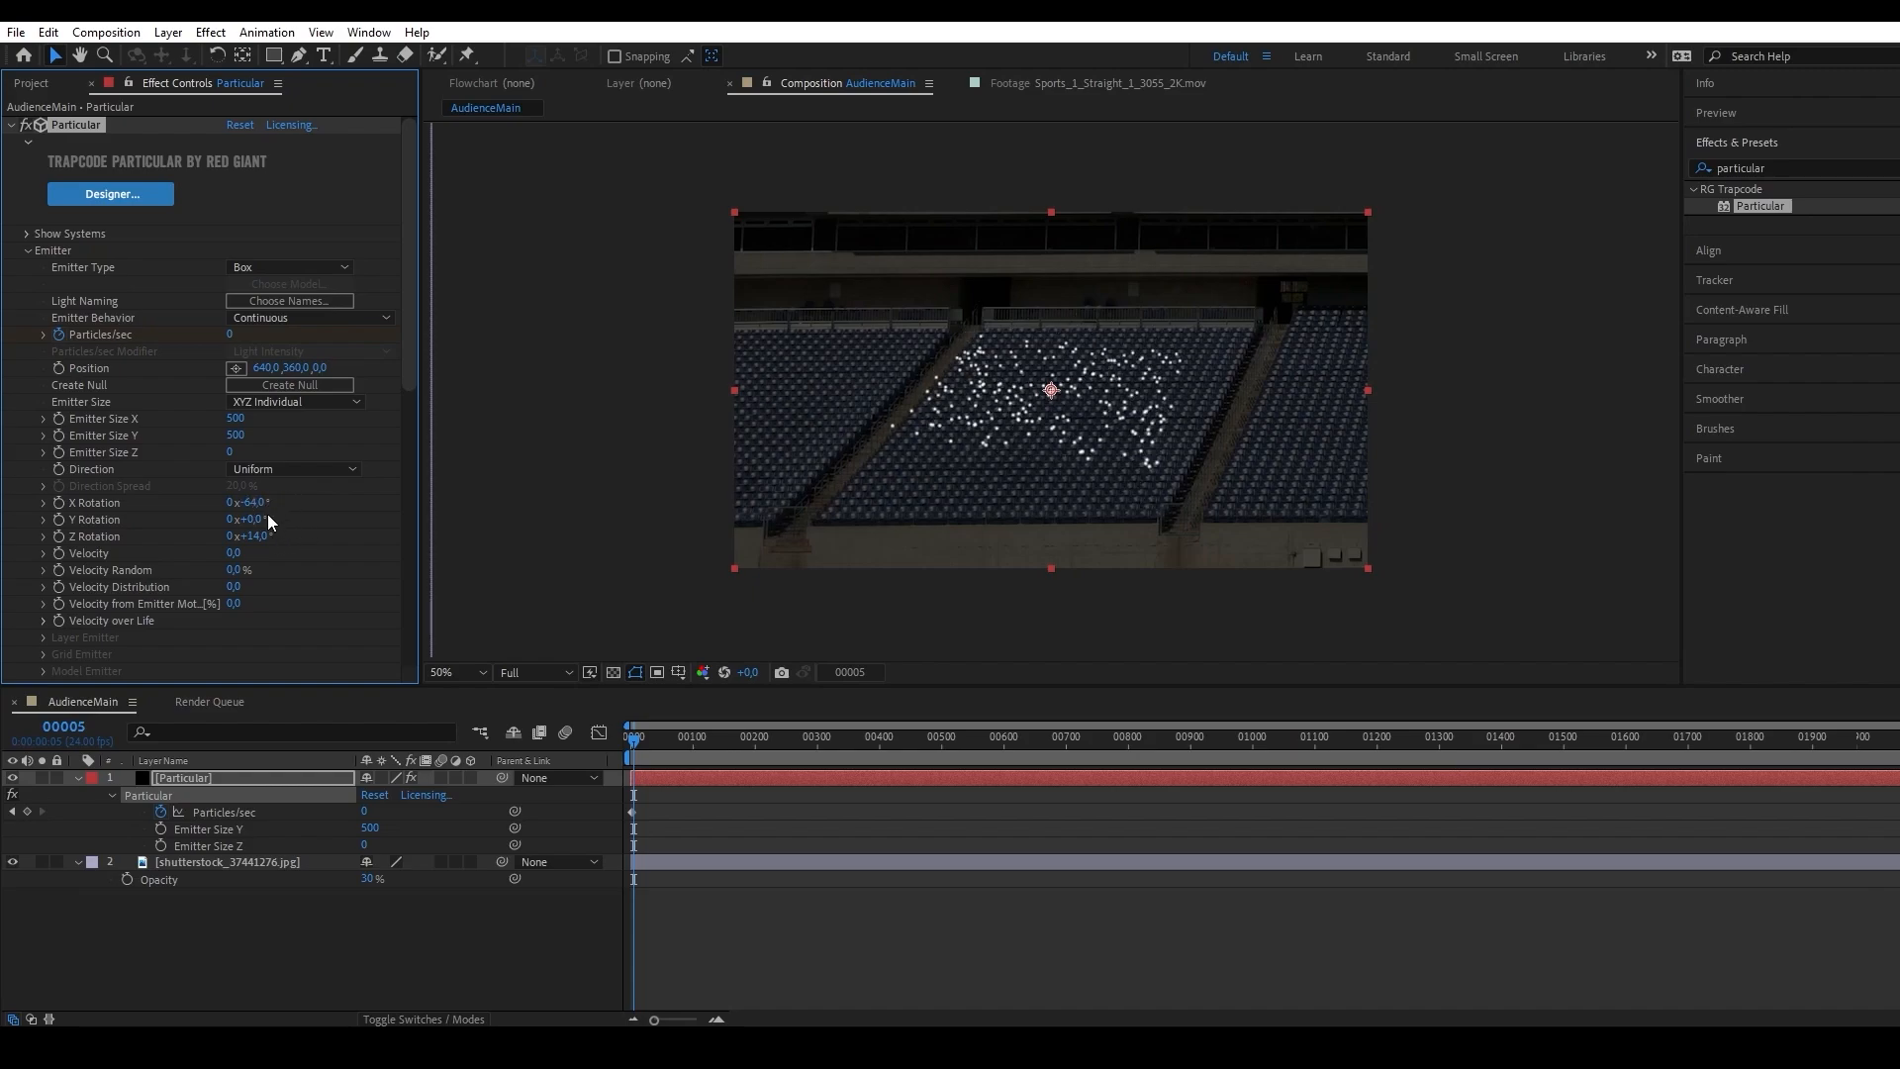
left_click(262, 519)
type("10")
left_click(255, 535)
type("20")
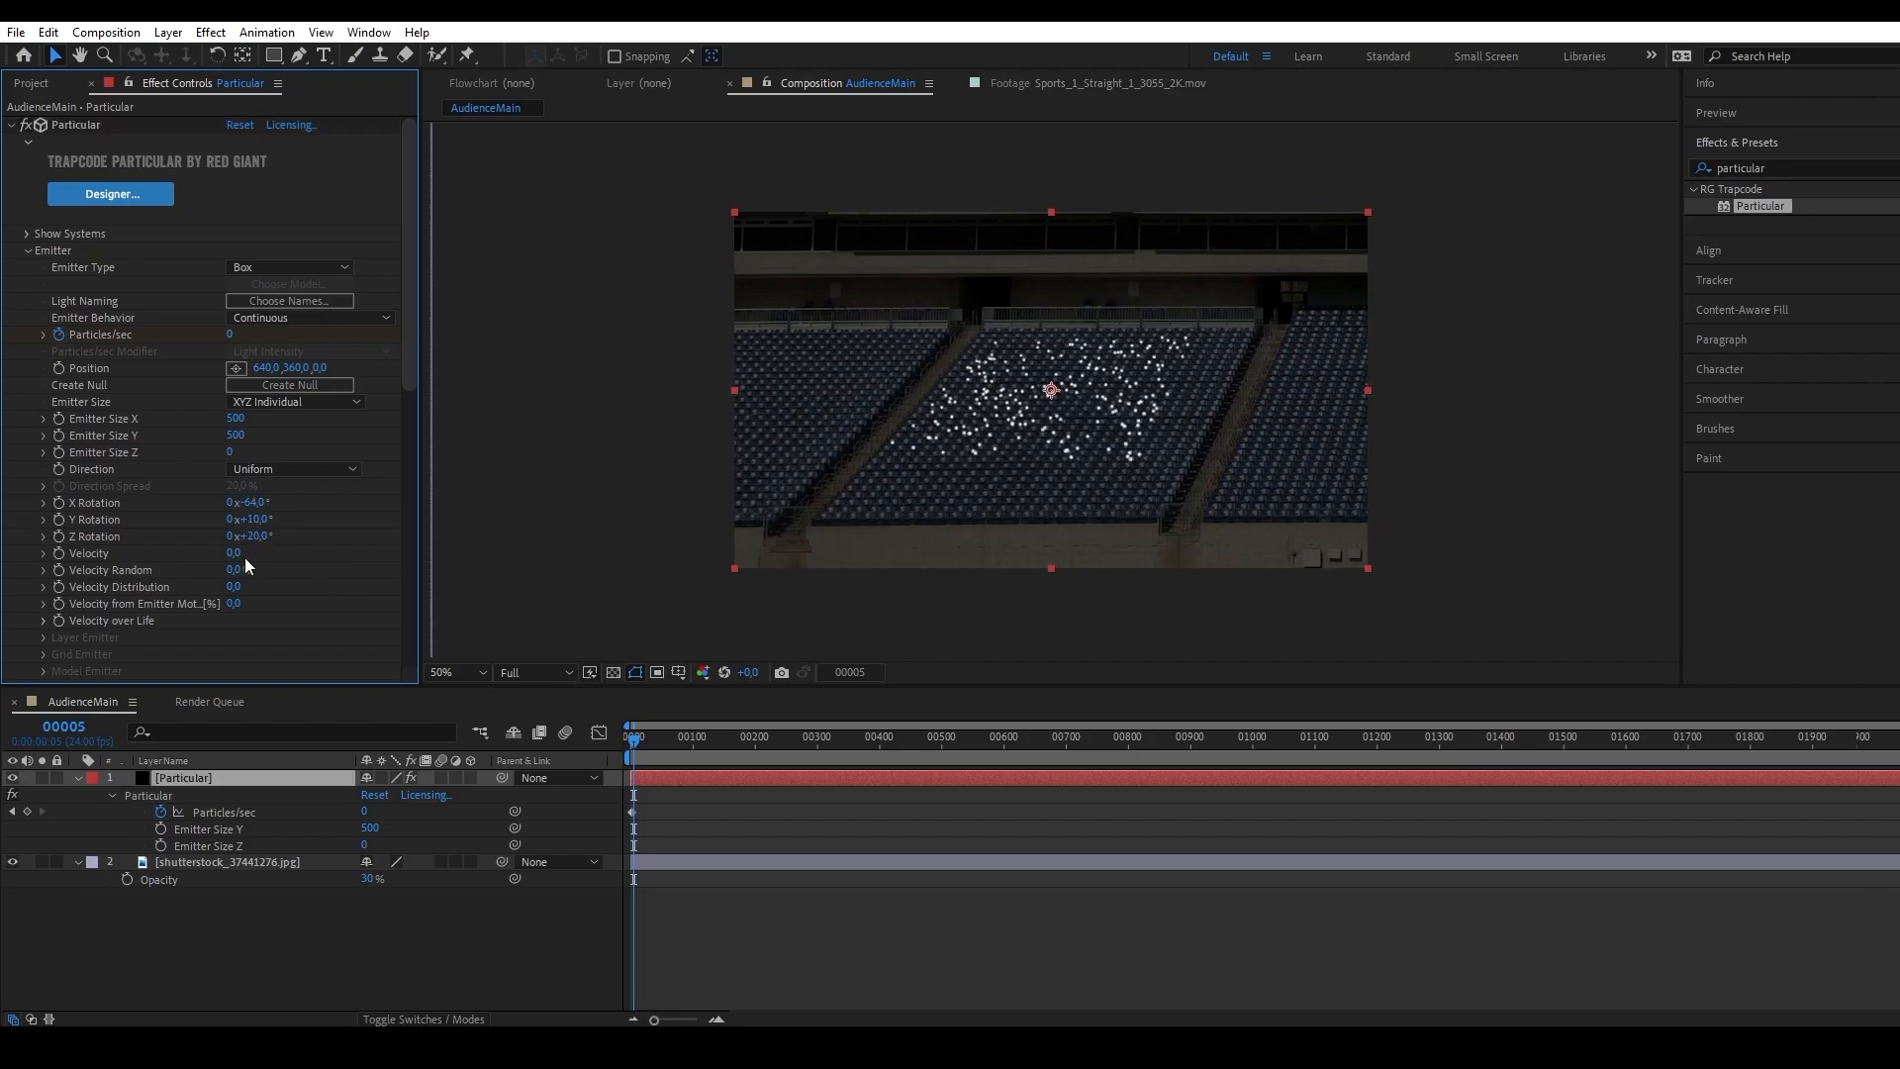
key("Return")
Enlarge the emitter to Emitter Size X 658 and Y 799, and shift its position to 670, 375 over the central seats.
left_click_drag(235, 417, 349, 388)
left_click_drag(234, 434, 461, 360)
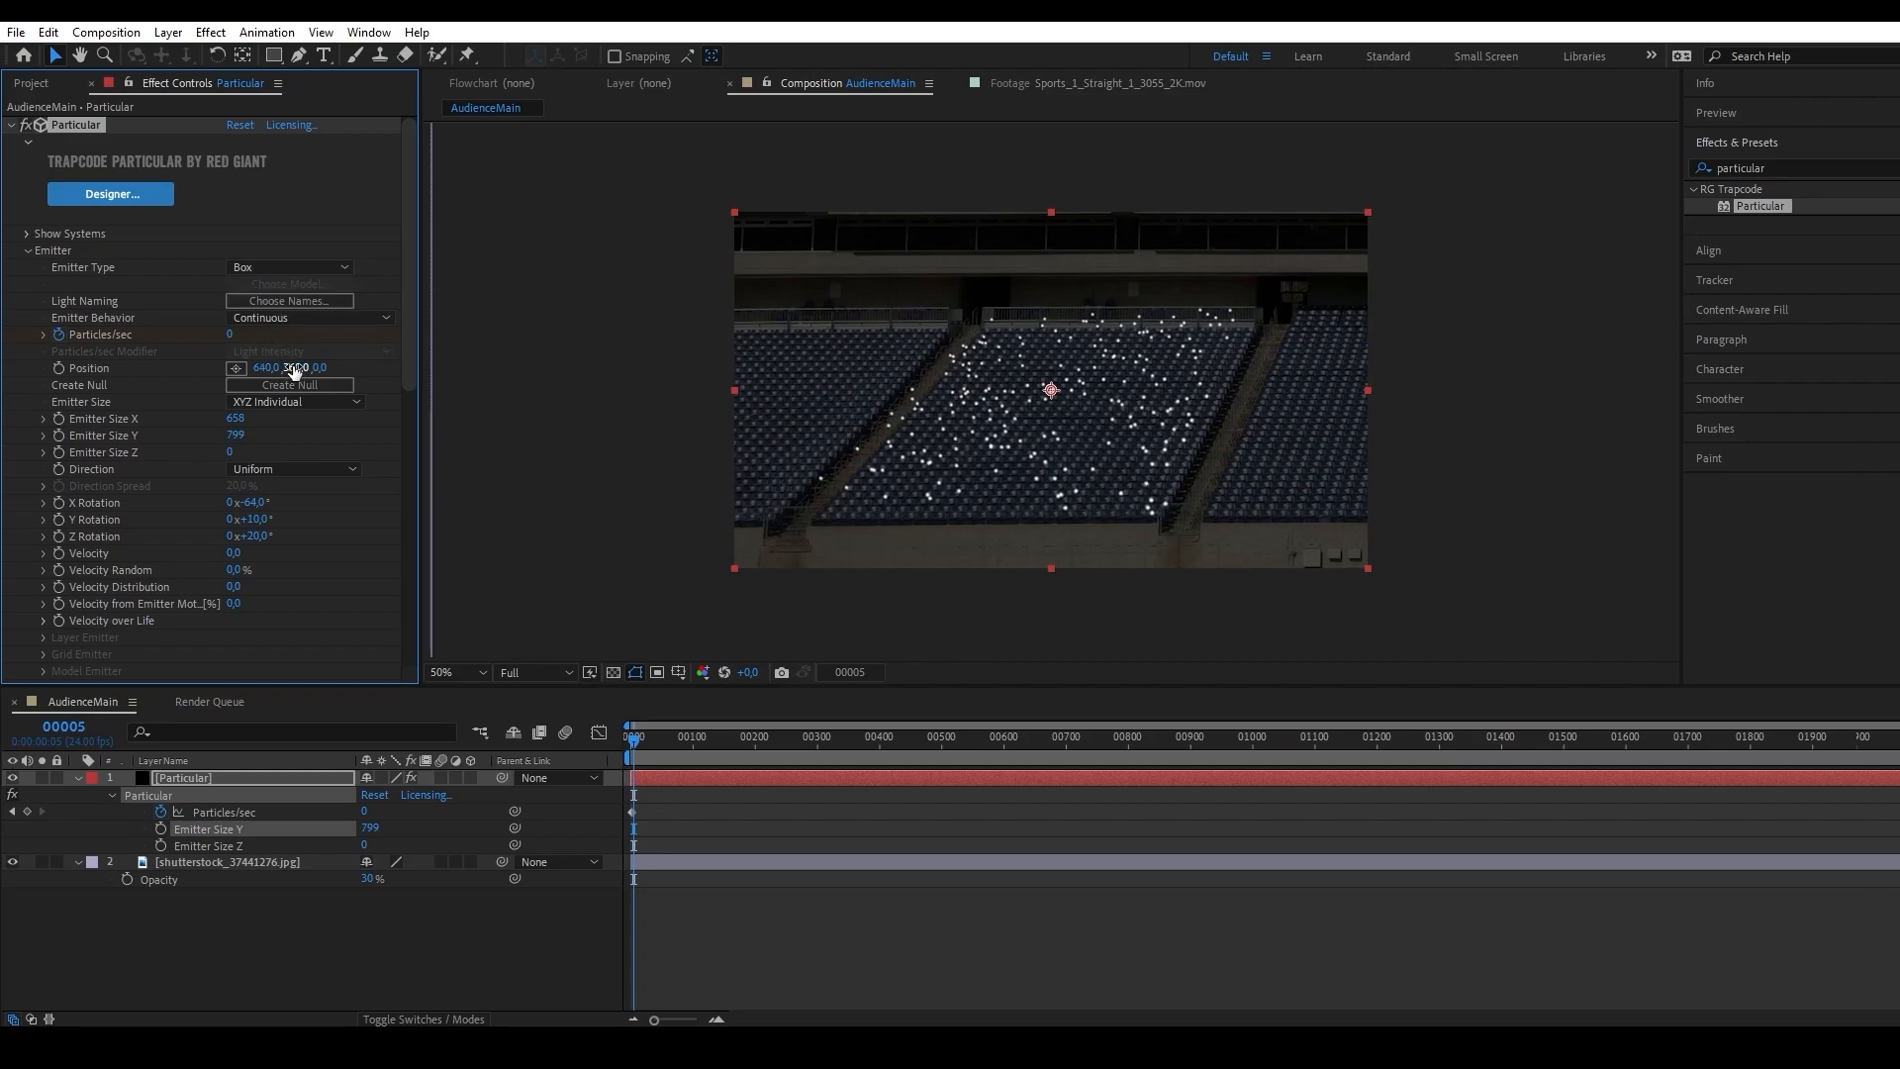
mouse_move(294, 367)
left_mouse_down()
mouse_move(312, 367)
mouse_move(285, 367)
left_mouse_up()
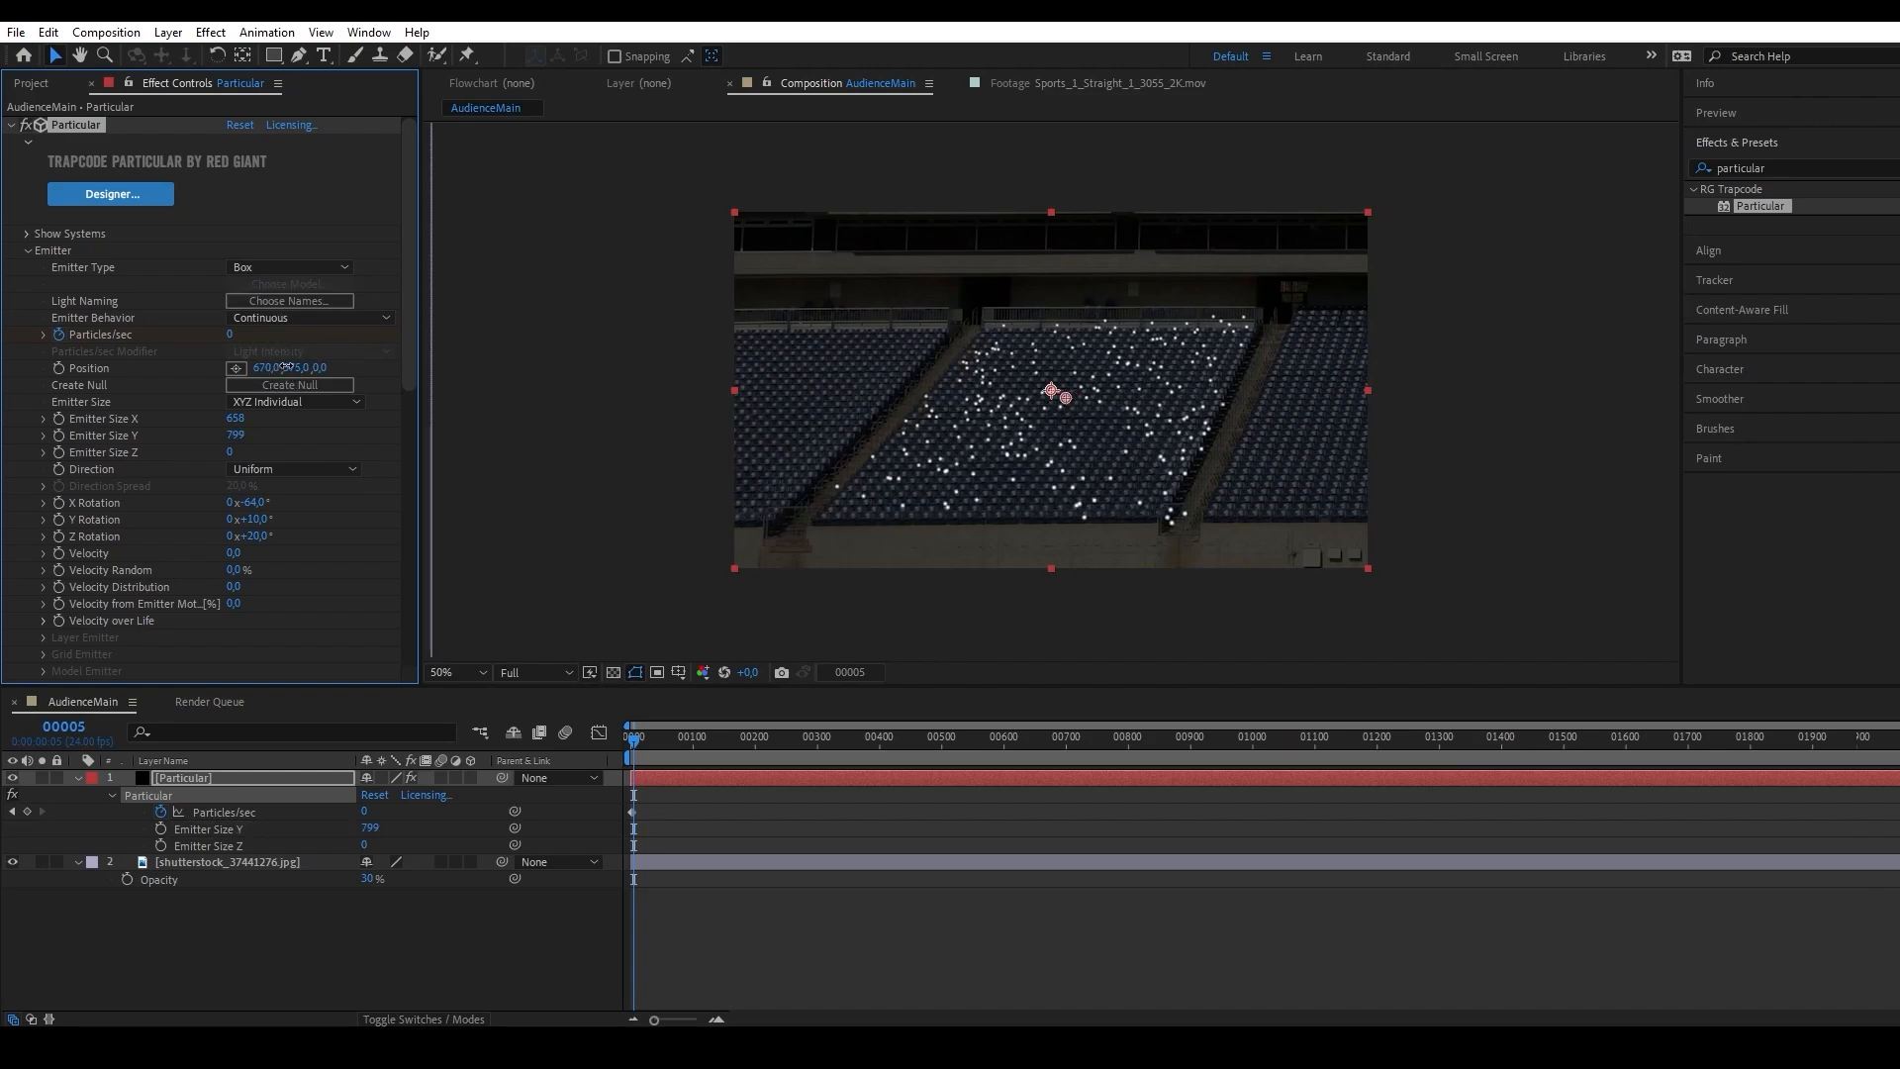
left_click(793, 810)
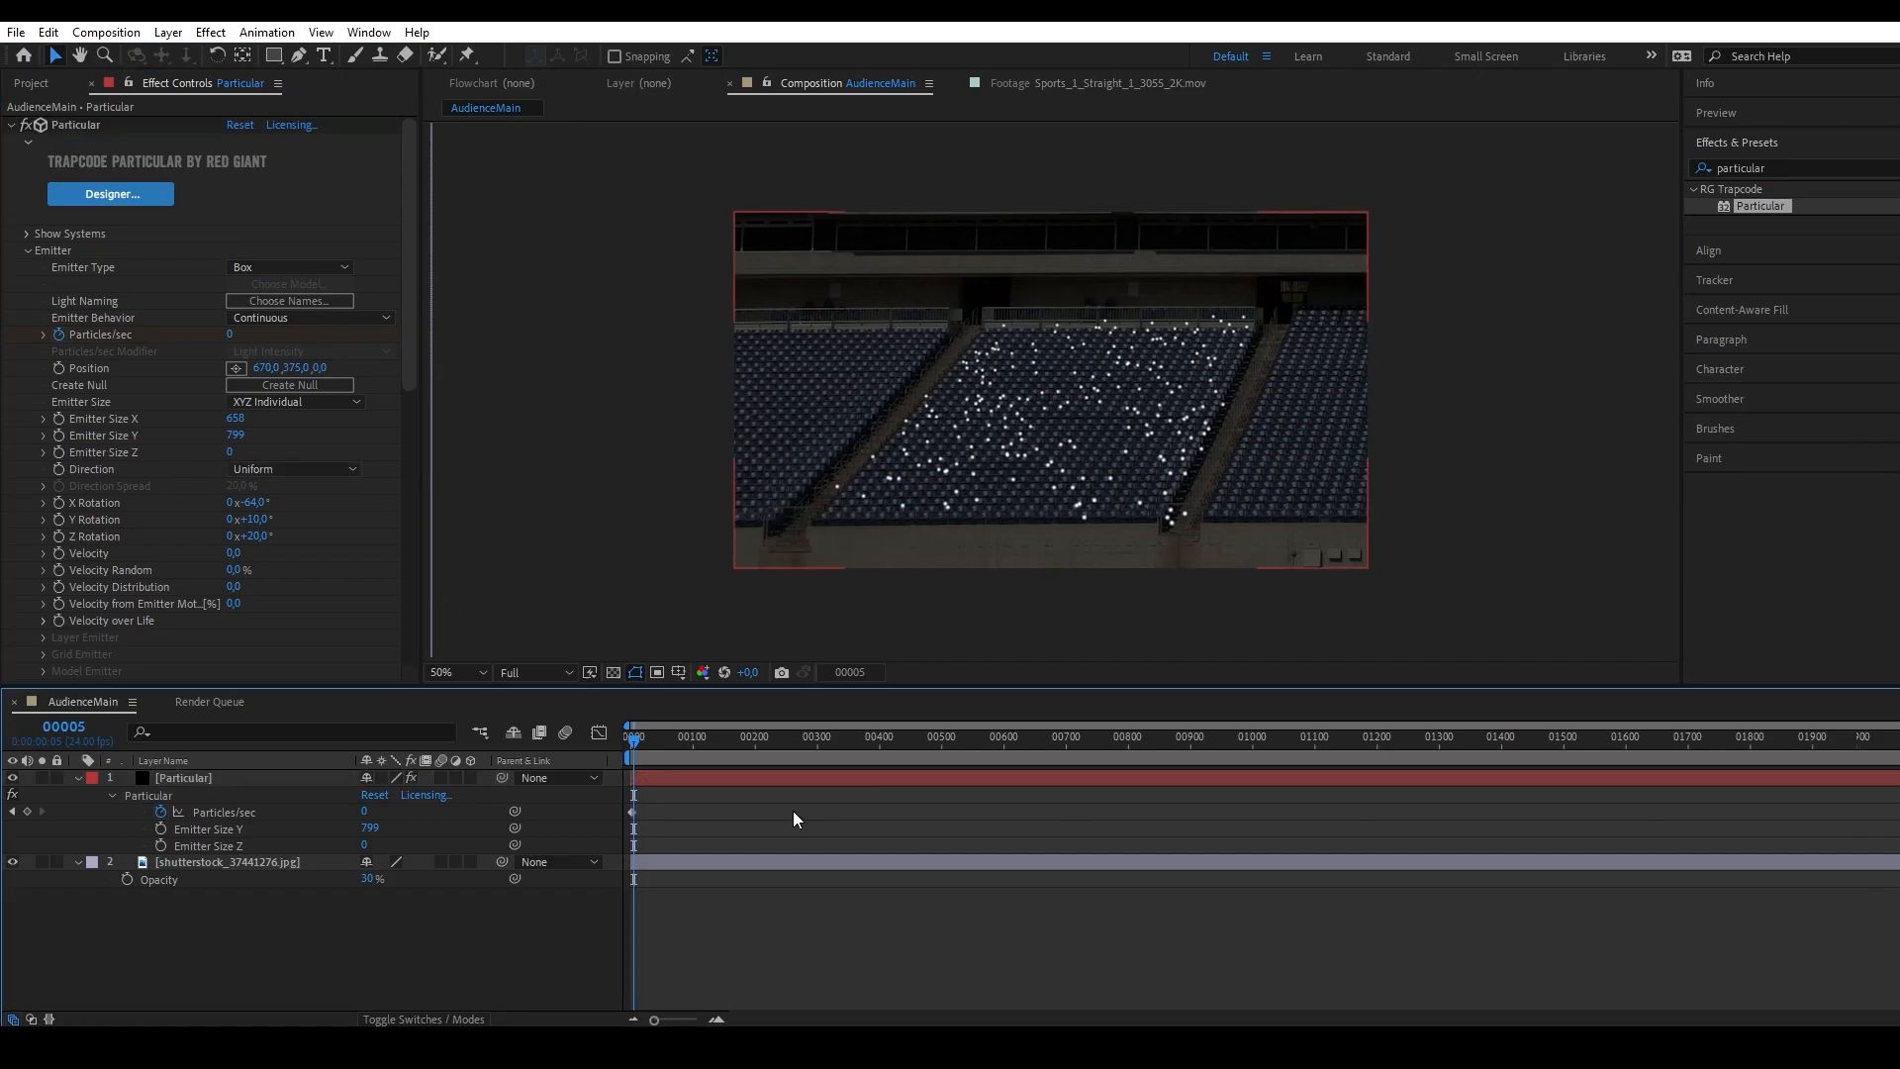
Change the Particular layer's Particle Type to Sprite.
left_click(202, 778)
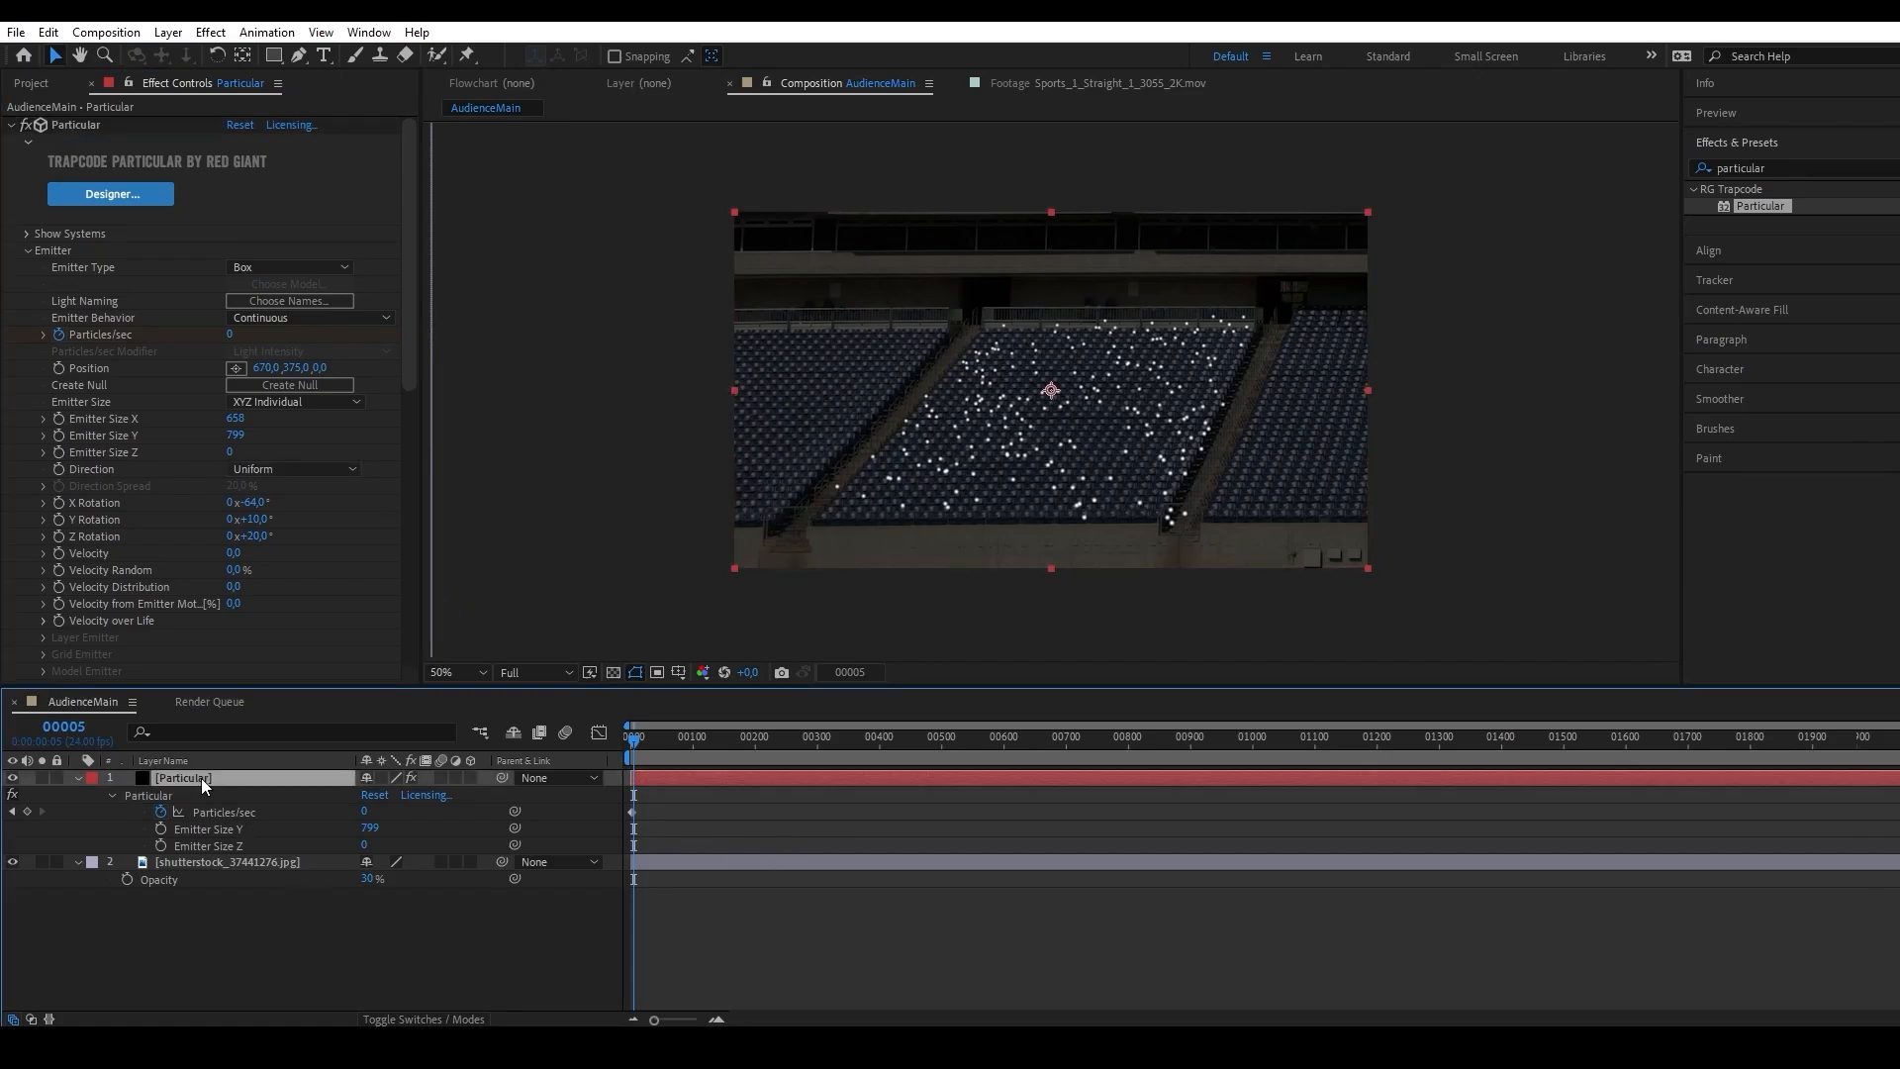
key("period")
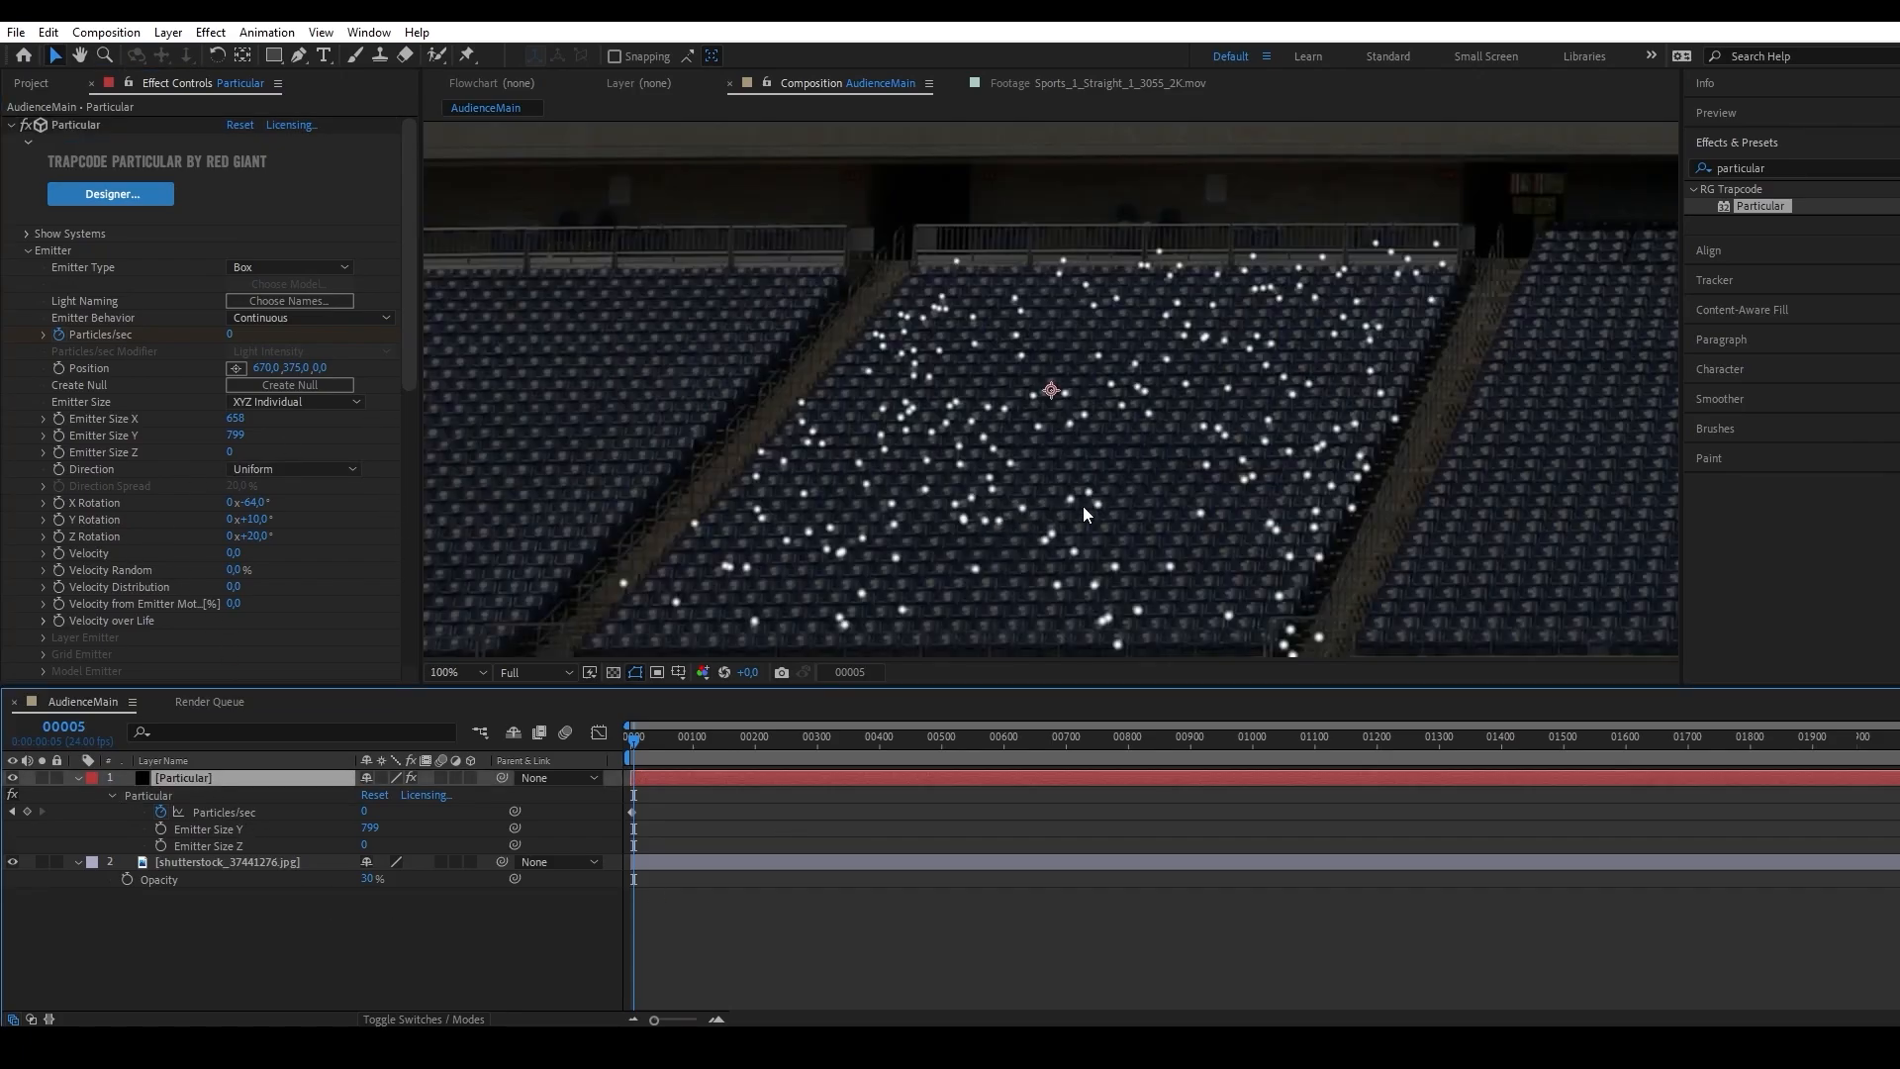
scroll(115, 560, "down", 10)
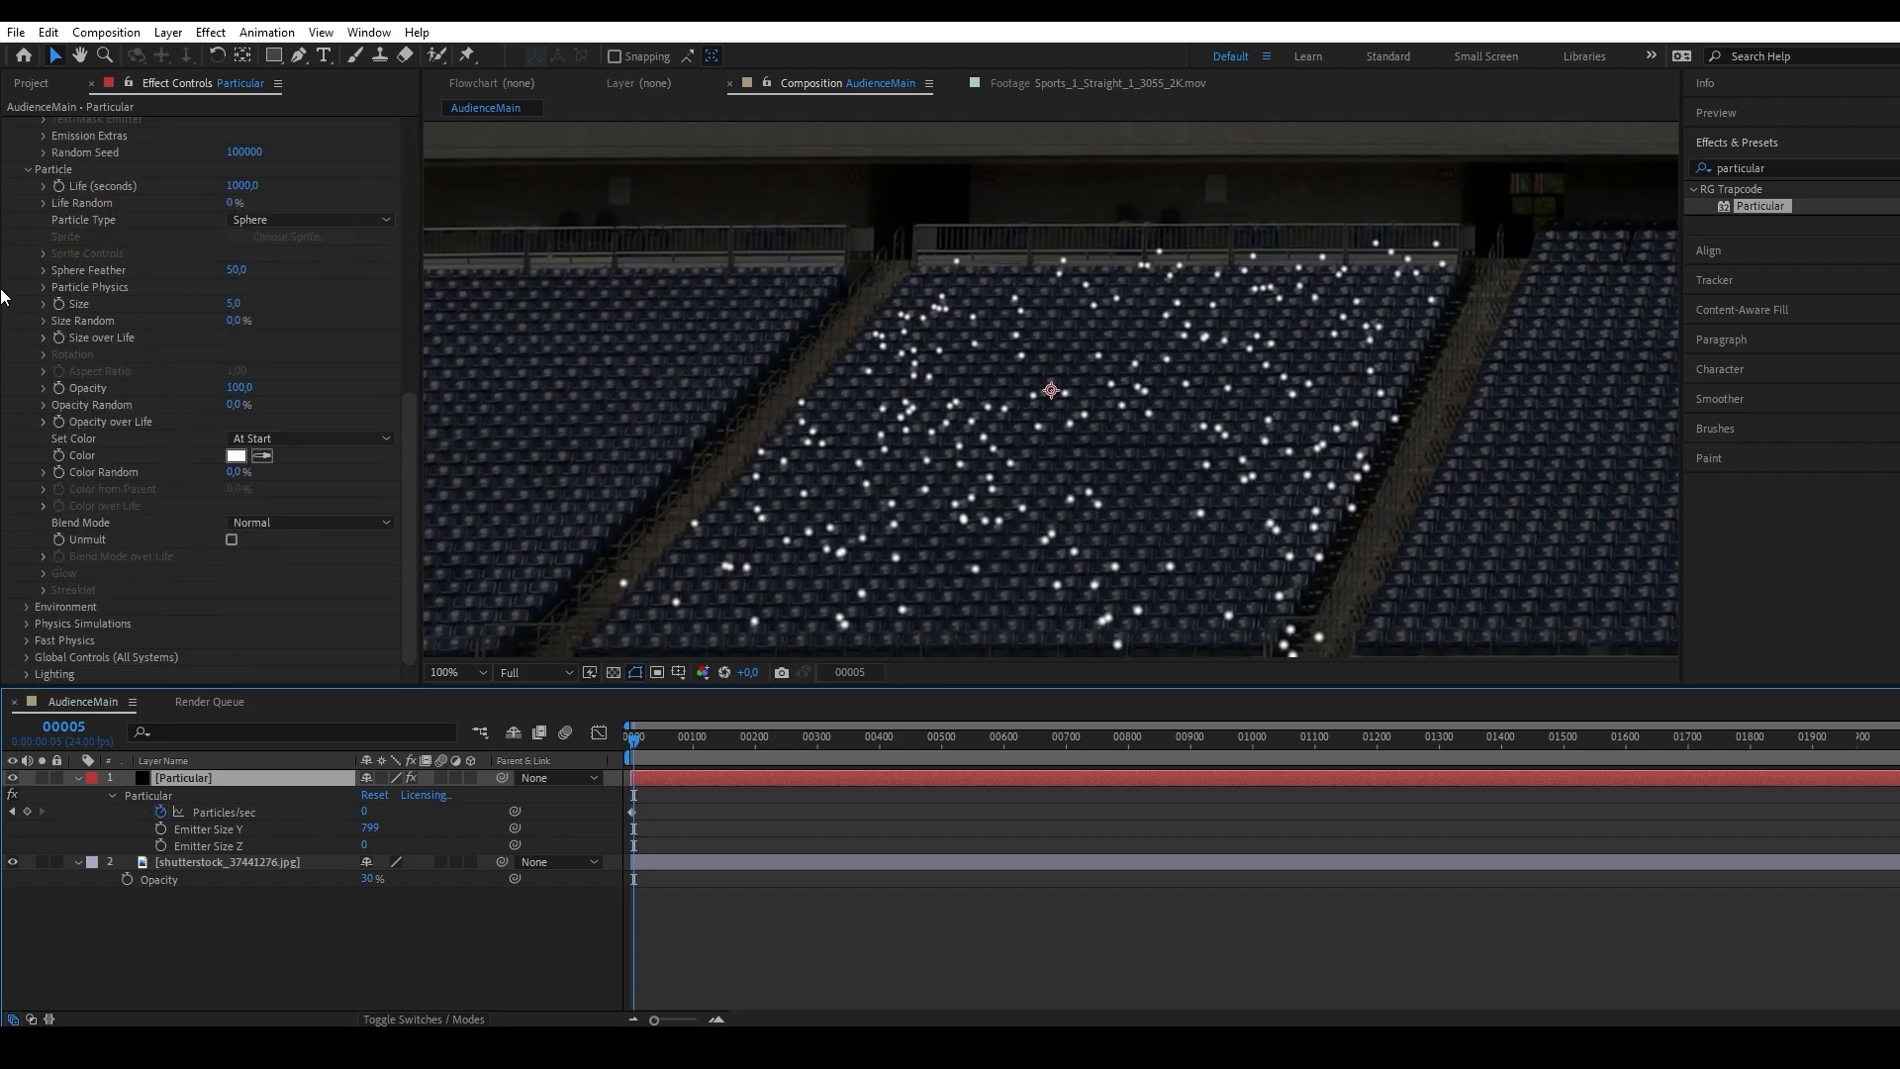
left_click(266, 219)
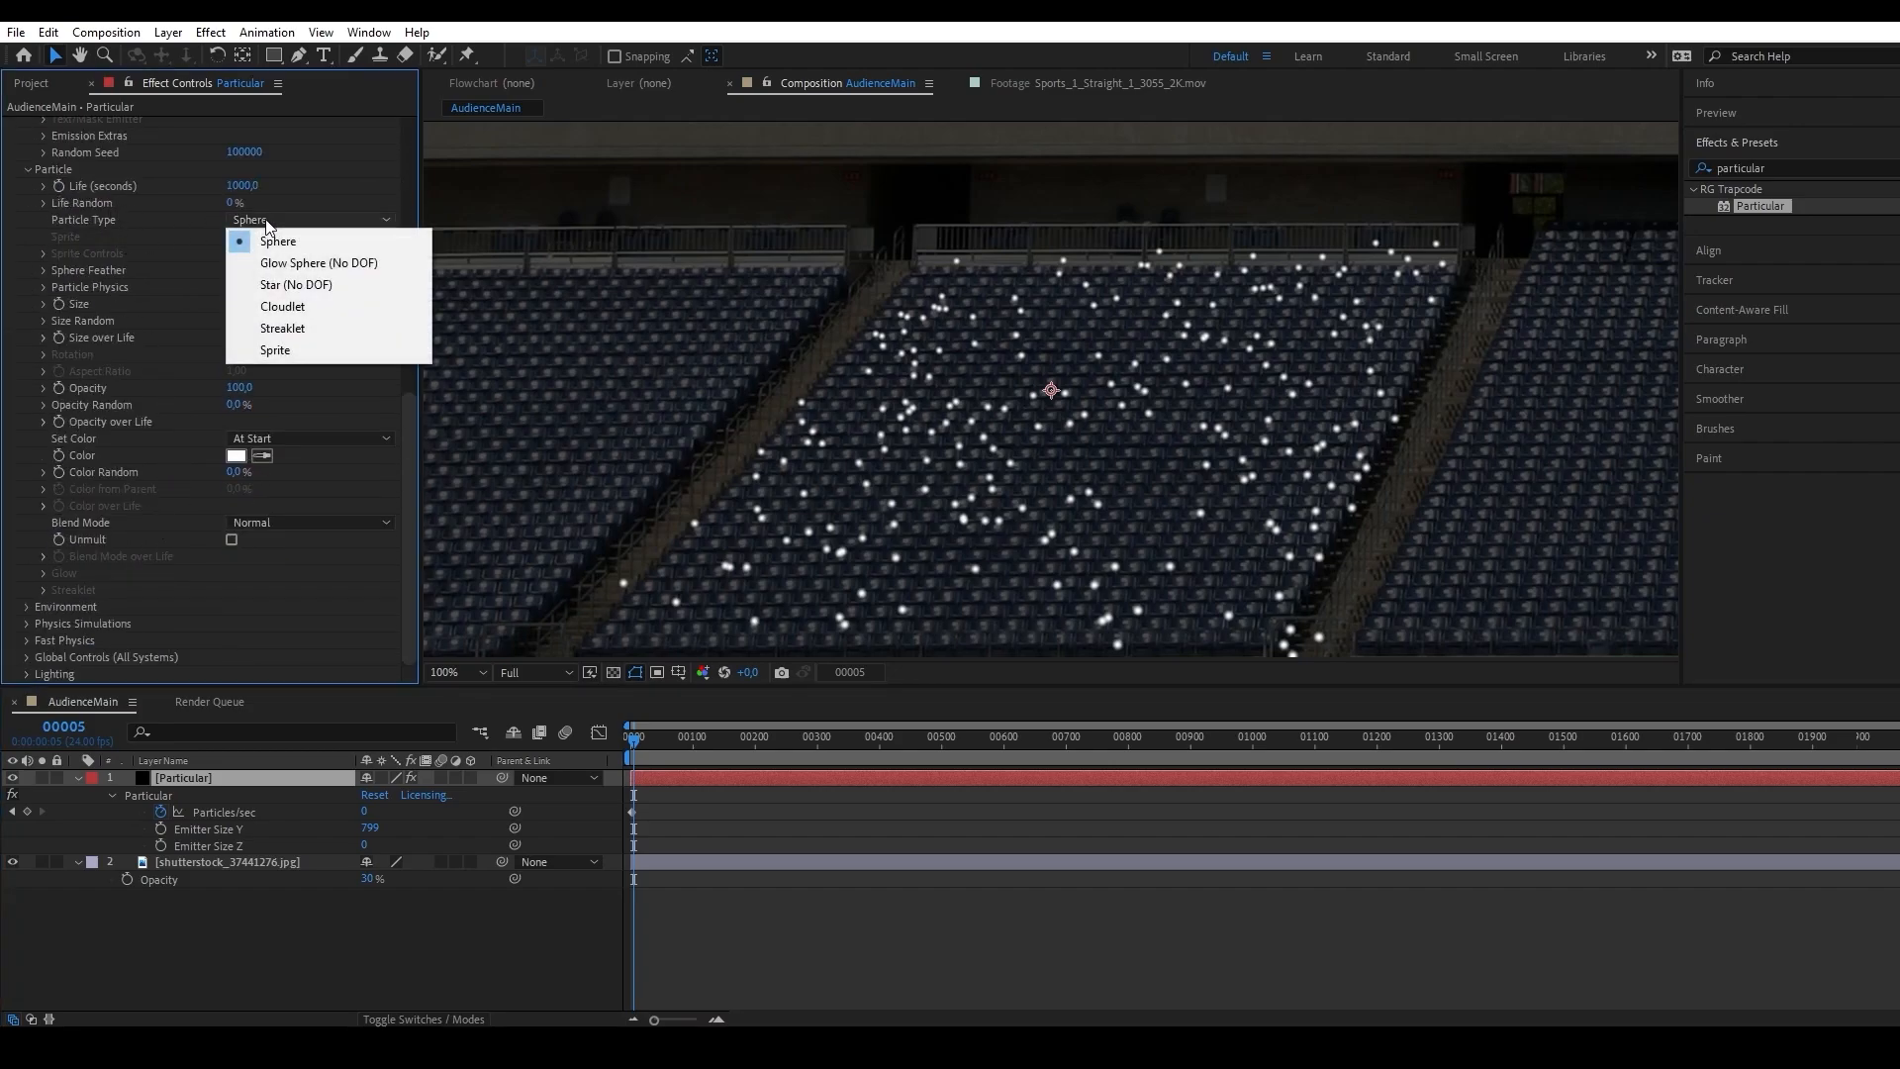
left_click(323, 349)
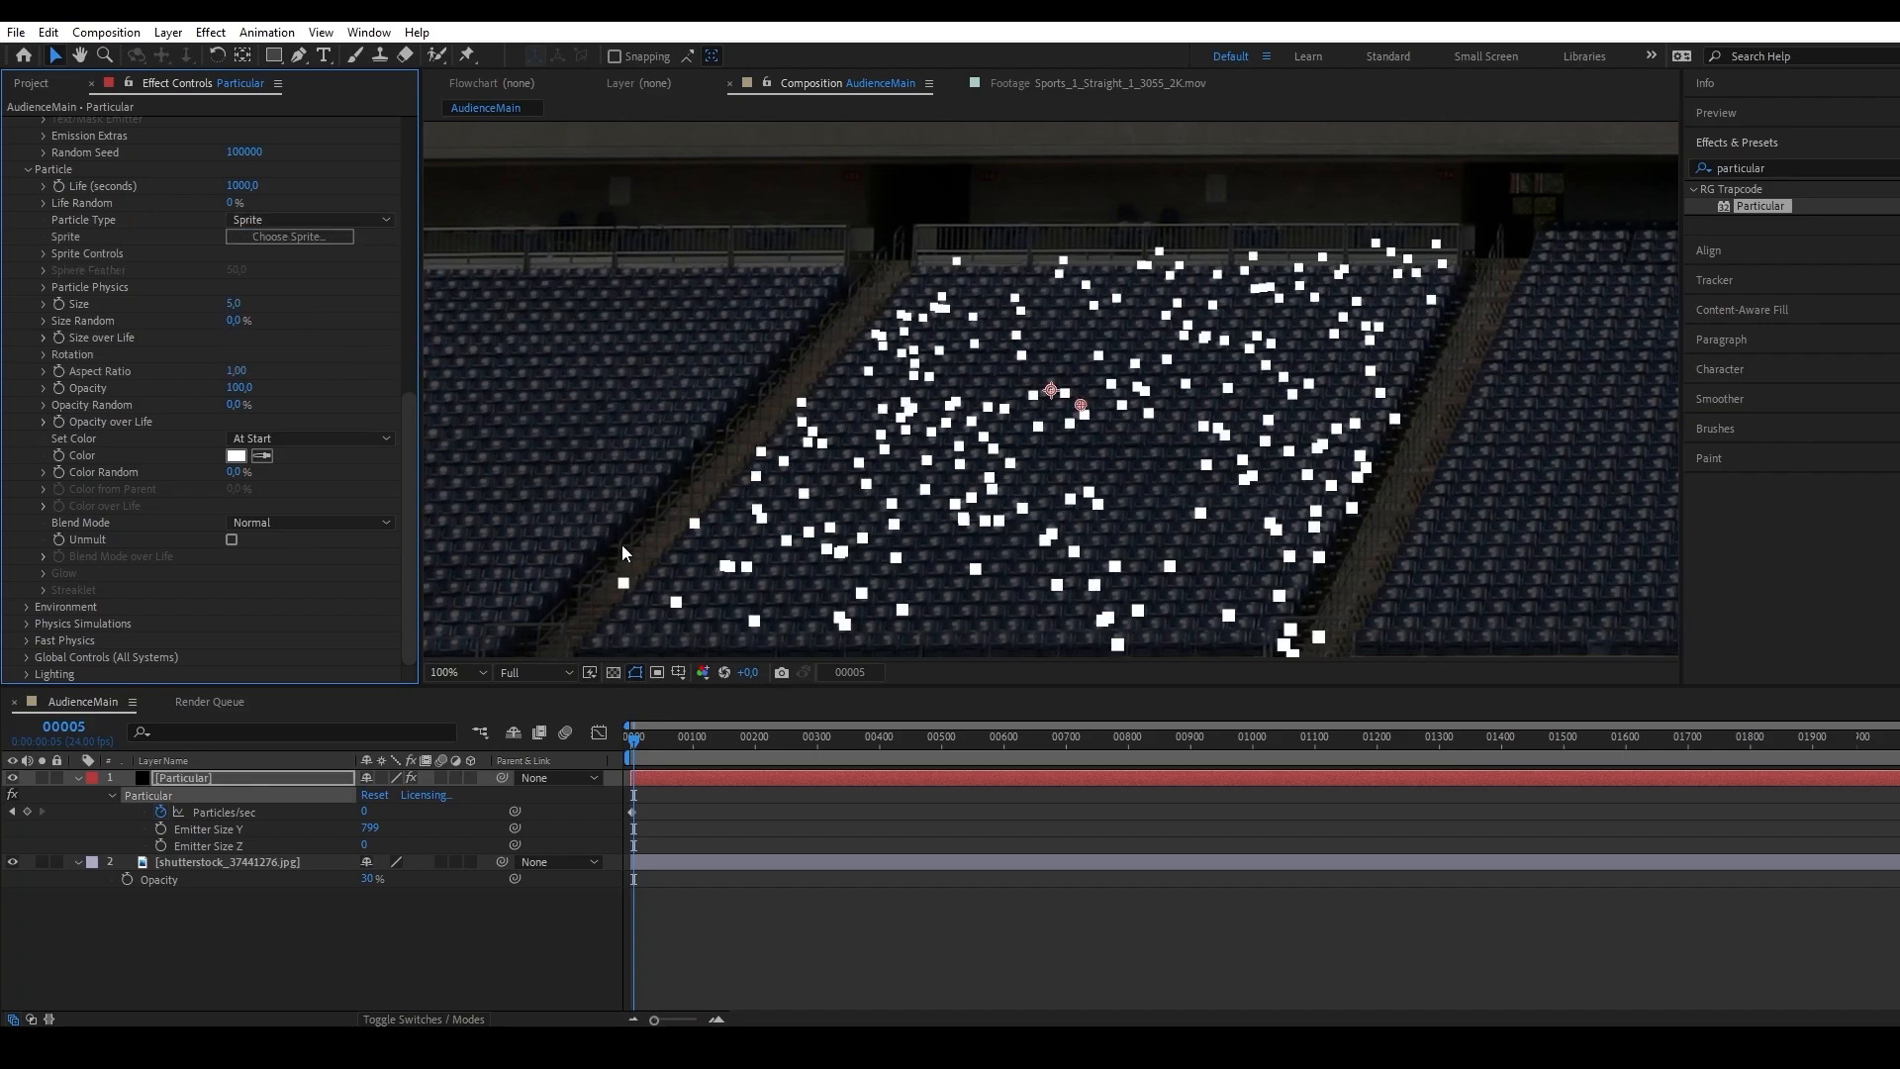
Expand the Sprite Controls and set the sprite Time Sampling to Split Clip - Loop.
left_click(43, 253)
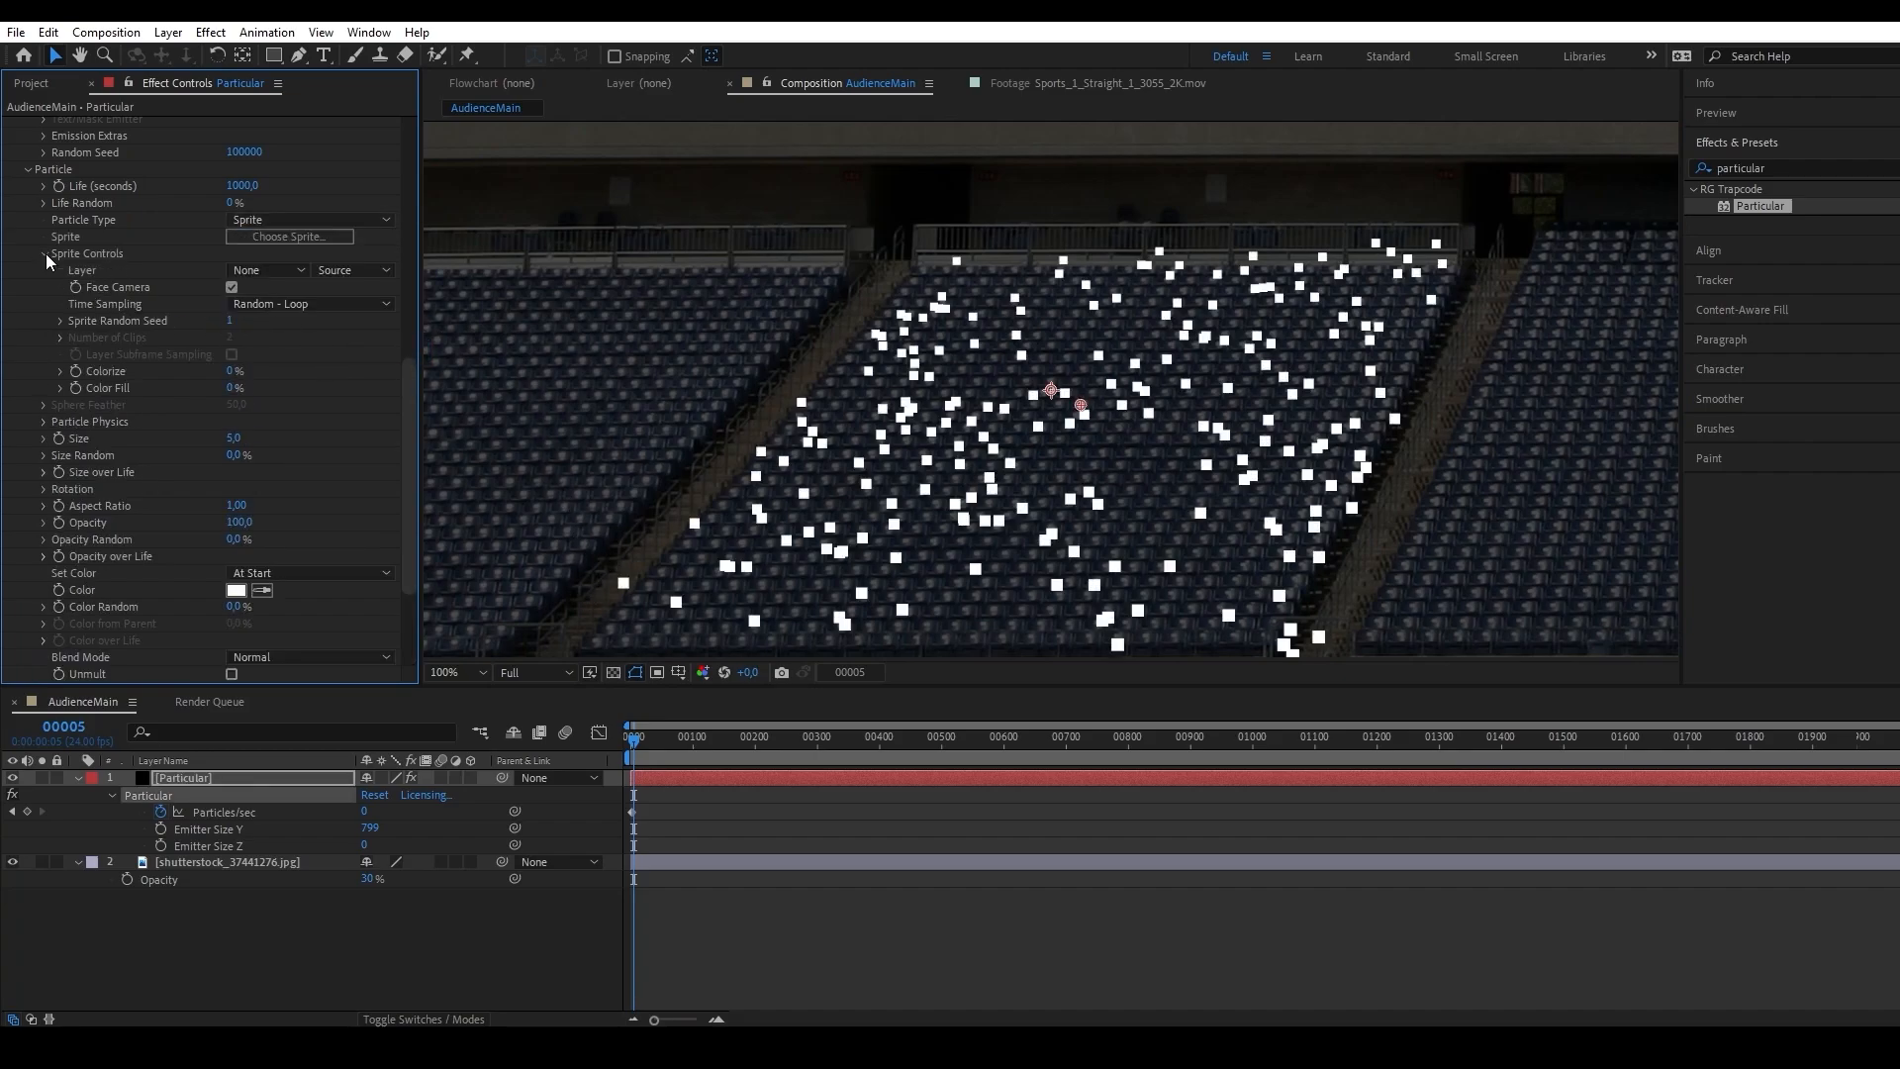
left_click(243, 272)
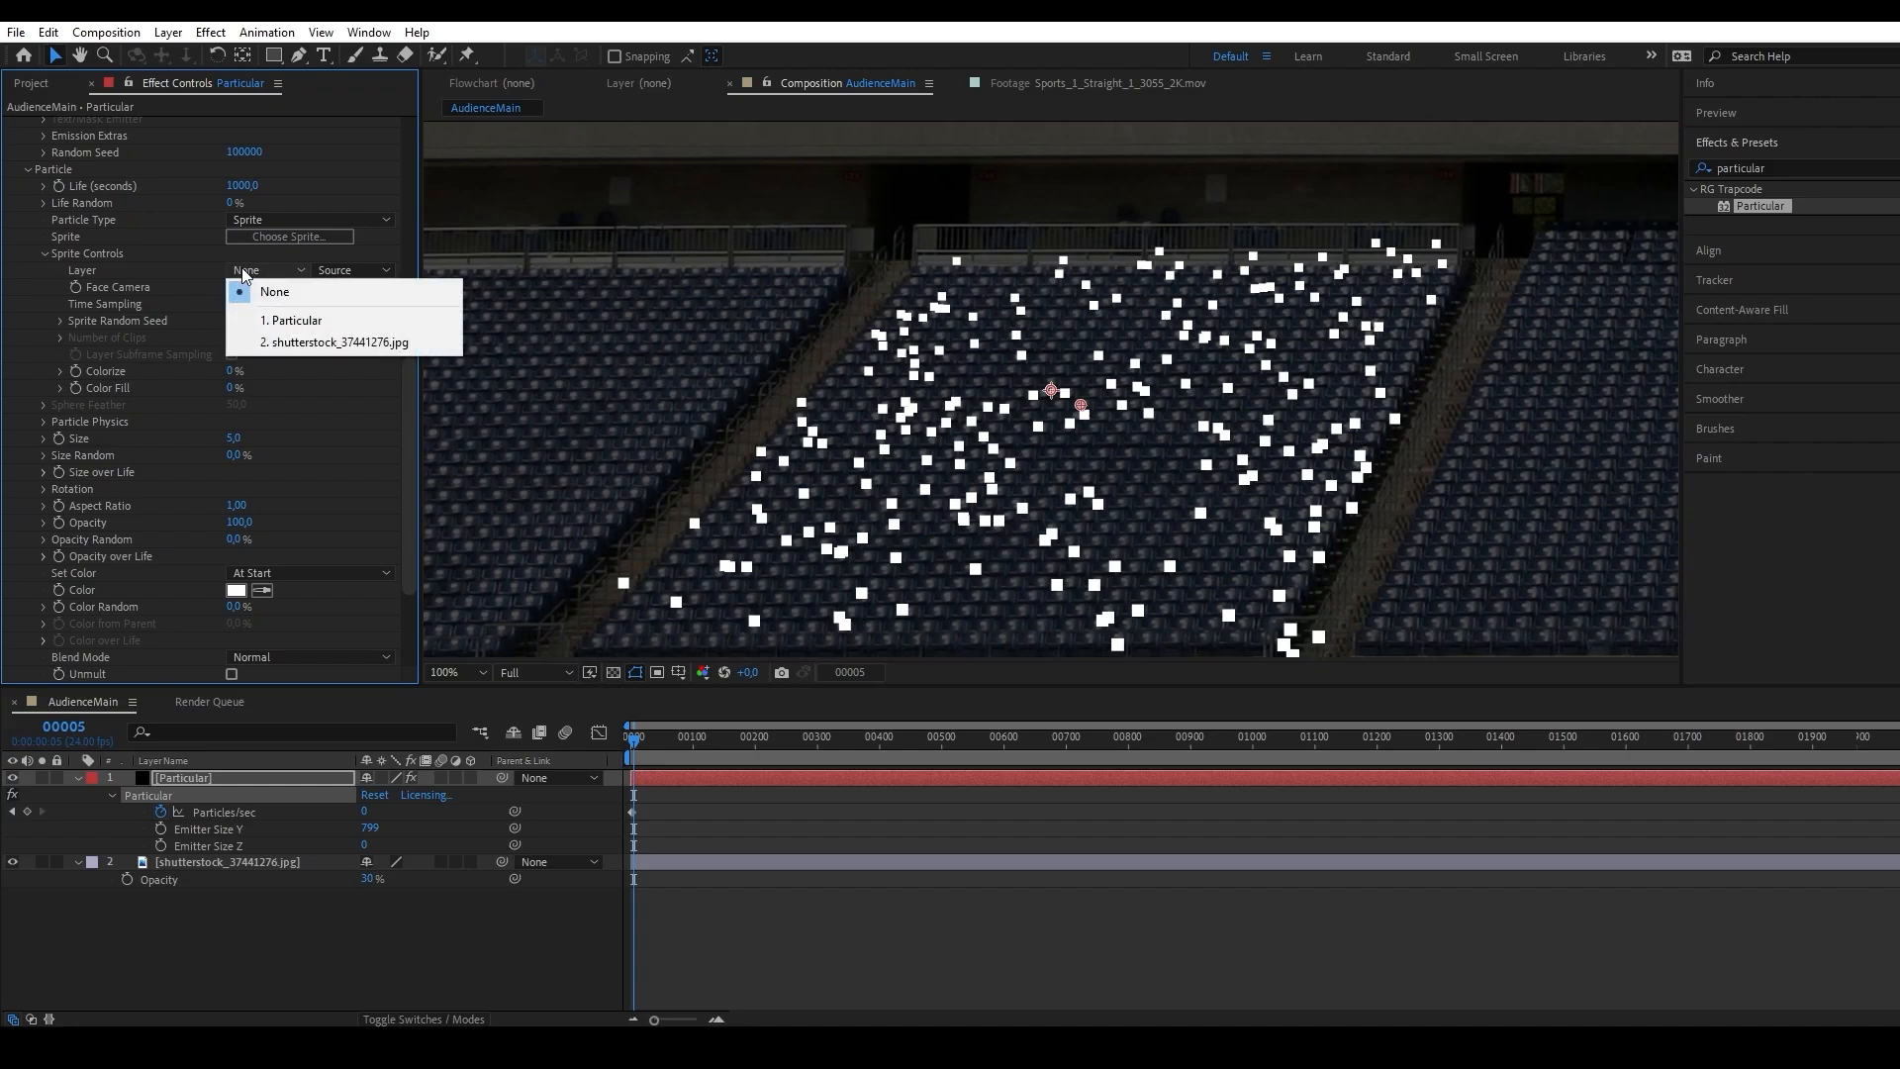
left_click(189, 268)
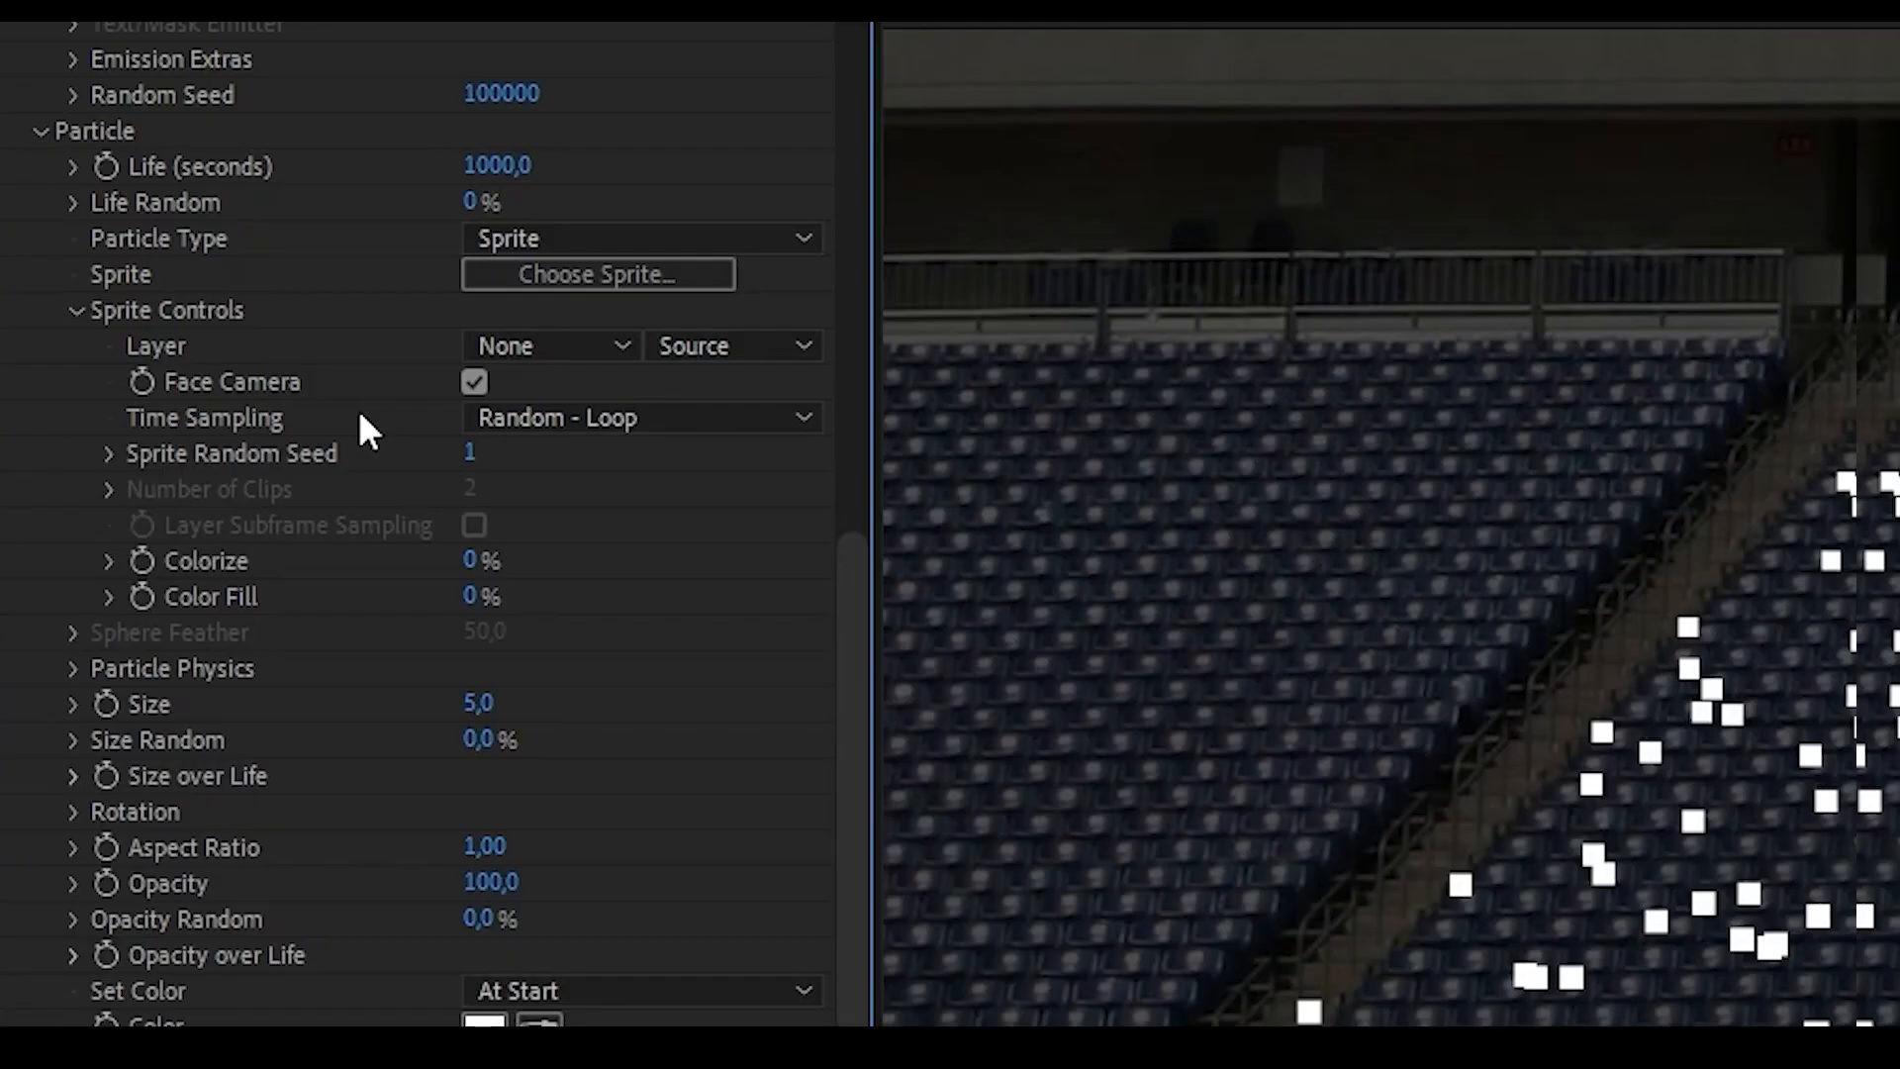
left_click(480, 416)
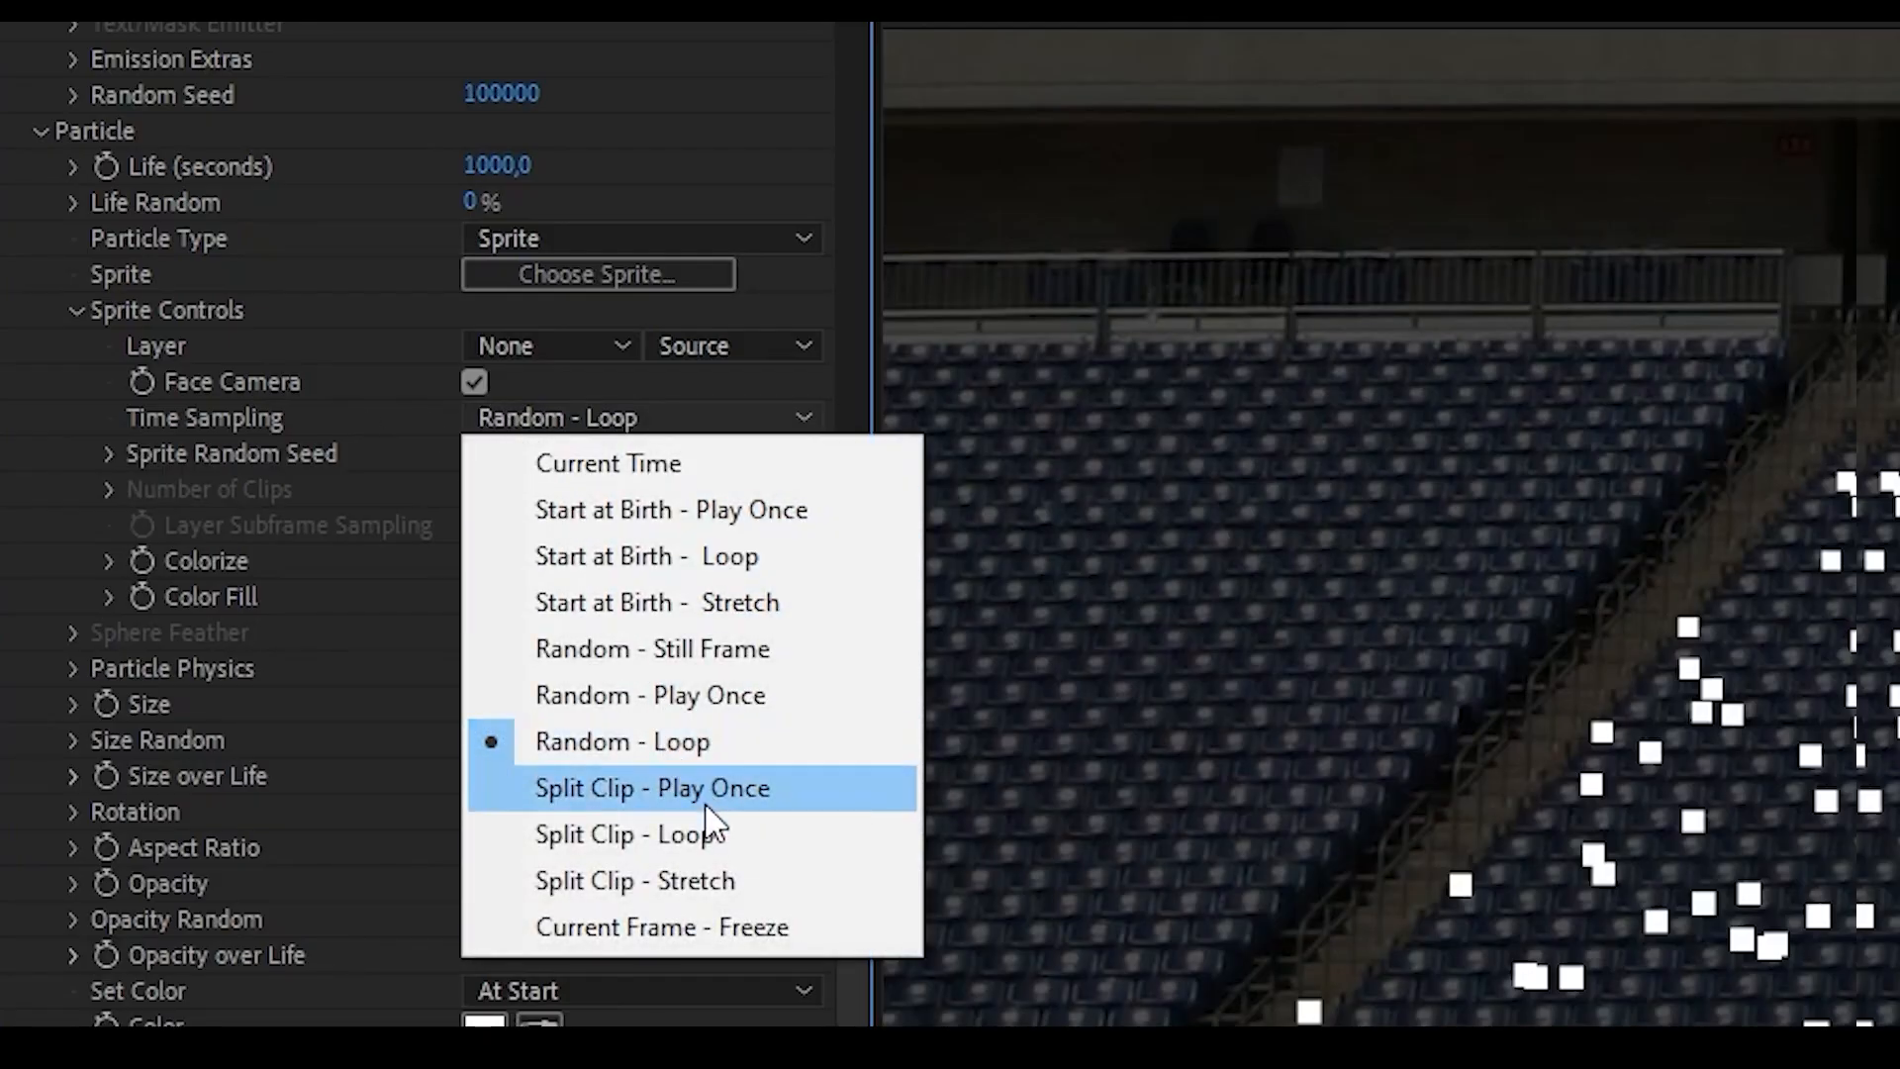
left_click(763, 837)
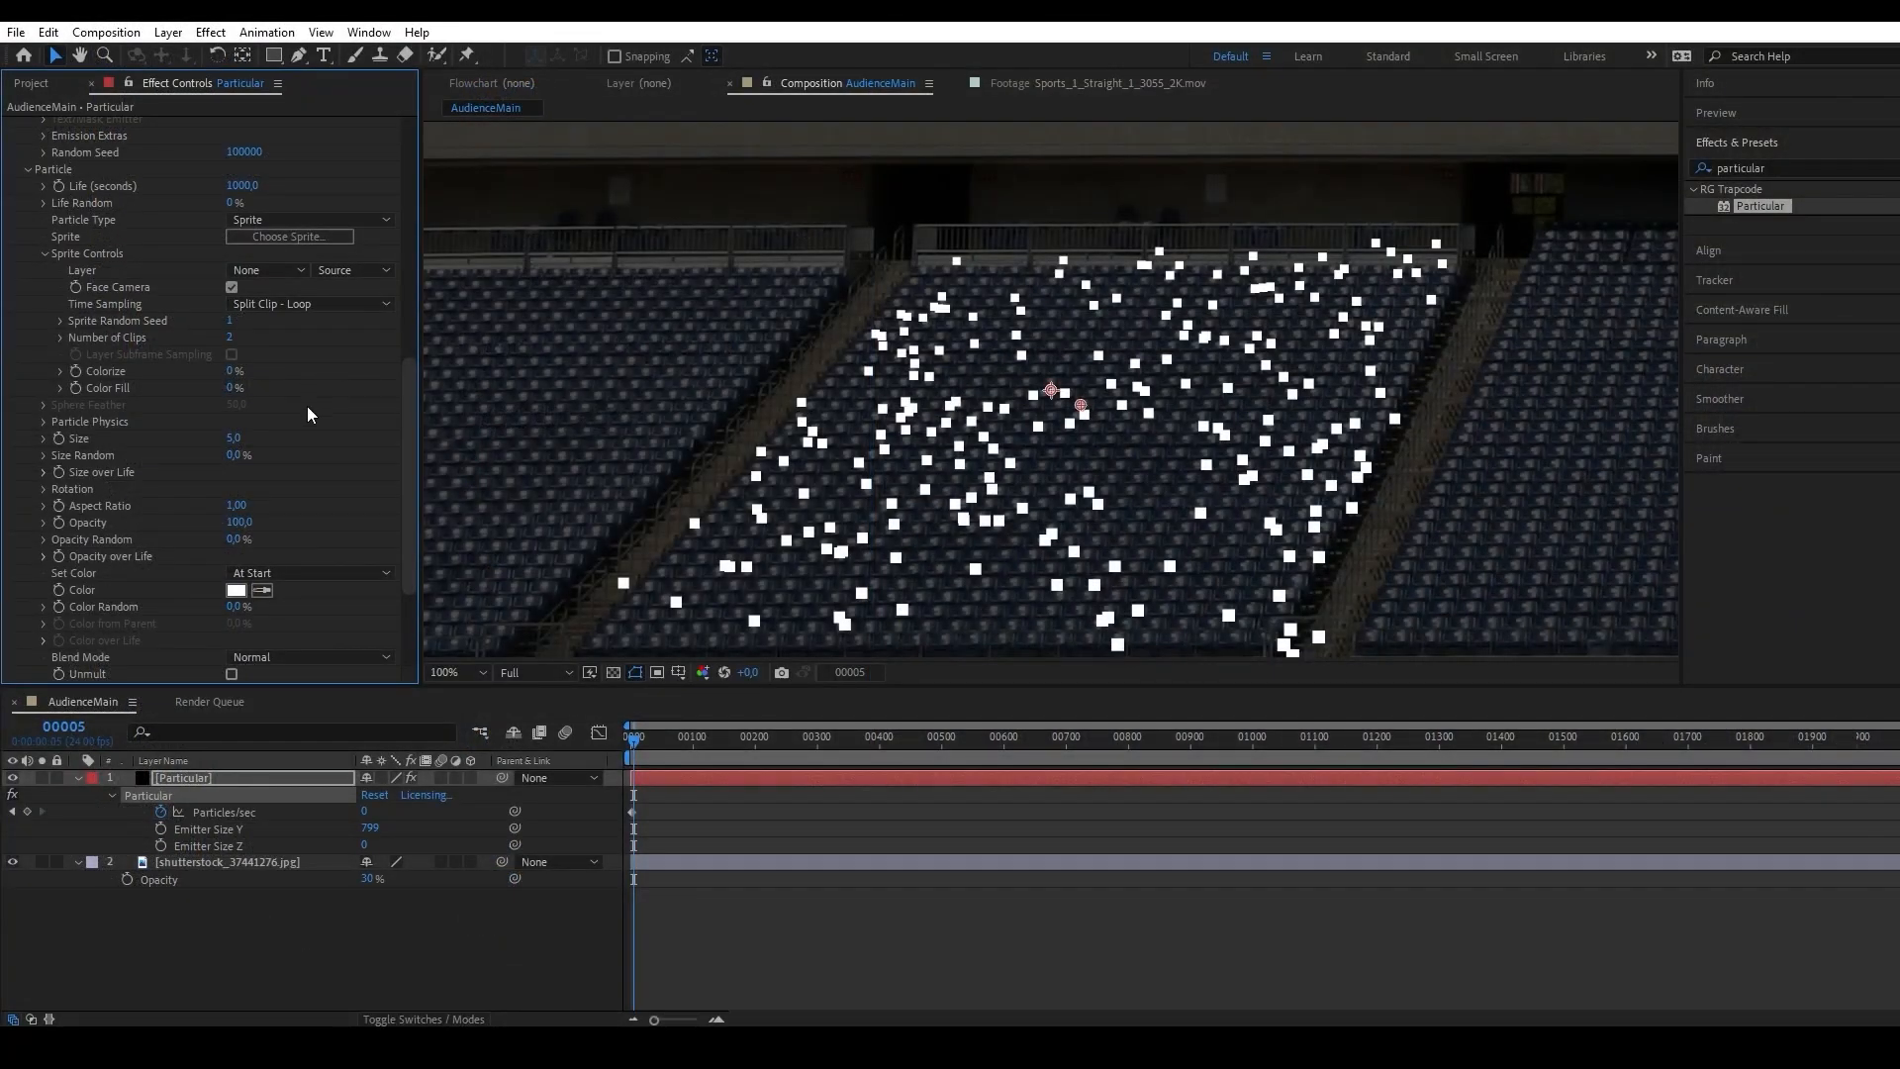
scroll(323, 427, "up", 5)
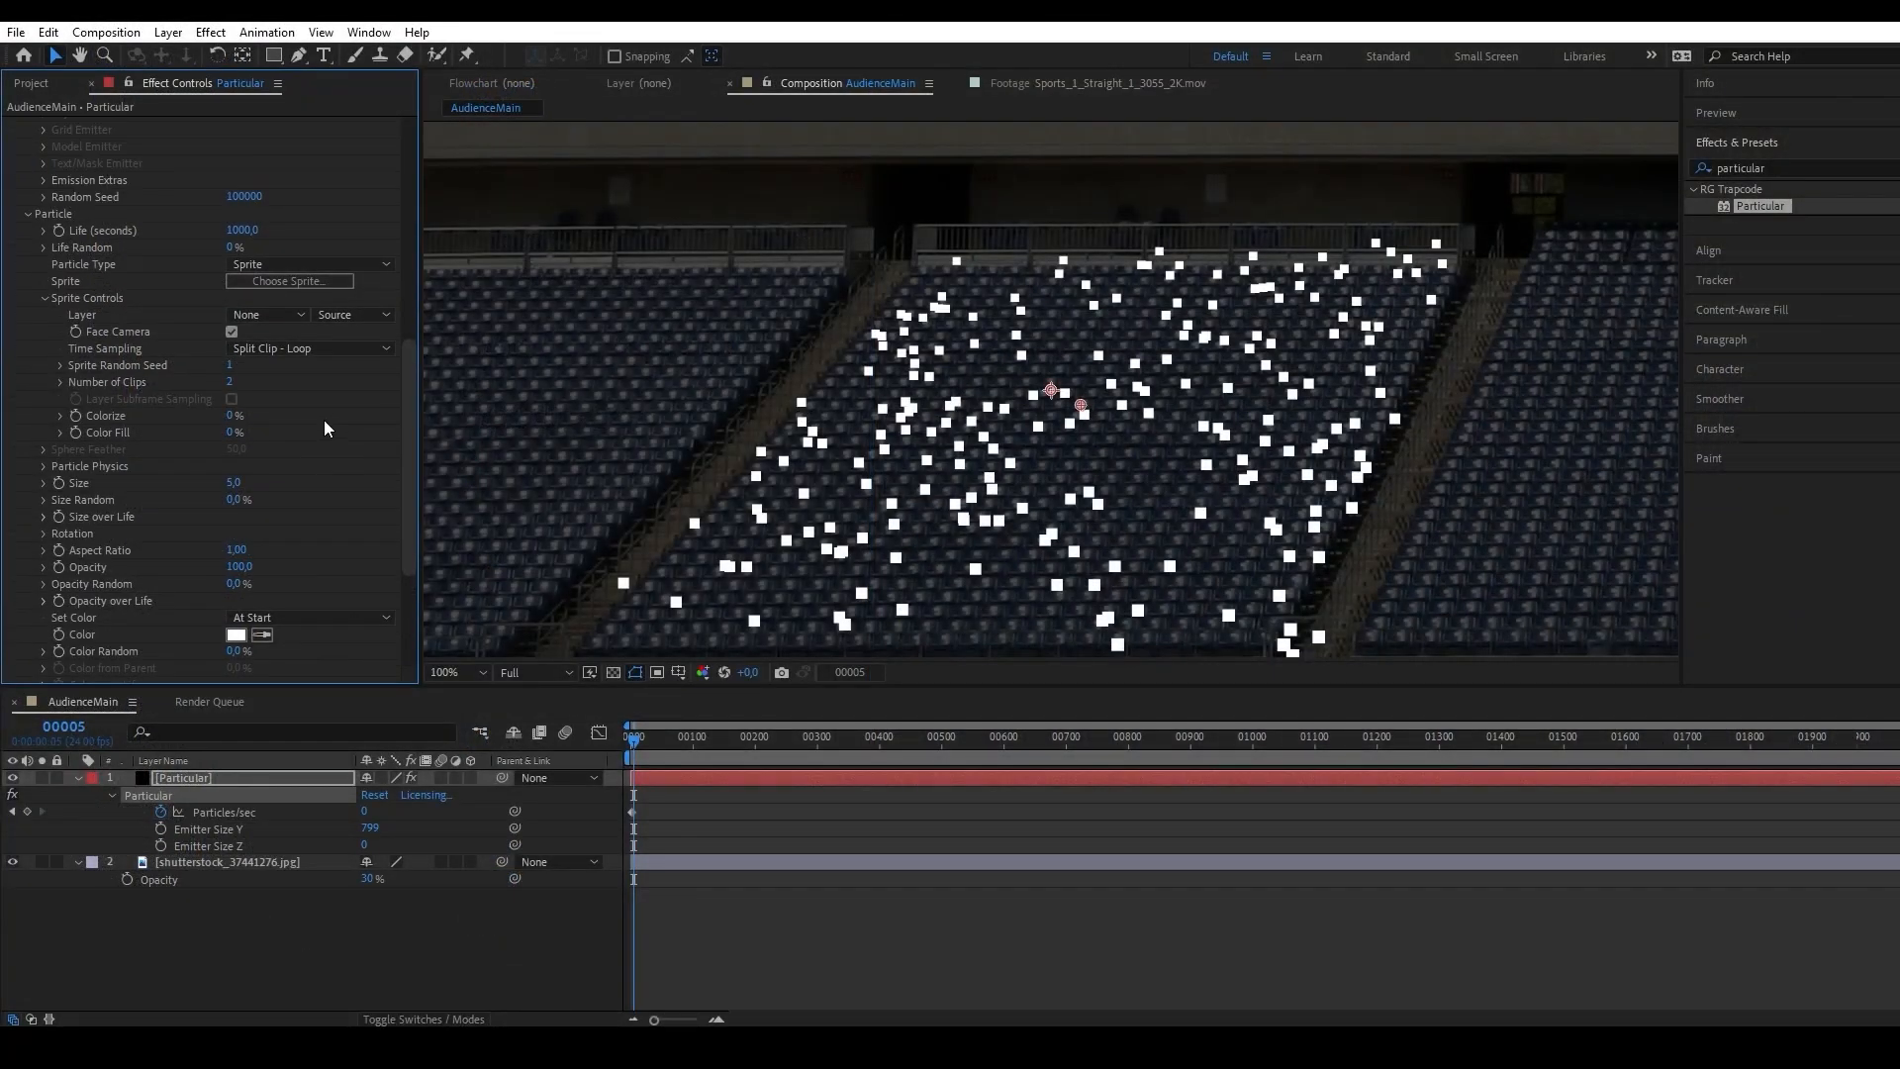
Create a new 350 × 350 px composition named crowds.
left_click(31, 83)
left_click(63, 674)
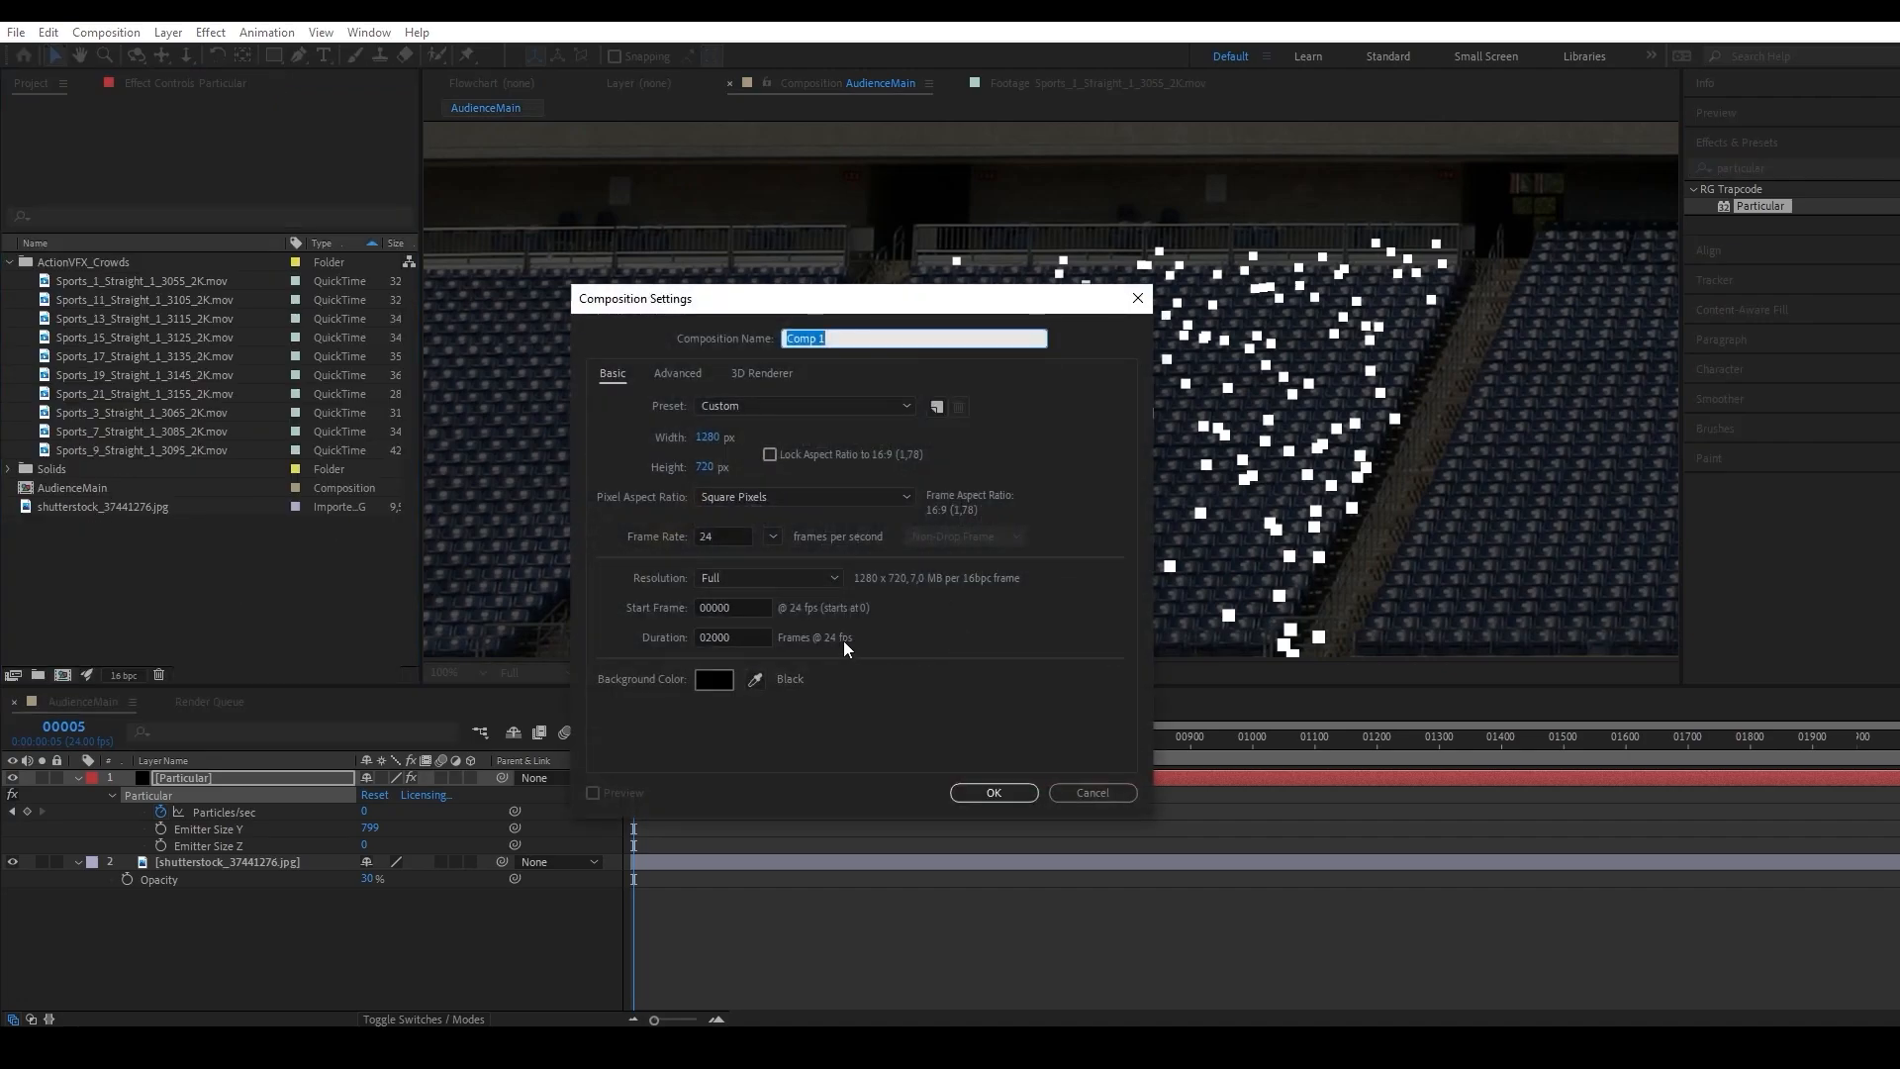
key("Tab")
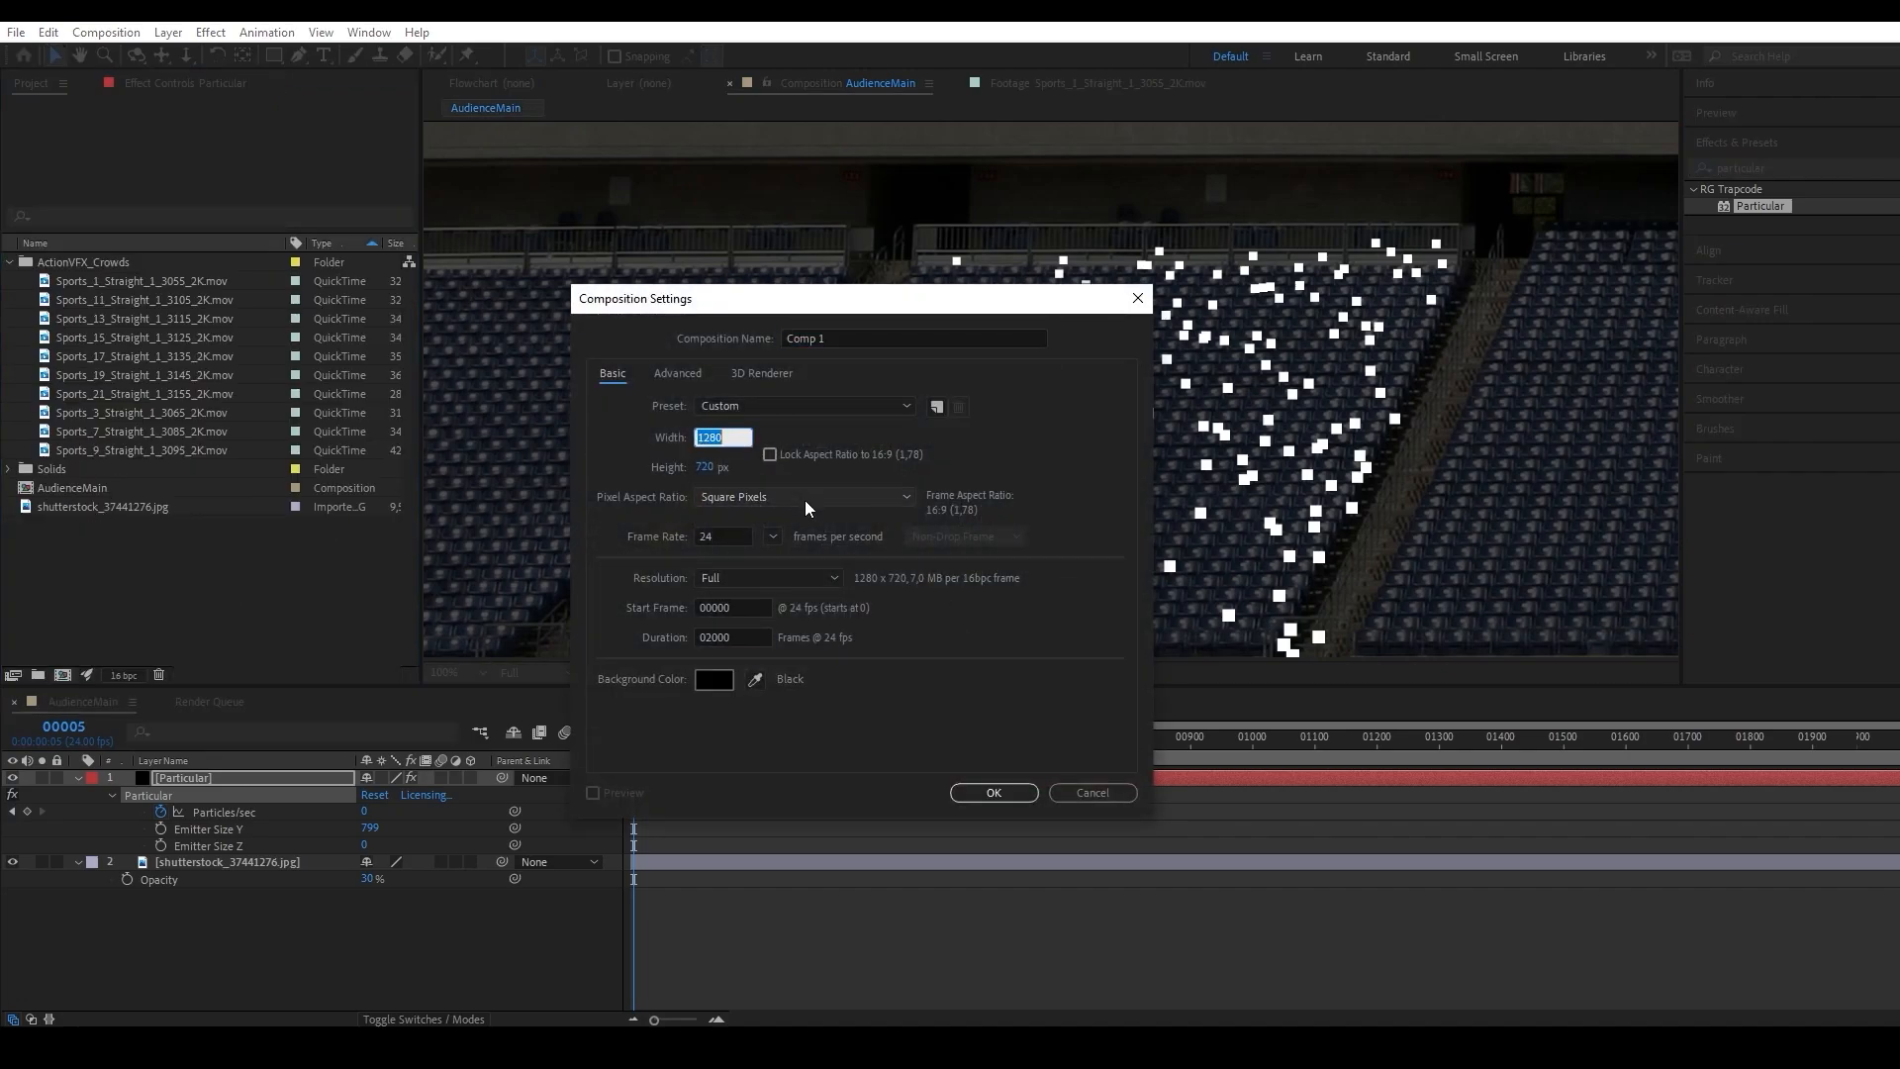
type("350")
key("Tab")
type("350")
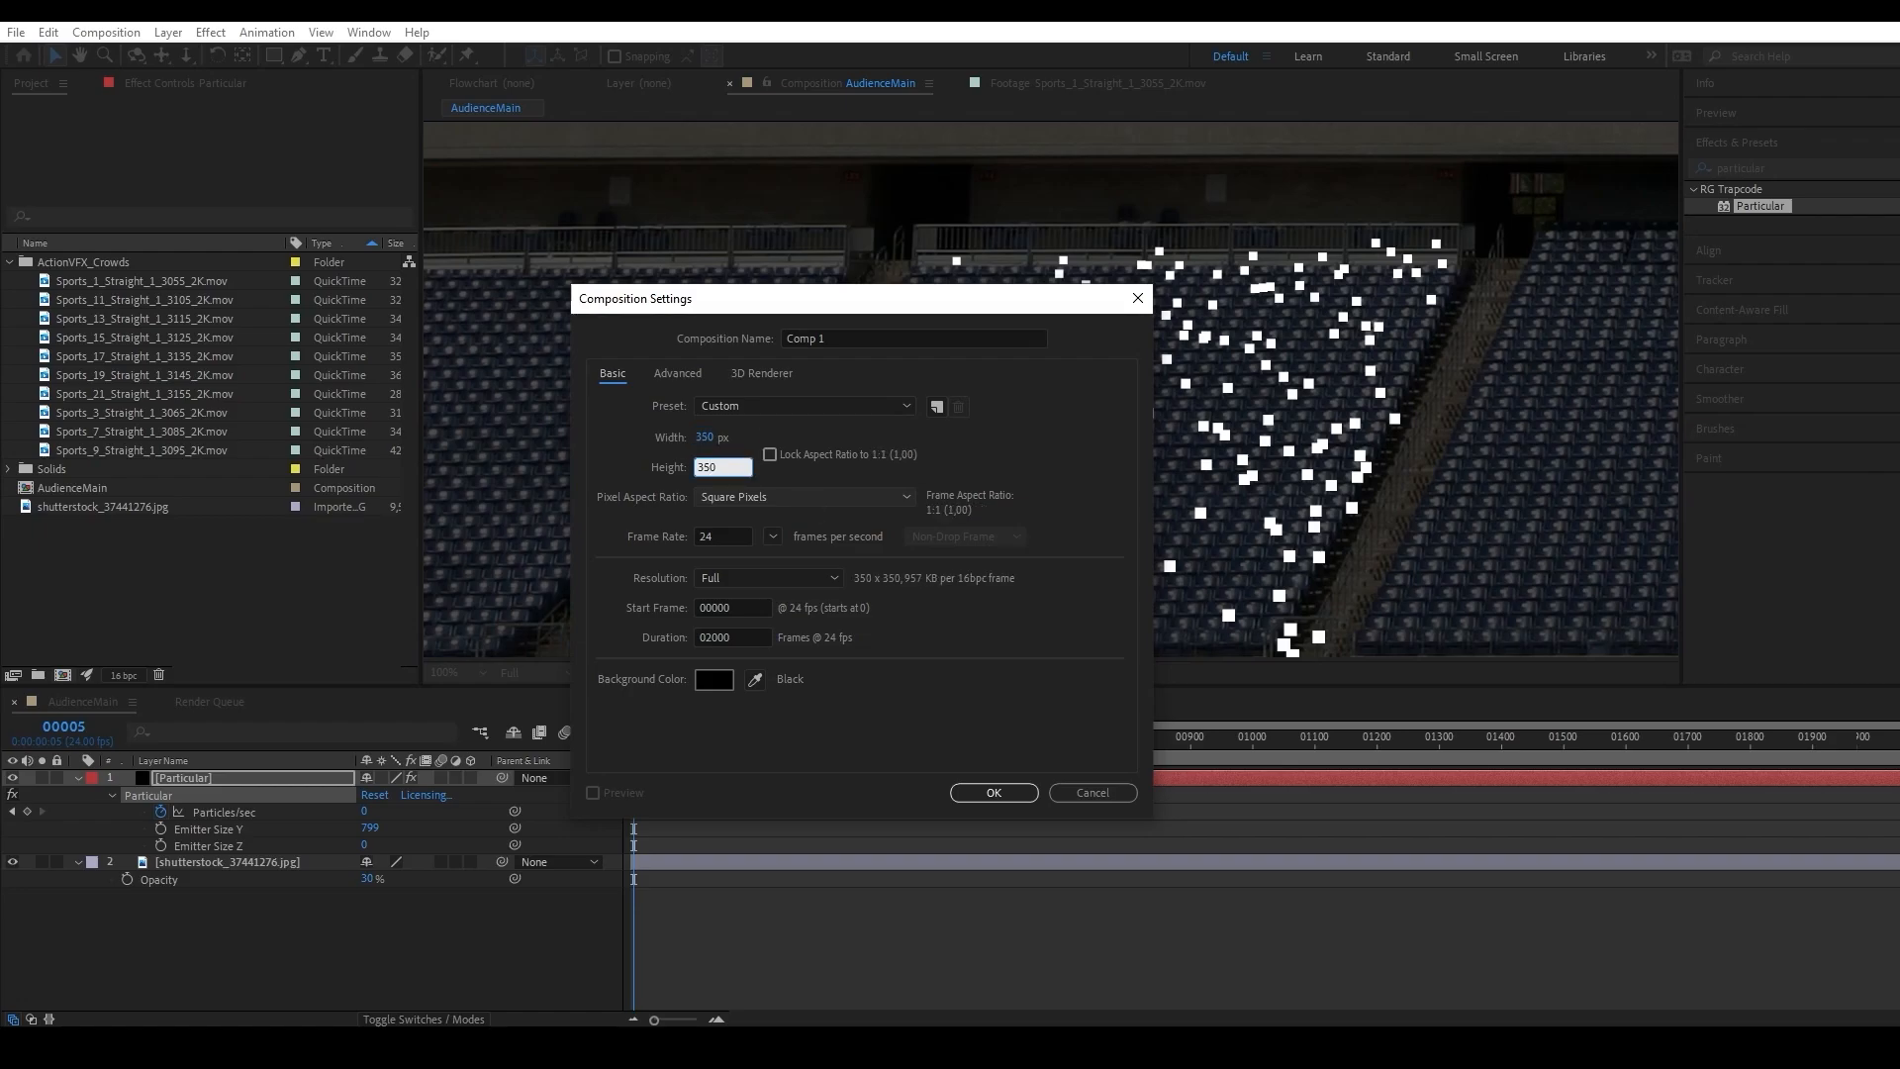
left_click(837, 342)
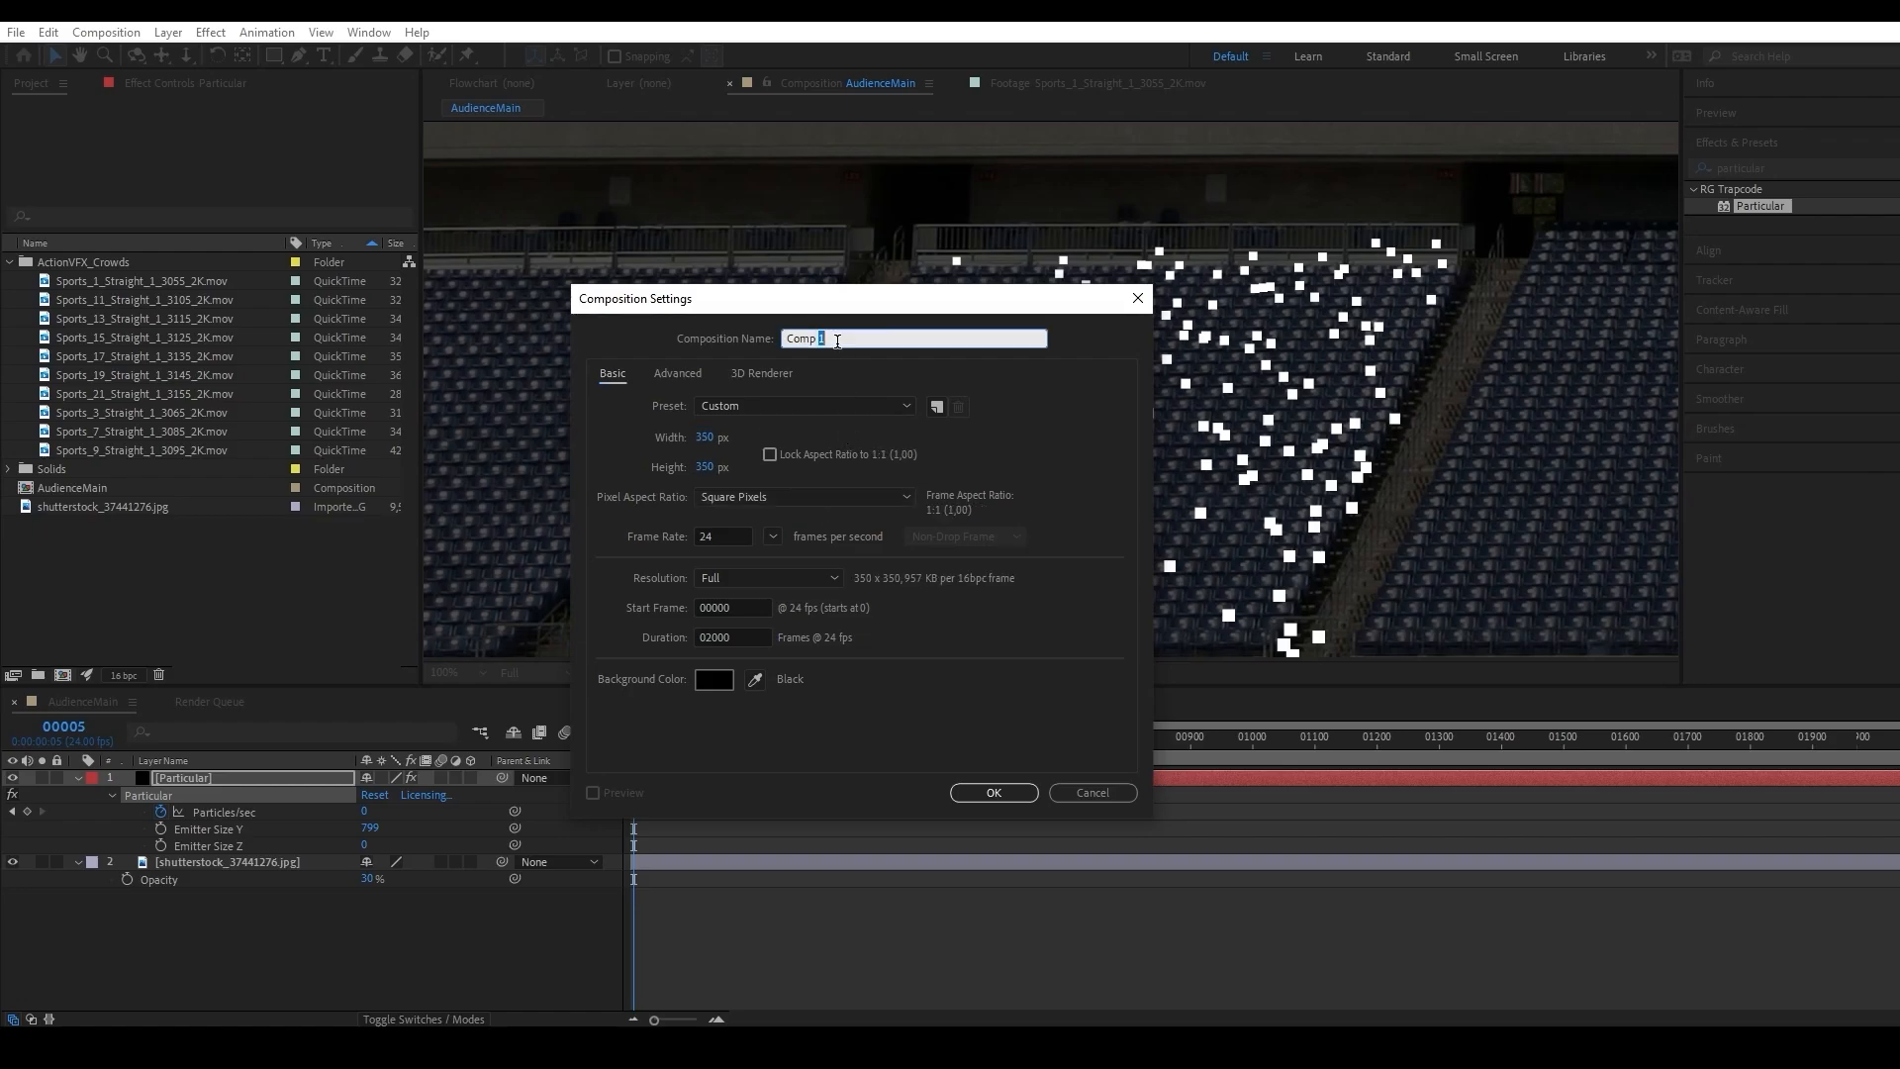
type("crowds")
left_click(987, 796)
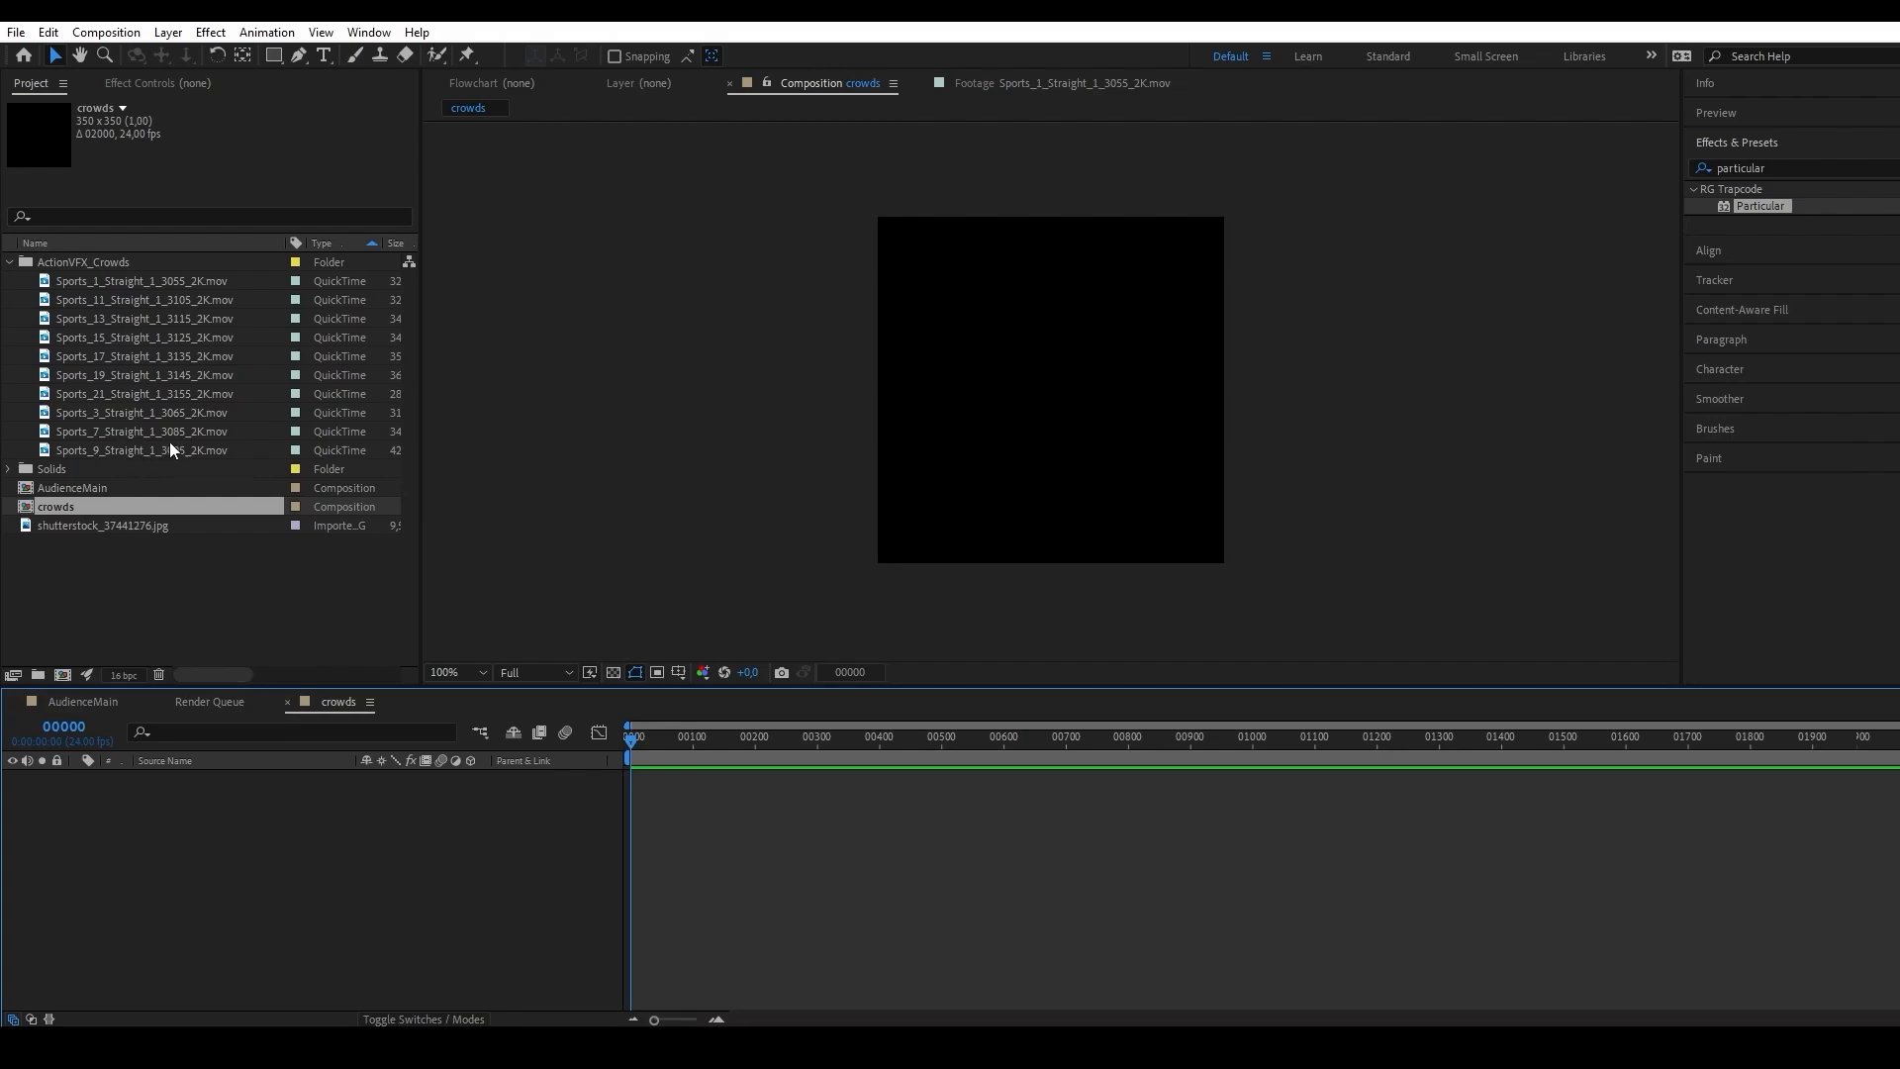
Add all ten Sports clips from the ActionVFX_Crowds folder to the crowds composition and set the preview resolution to Half.
left_click(135, 281)
left_click(145, 450, "shift")
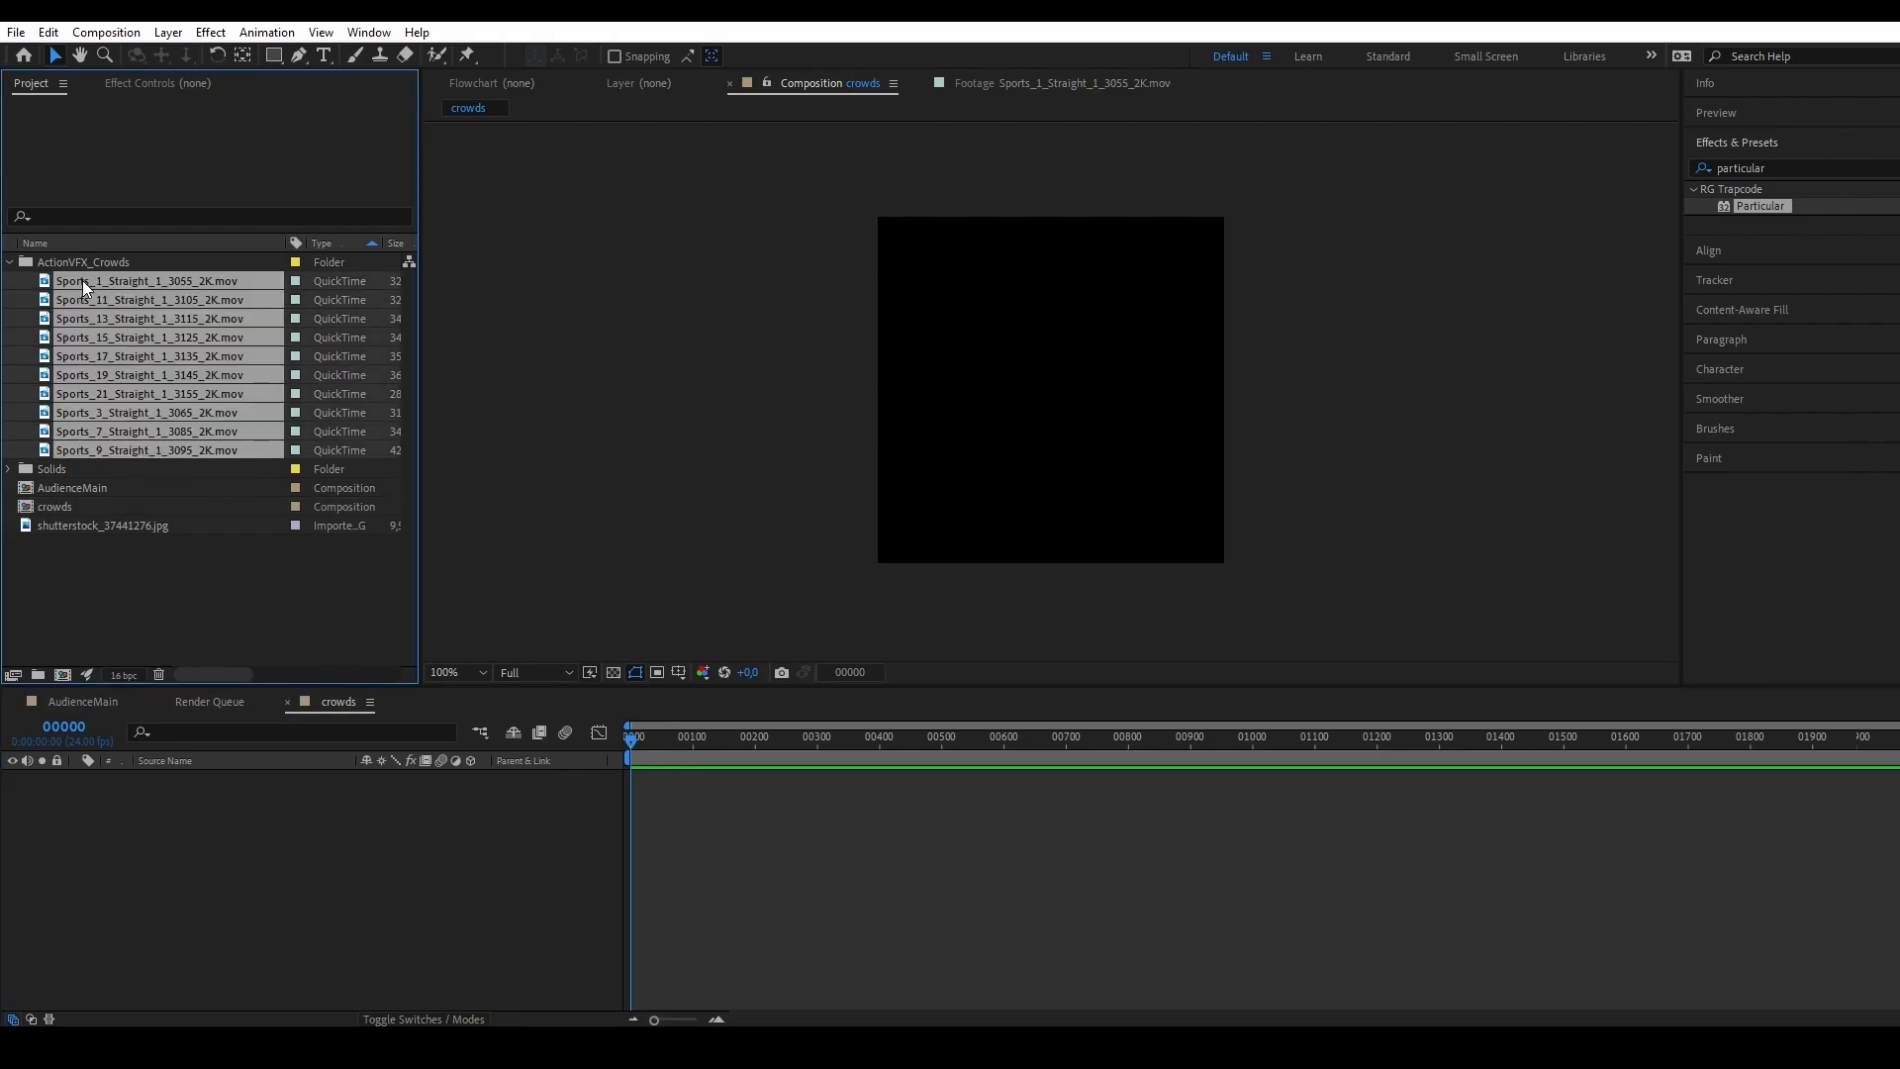
left_click_drag(81, 281, 286, 821)
key("space")
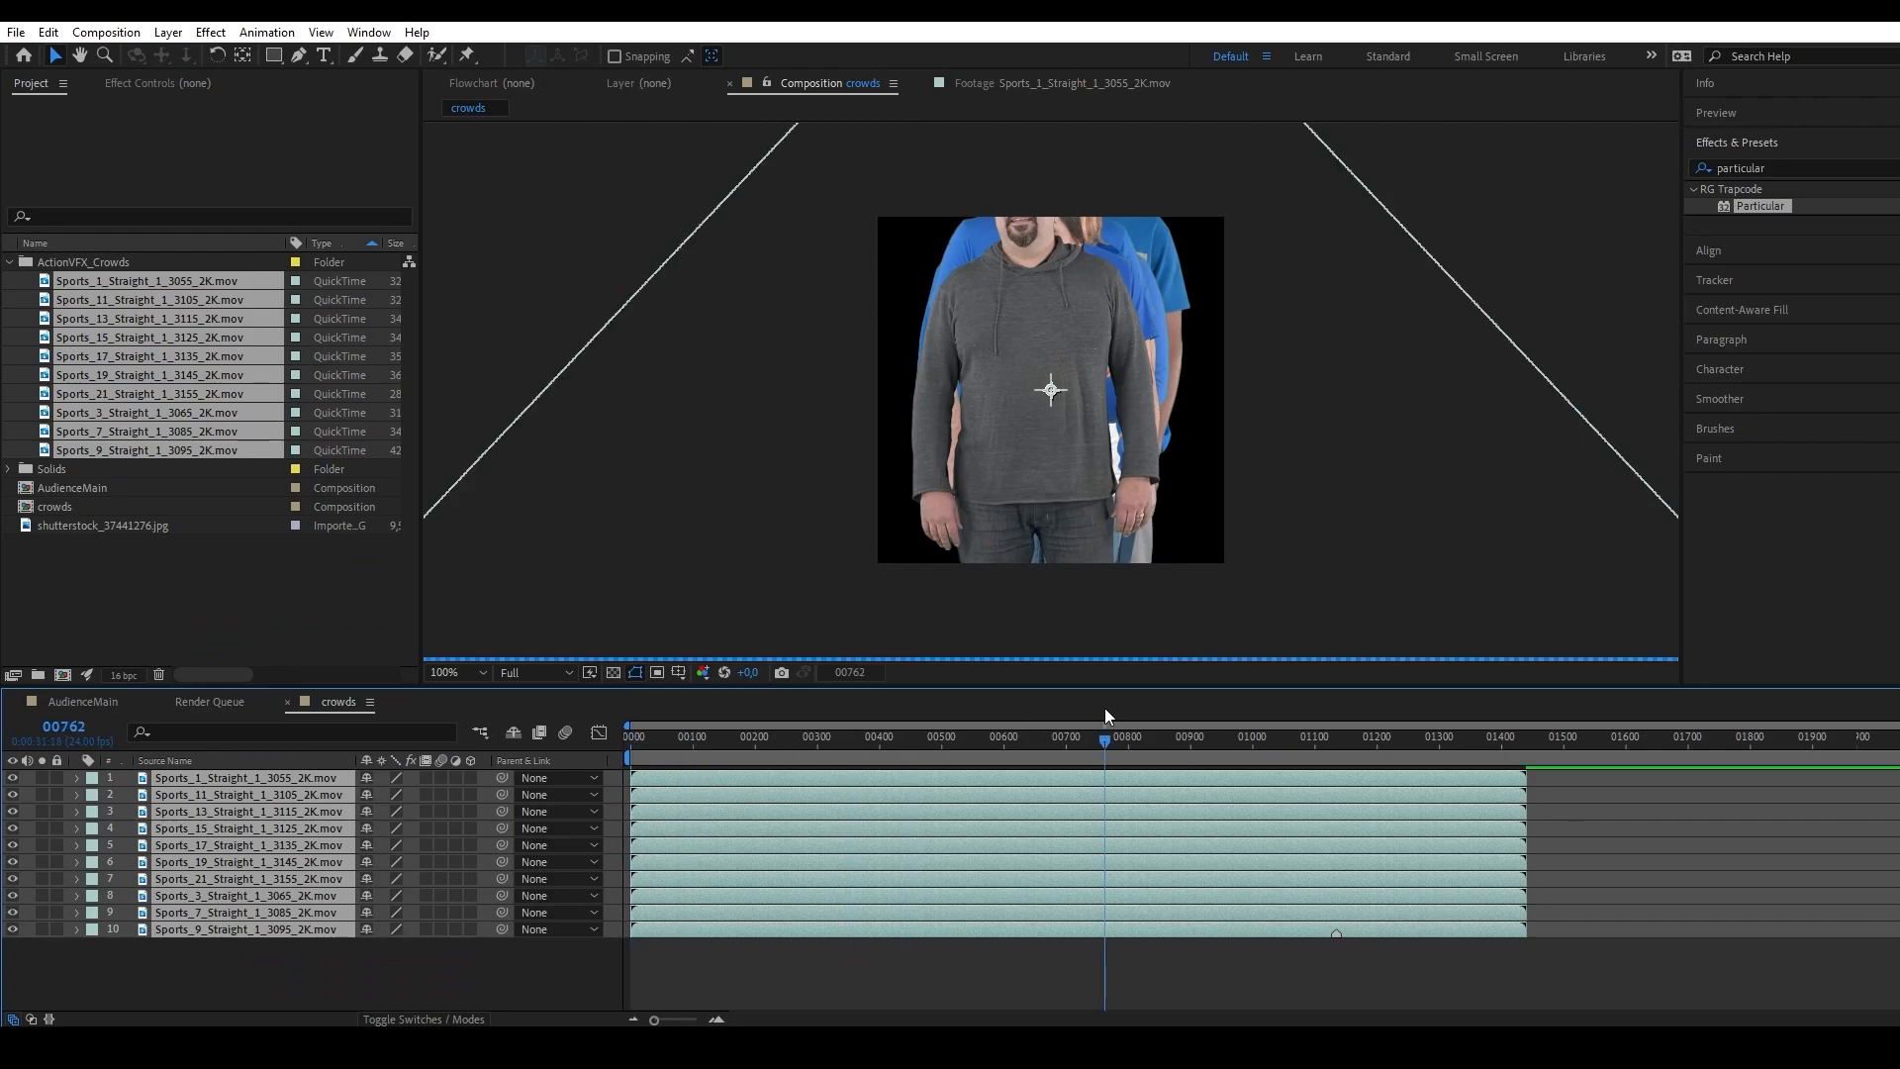
left_click(534, 672)
left_click(524, 716)
left_click_drag(747, 742, 551, 744)
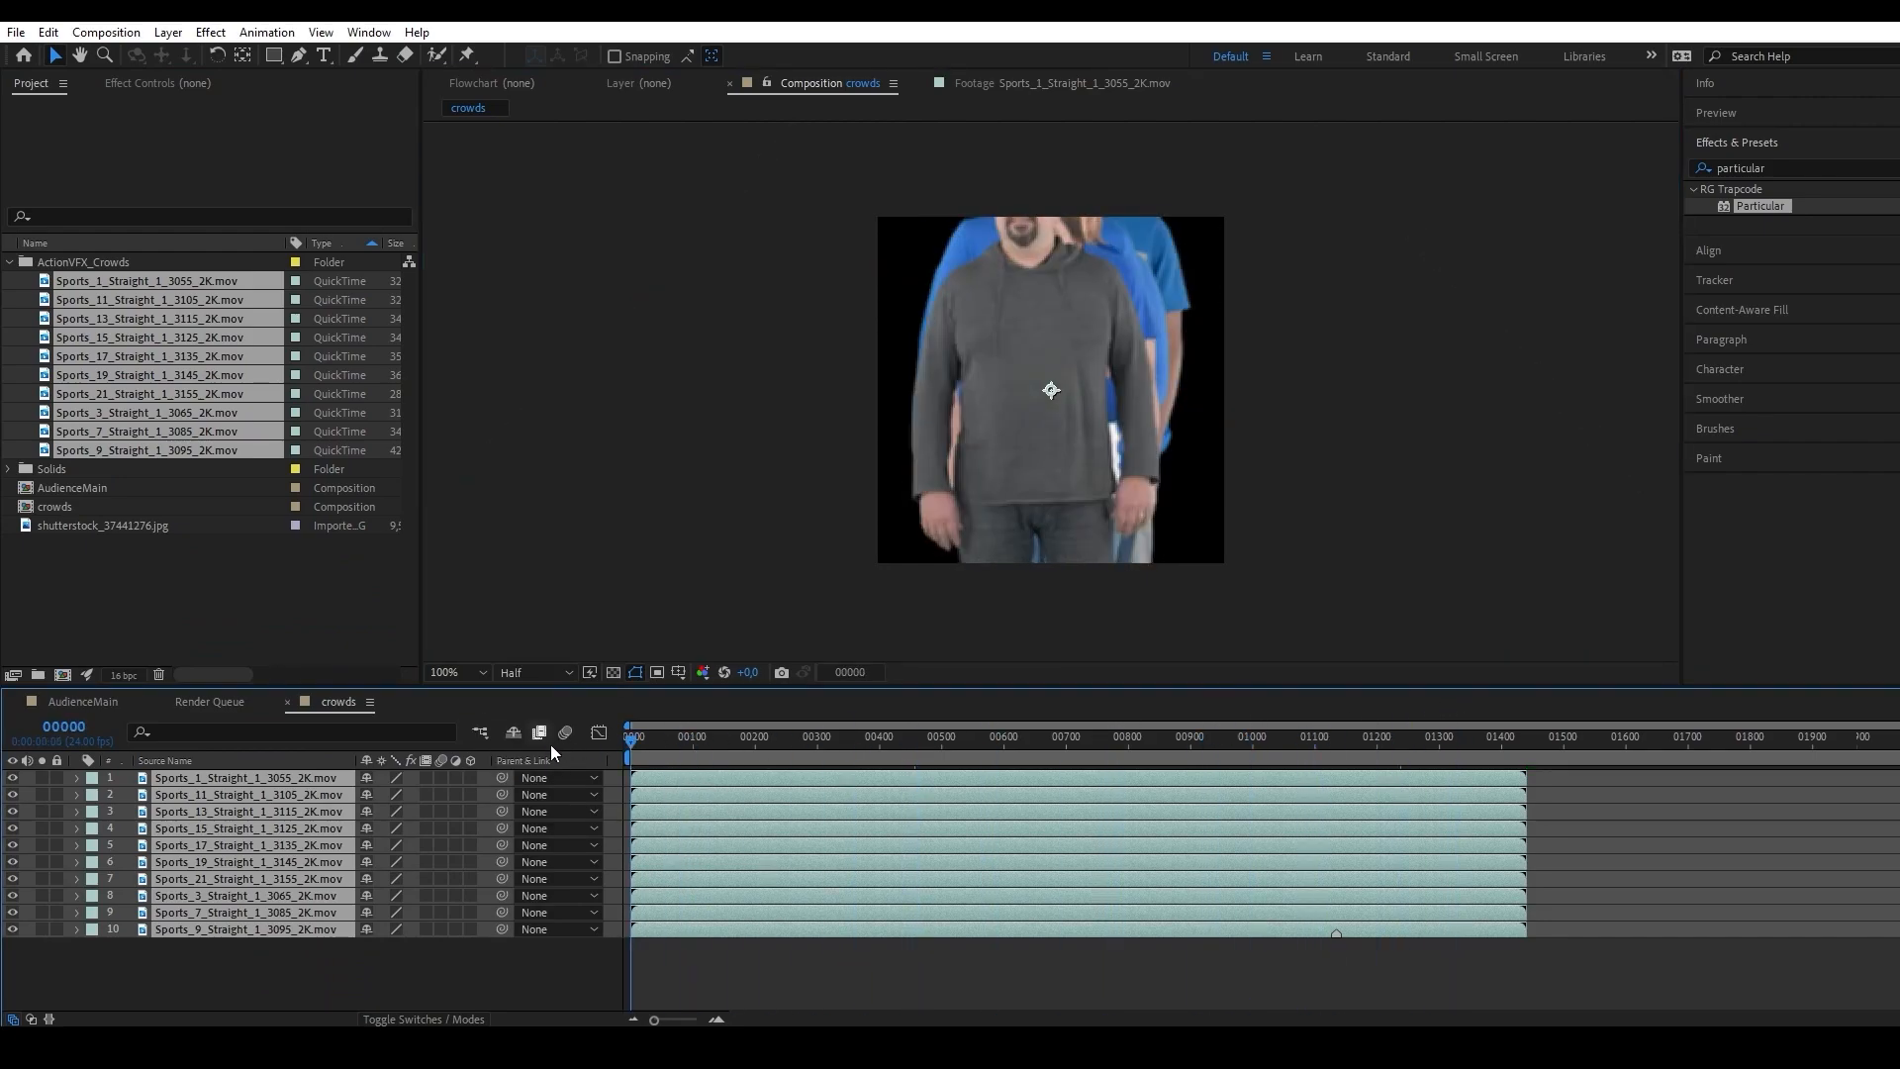
Scale all ten crowd clips to 50% and move them down until their lower legs fall outside the frame.
key("s")
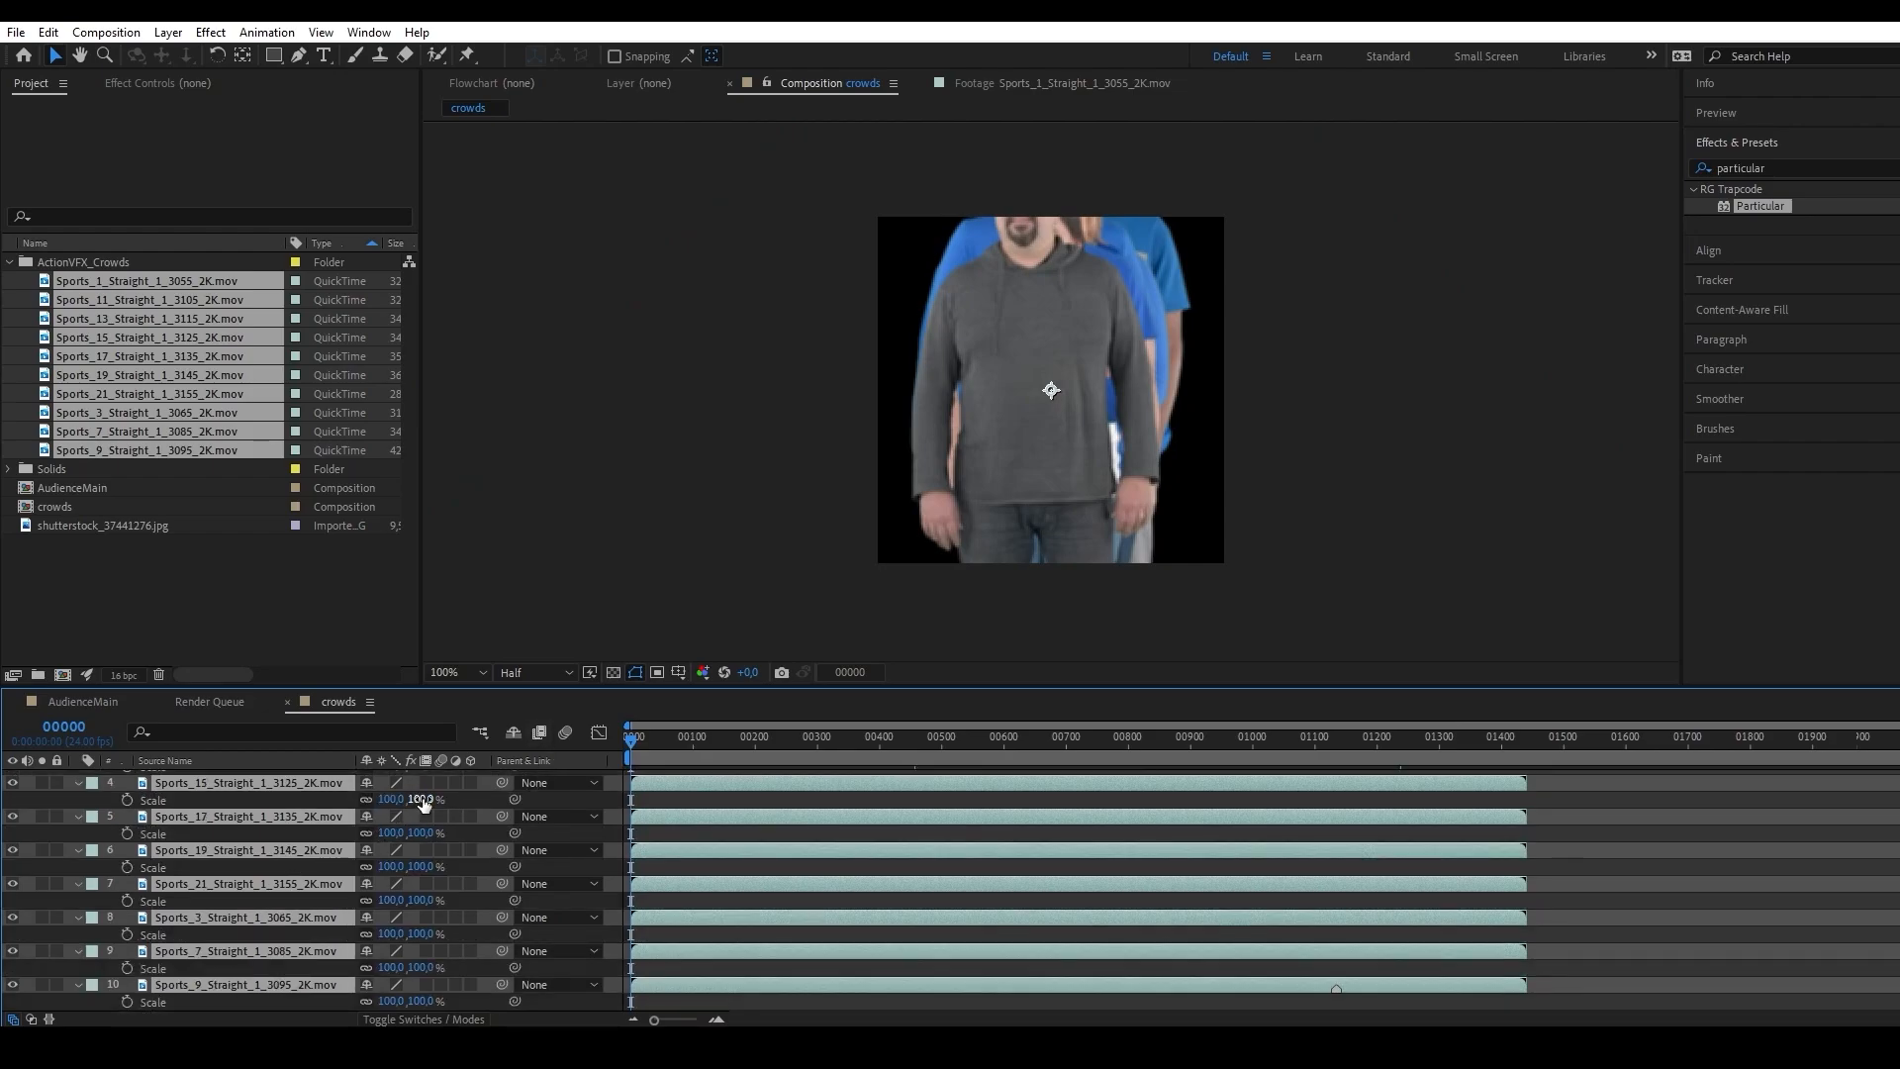
left_click(420, 793)
type("50")
key("Return")
scroll(316, 785, "down", 2)
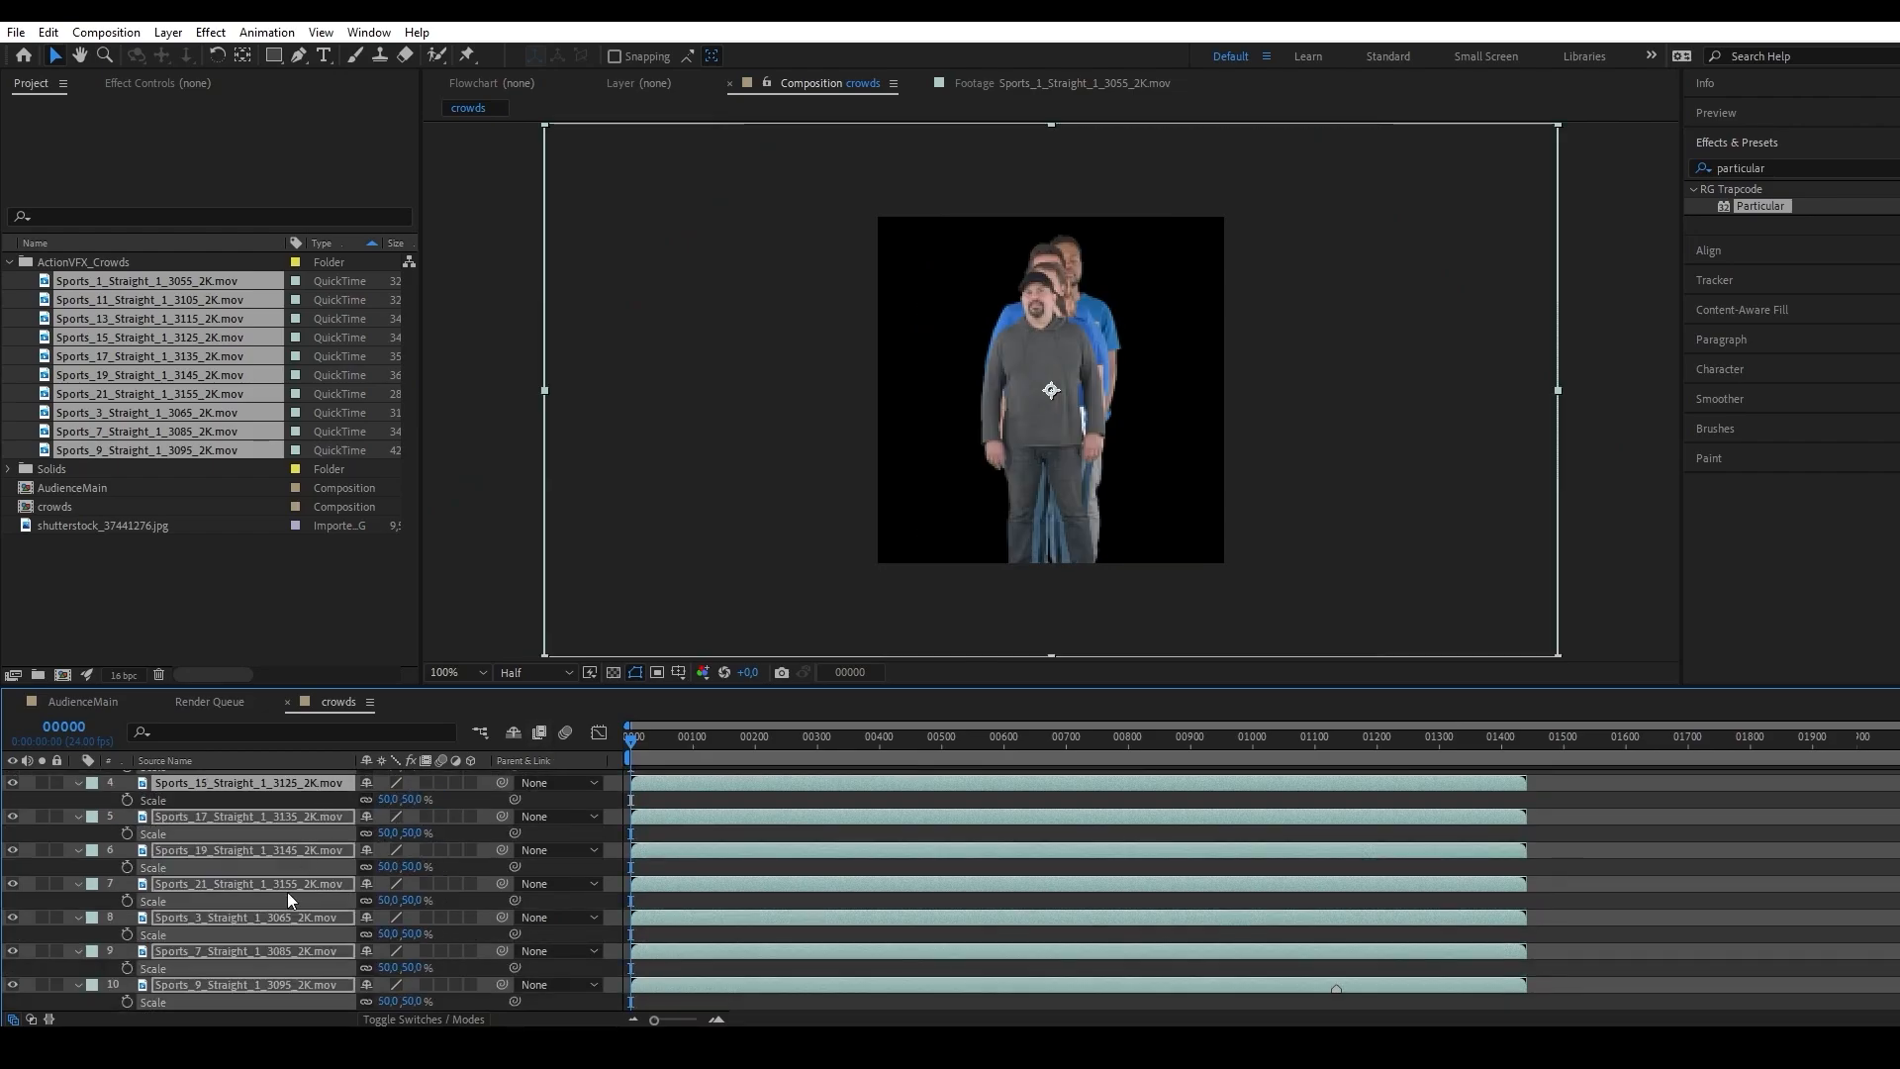
scroll(249, 961, "up", 2)
left_click_drag(1124, 375, 1127, 454)
left_click(1583, 516)
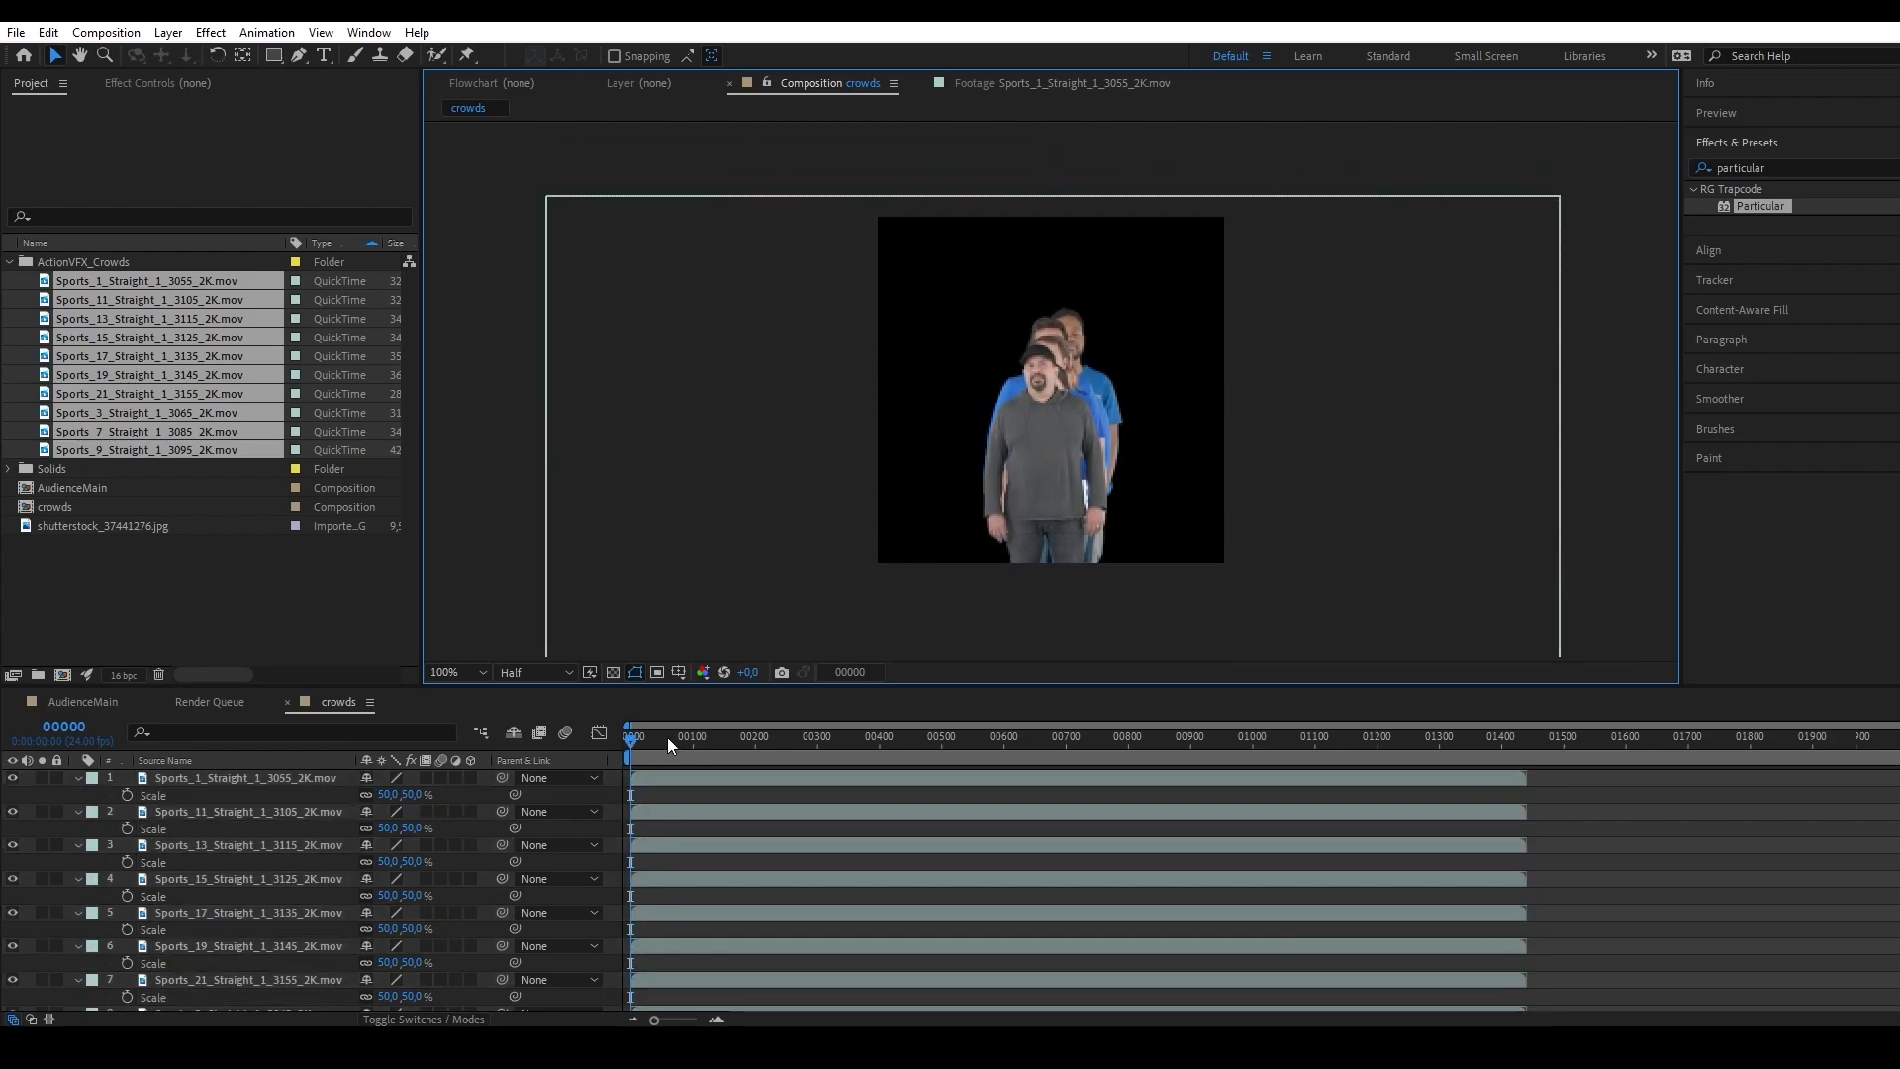
Scrub through the crowds composition to frame 681 to examine how the people's actions change over time.
left_click_drag(671, 739, 776, 733)
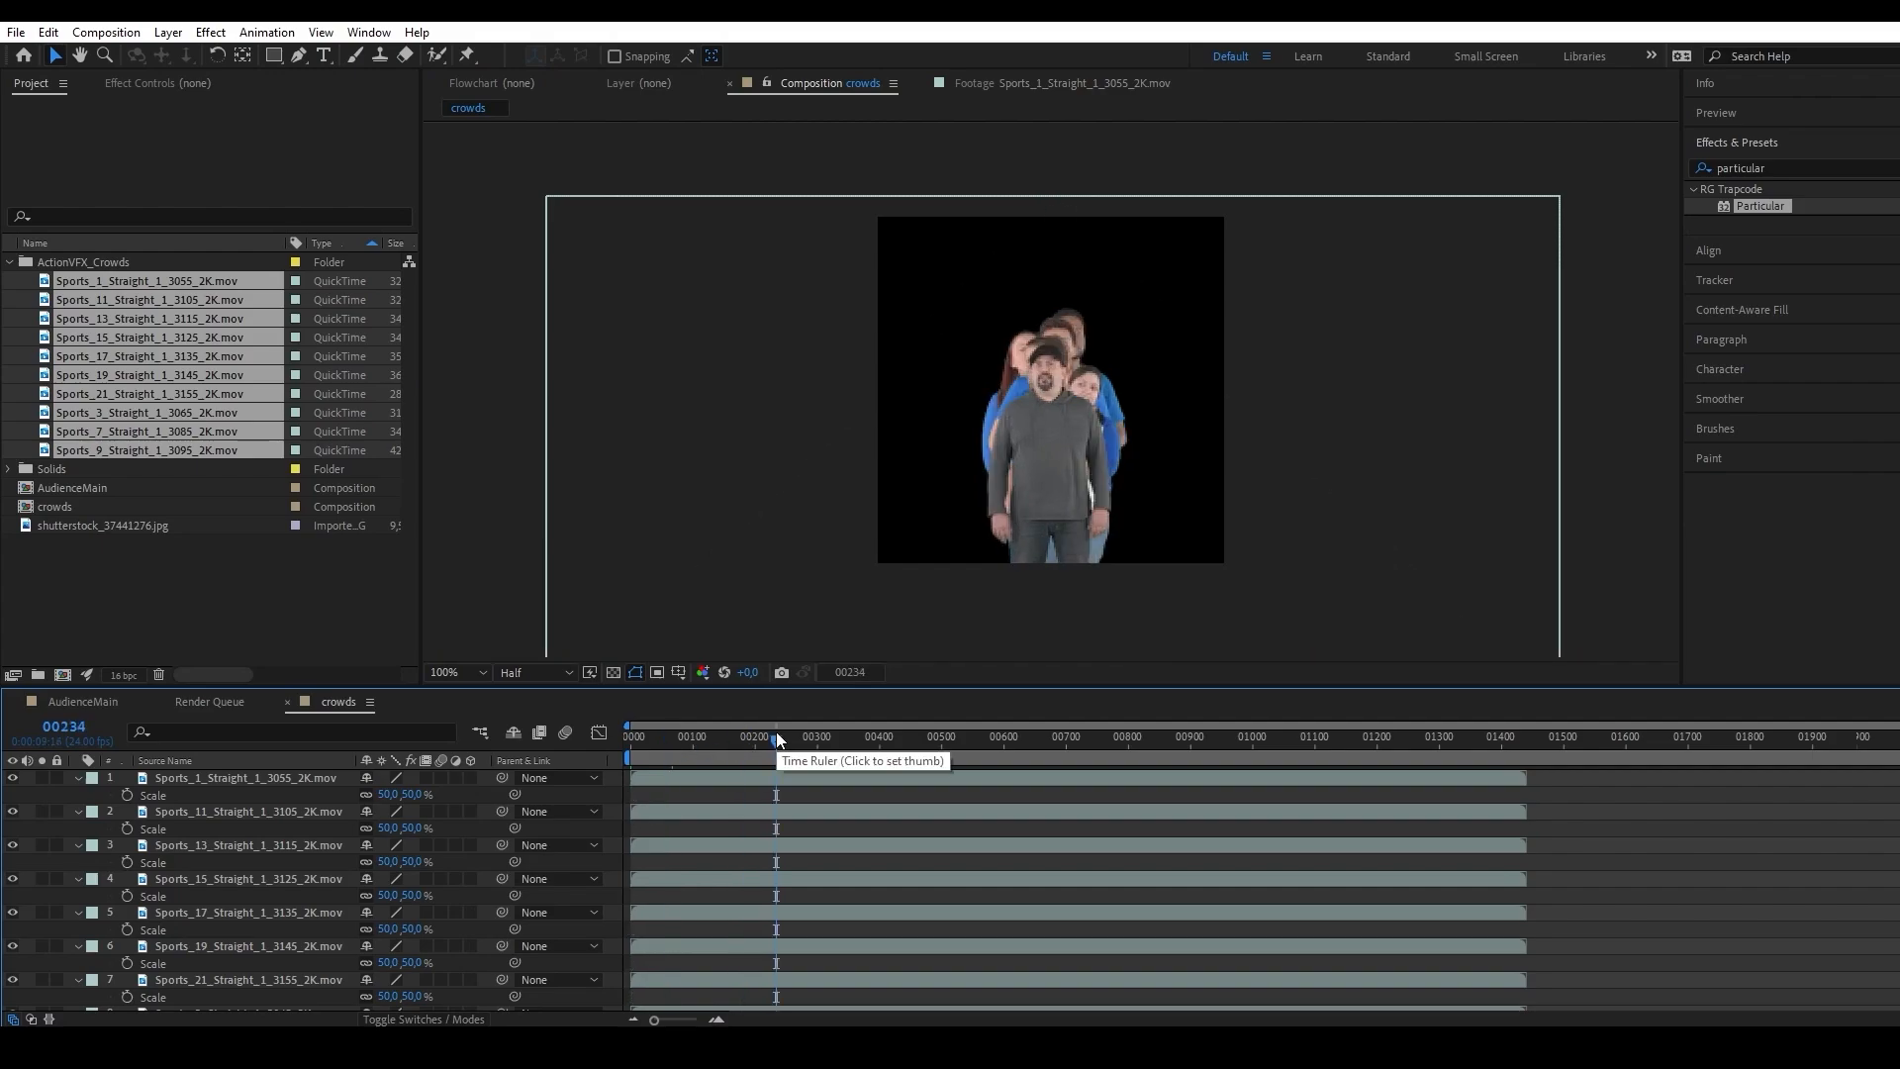
left_click_drag(776, 732, 880, 742)
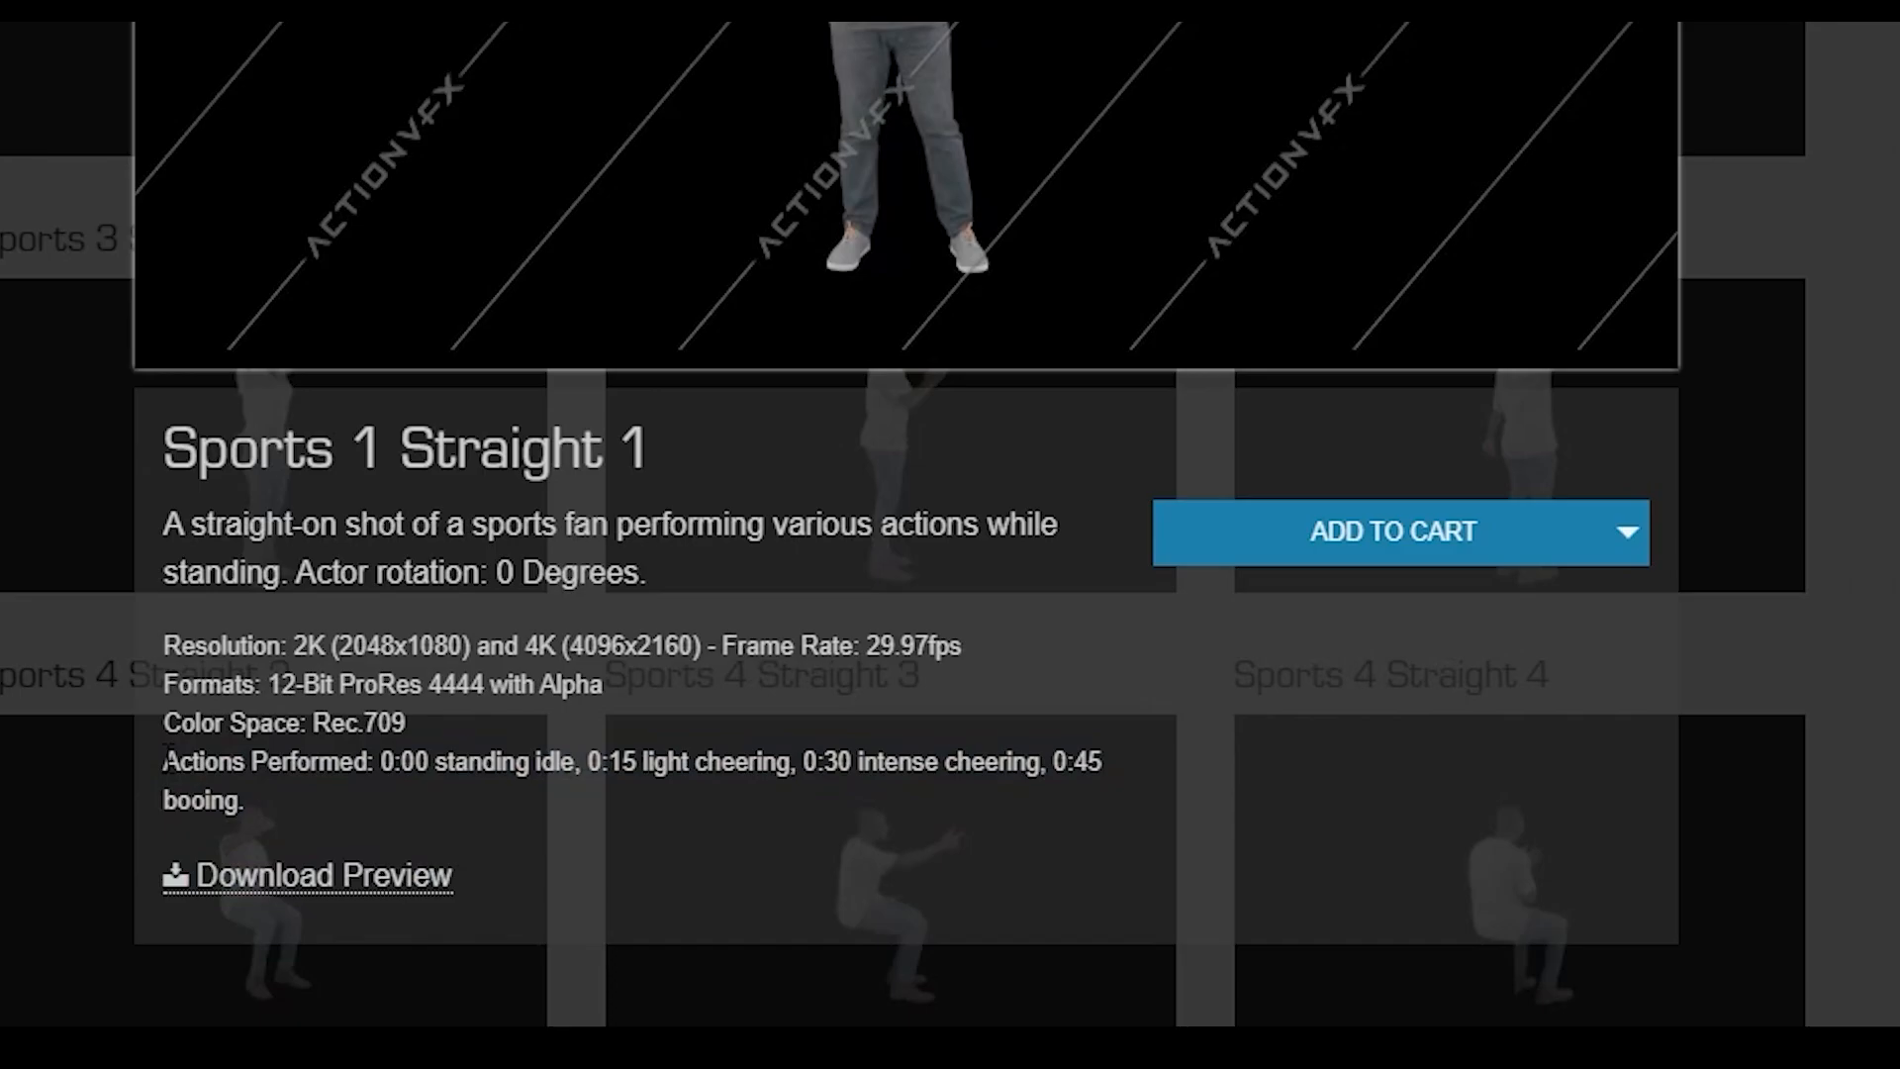
left_click_drag(165, 757, 267, 791)
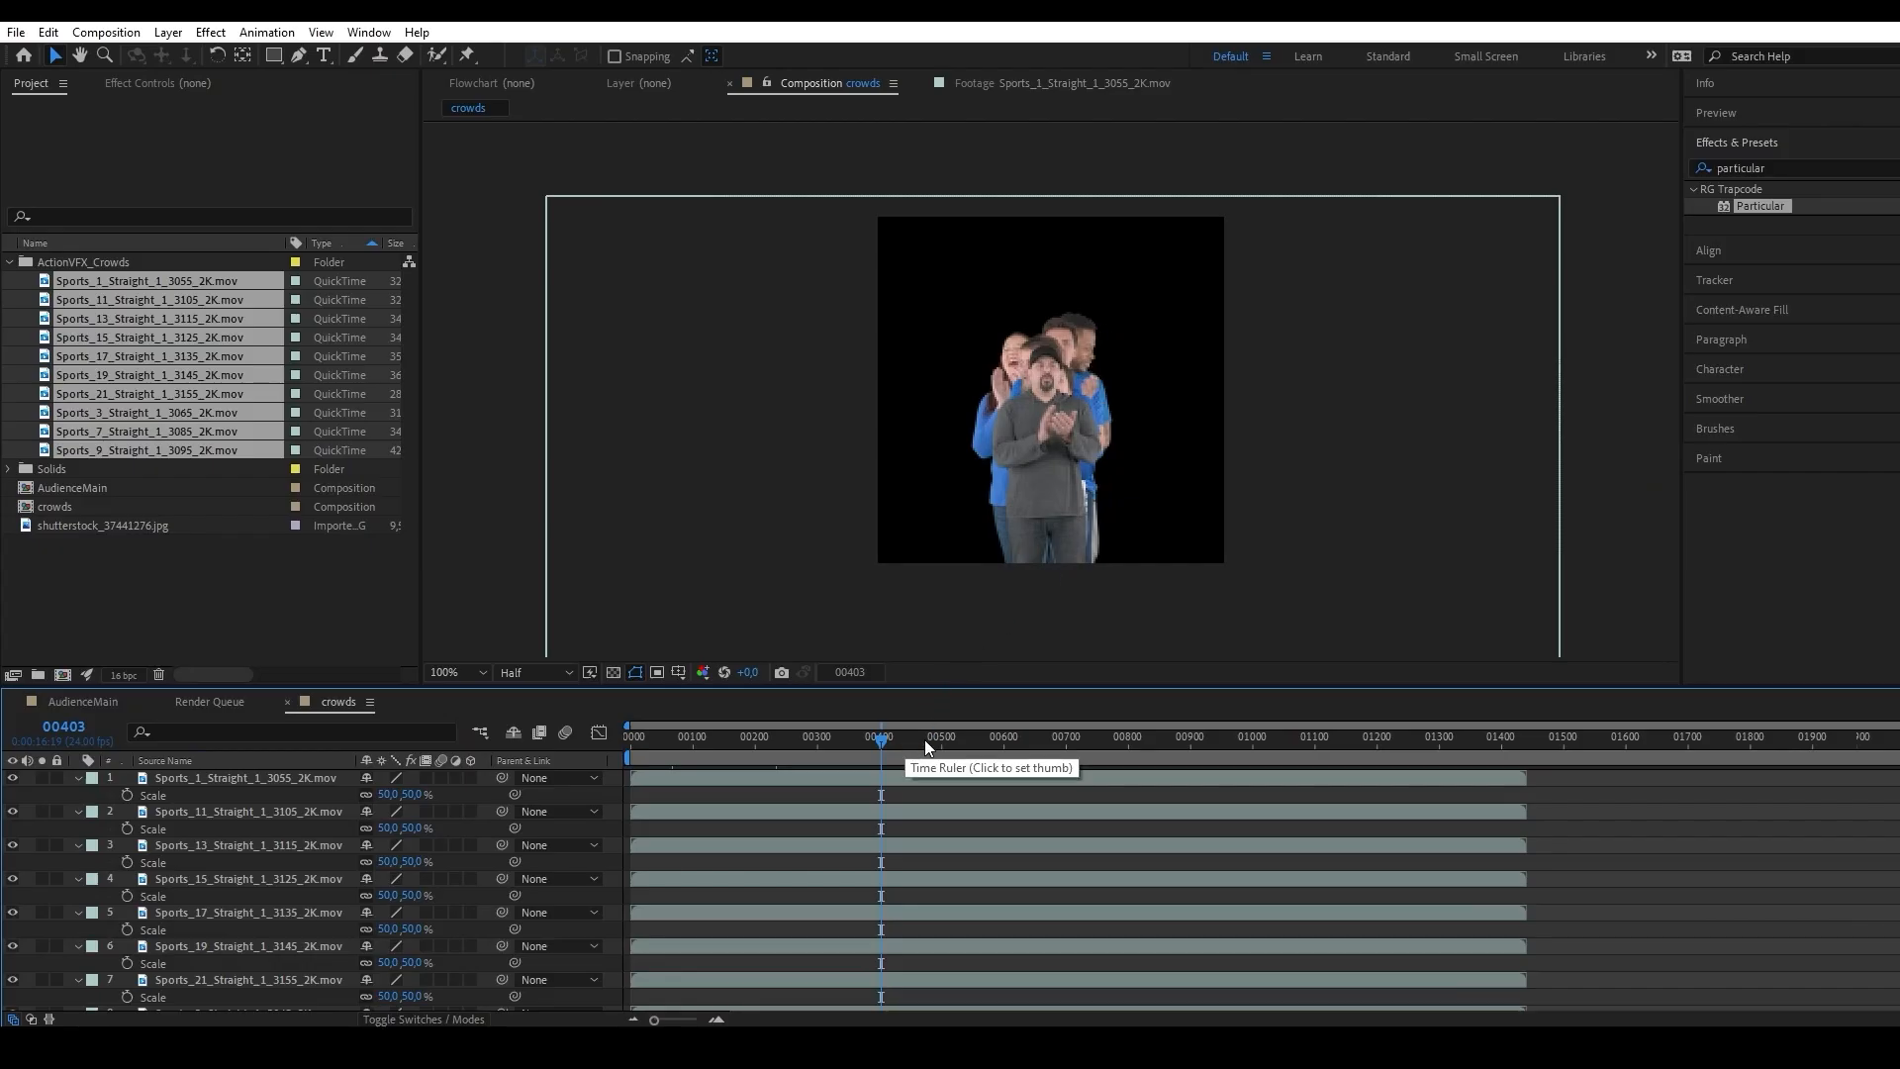
left_click_drag(924, 739, 1052, 750)
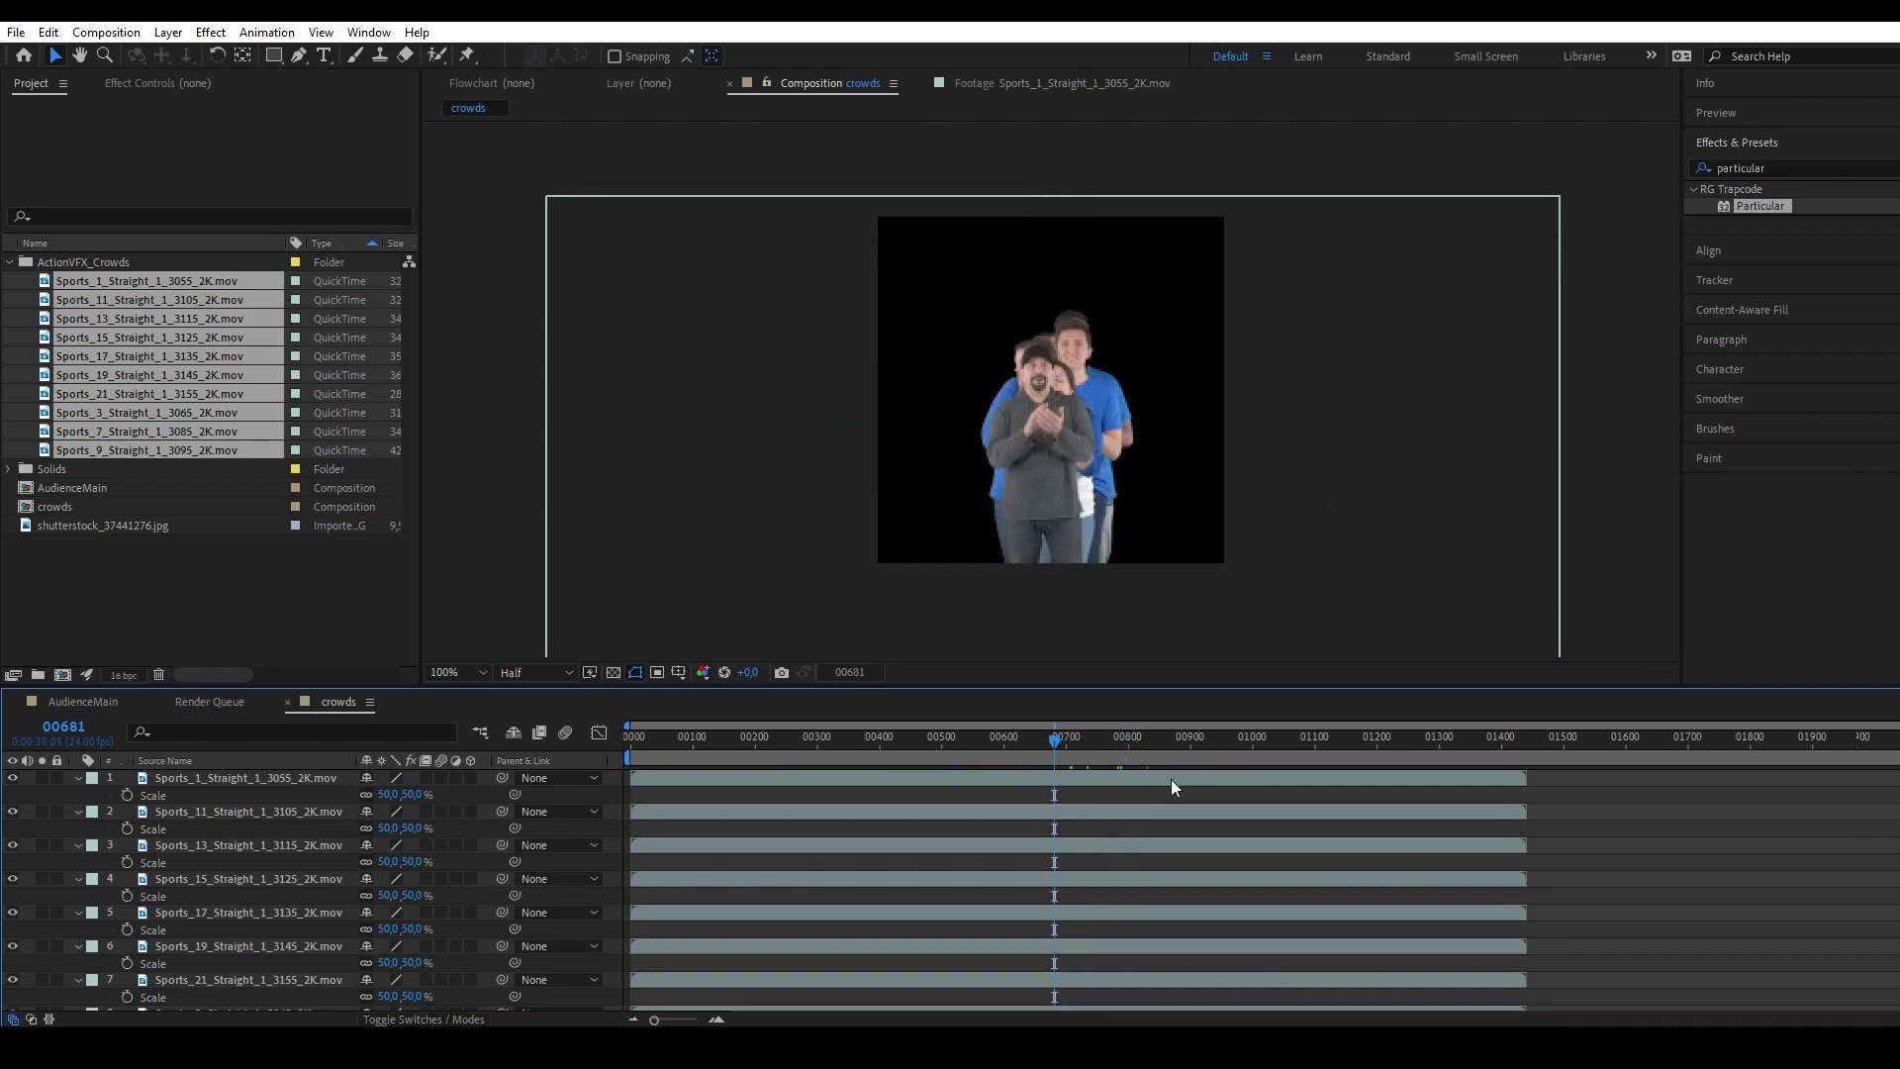
Trim the start of all ten crowd clips at frame 691 and shift them so they begin at frame 0.
left_click(1060, 744)
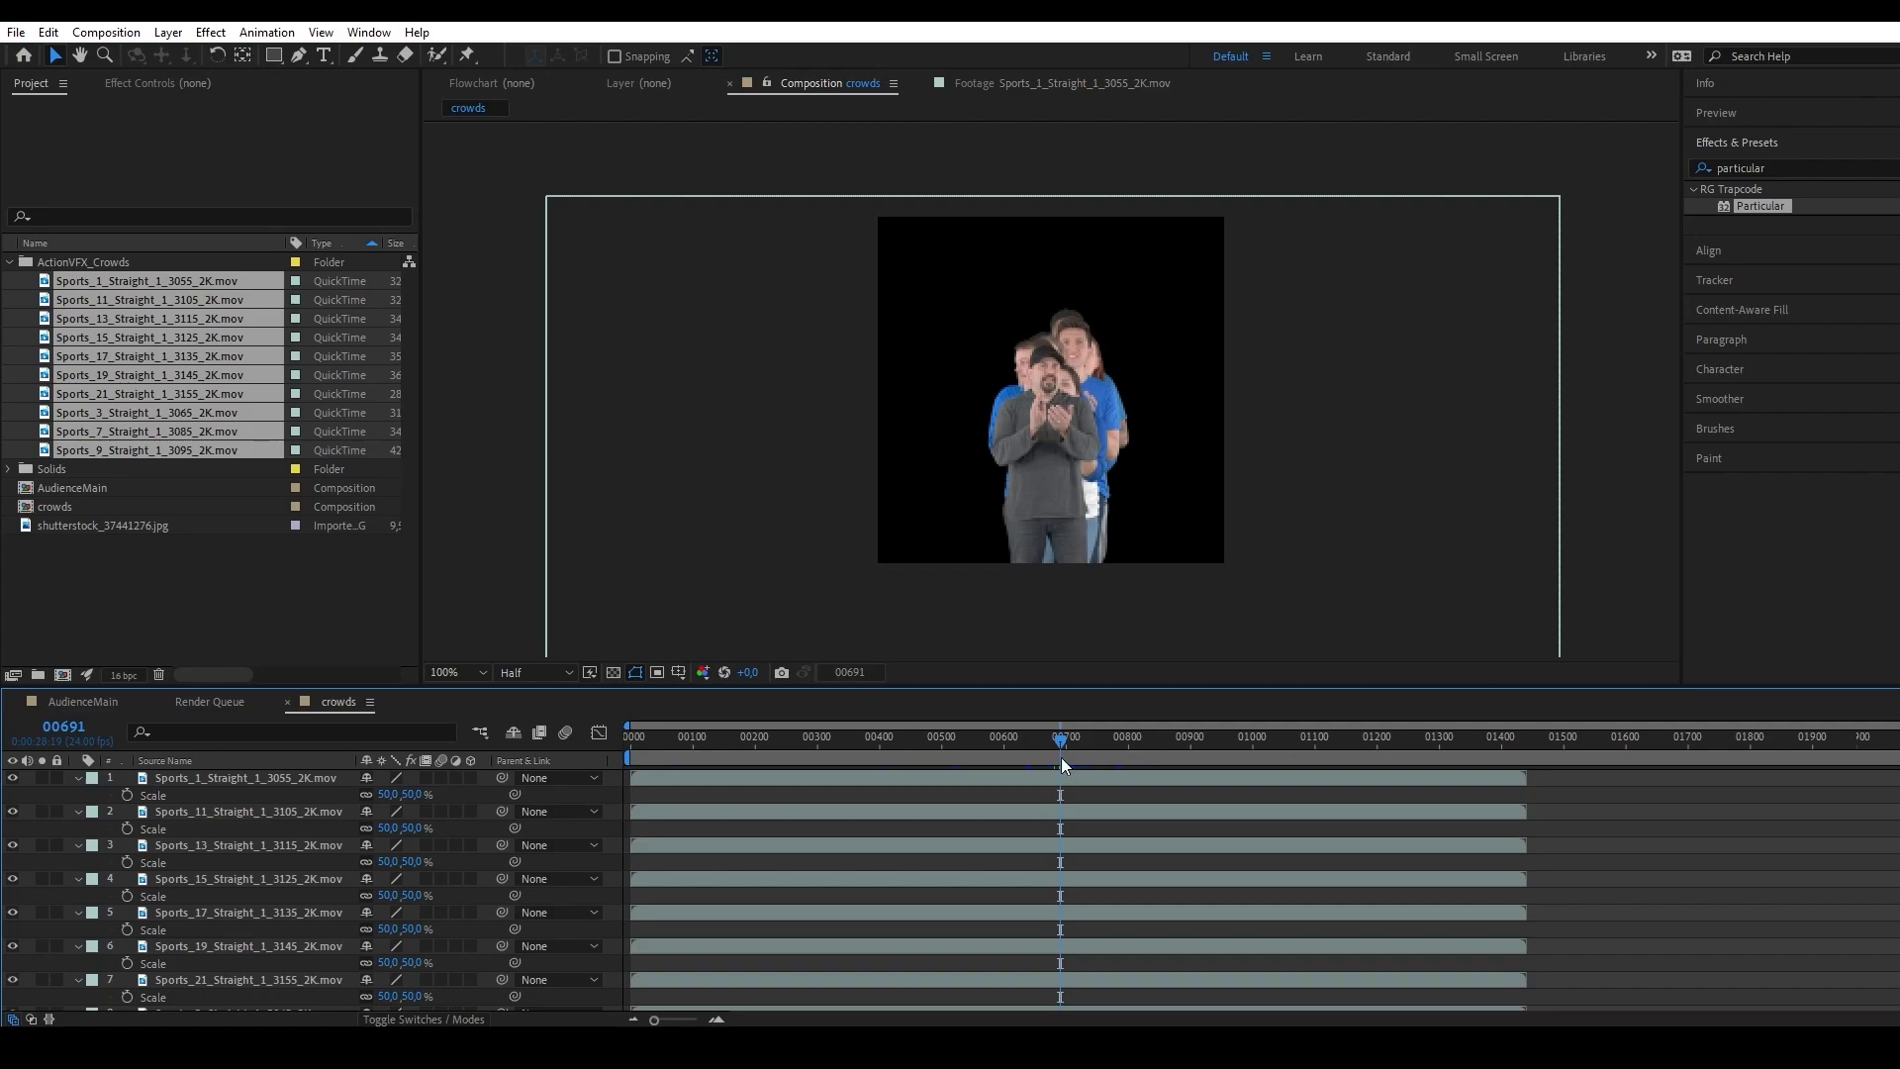
key("ctrl+a")
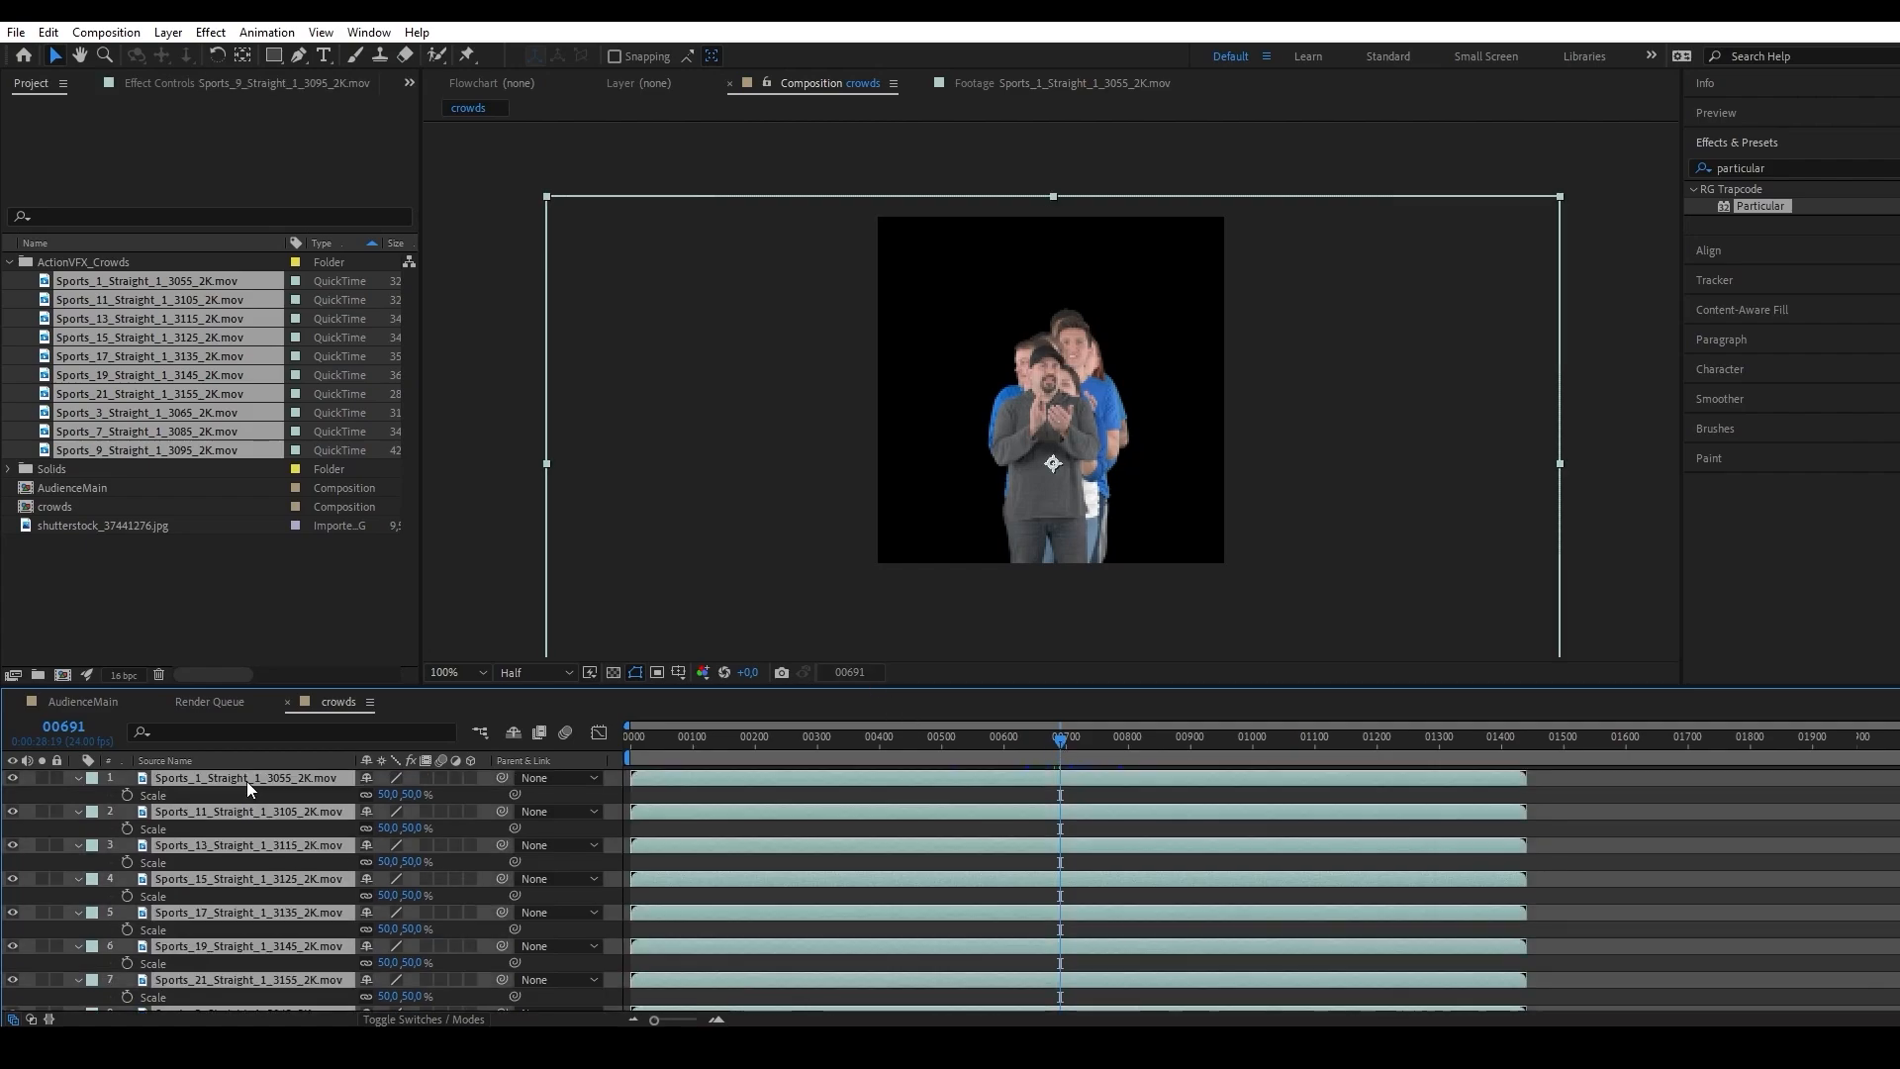
key("alt+bracketleft")
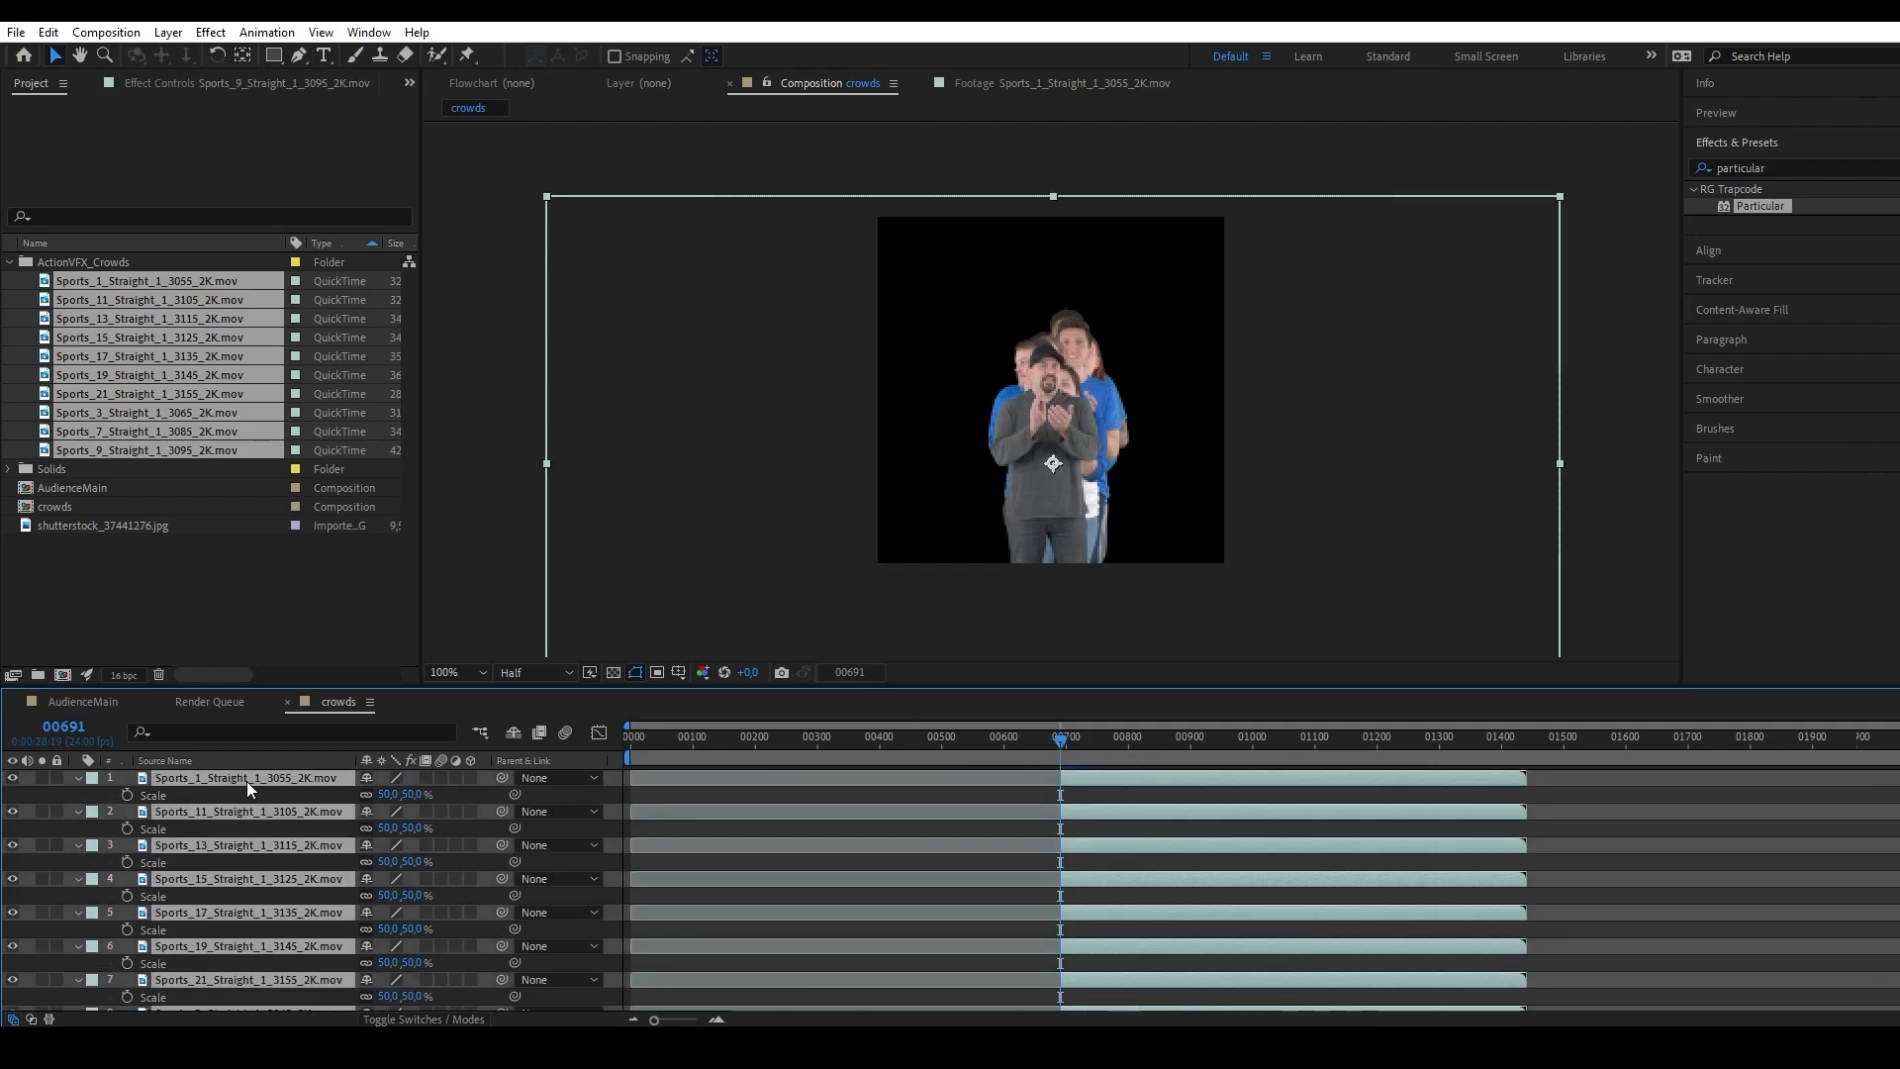
left_click(633, 739)
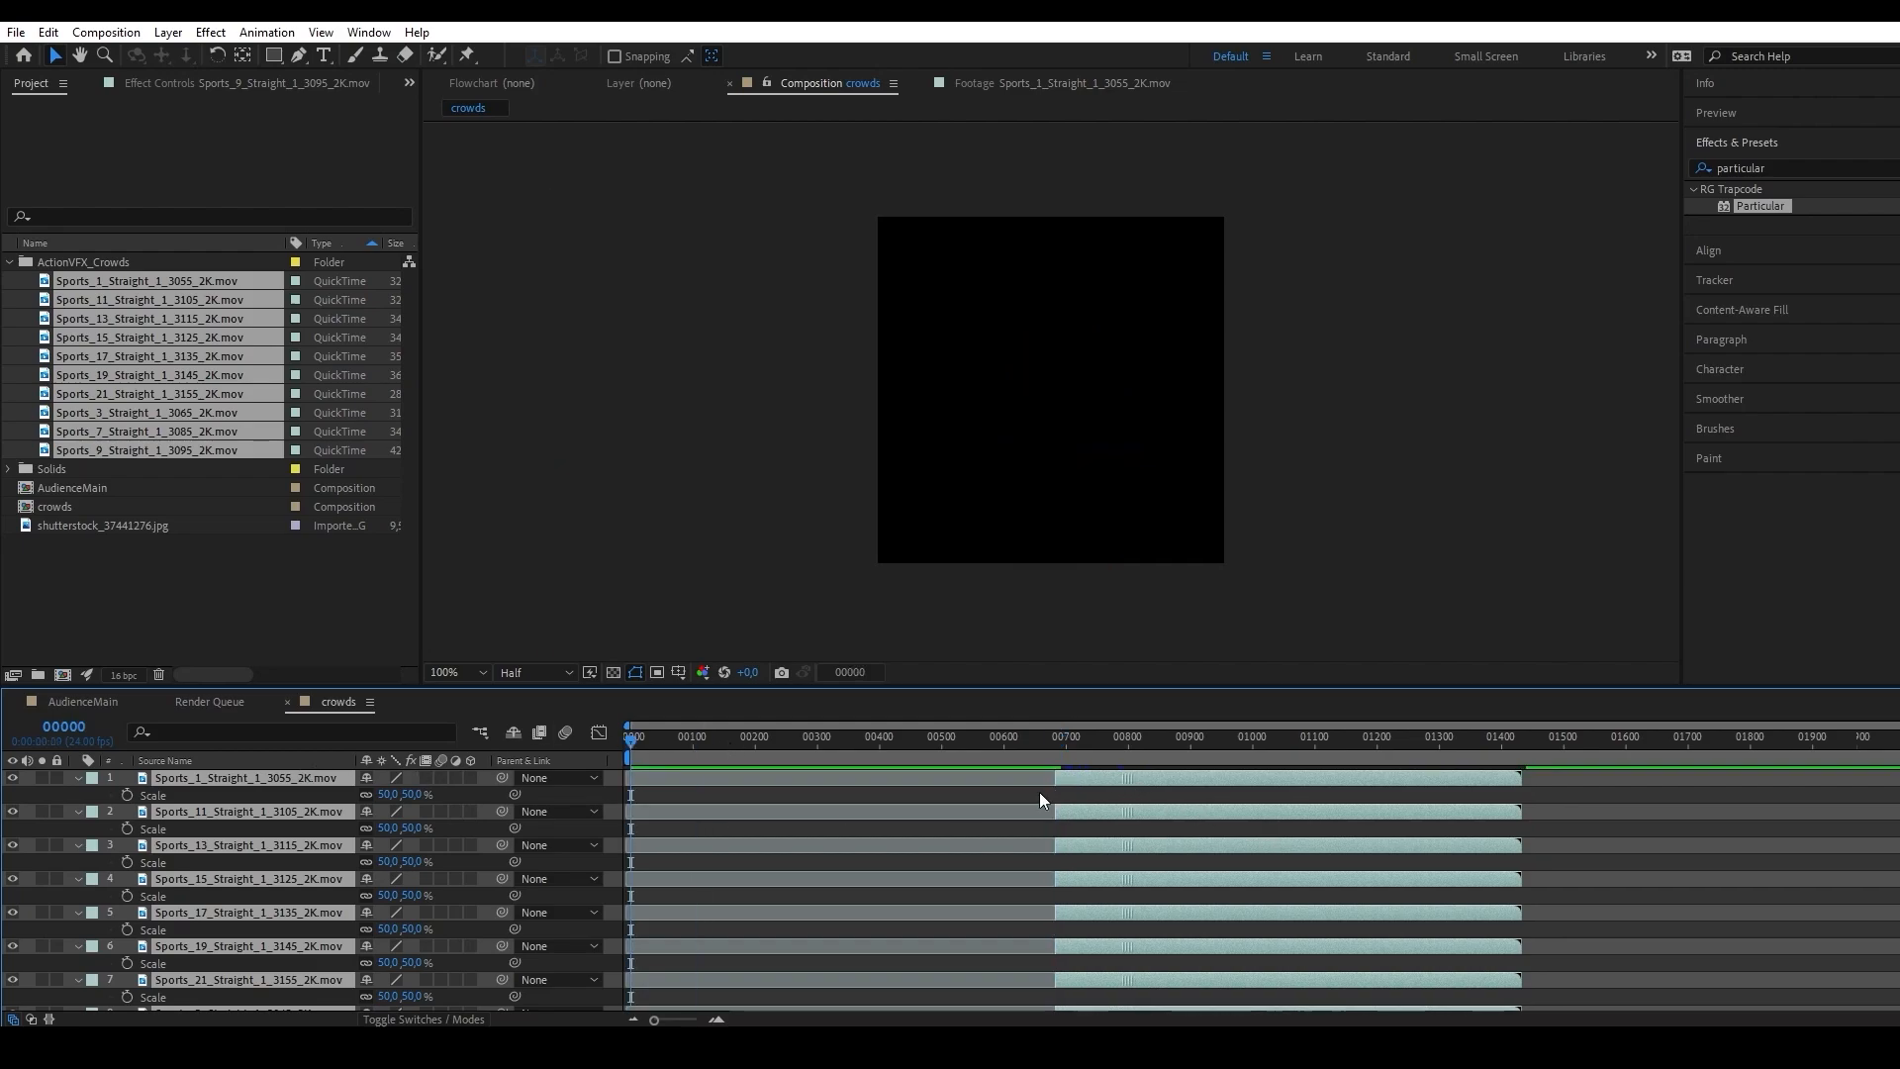
left_click_drag(1039, 791, 699, 791)
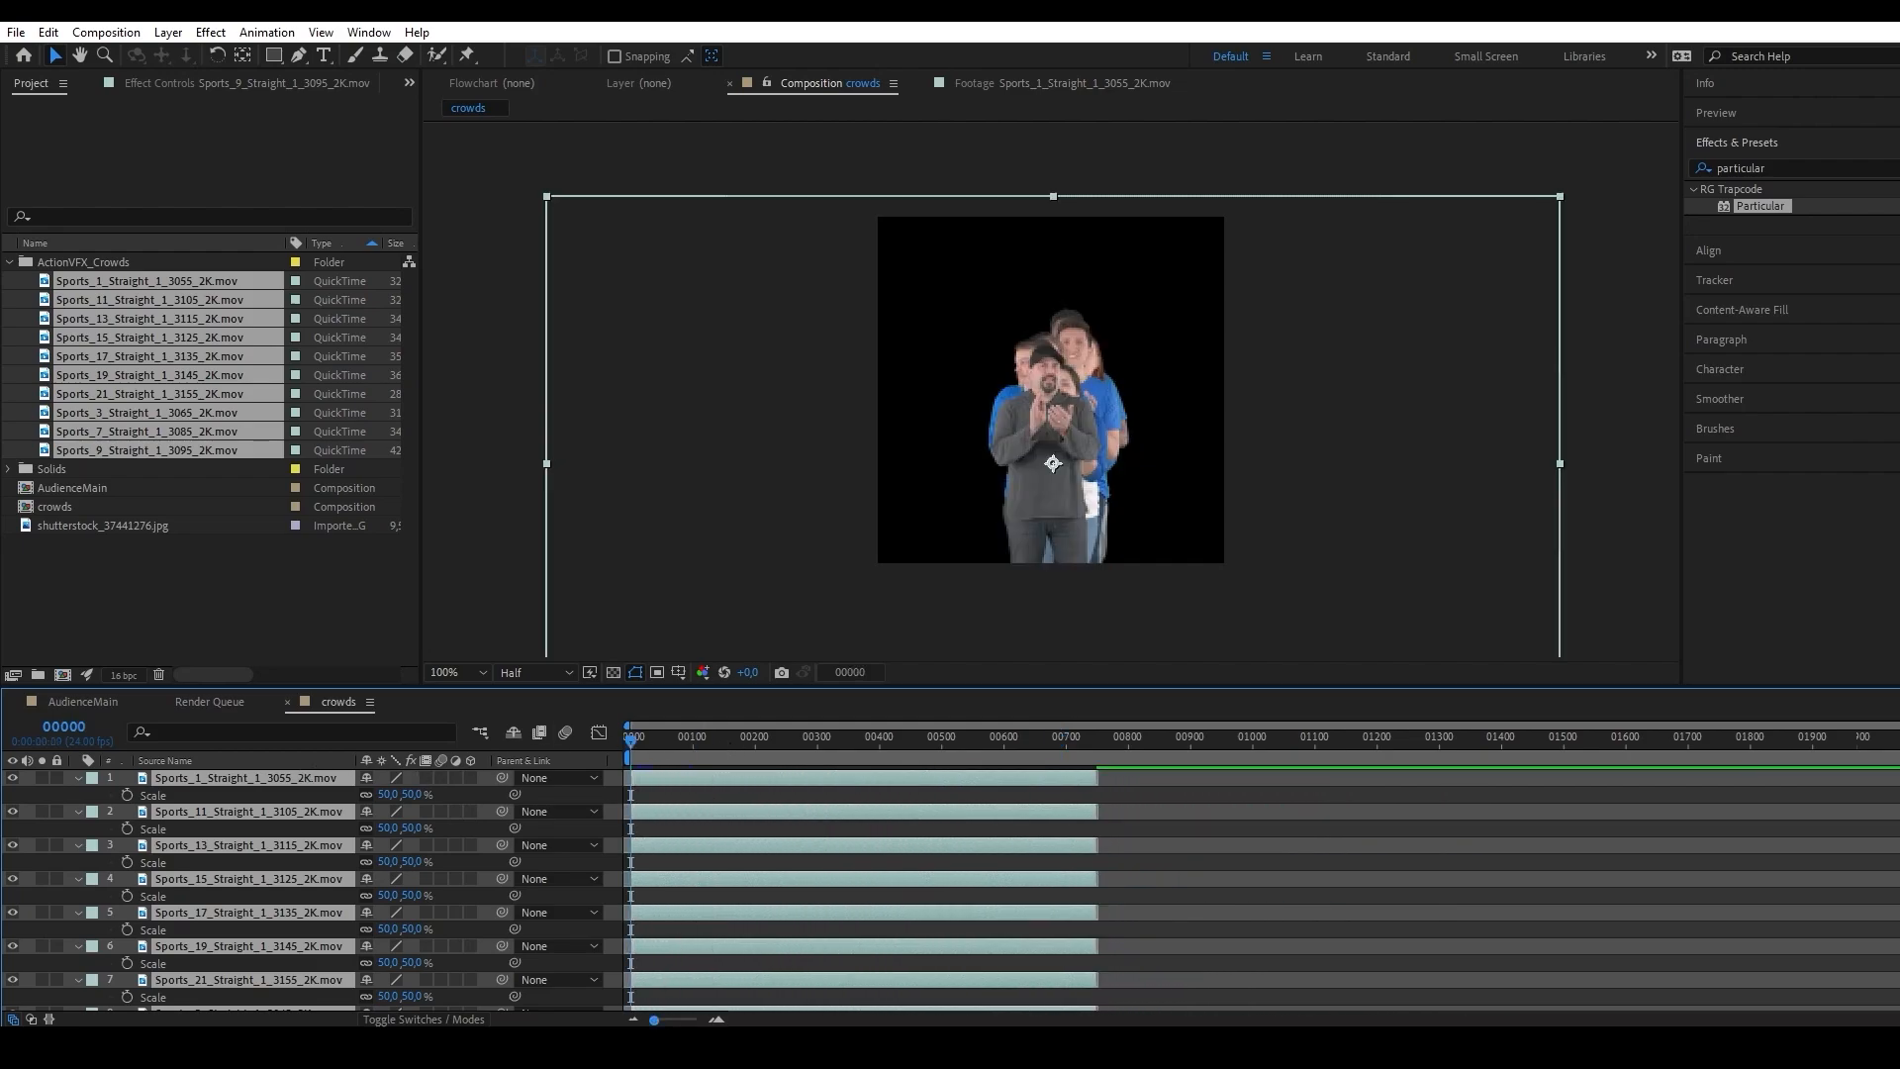
left_click(711, 1019)
left_click_drag(698, 1019, 621, 1000)
Trim the end of all ten crowd clips at frame 199.
left_click(841, 673)
type("199")
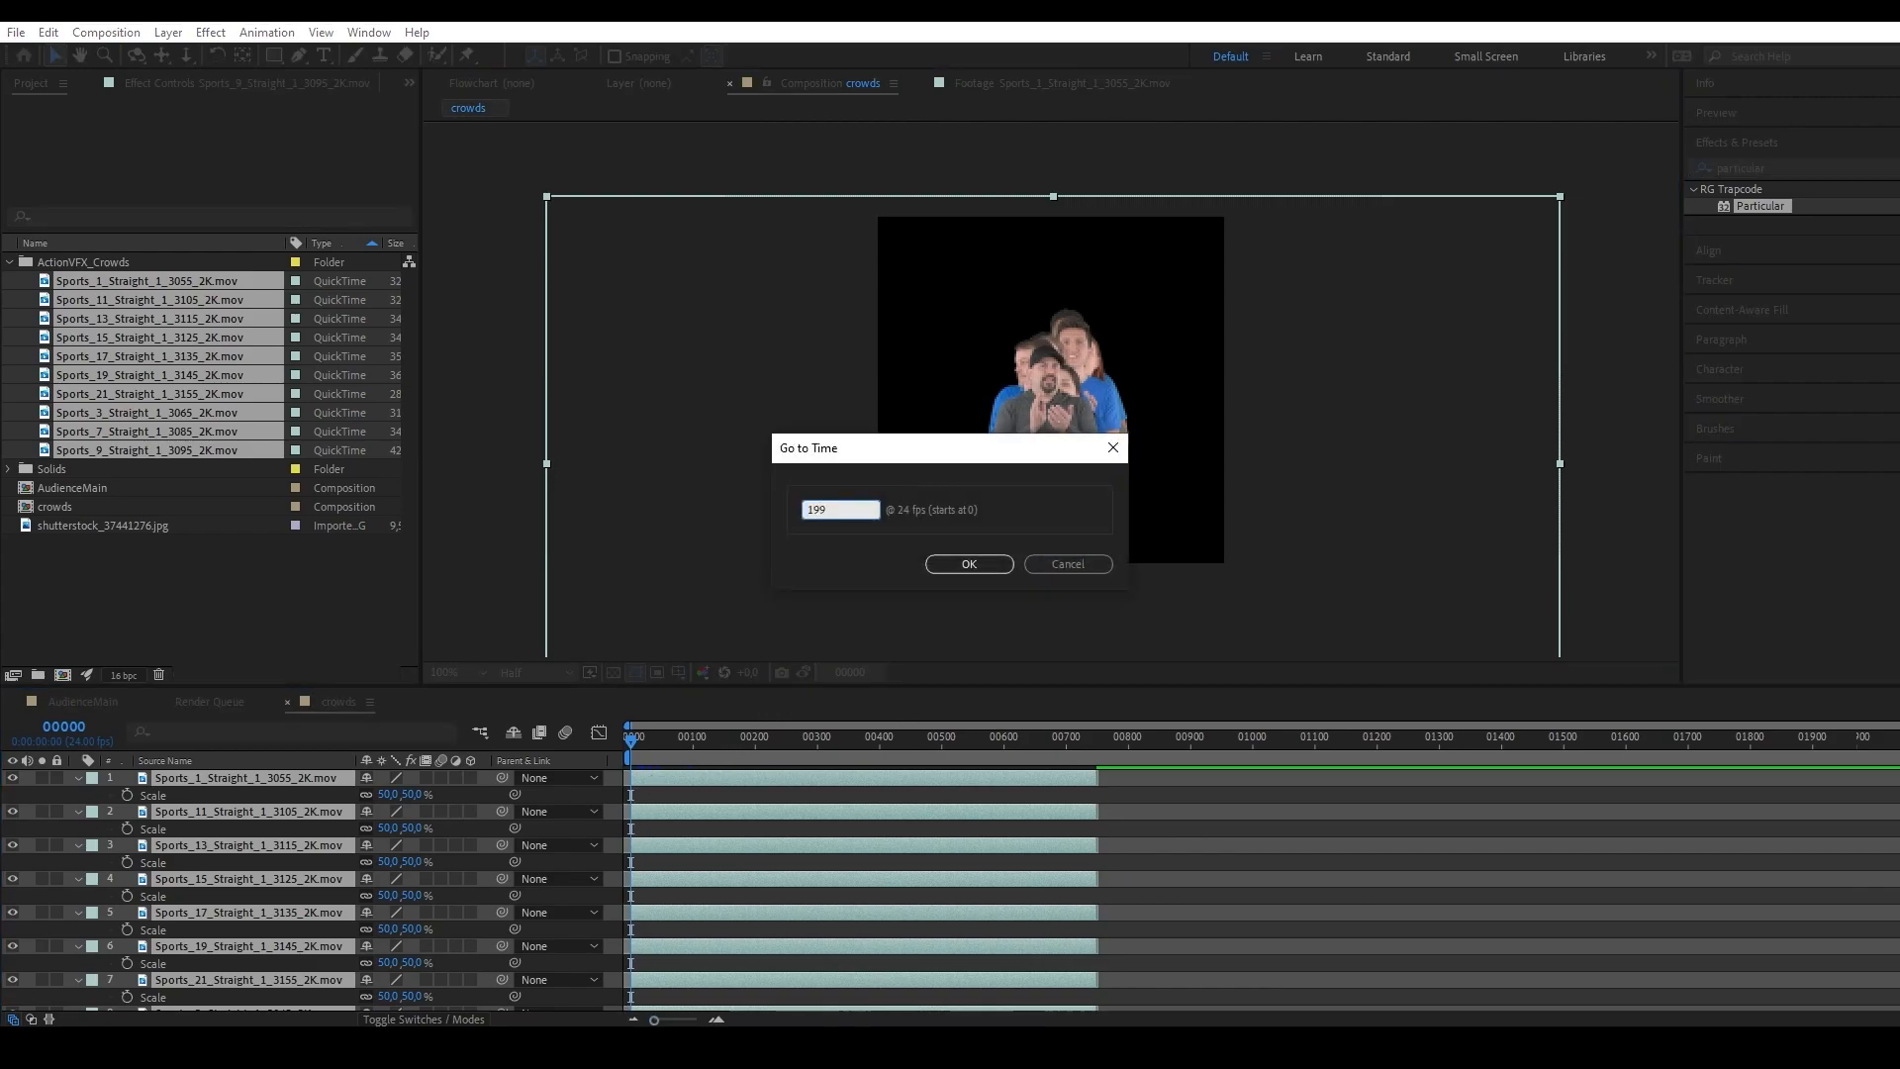
key("Return")
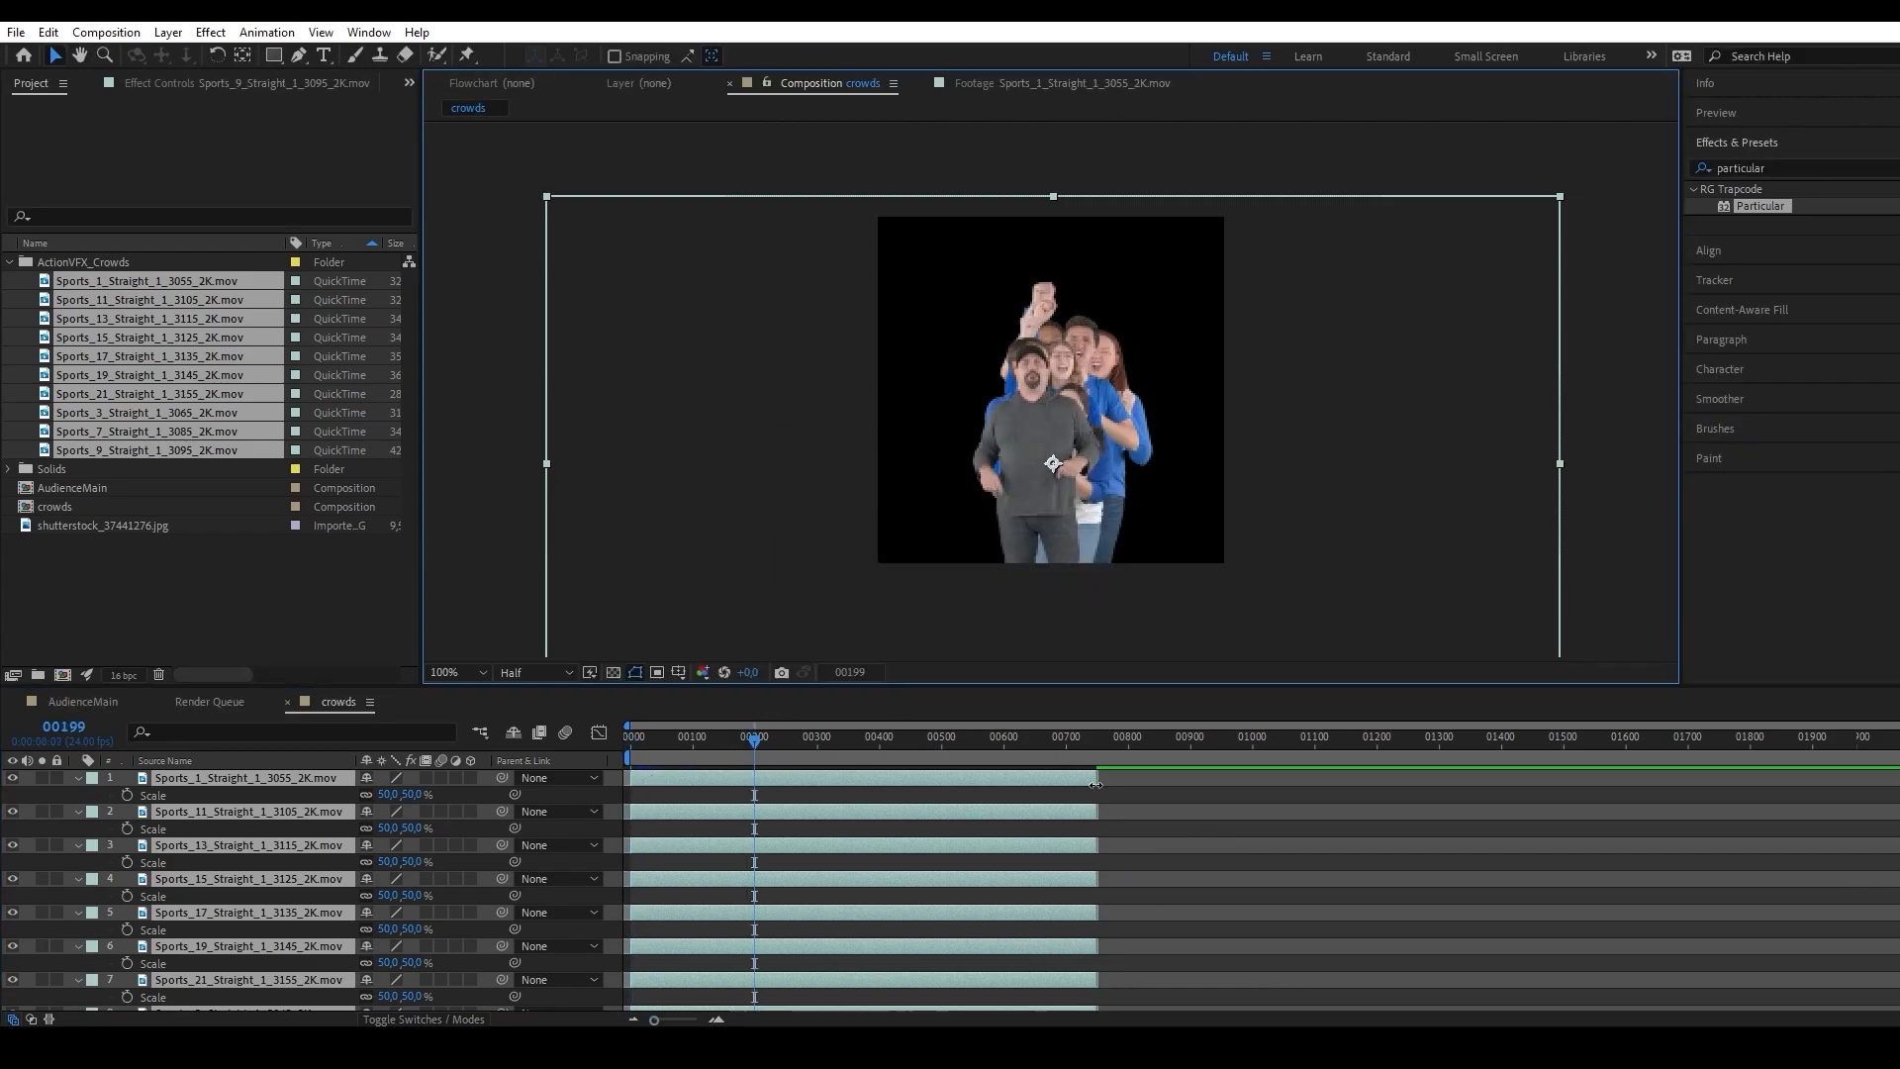
scroll(812, 906, "down", 3)
key("alt+bracketright")
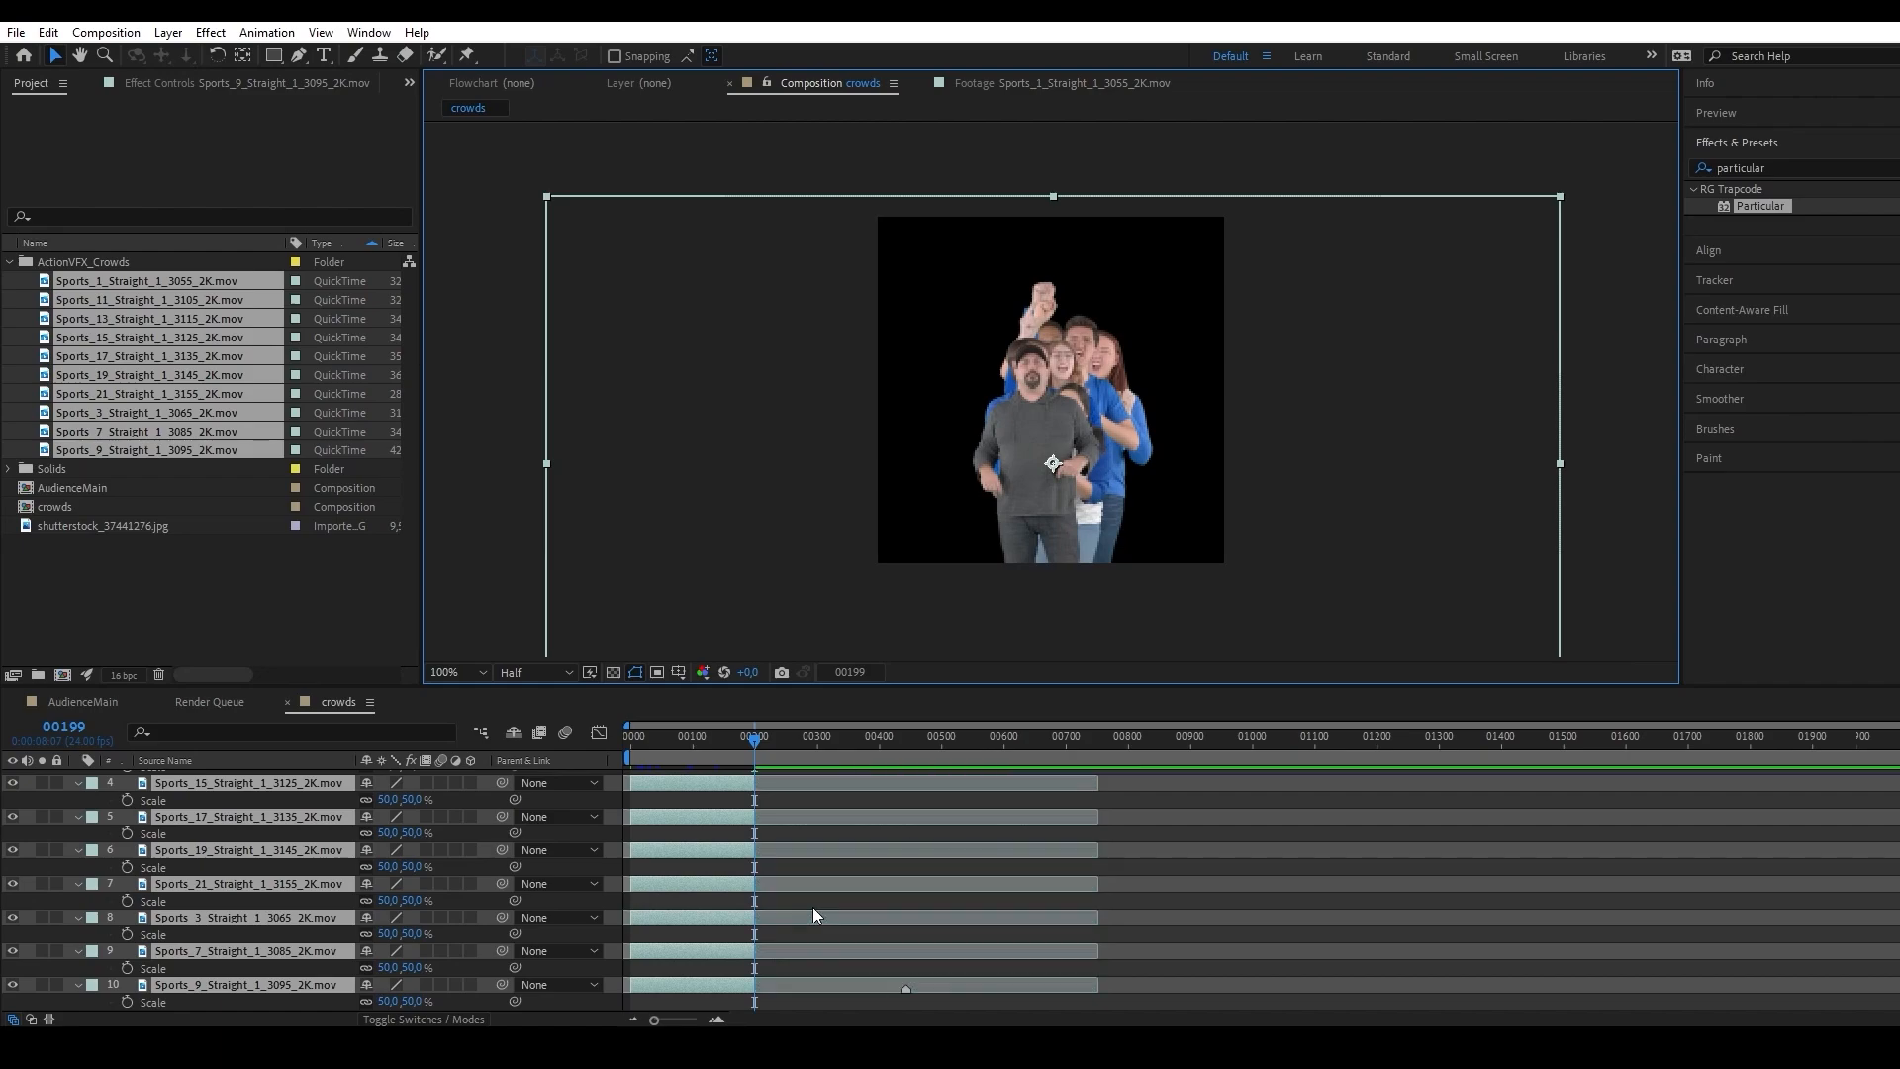
scroll(811, 907, "up", 3)
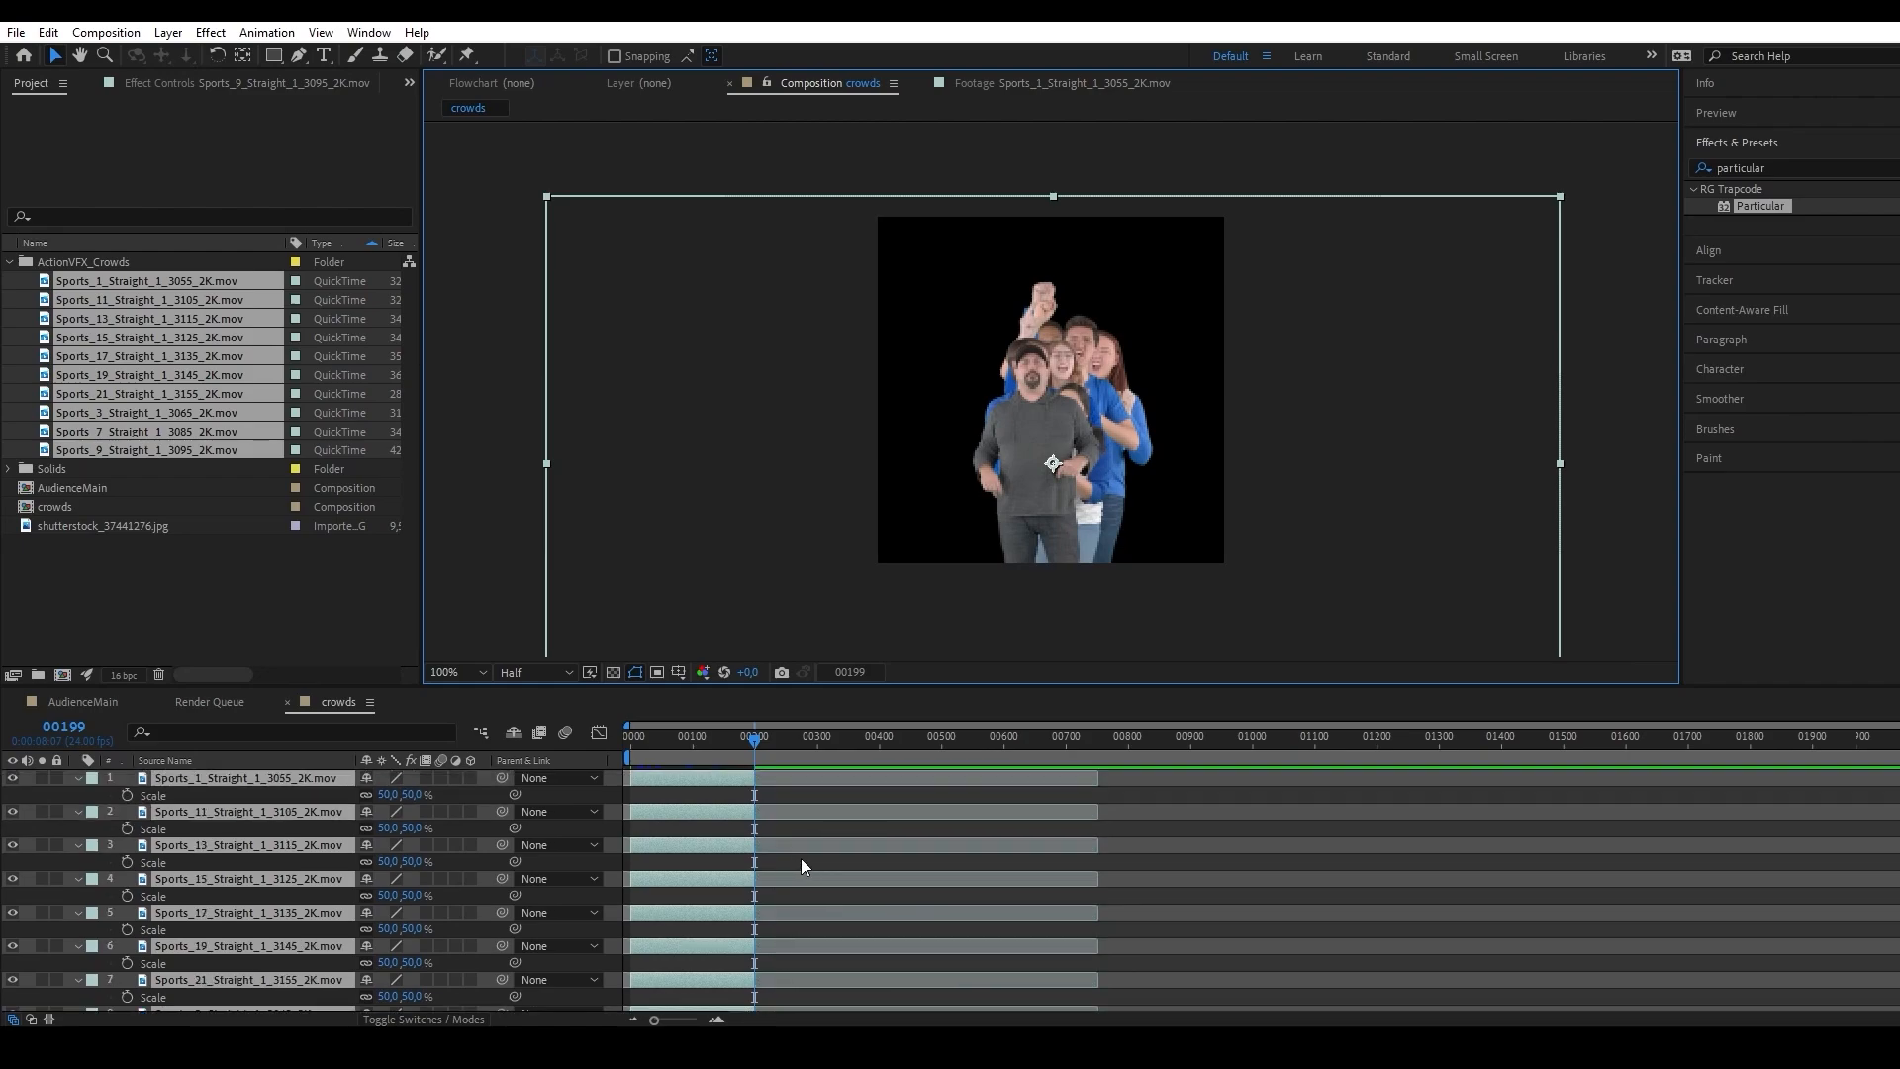
Arrange the ten crowd clips one after another in time with Sequence Layers.
right_click(228, 784)
mouse_move(388, 534)
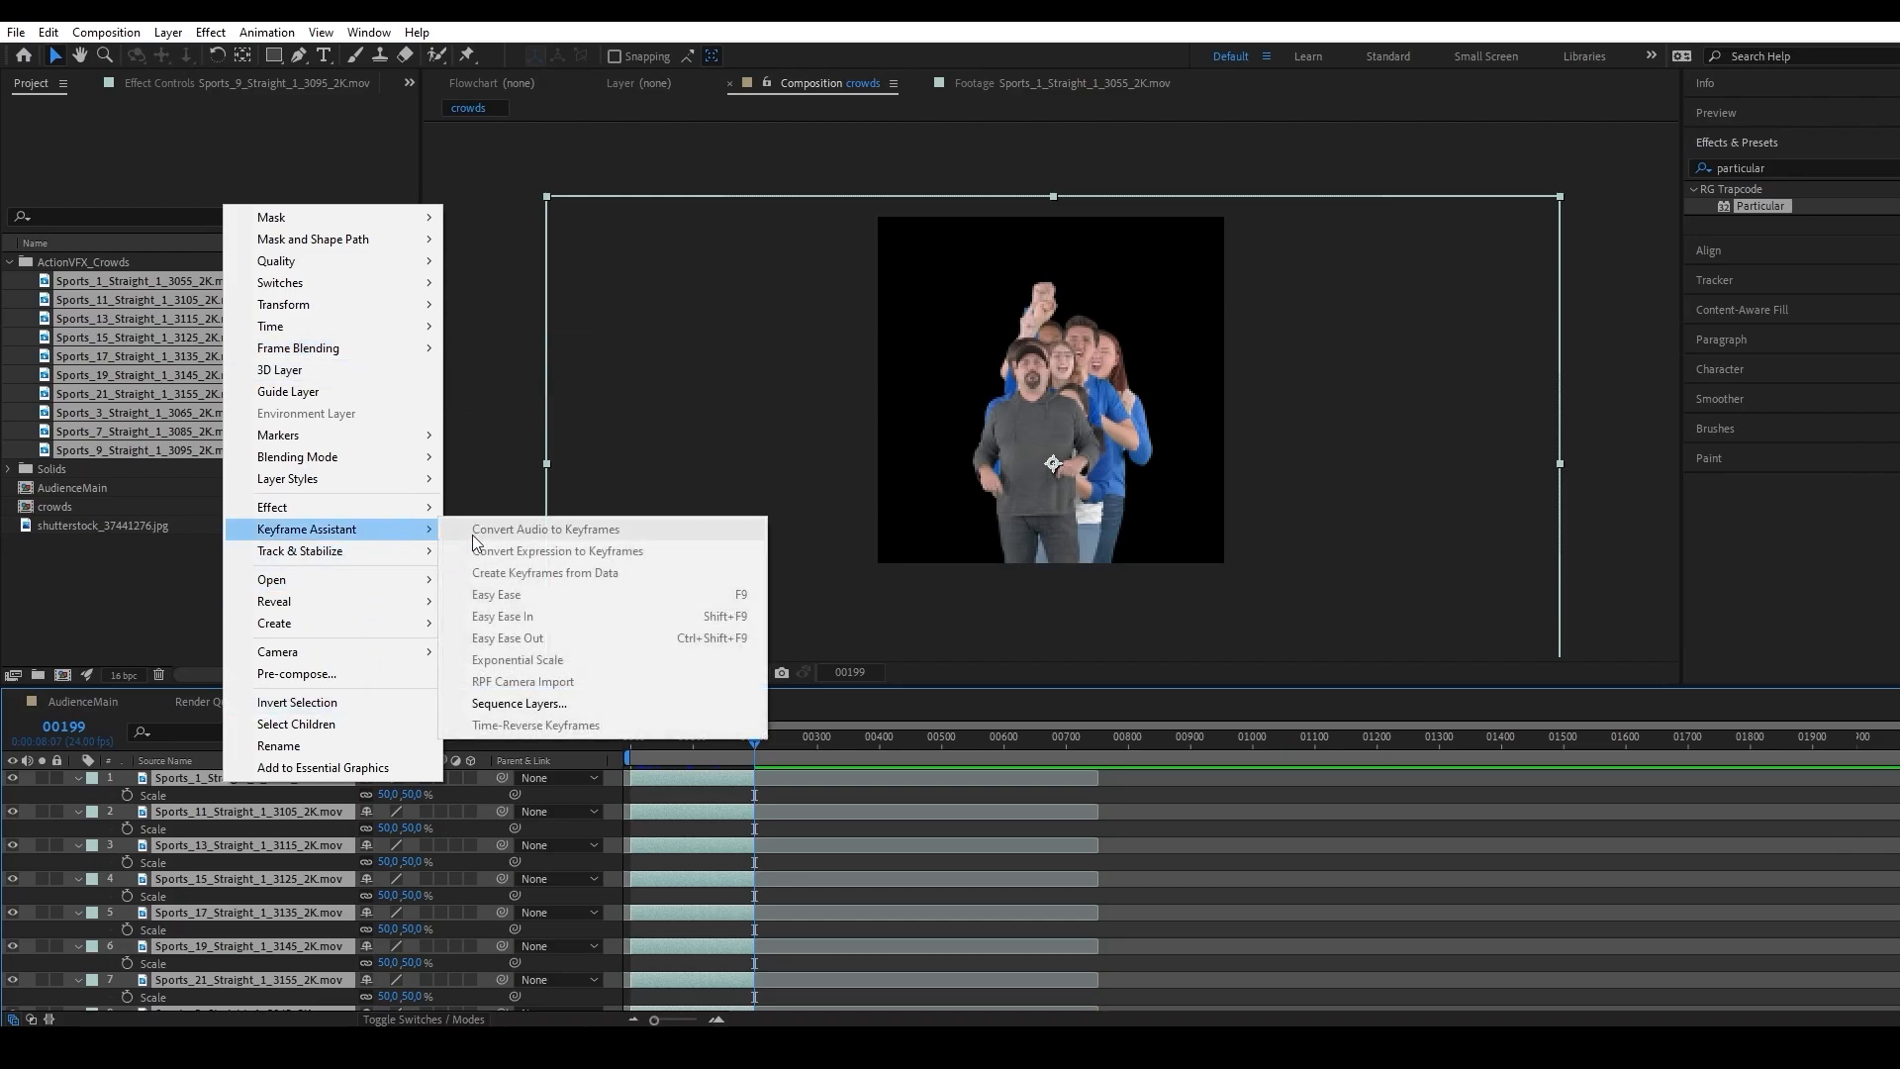
left_click(554, 701)
left_click(969, 583)
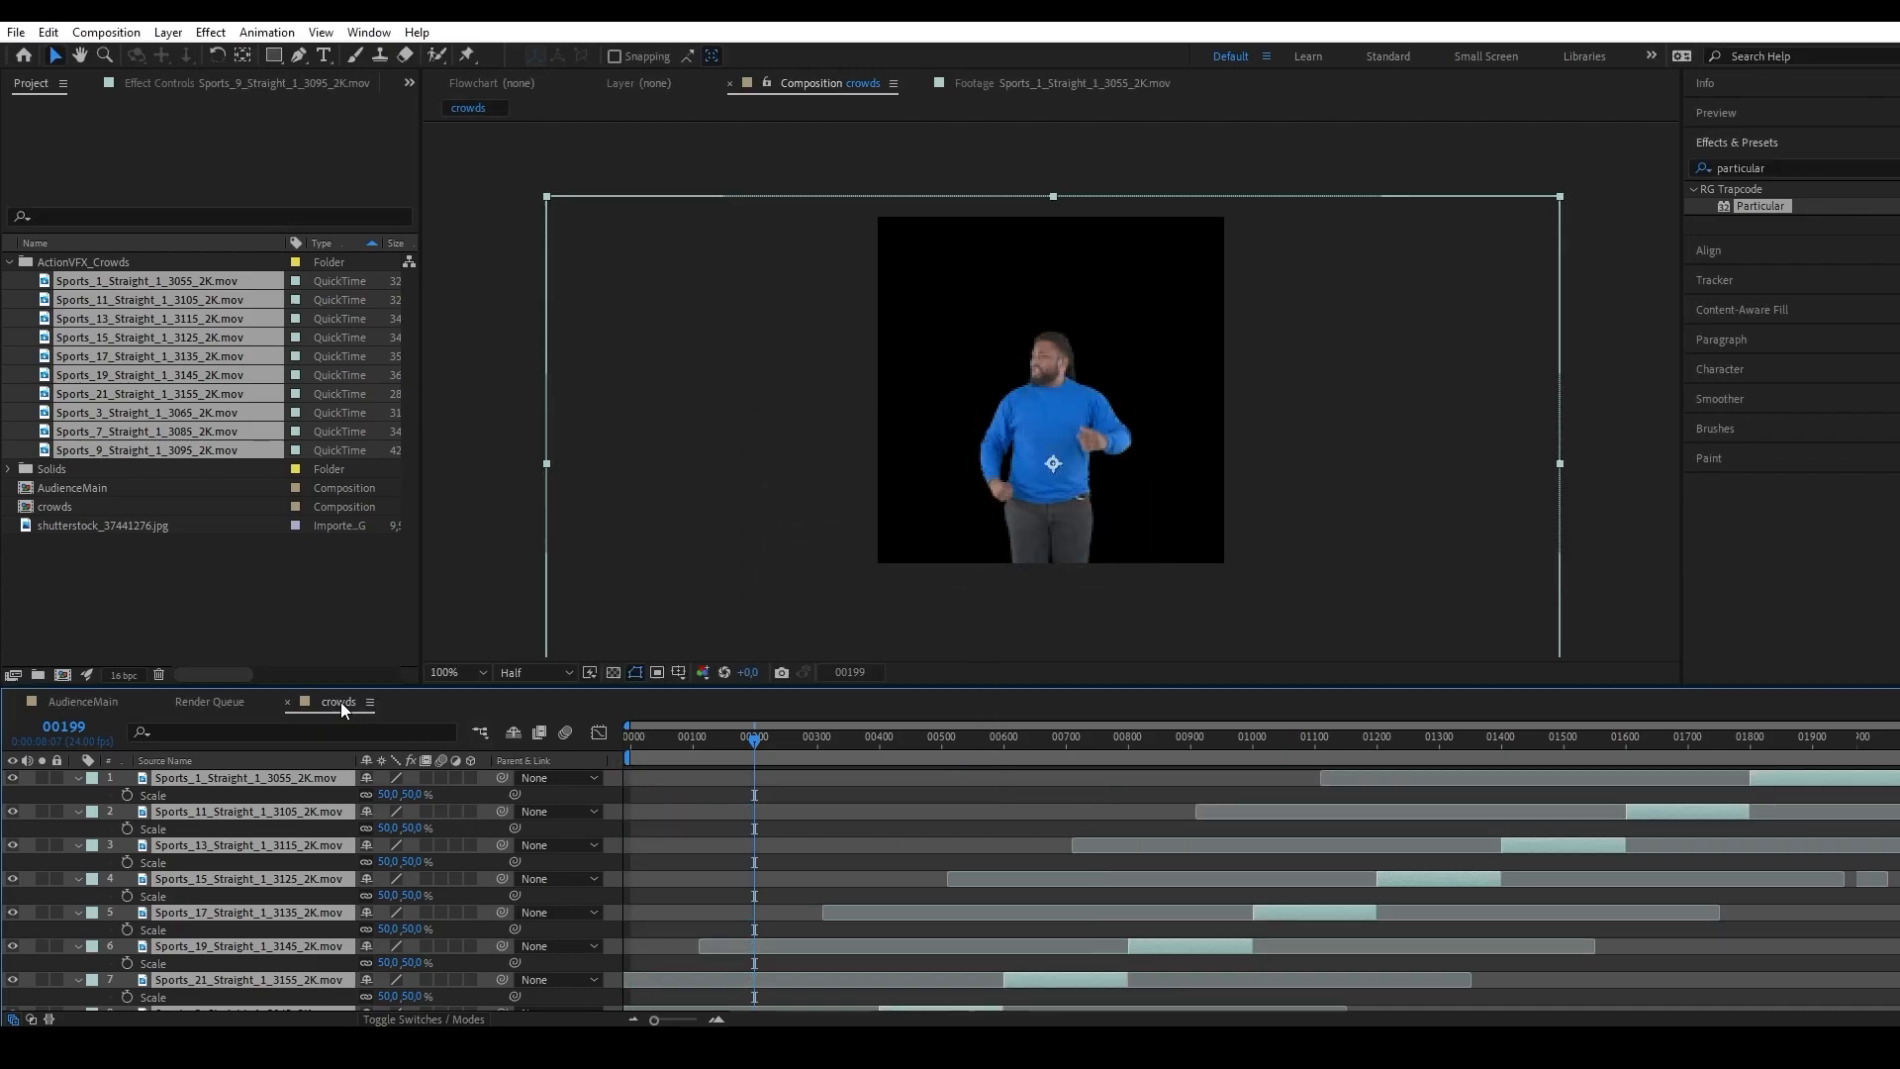
Examine the person changes in the crowds composition at frames 199–200 and 399–400, and scrub on to about frame 622.
left_click_drag(782, 737, 954, 780)
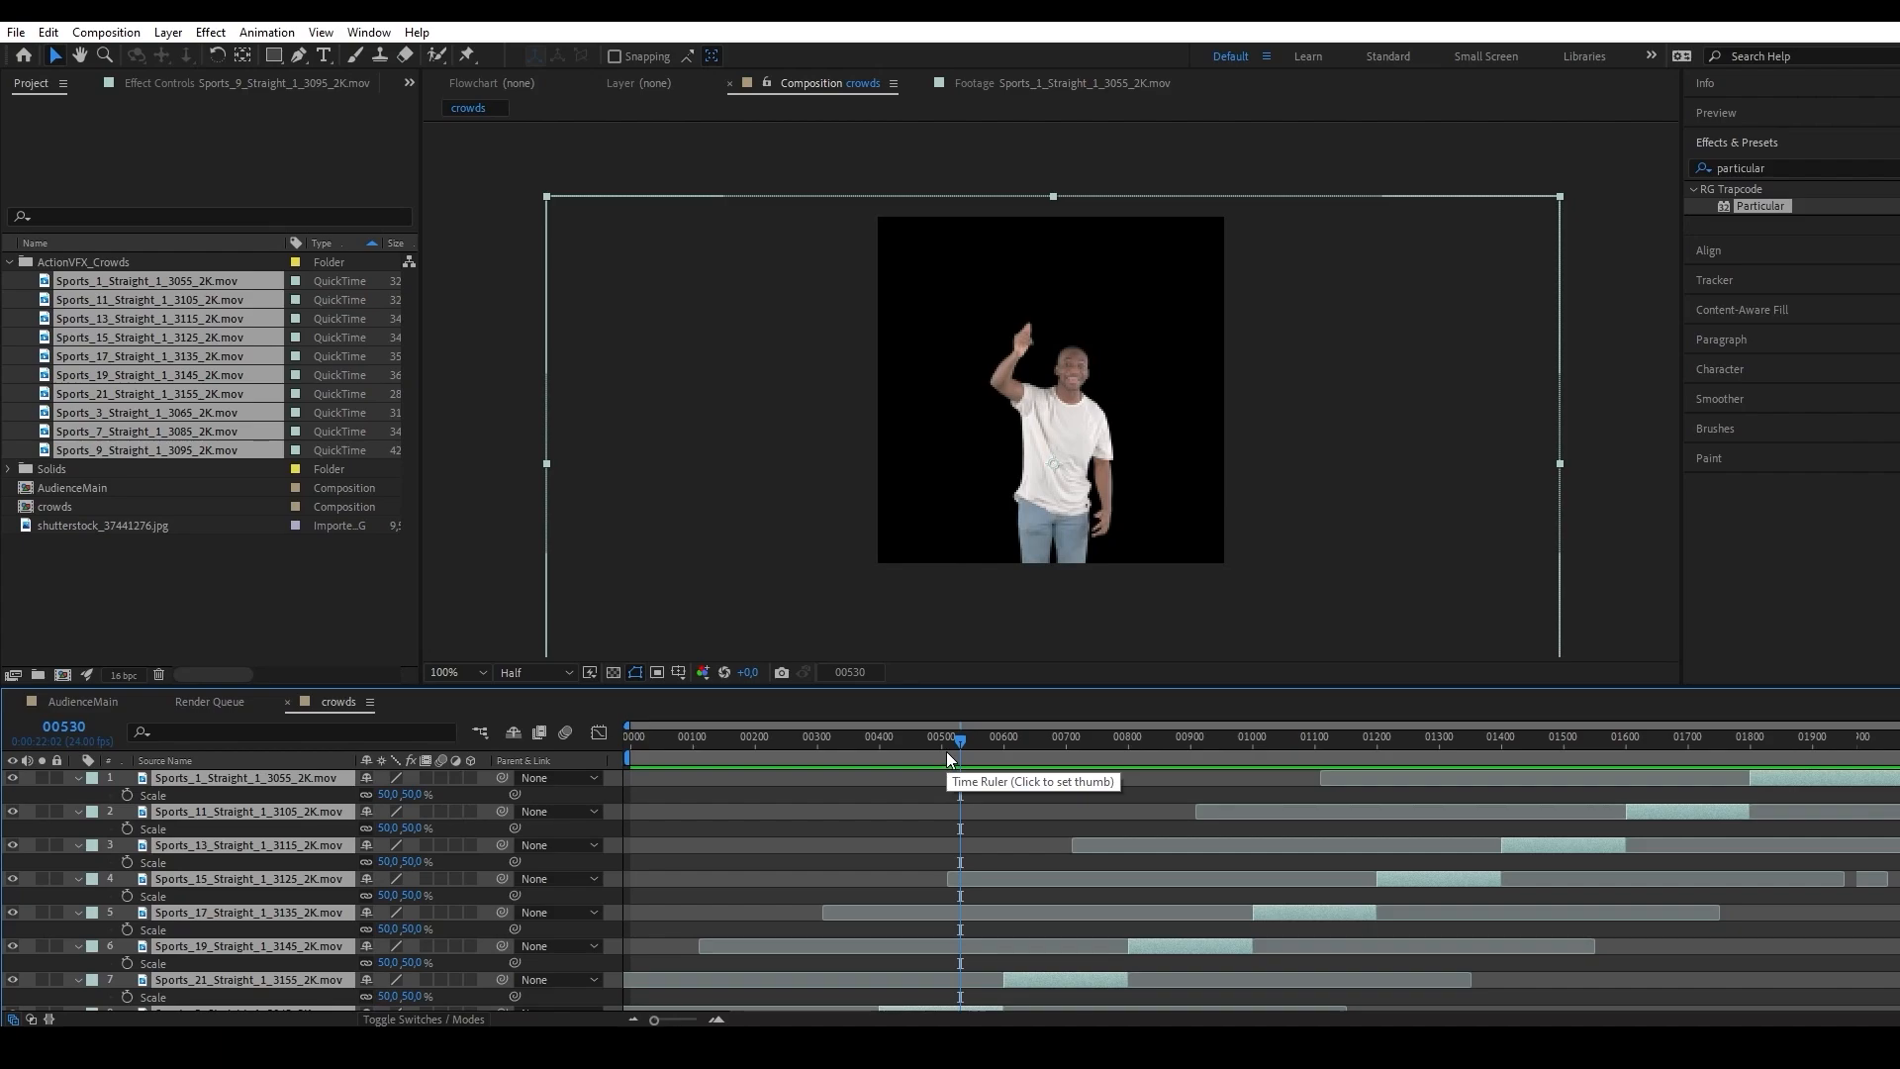
left_click(846, 675)
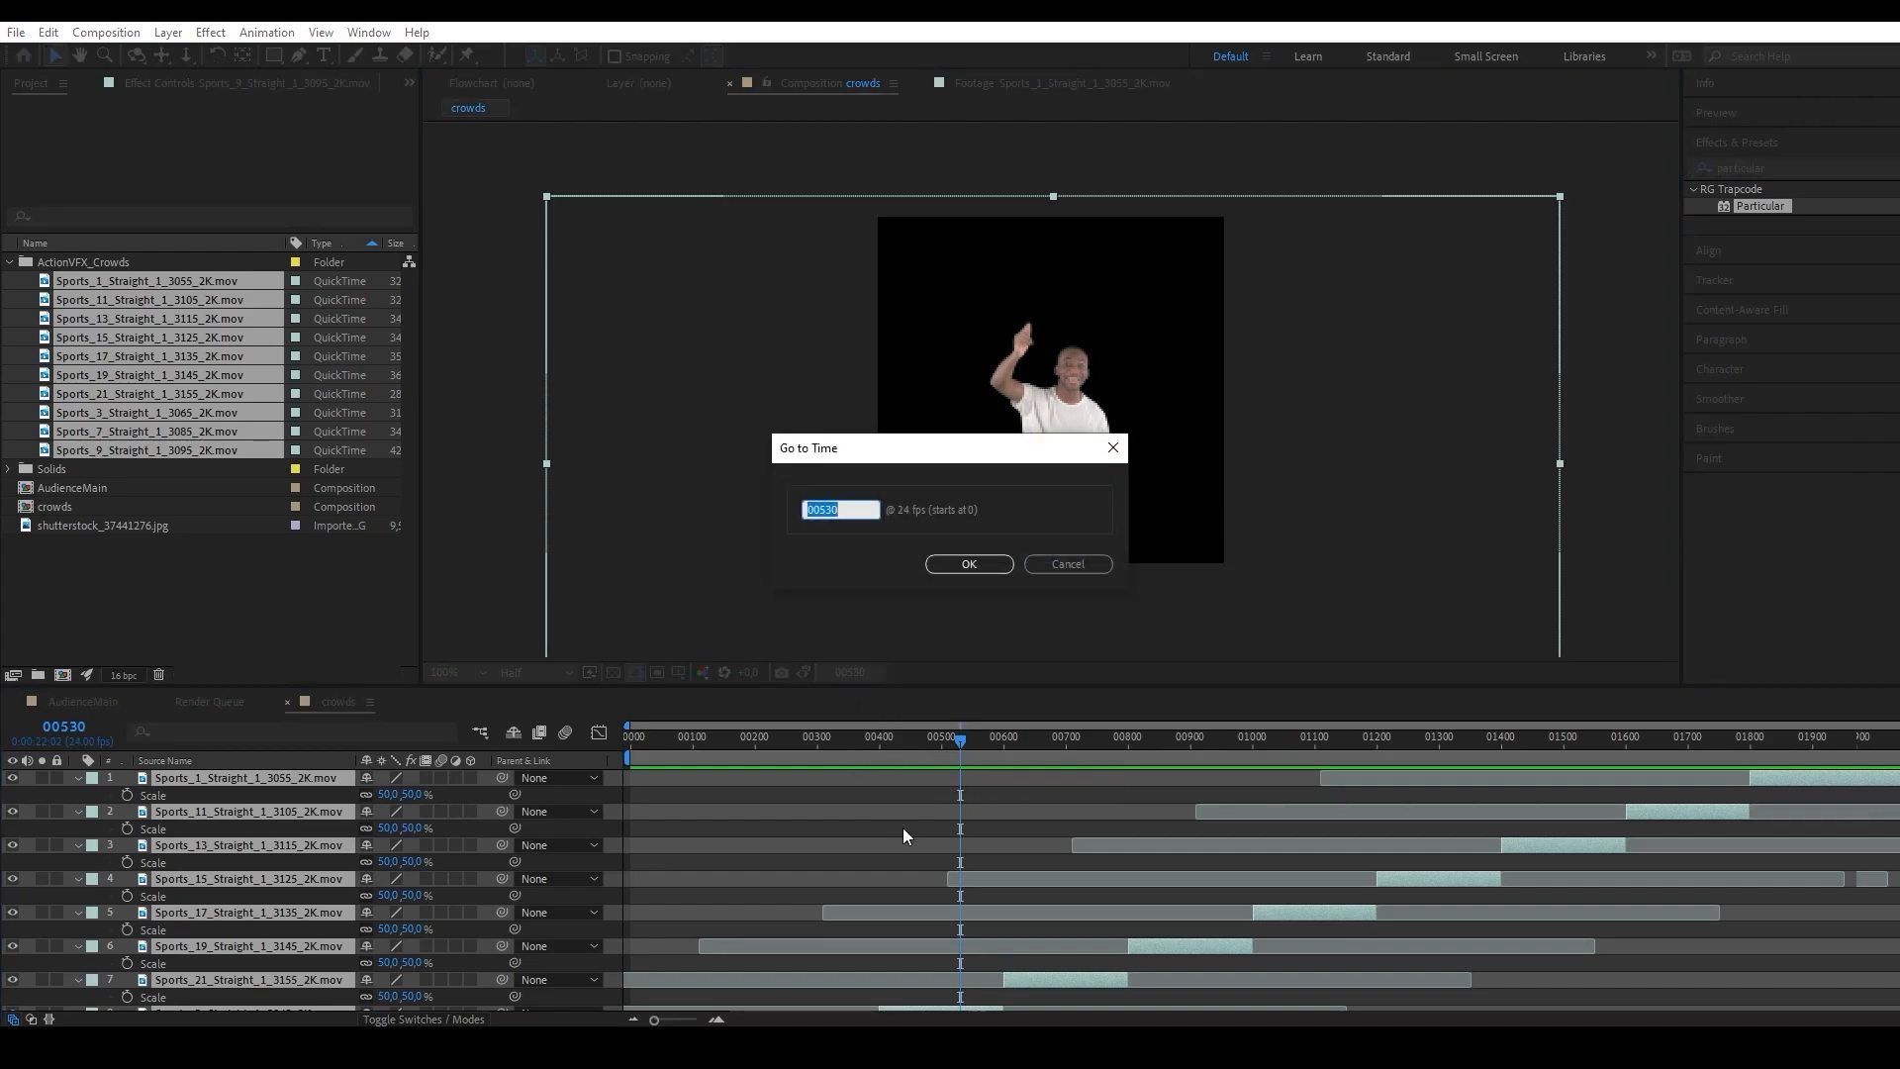
type("199")
key("Return")
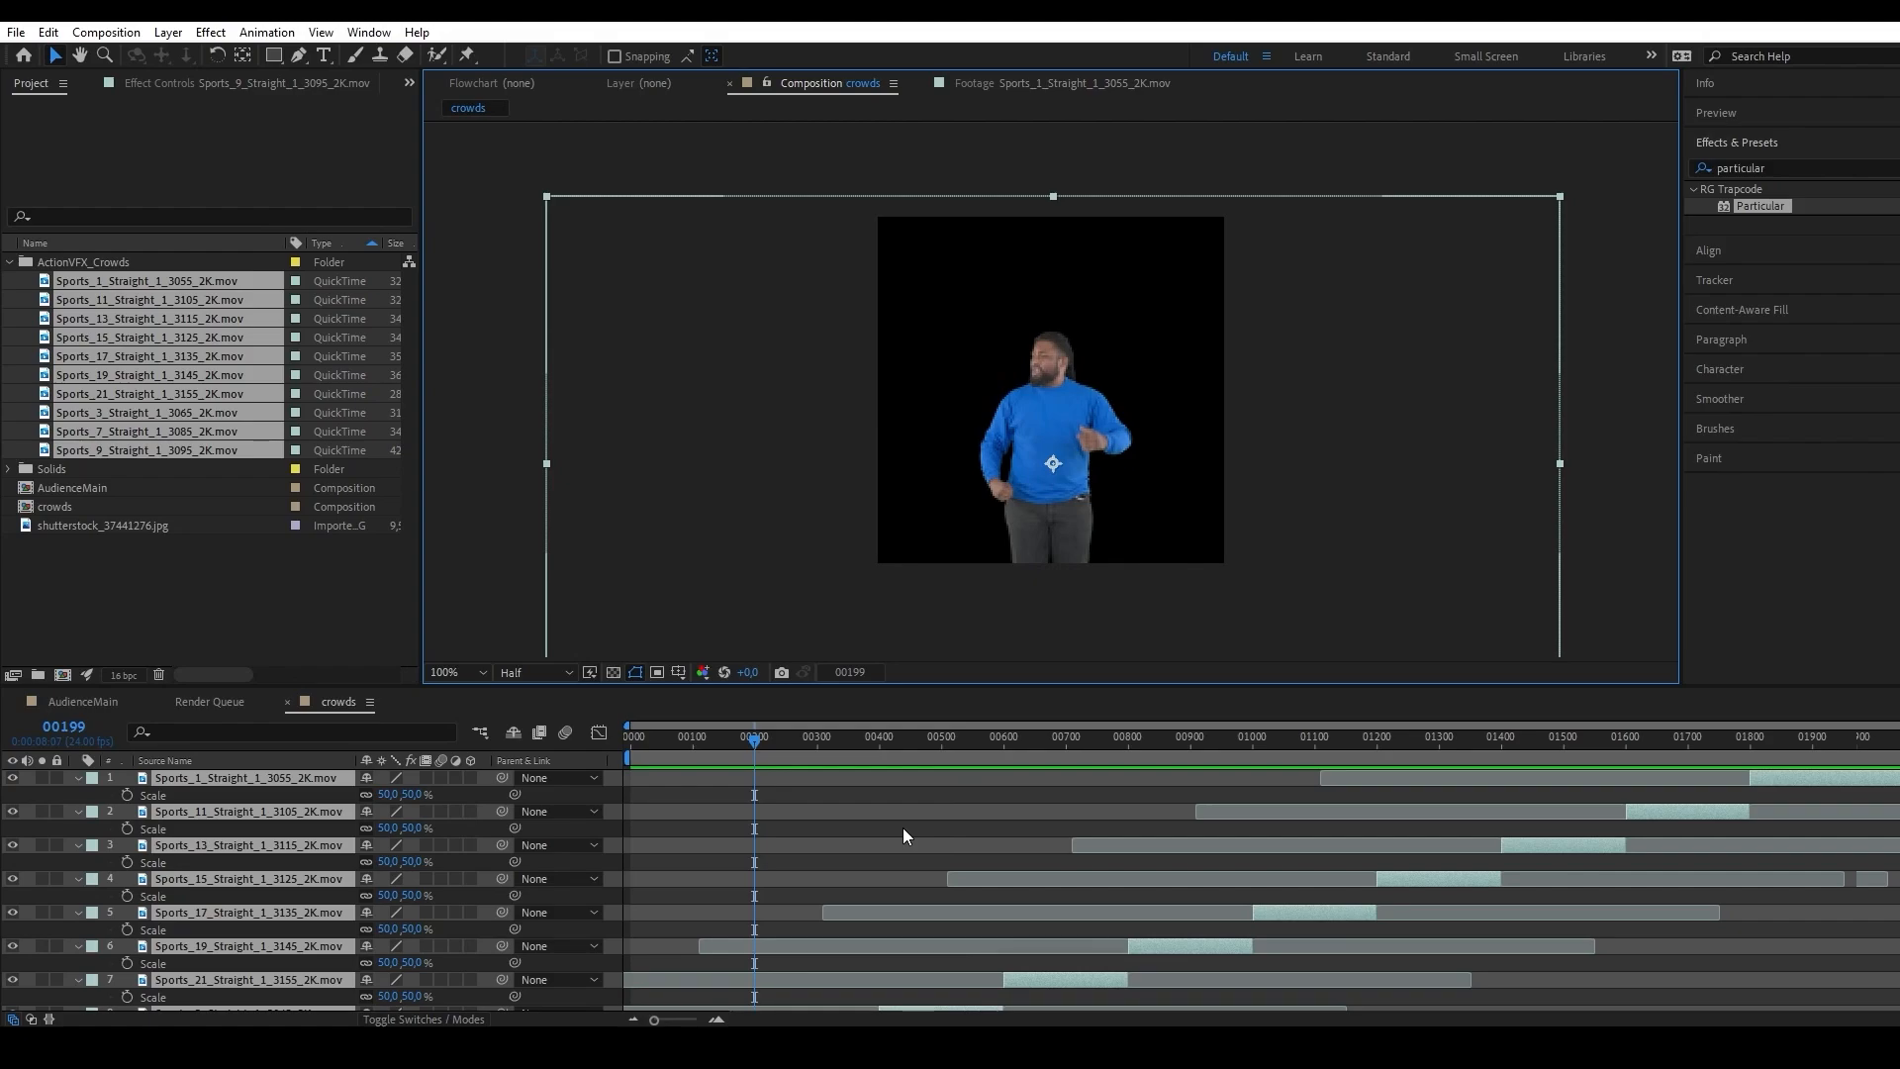
key("Page_Down")
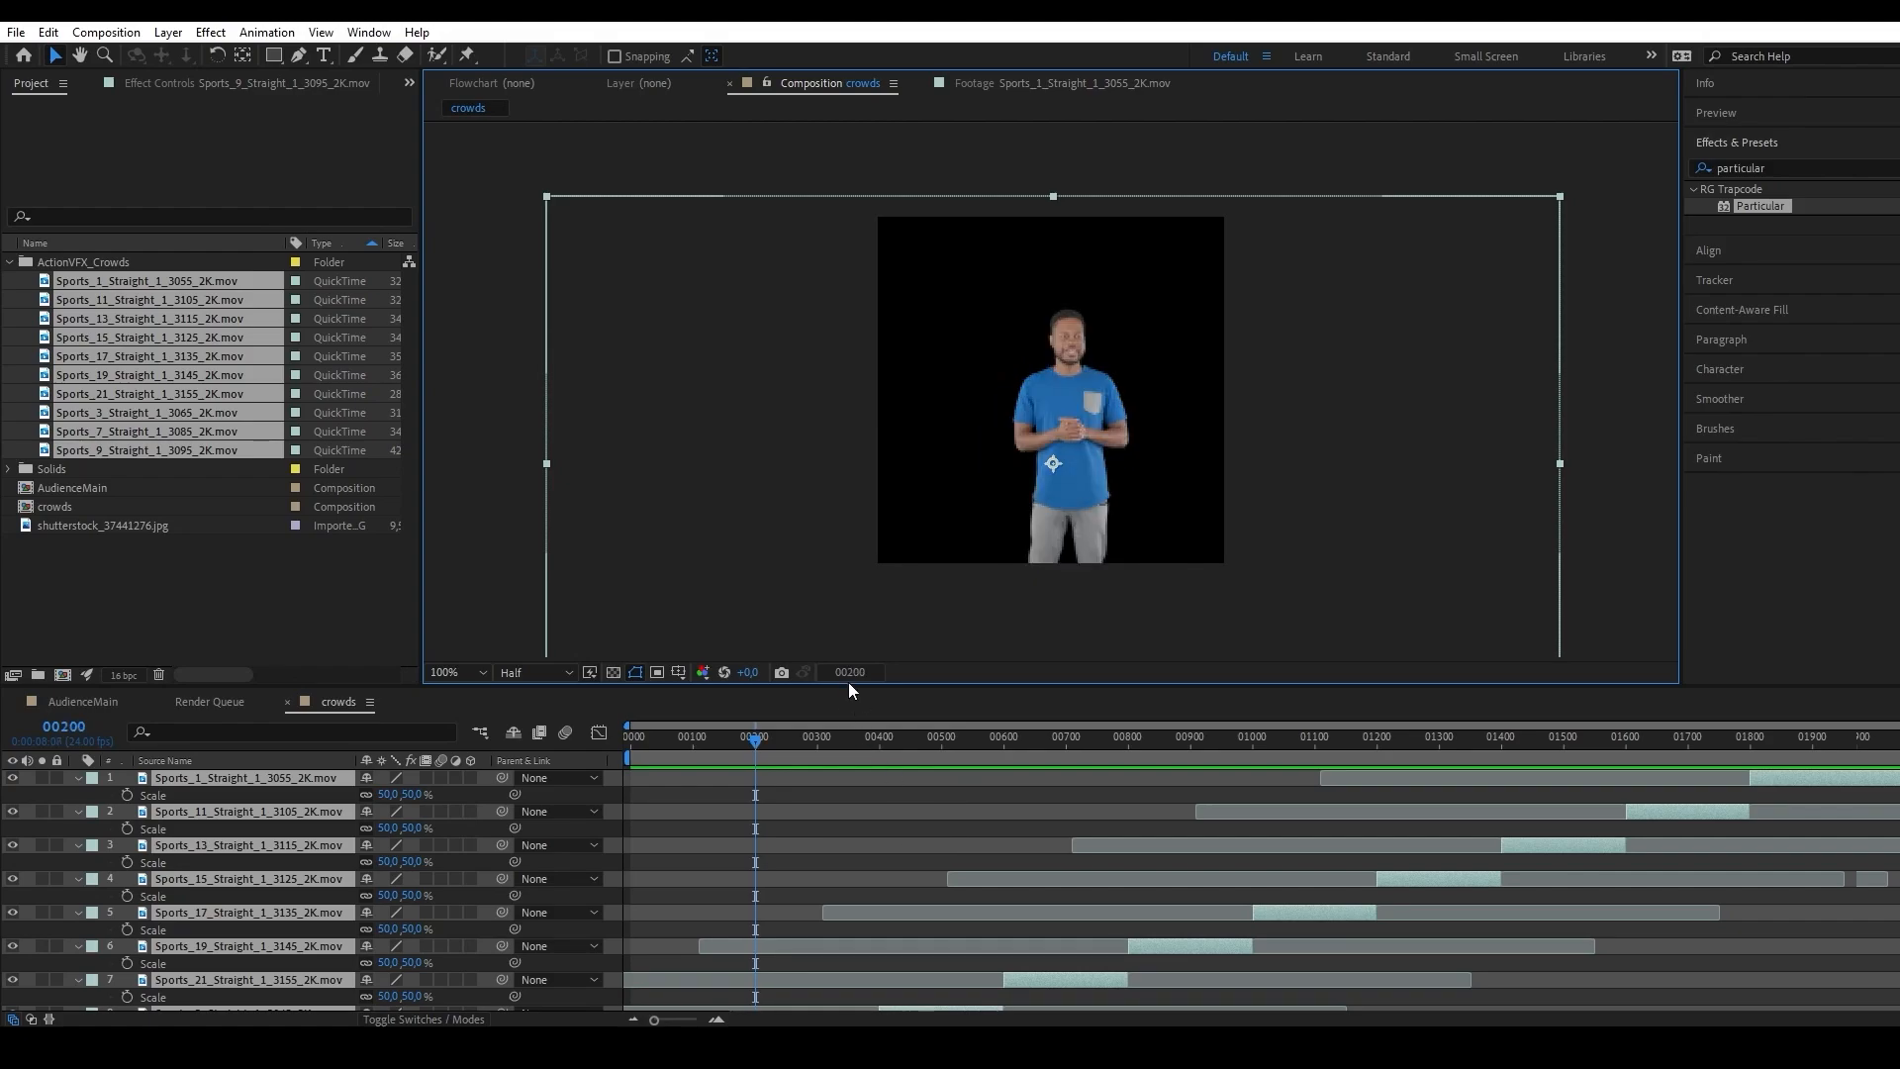
key("alt+shift+j")
type("399")
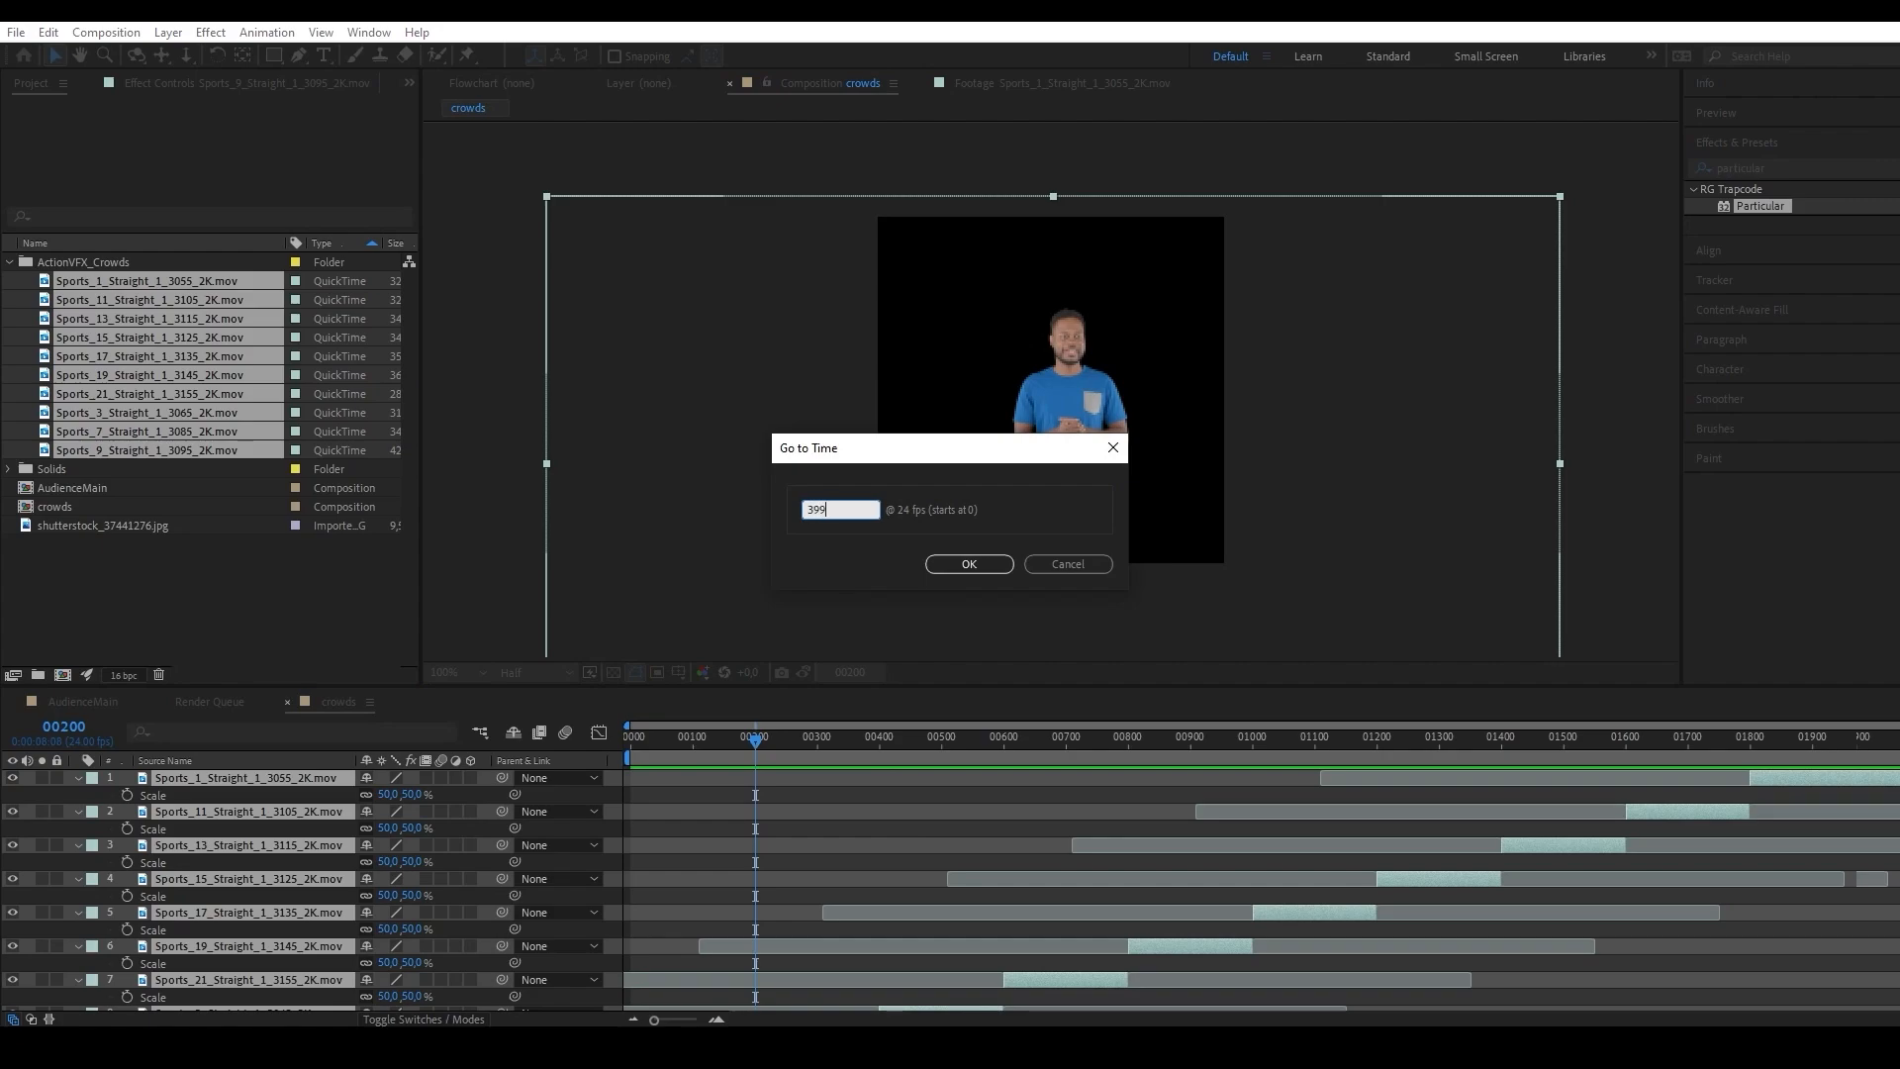
key("Return")
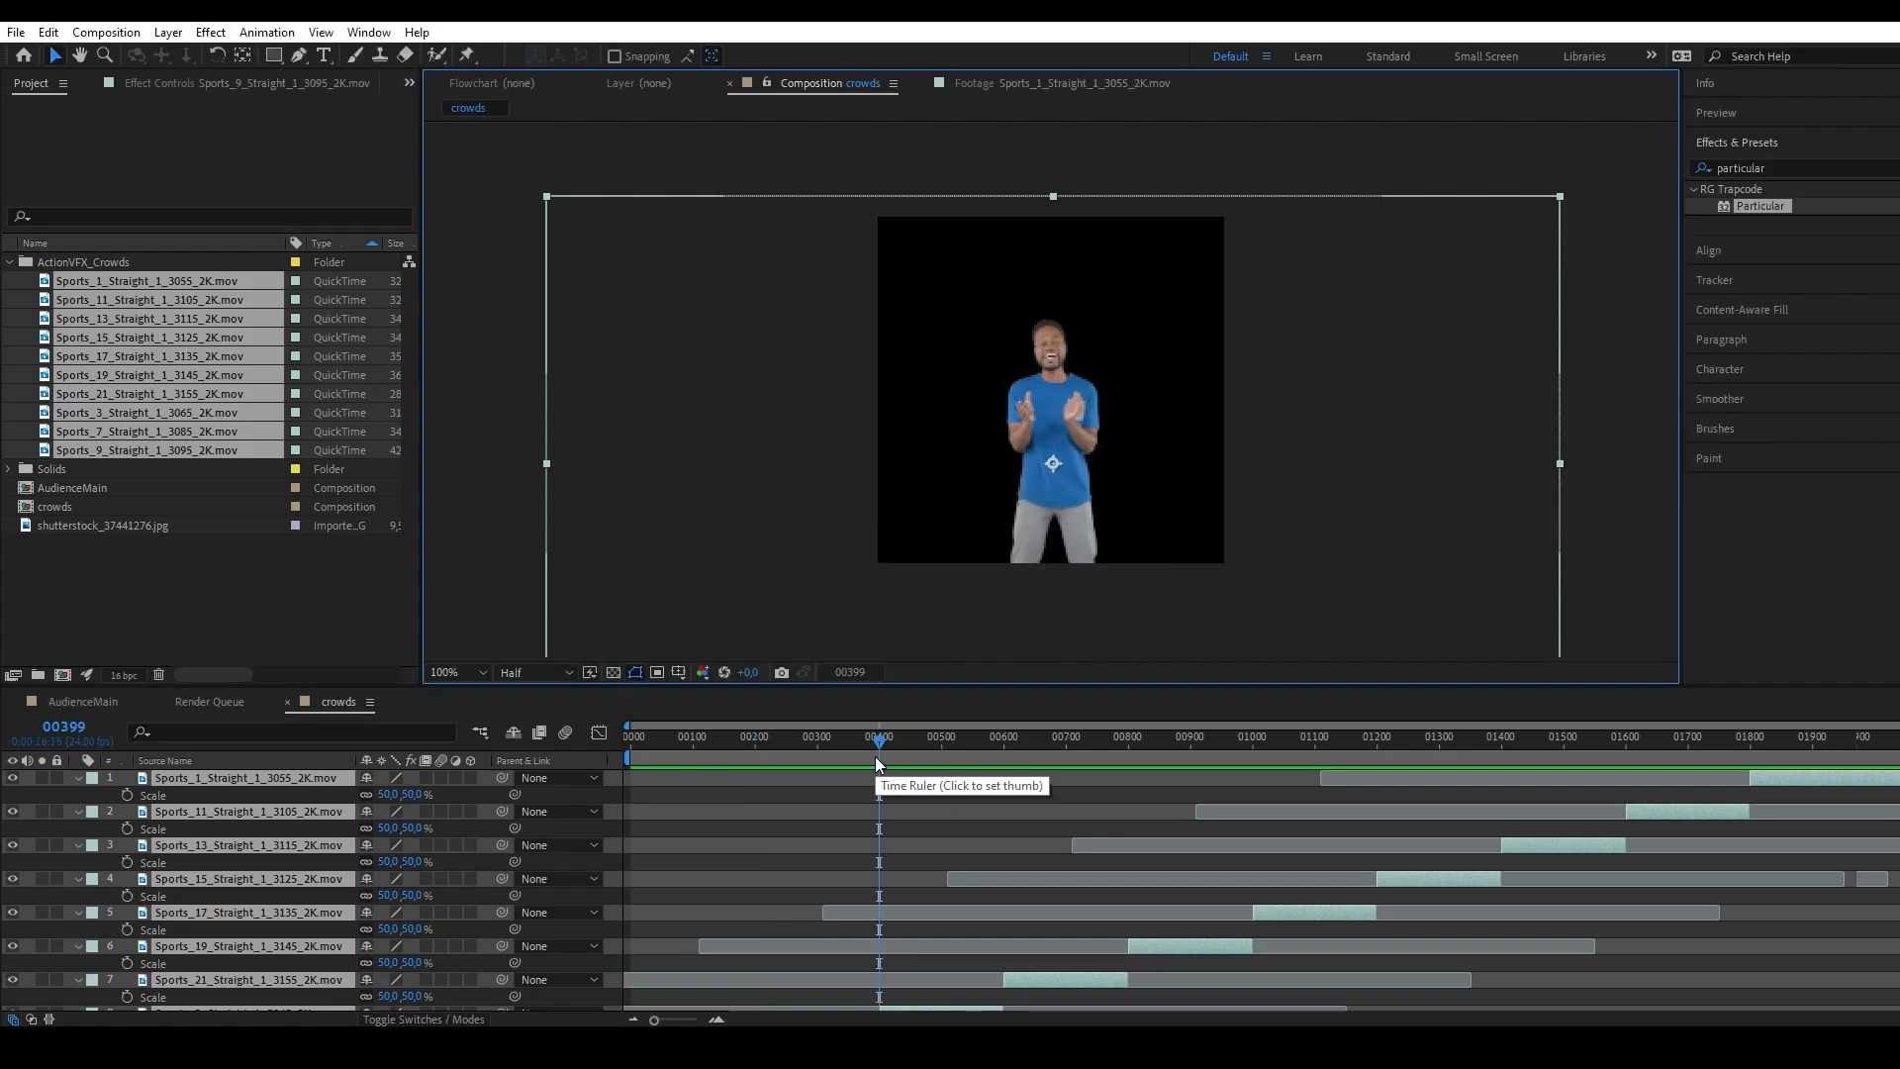
key("Page_Down")
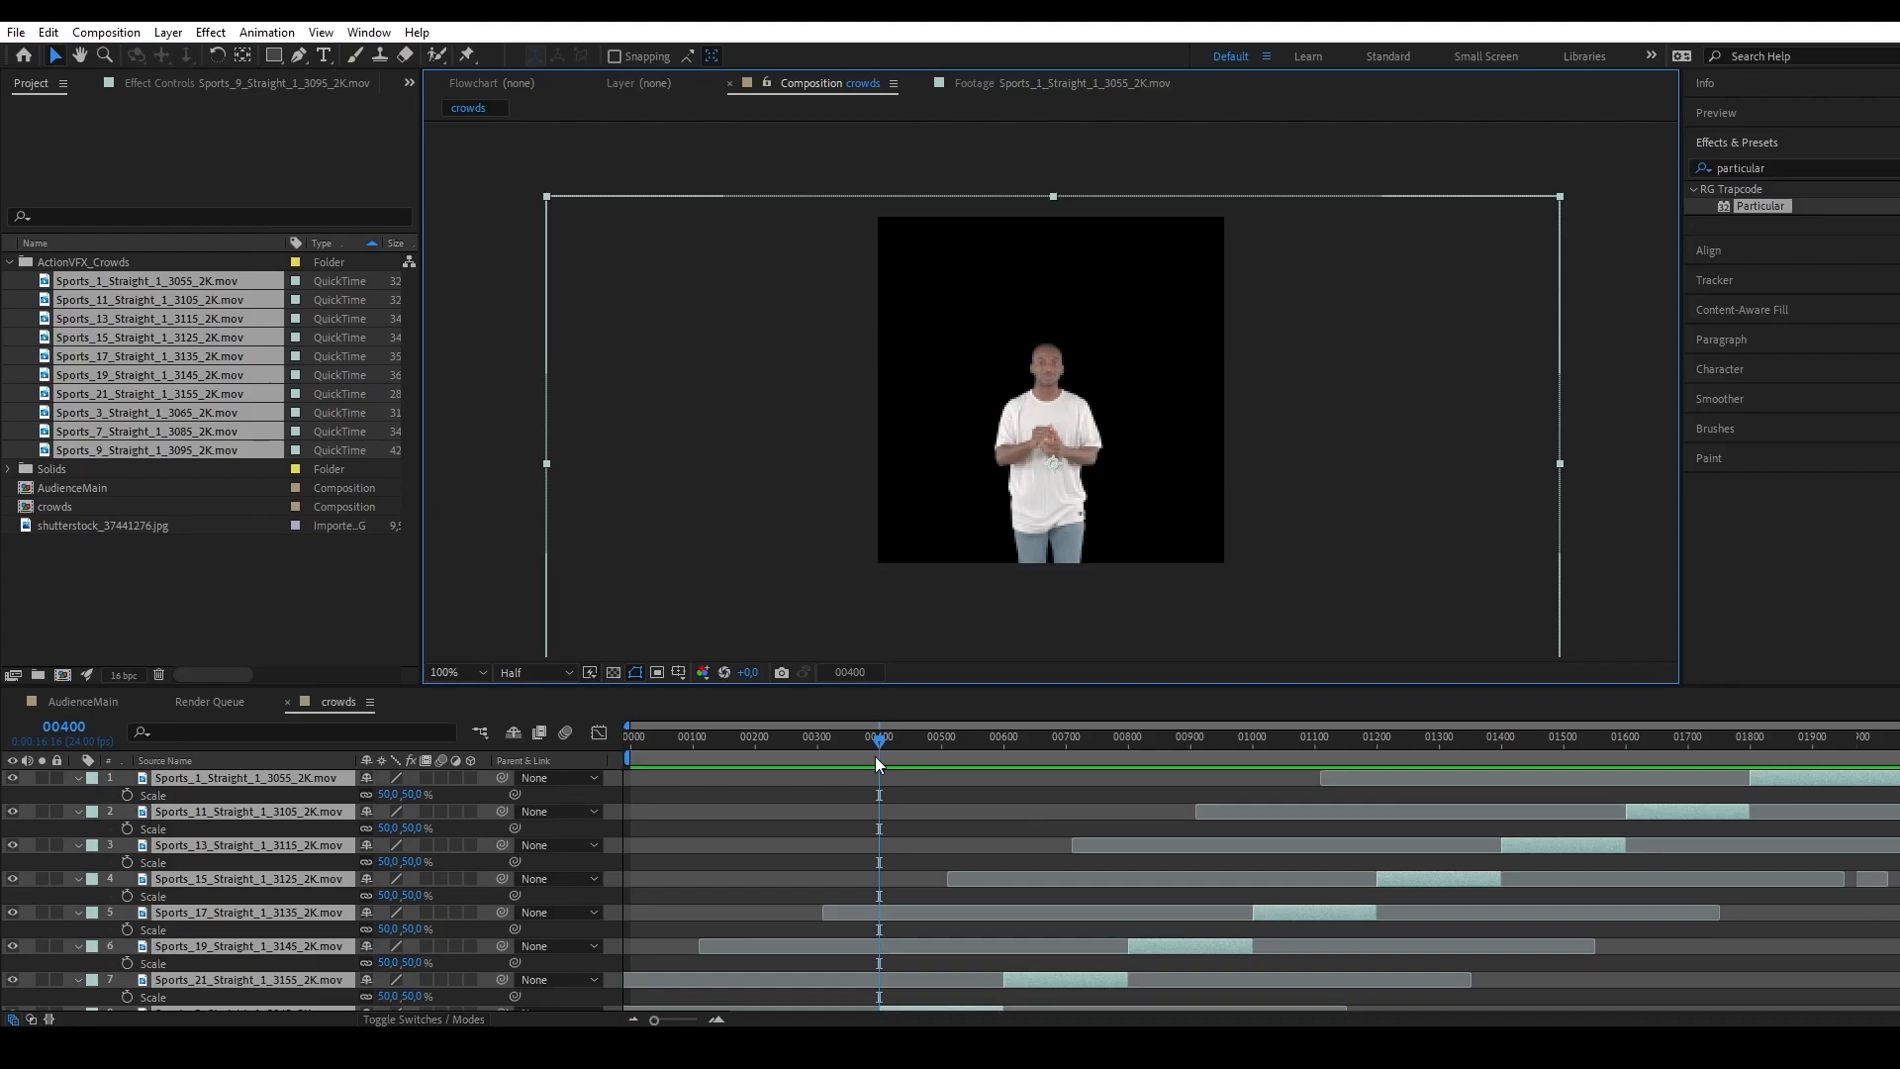
left_click_drag(879, 740, 1017, 697)
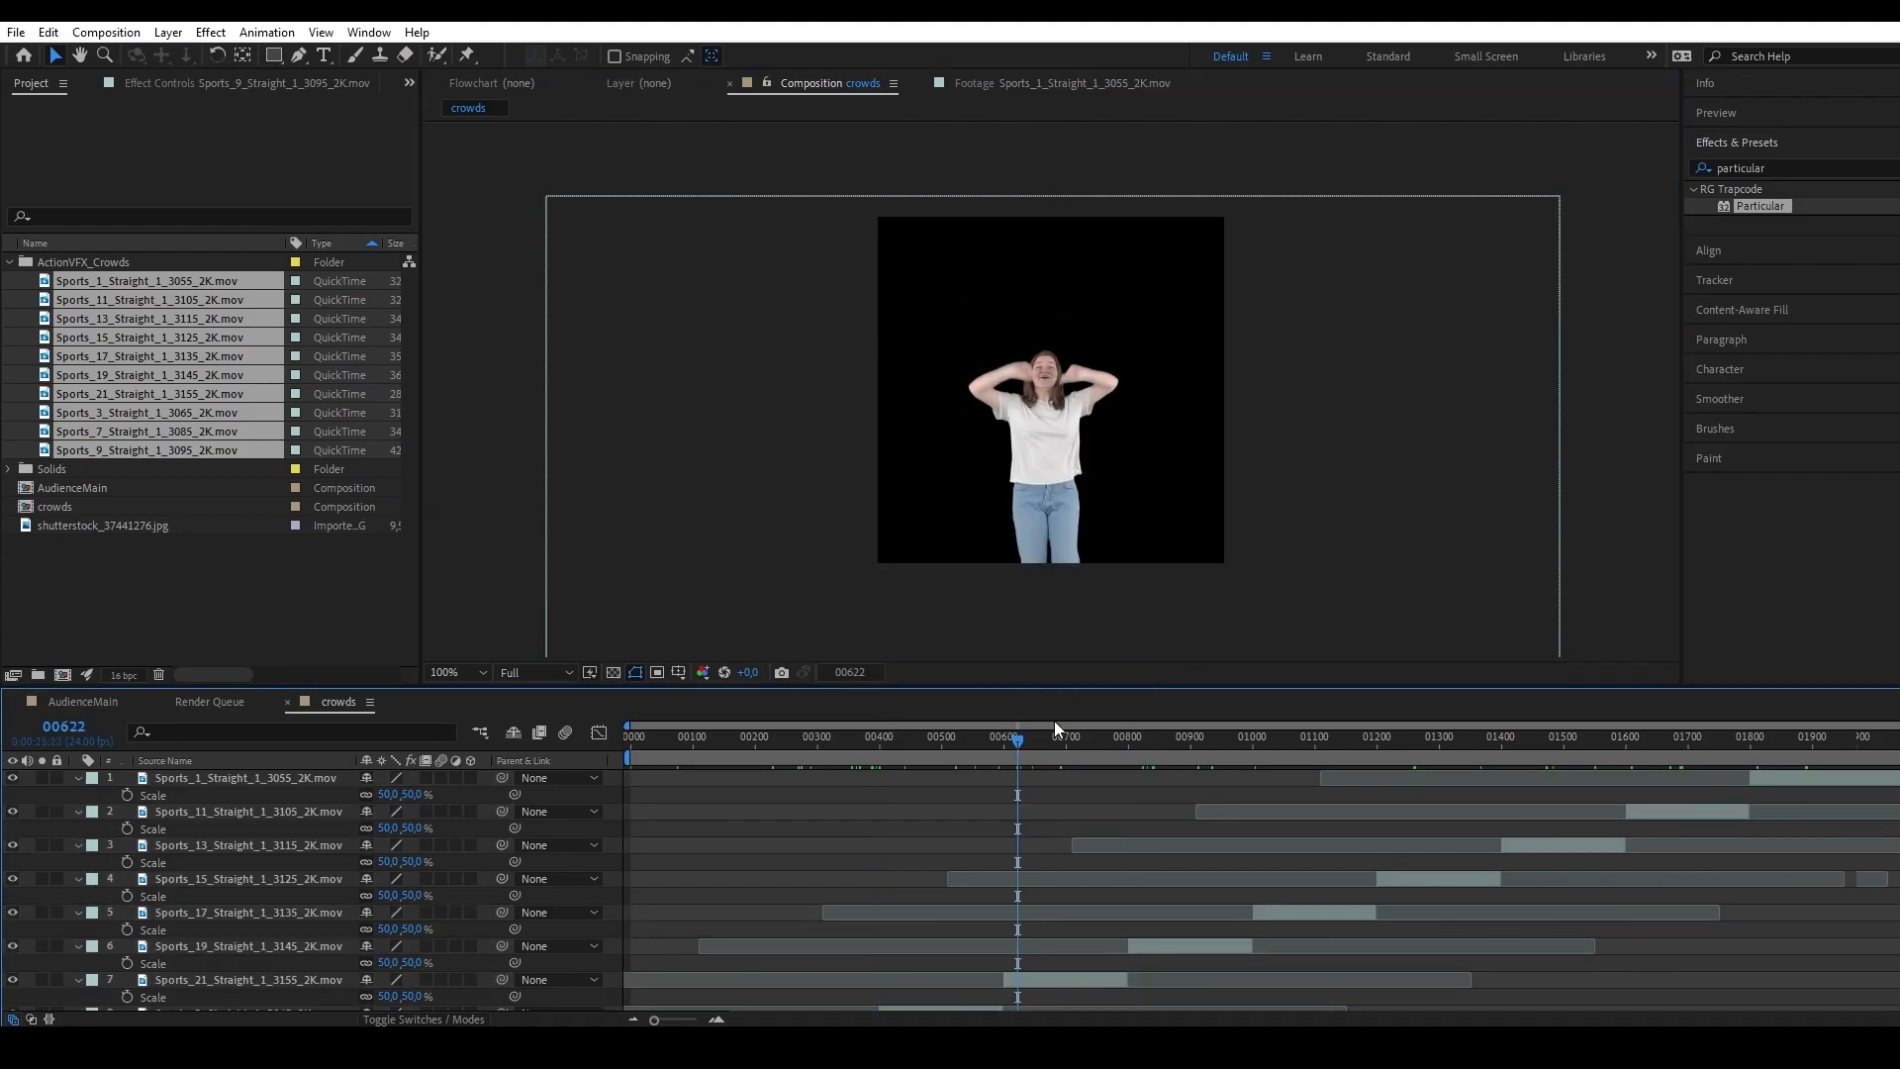
Place the crowds composition above the Particular layer in AudienceMain and hide it.
left_click(83, 703)
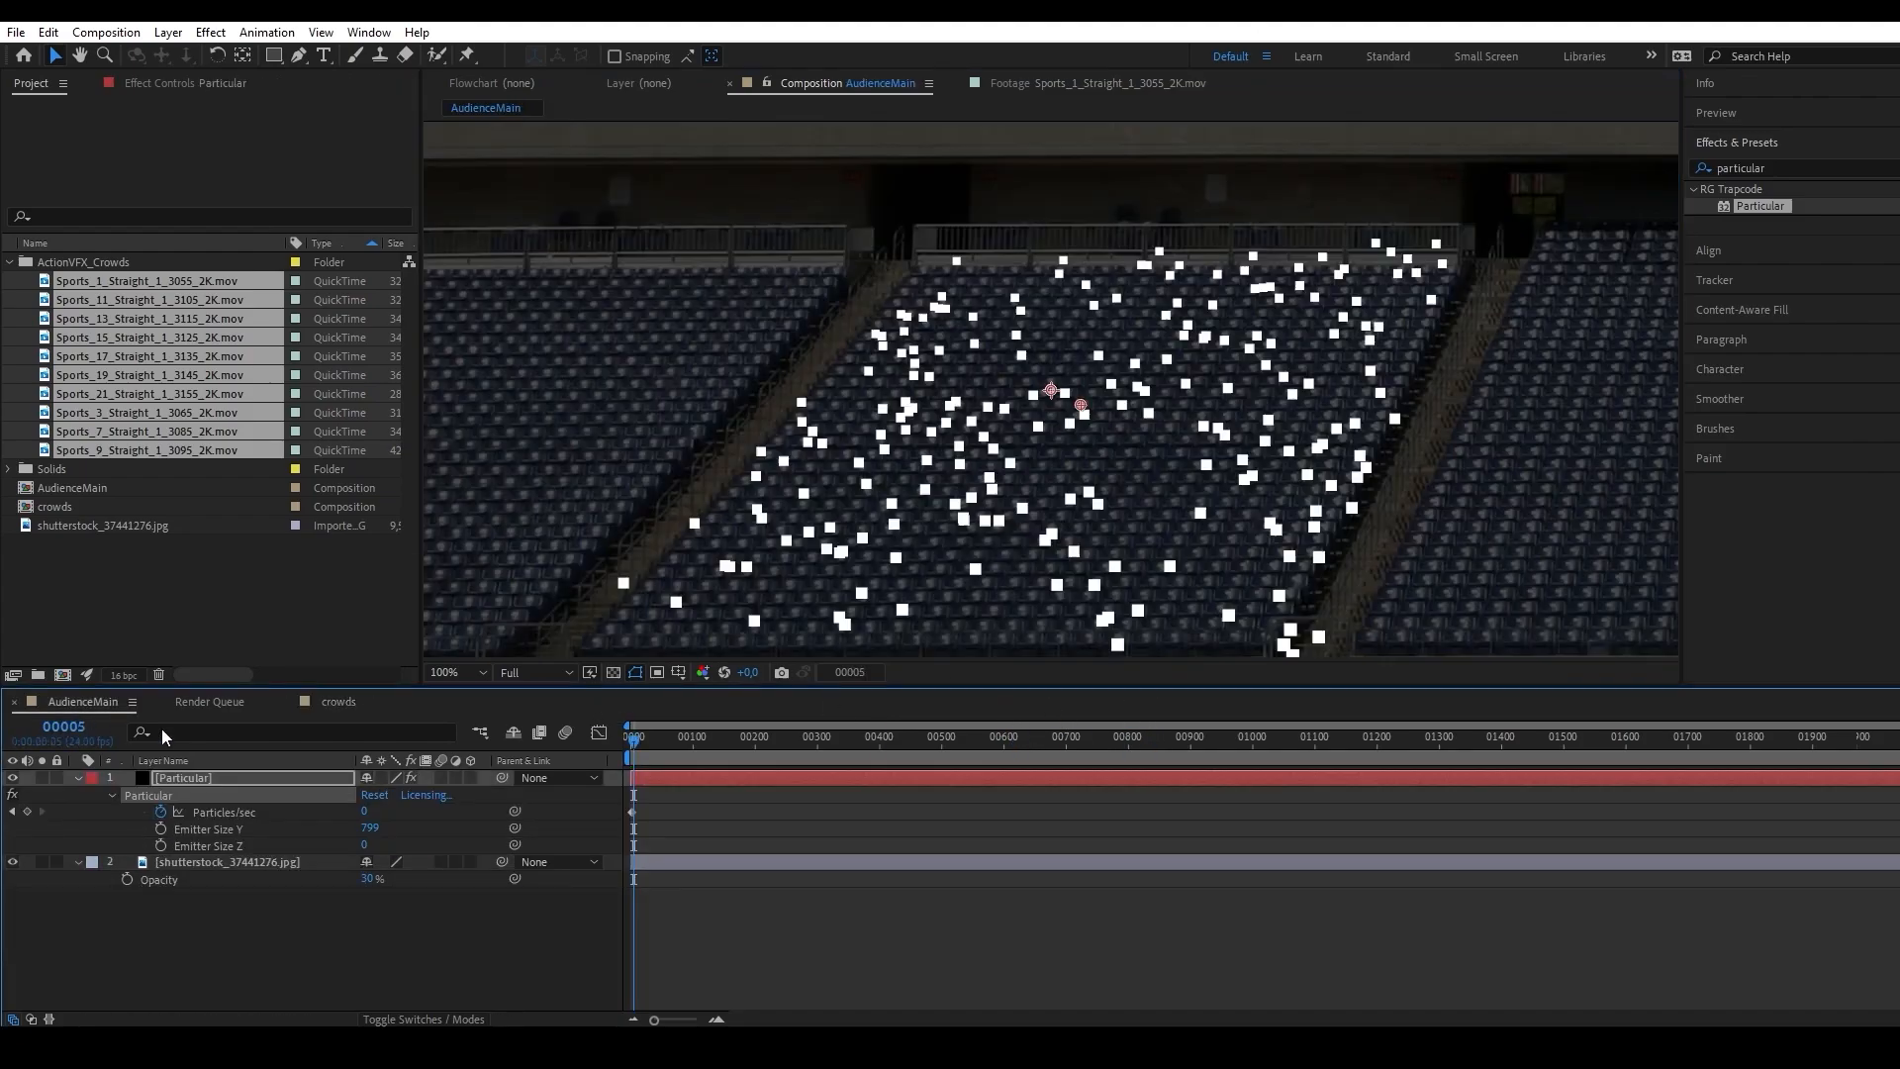
left_click(182, 544)
left_click_drag(63, 505, 228, 772)
left_click(12, 778)
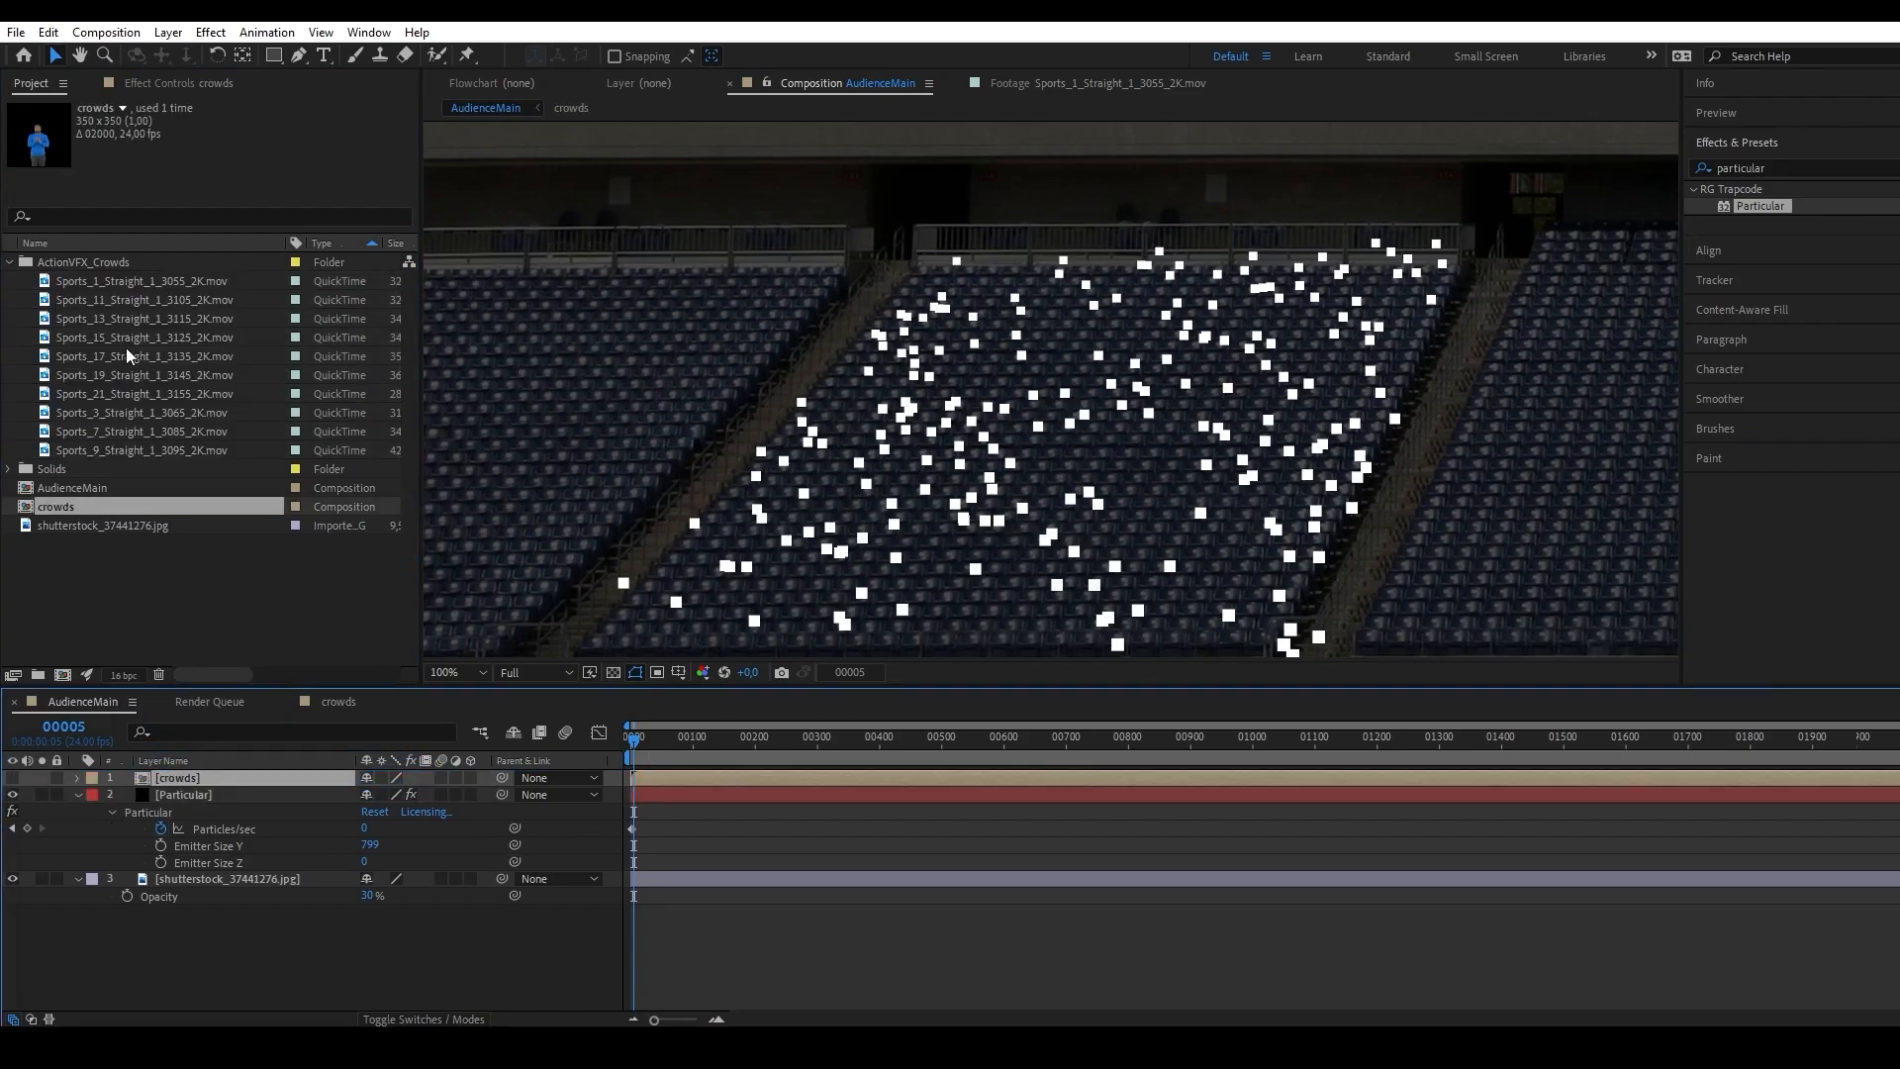
Assign the crowds layer as the sprite layer of the Particular effect.
left_click(182, 795)
left_click(153, 81)
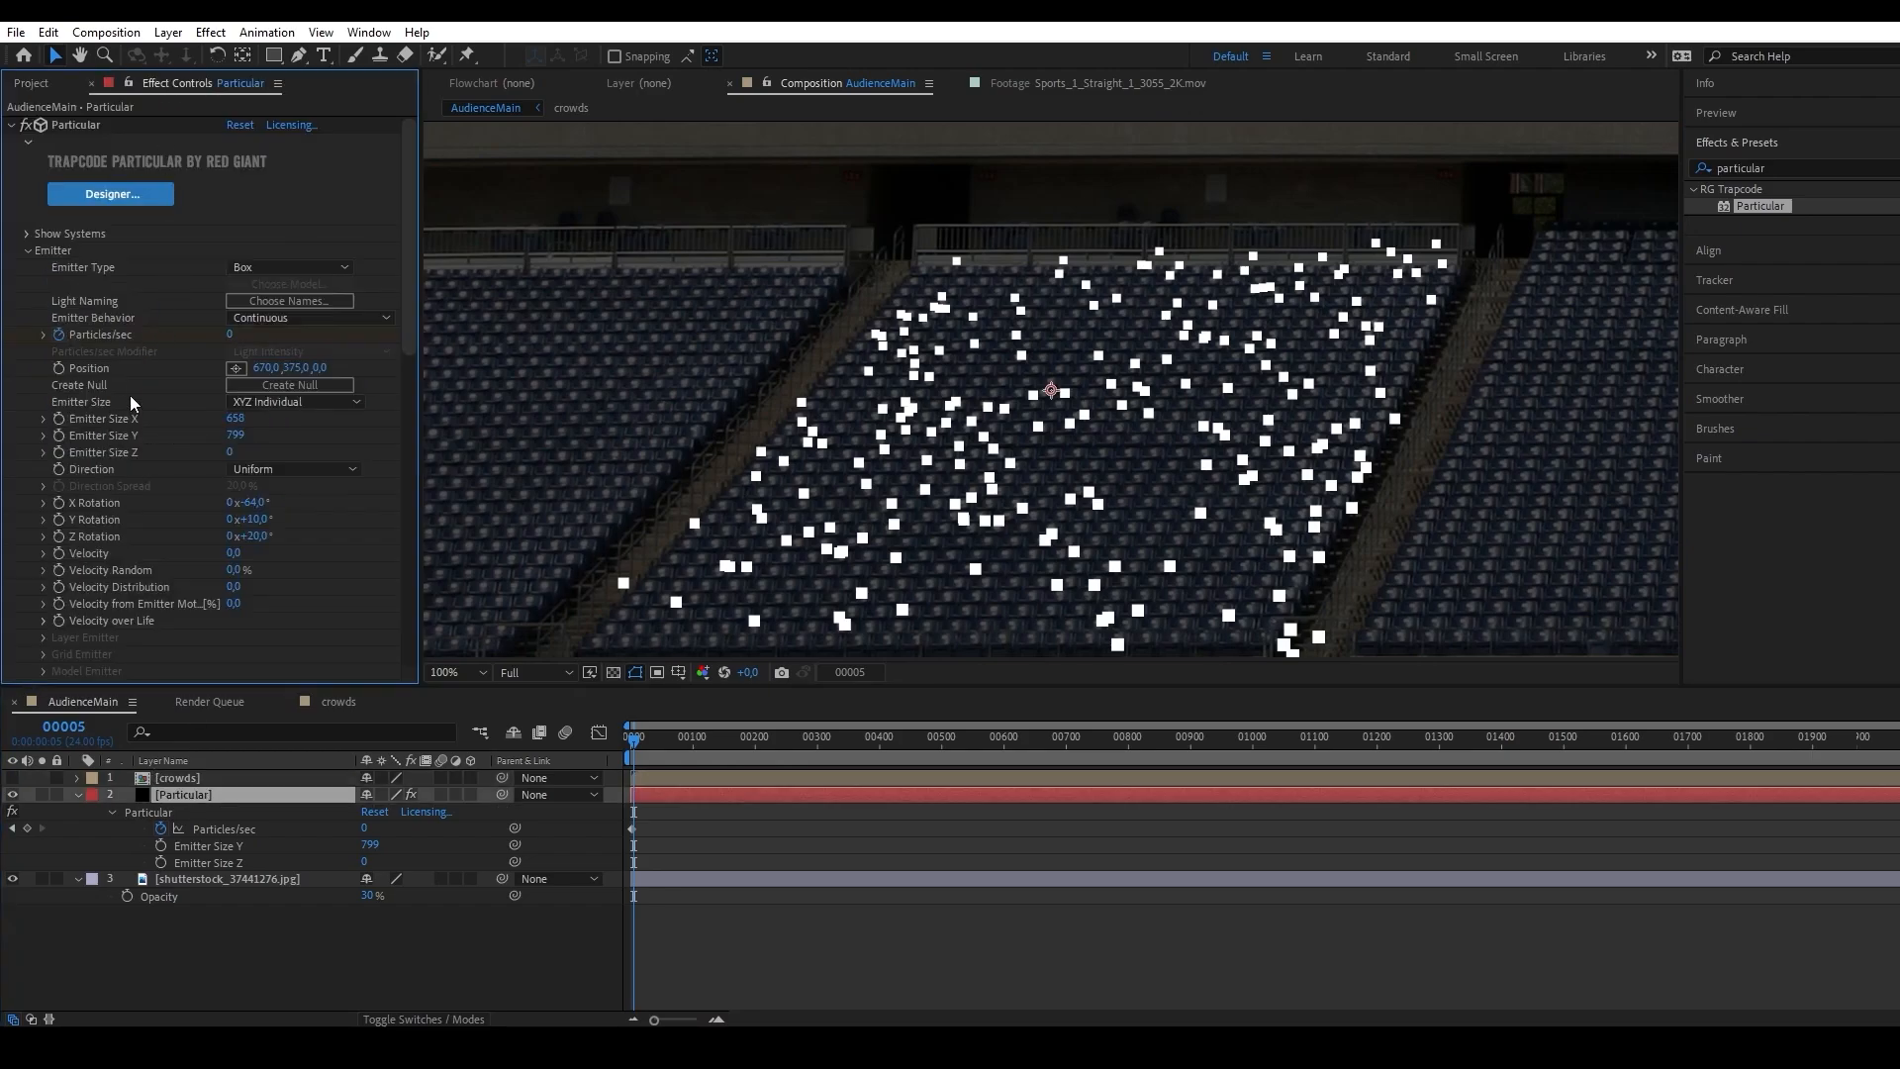
scroll(129, 395, "down", 10)
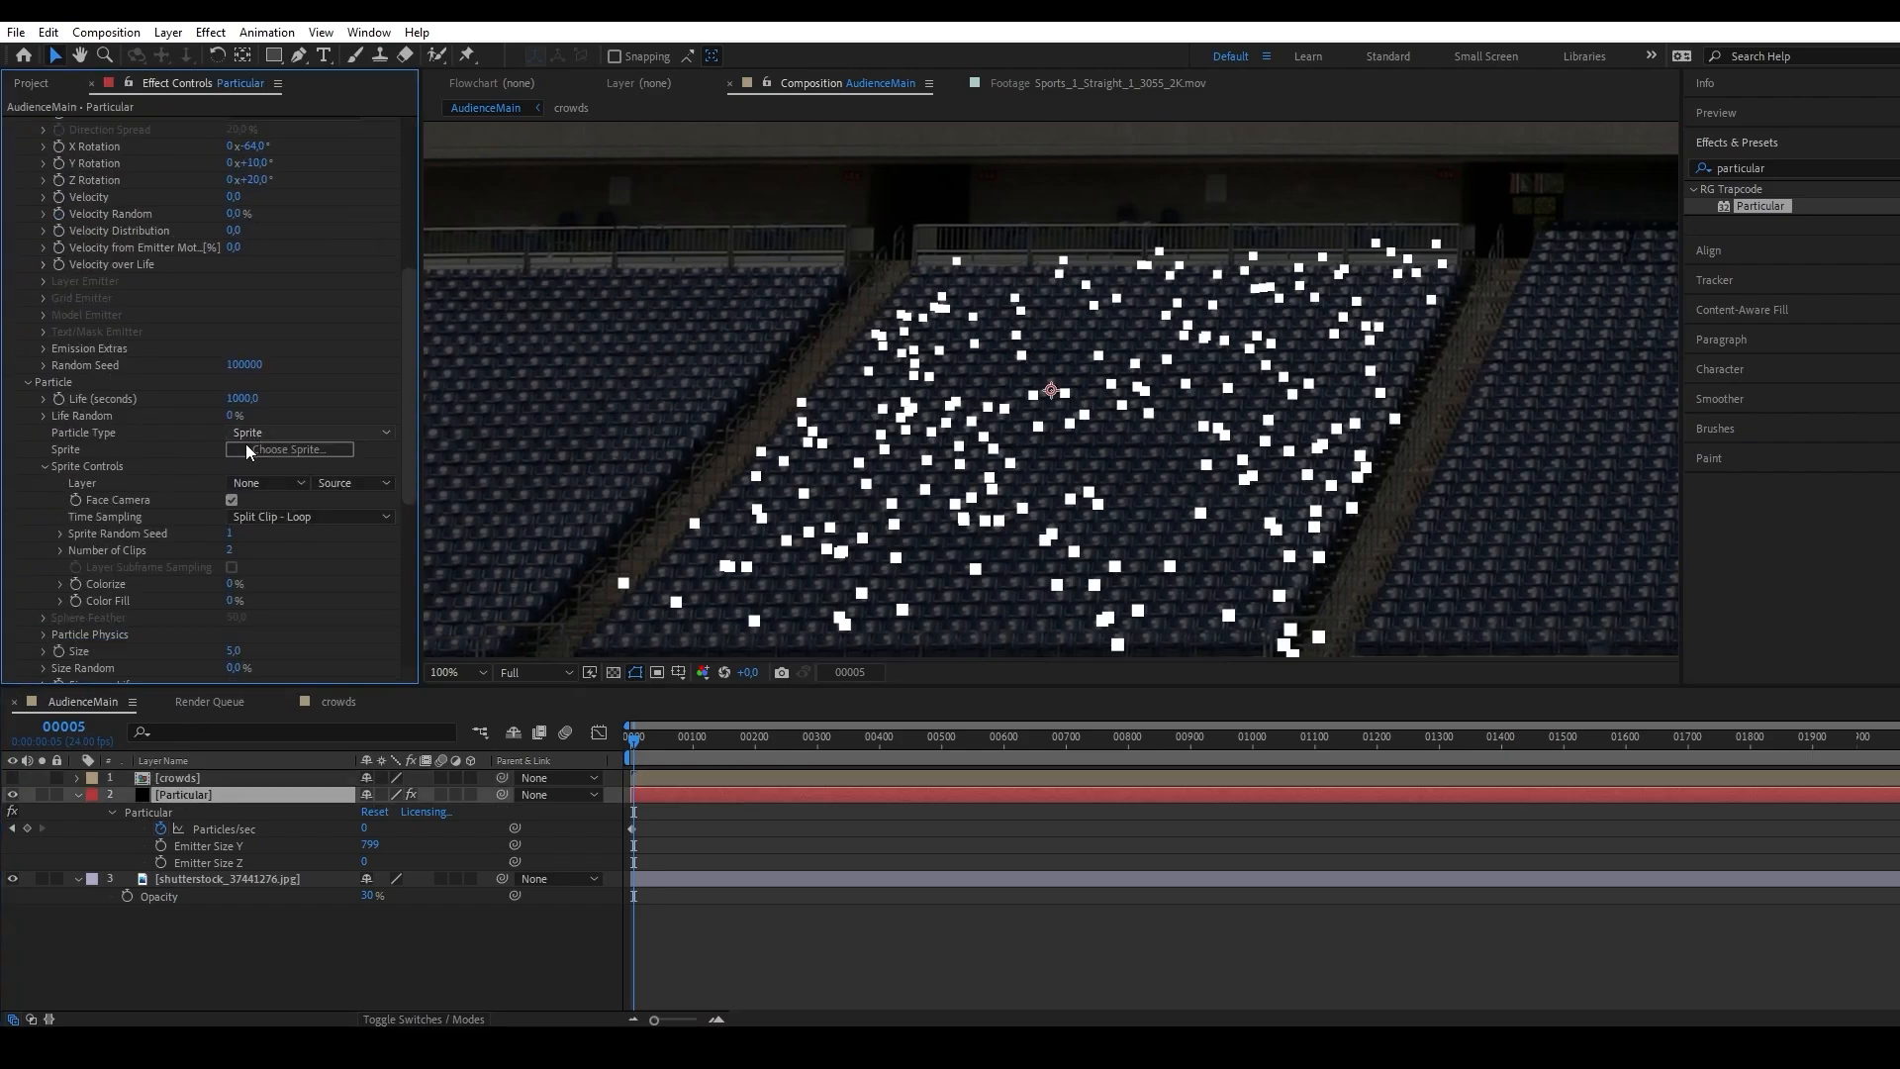
left_click(265, 482)
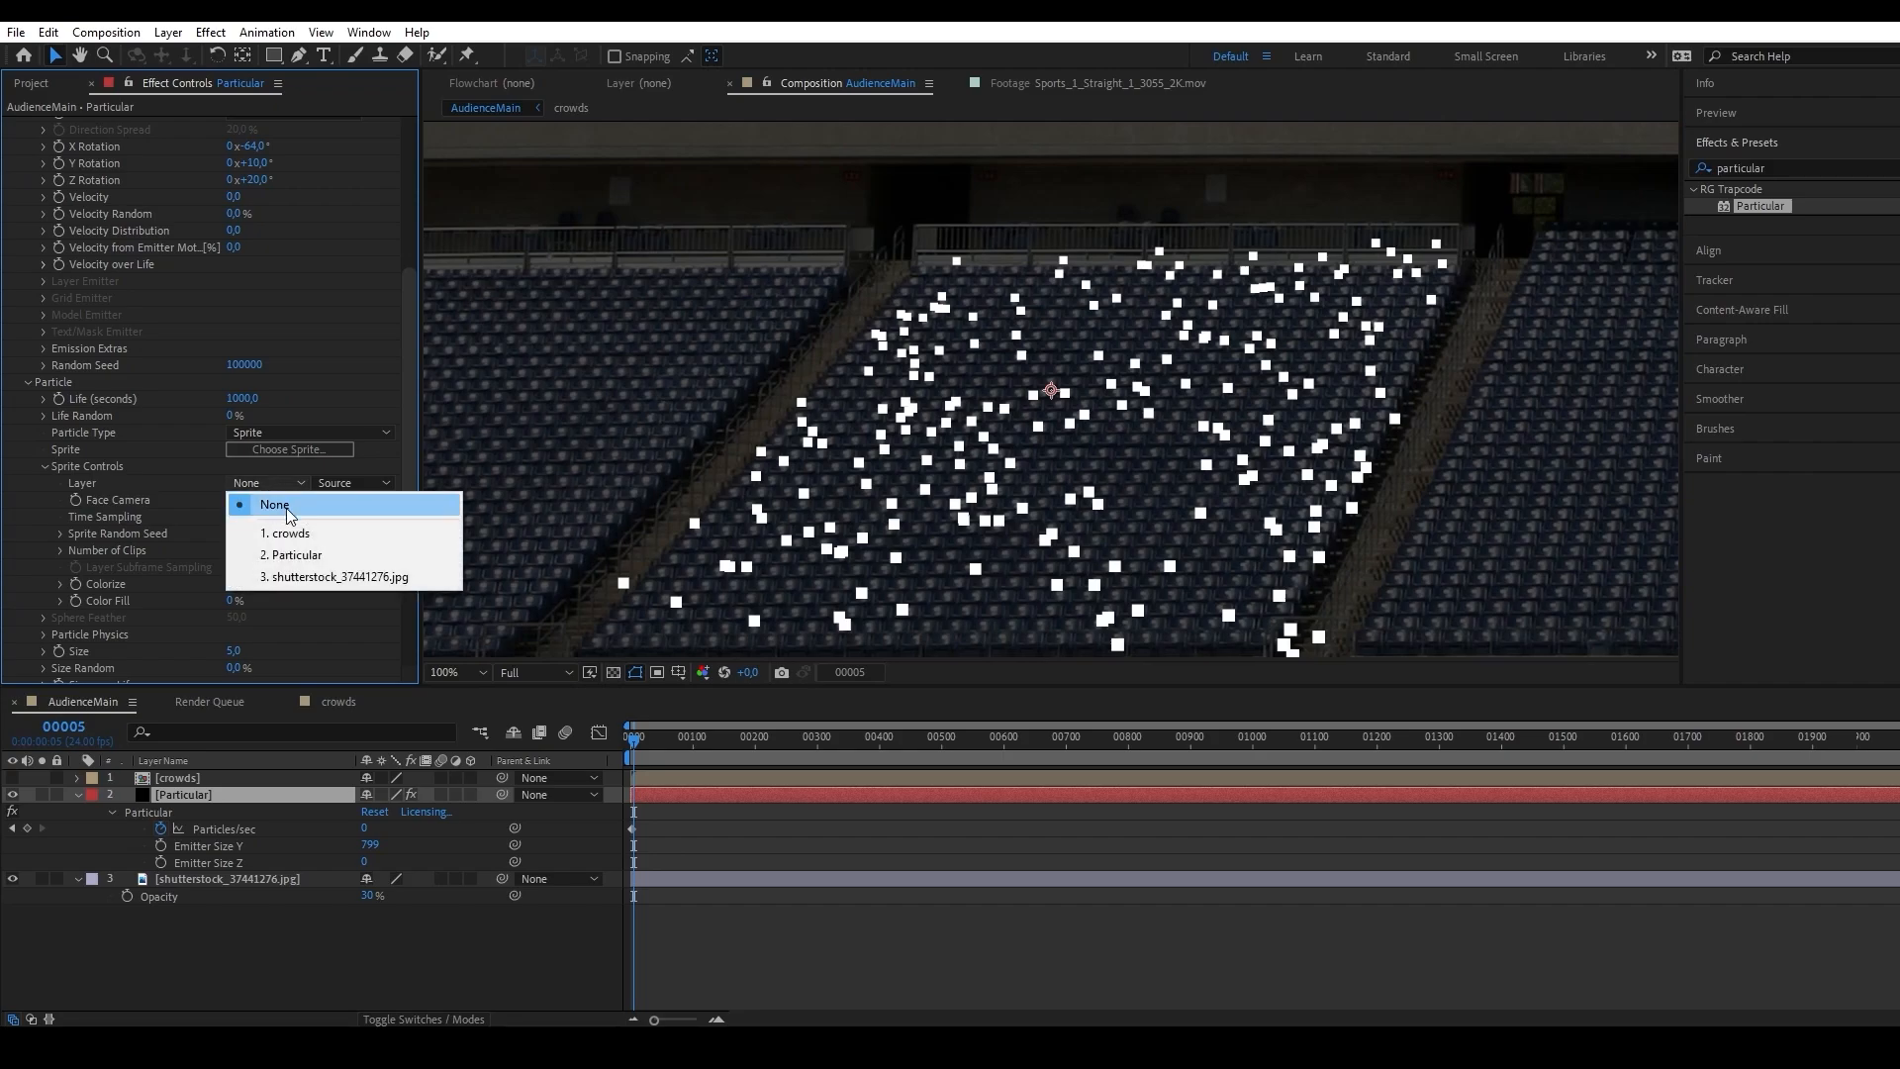
left_click(323, 534)
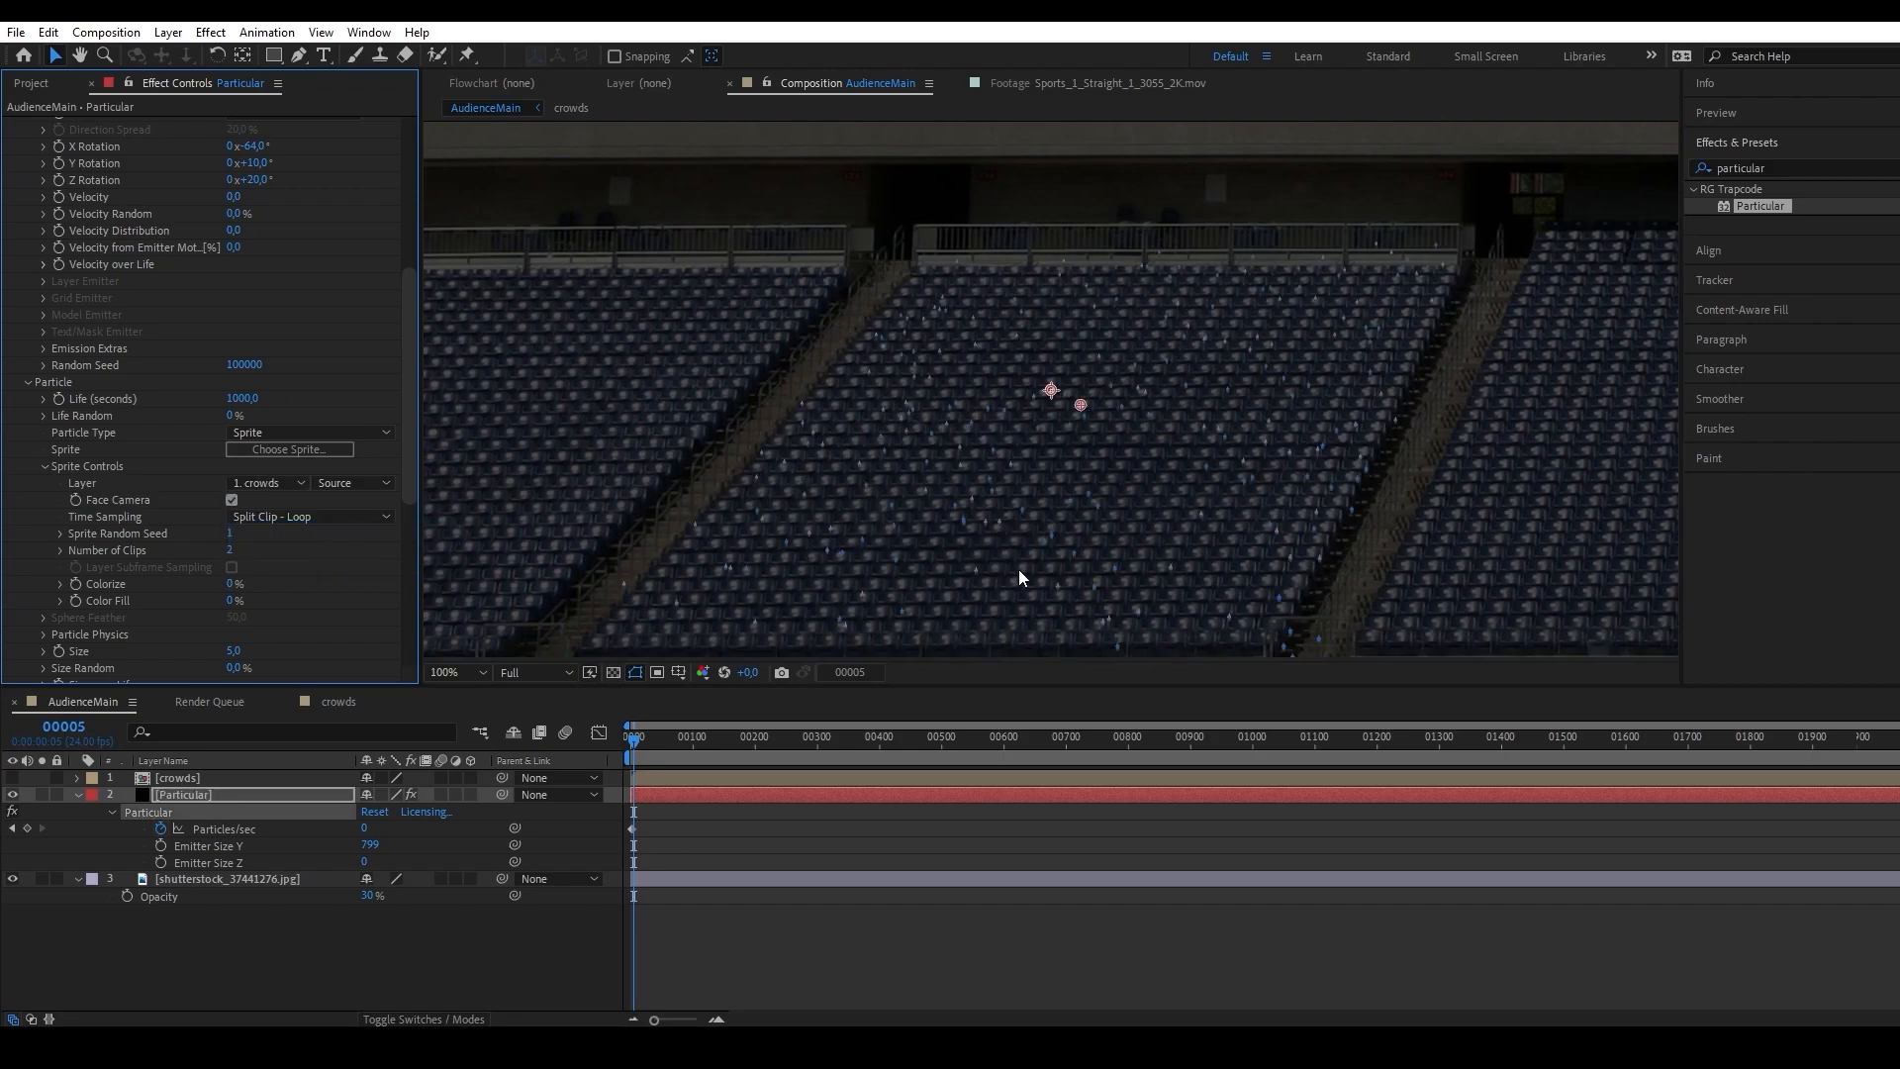
Set Particular's particle Size to 50 and the sprite Number of Clips to 10.
scroll(197, 610, "down", 3)
left_click(234, 561)
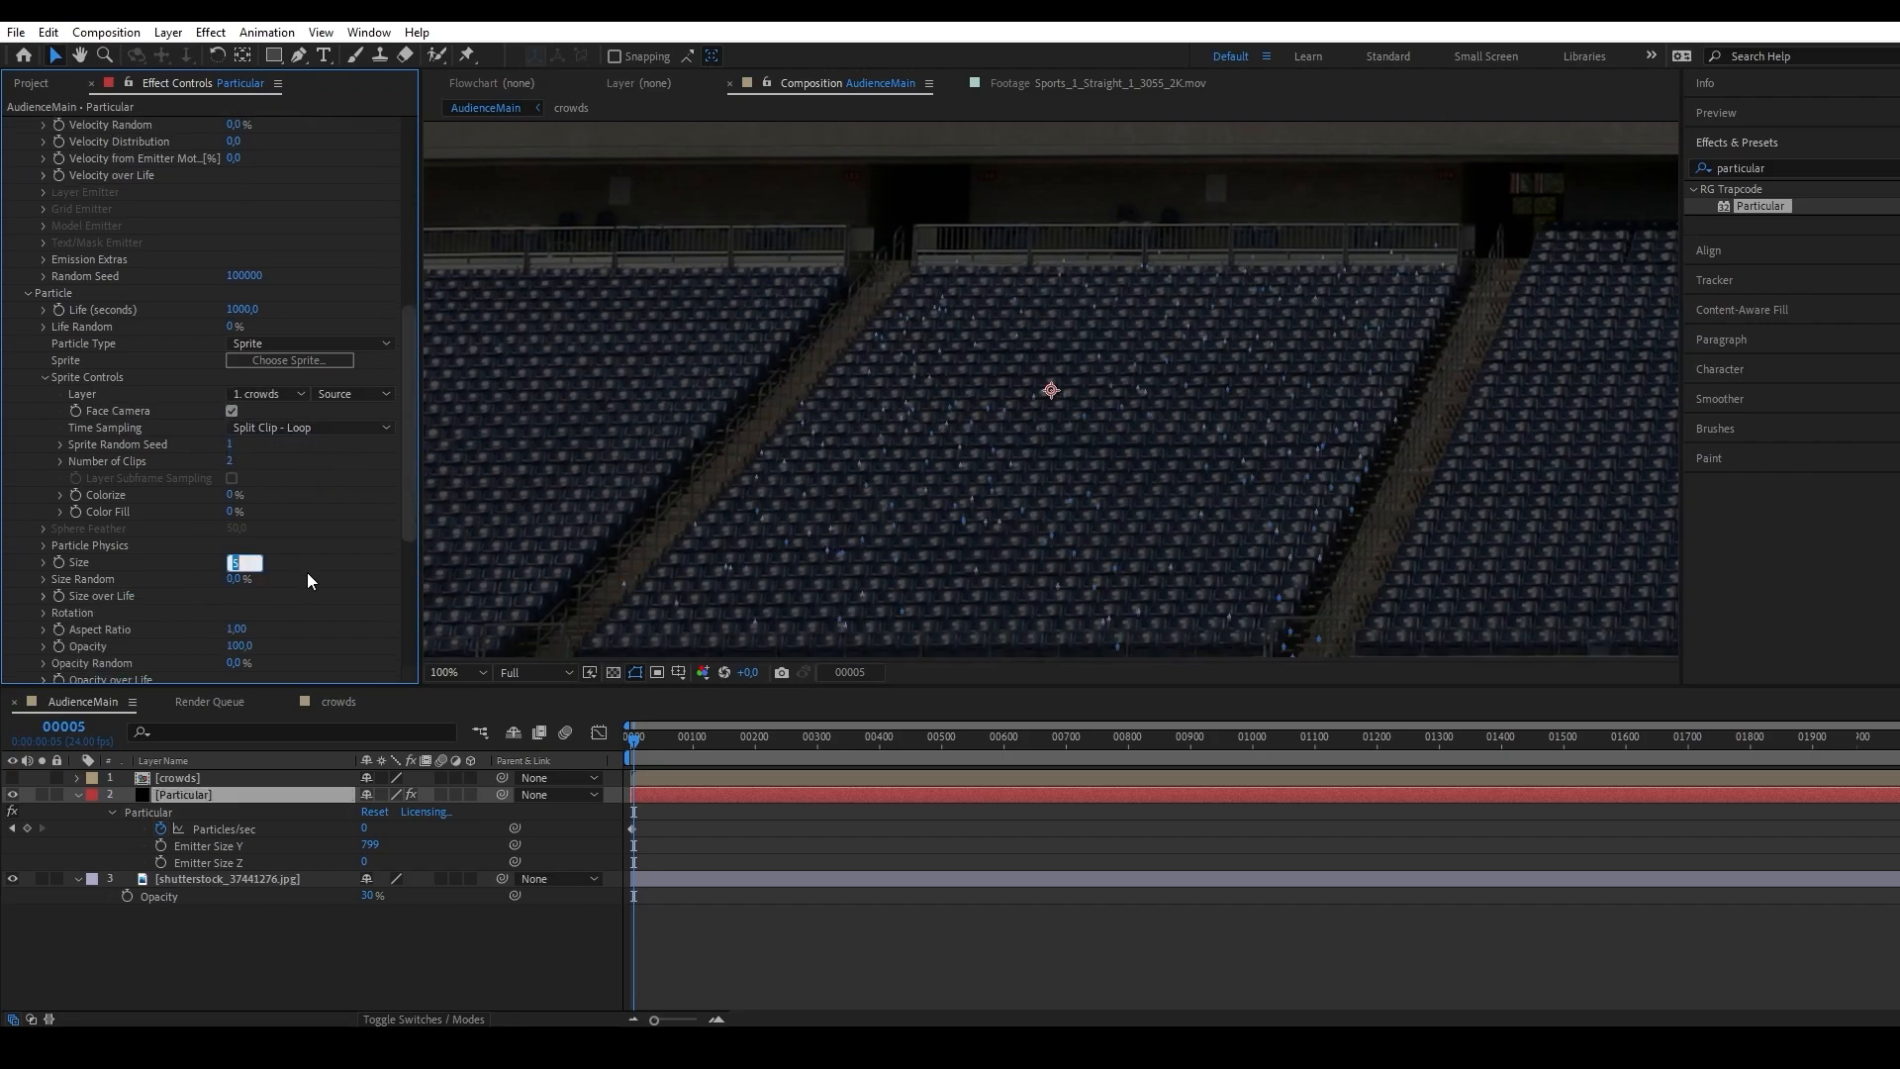
type("50")
key("Return")
left_click_drag(881, 432, 809, 362)
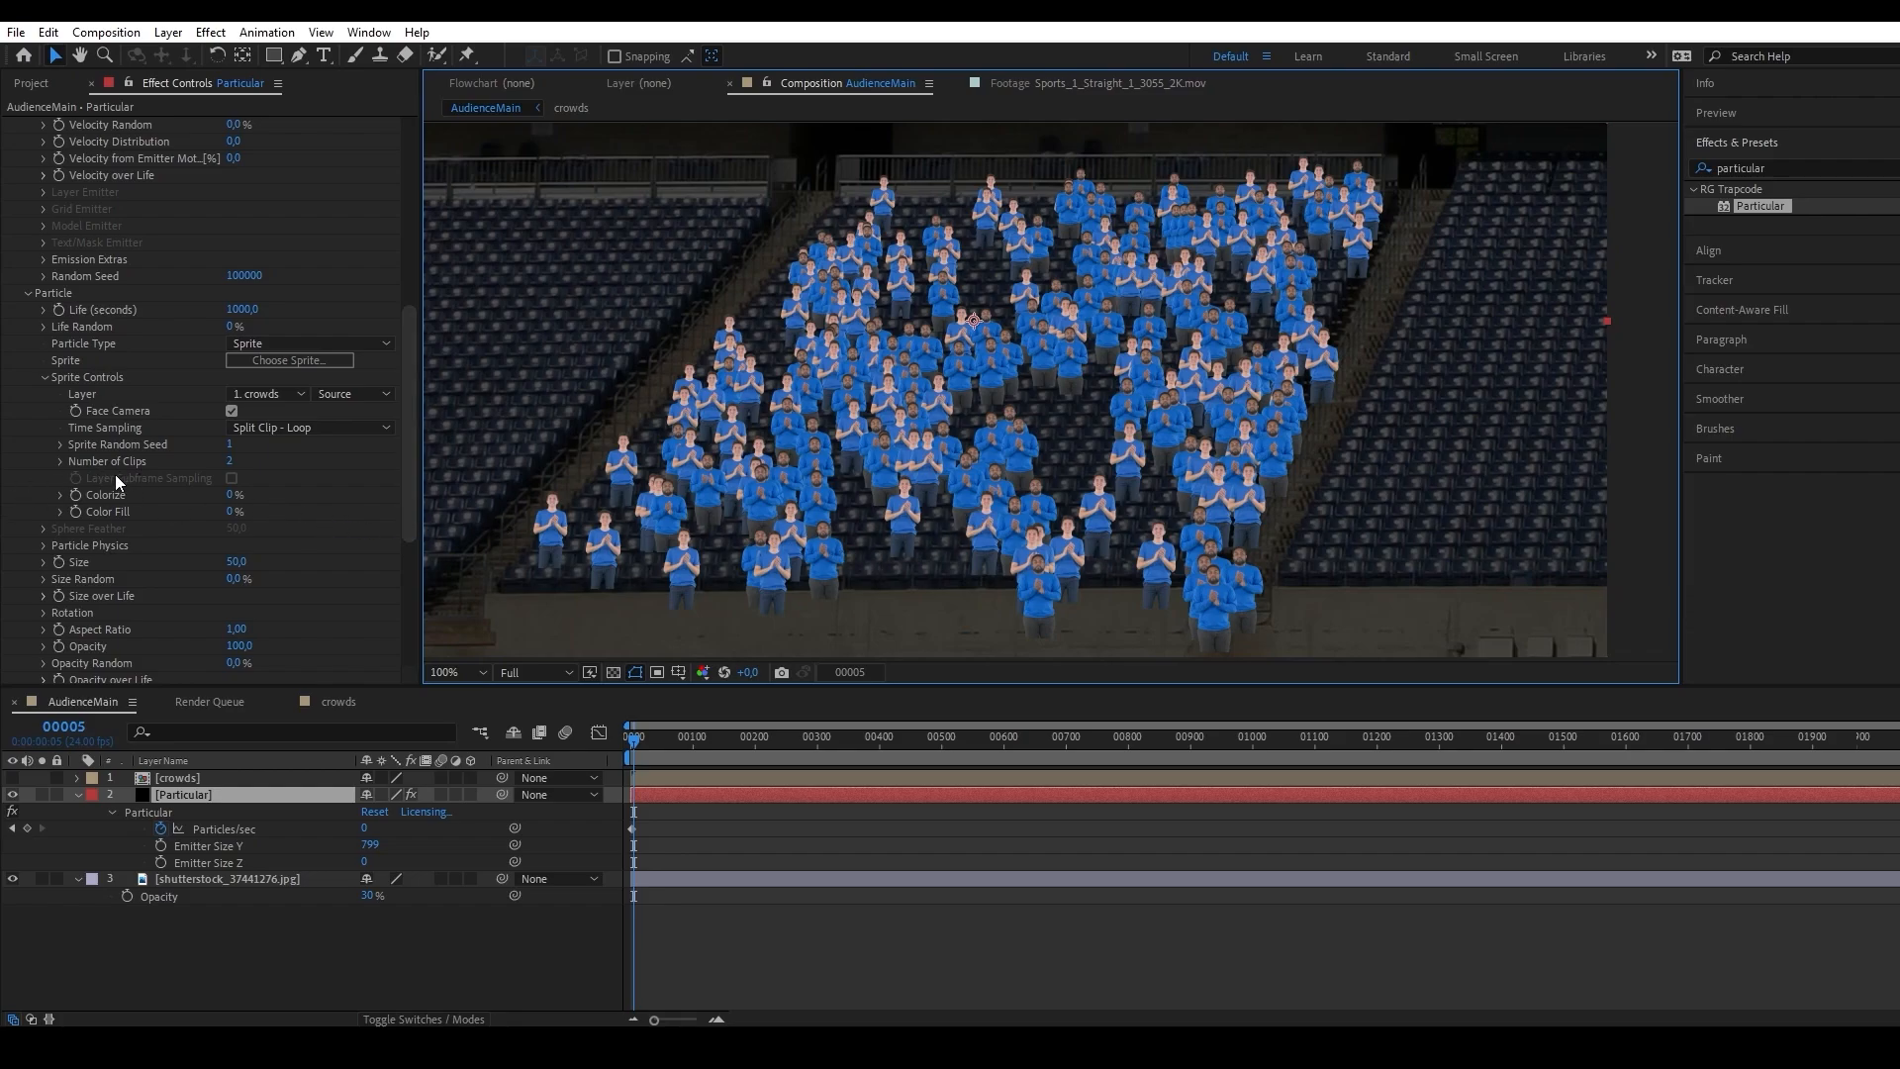
left_click(229, 462)
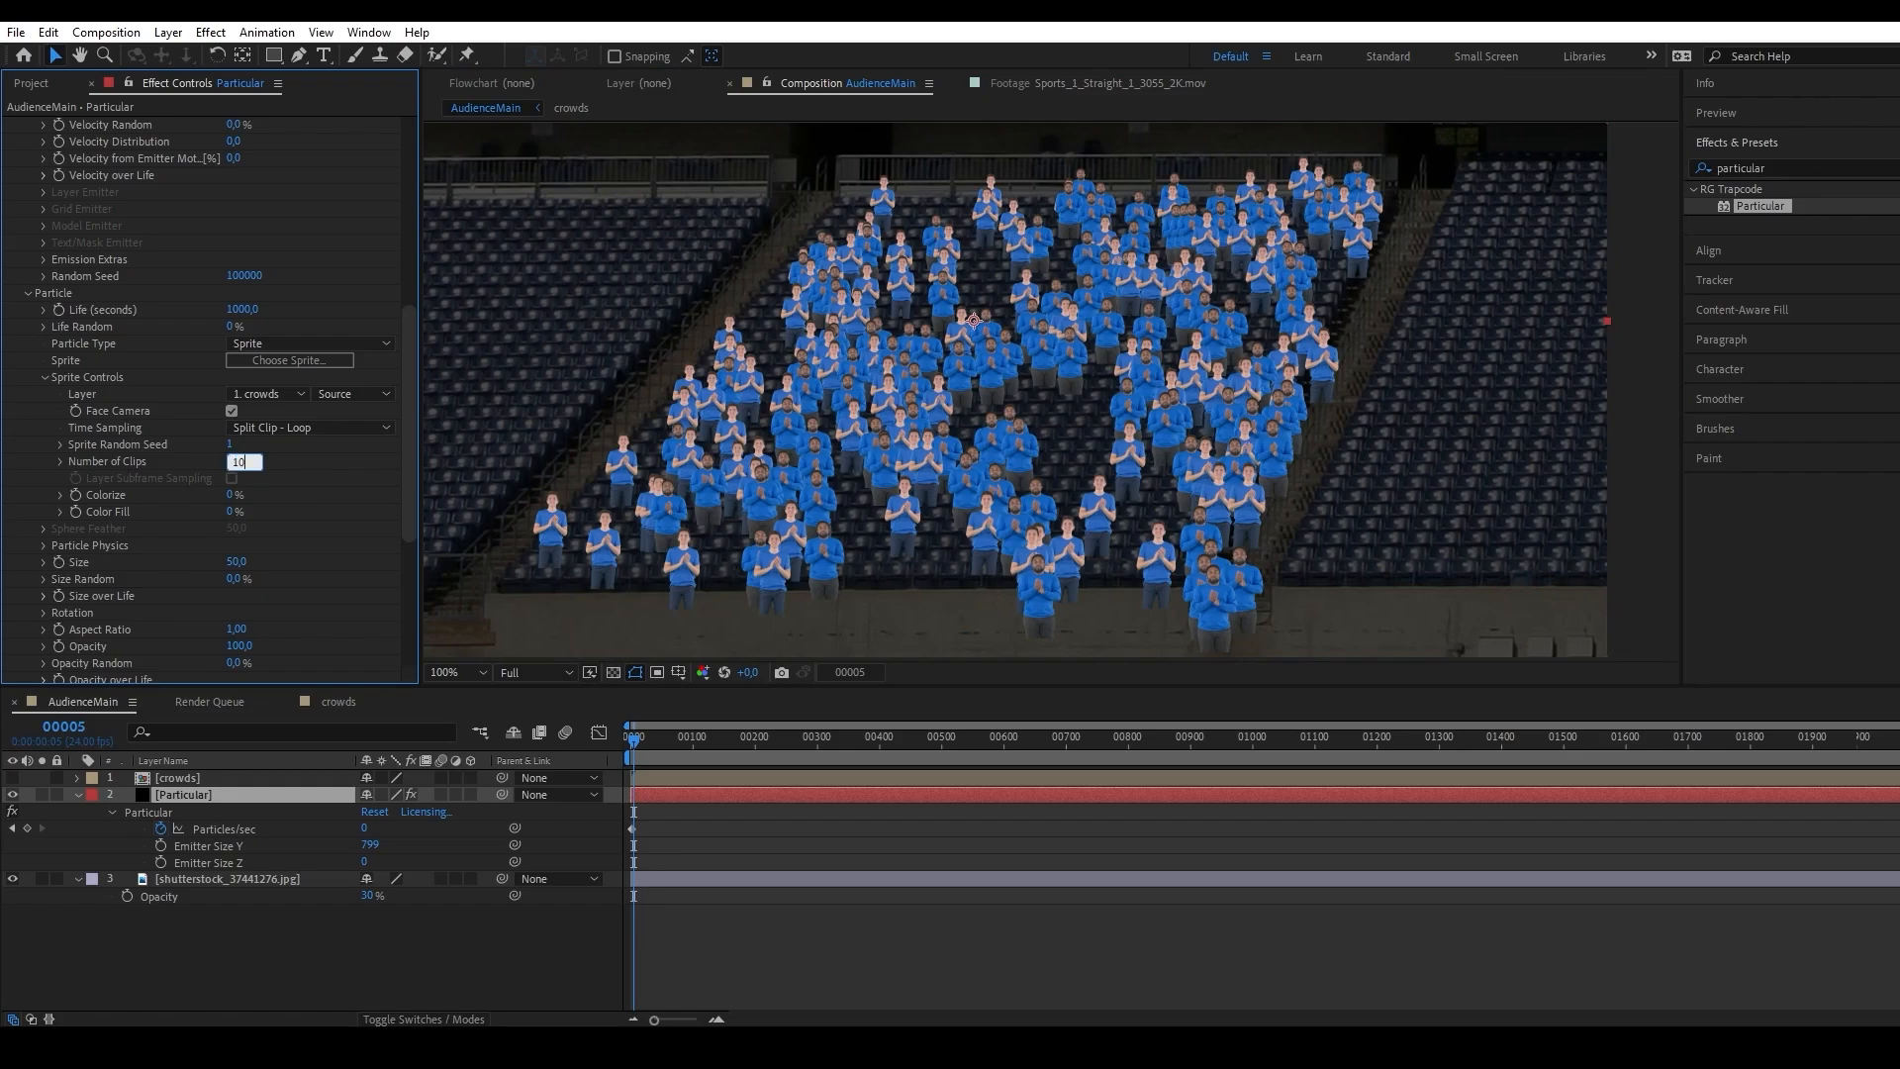
key("Return")
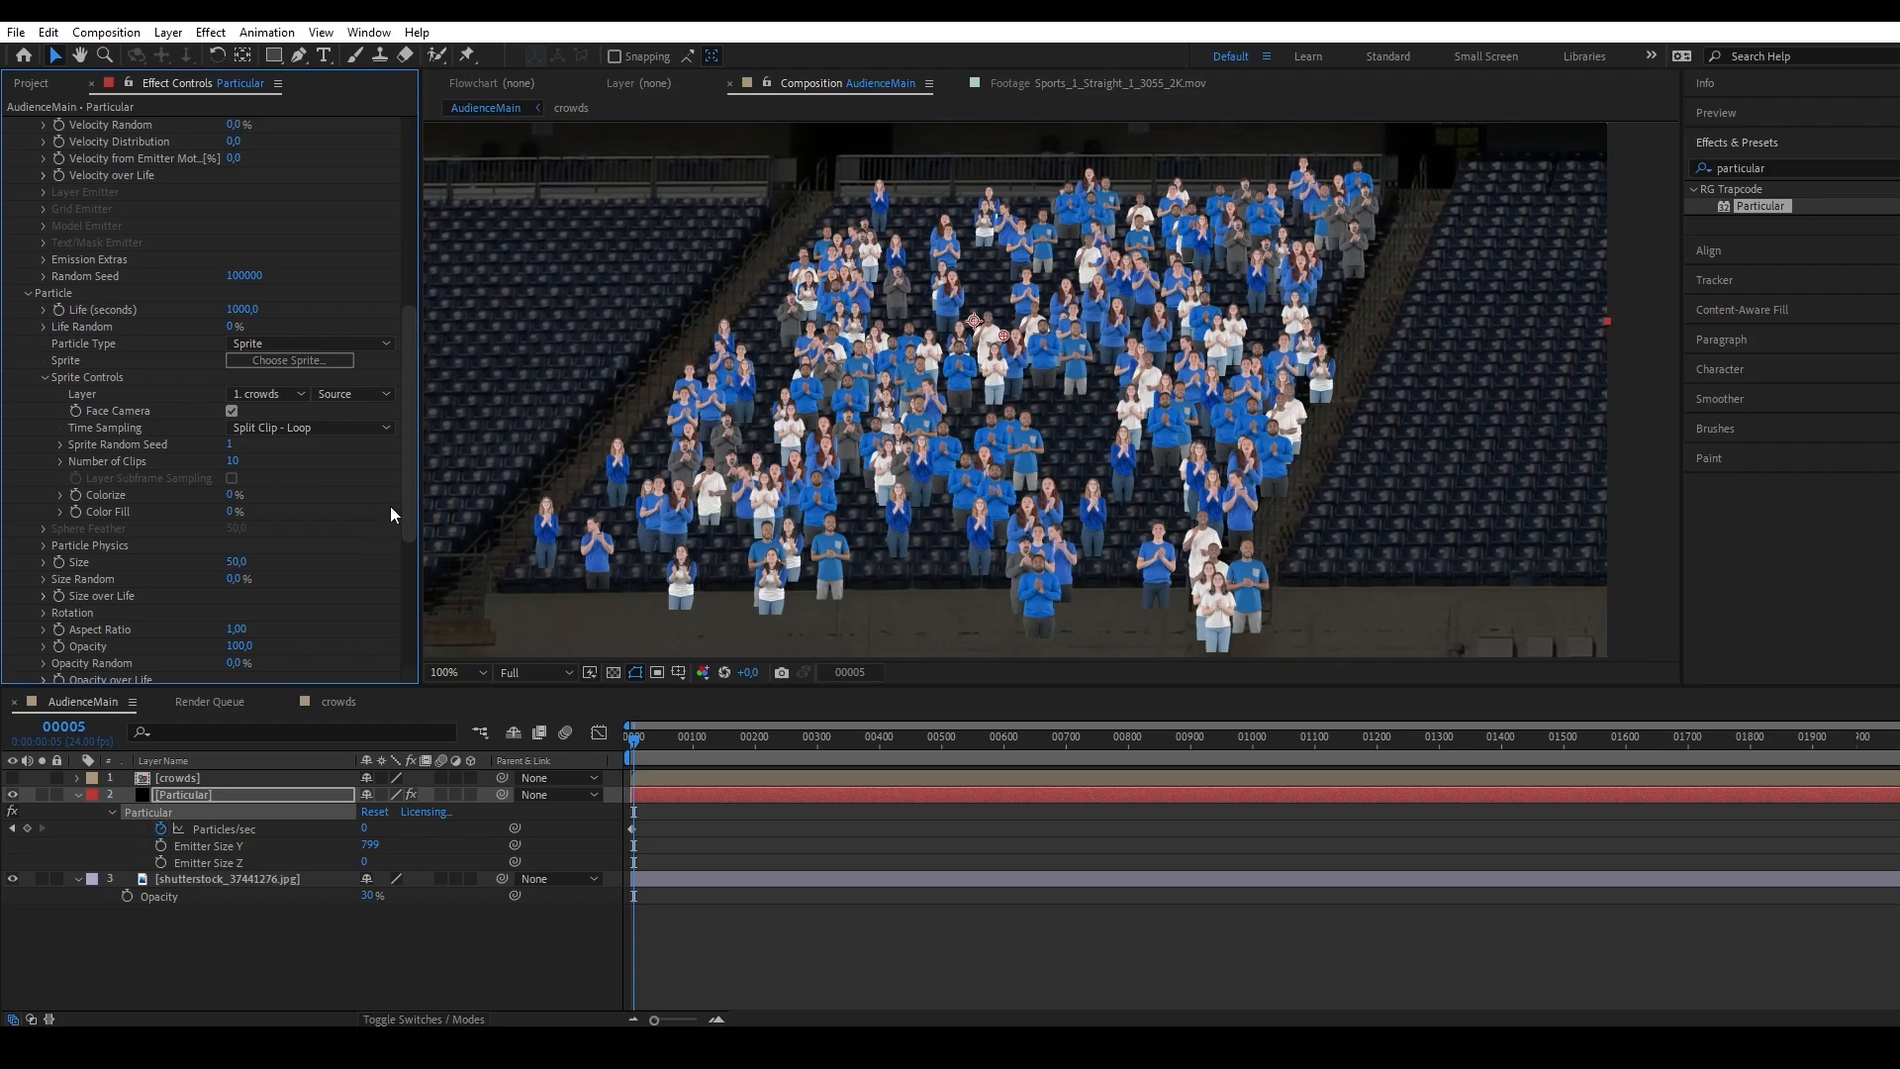
Try a Sprite Random Seed of 12 and set it back to 1.
left_click(230, 445)
type("12")
key("Return")
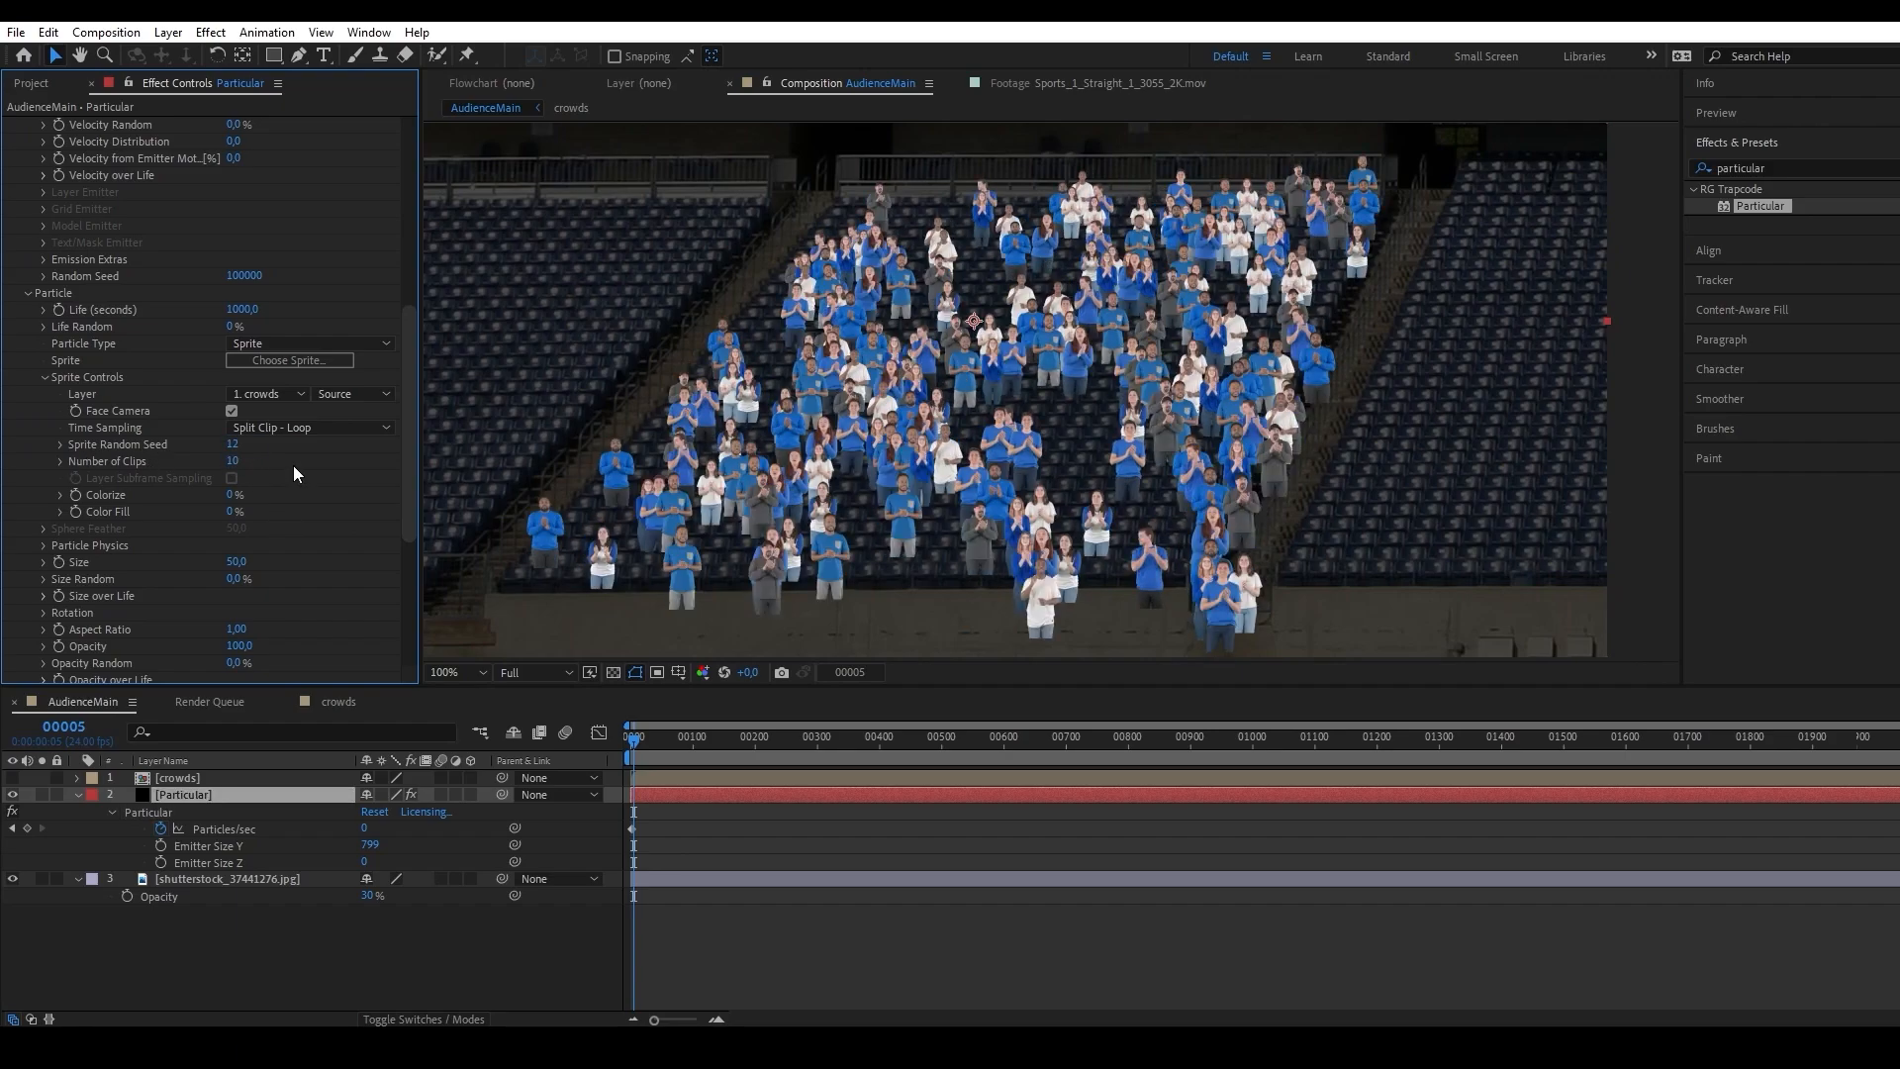
left_click(239, 442)
type("1")
key("Return")
Shorten the AudienceMain work area to end at about frame 235 and return to frame 0.
left_click_drag(1895, 757, 779, 765)
key("Home")
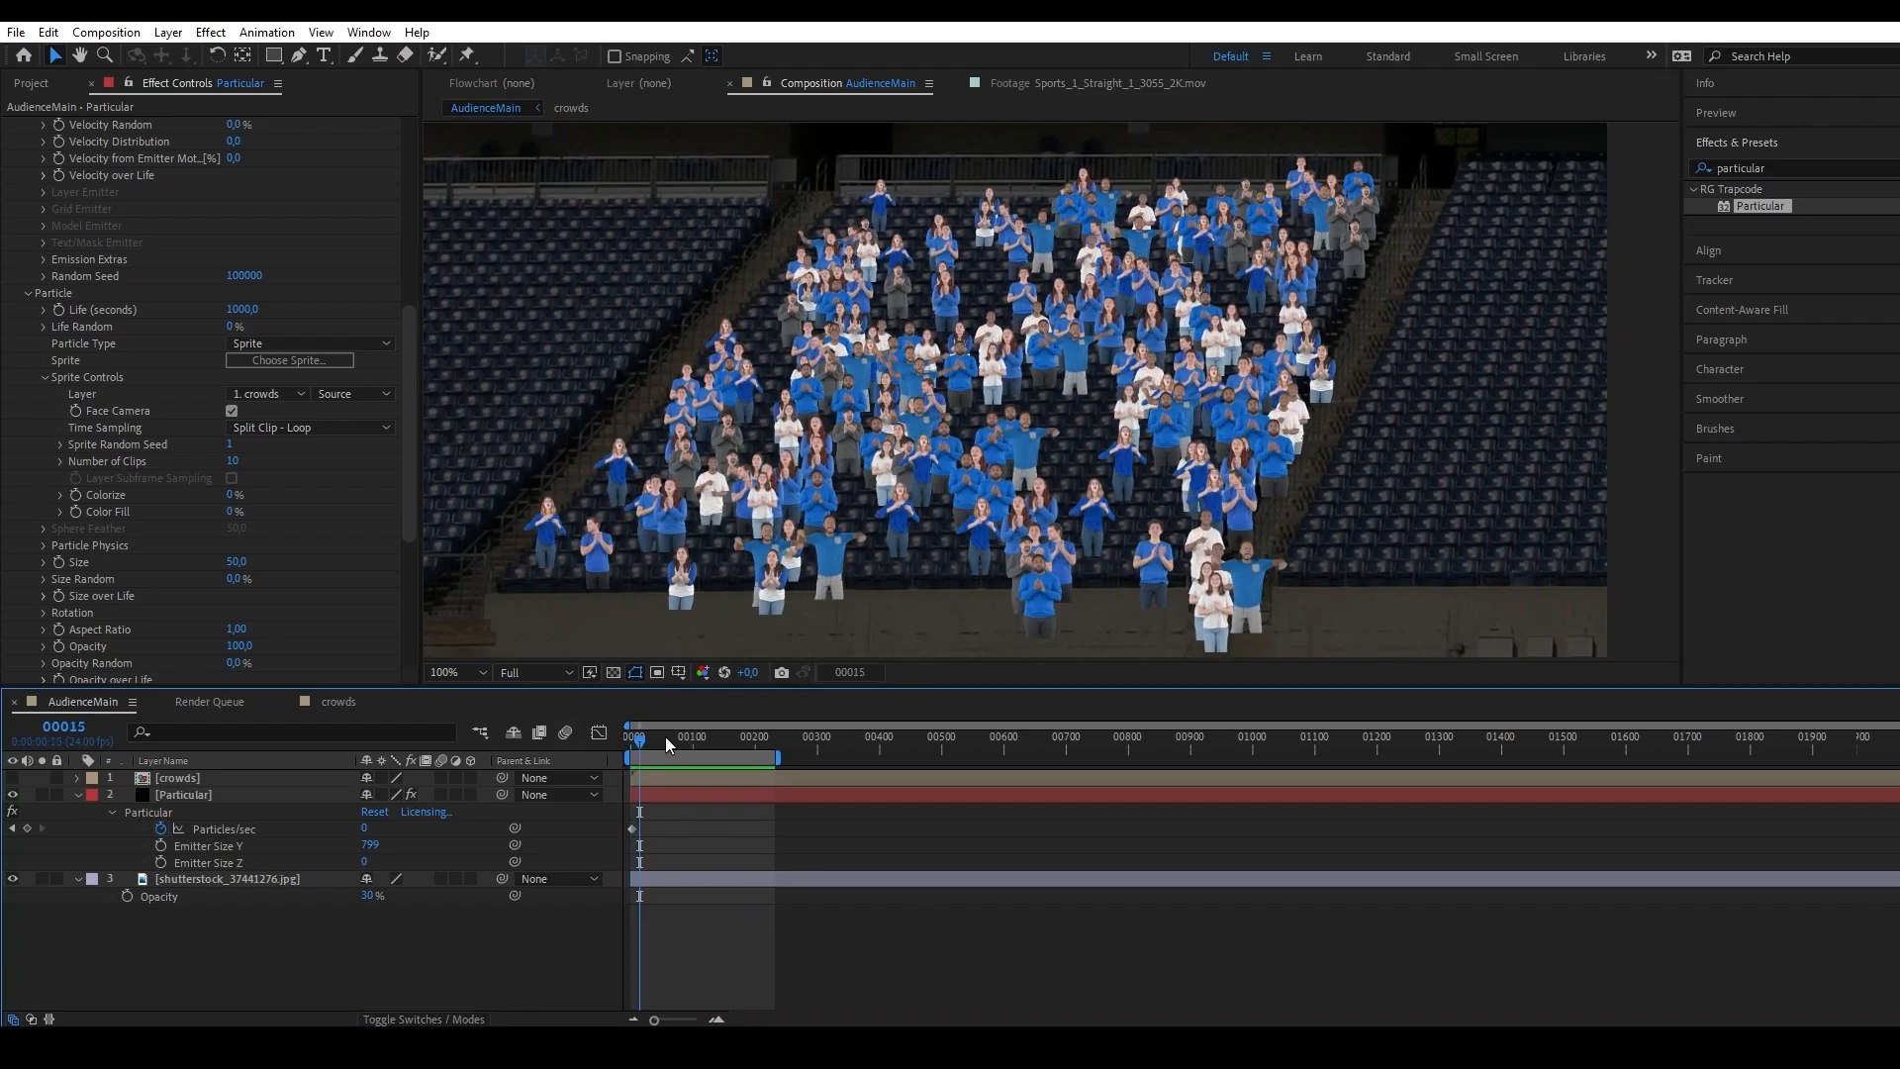
left_click_drag(665, 736, 617, 735)
Set the first Particles/sec keyframe of the Particular layer to 10000.
left_click_drag(664, 1019, 695, 1019)
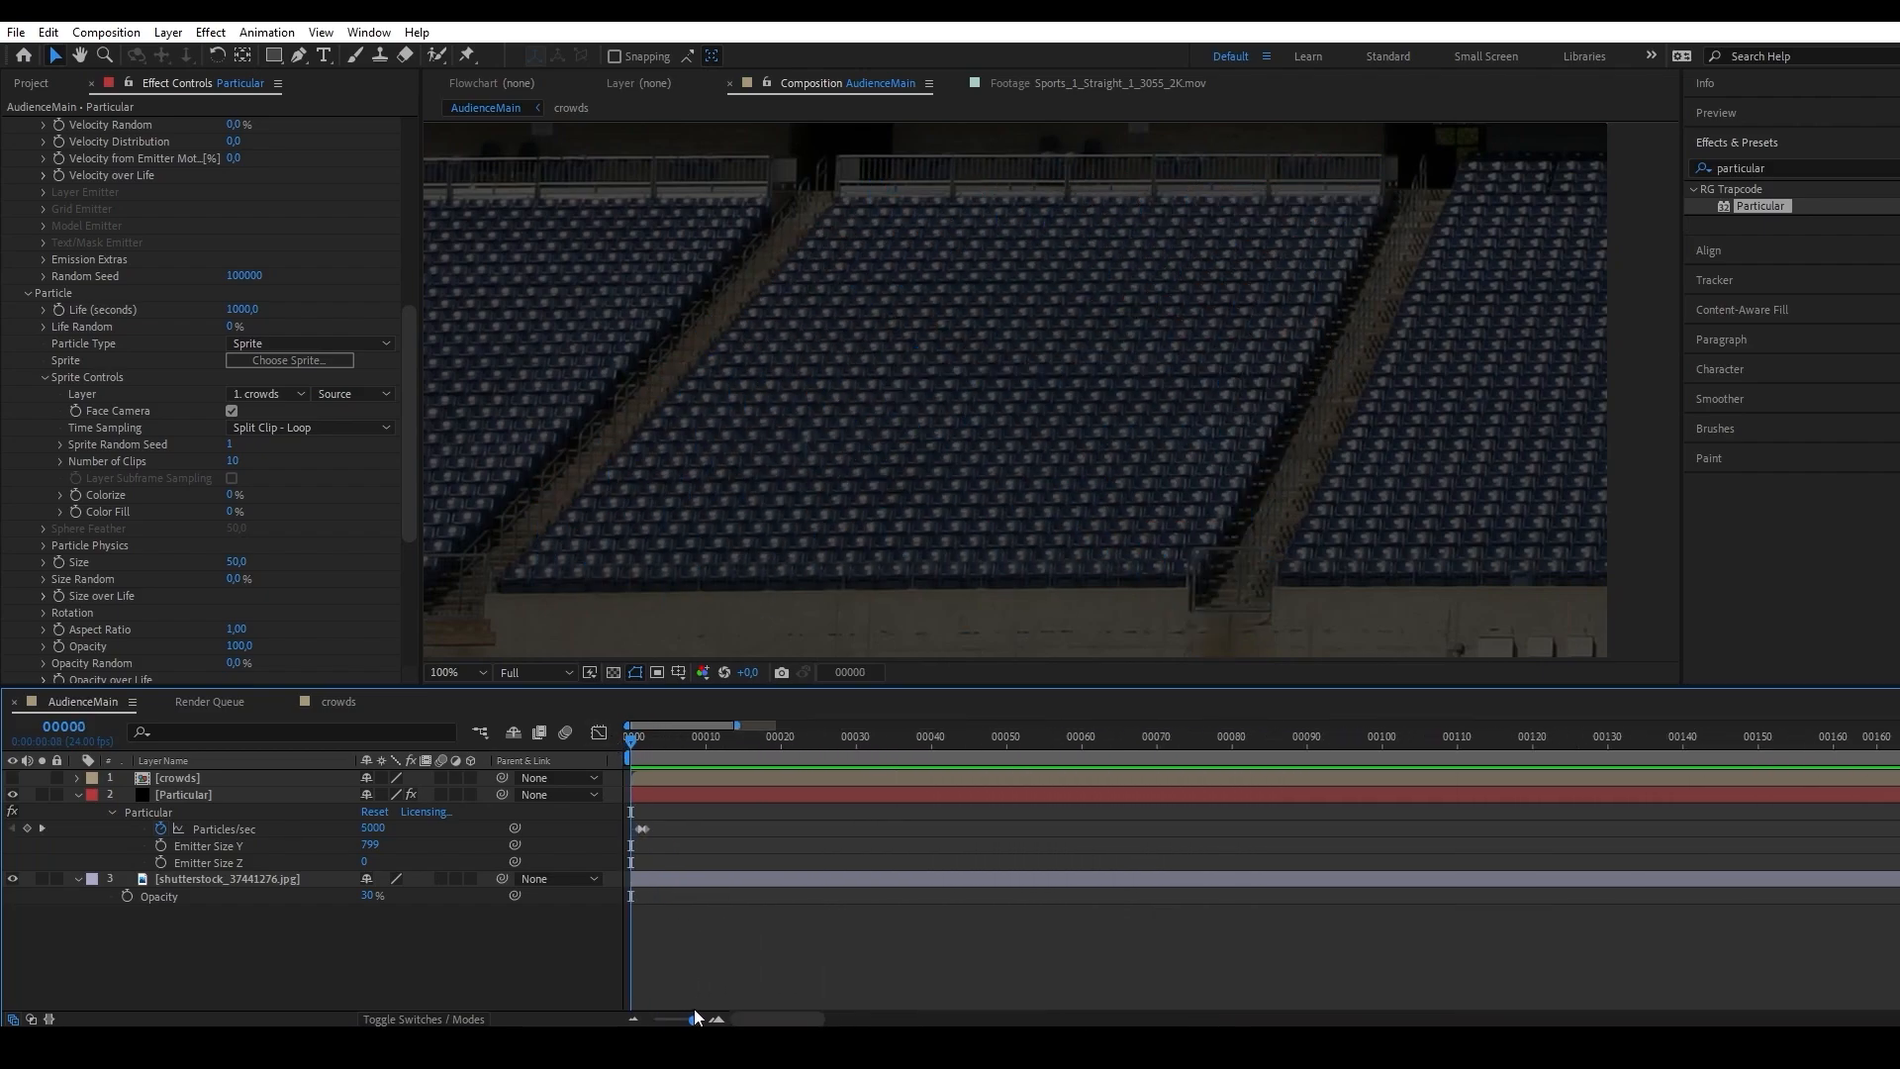
left_click(649, 829)
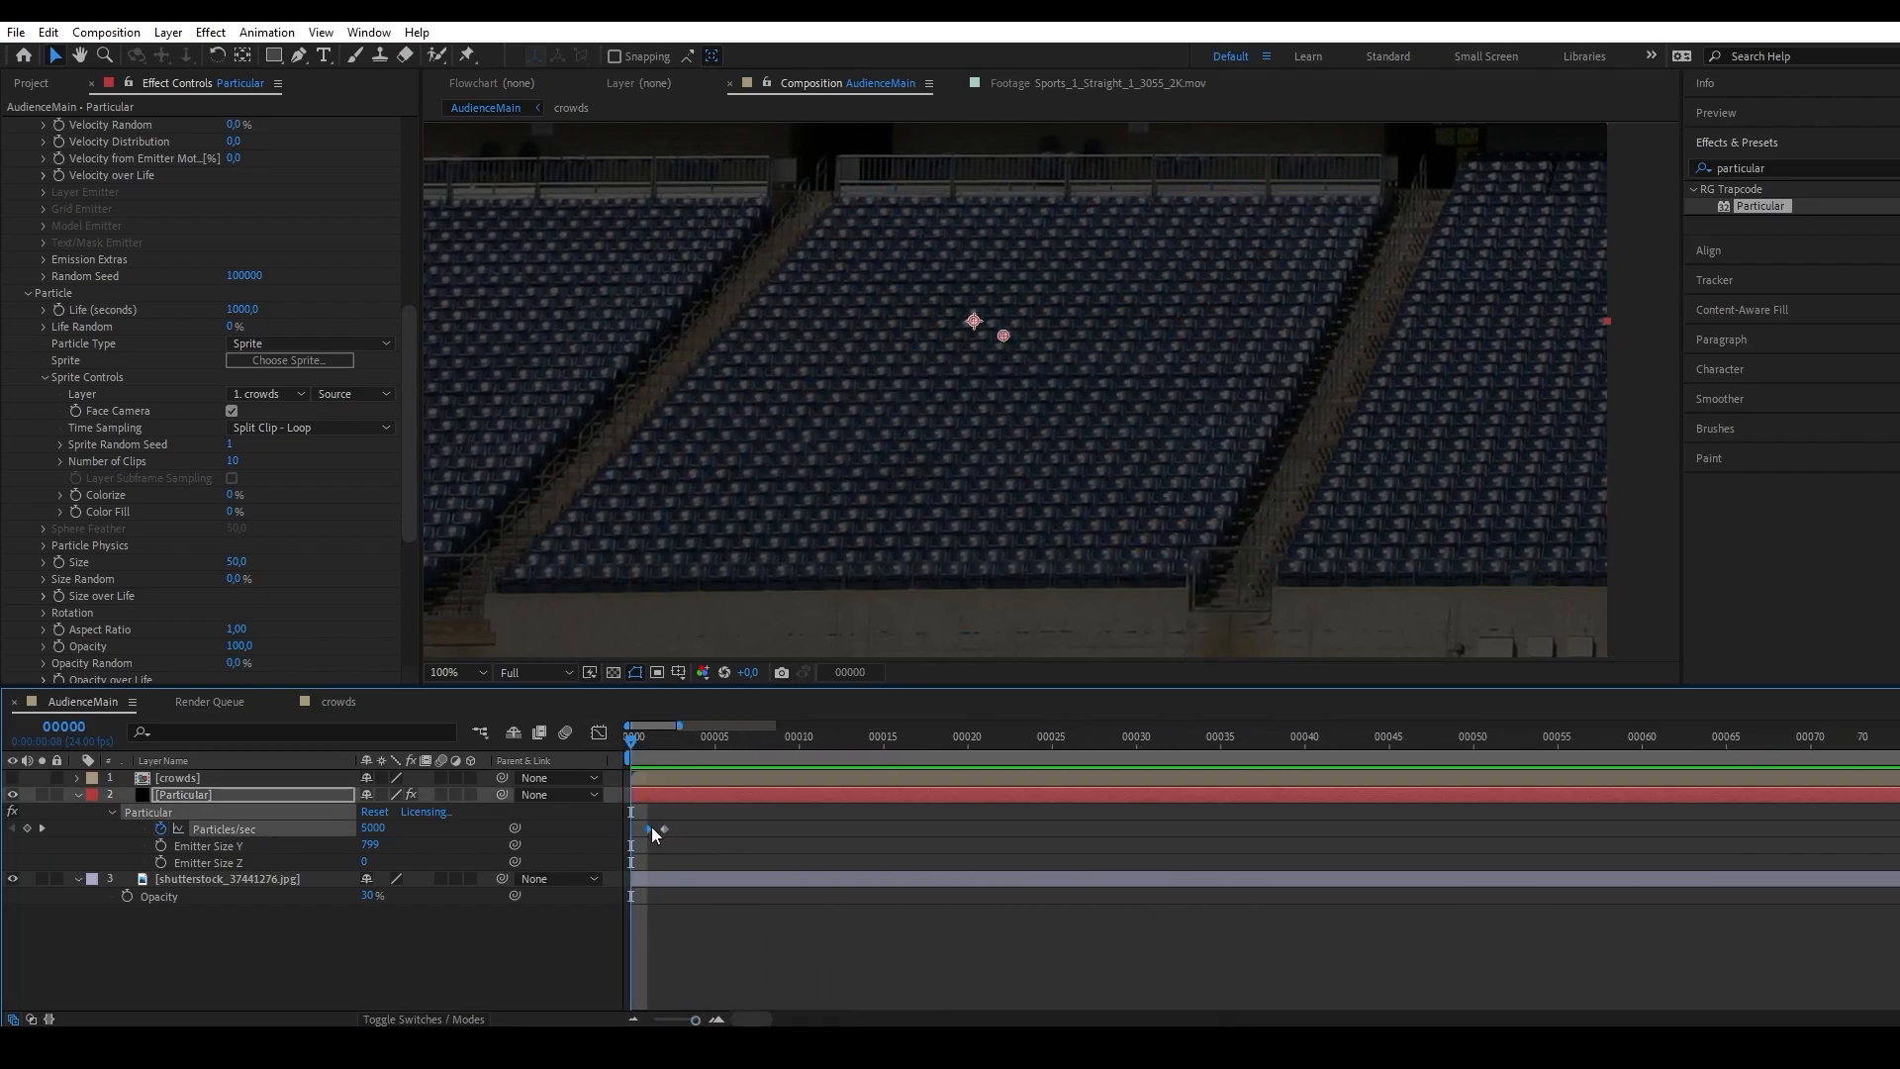
right_click(651, 827)
left_click(752, 603)
left_click(950, 465)
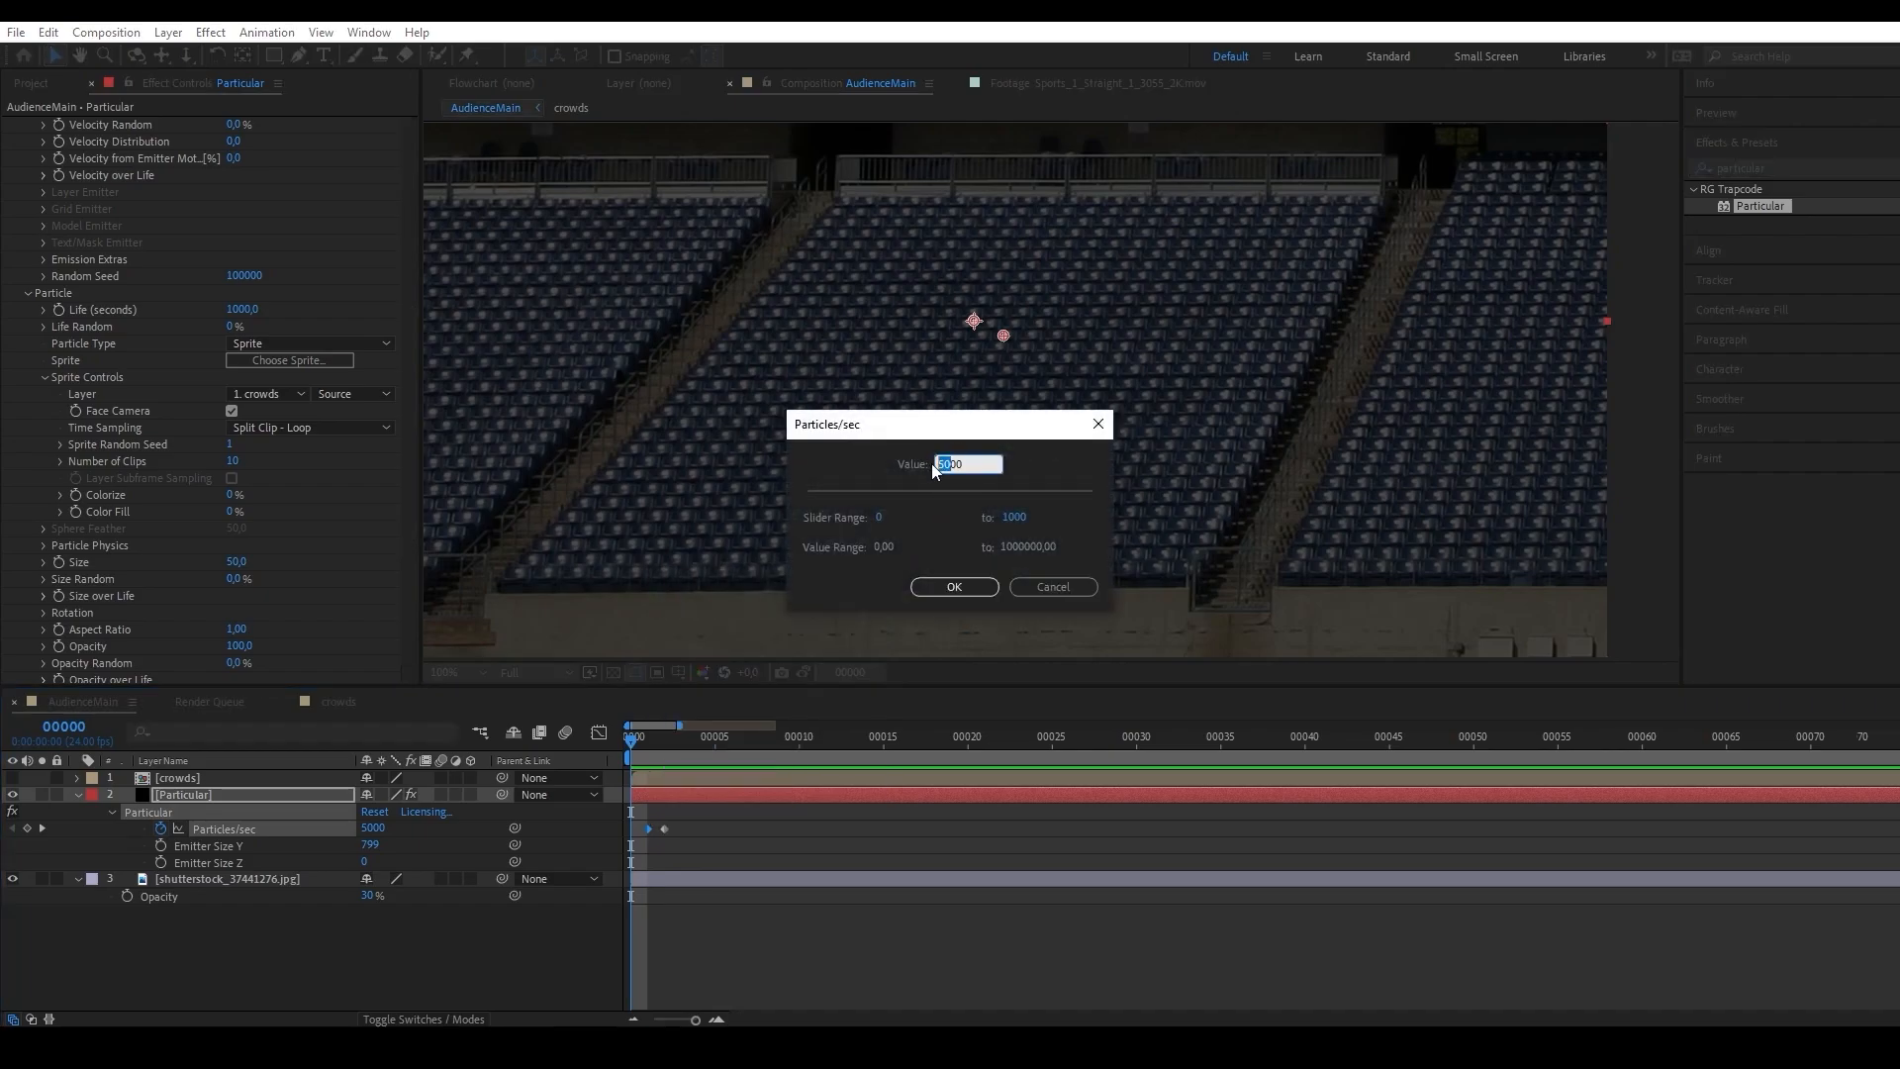
left_click_drag(946, 464, 937, 462)
type("10")
left_click(956, 587)
left_click_drag(695, 1019, 660, 1019)
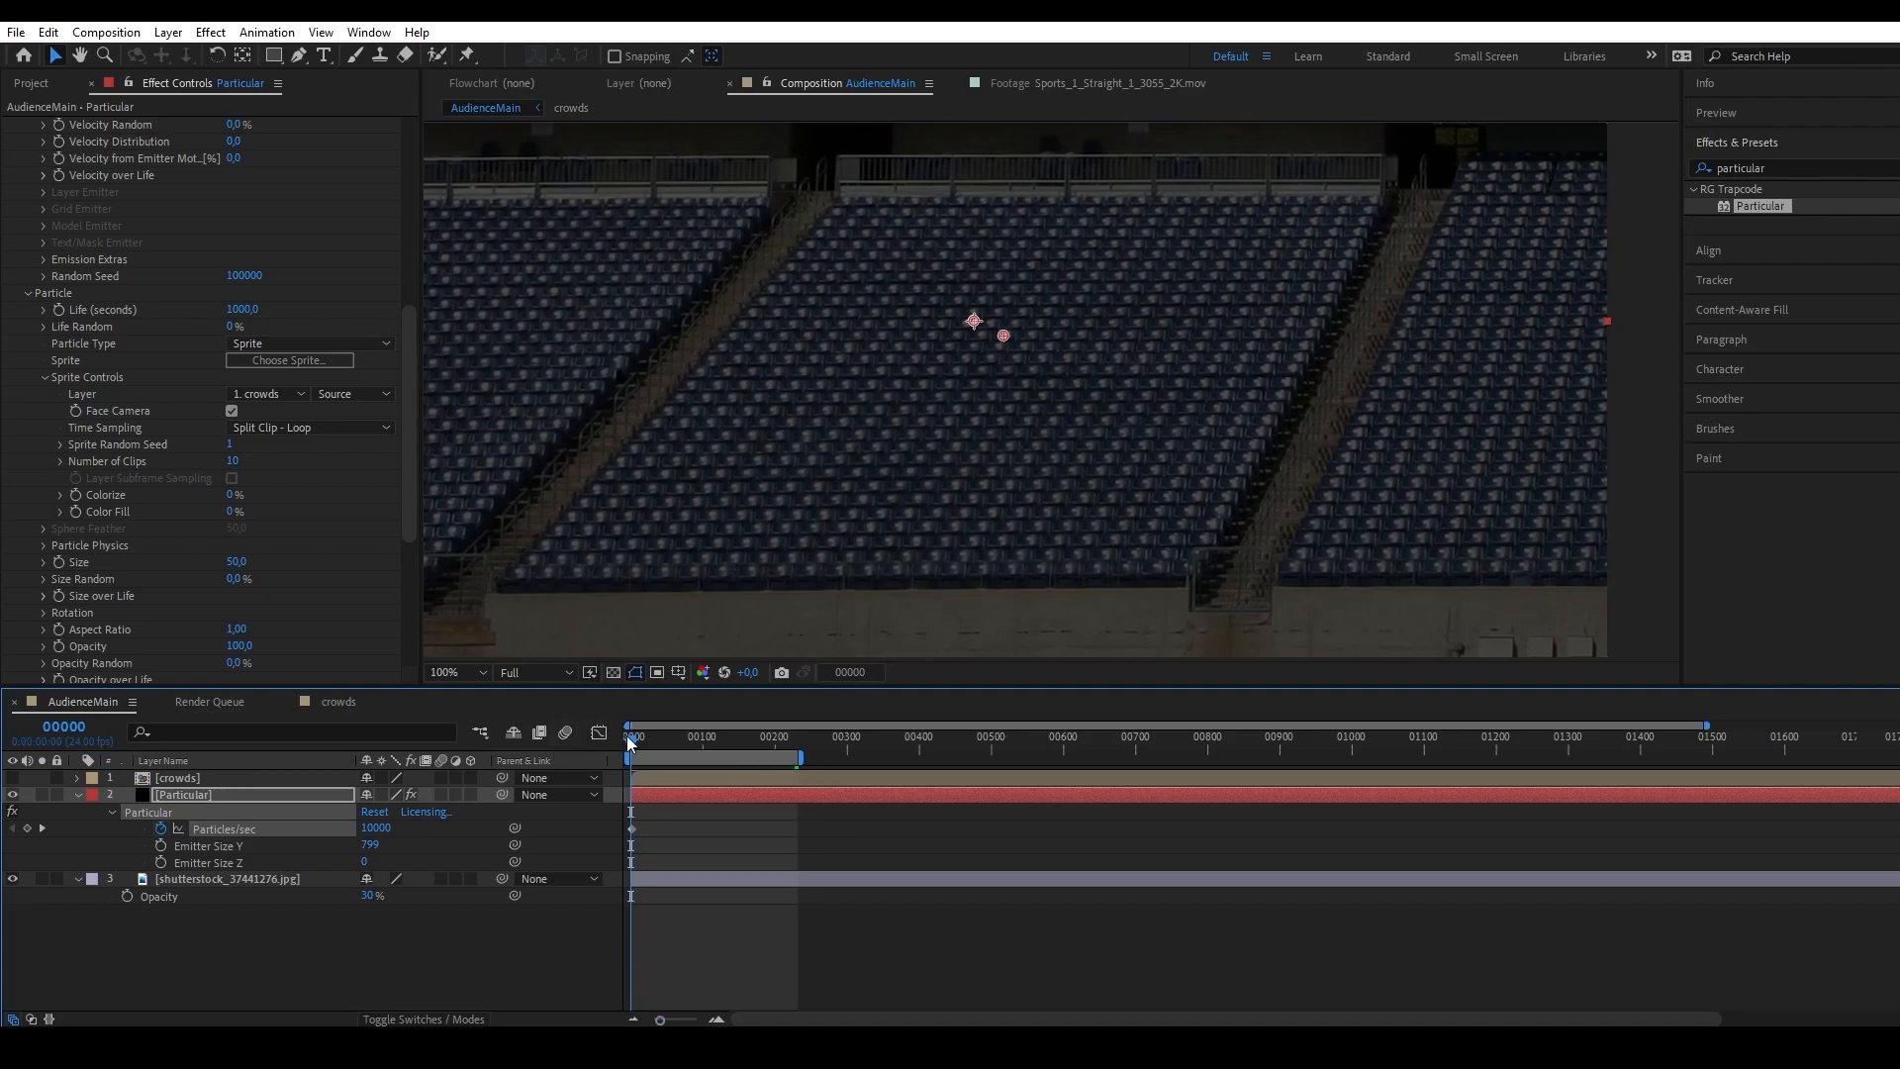
At frame 58, raise the Particular emitter in the stands by setting its Y position to 360.
left_click_drag(632, 737, 672, 737)
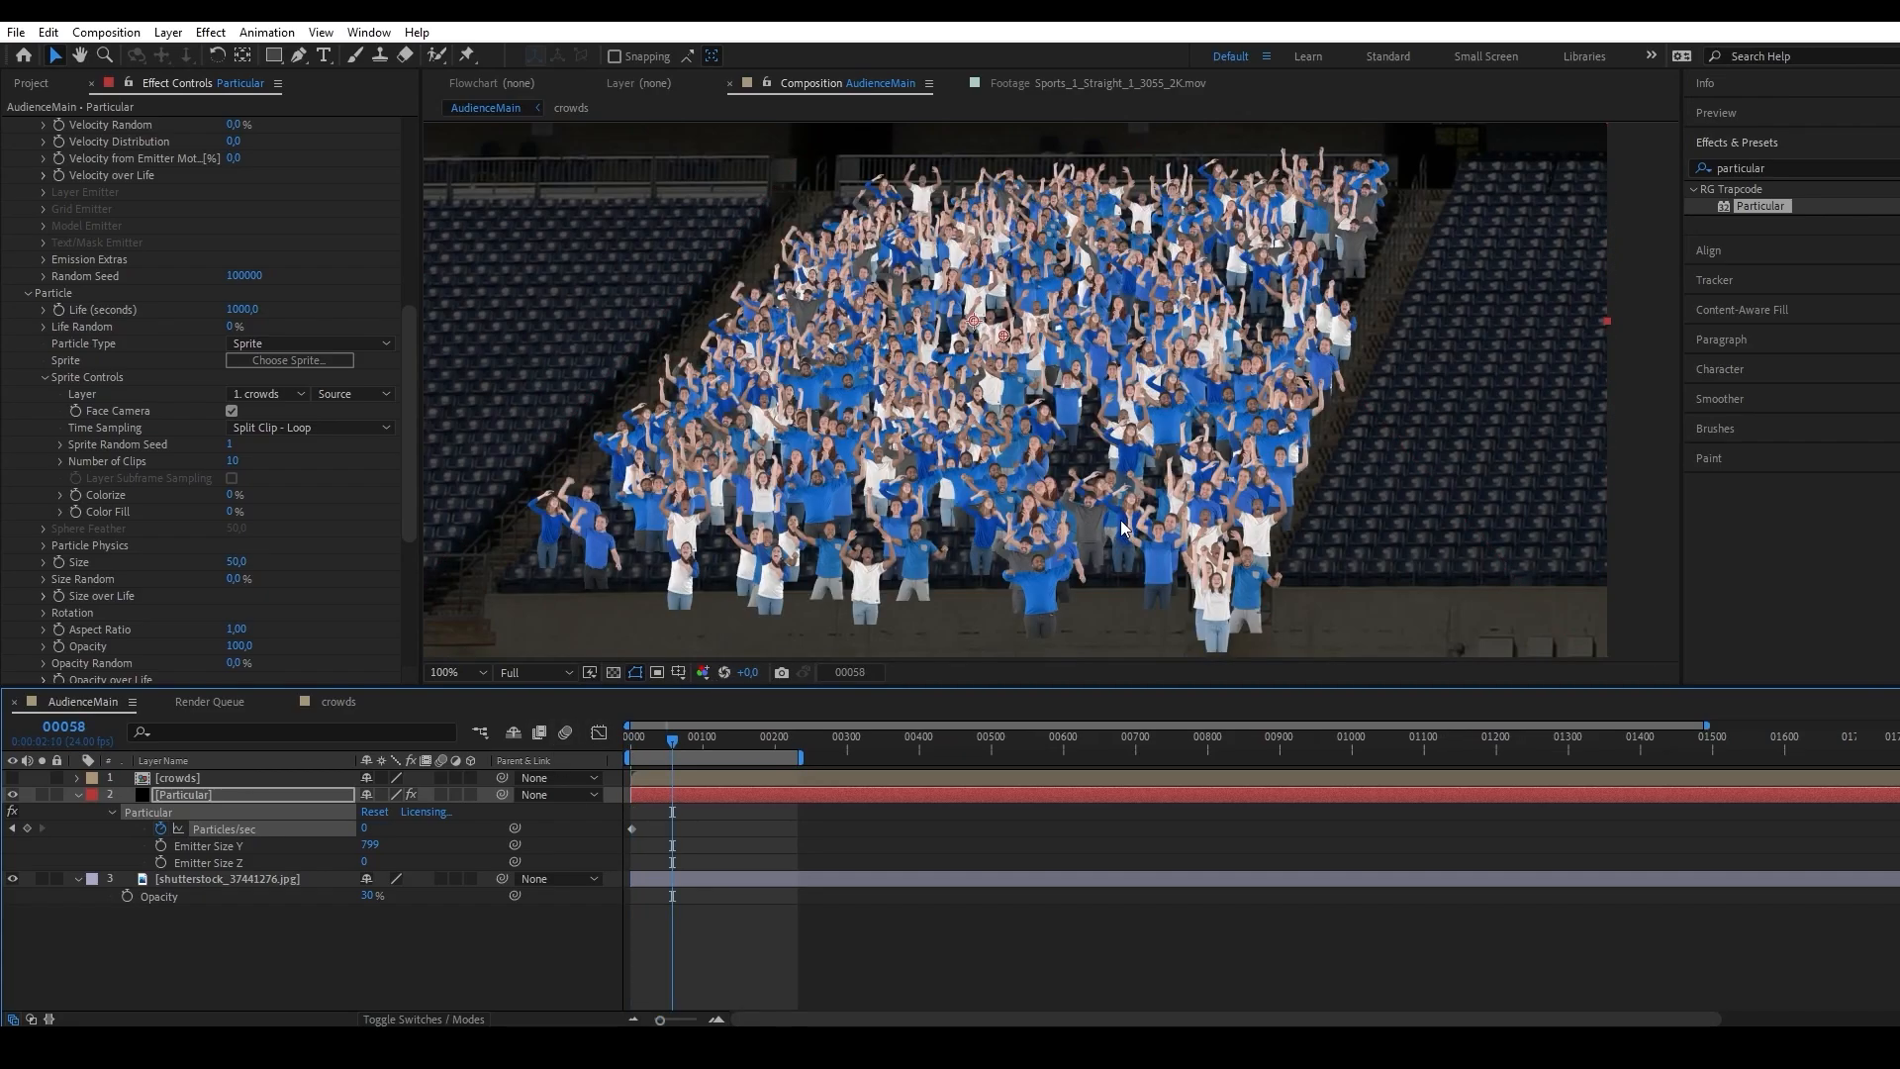
scroll(218, 525, "up", 10)
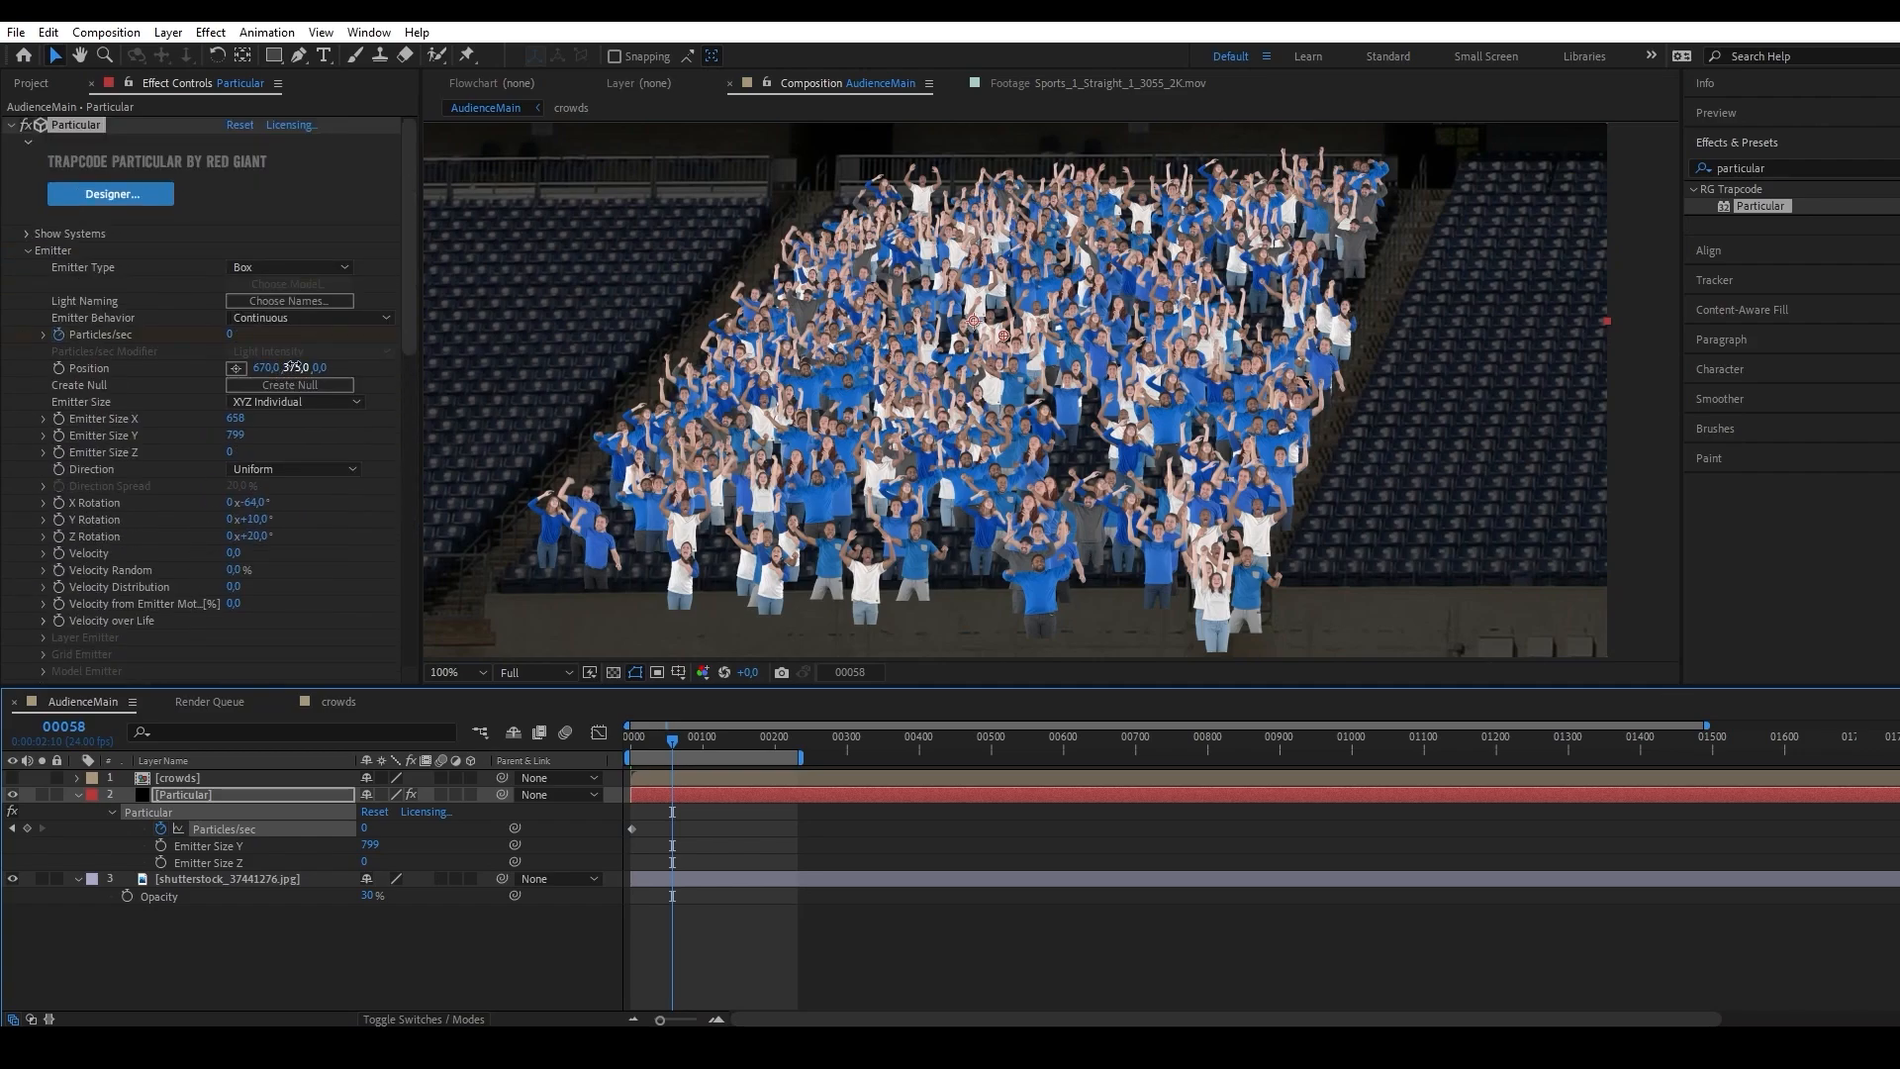
left_click_drag(292, 367, 273, 368)
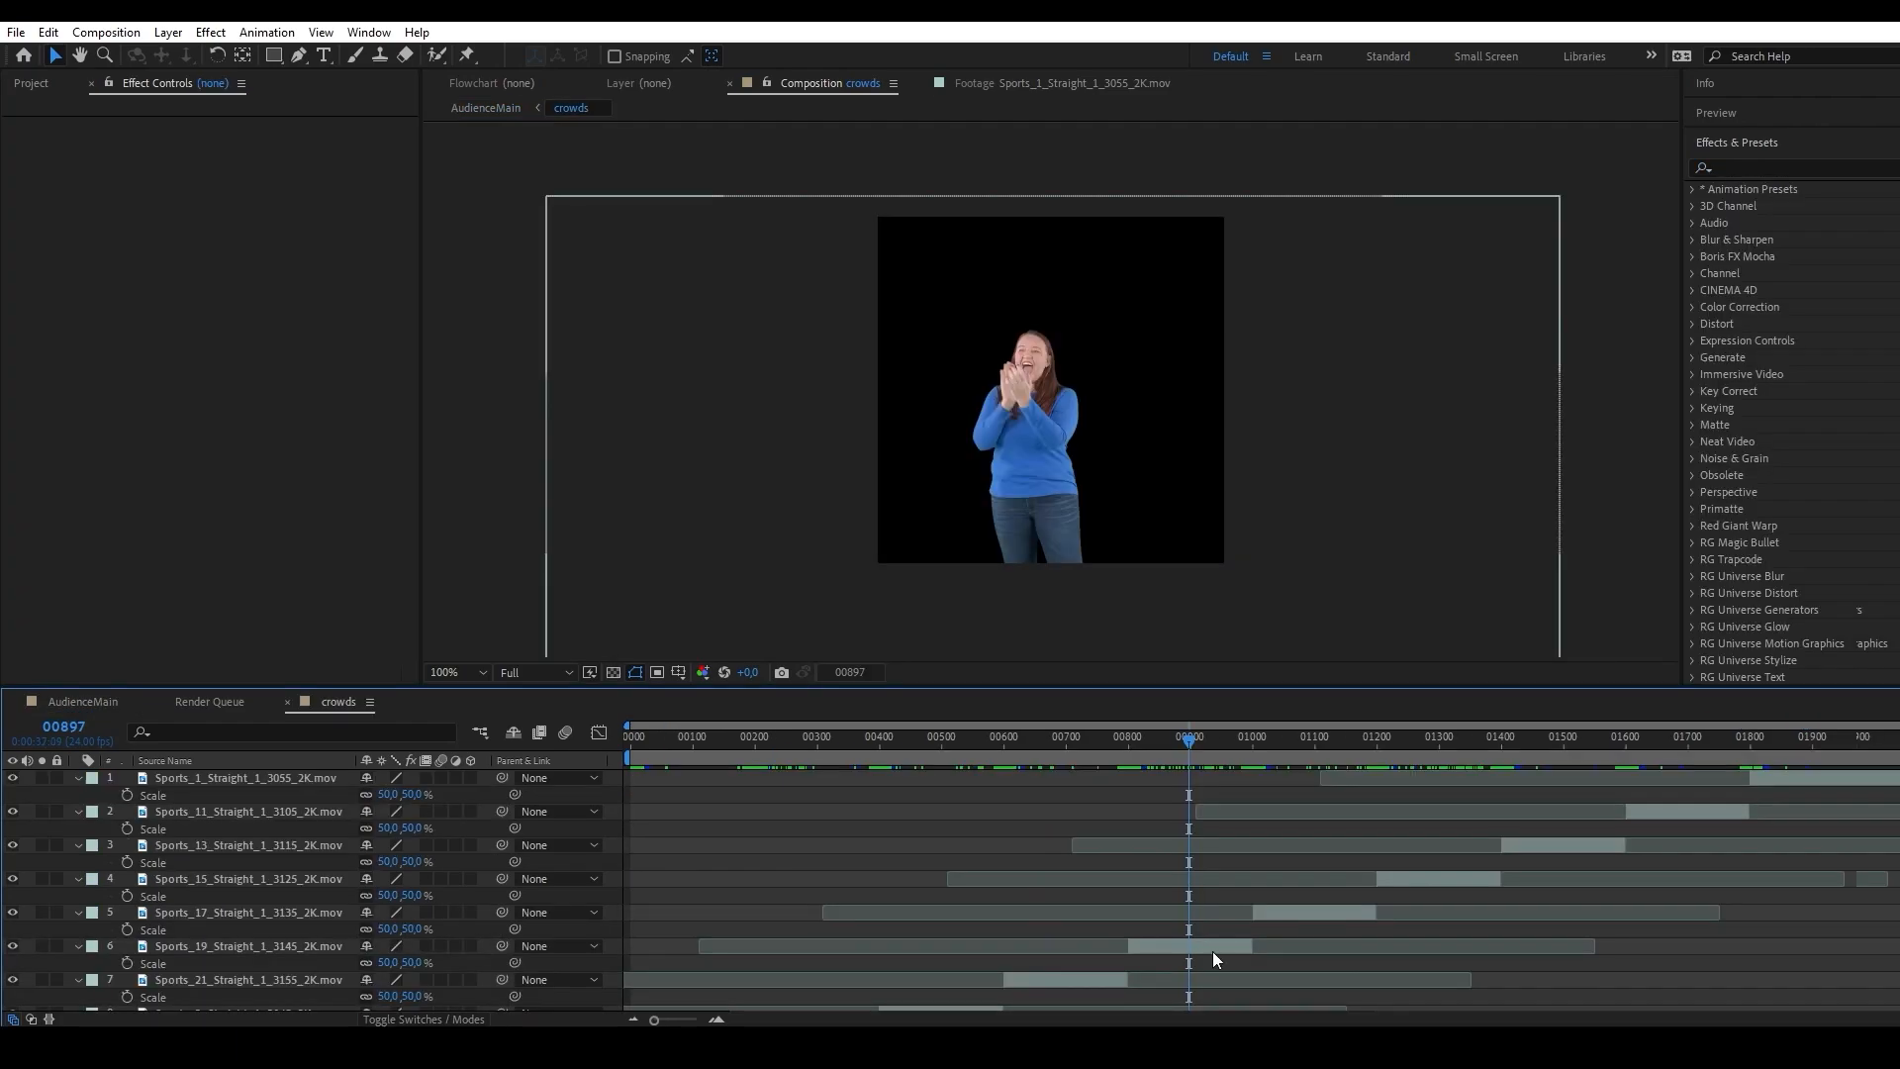
In the crowds composition, apply Change to Color to the Sports_19_Straight_1_3145_2K.mov layer, previewing it at frame 839.
left_click(1213, 948)
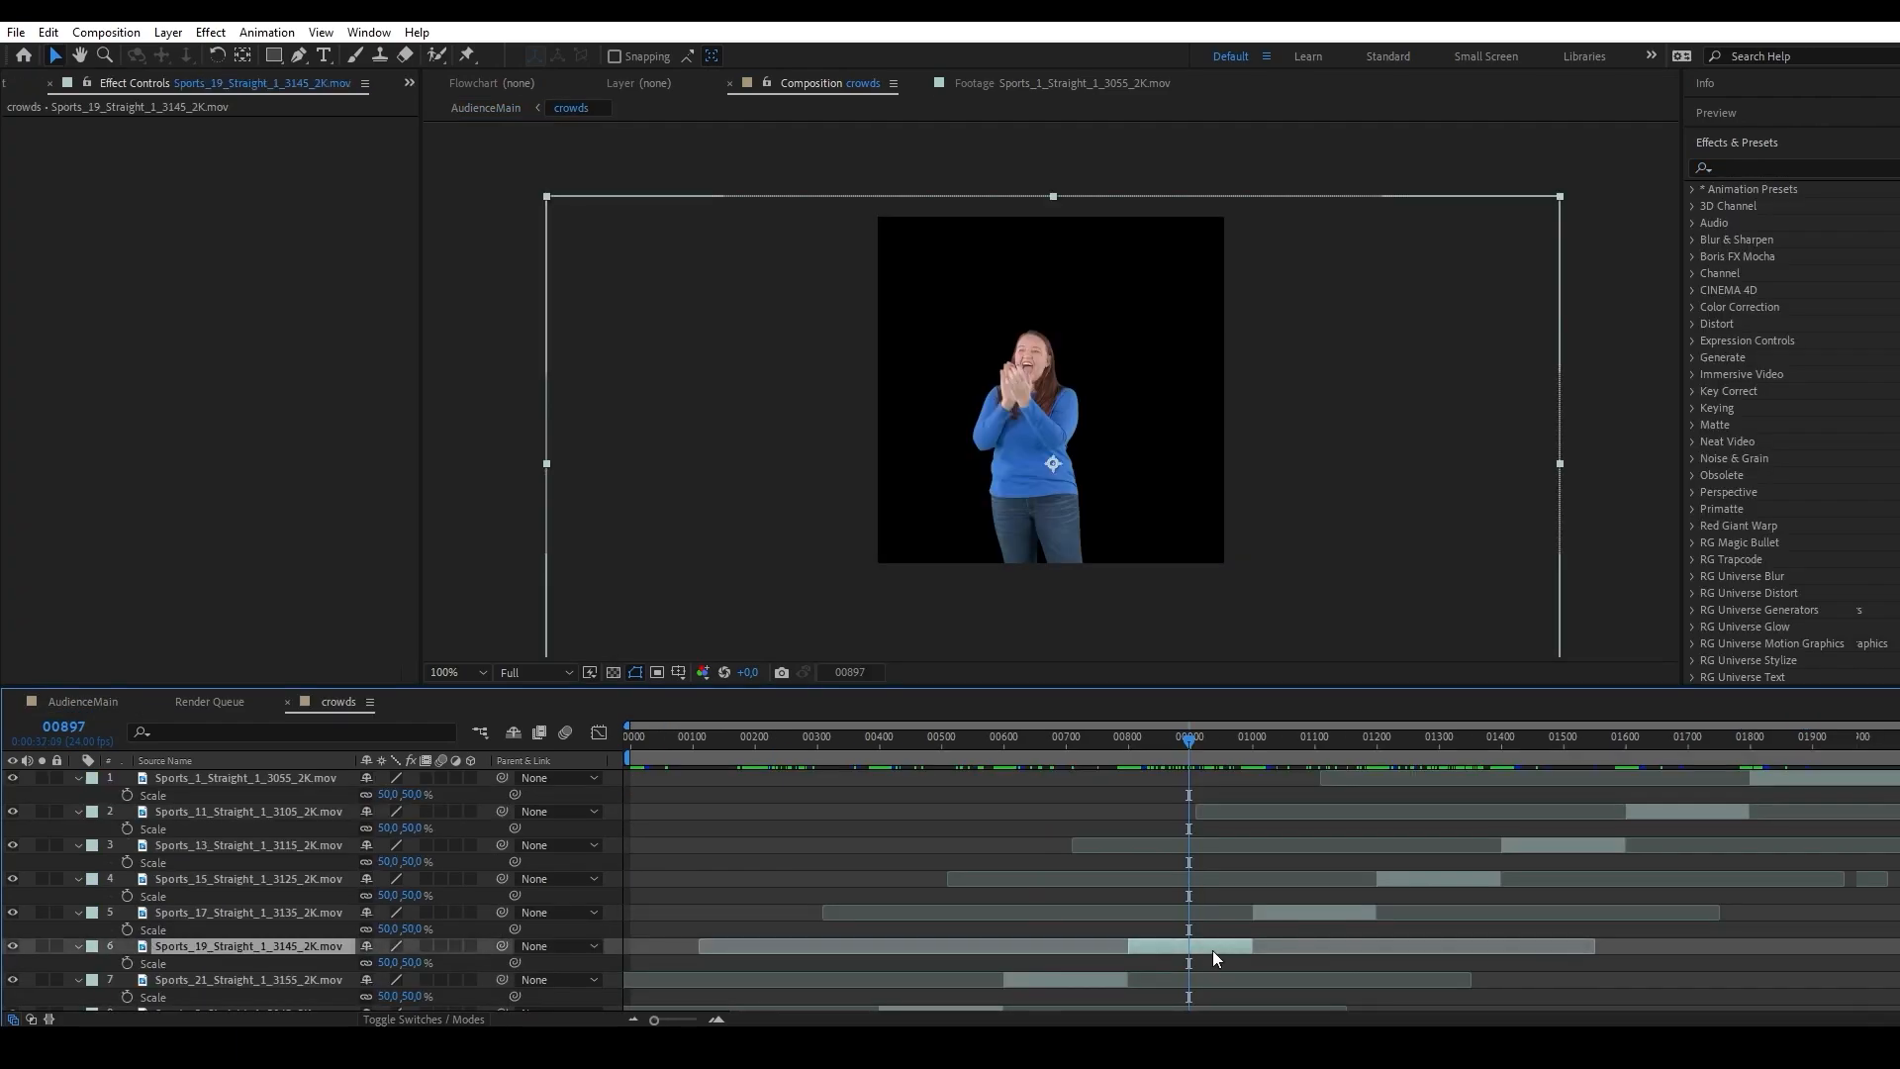
left_click_drag(1186, 741, 1148, 750)
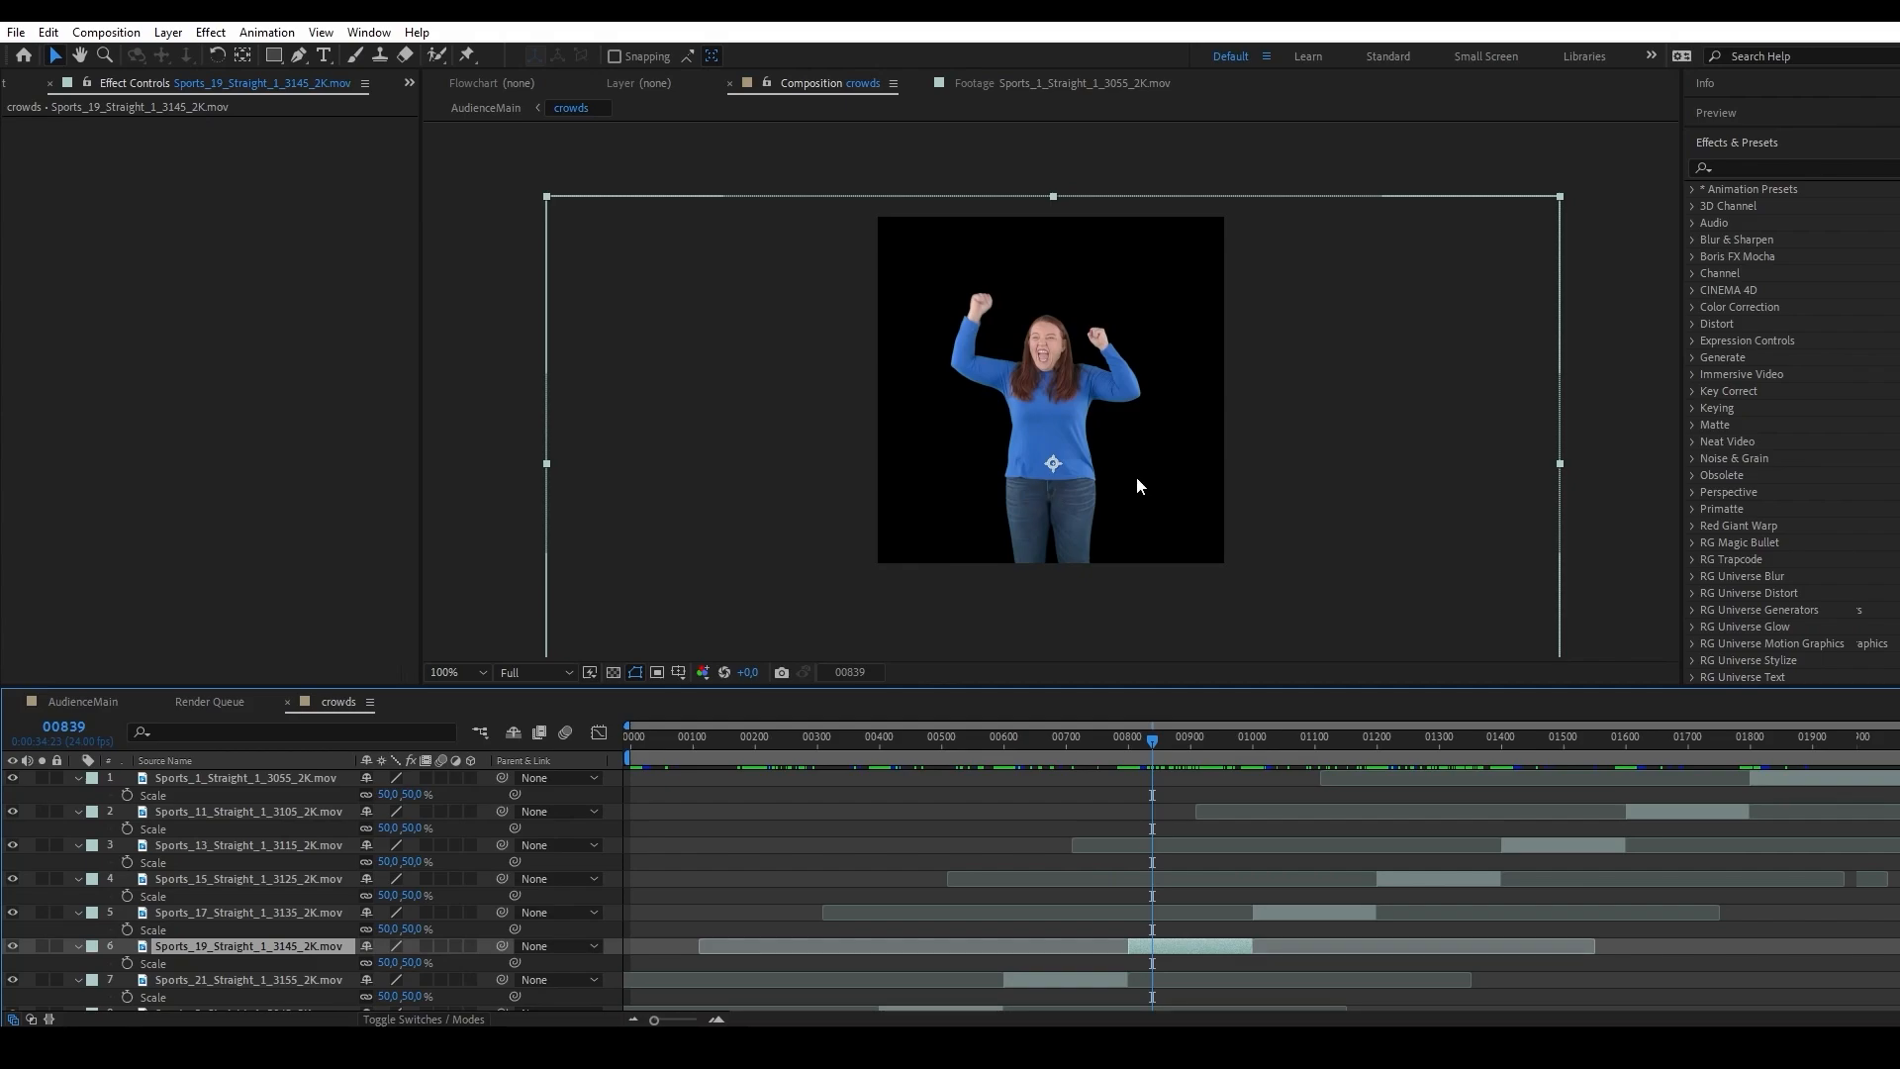
key("period")
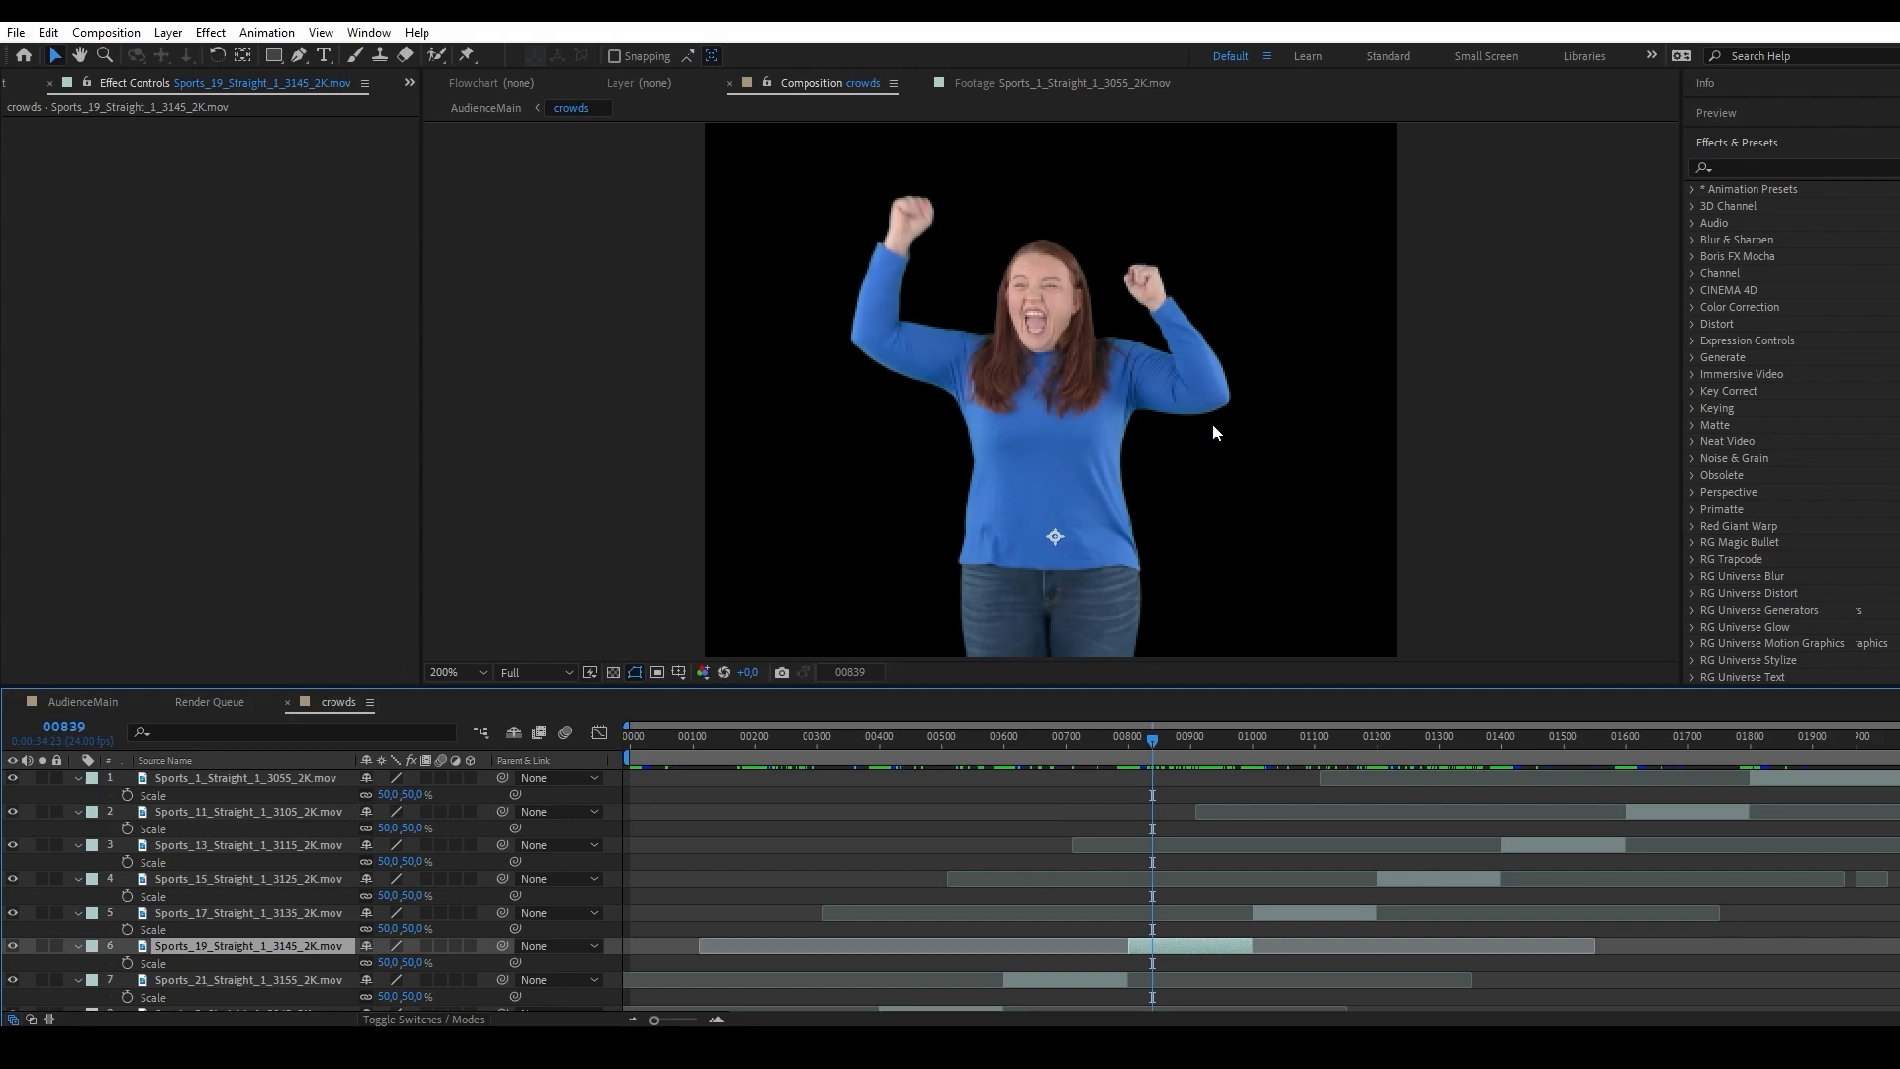
left_click(1754, 164)
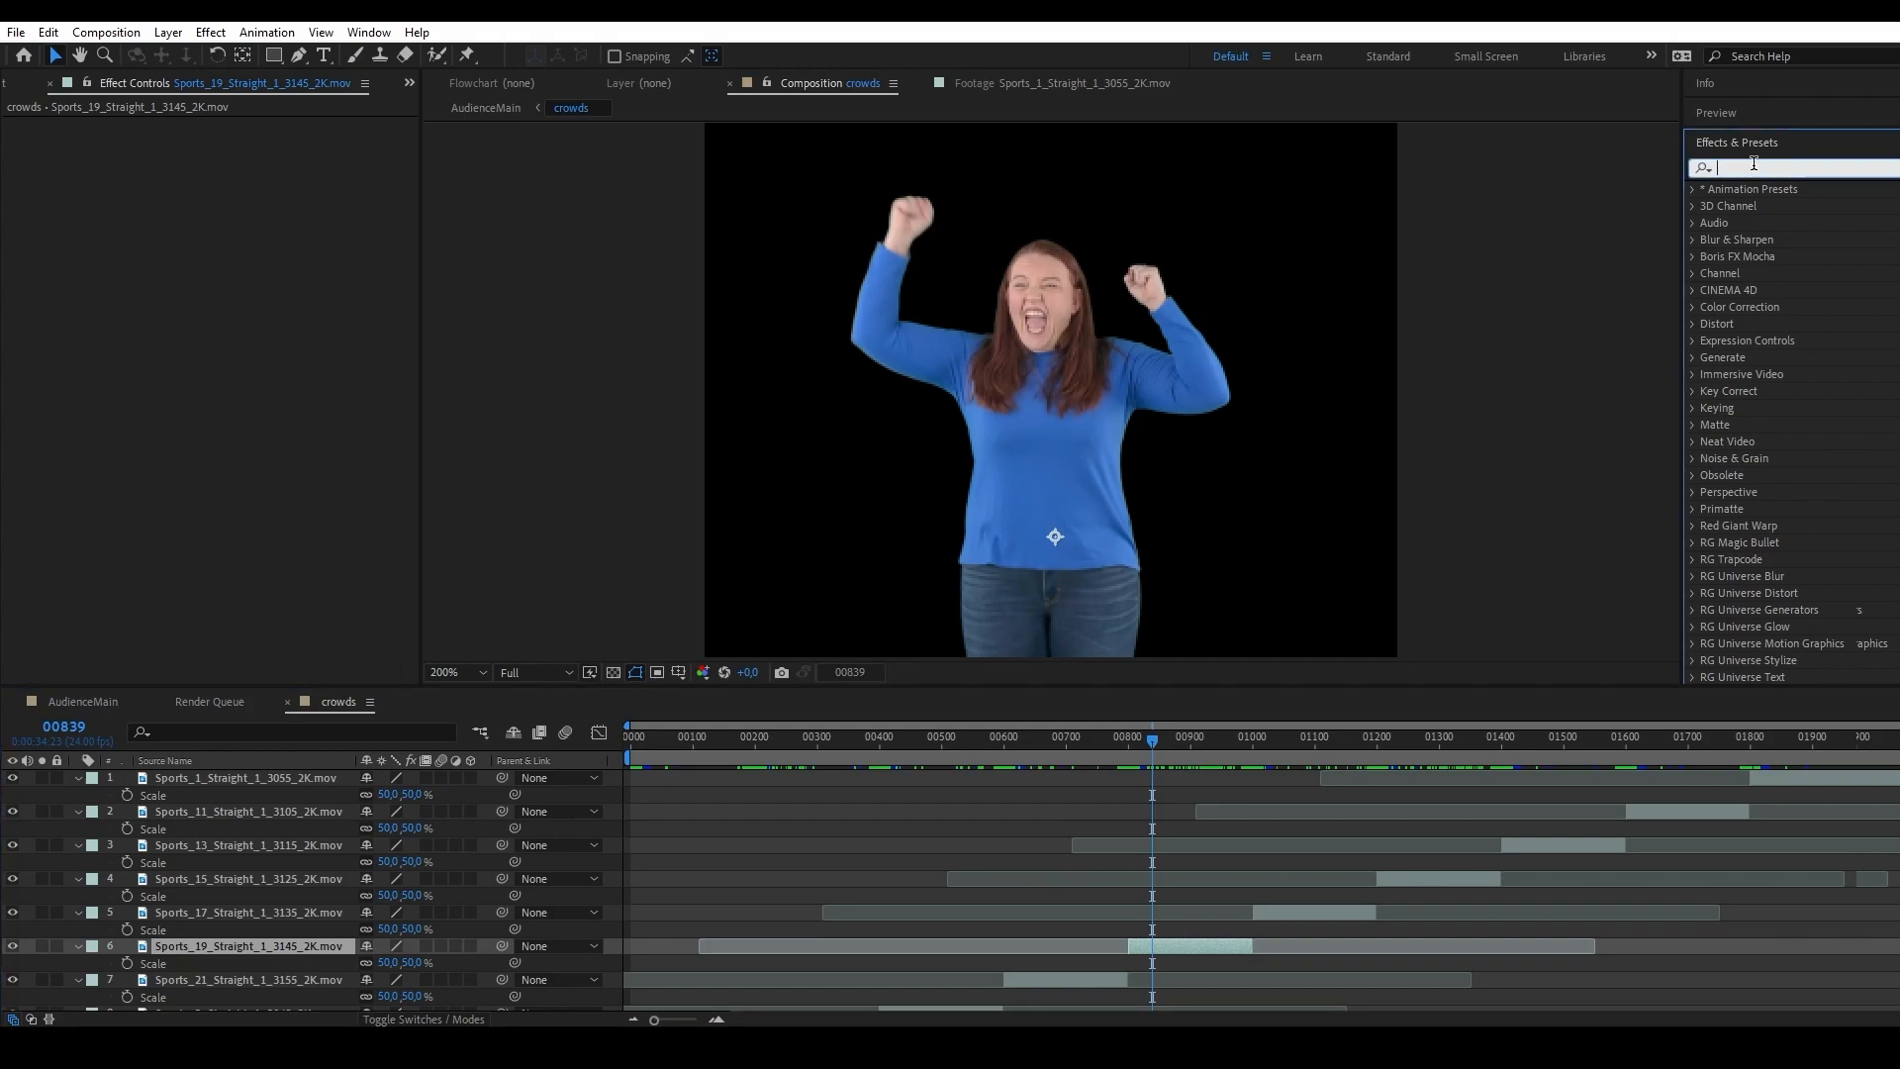
type("change")
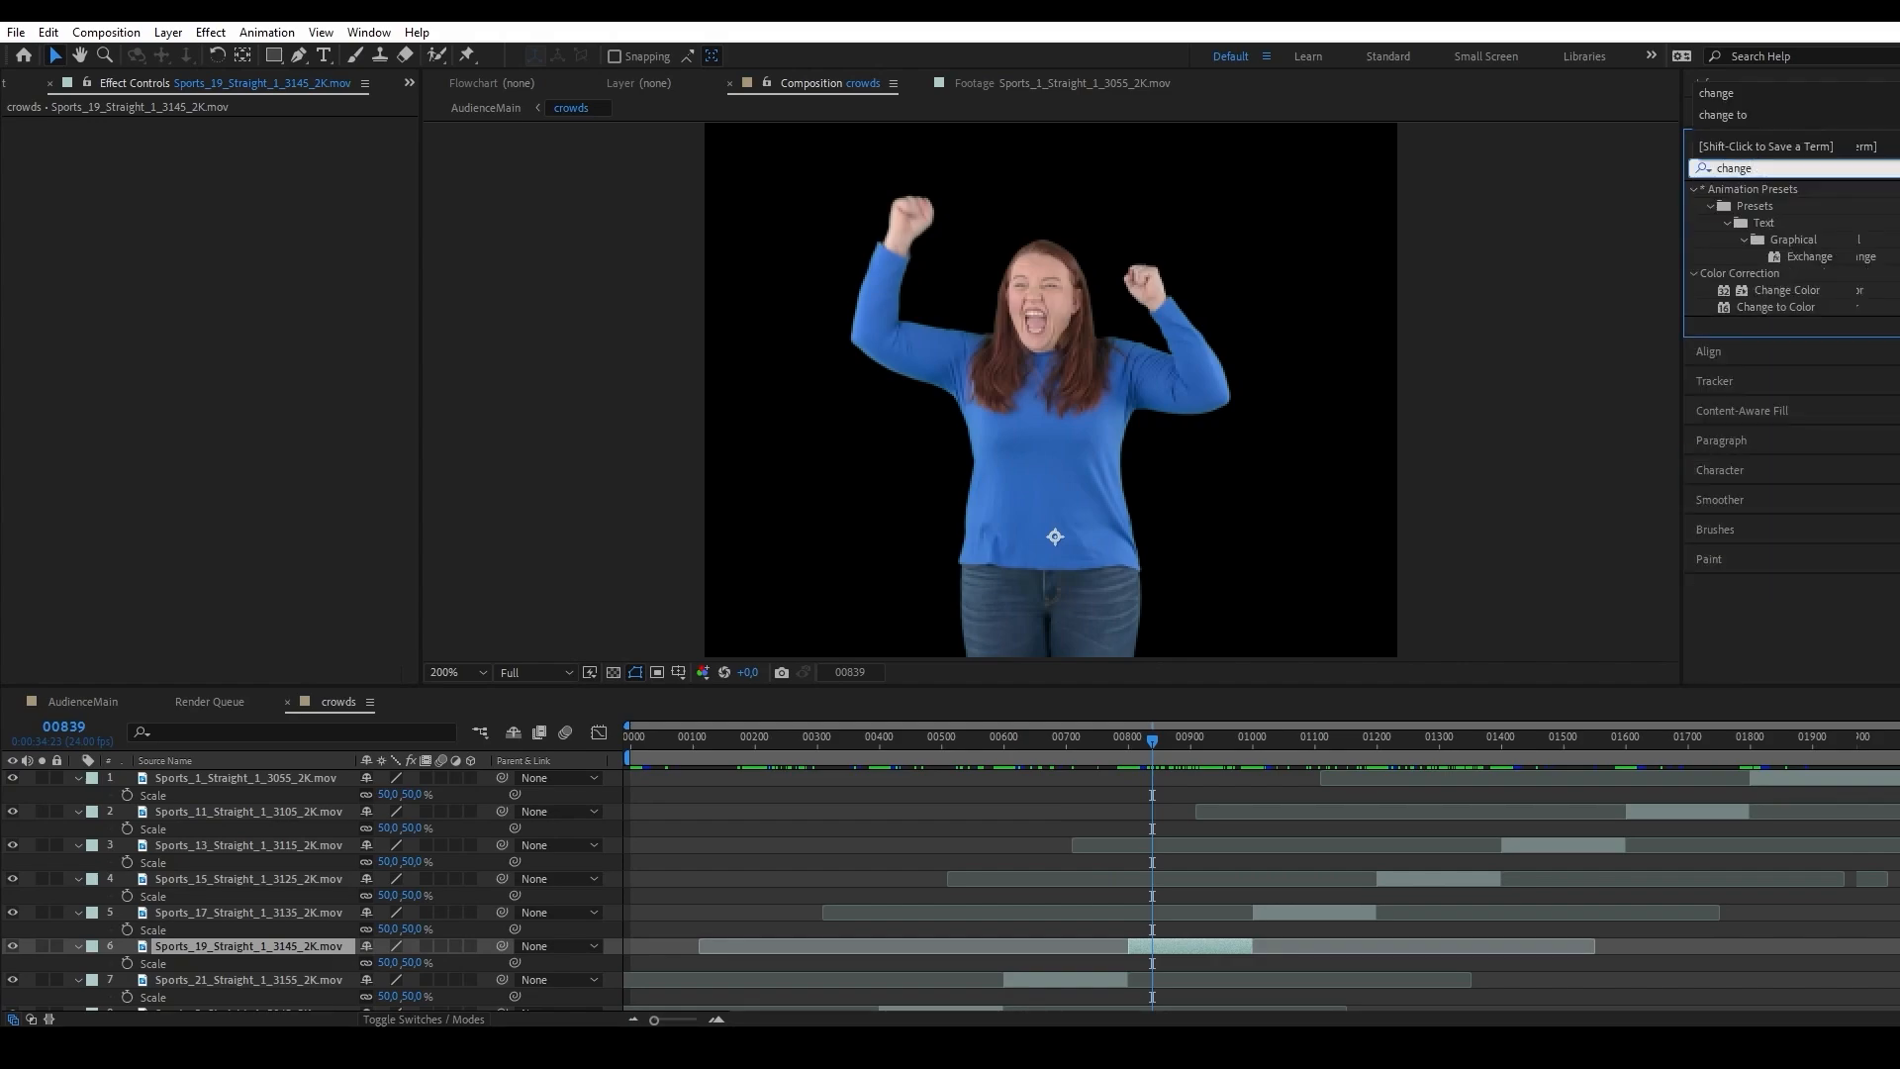
left_click_drag(1767, 312, 1173, 950)
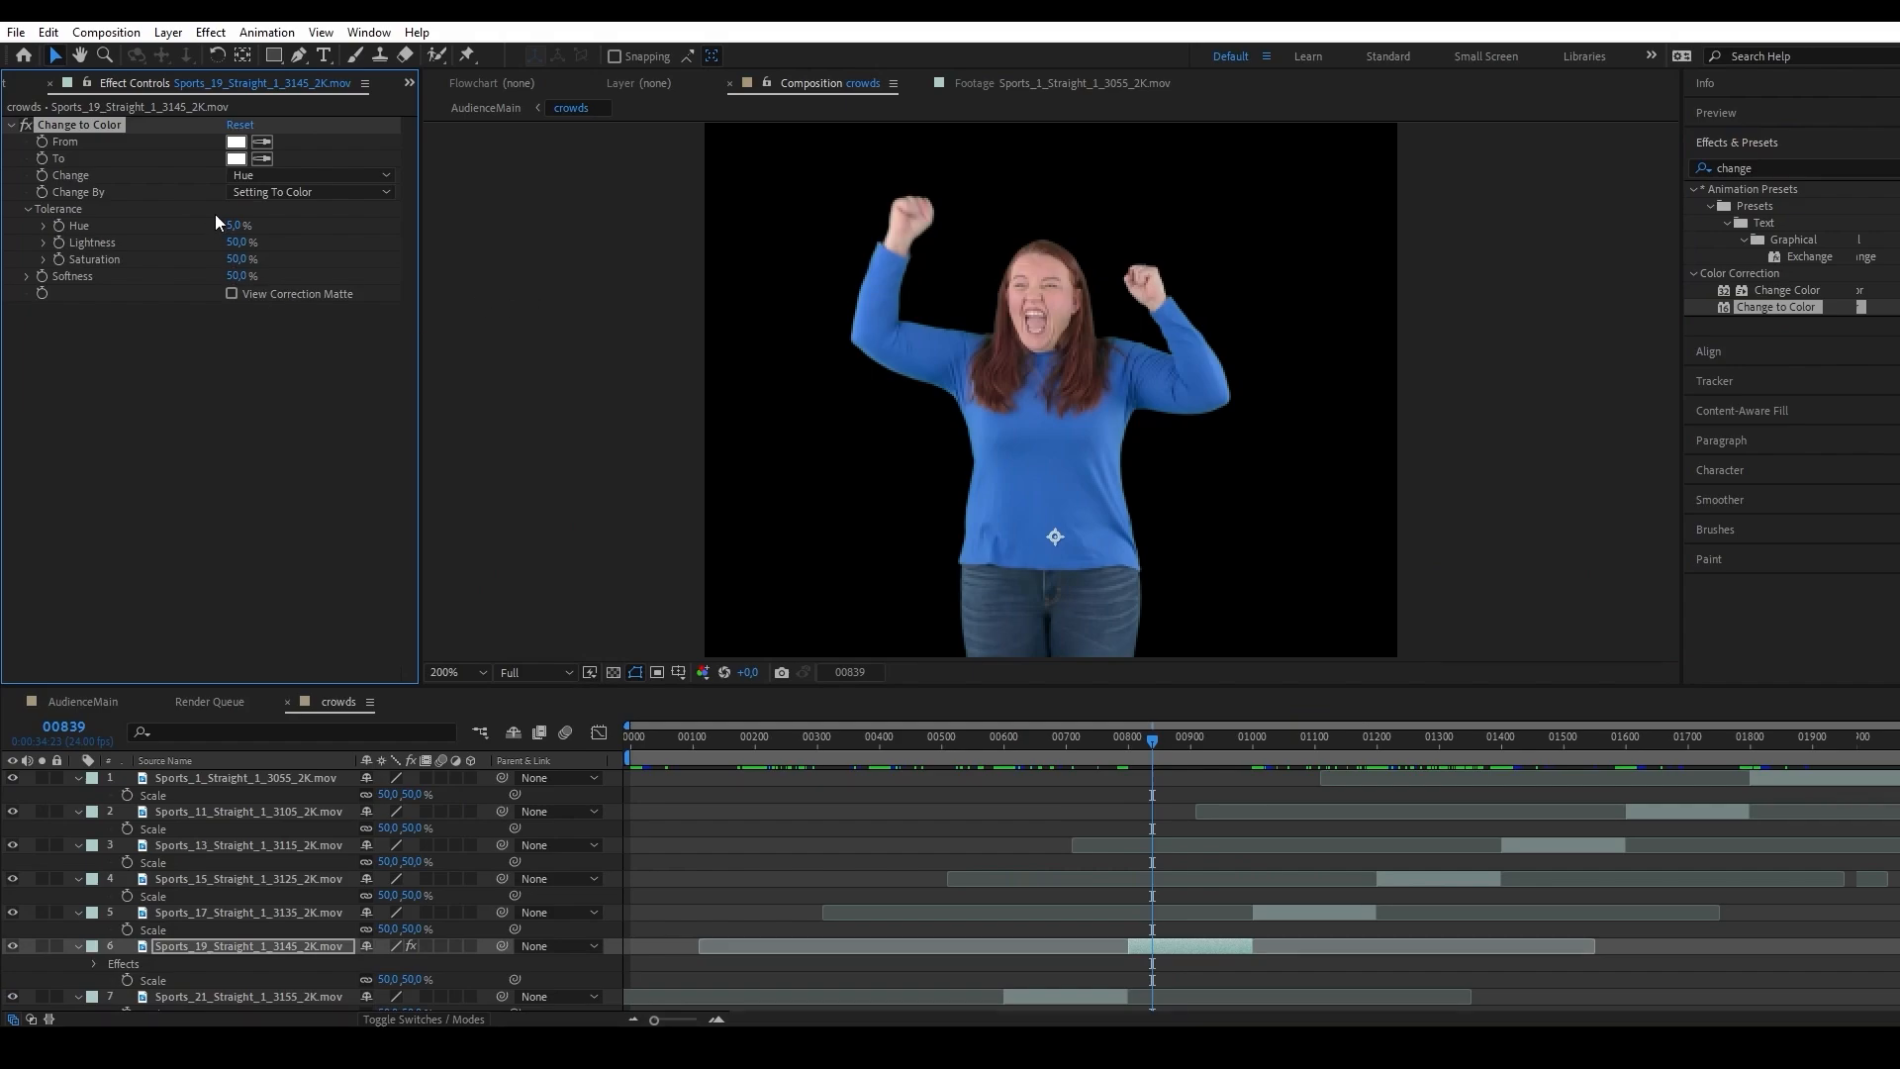
Sample the woman's blue sweater as Change to Color's From color and set the To color to FF0048.
left_click(262, 142)
left_click(1054, 467)
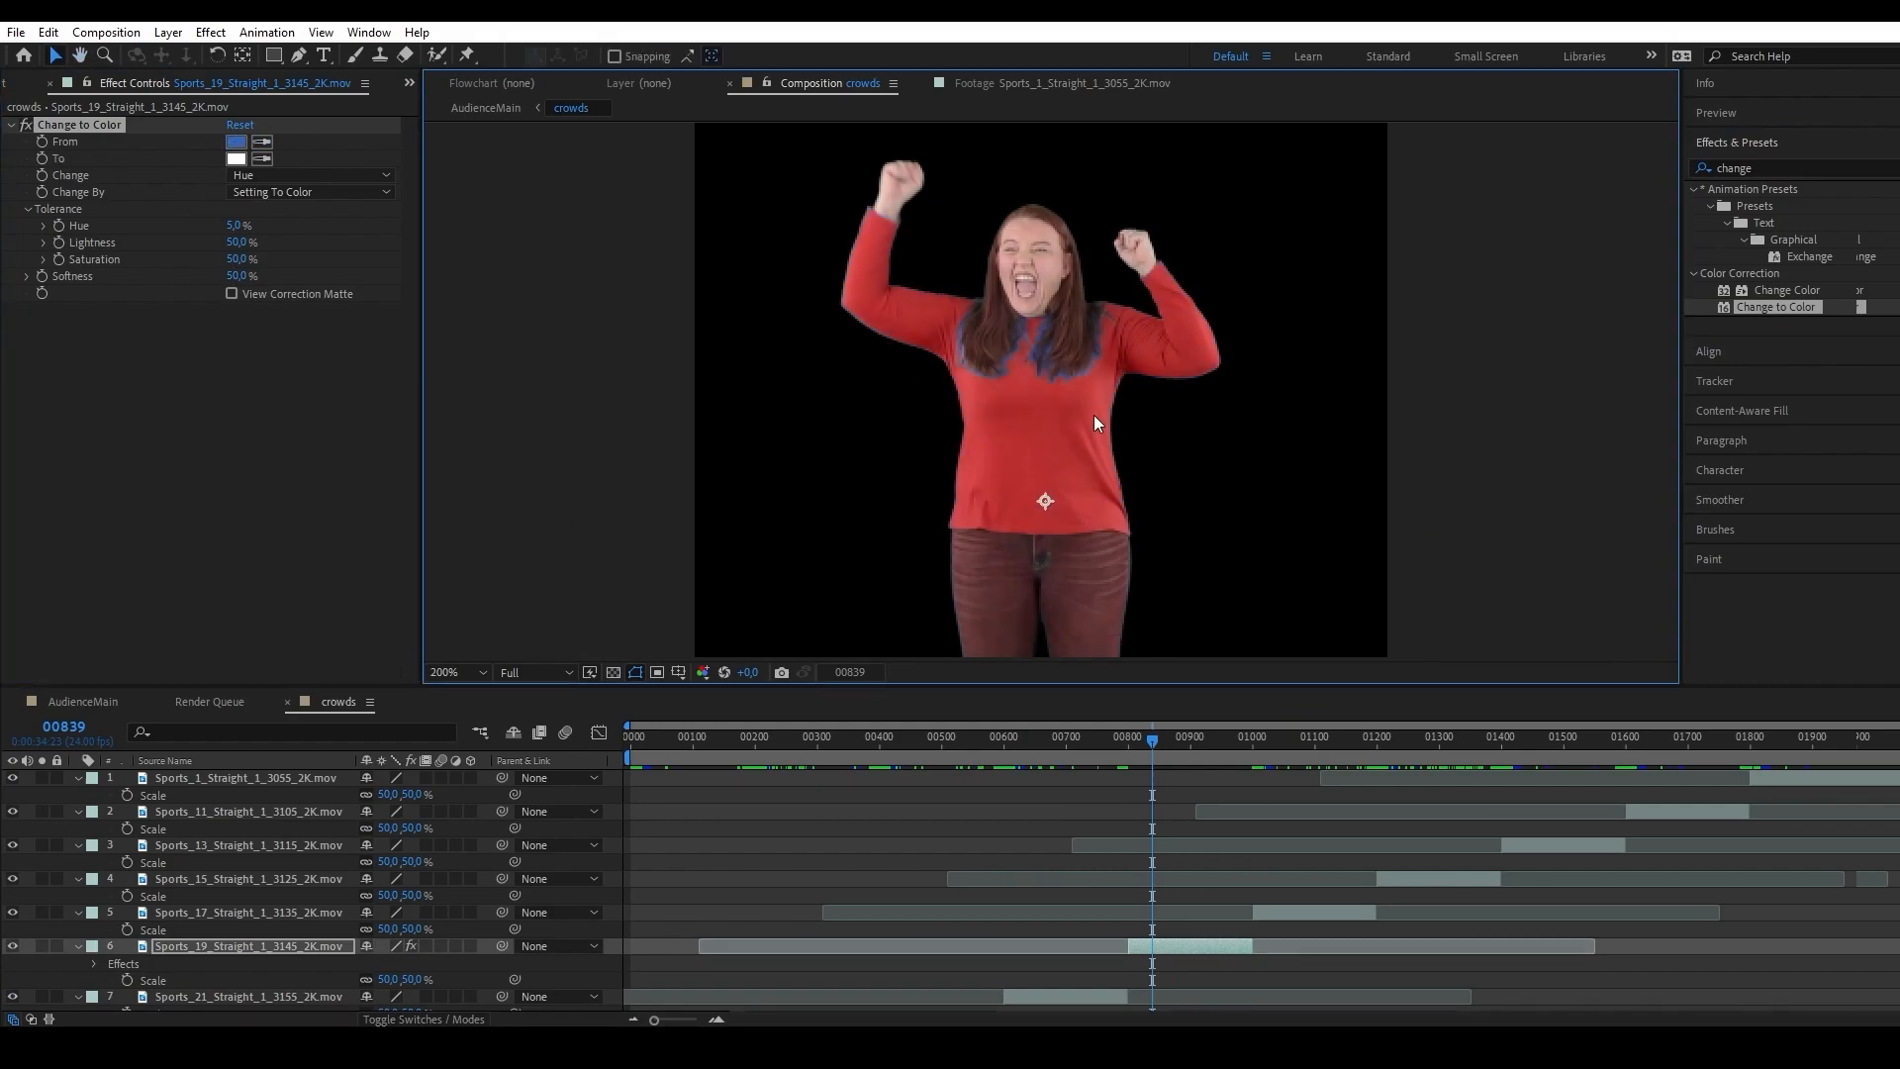
scroll(1094, 414, "up", 2)
scroll(1138, 450, "down", 1)
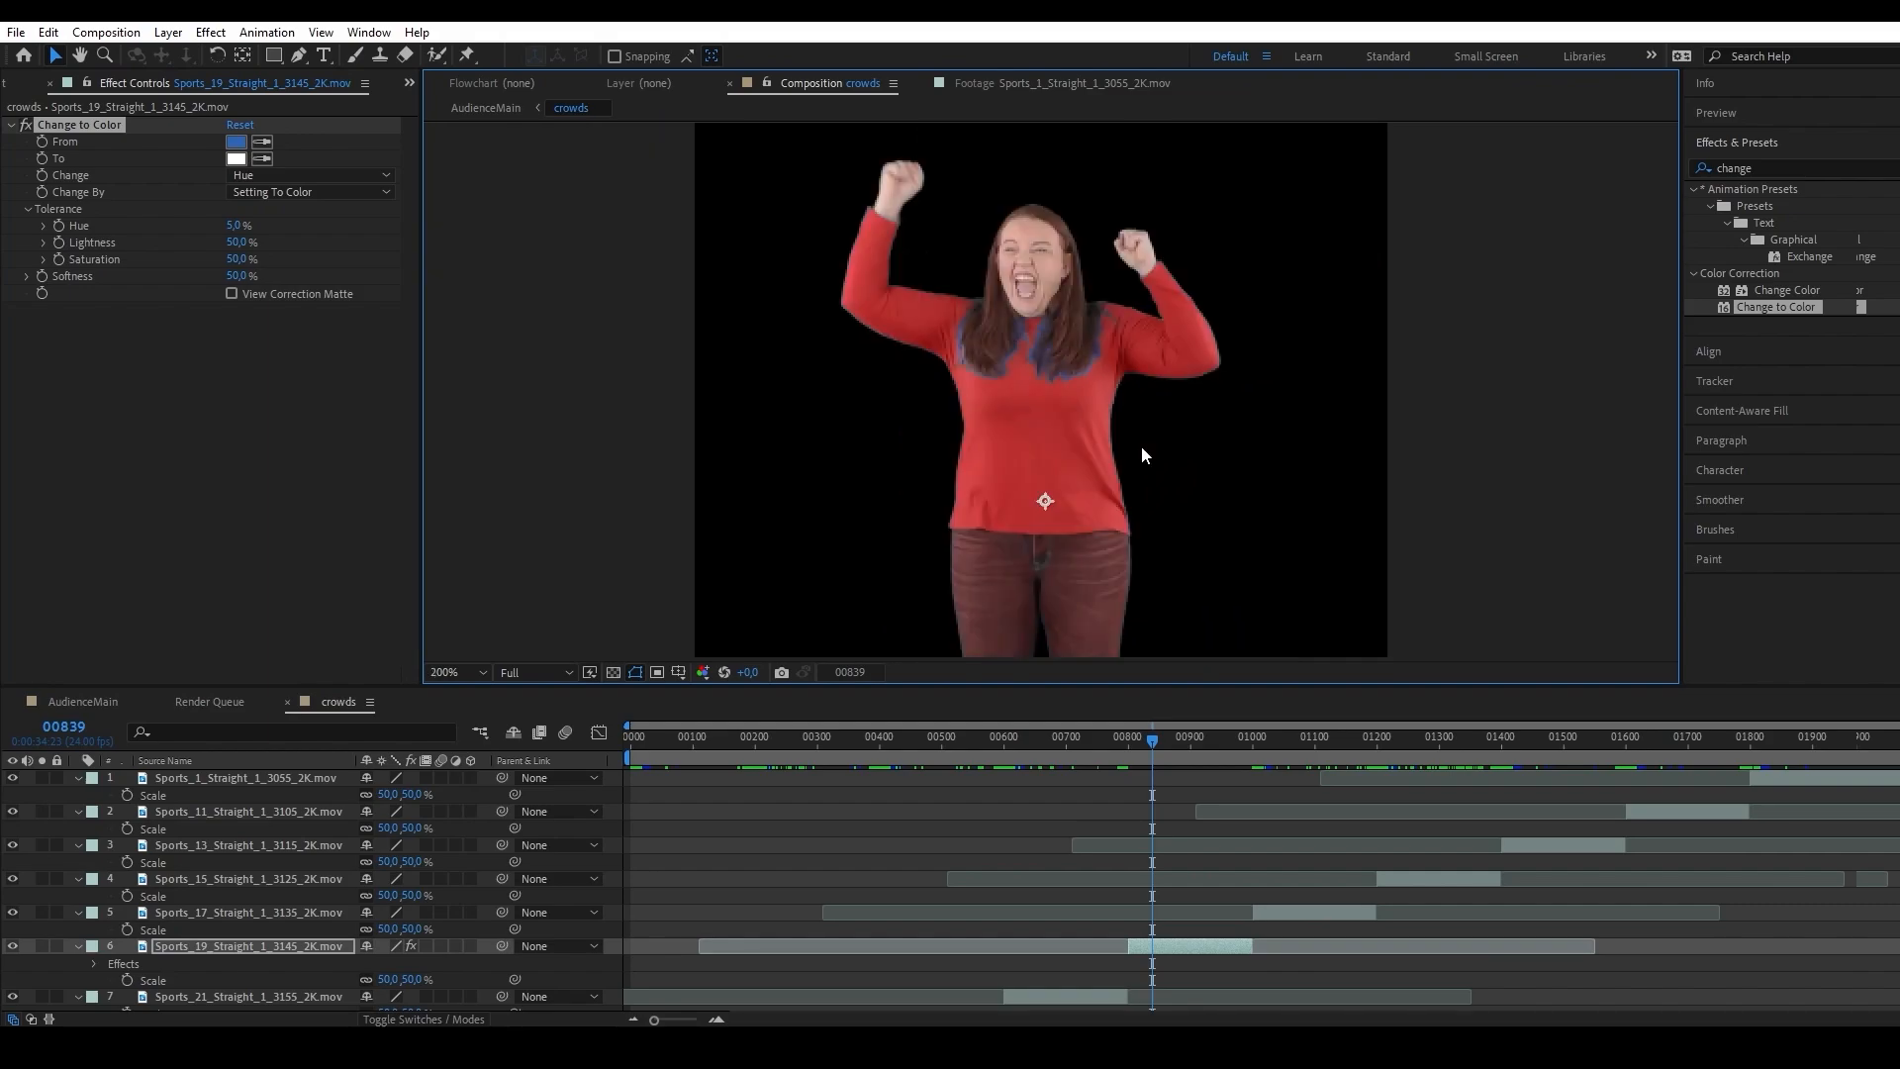
left_click(237, 159)
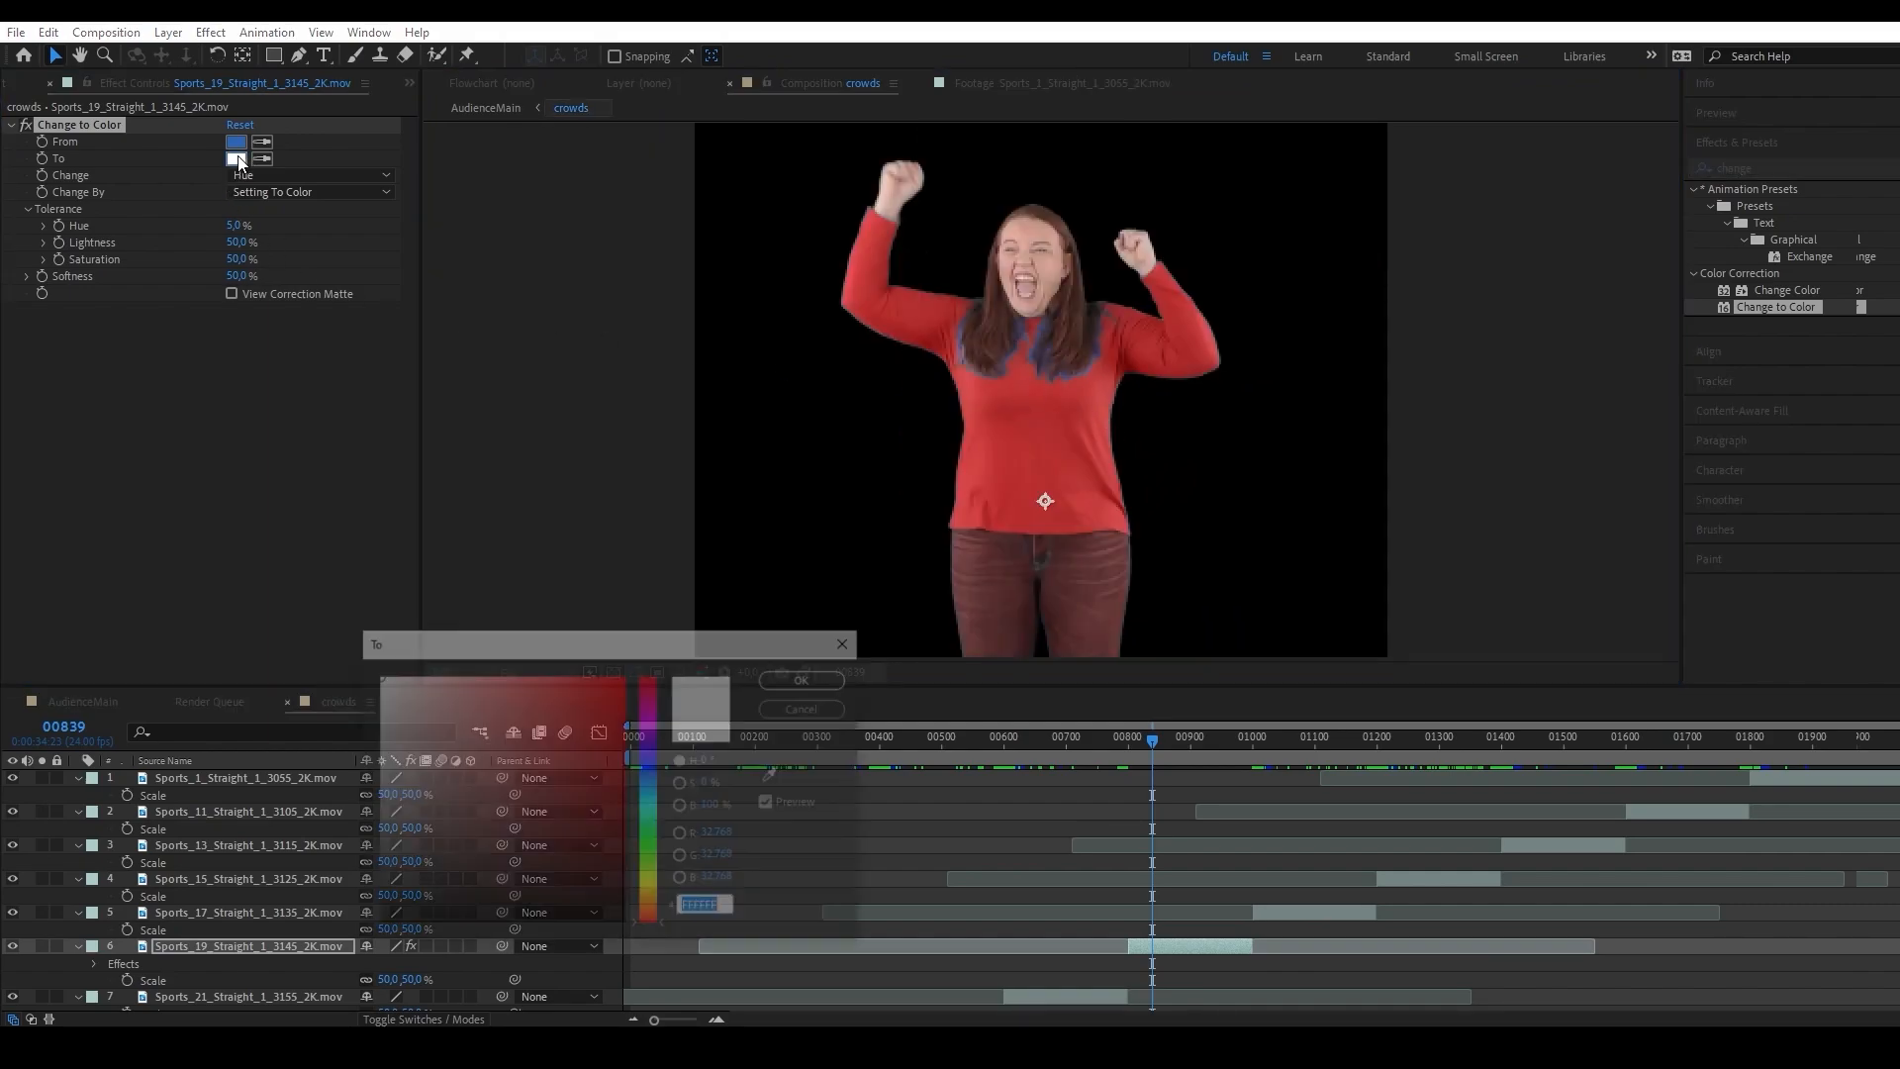
left_click_drag(377, 680, 643, 633)
left_click(651, 686)
left_click_drag(565, 705, 608, 680)
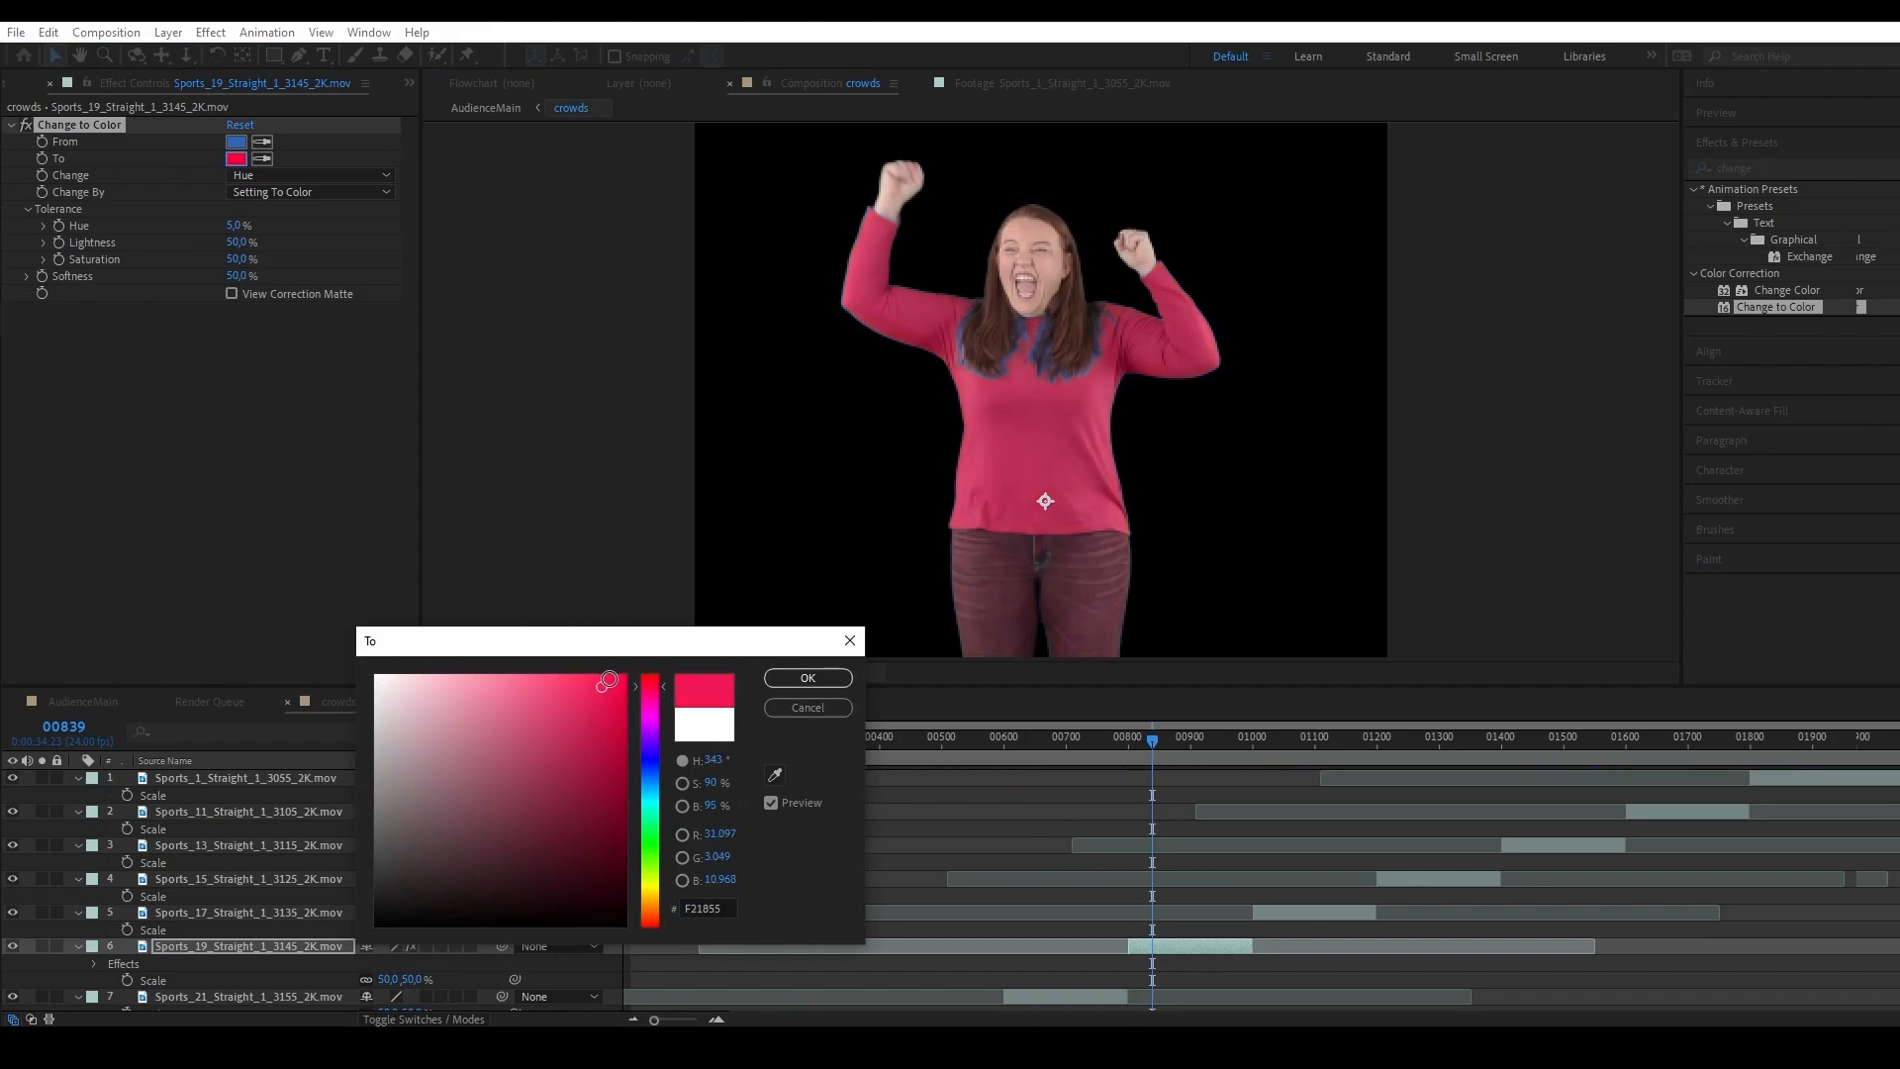
left_click(807, 677)
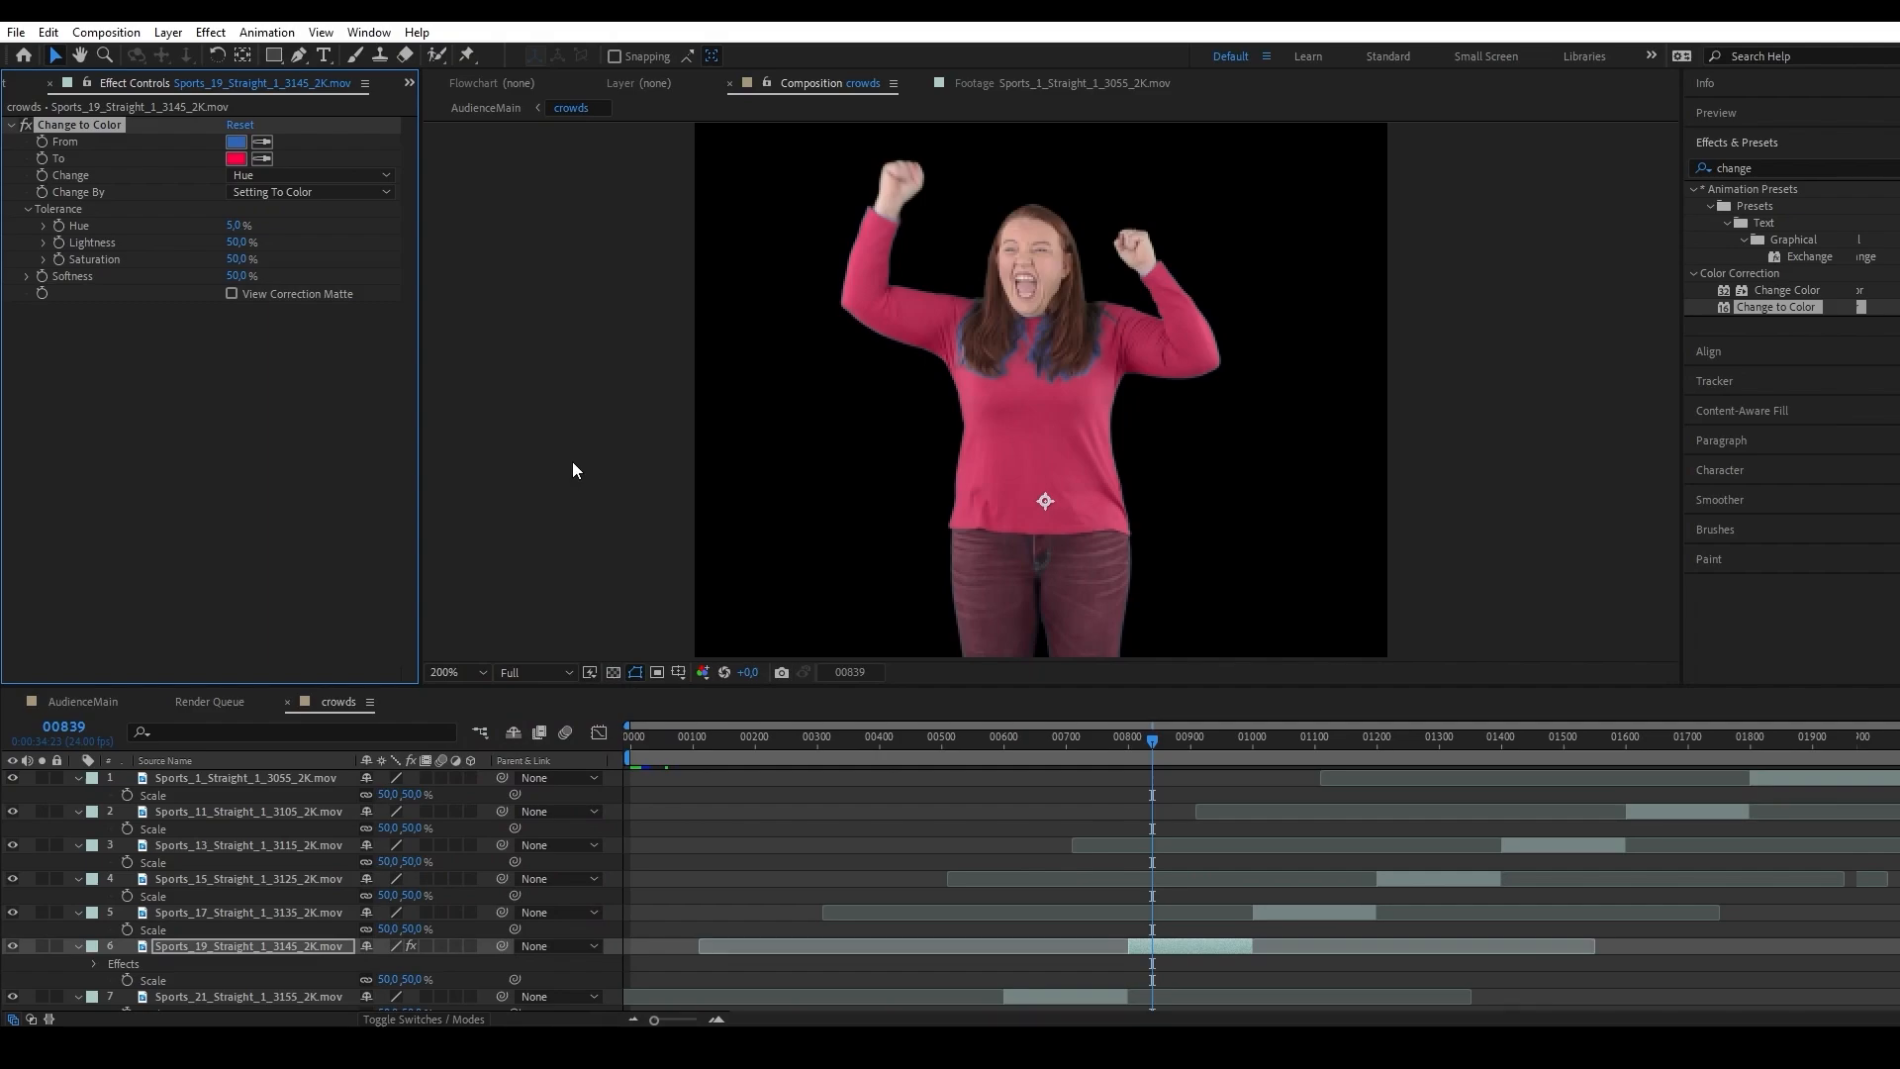
Set the Change By option of Change to Color to Transforming To Color.
left_click(307, 191)
left_click(312, 234)
mouse_move(237, 226)
left_mouse_down()
mouse_move(265, 224)
mouse_move(236, 228)
left_mouse_up()
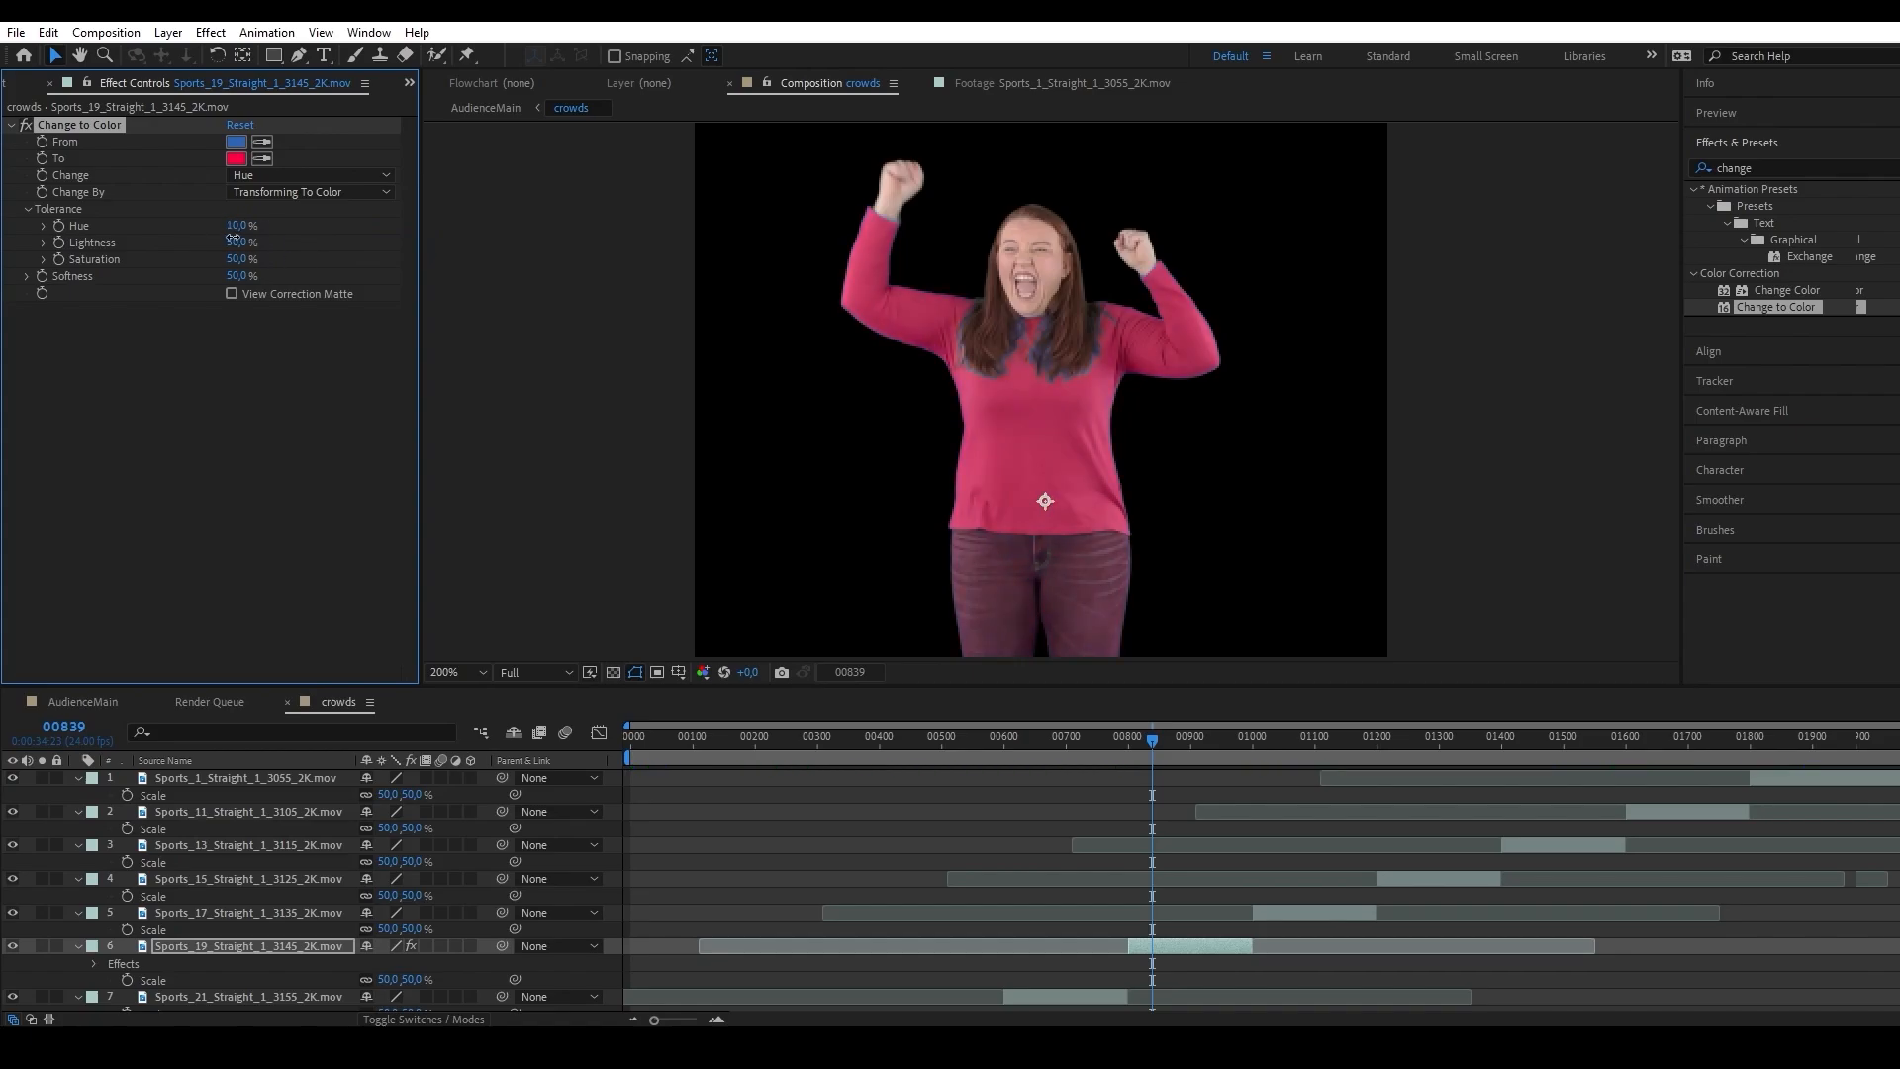
left_click(314, 192)
left_click(311, 216)
Add Advanced Spill Suppressor below Change to Color, using the Ultra method and the From swatch's blue as Key Color.
left_click_drag(1781, 306, 140, 377)
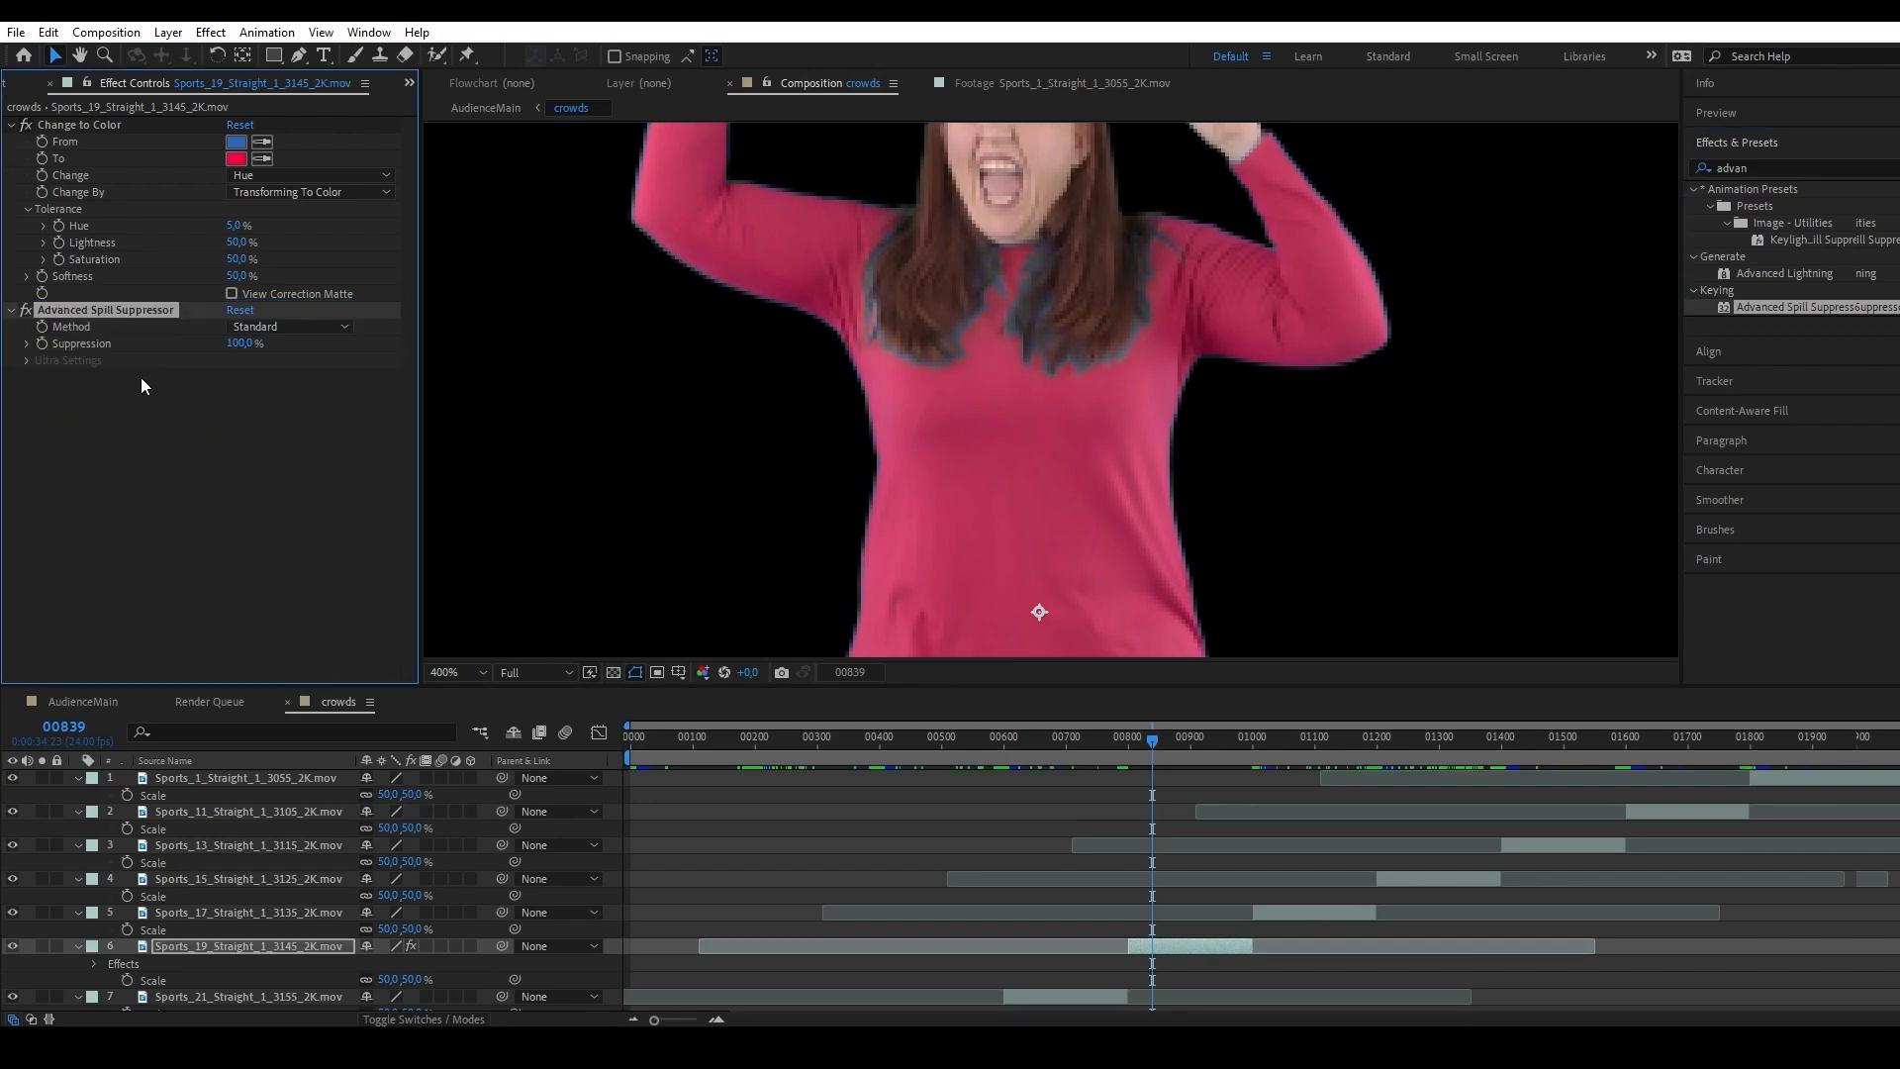
left_click(289, 326)
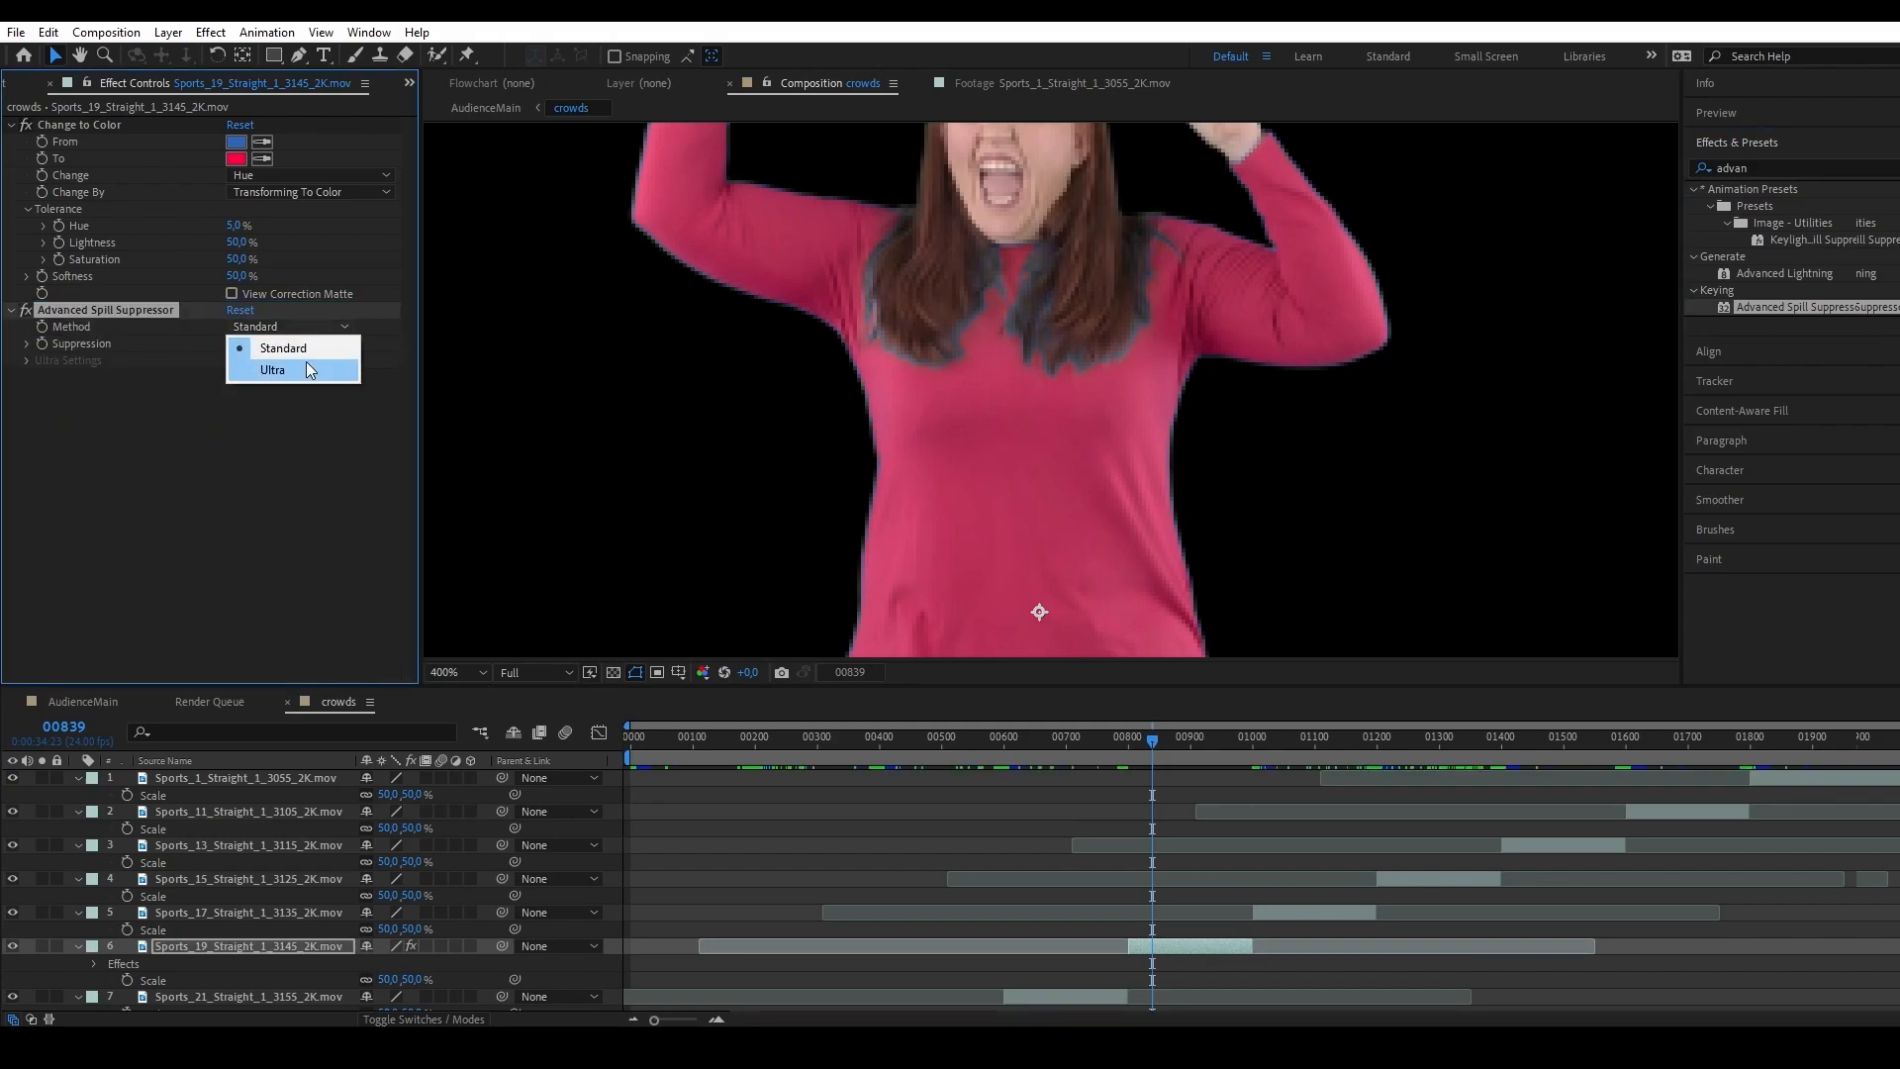
left_click(305, 368)
left_click(262, 377)
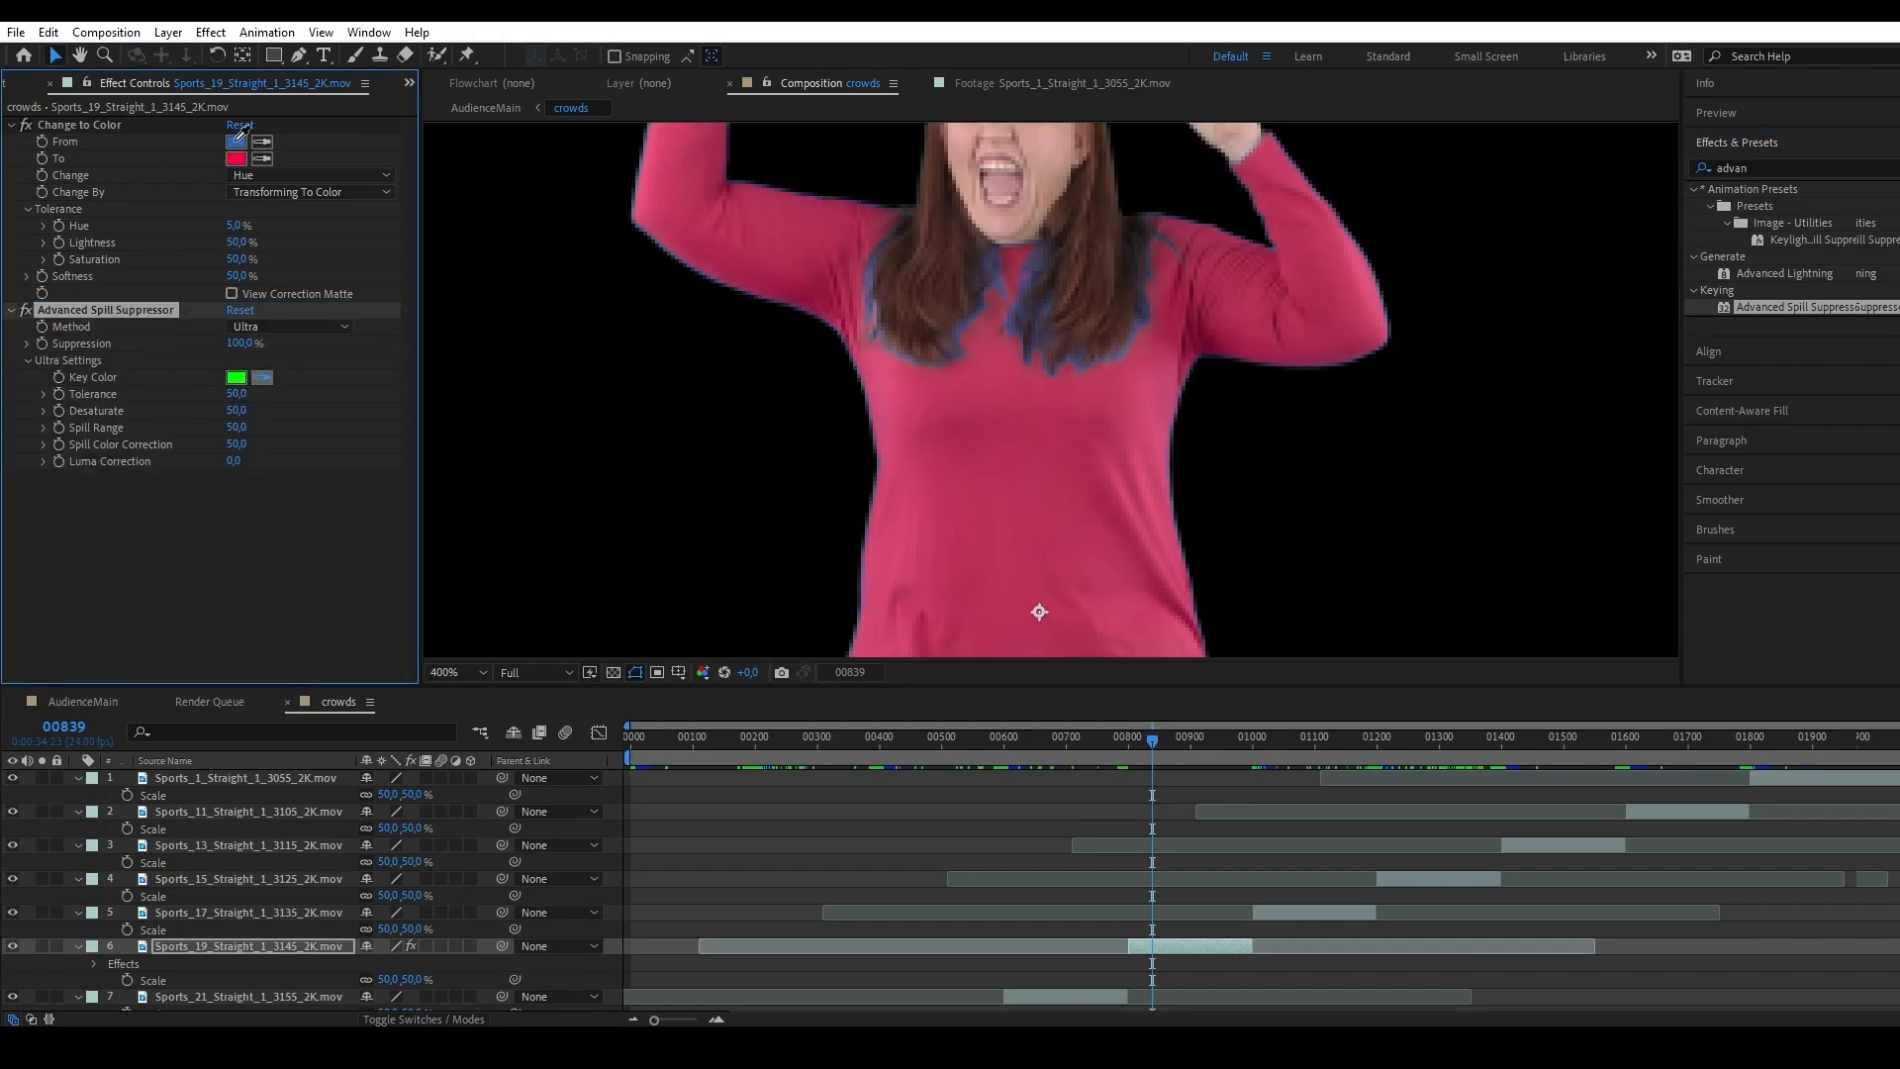
left_click(238, 141)
Set the spill suppressor's Spill Range to 100 and Spill Color Correction to 51.
left_click_drag(237, 428, 361, 411)
scroll(831, 425, "down", 1)
left_click_drag(1023, 465, 1056, 437)
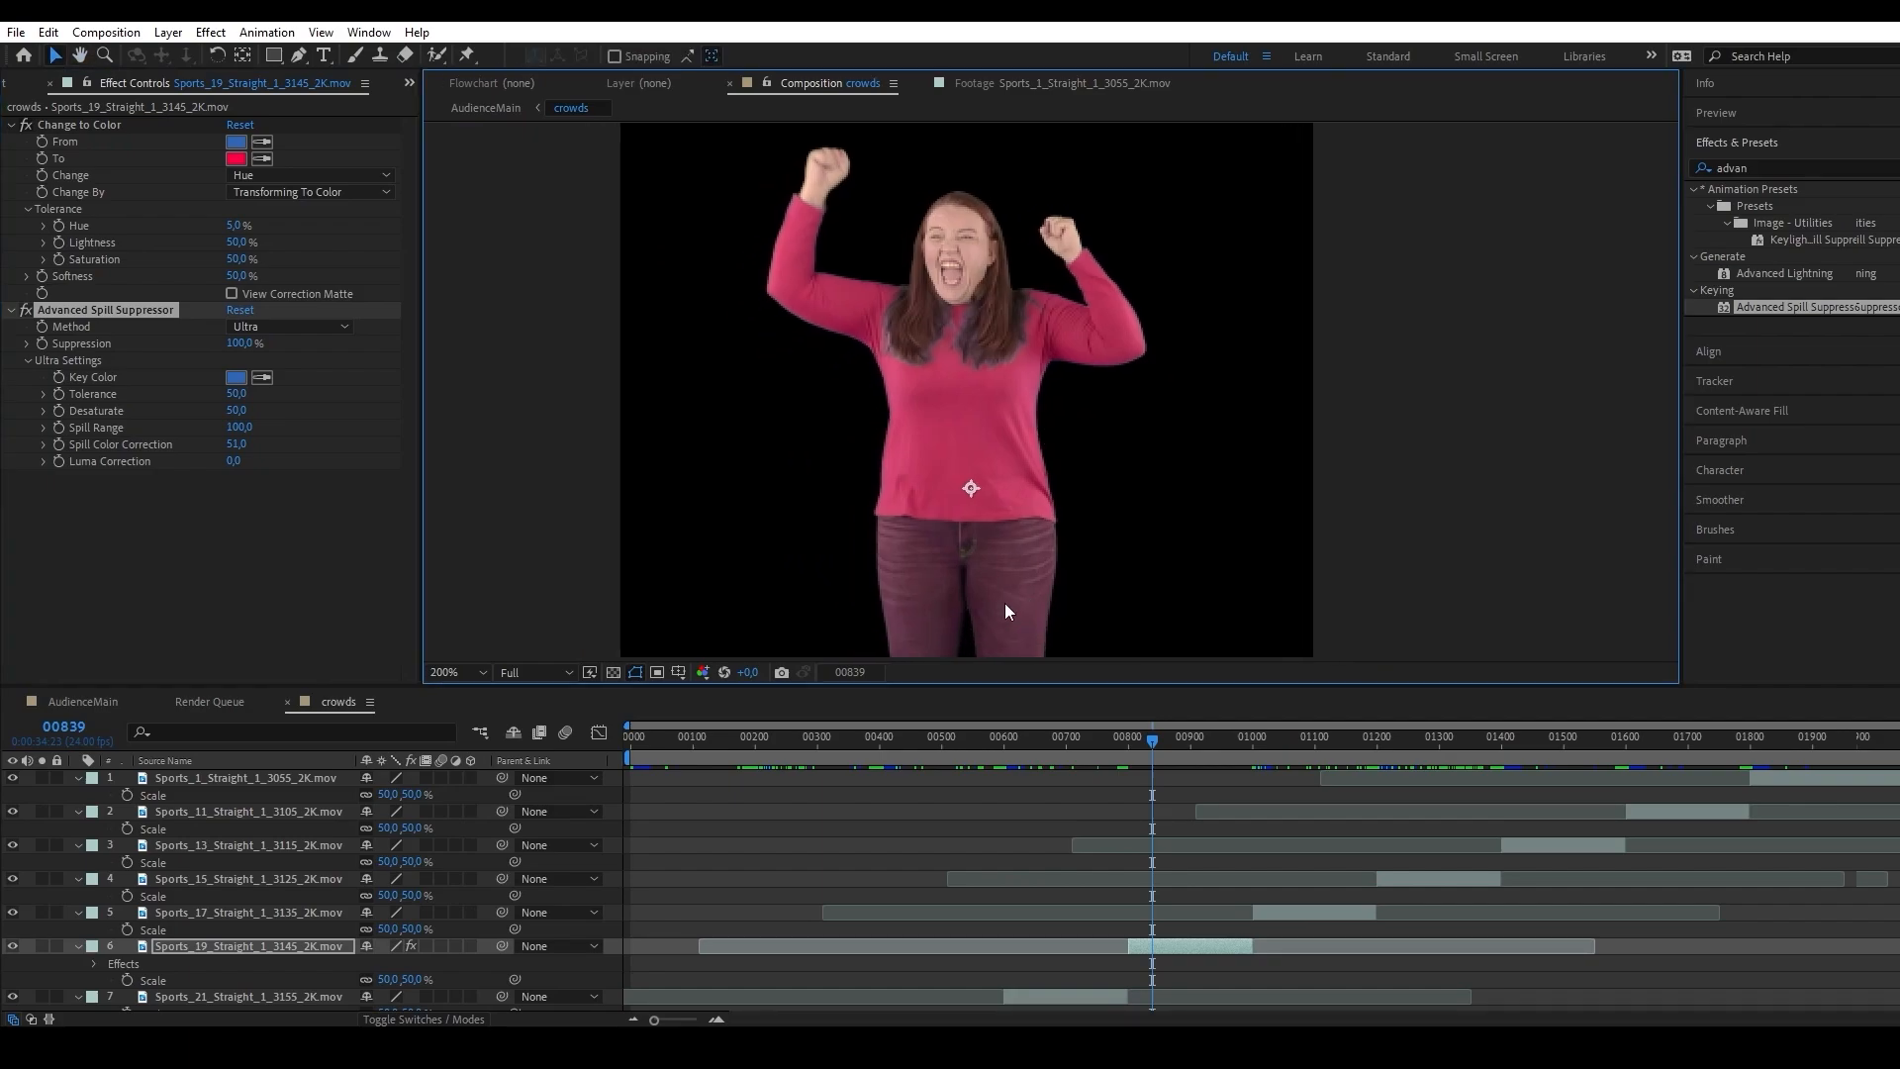
left_click_drag(1084, 574, 1106, 538)
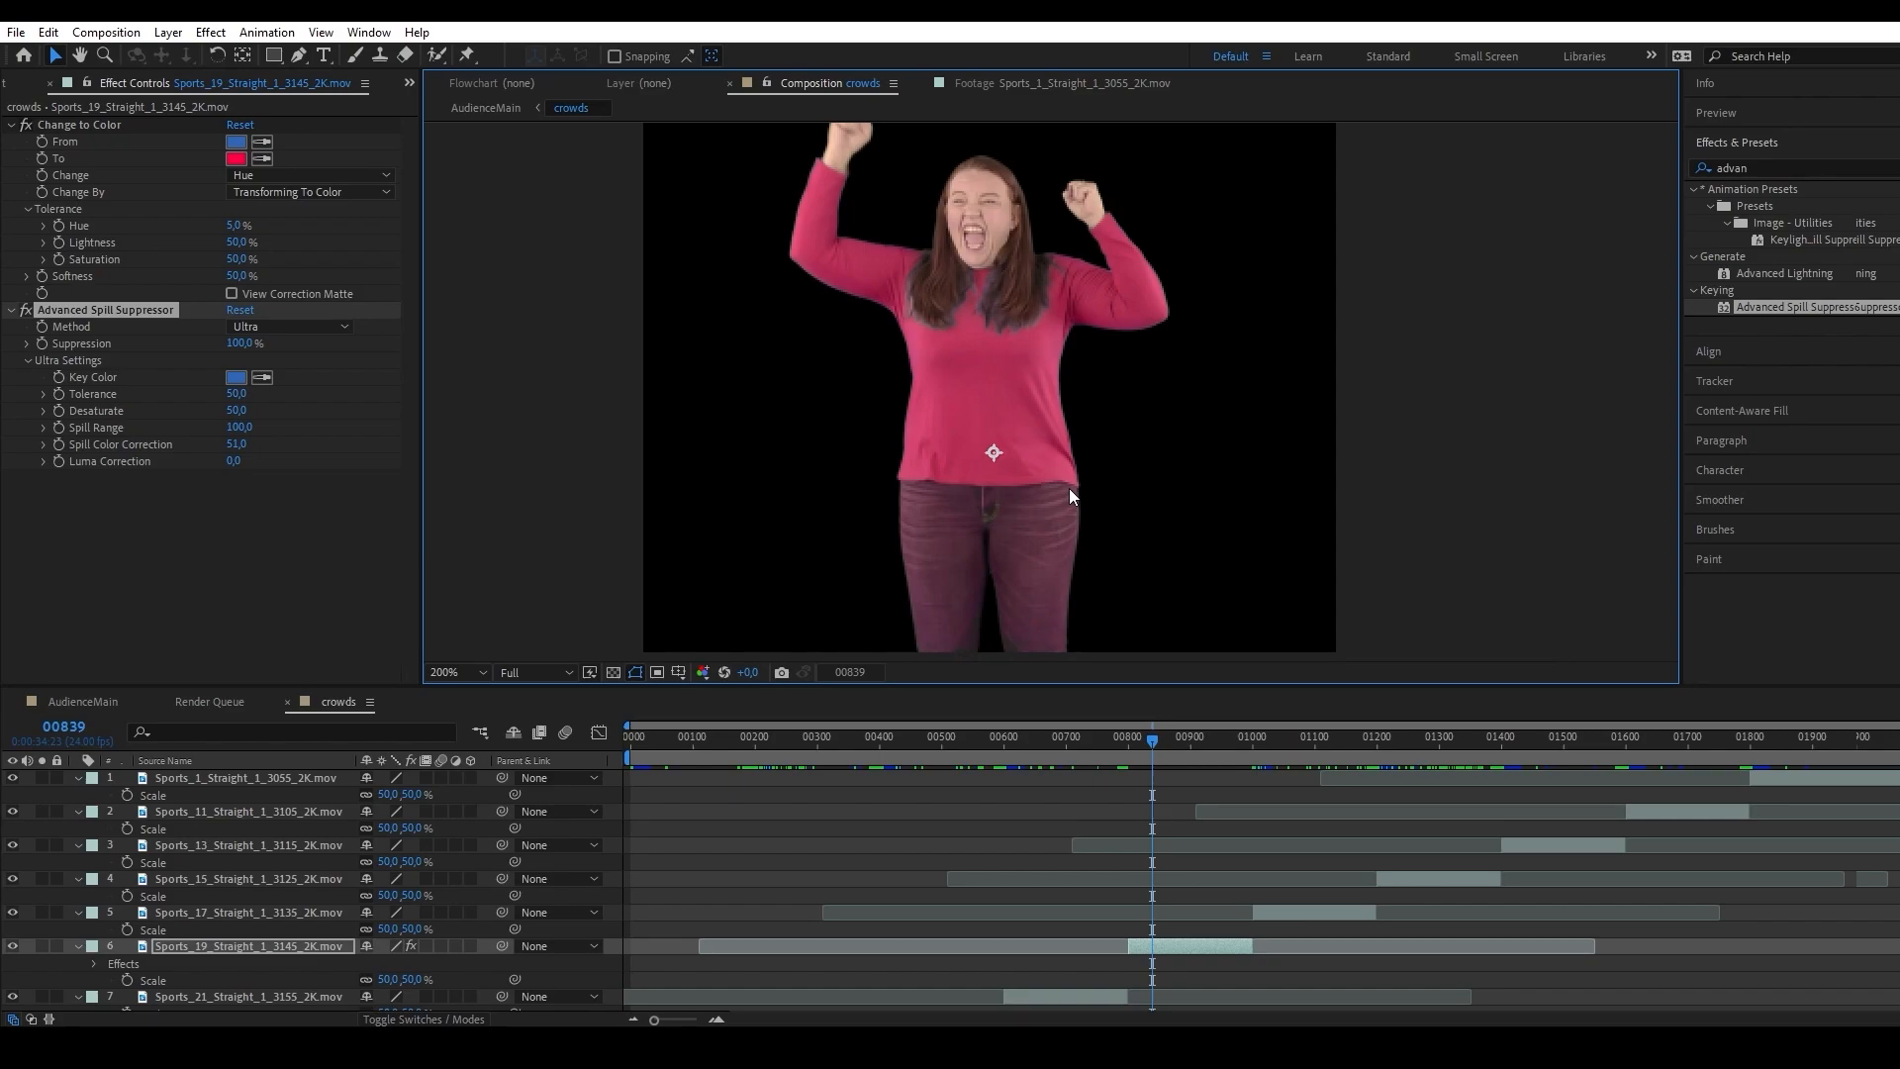
Turn Change to Color and Advanced Spill Suppressor off and on again to compare the sweater before and after.
left_click(62, 125, "ctrl")
left_click(26, 126)
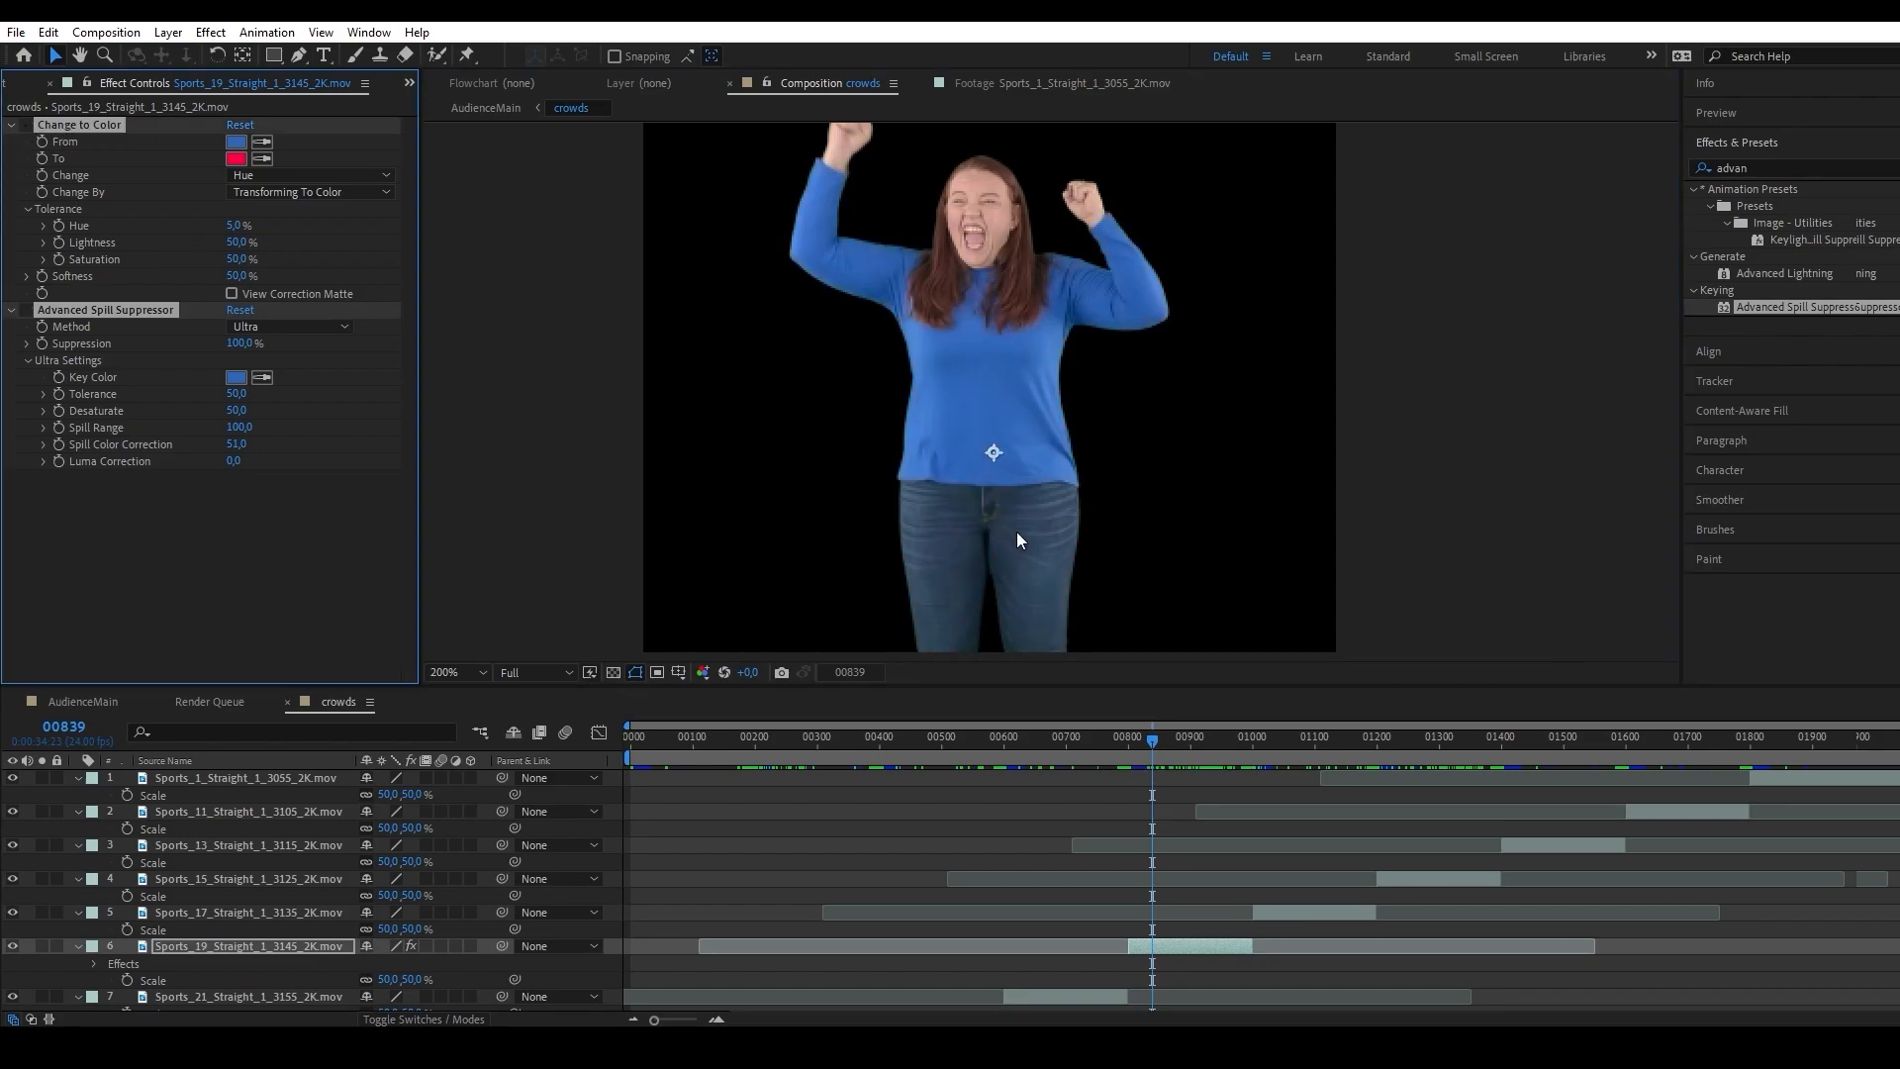
left_click(26, 130)
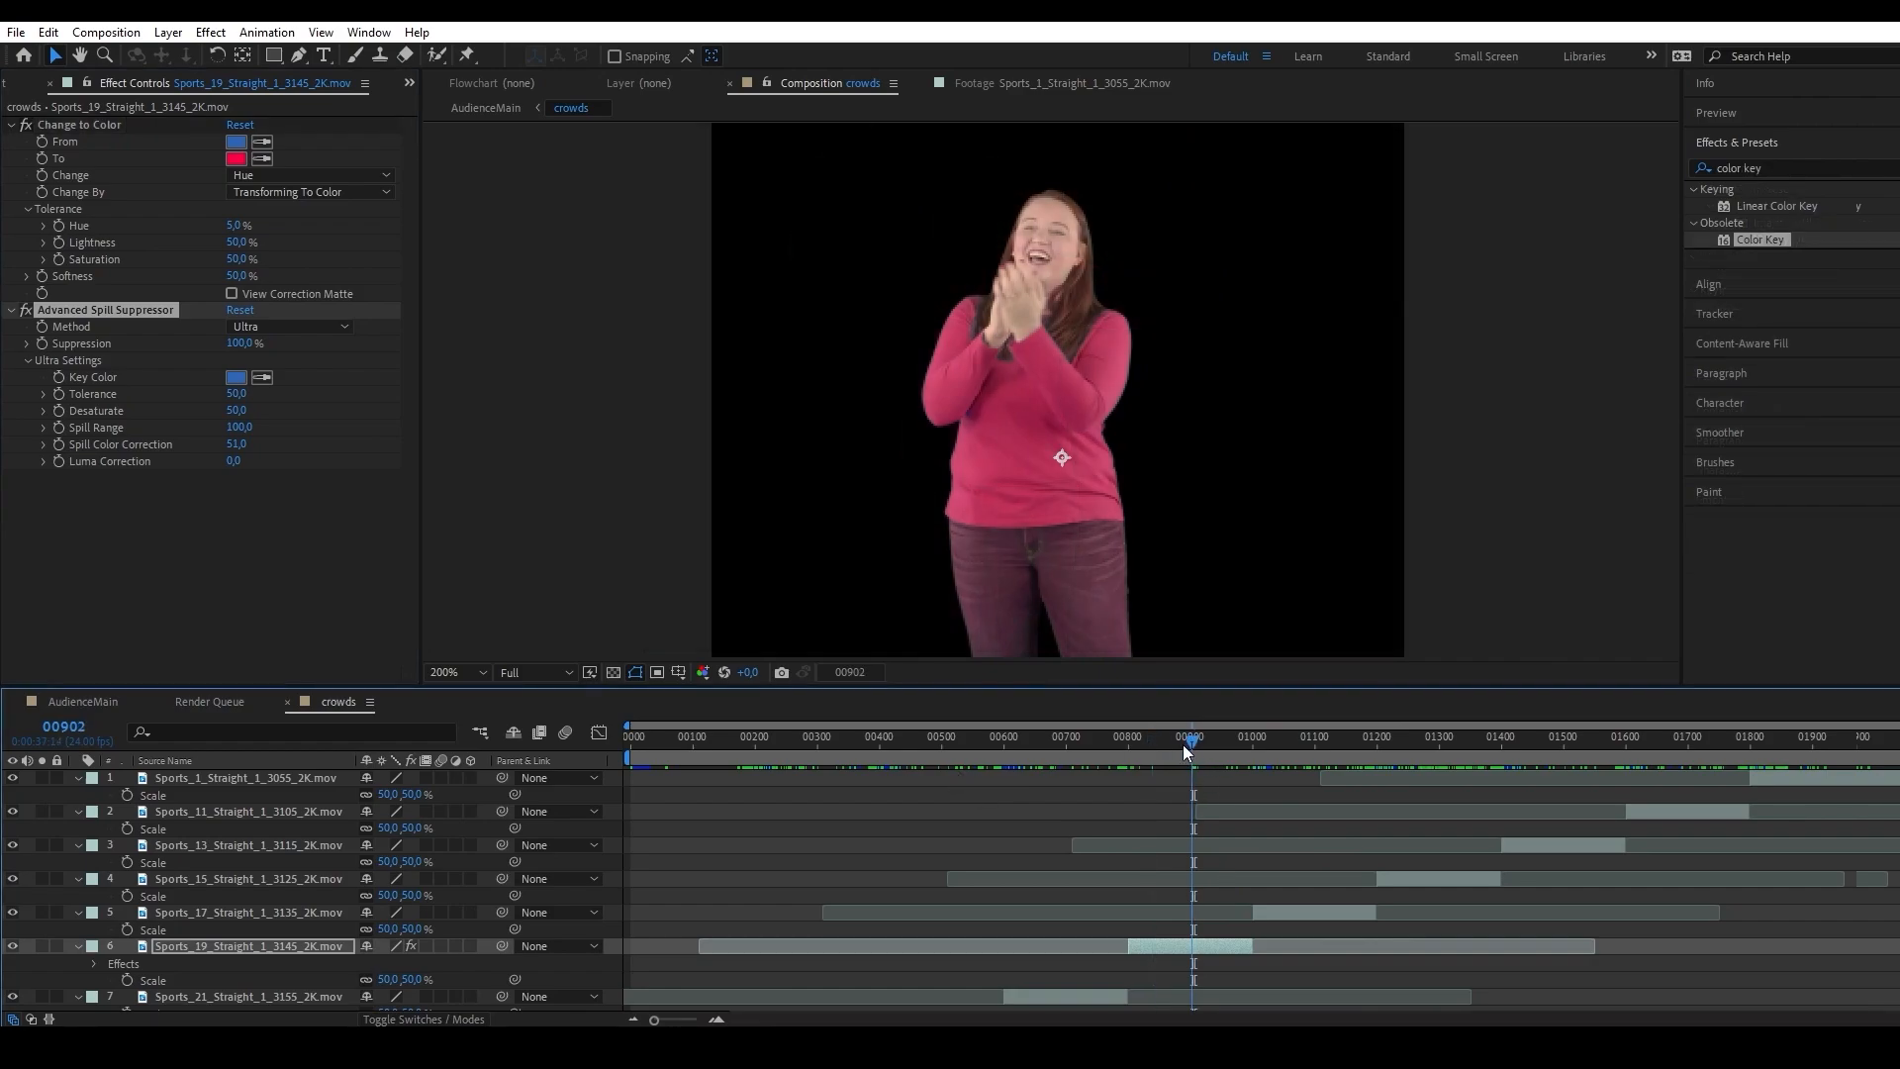
Go to frame 269 and apply Lumetri Color to the Sports_7_Straight_1_3085_2K.mov layer.
left_click_drag(1183, 744, 800, 758)
scroll(808, 857, "down", 3)
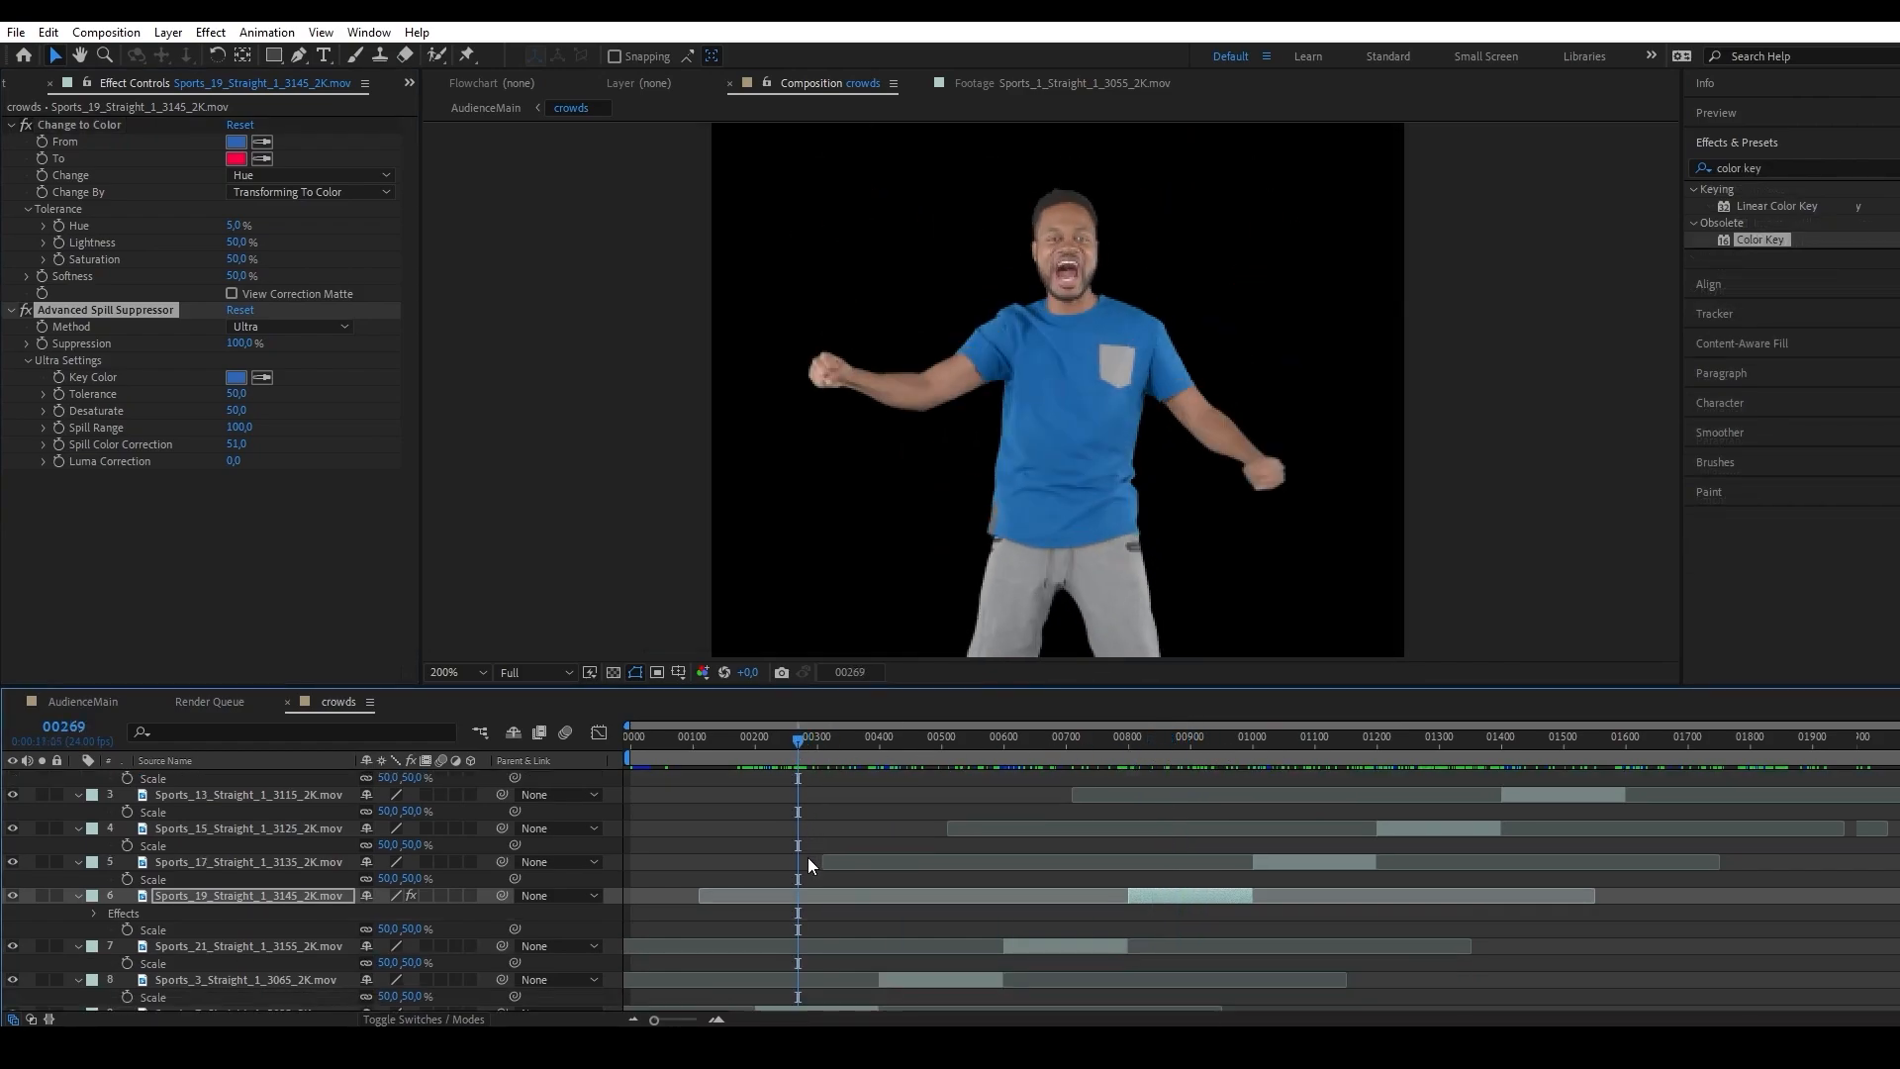
left_click(815, 950)
left_click(1799, 160)
type("lumetr")
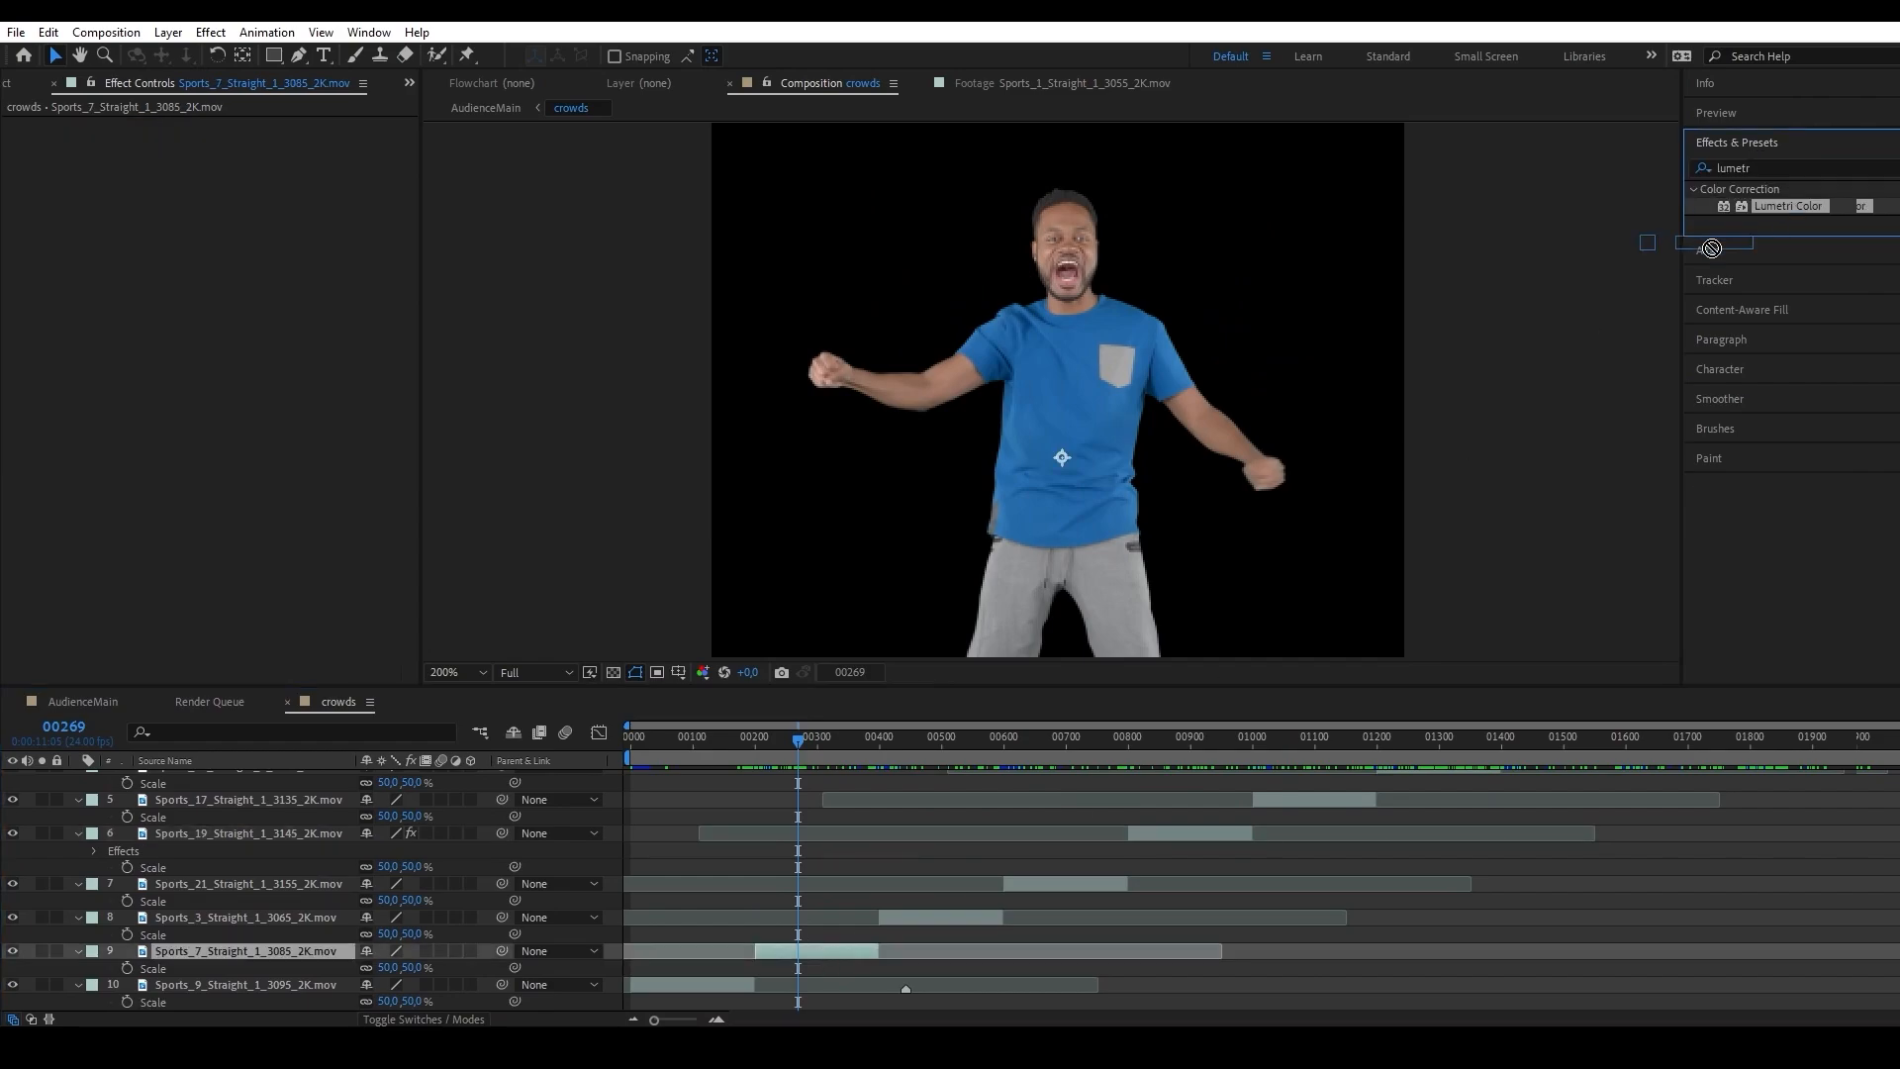
left_click_drag(1789, 206, 809, 953)
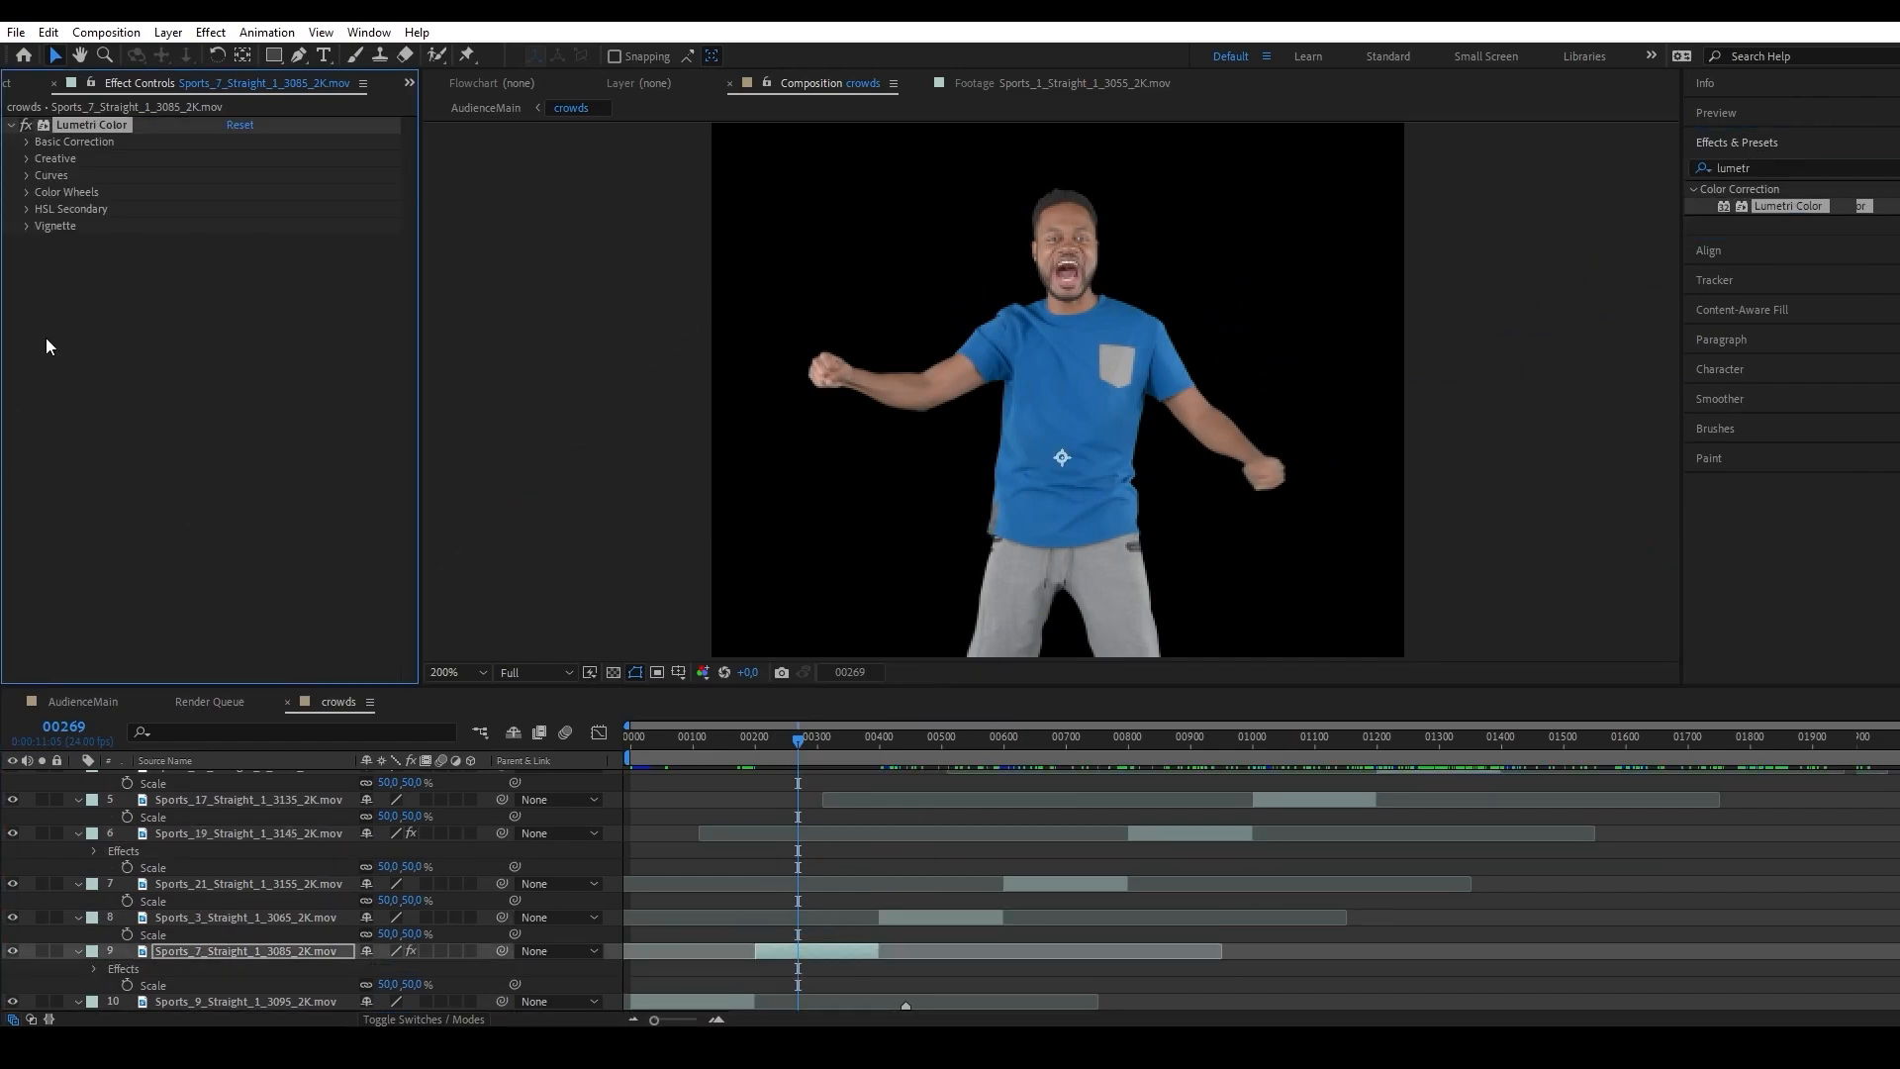
Sample the man's blue shirt for Lumetri's Hue vs Hue curve and pull the middle blue point down to shift it to red.
left_click(26, 176)
scroll(64, 247, "down", 8)
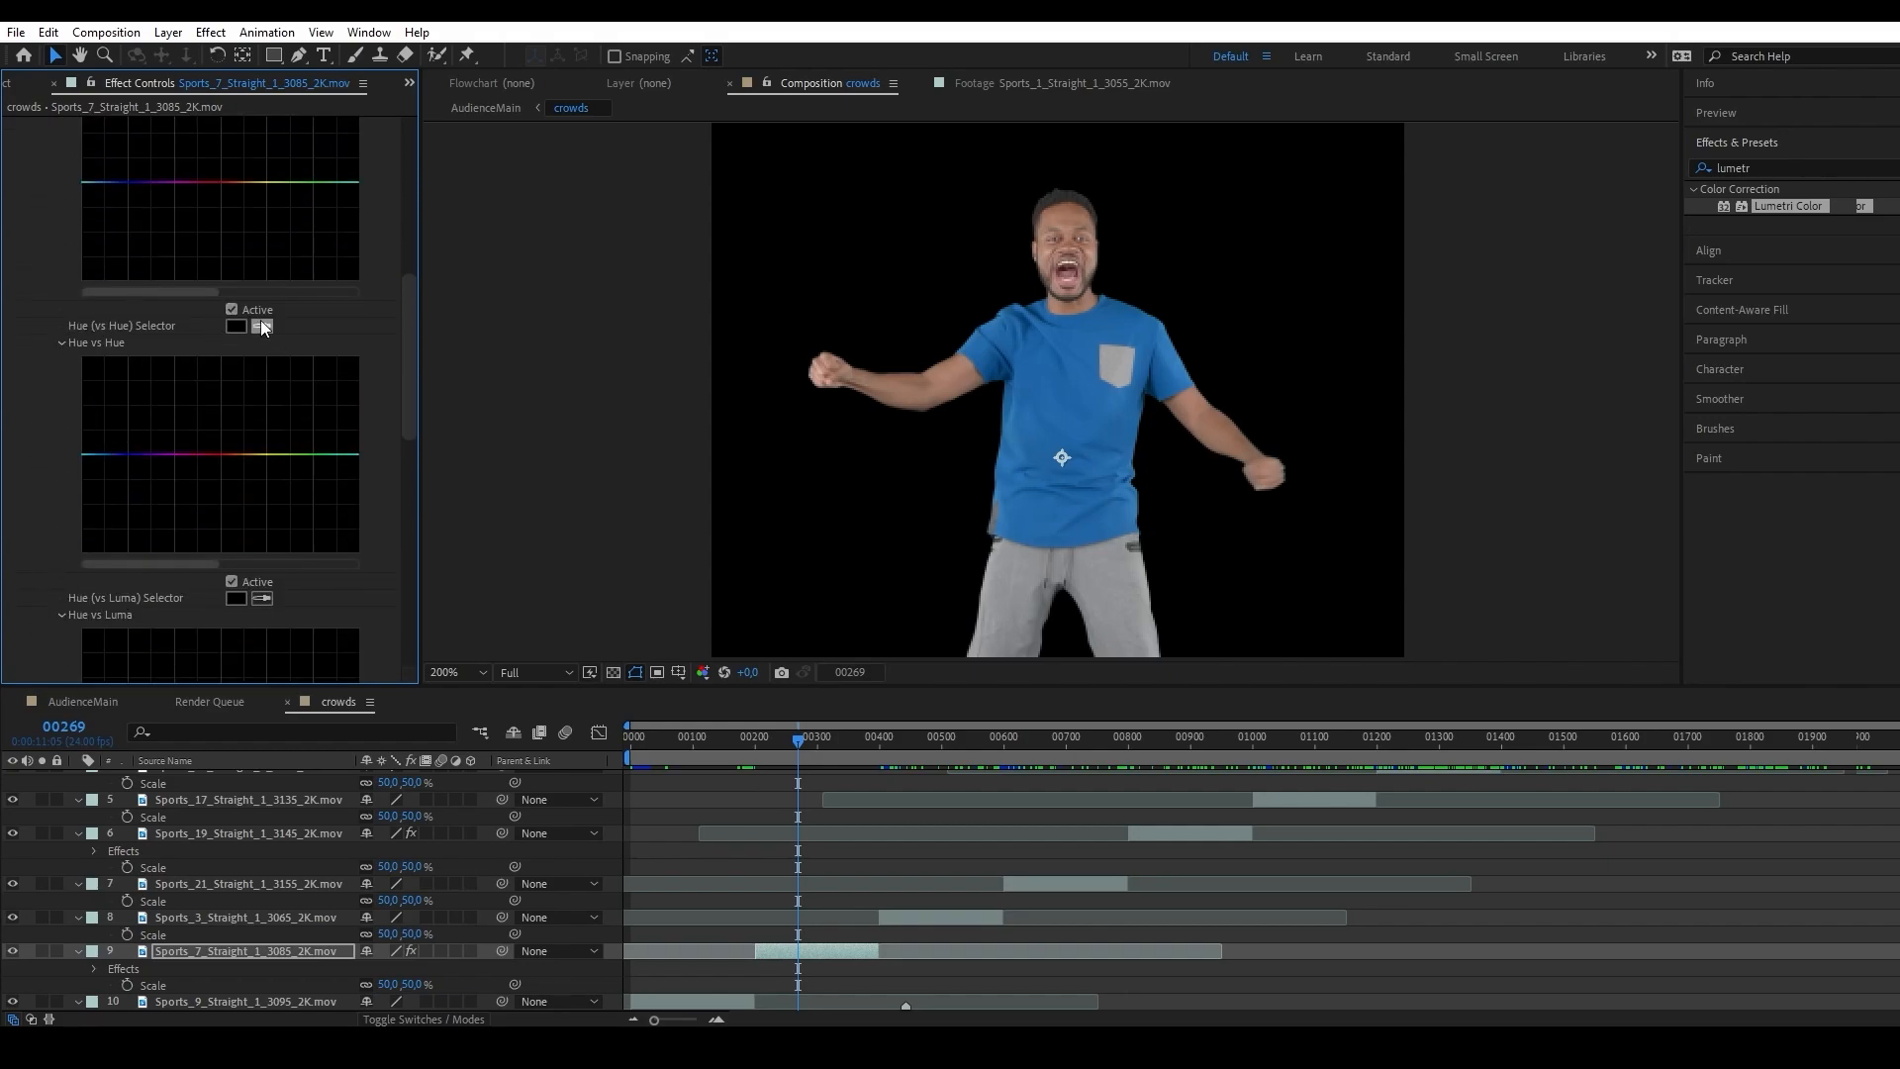
left_click(262, 326)
left_click(1088, 418)
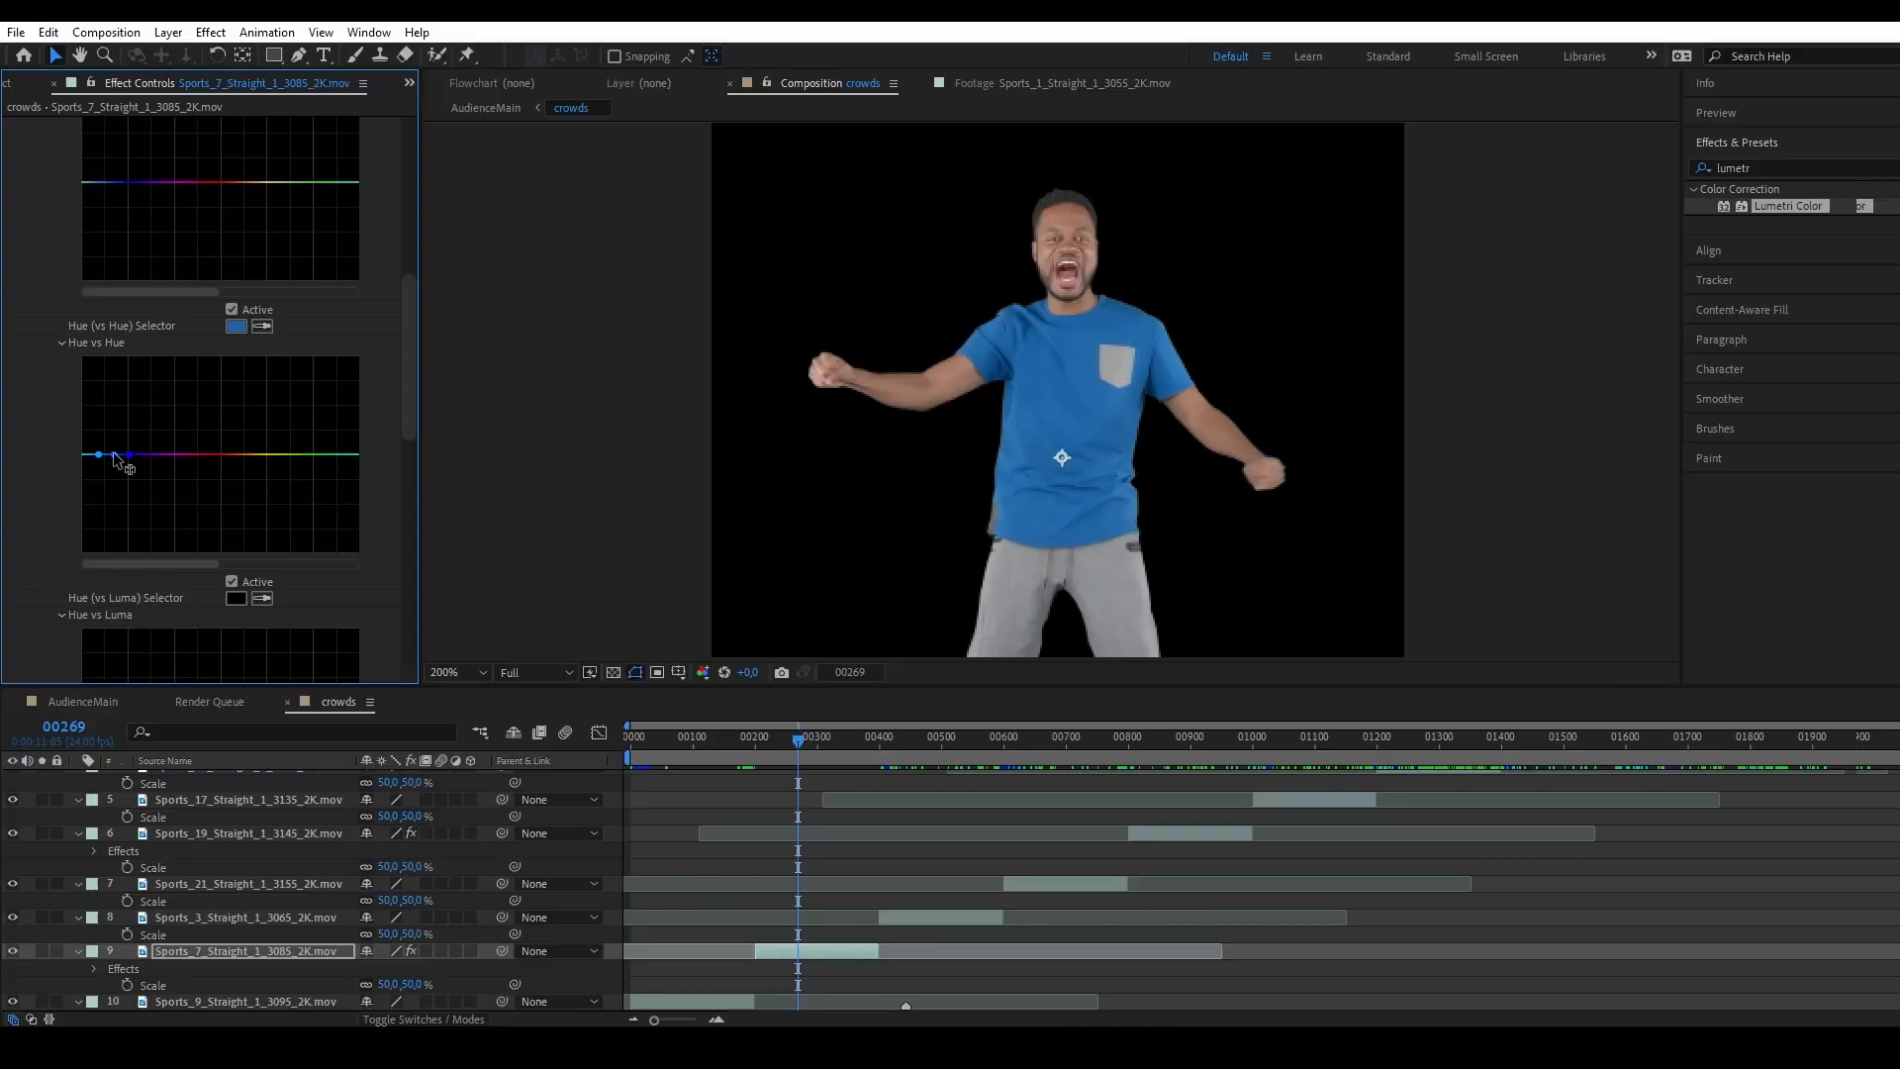
left_click_drag(112, 454, 113, 534)
key("period")
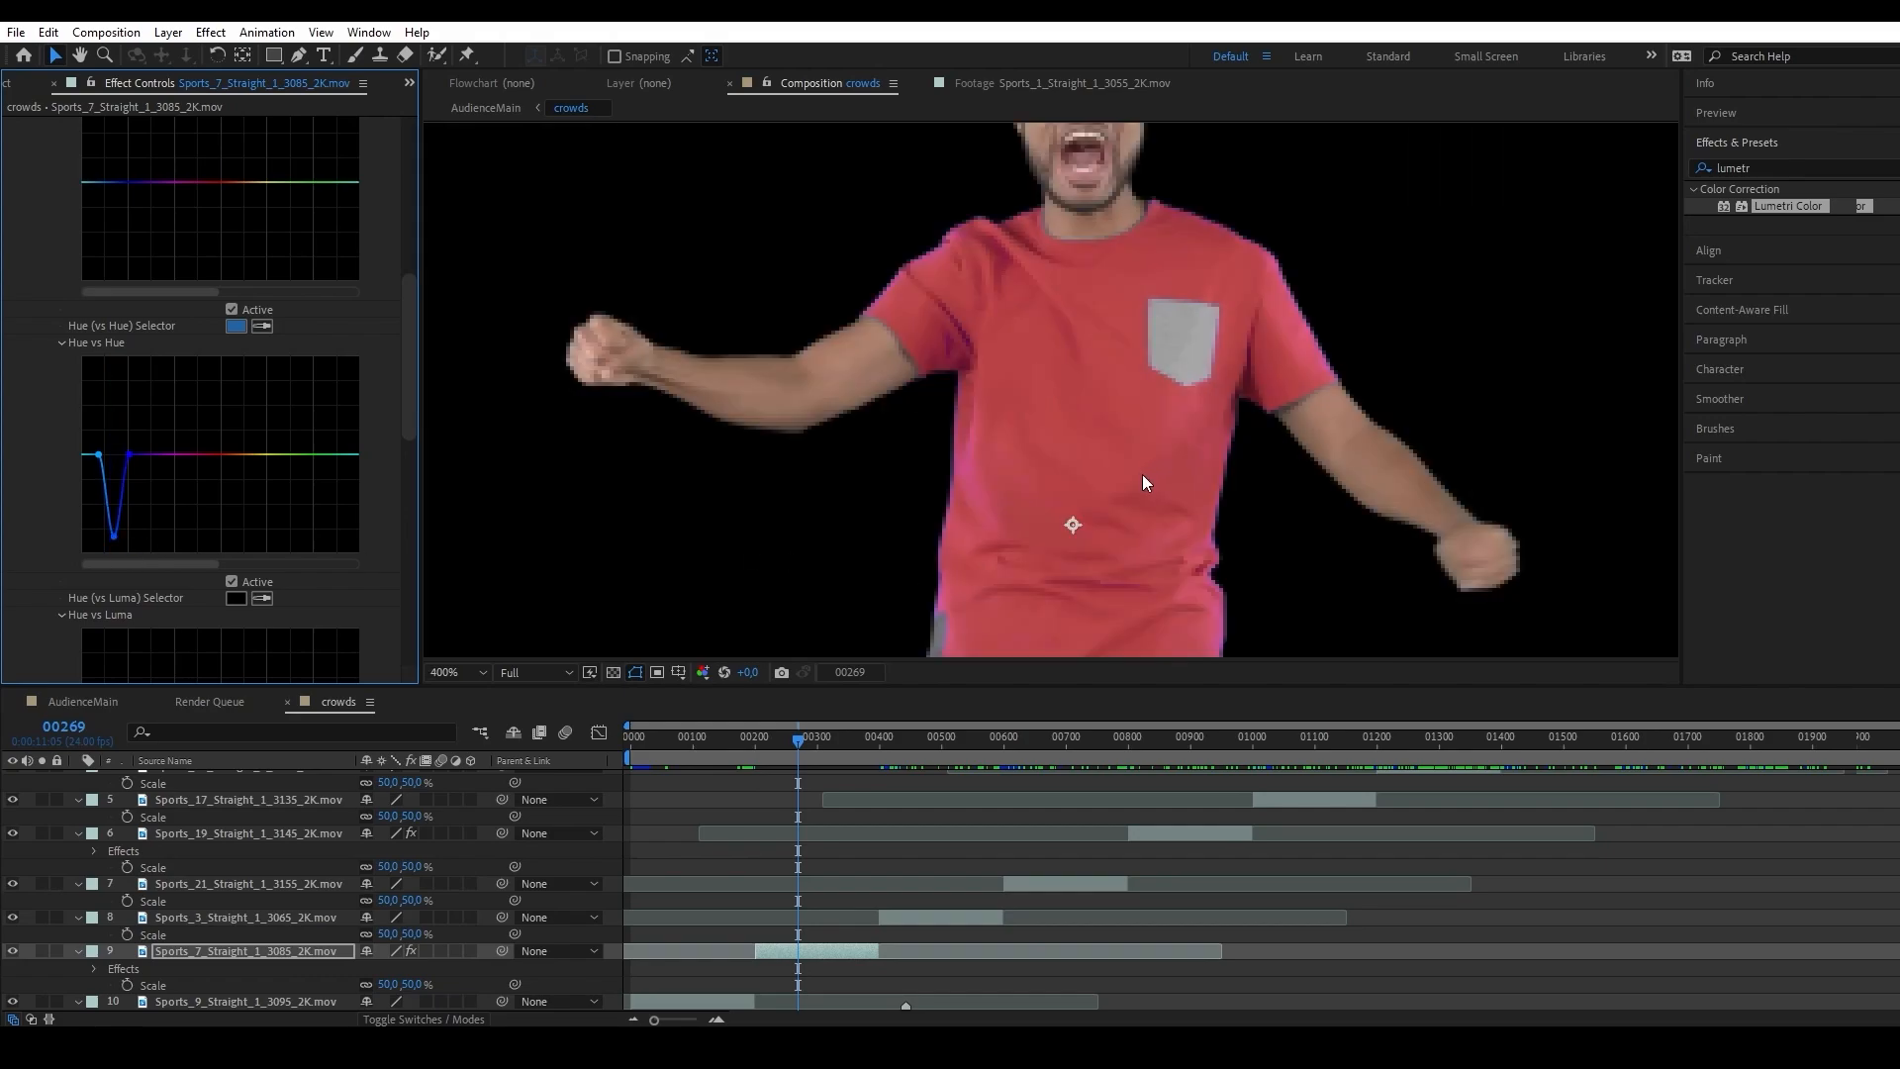
Lower the leftmost cyan point of the Hue vs Hue curve to reduce the purple fringe around the shirt.
left_click_drag(1142, 473, 1061, 530)
key("v")
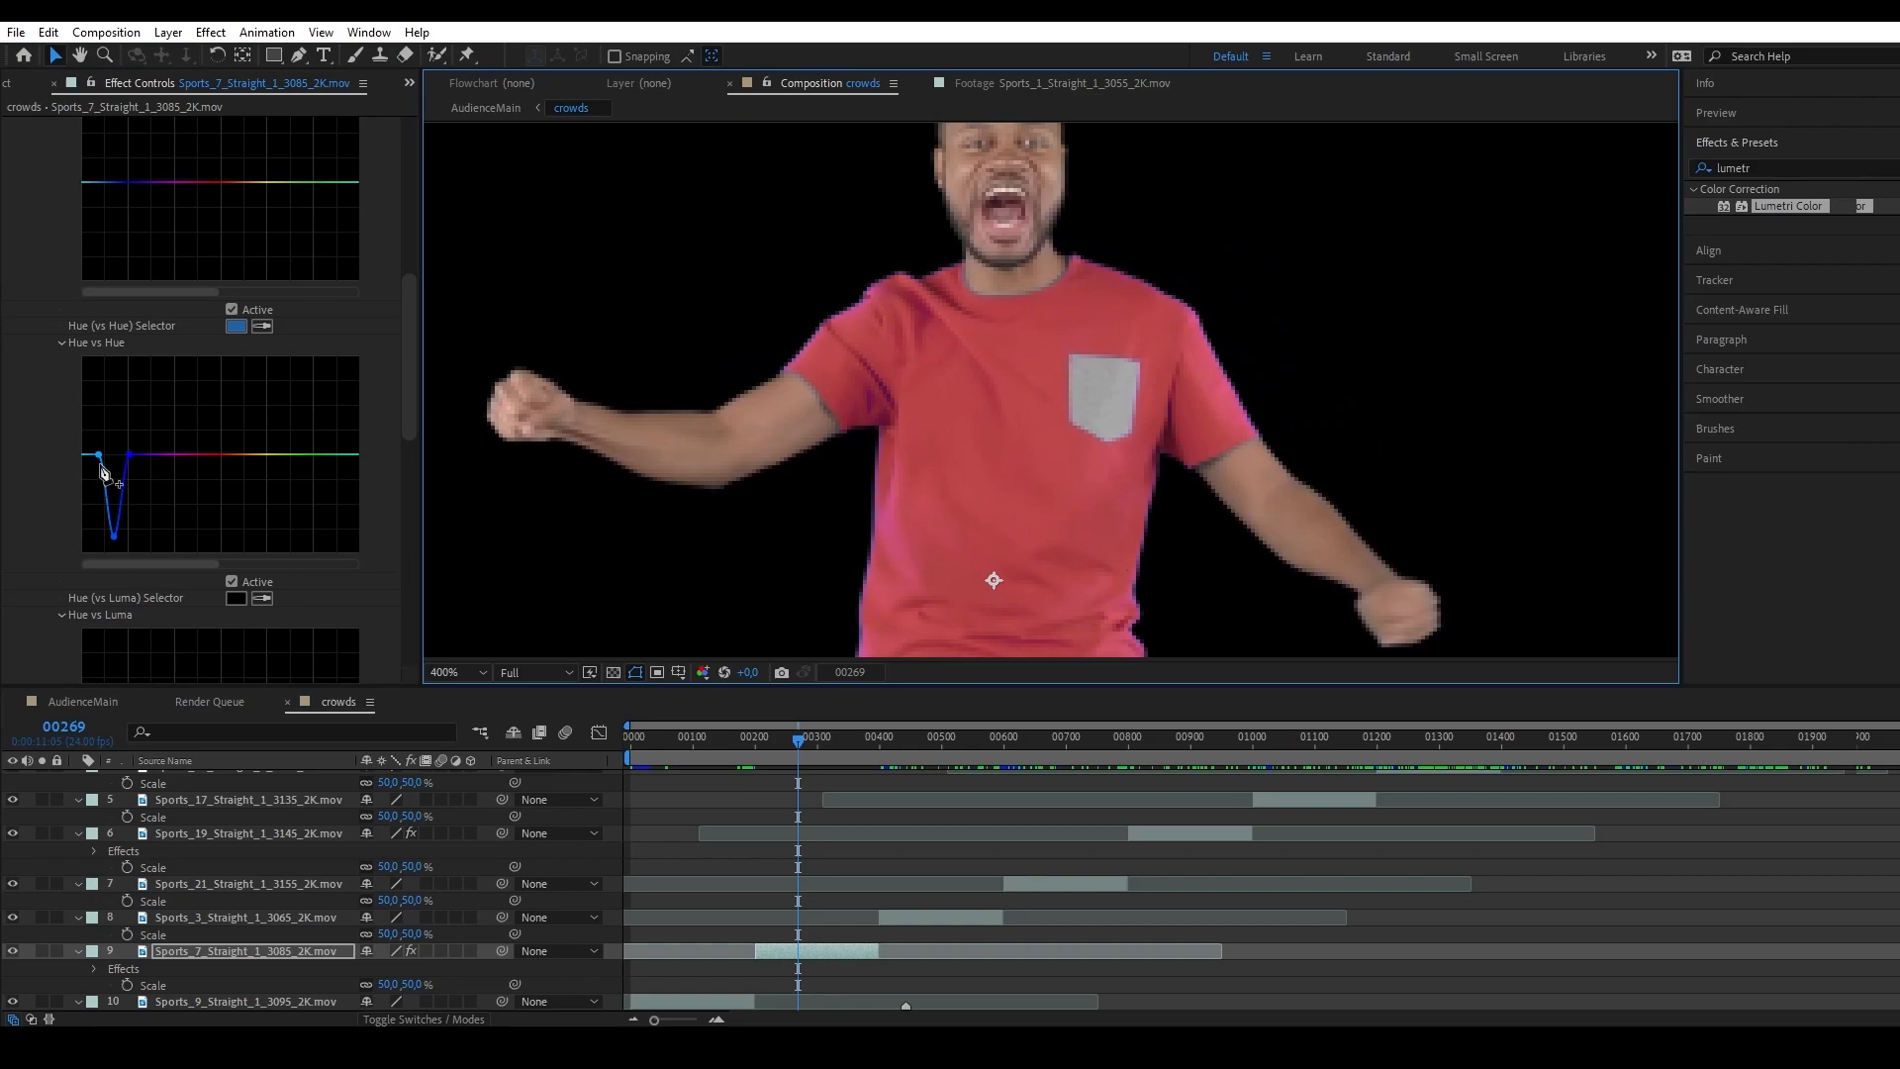
left_click_drag(100, 456, 91, 489)
scroll(853, 453, "down", 1)
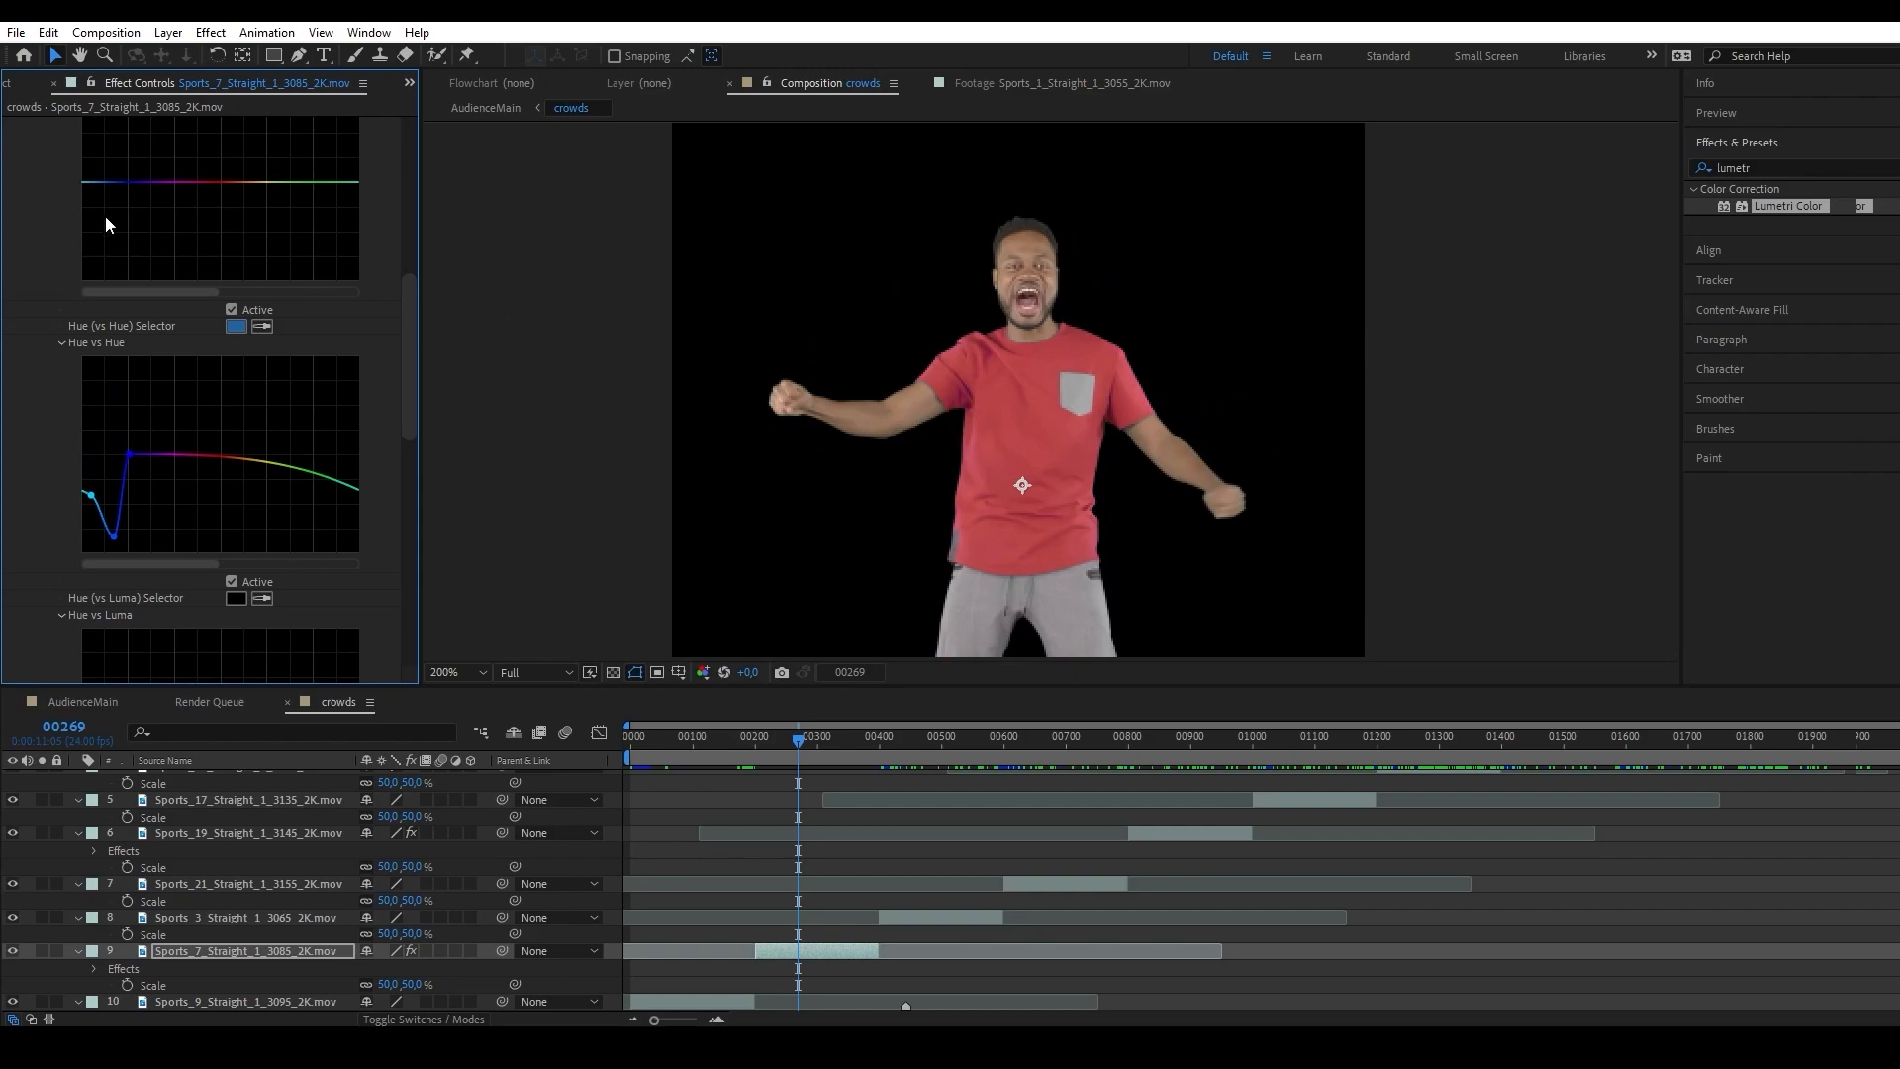
Add a point at the far cyan end of the Hue vs Hue curve, return it to the neutral line, and inspect frame 304.
scroll(118, 210, "up", 5)
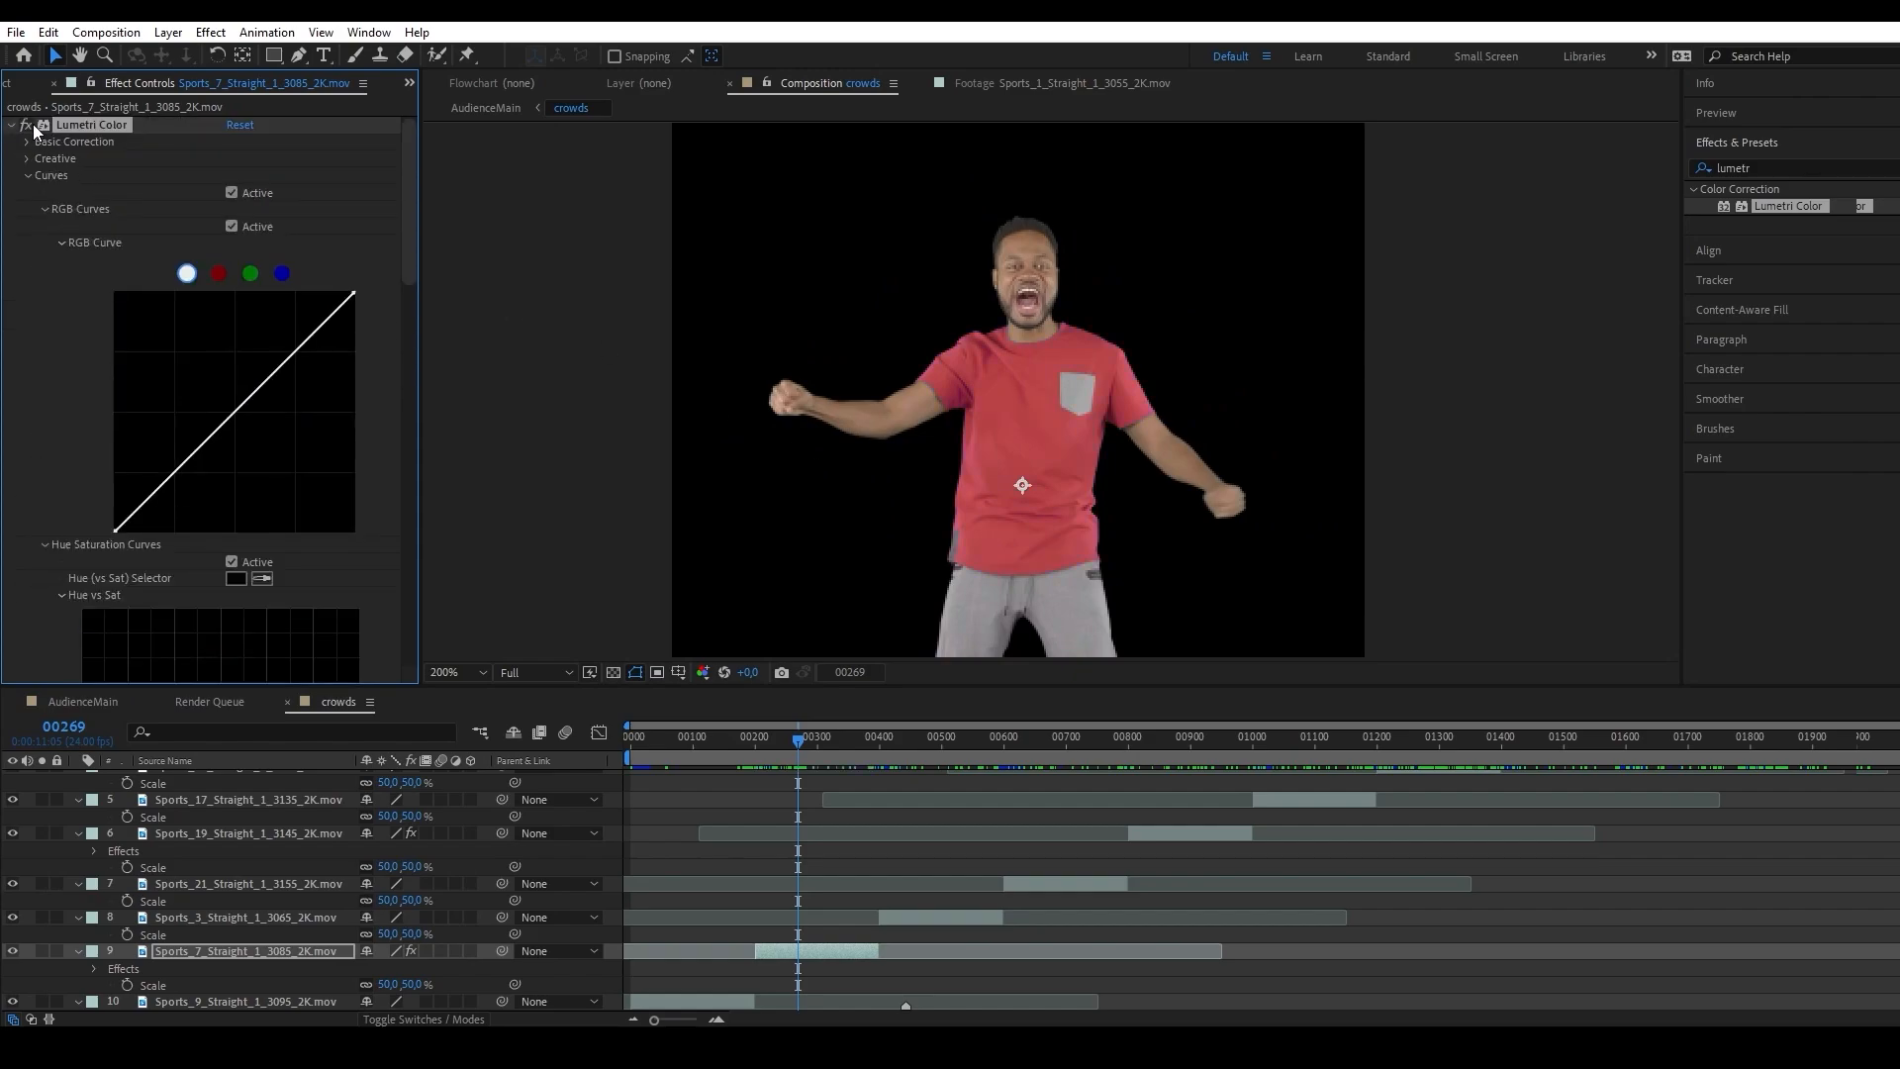
scroll(75, 338, "down", 3)
scroll(1027, 504, "up", 1)
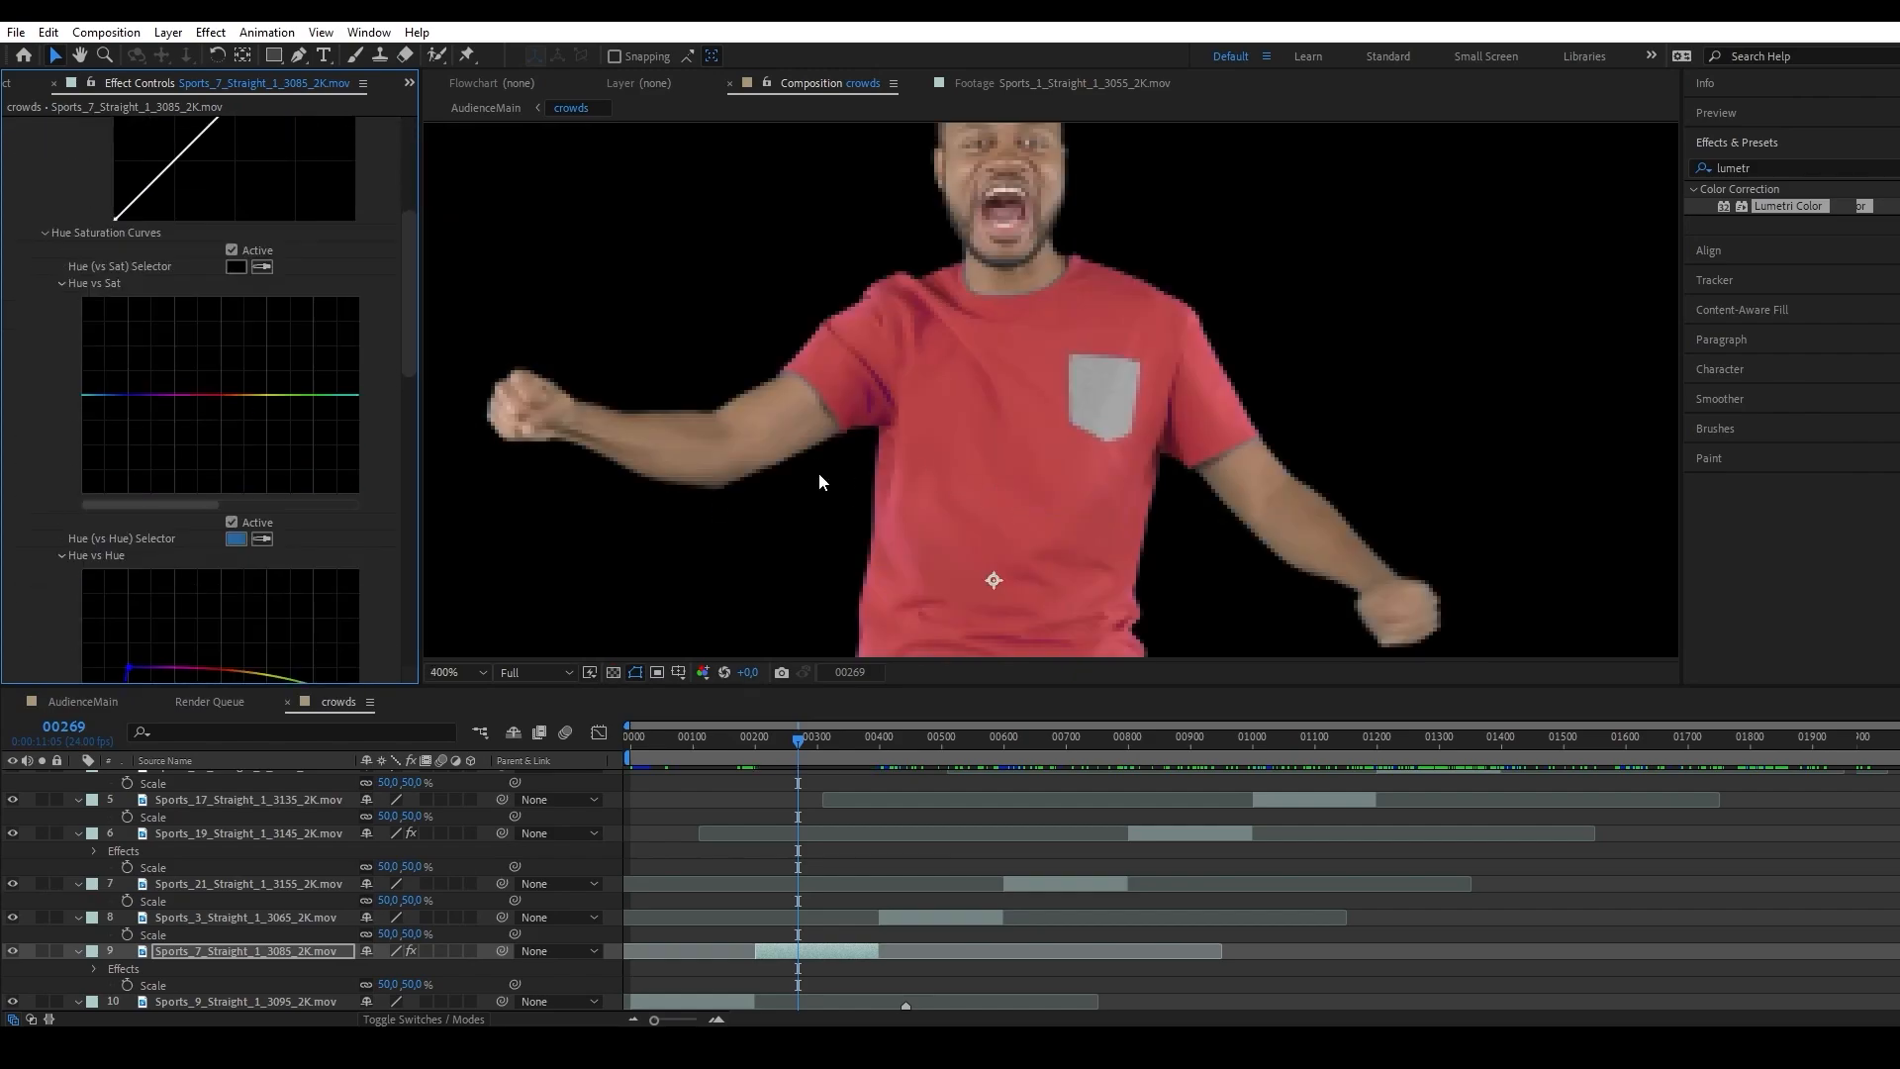
scroll(238, 432, "down", 3)
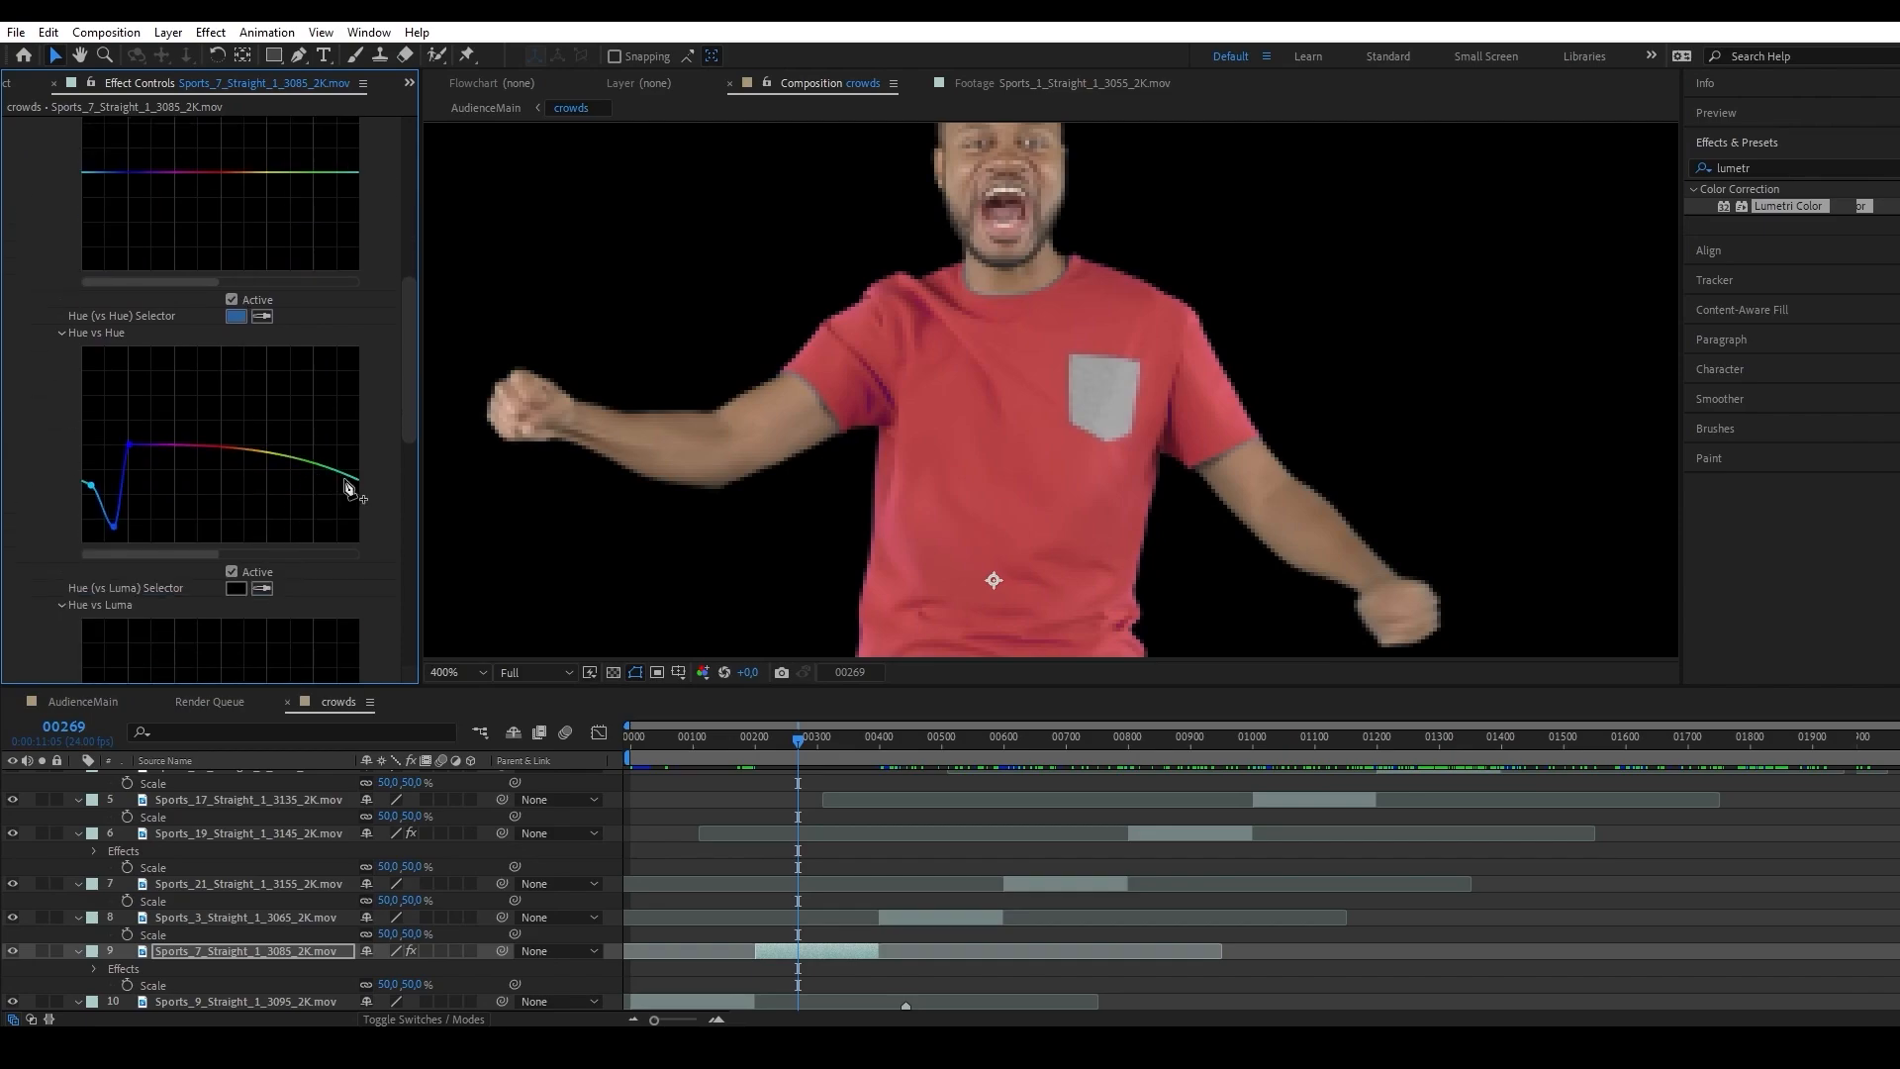
scroll(337, 482, "down", 1)
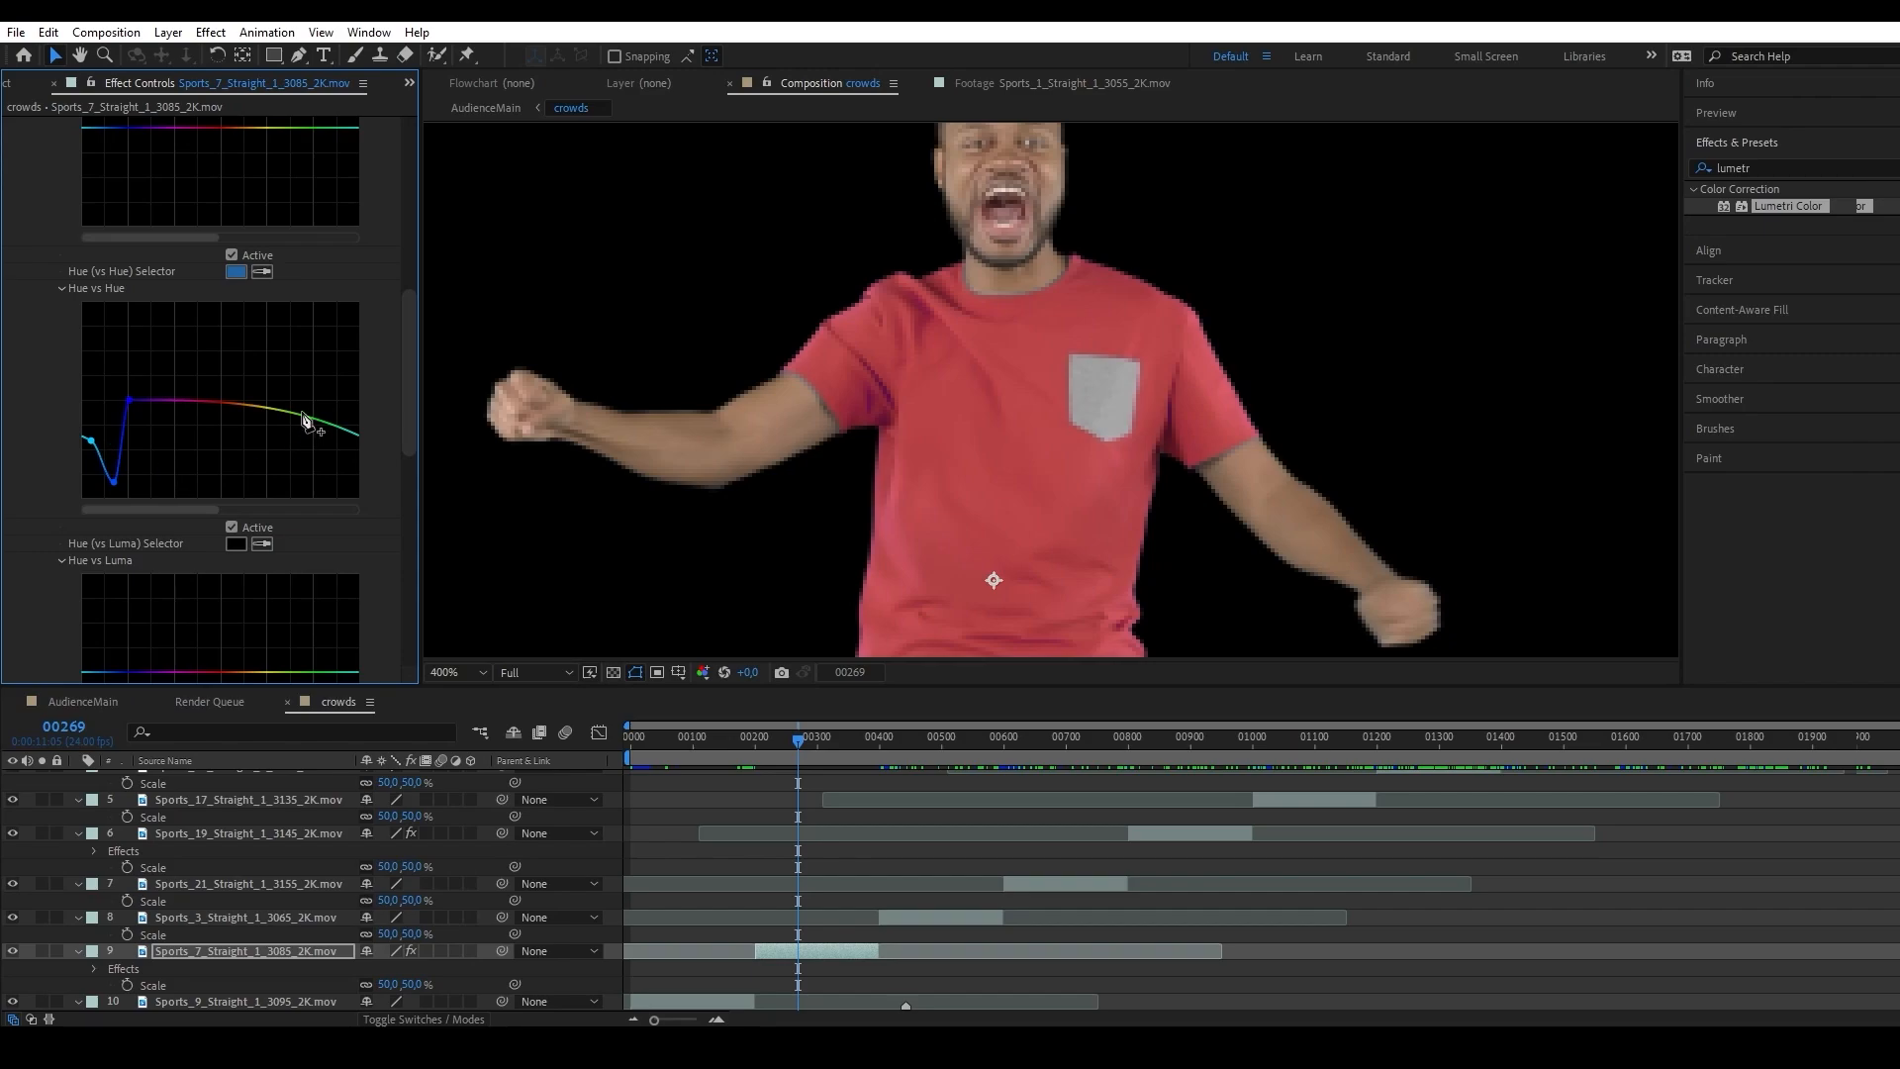
left_click(354, 436)
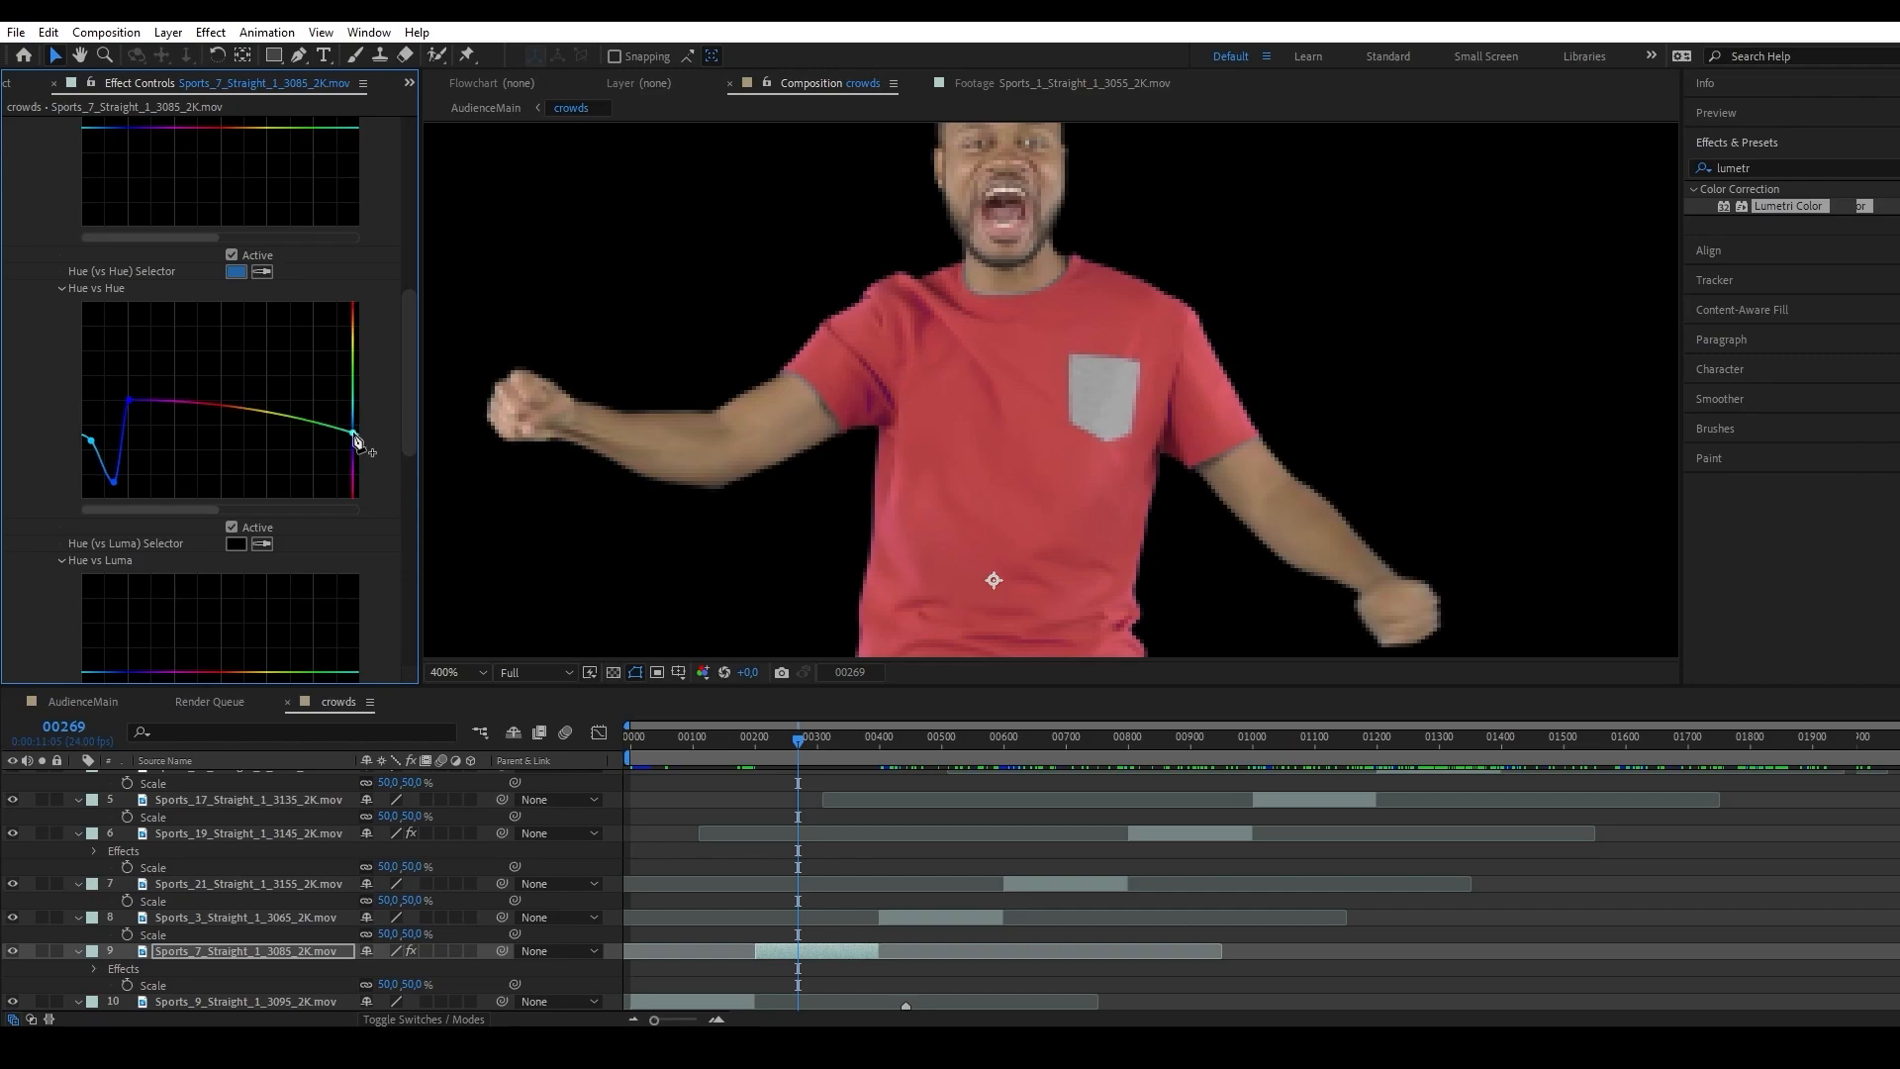
left_click_drag(354, 435, 365, 412)
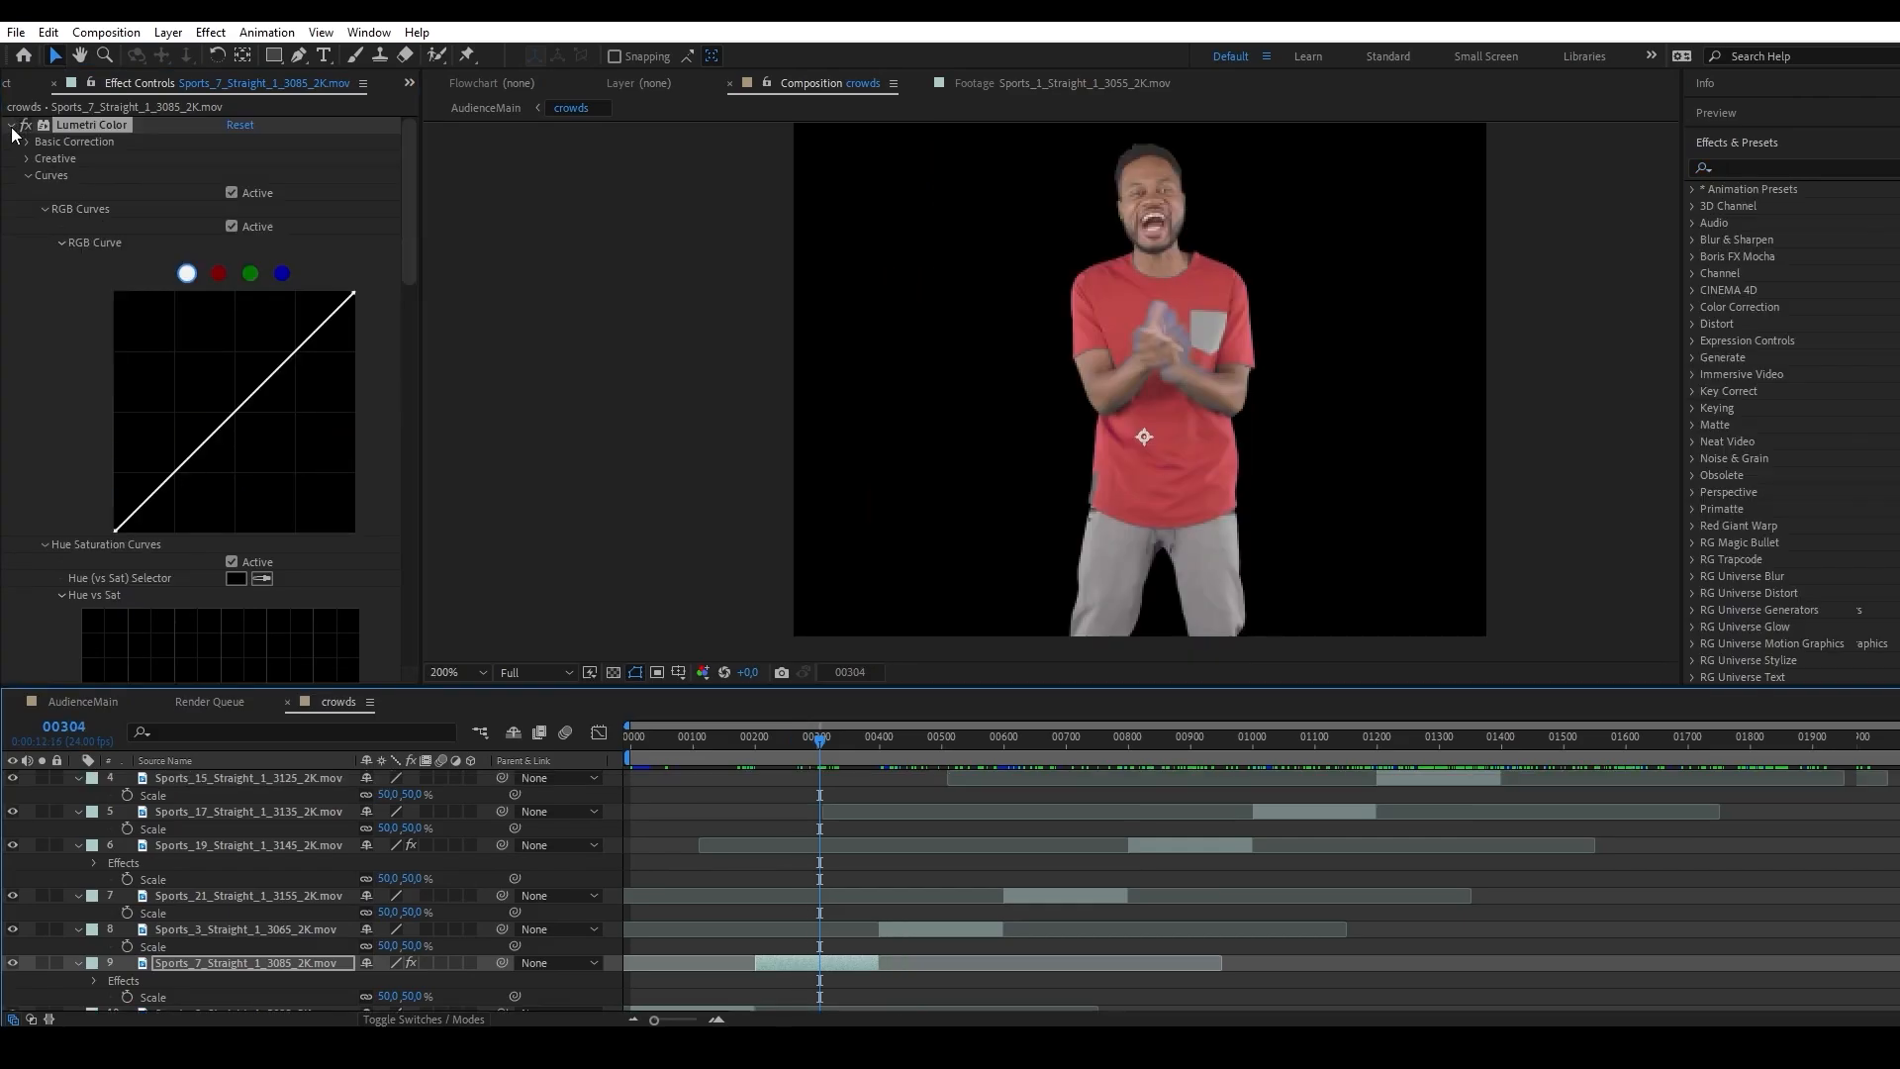
left_click(10, 125)
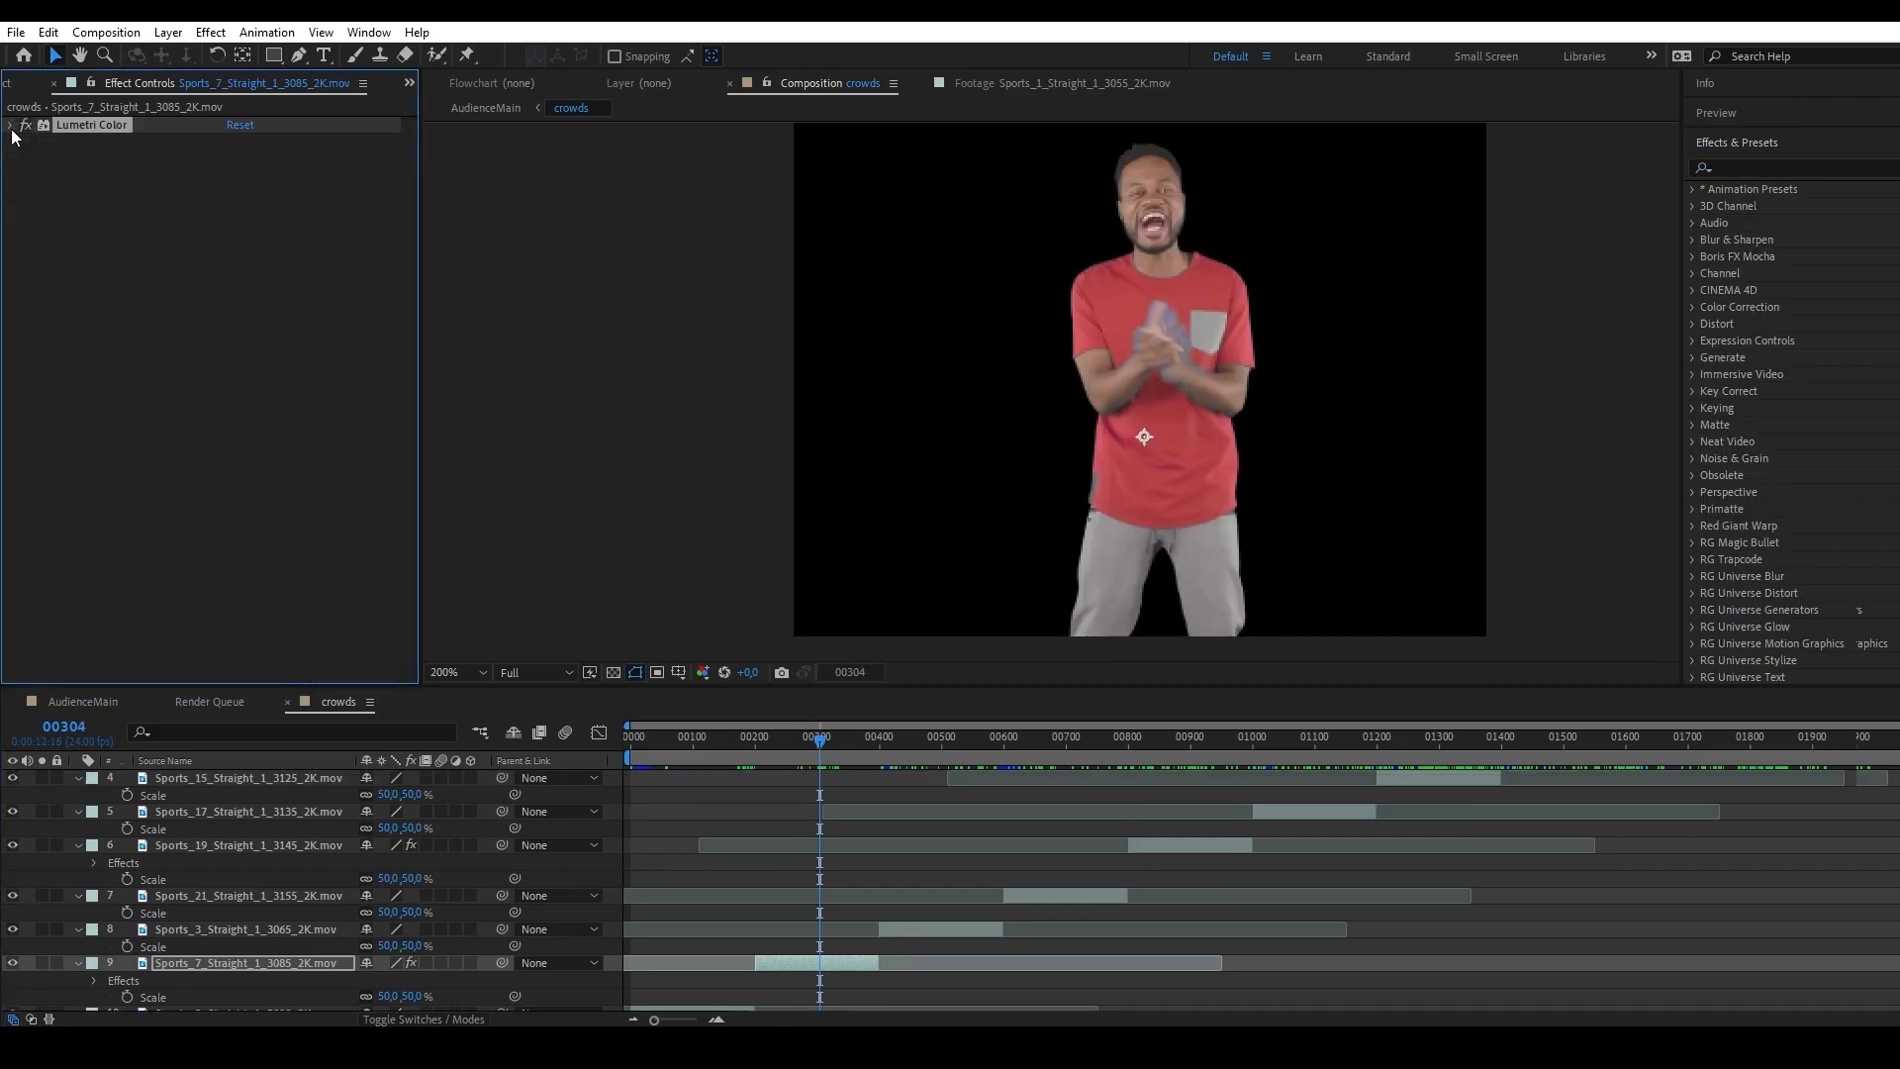
scroll(1233, 374, "up", 3)
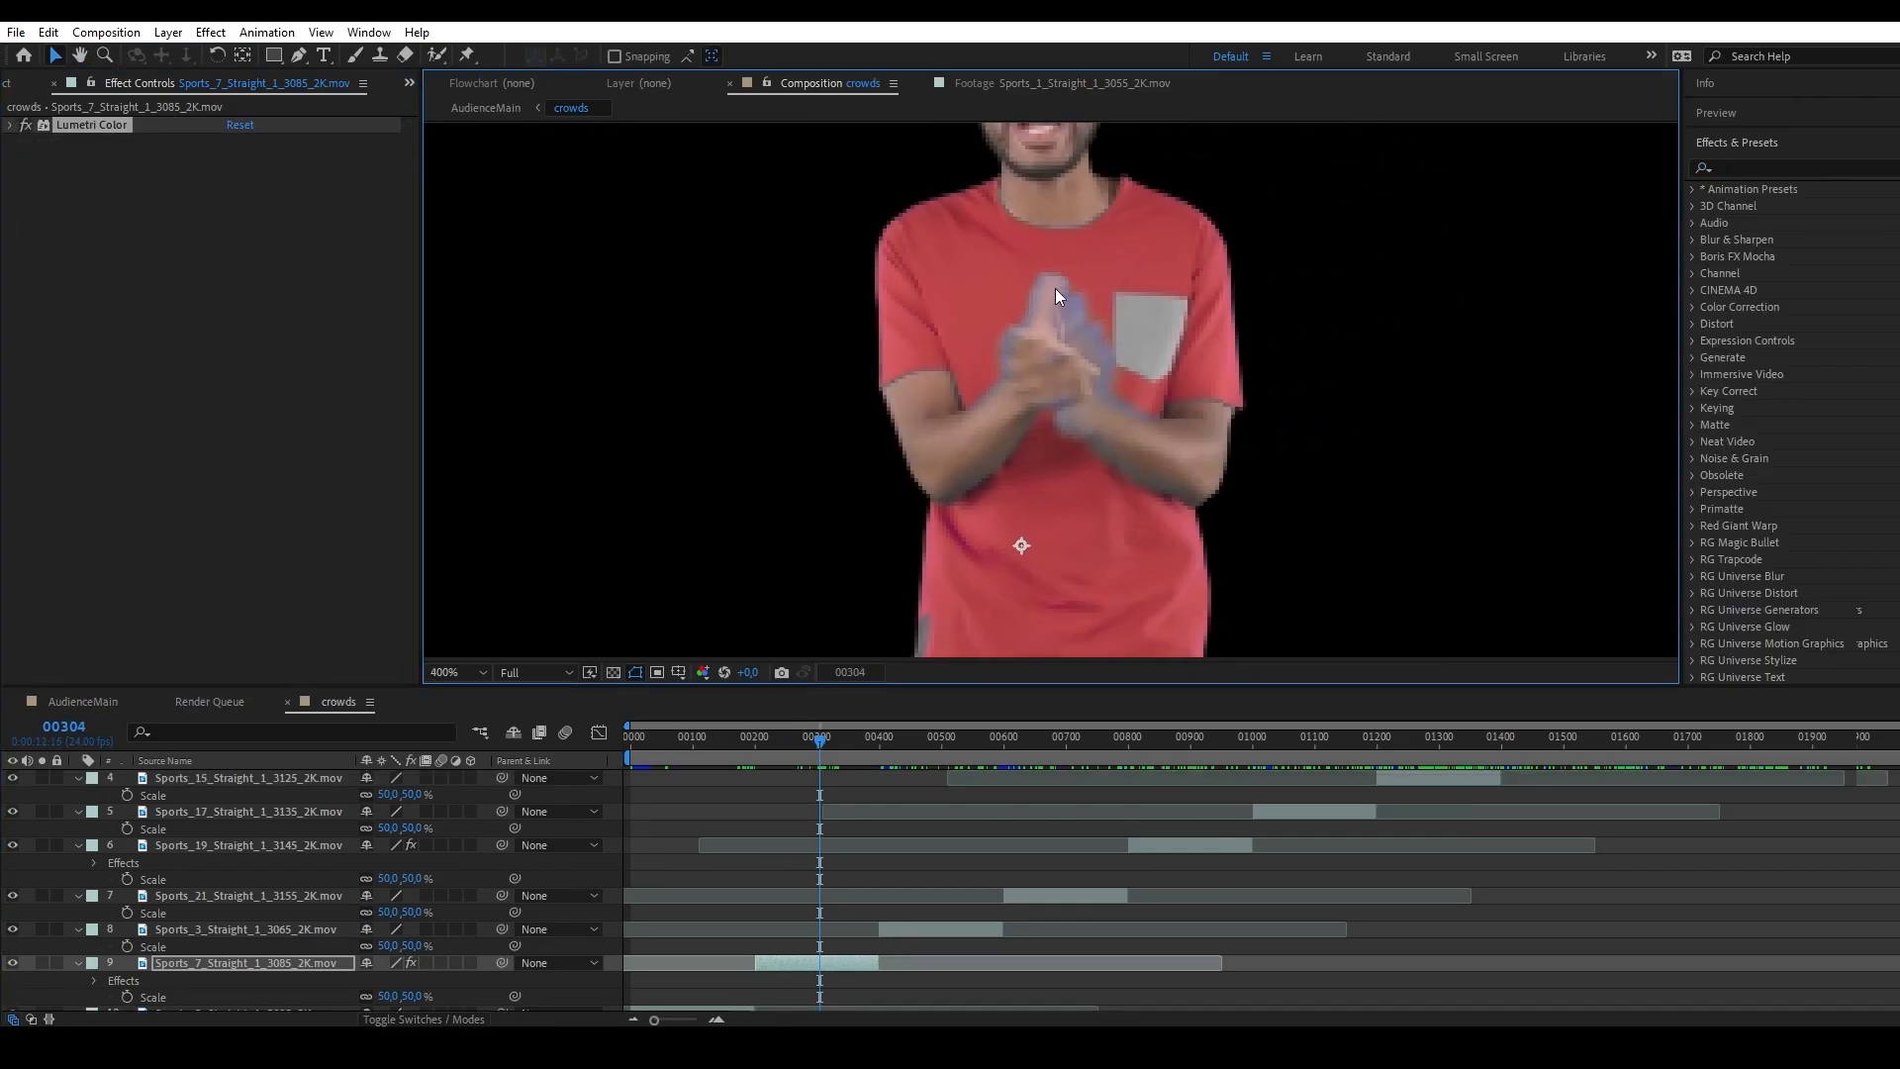
Apply Advanced Spill Suppressor to the Sports_7_Straight_1_3085_2K.mov layer and set its Method to Ultra.
scroll(1232, 483, "down", 2)
left_click(1803, 167)
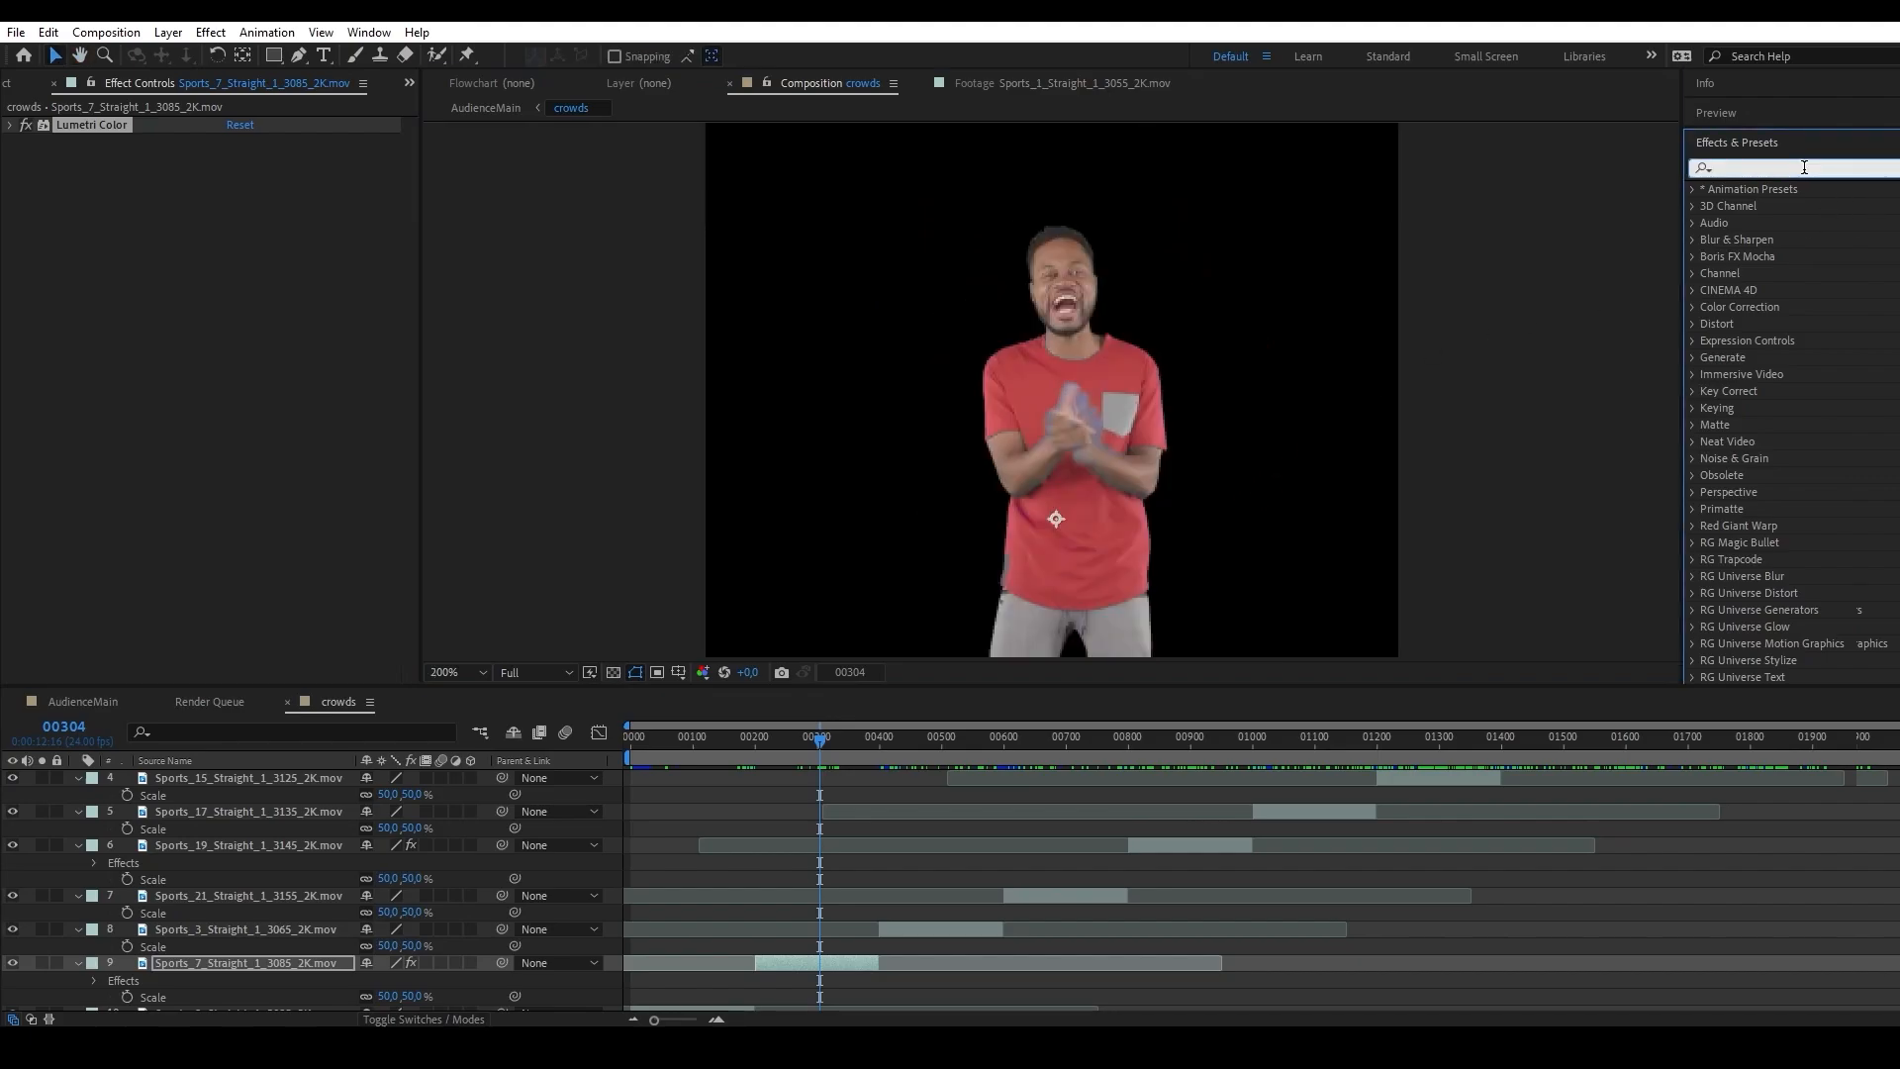
type("adva")
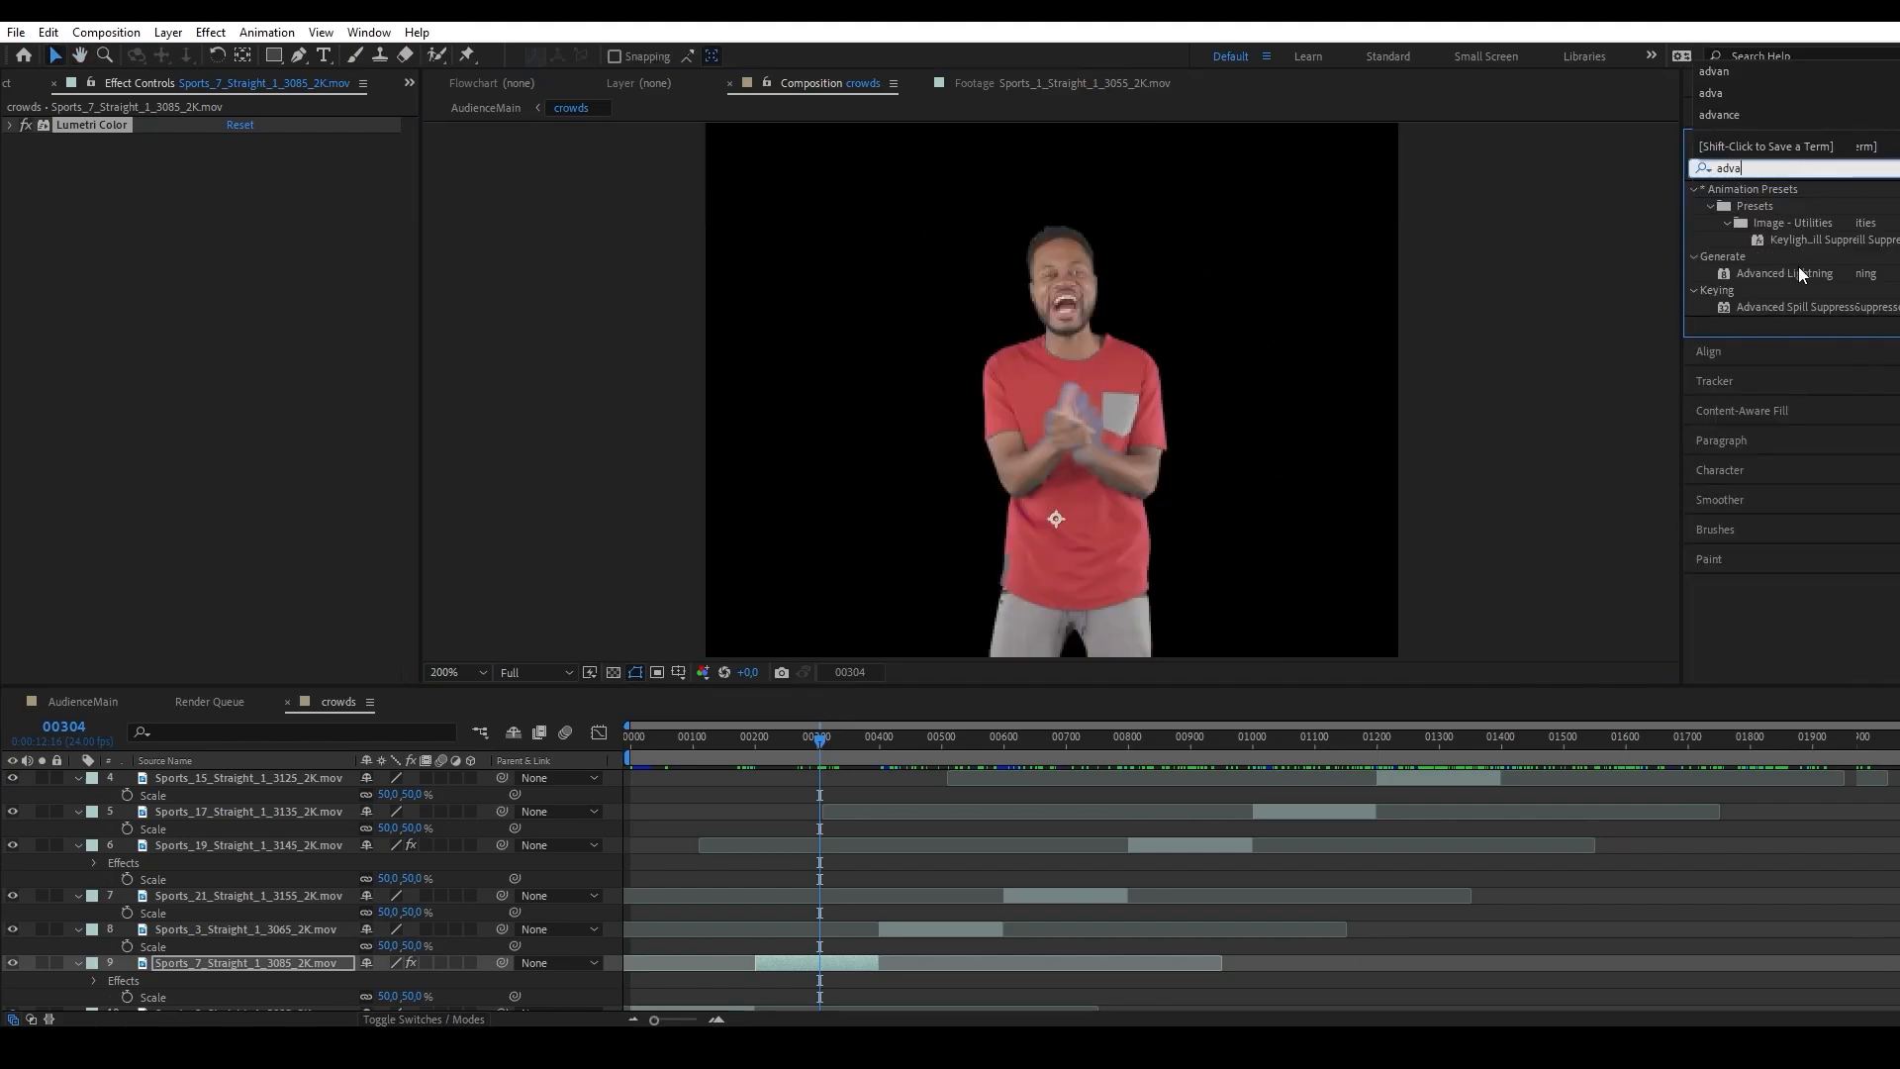
left_click_drag(1796, 305, 813, 962)
key("period")
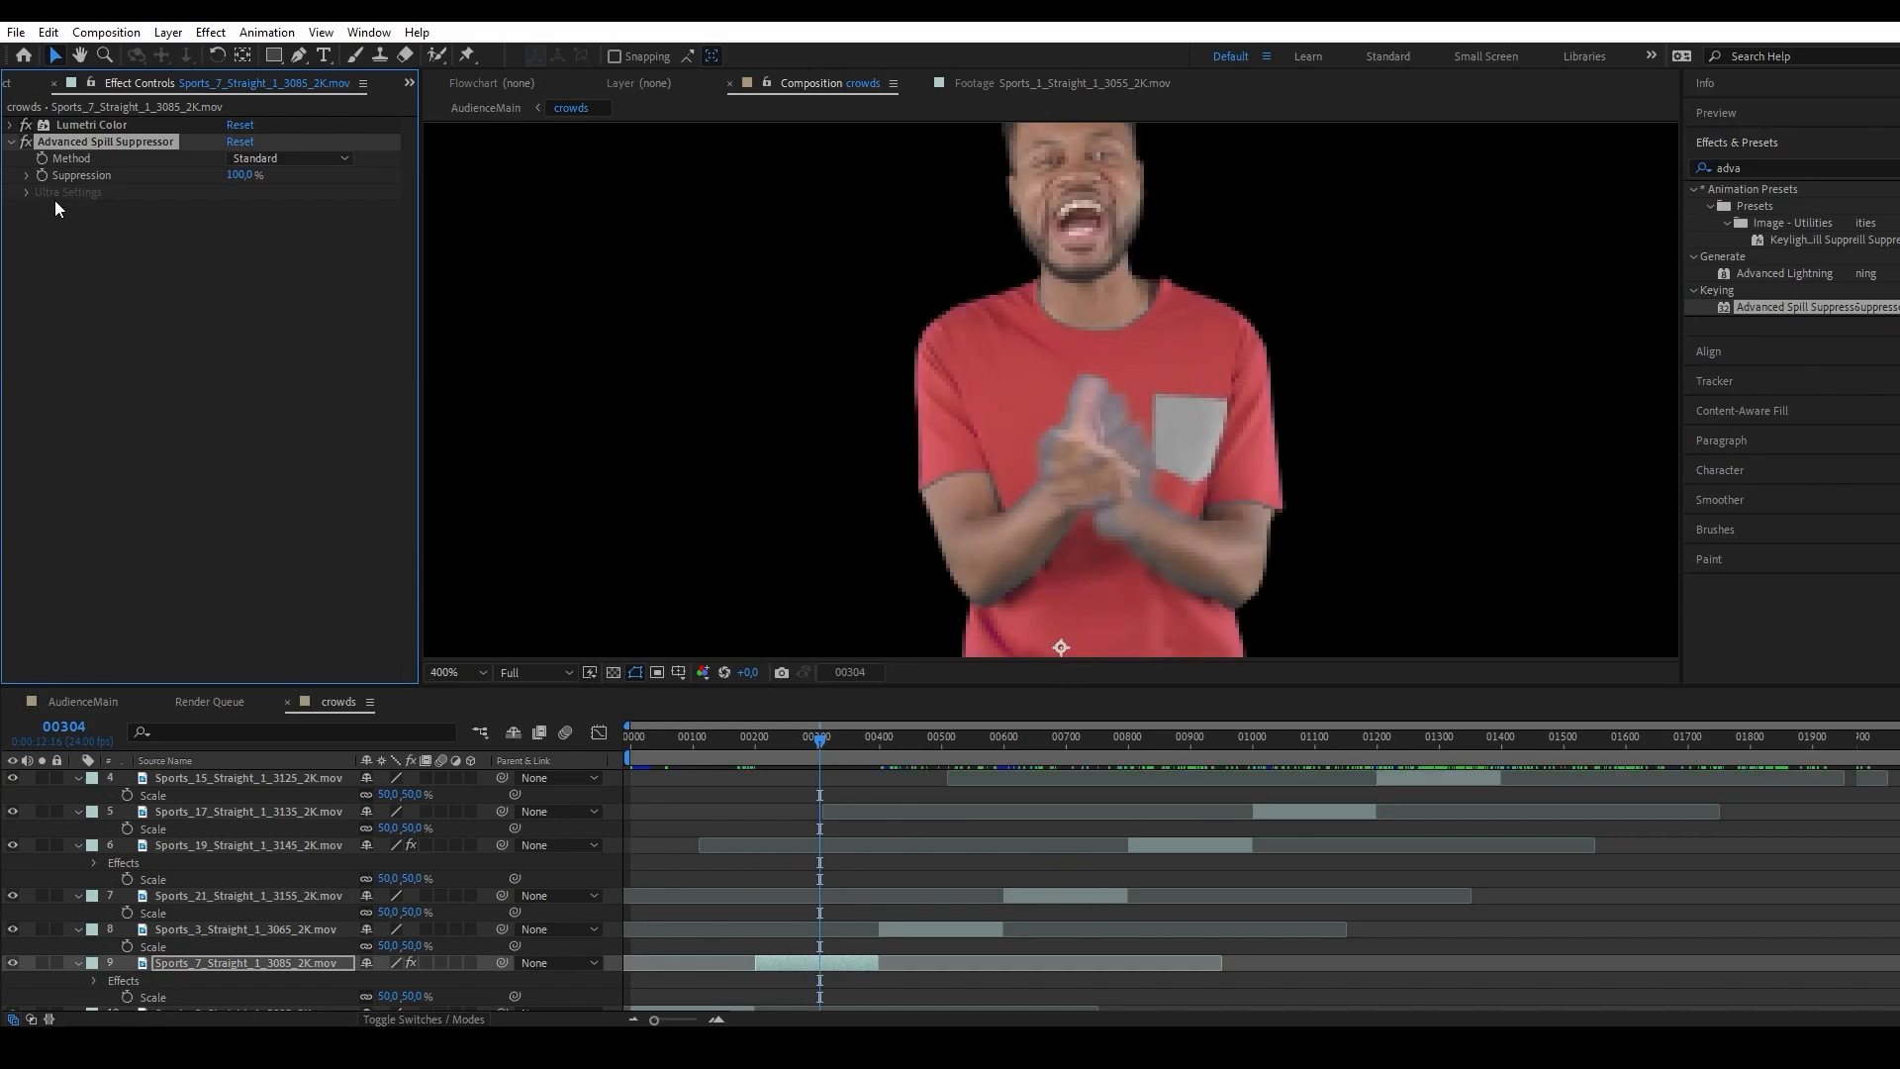
left_click(234, 159)
left_click(245, 196)
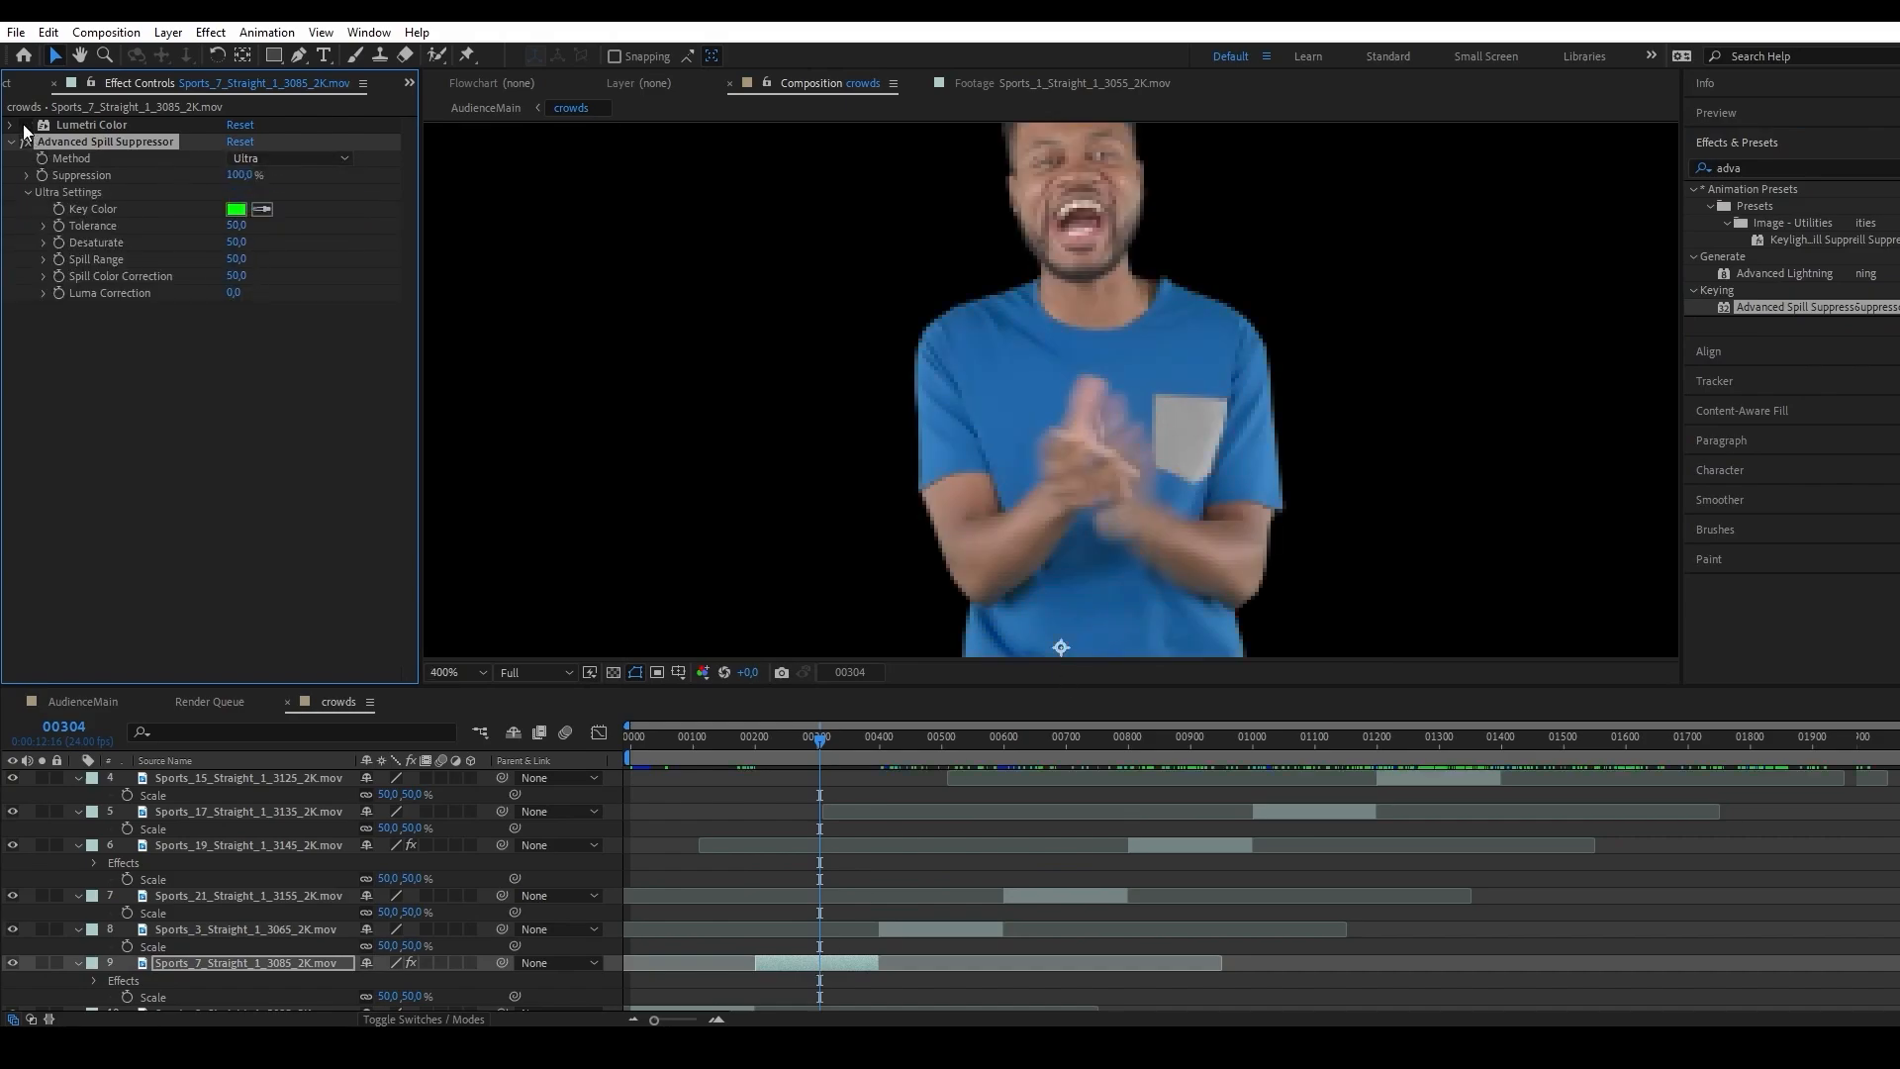
Sample the man's original blue shirt as the Key Color, and set Spill Range to 82 and Spill Color Correction to 65.
left_click(261, 210)
left_click(1063, 445)
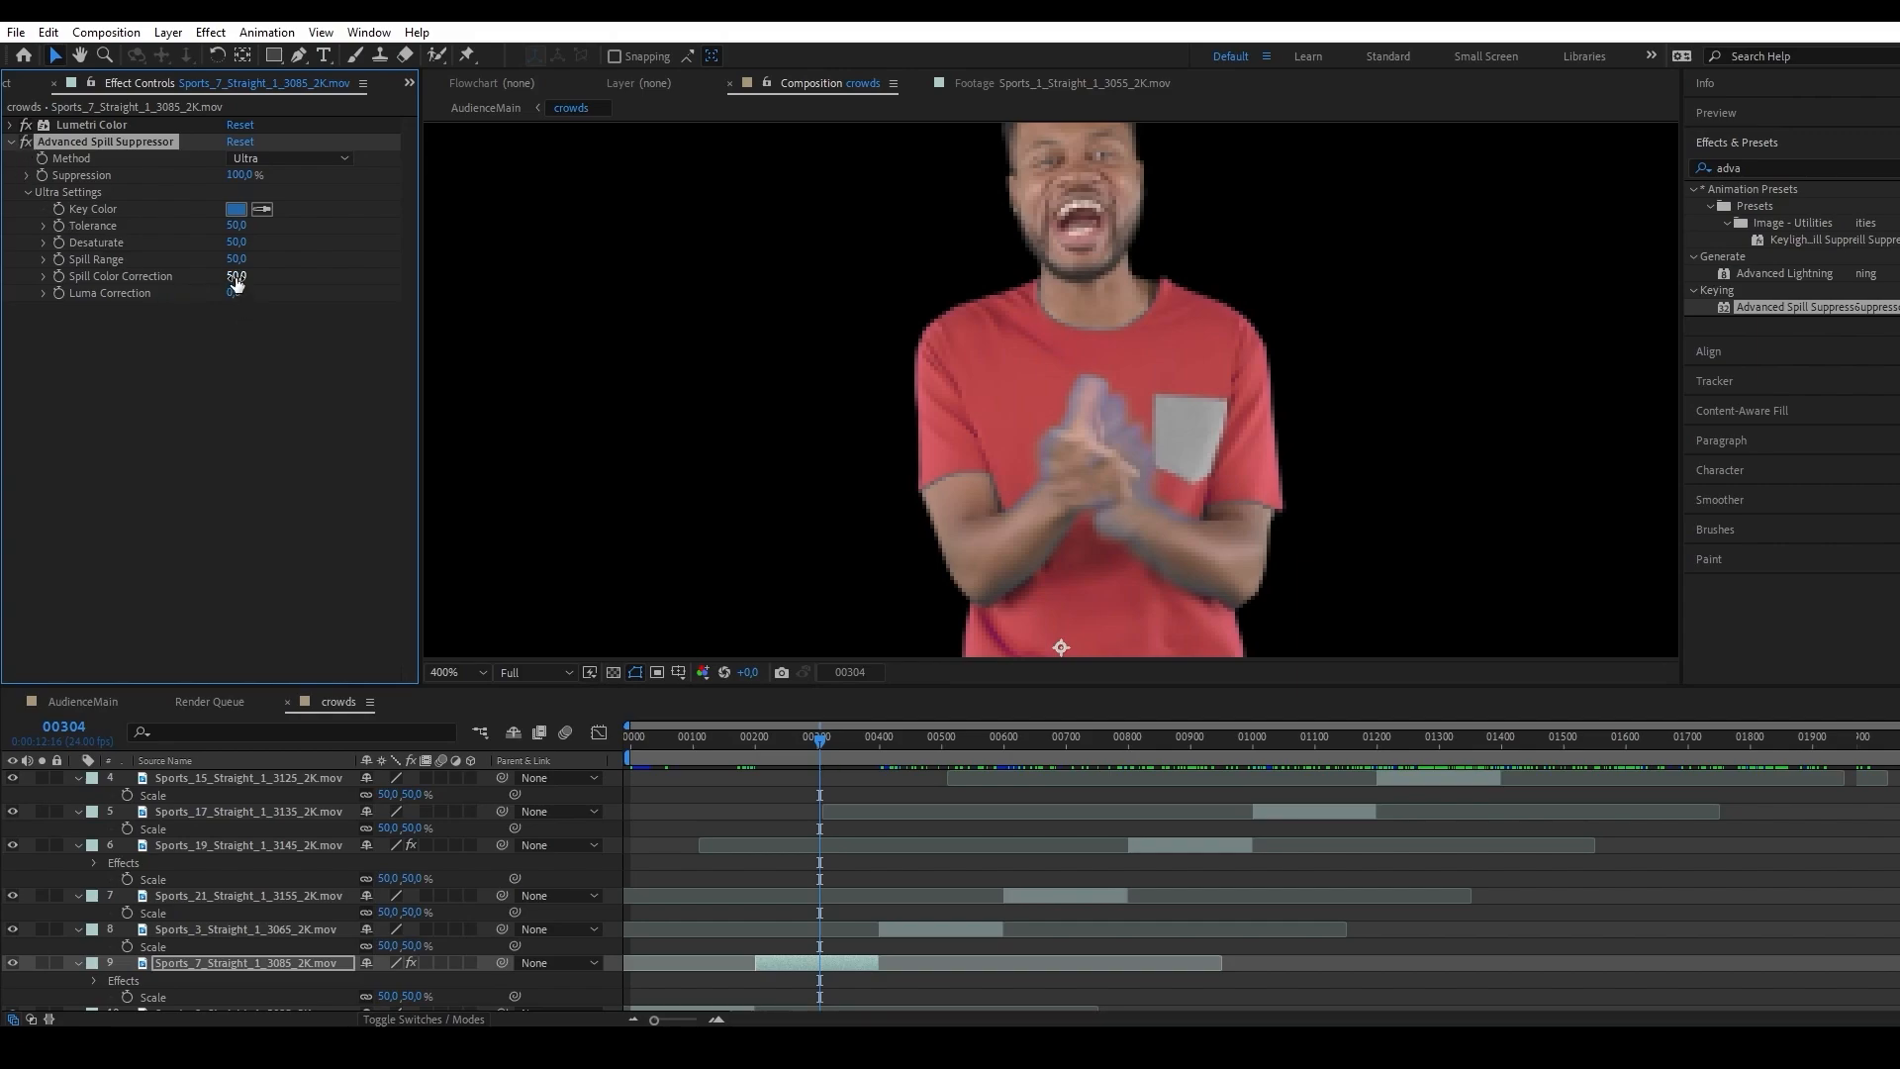
left_click_drag(235, 278, 353, 276)
Compare the man's hands and clothing with Advanced Spill Suppressor on and off, and leave the effect disabled on this layer.
left_click(24, 145)
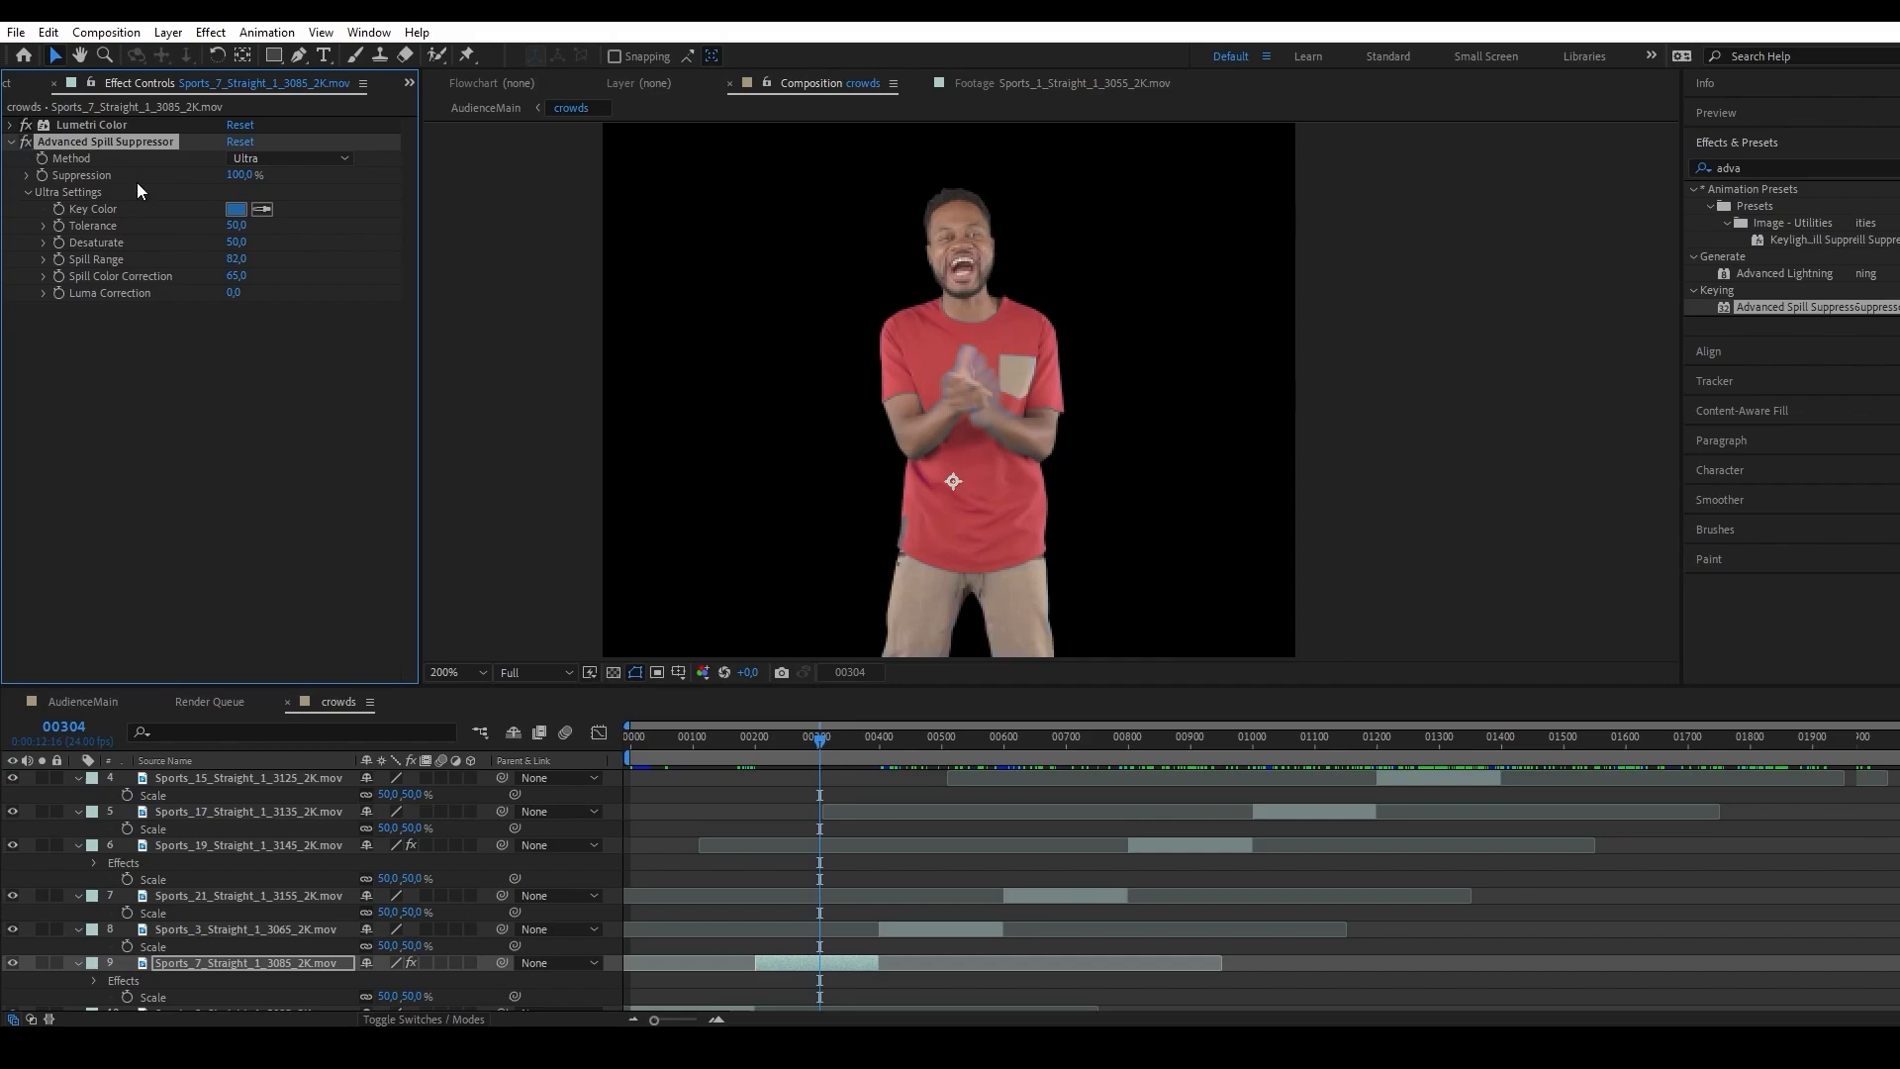
scroll(1051, 393, "up", 1)
left_click_drag(985, 648, 1031, 591)
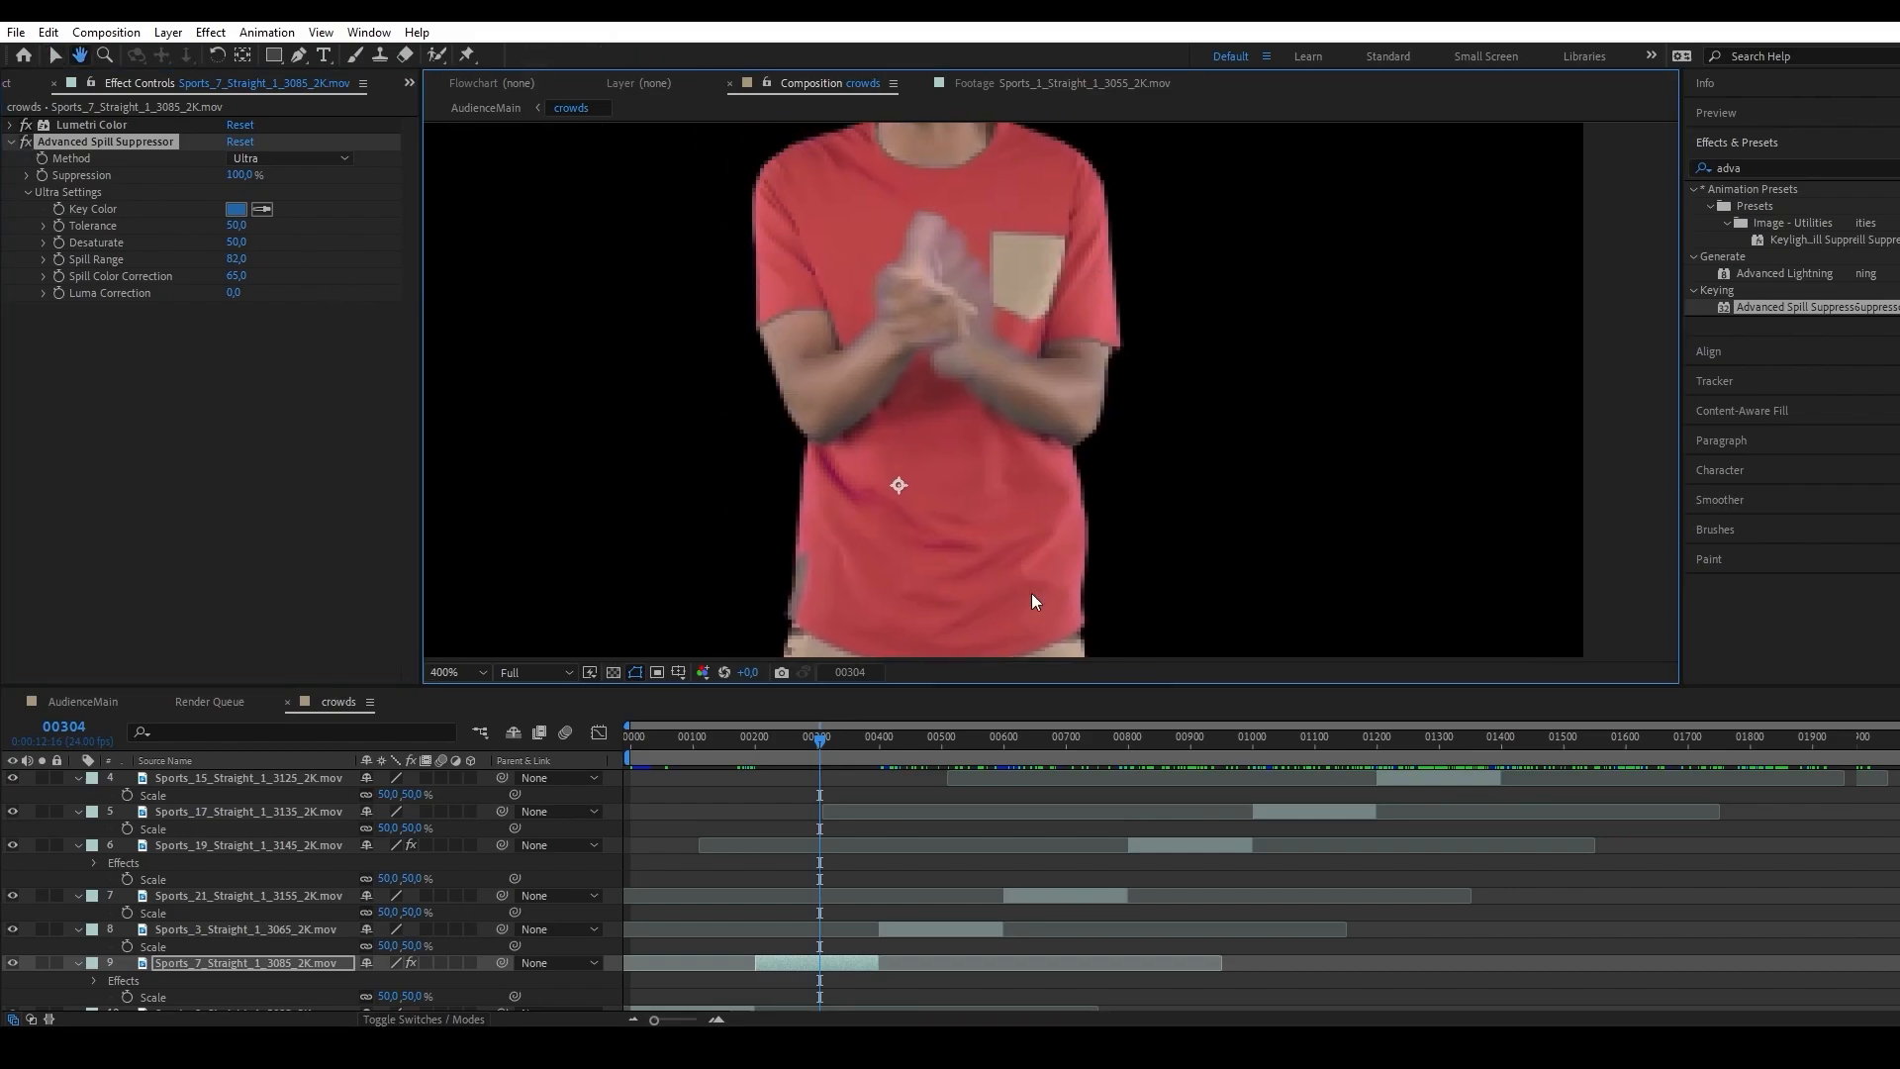
left_click(23, 142)
scroll(721, 447, "down", 1)
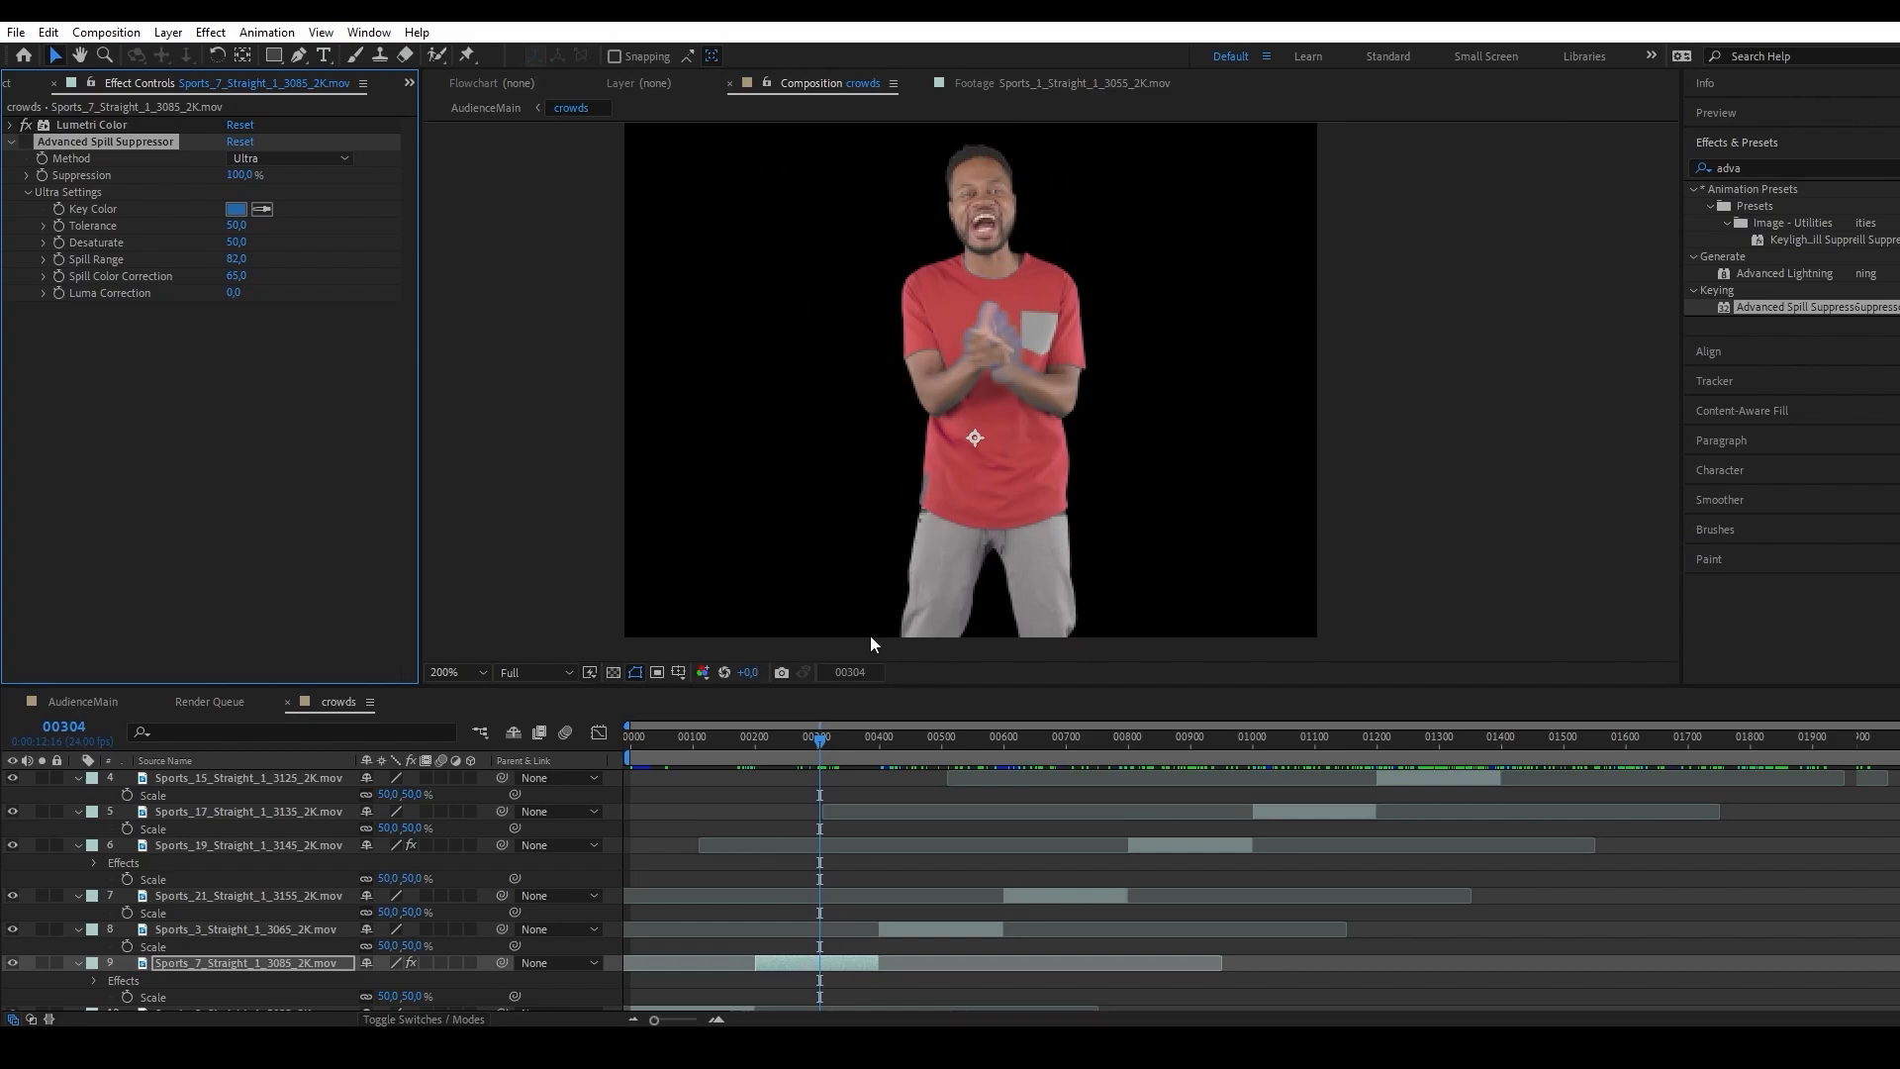
scroll(1051, 390, "up", 1)
left_click(24, 145)
scroll(706, 474, "down", 1)
Duplicate the Sports_7_Straight_1_3085_2K.mov layer and enable Advanced Spill Suppressor on the upper copy.
left_click(841, 960)
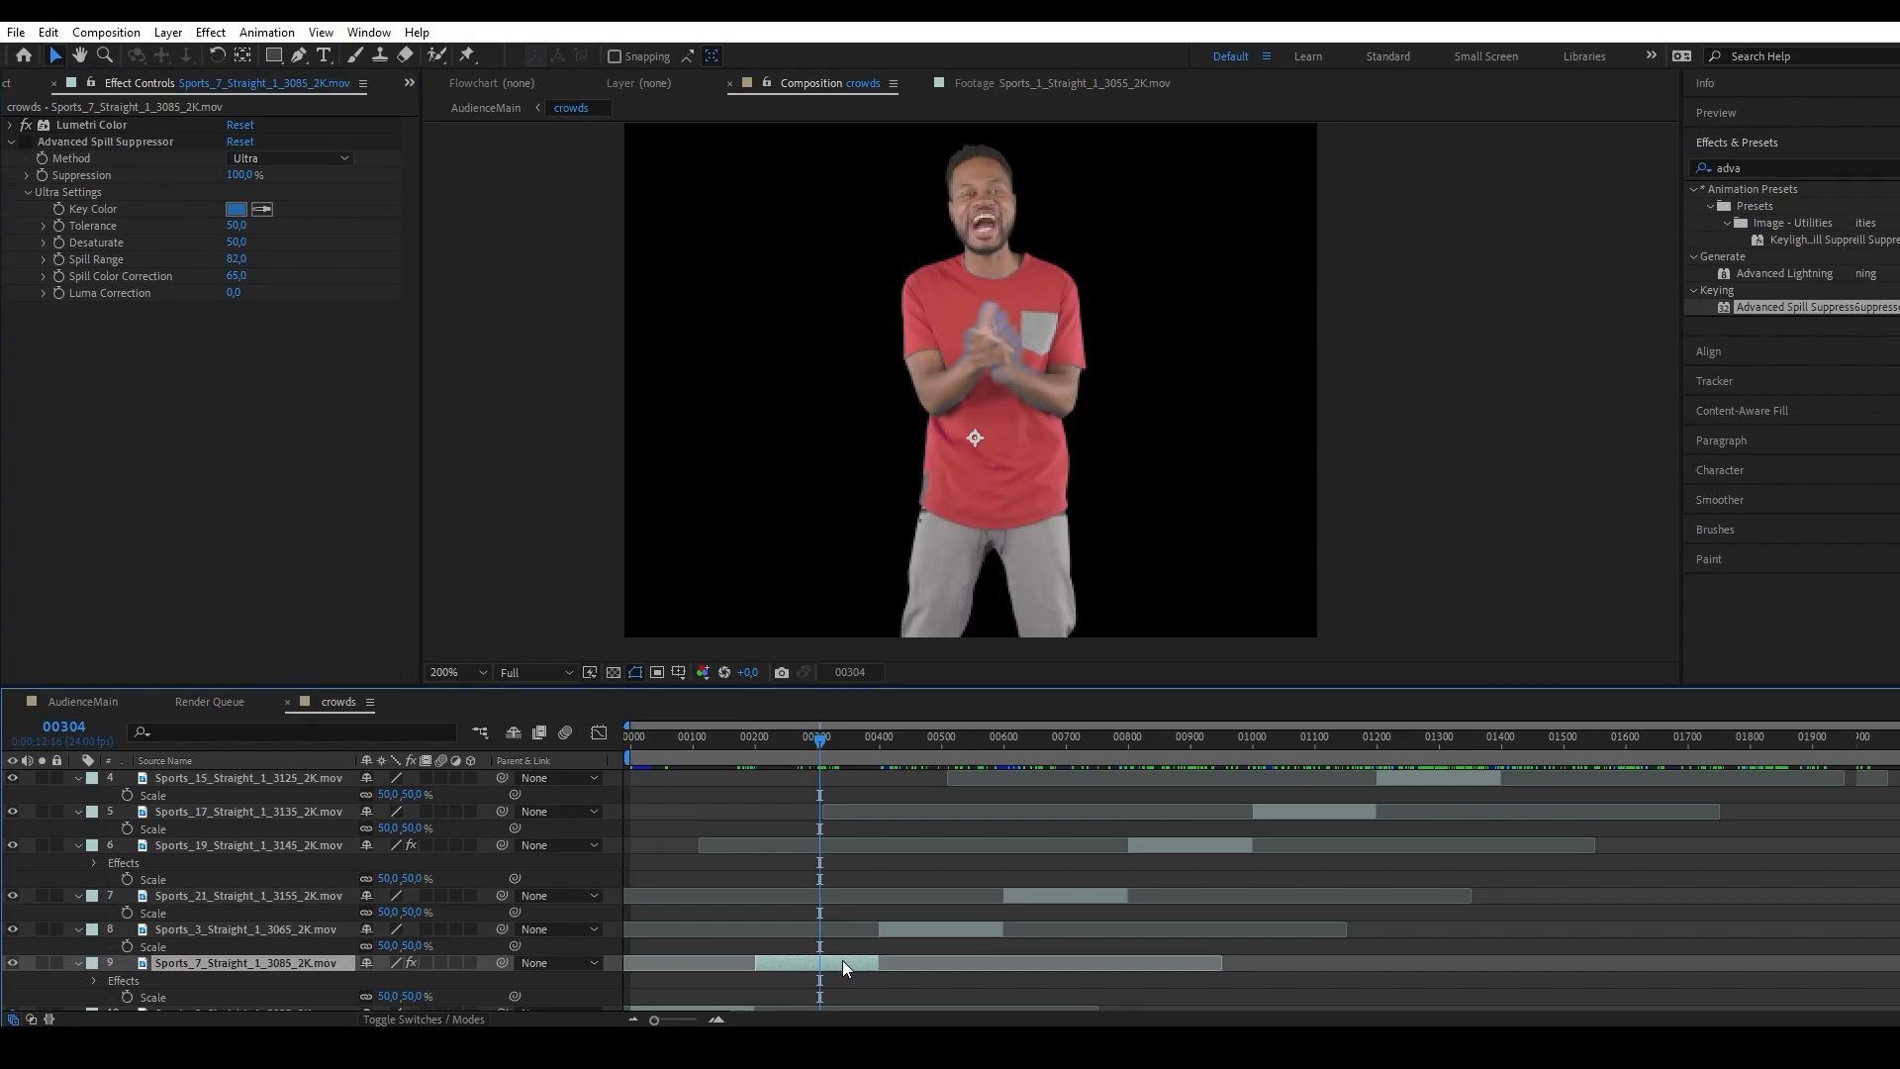
key("ctrl+d")
left_click(28, 524)
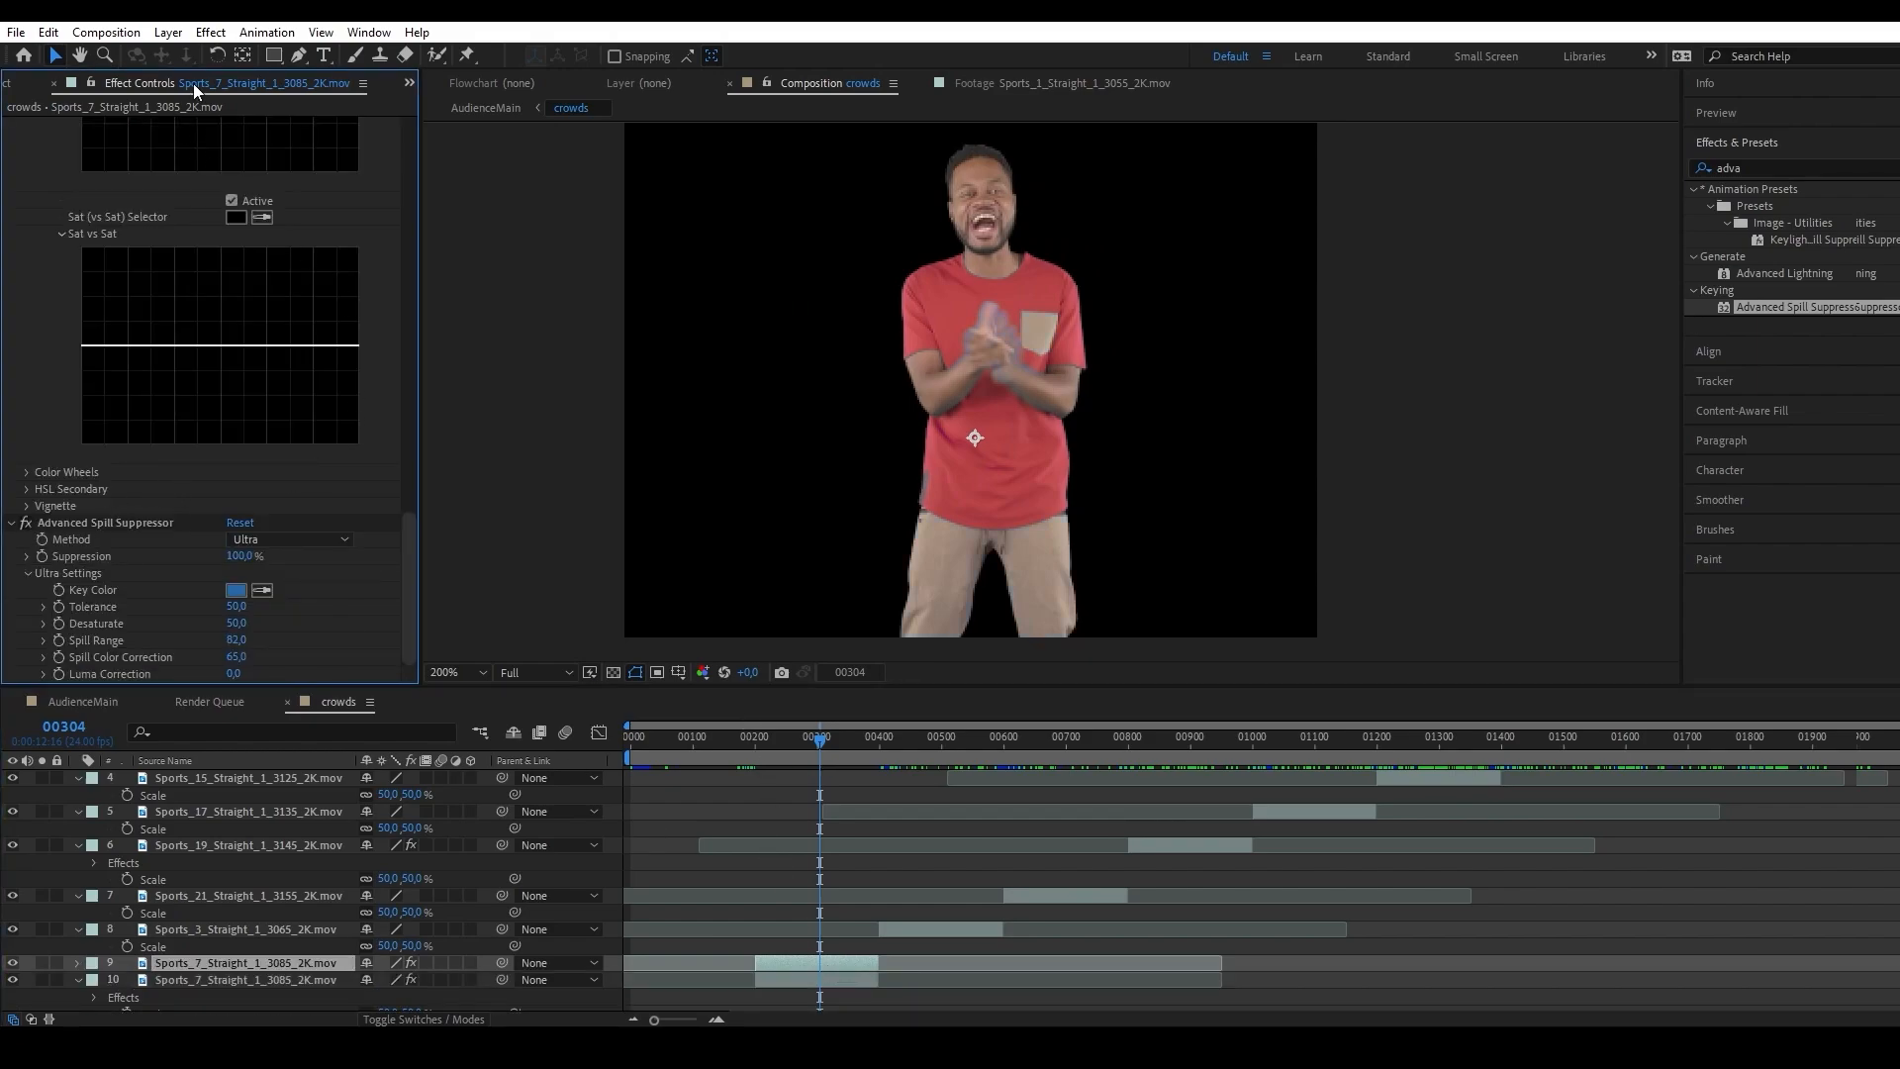
Draw a closed mask around the man's clapping hands on the upper copy and start keyframing its Mask Path at frame 304.
left_click(294, 58)
left_click_drag(952, 364, 962, 378)
left_click_drag(992, 406, 1043, 367)
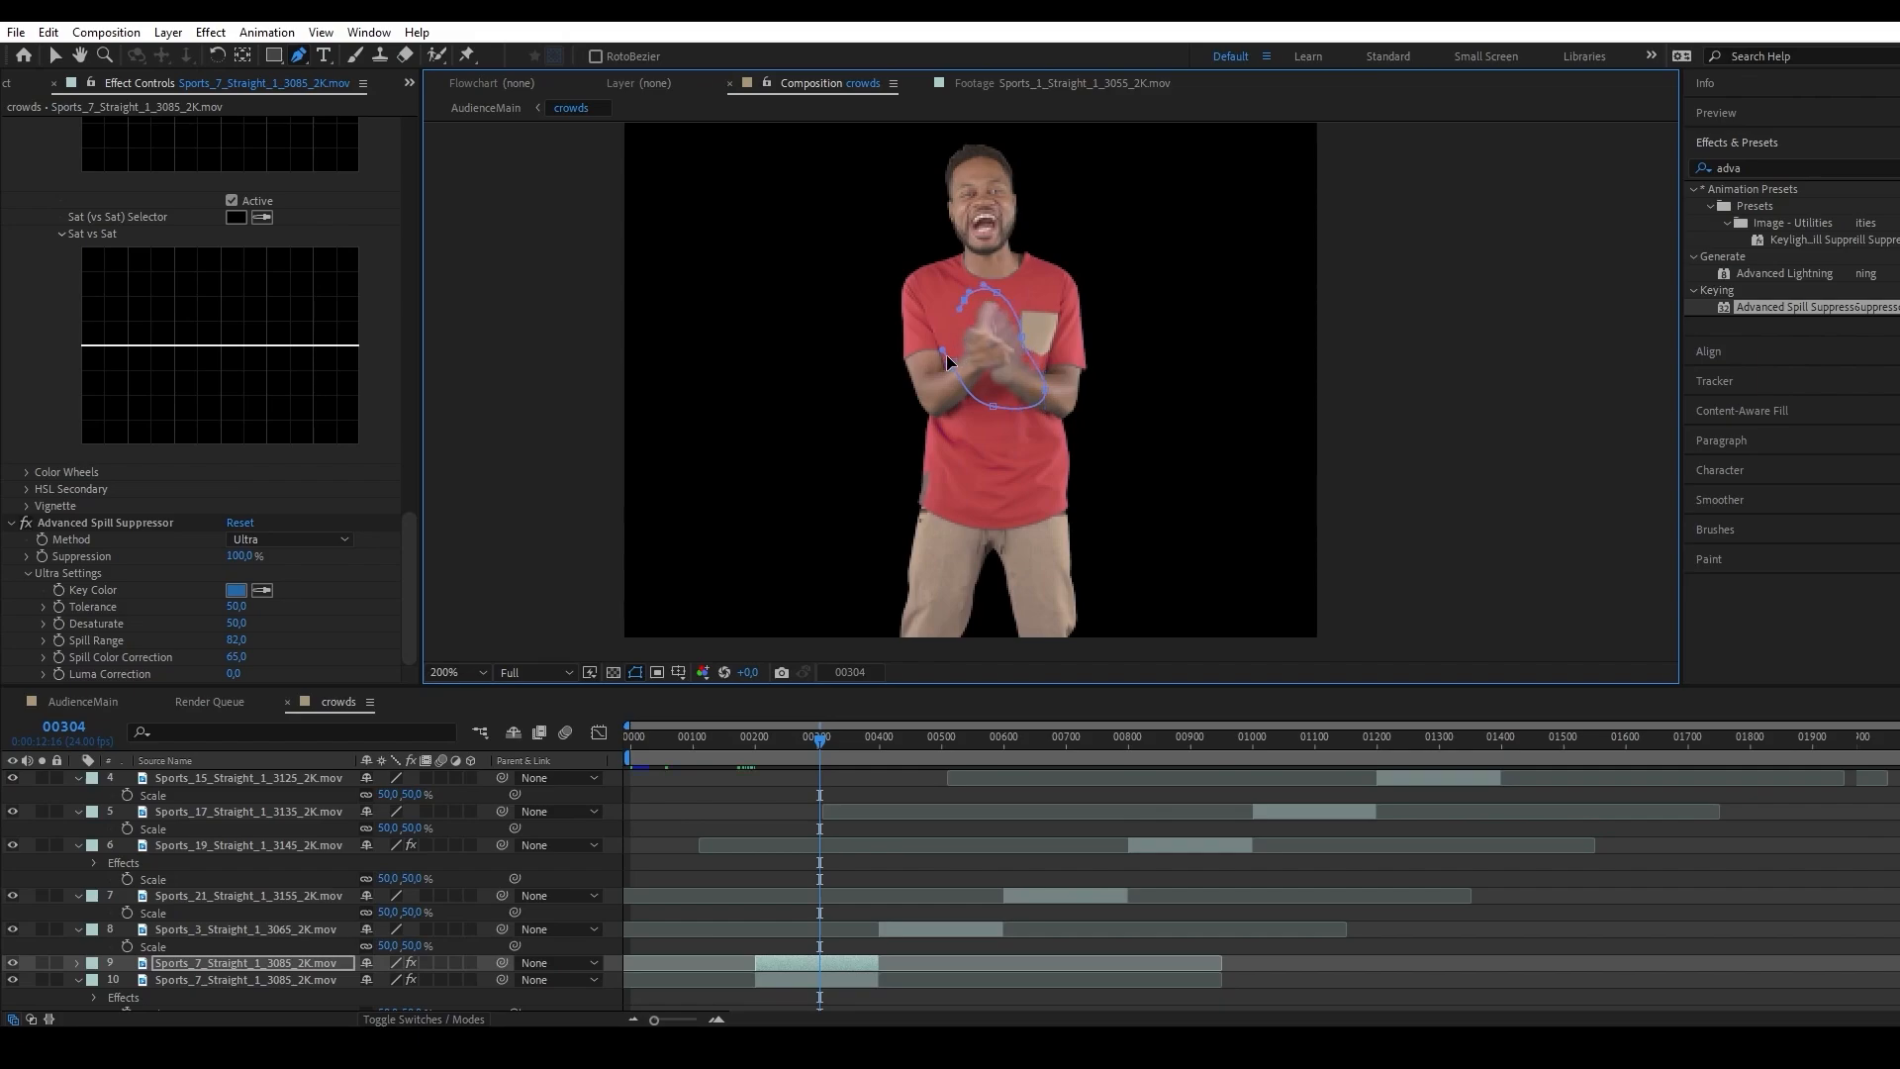
scroll(999, 406, "up", 2)
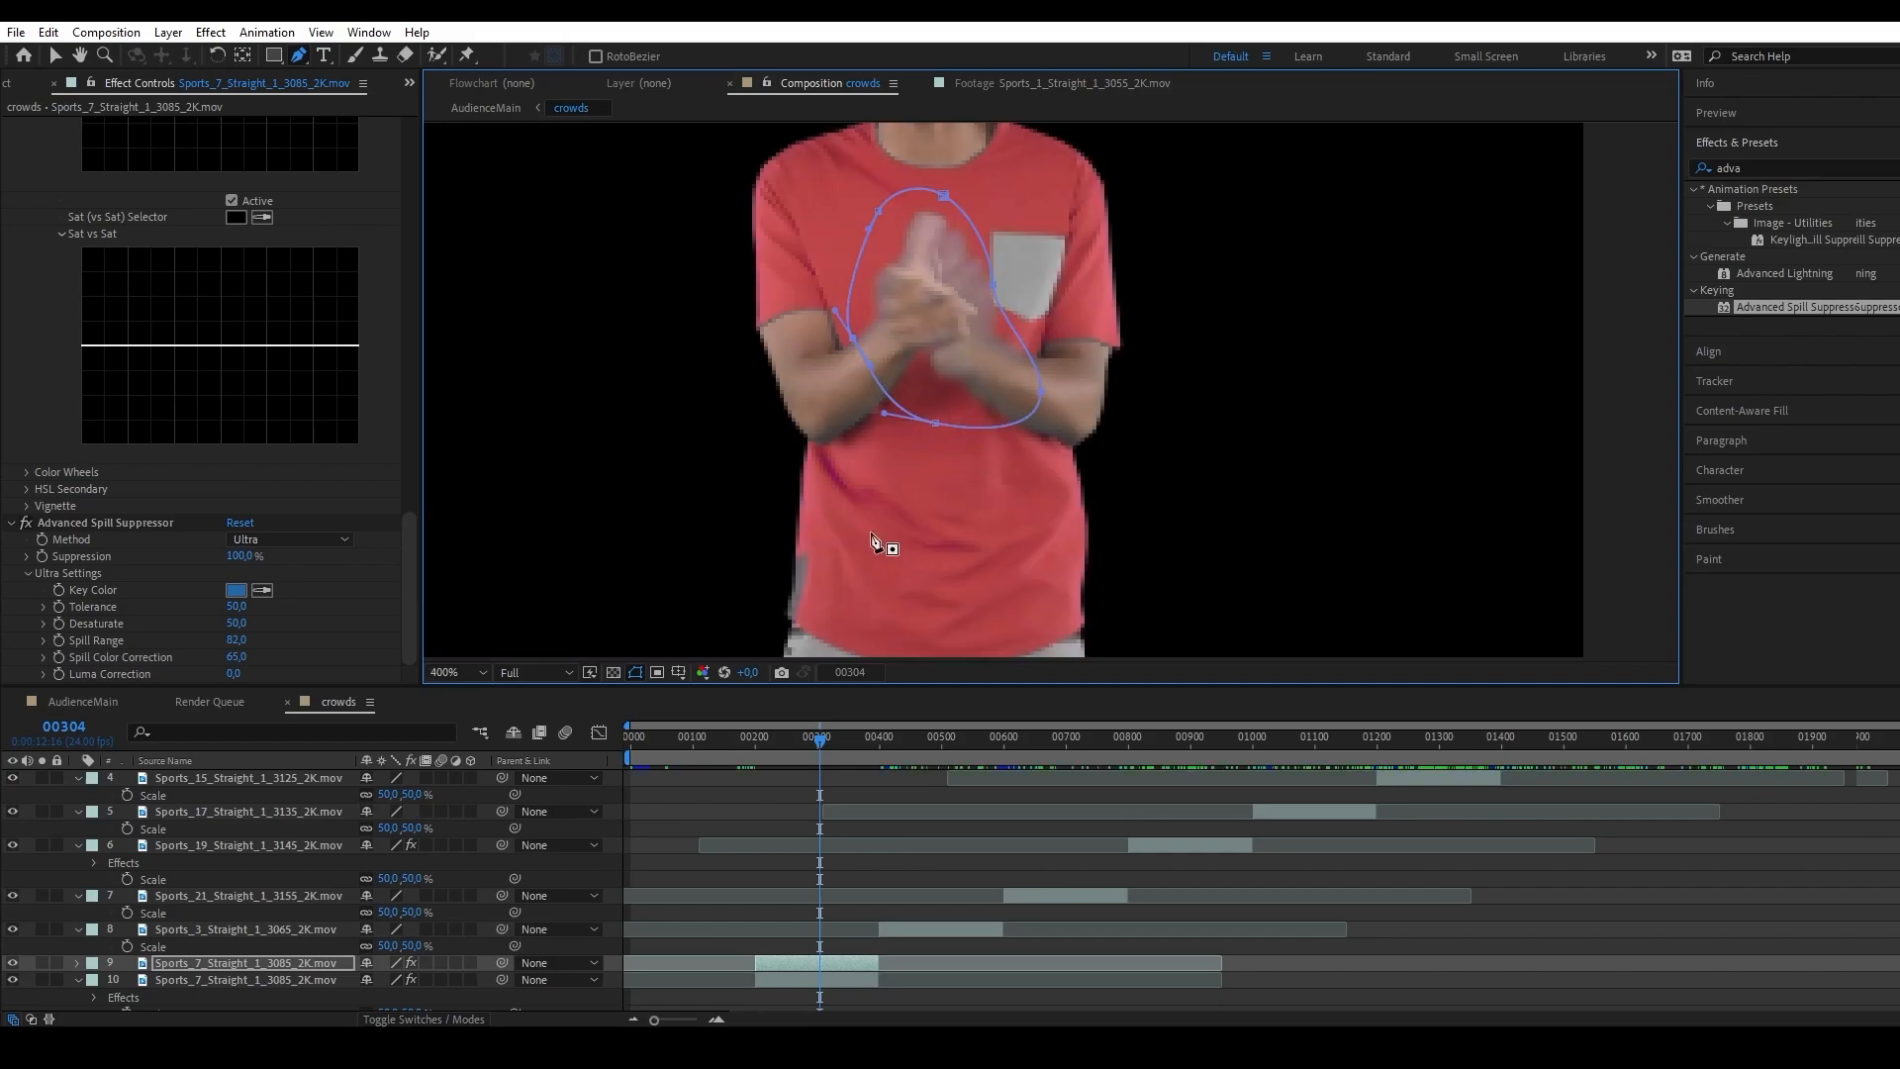
key("m")
left_click(144, 997)
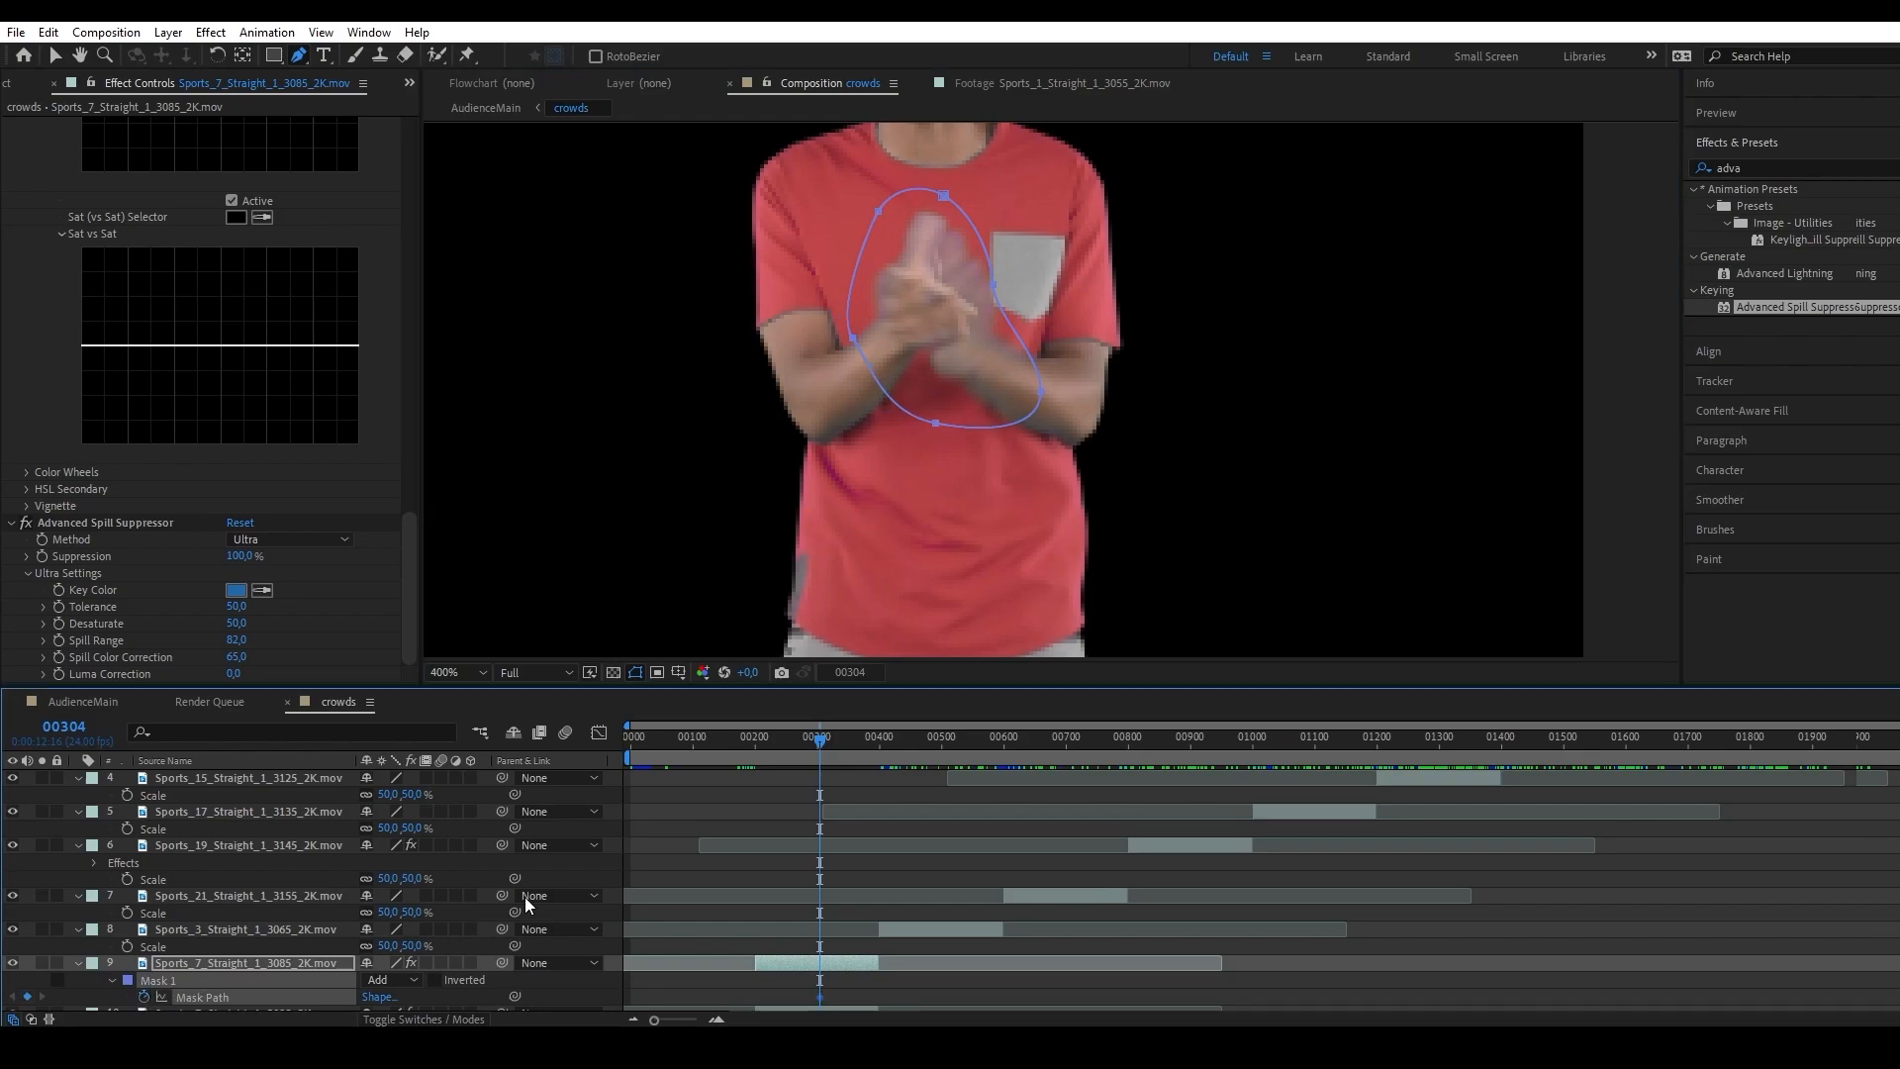
Move the mask at frame 305 to follow the man's hands, and scrub through the clip to check the animated mask.
scroll(593, 890, "down", 1)
key("Page_Down")
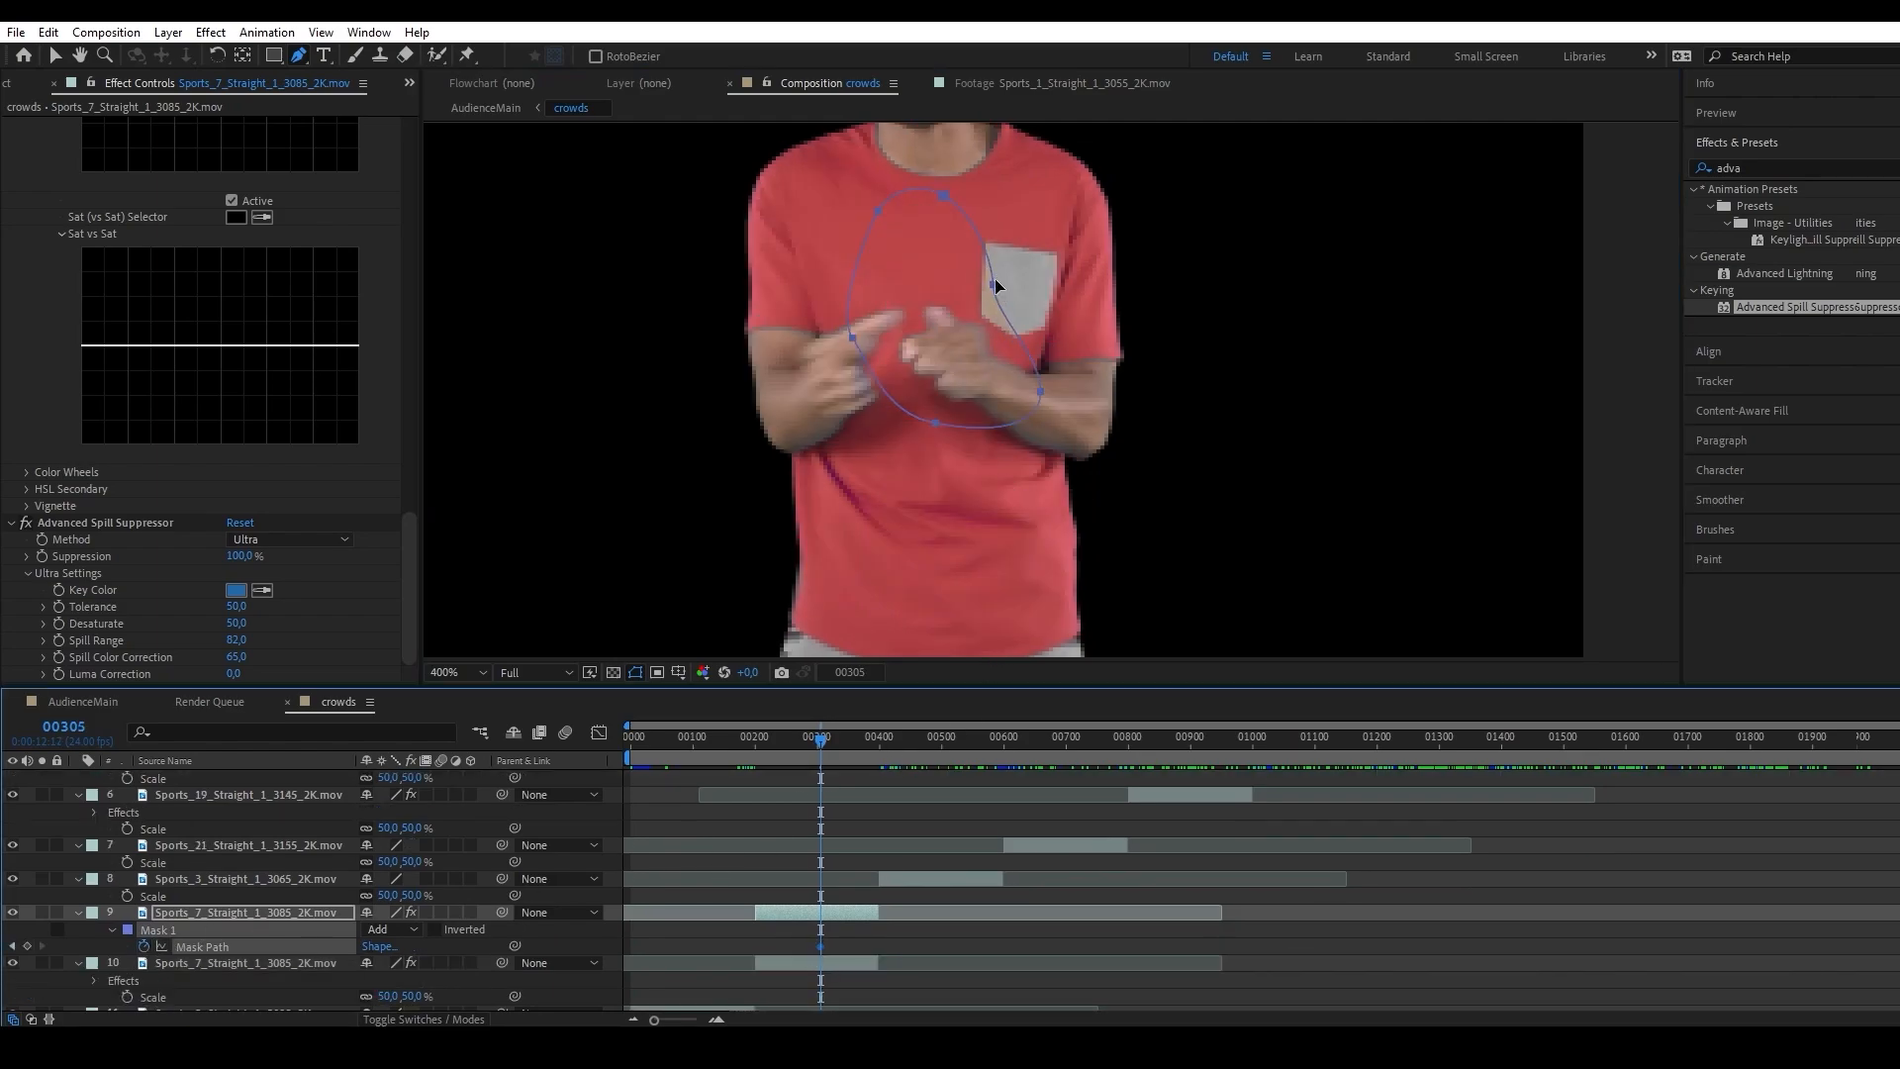
left_click_drag(993, 285, 923, 324)
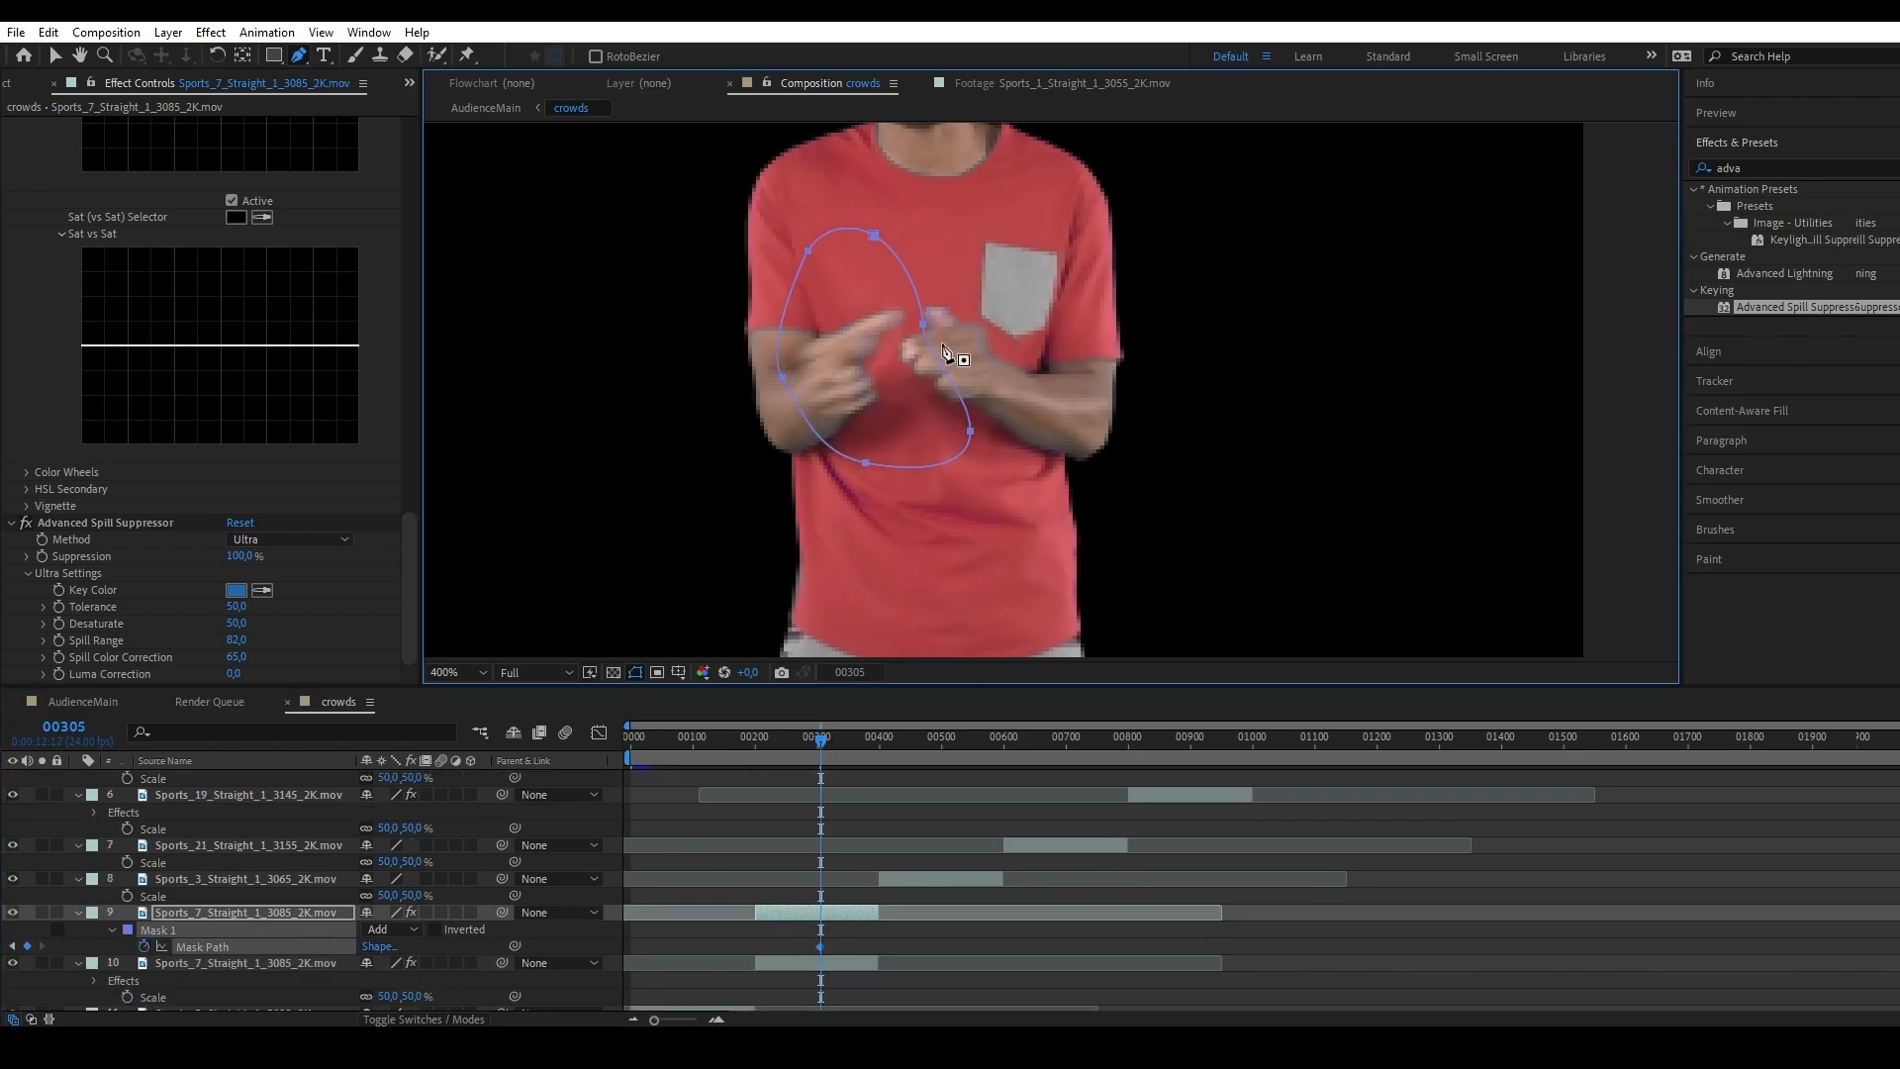
left_click(55, 61)
left_click_drag(800, 742, 852, 748)
left_click_drag(852, 748, 823, 748)
left_click(169, 912)
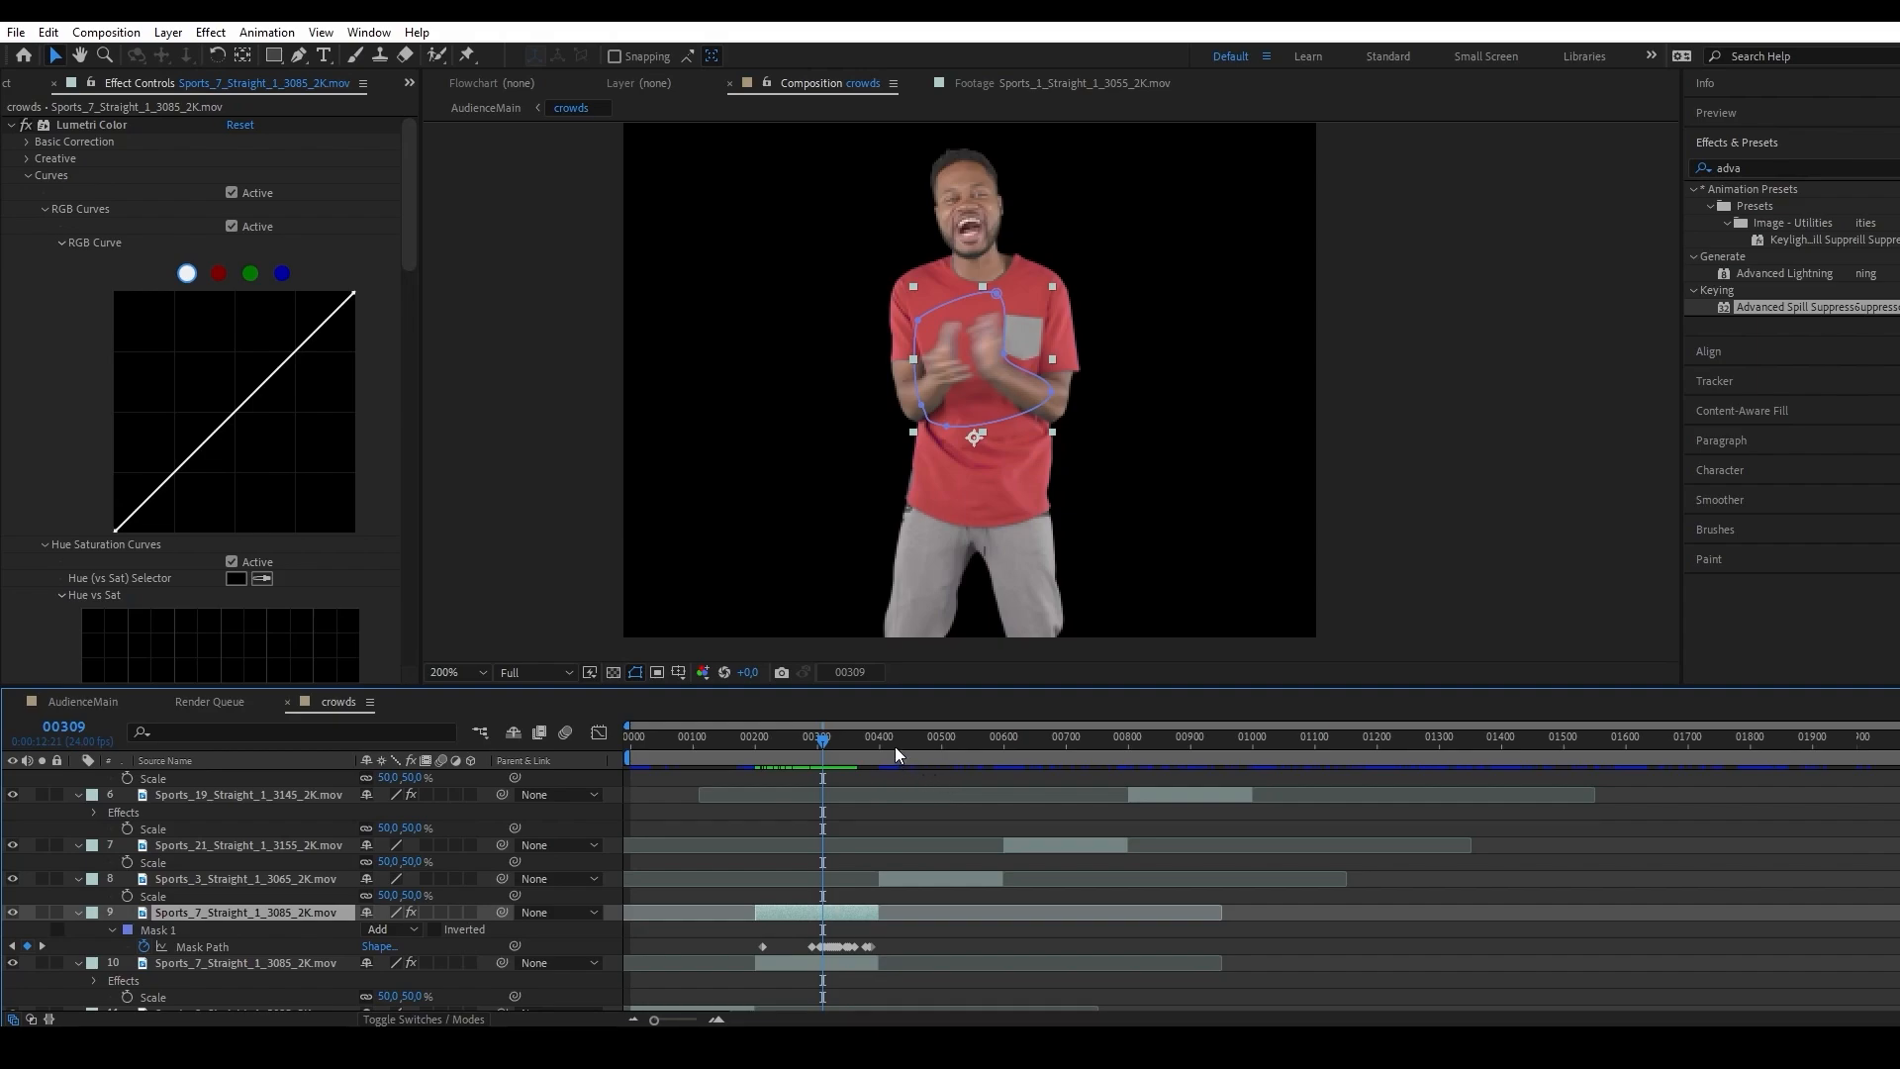
Go to frame 901, duplicate the Sports_19_Straight_1_3145_2K.mov layer, and disable Change to Color and Advanced Spill Suppressor on the upper copy.
left_click_drag(895, 746, 1190, 750)
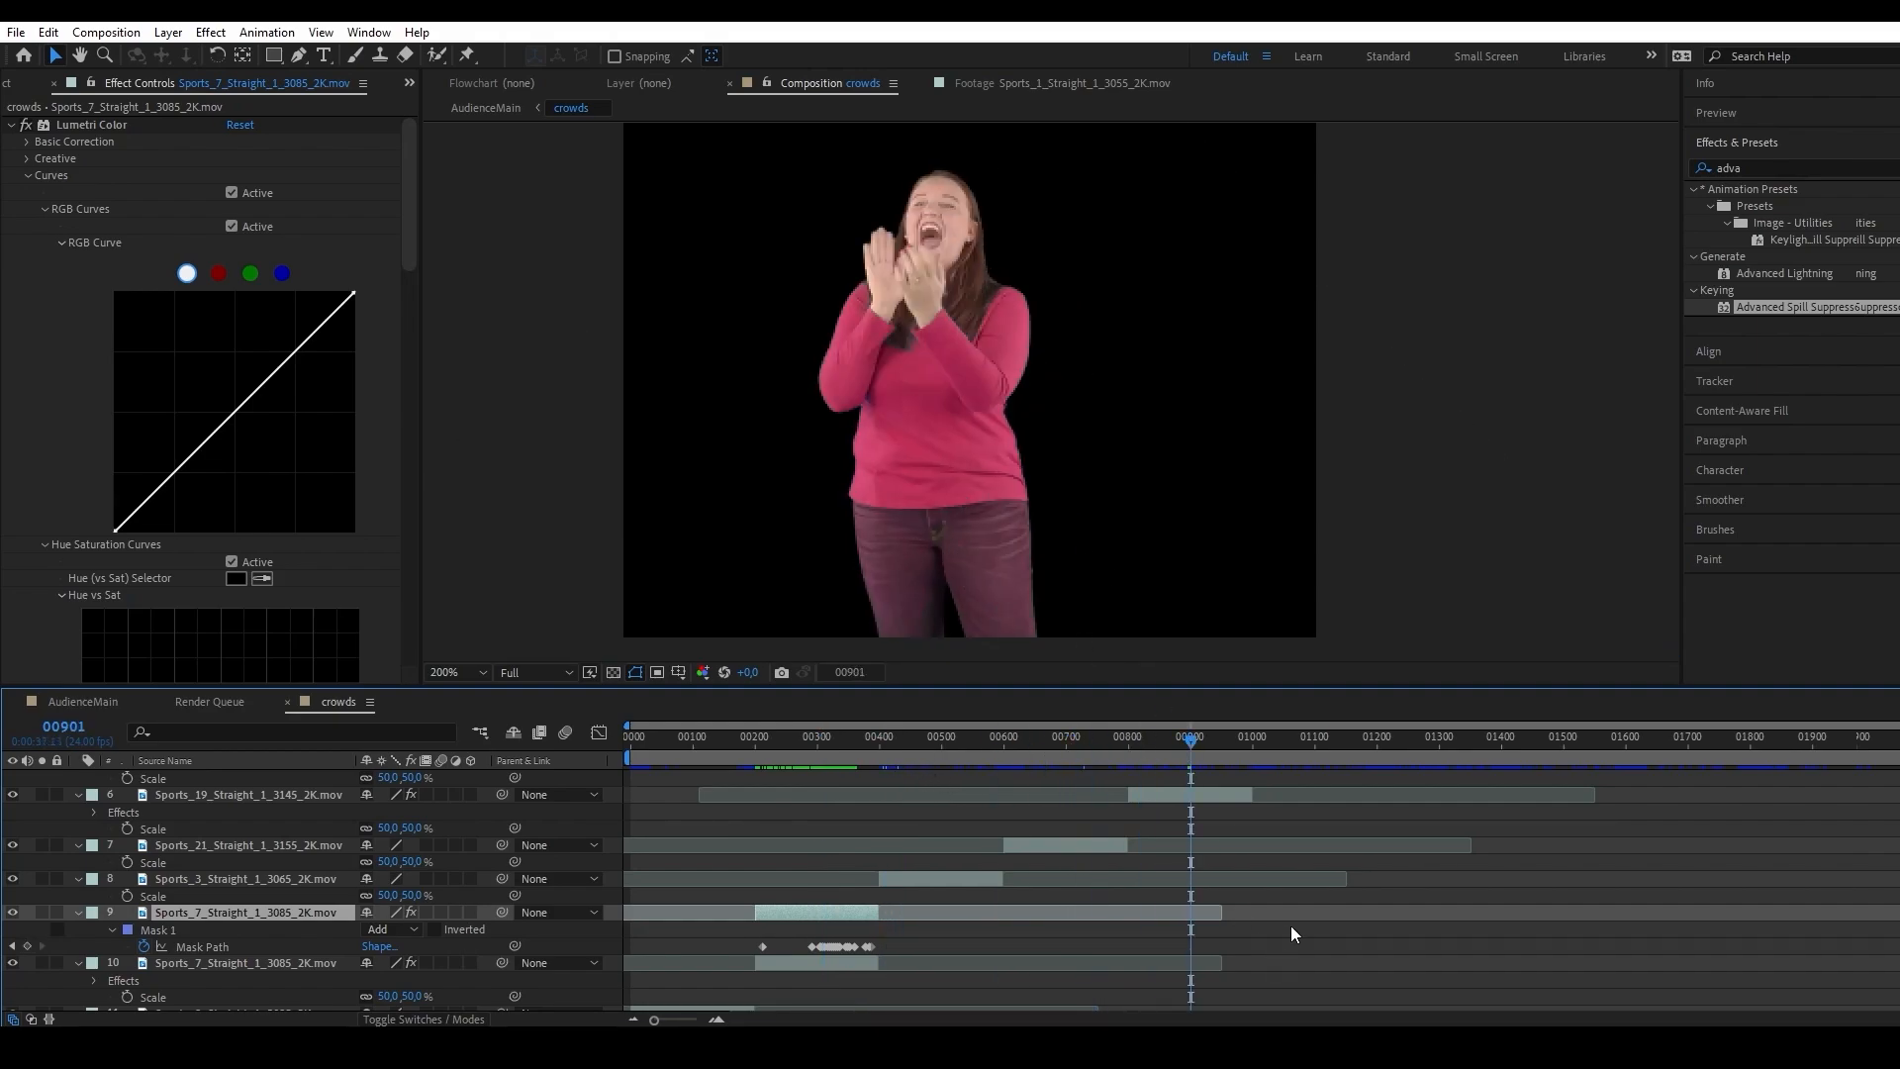
scroll(1284, 932, "up", 3)
left_click(1232, 893)
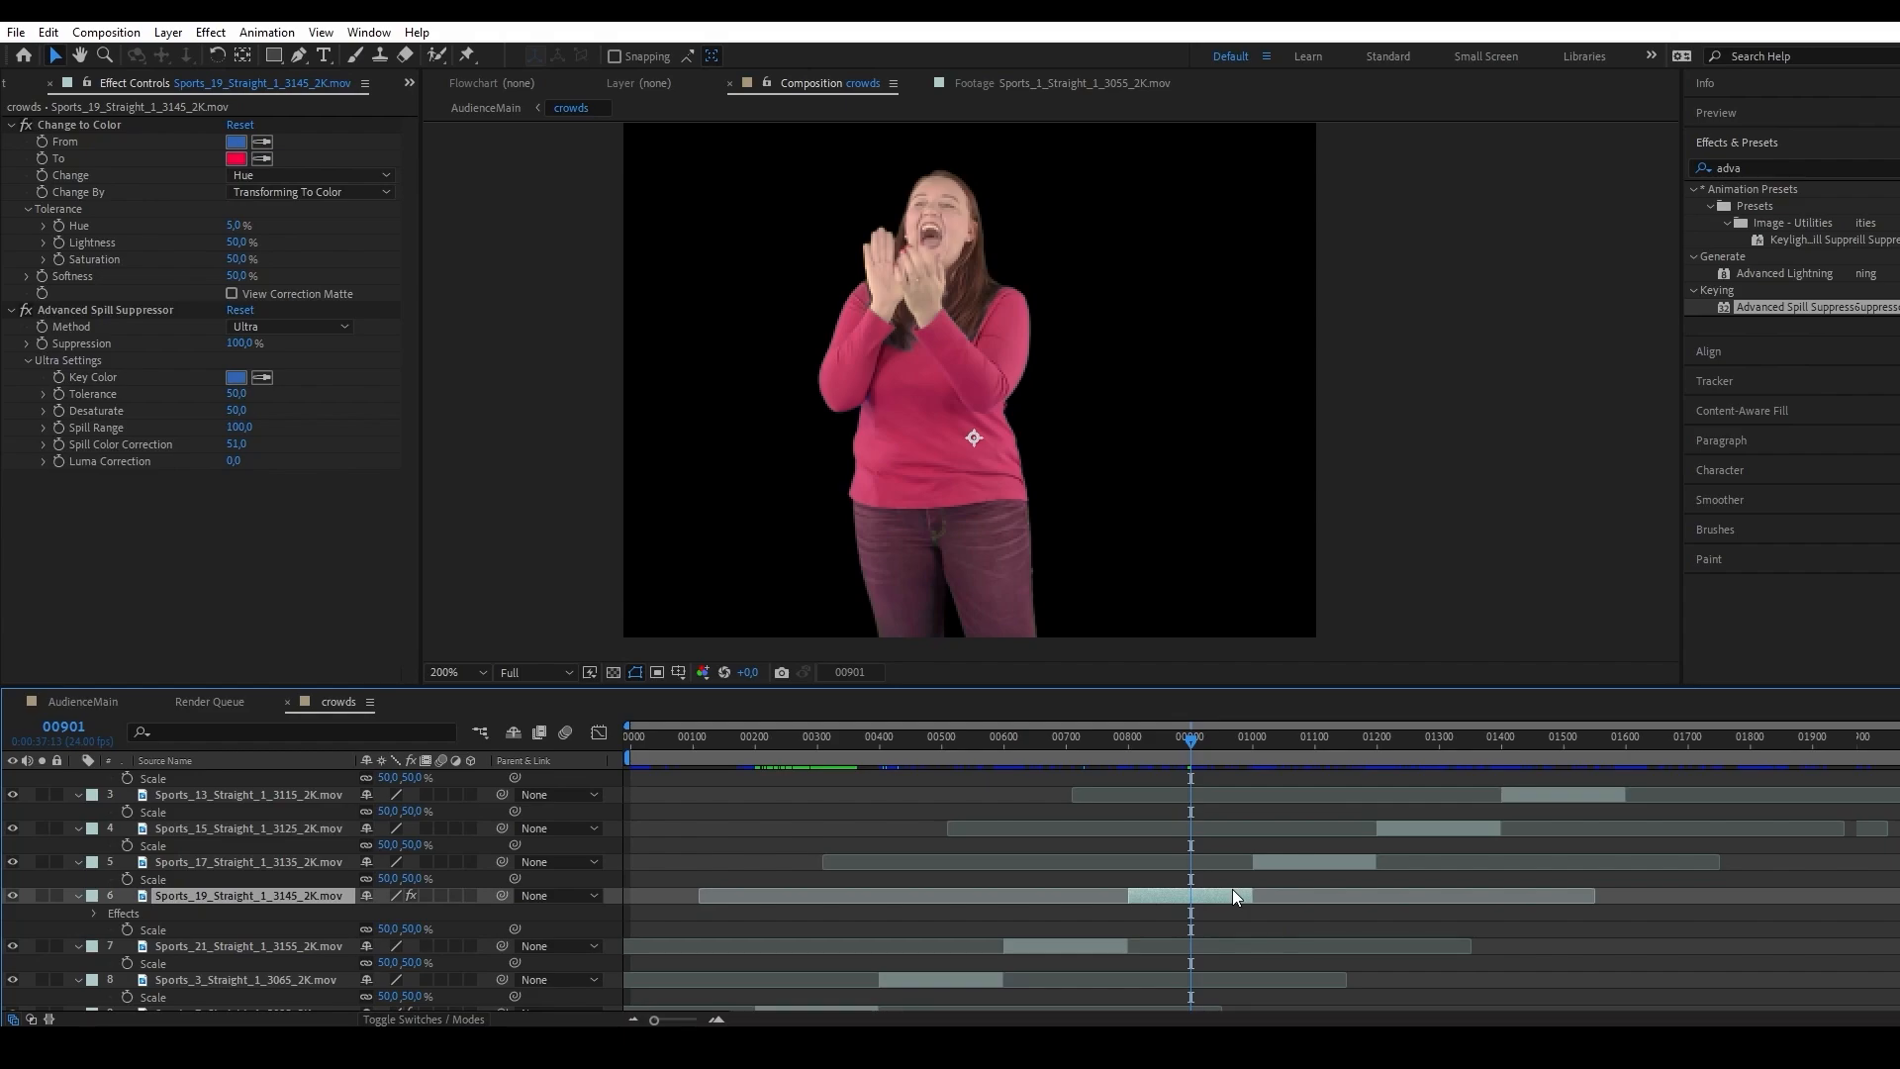
key("ctrl+d")
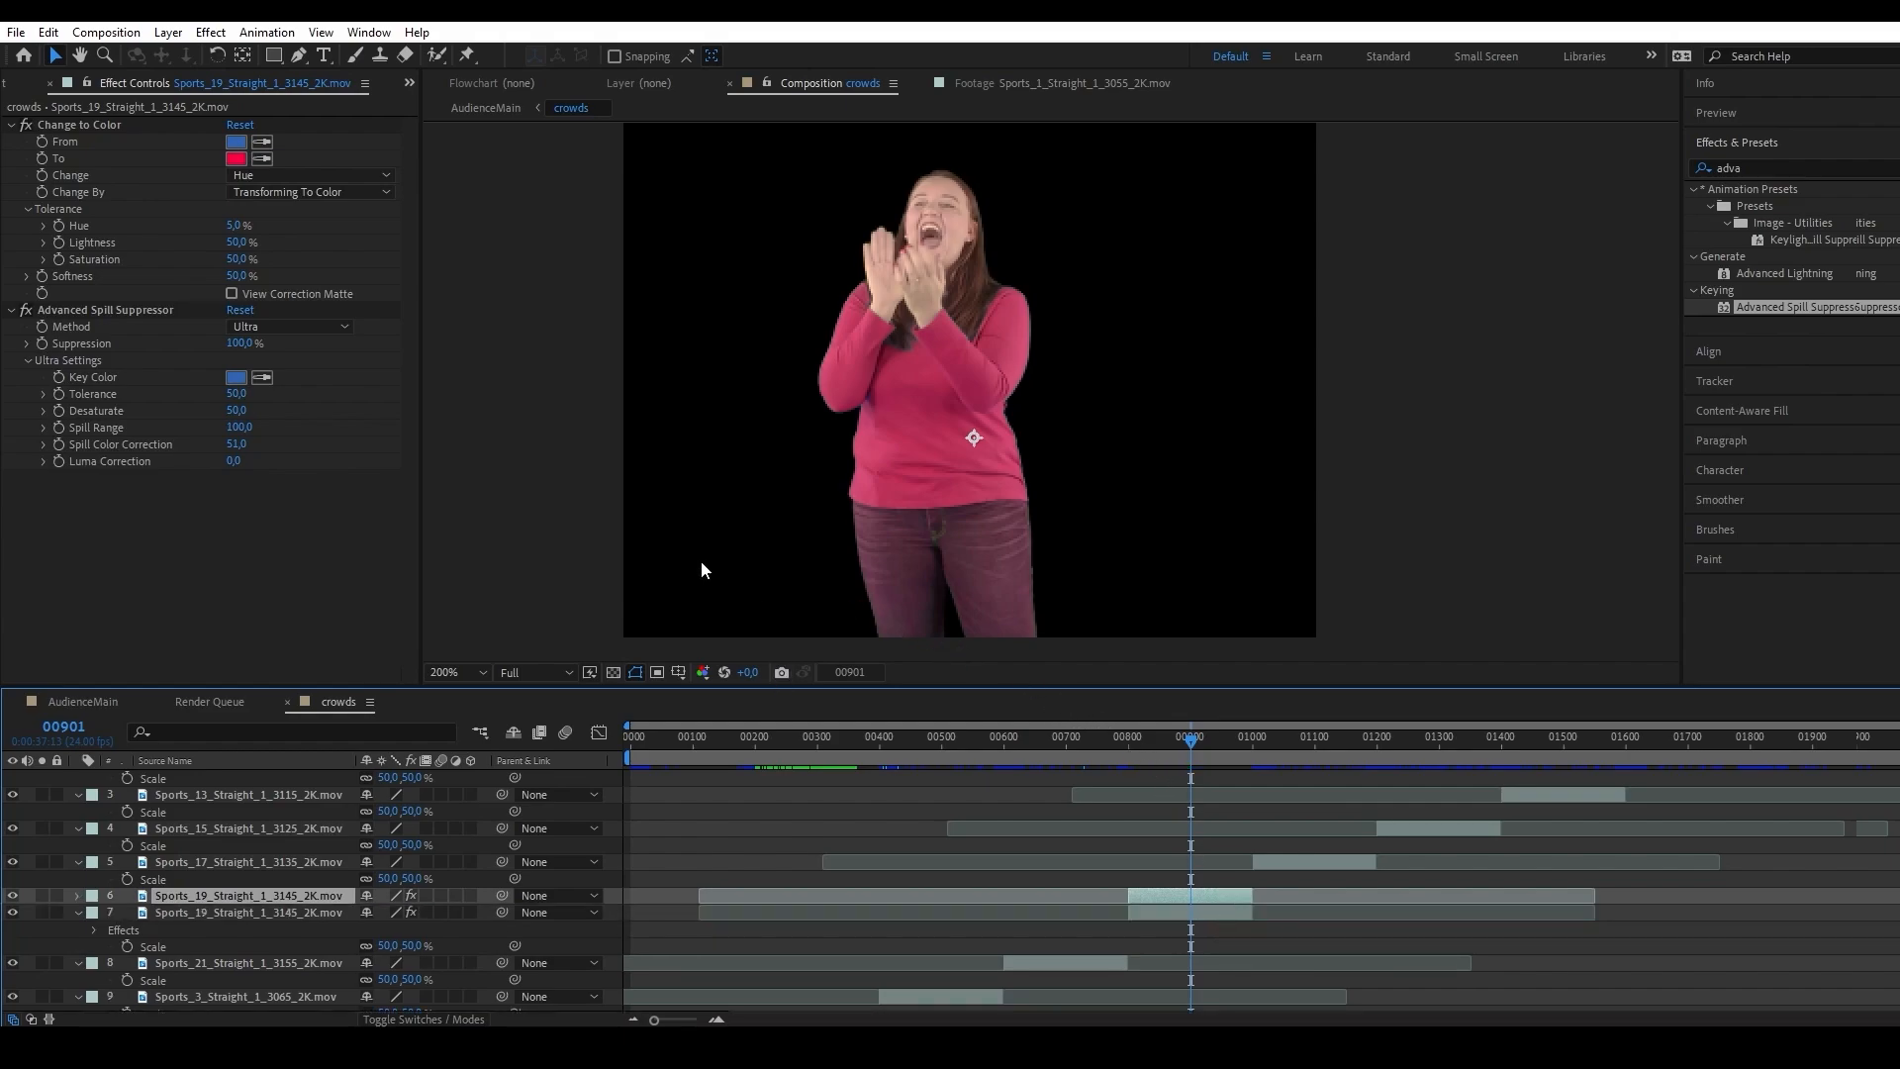
left_click(26, 311)
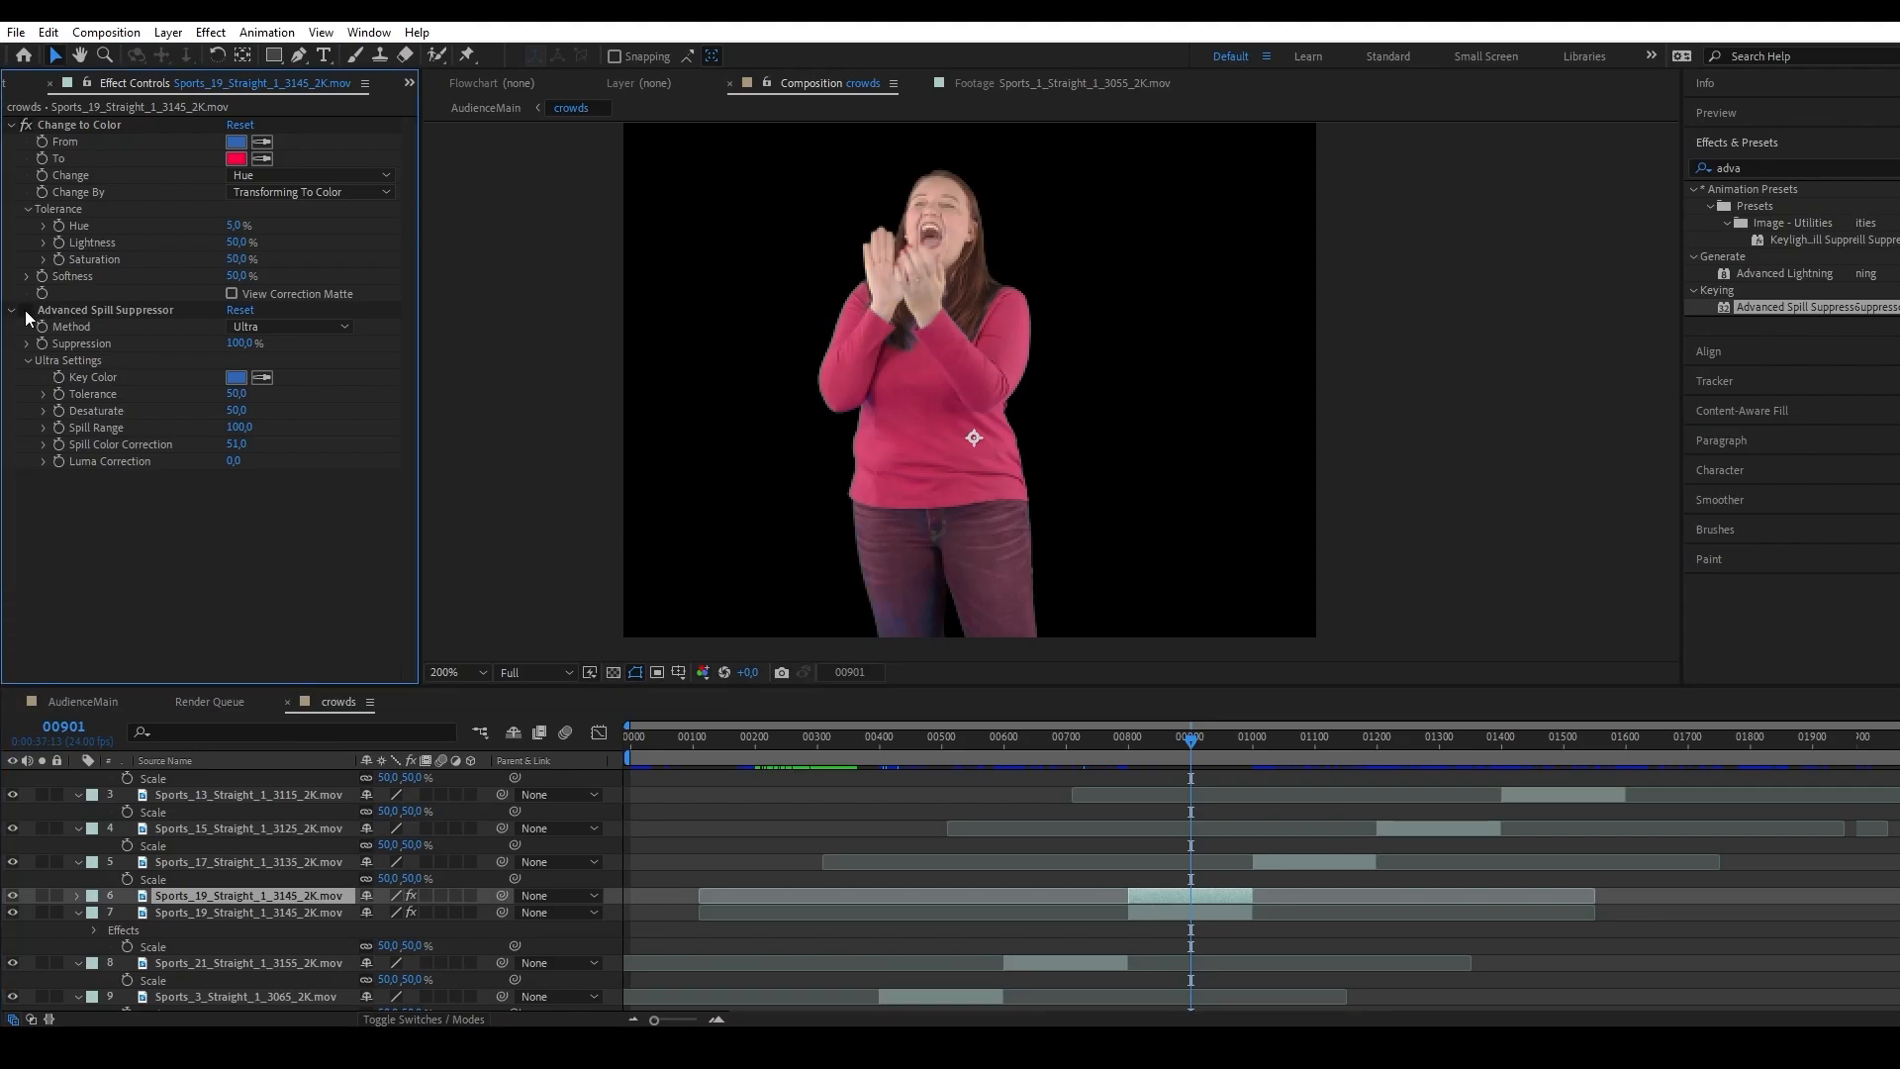
left_click(25, 125)
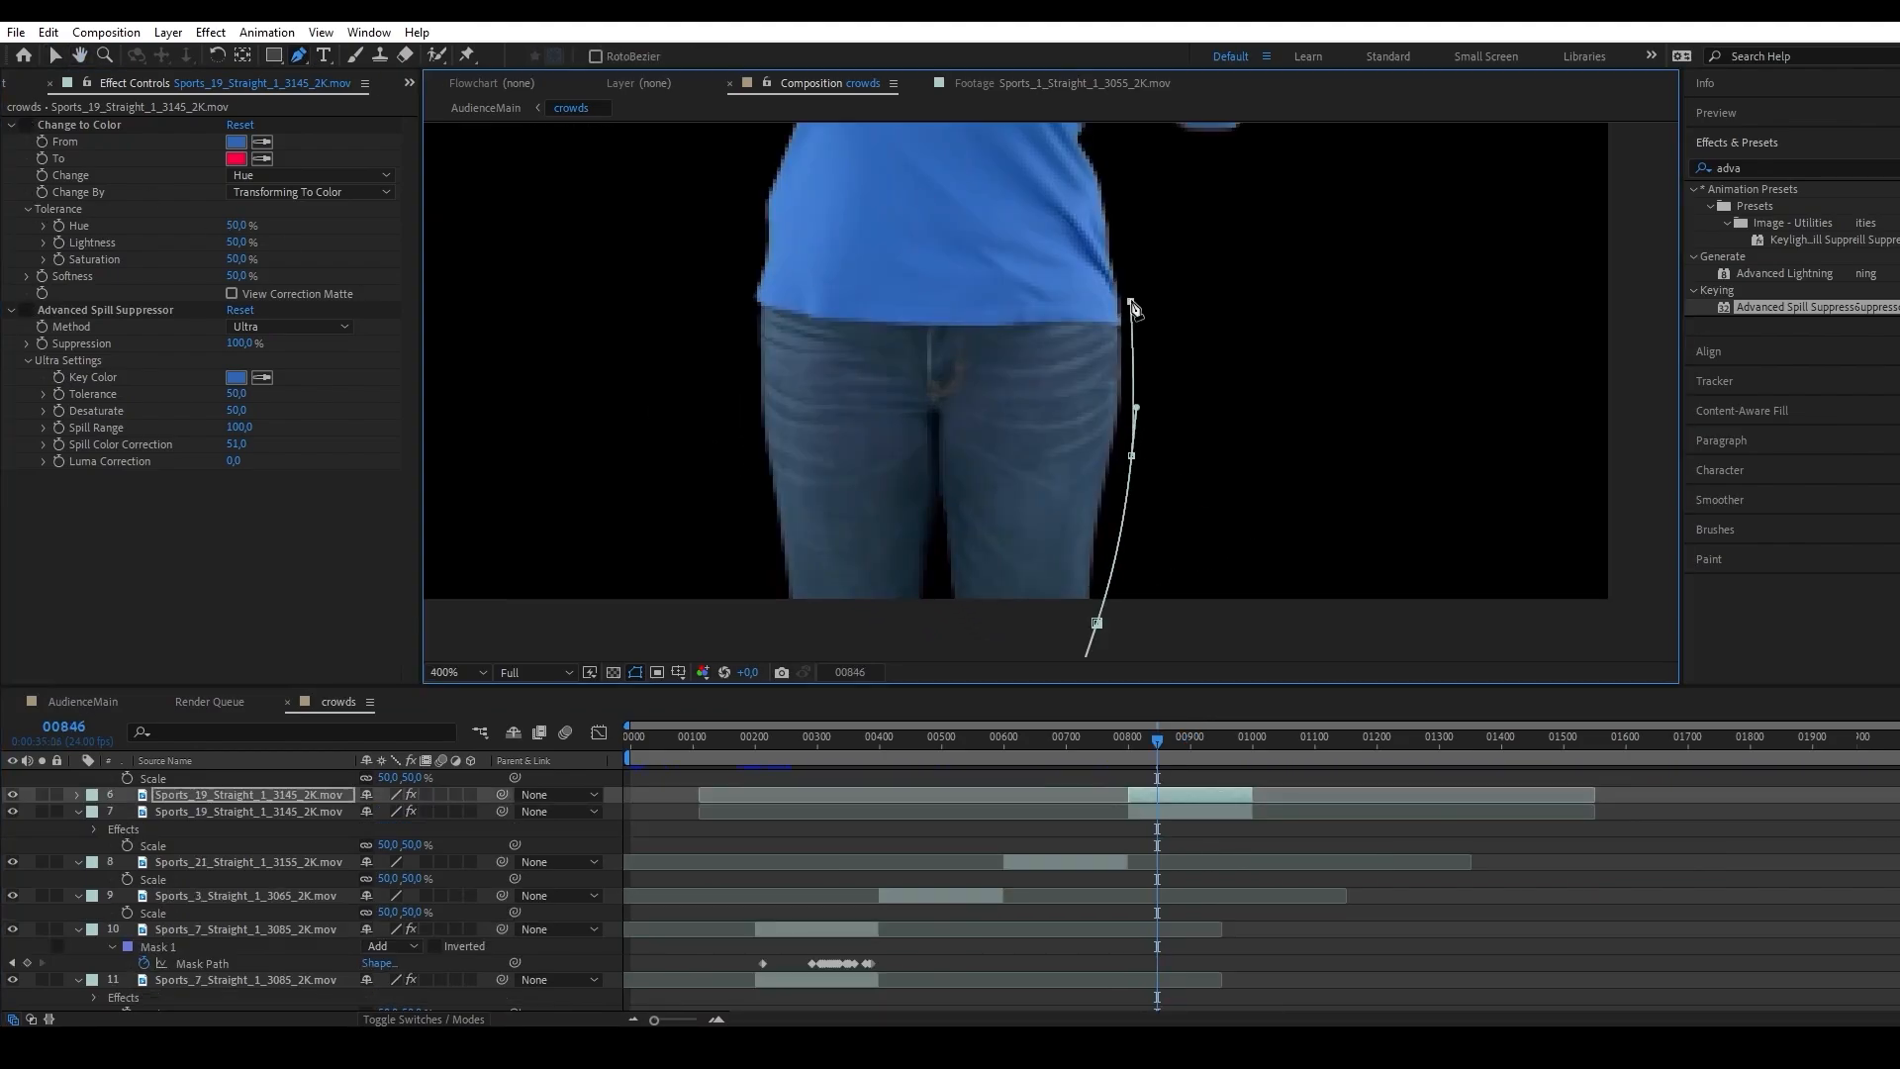
Draw a closed mask around the woman's jeans and lower shirt hem at frame 846, with its outer points well outside her body.
left_click(997, 264)
left_click(801, 269)
left_click(644, 259)
left_click(617, 631)
left_click(1097, 622)
left_click_drag(1131, 455, 1386, 447)
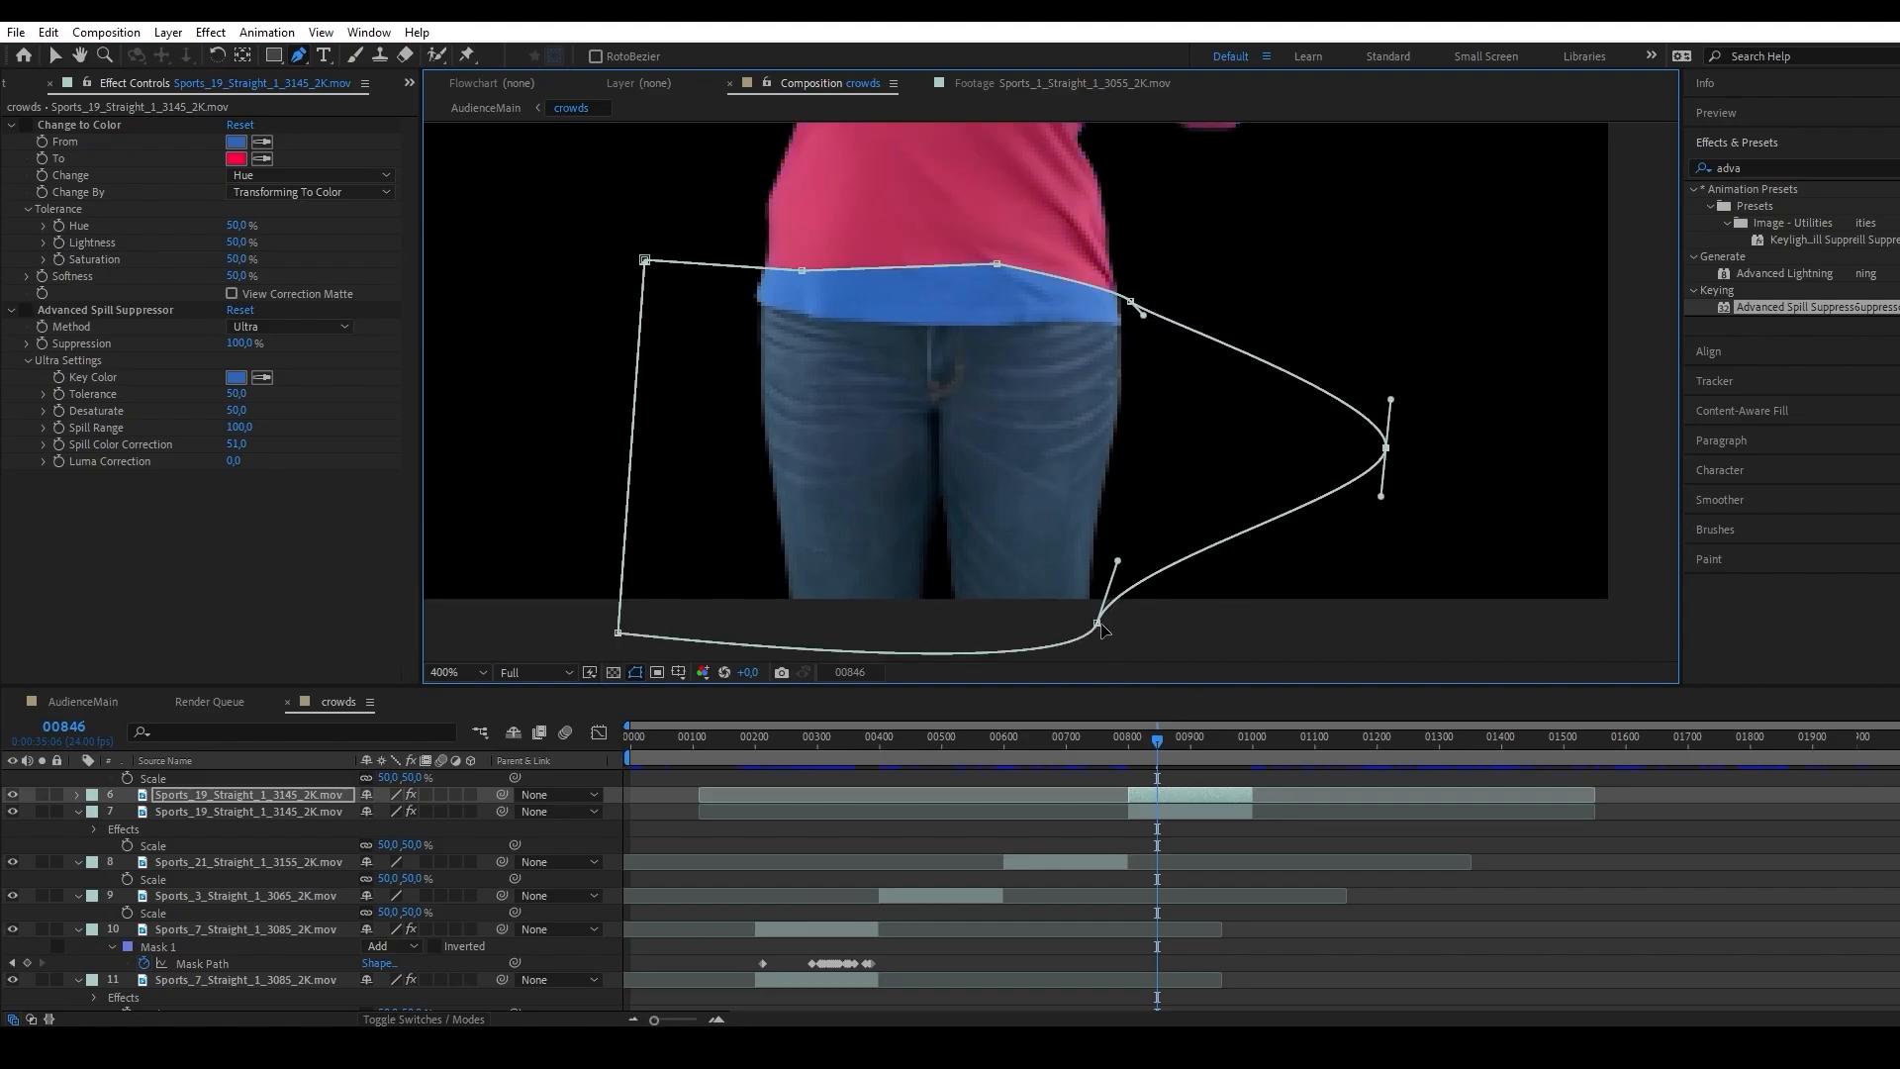
left_click_drag(1096, 622, 1300, 637)
Apply Color Key to the masked copy, key out the blue shirt hem with Color Tolerance 59, and inspect the waistline without the mask outline.
left_click(1756, 167)
type("color ke")
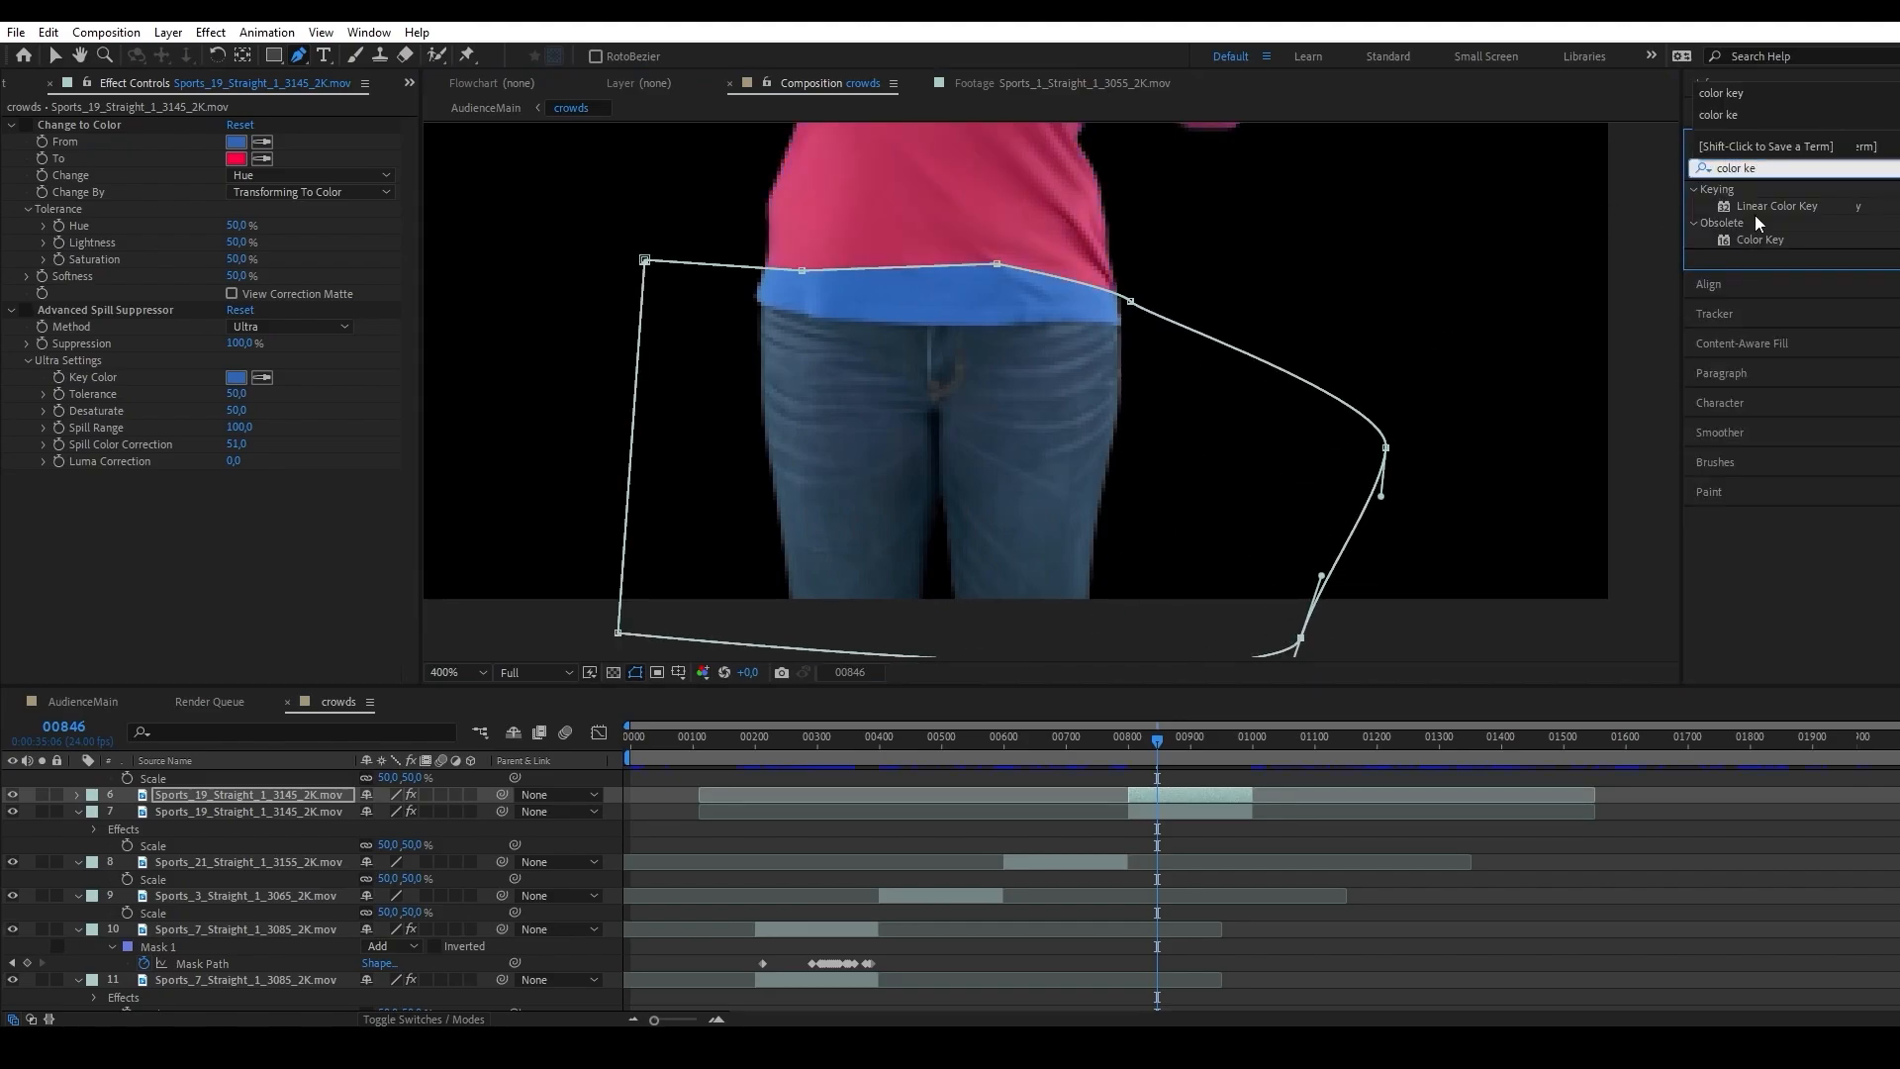
left_click_drag(1759, 239, 289, 513)
left_click(907, 294)
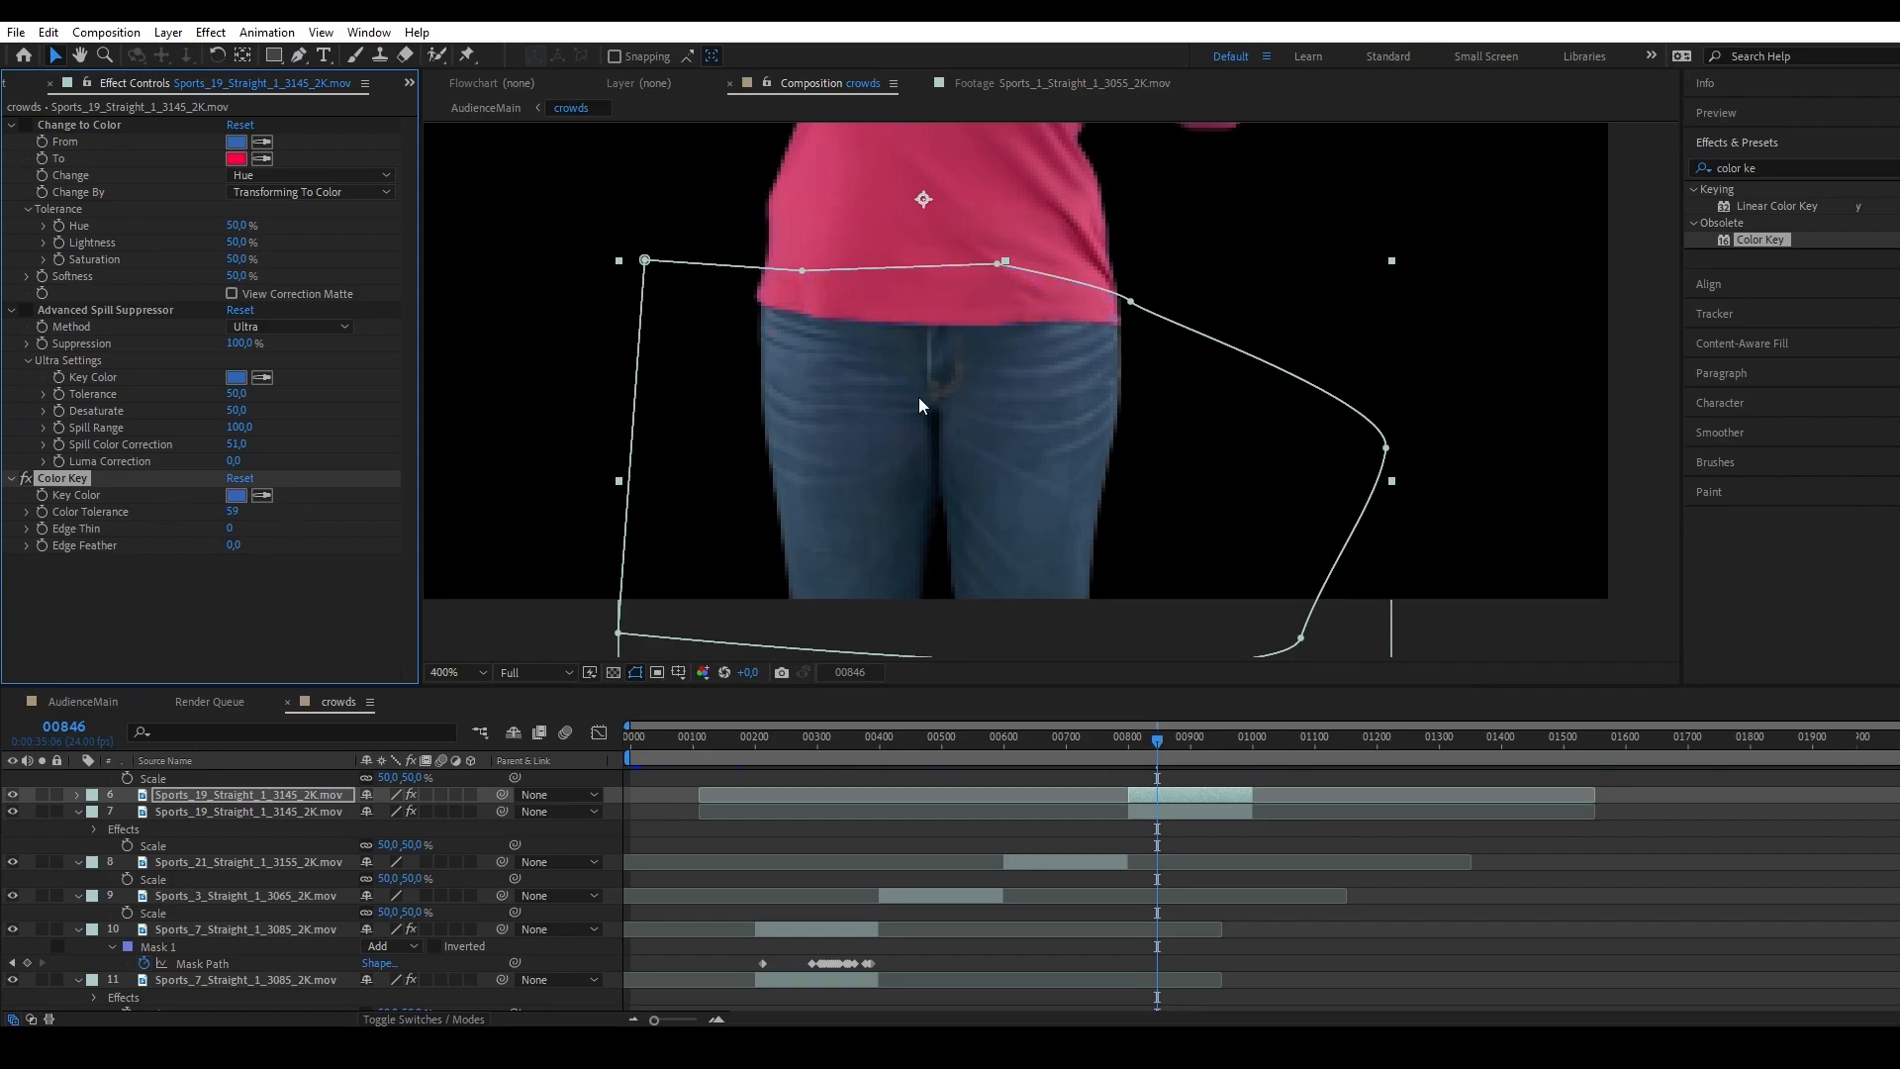
left_click(634, 672)
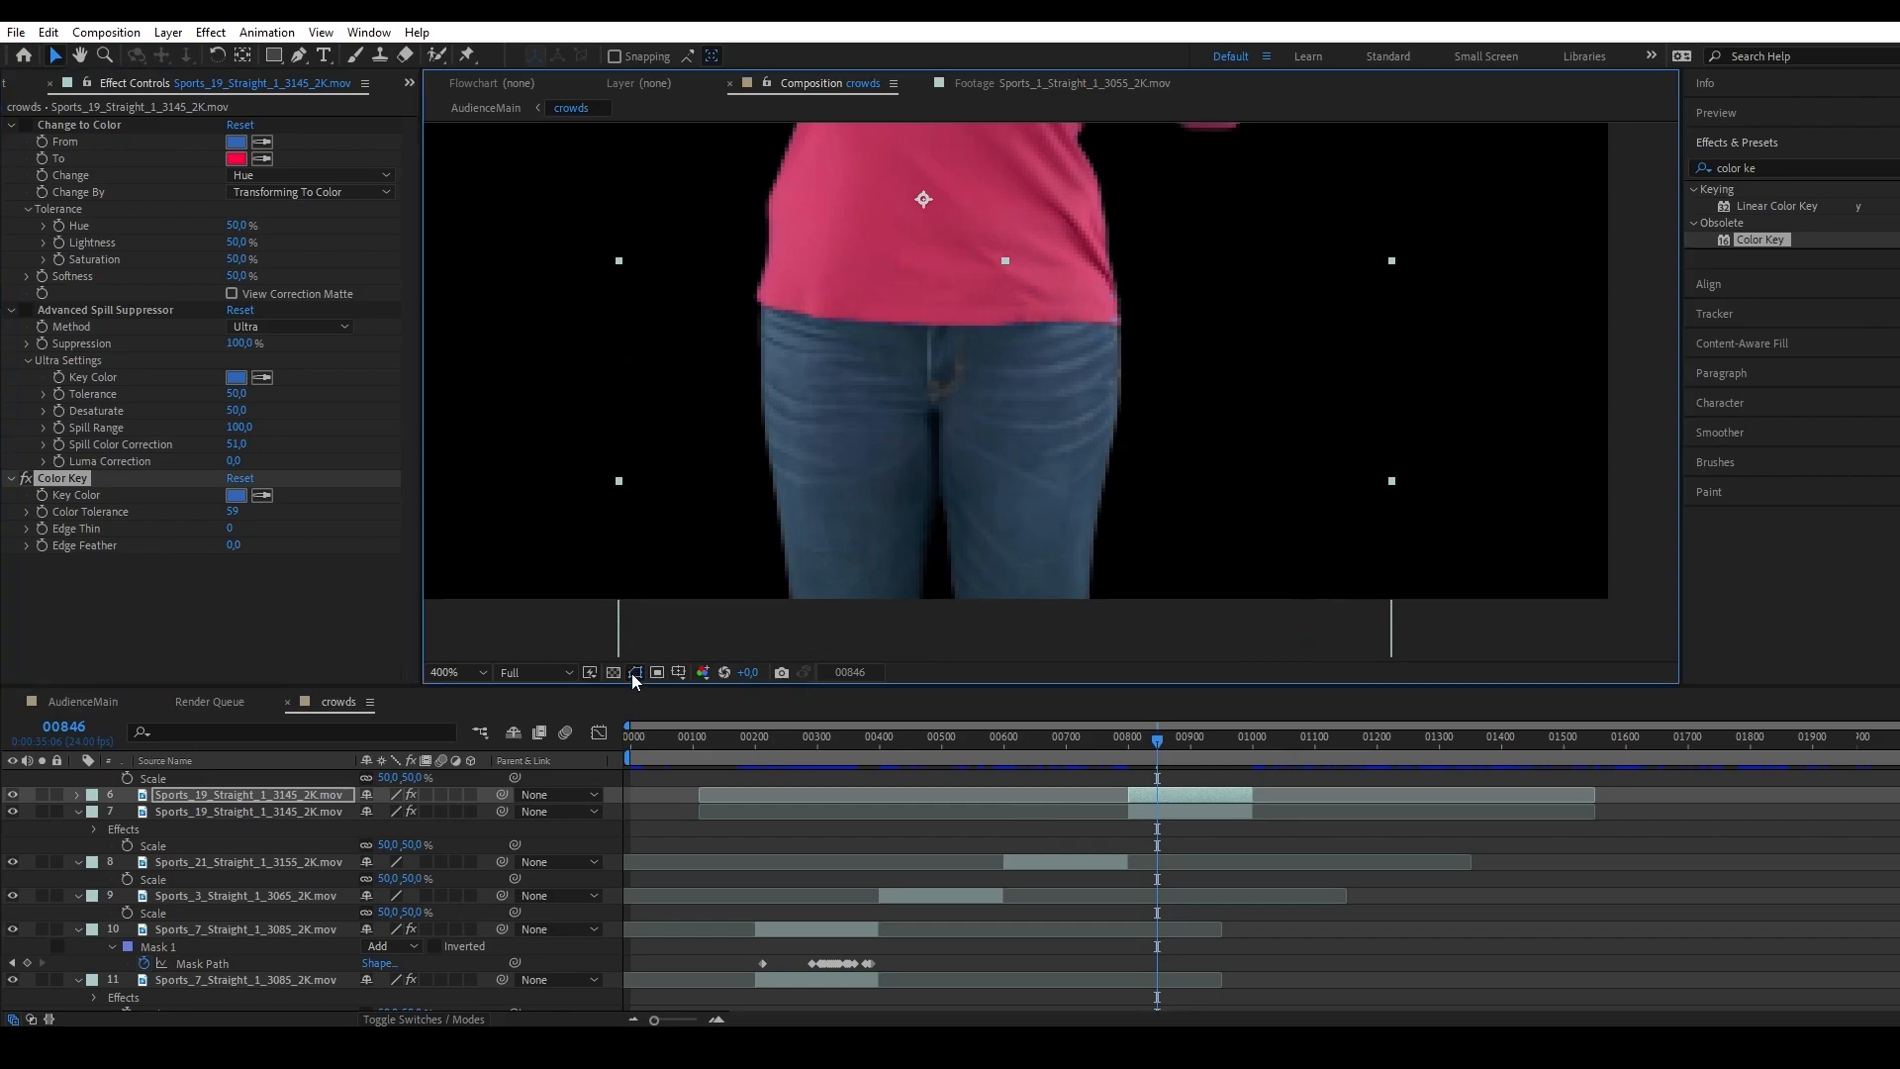
left_click(634, 672)
left_click_drag(862, 478, 868, 549)
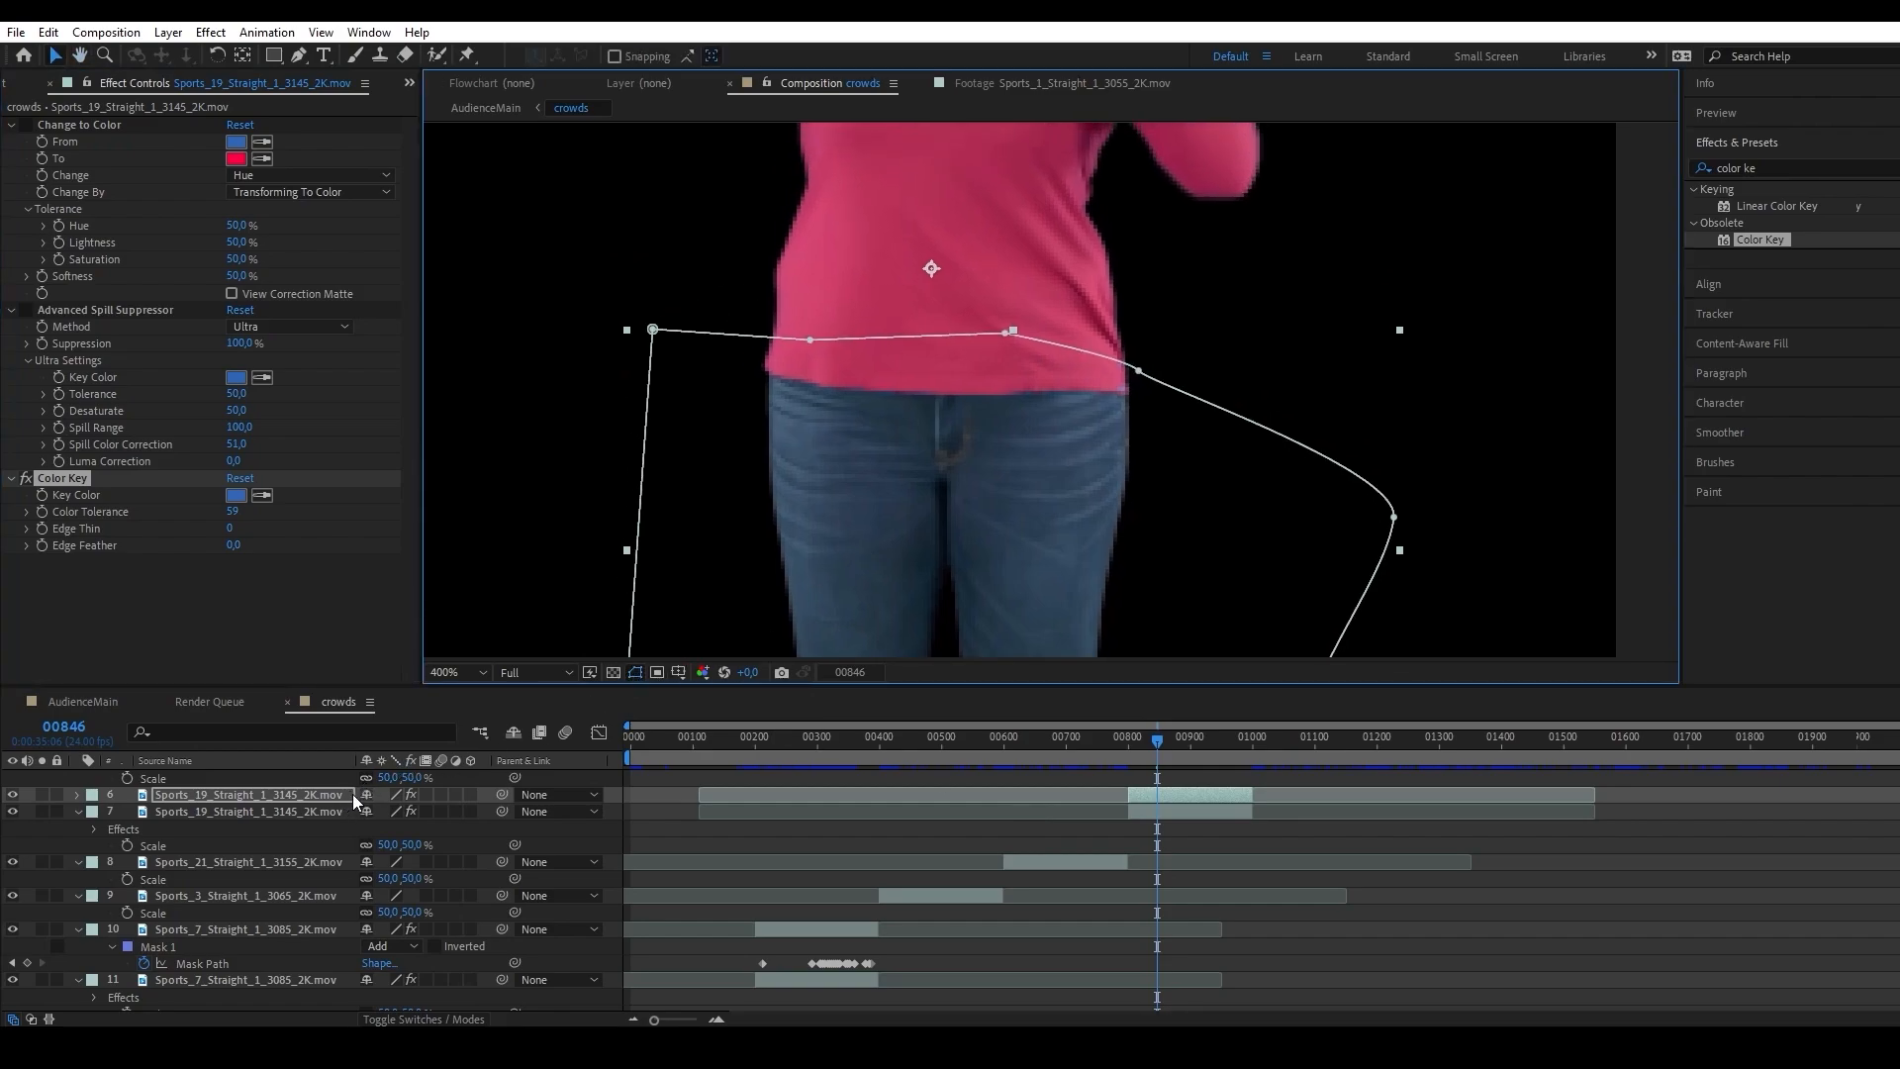
Set the jeans mask's feather to 12 pixels and Color Key's Edge Feather to 5.
key("f")
left_click(401, 830)
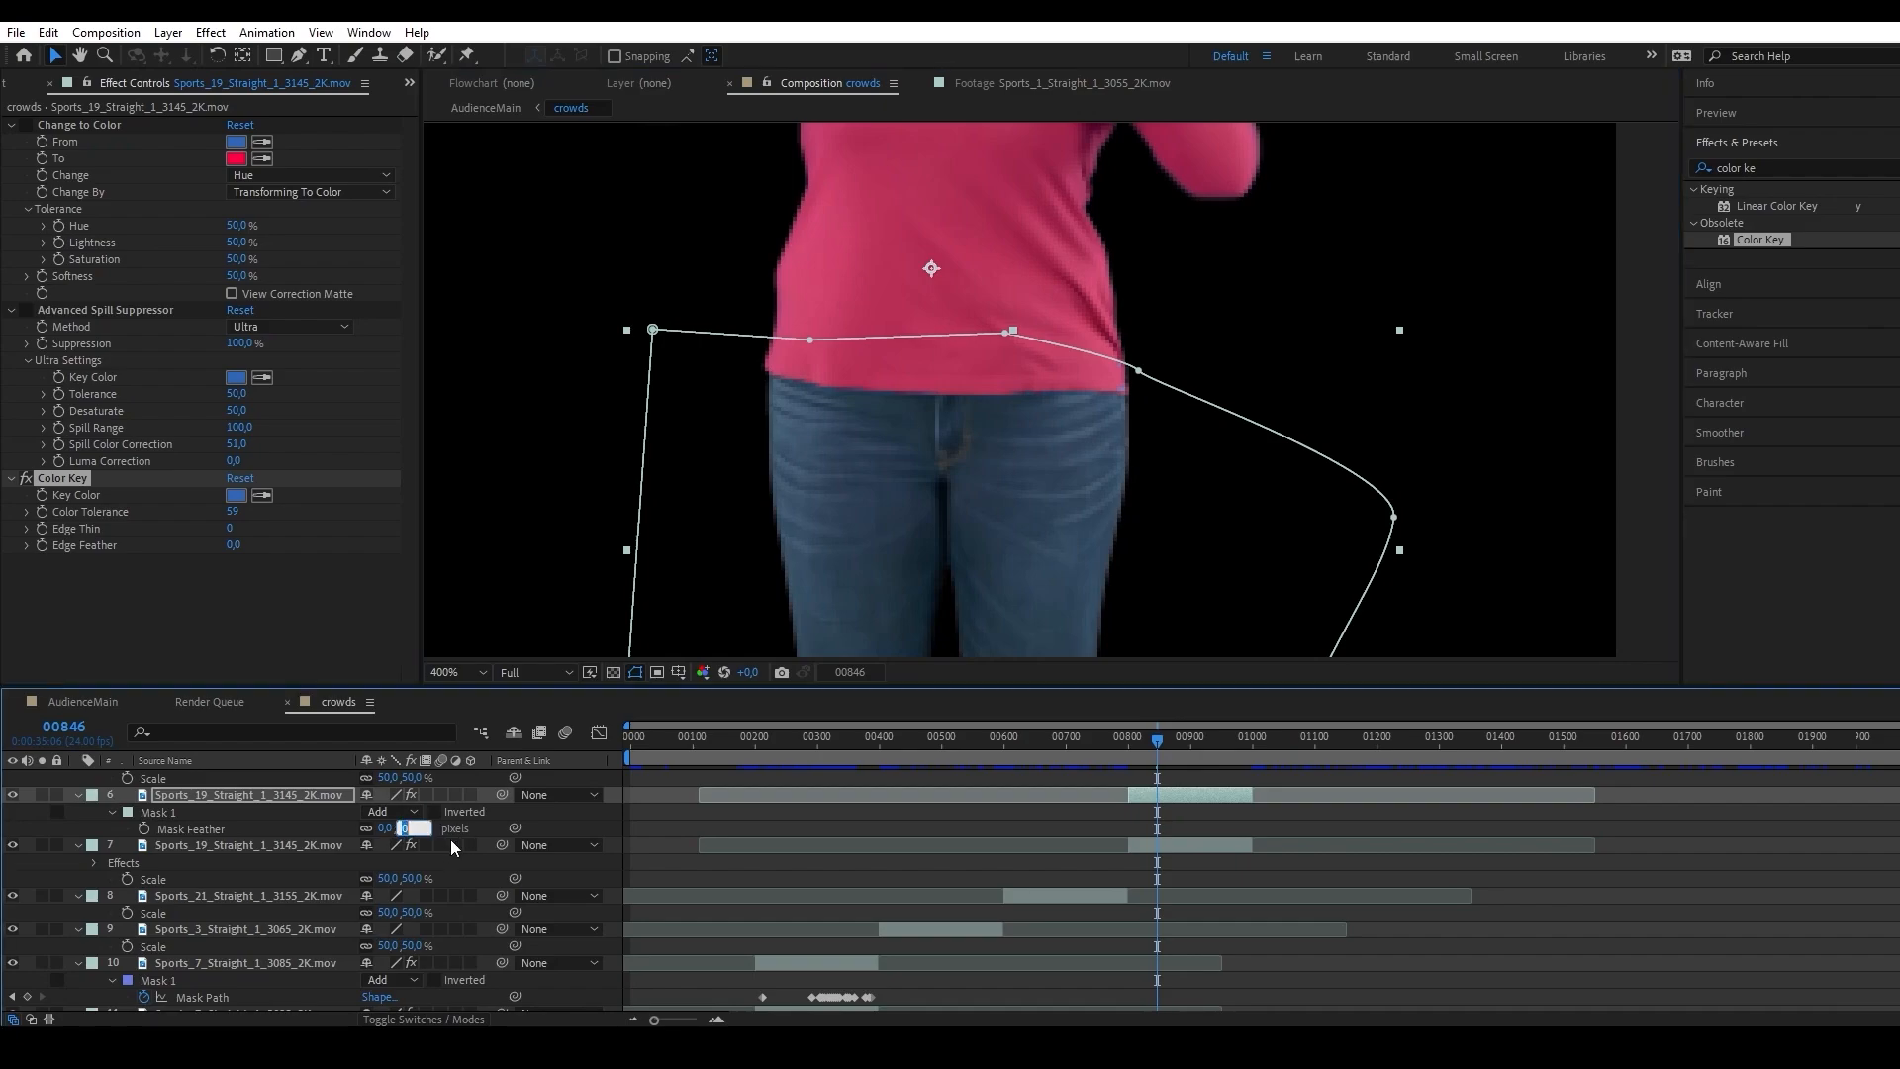
type("12")
left_click(554, 827)
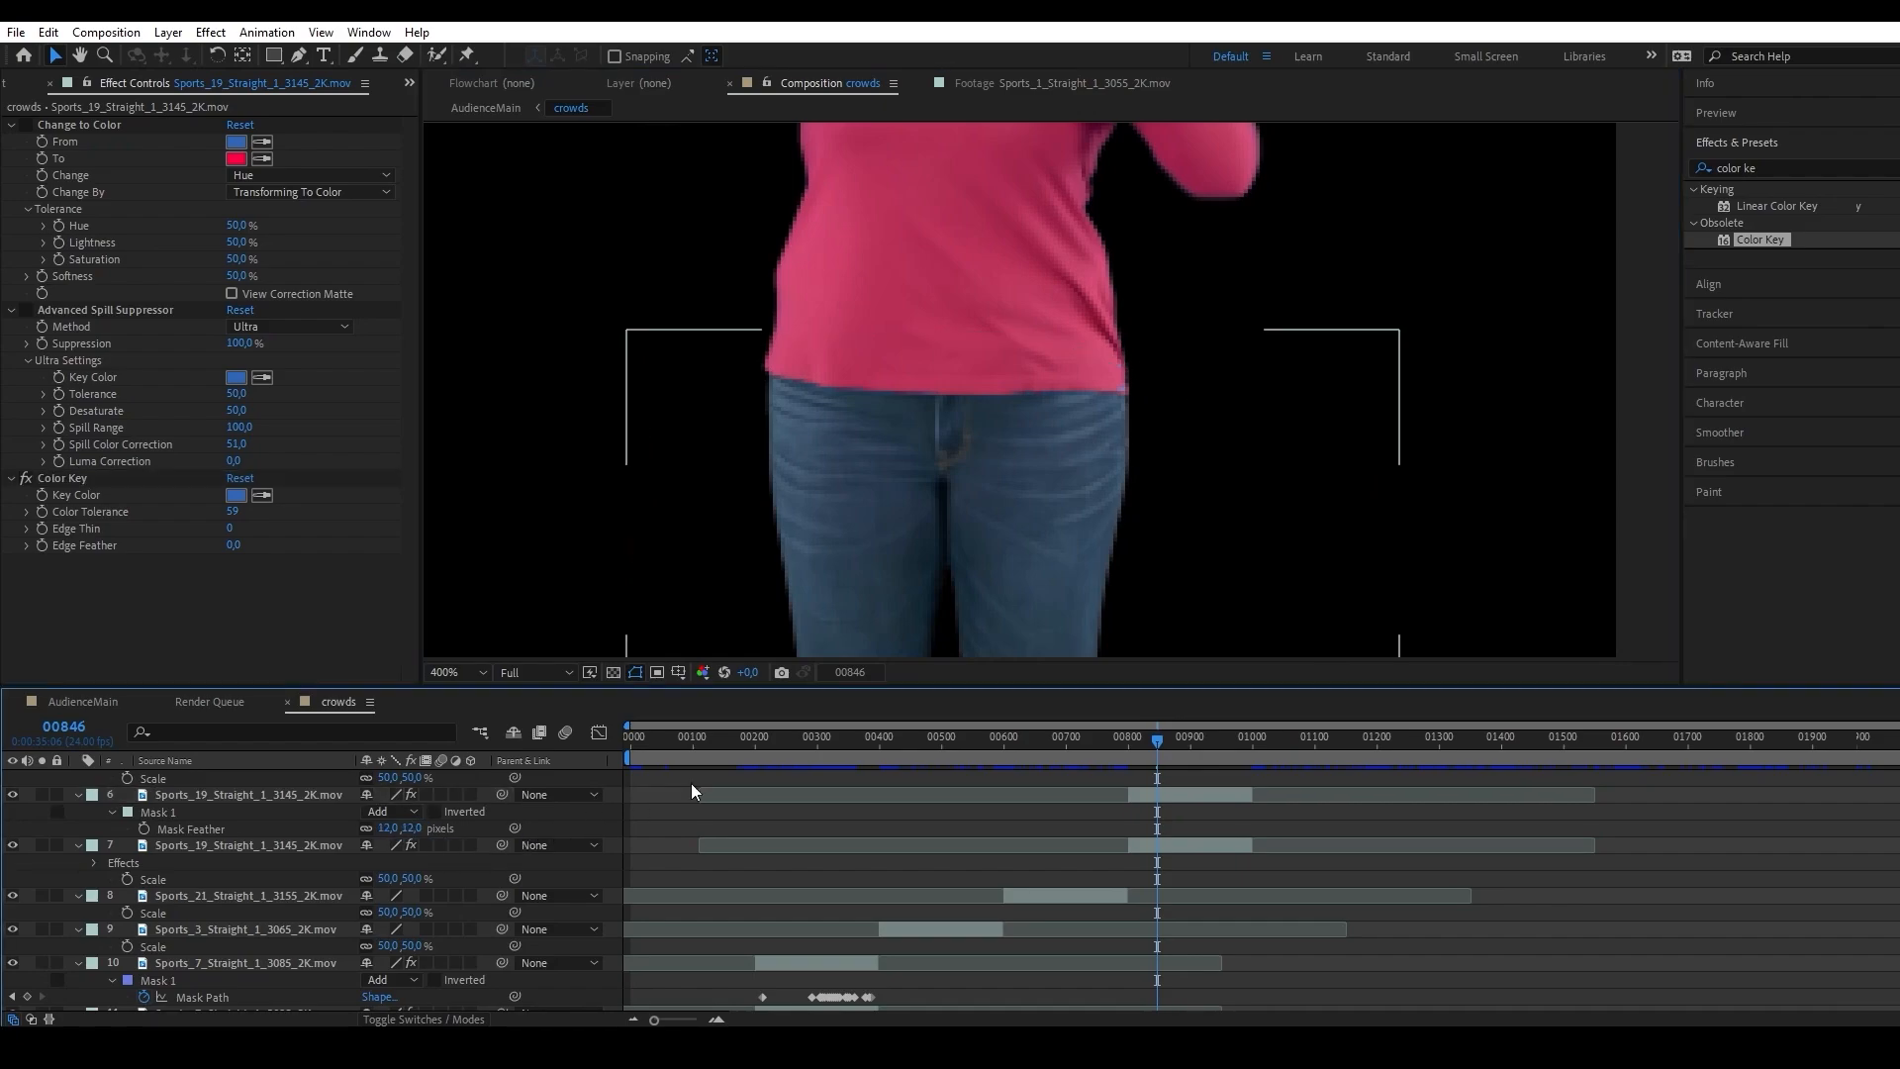
left_click(236, 544)
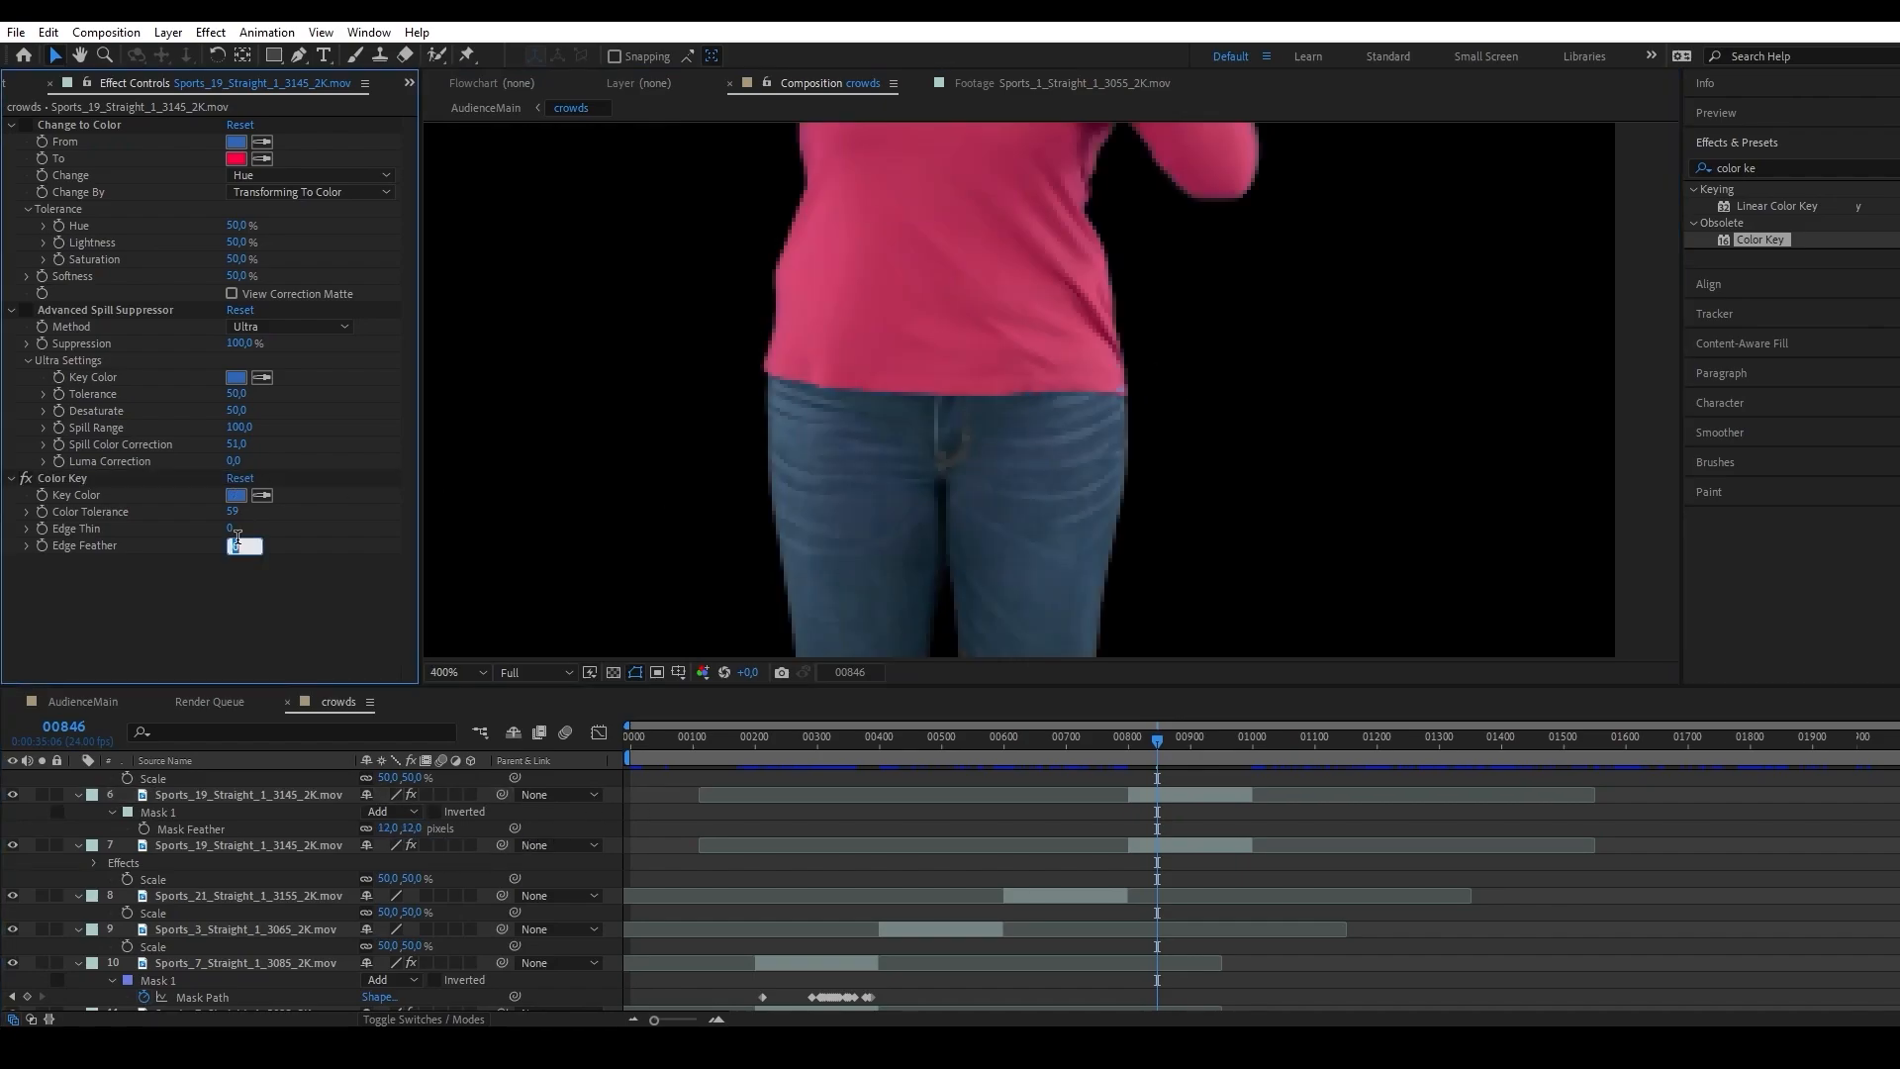
type("5")
left_click(261, 600)
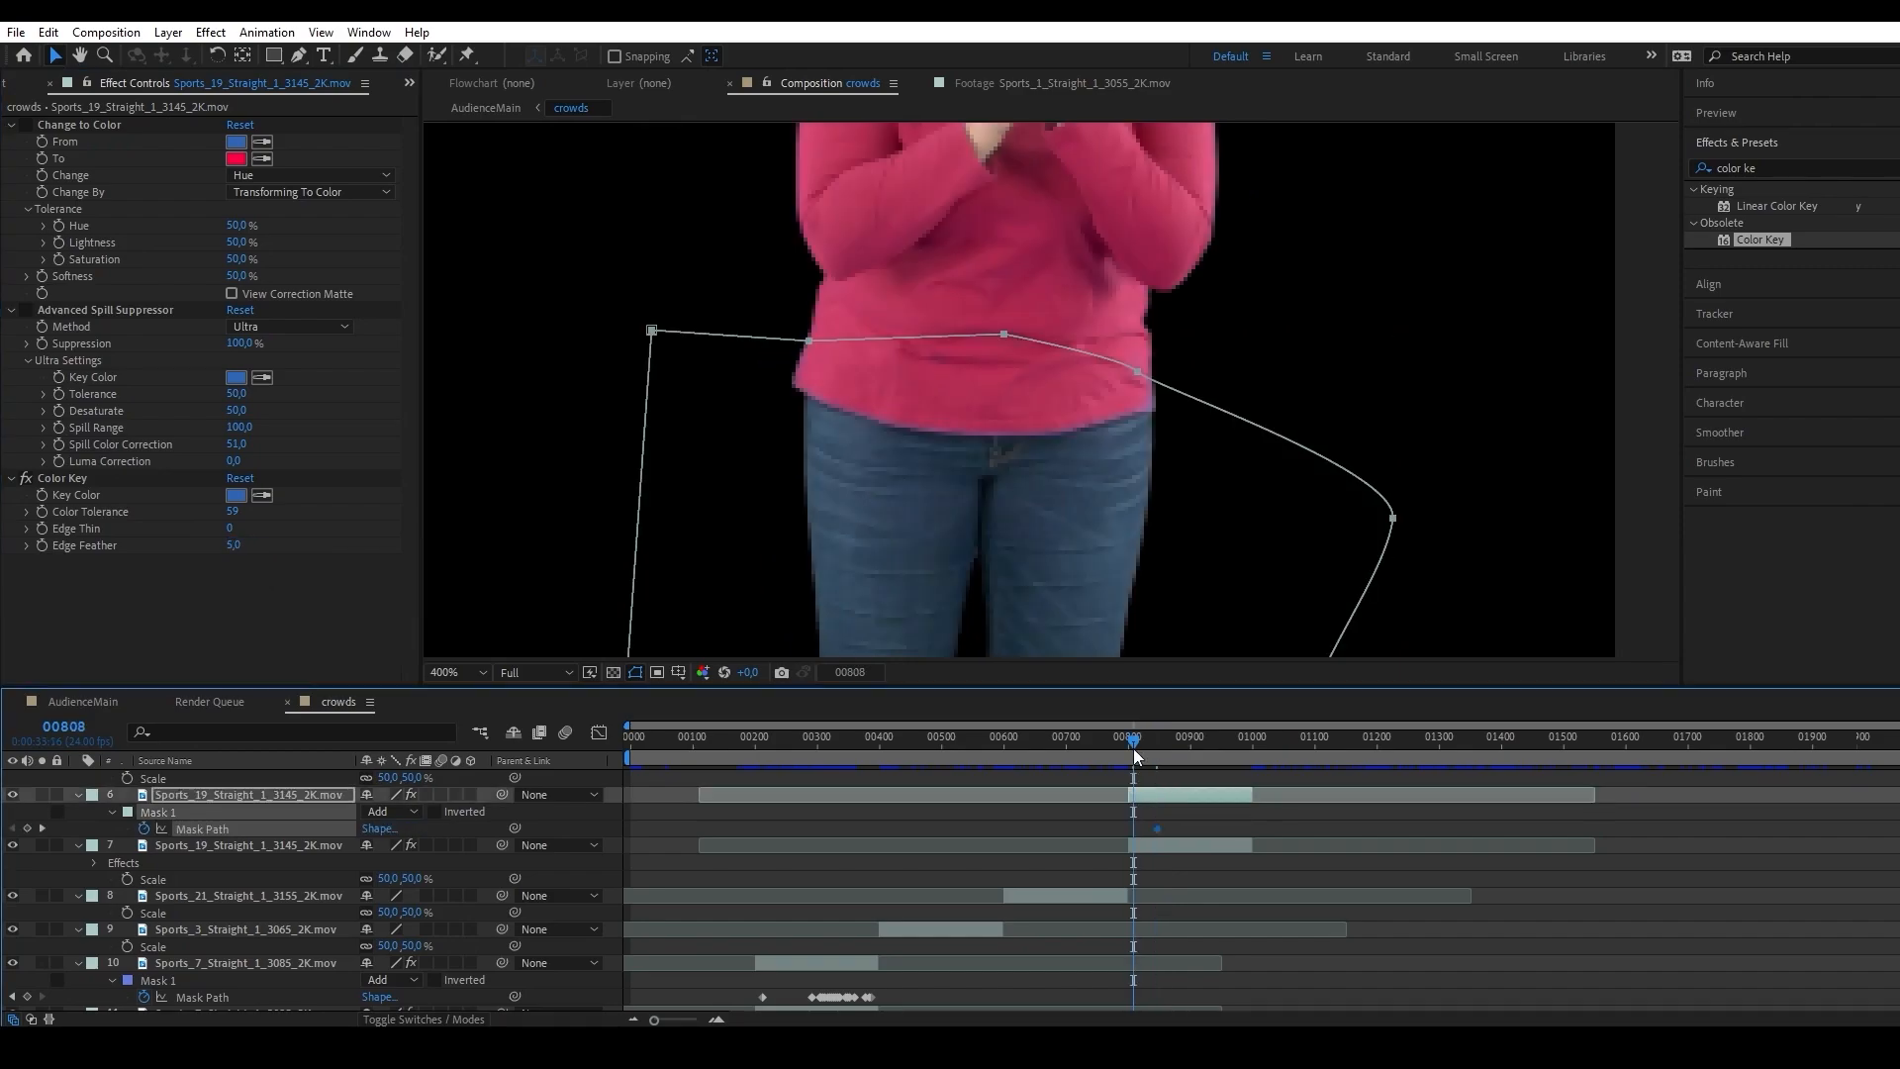
Reshape the keyframed jeans mask at frame 937 to follow the woman's hip and shirt hem, and scrub back to check it.
left_click_drag(1132, 749, 1211, 750)
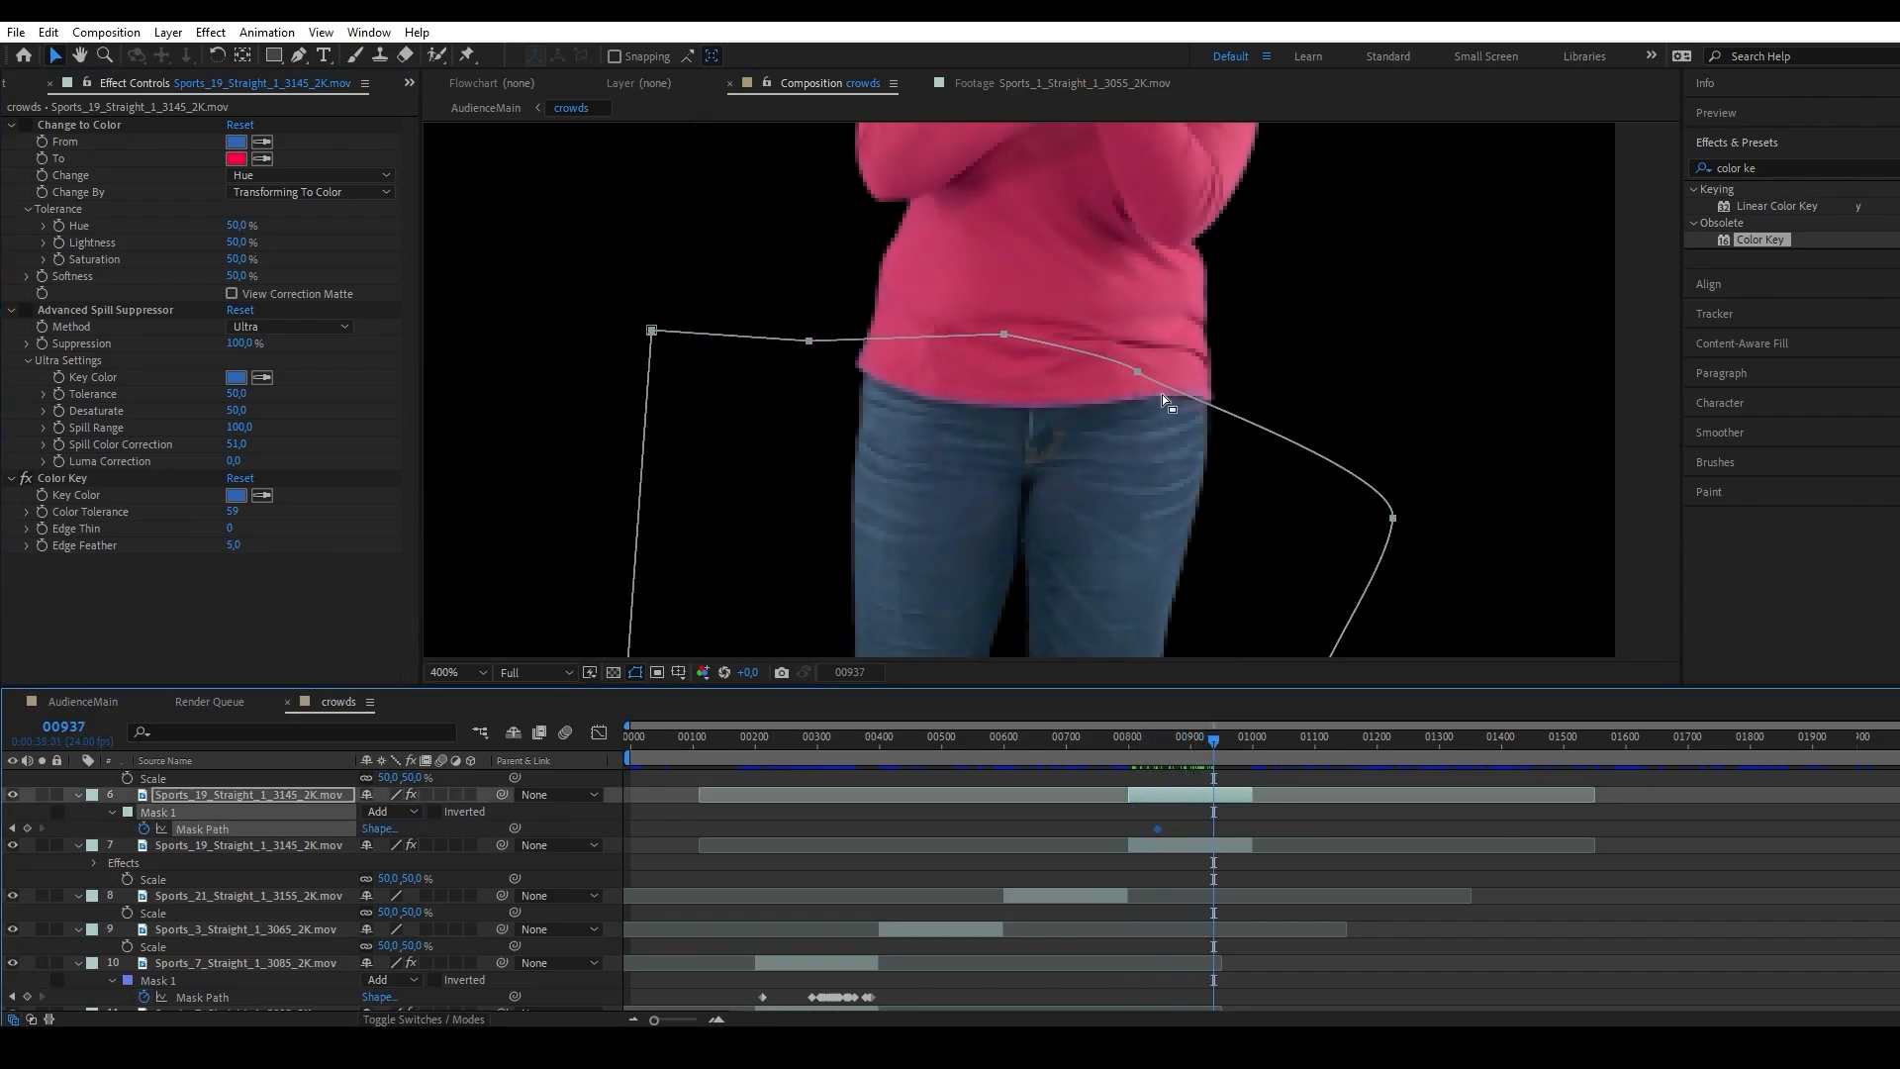
left_click_drag(1154, 397, 1198, 372)
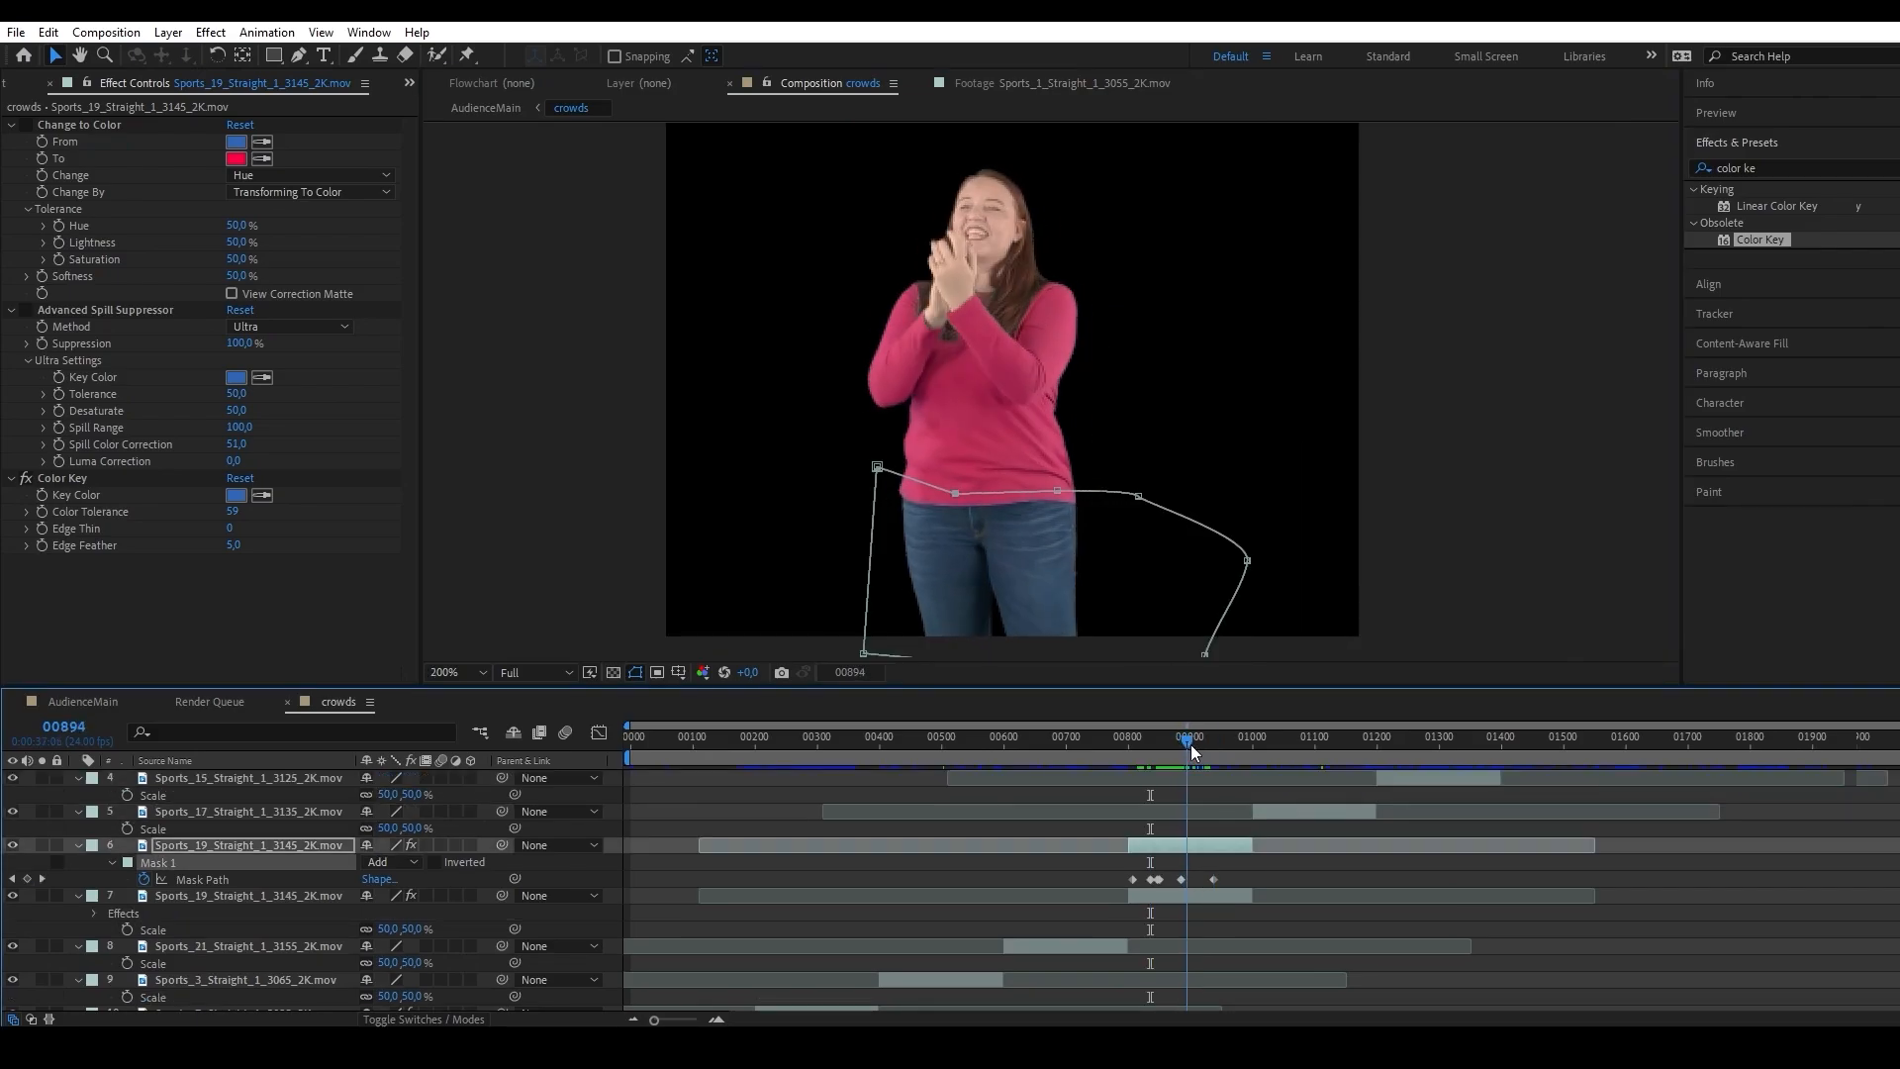
mouse_move(1190, 748)
left_mouse_down()
mouse_move(1149, 744)
mouse_move(1195, 744)
mouse_move(1144, 724)
mouse_move(1183, 732)
mouse_move(1165, 728)
left_mouse_up()
left_click(1421, 595)
left_click(1421, 596)
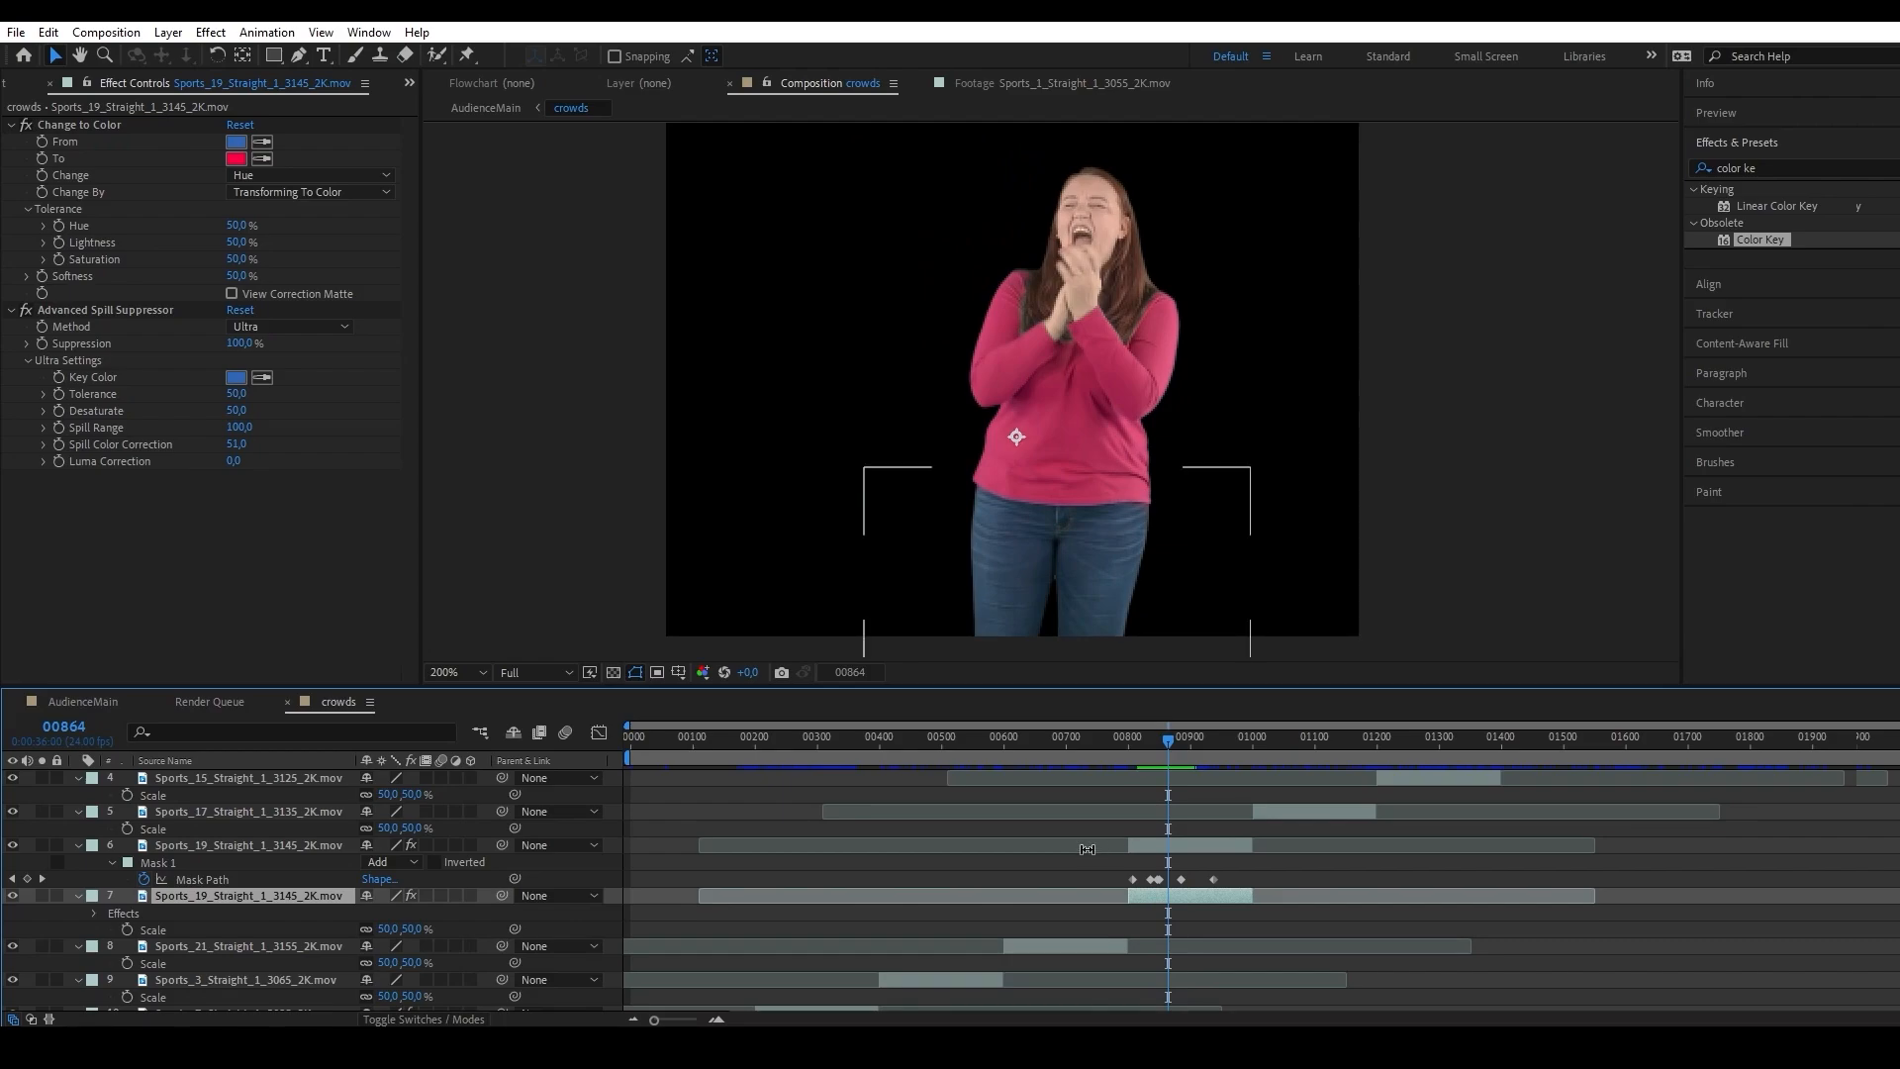
scroll(1108, 829, "down", 1)
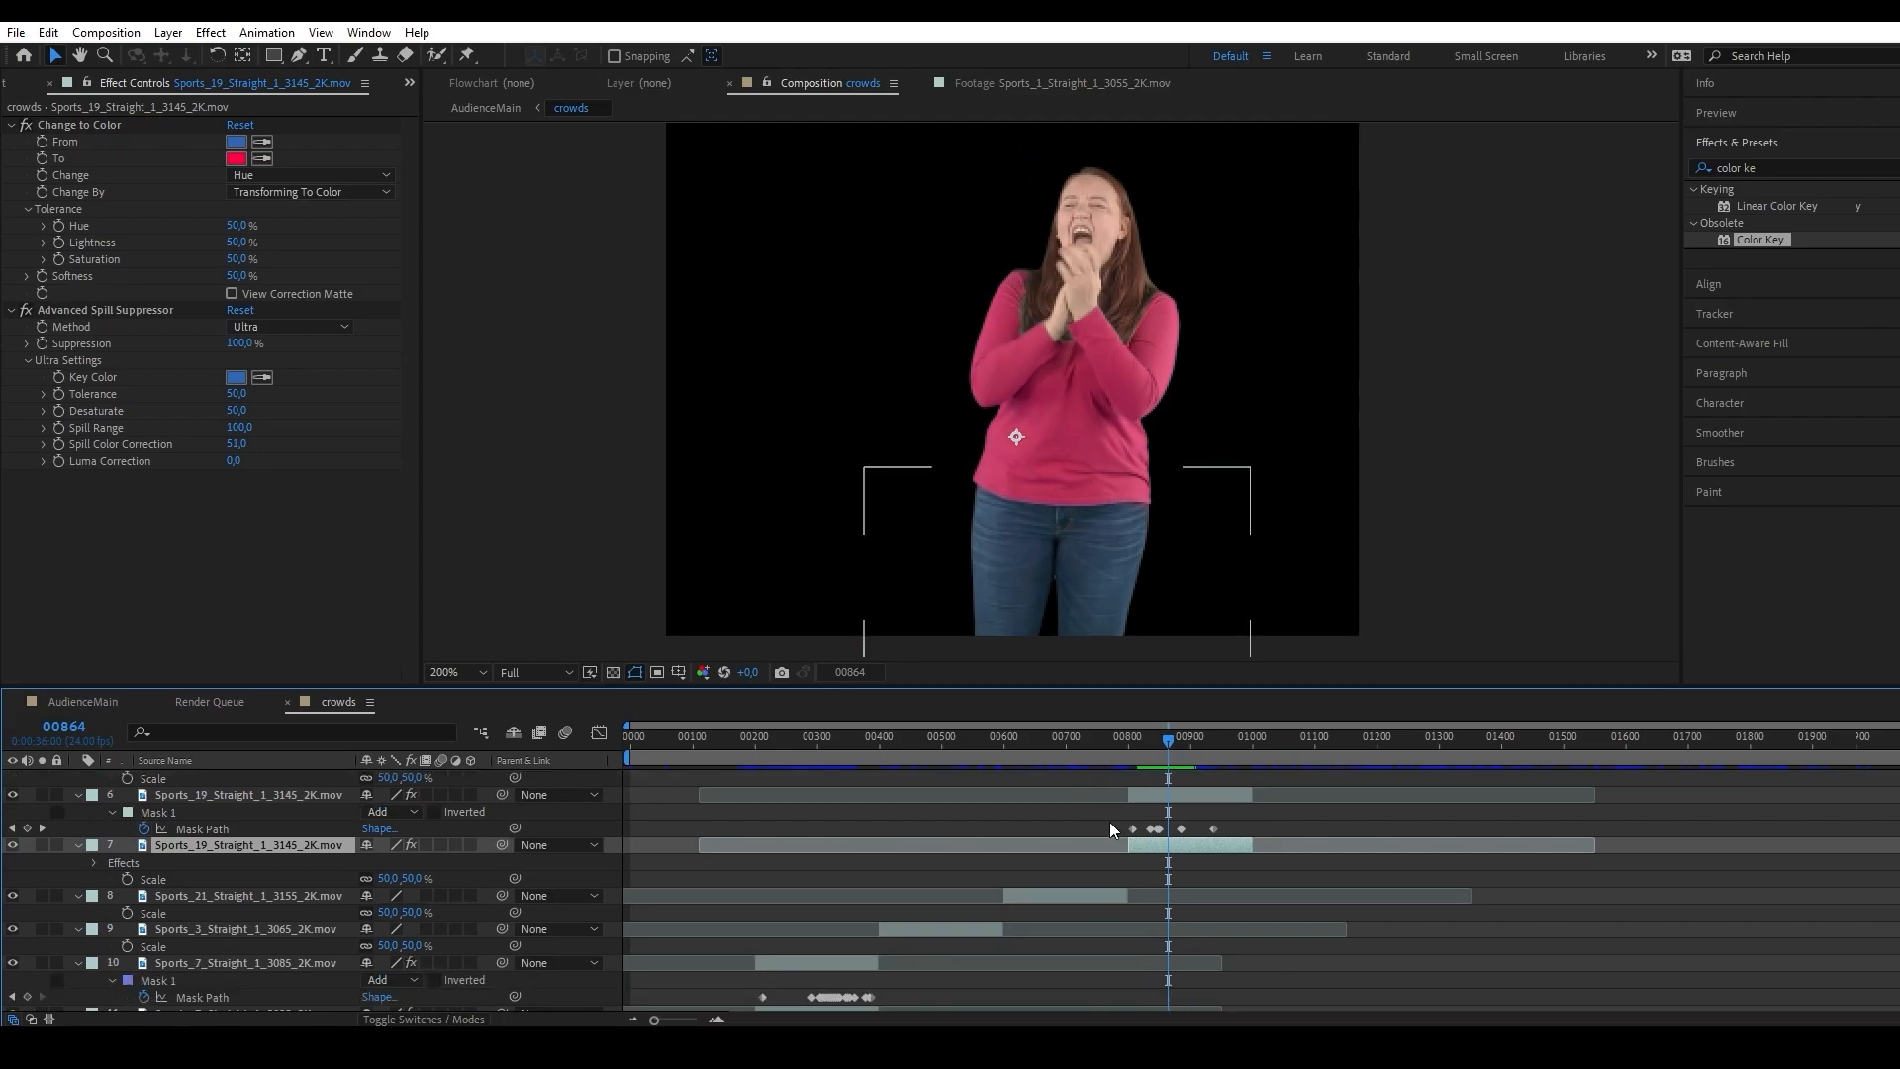
Scrub through the timeline to check the recolored crowd clips in motion.
left_click_drag(1036, 738, 813, 720)
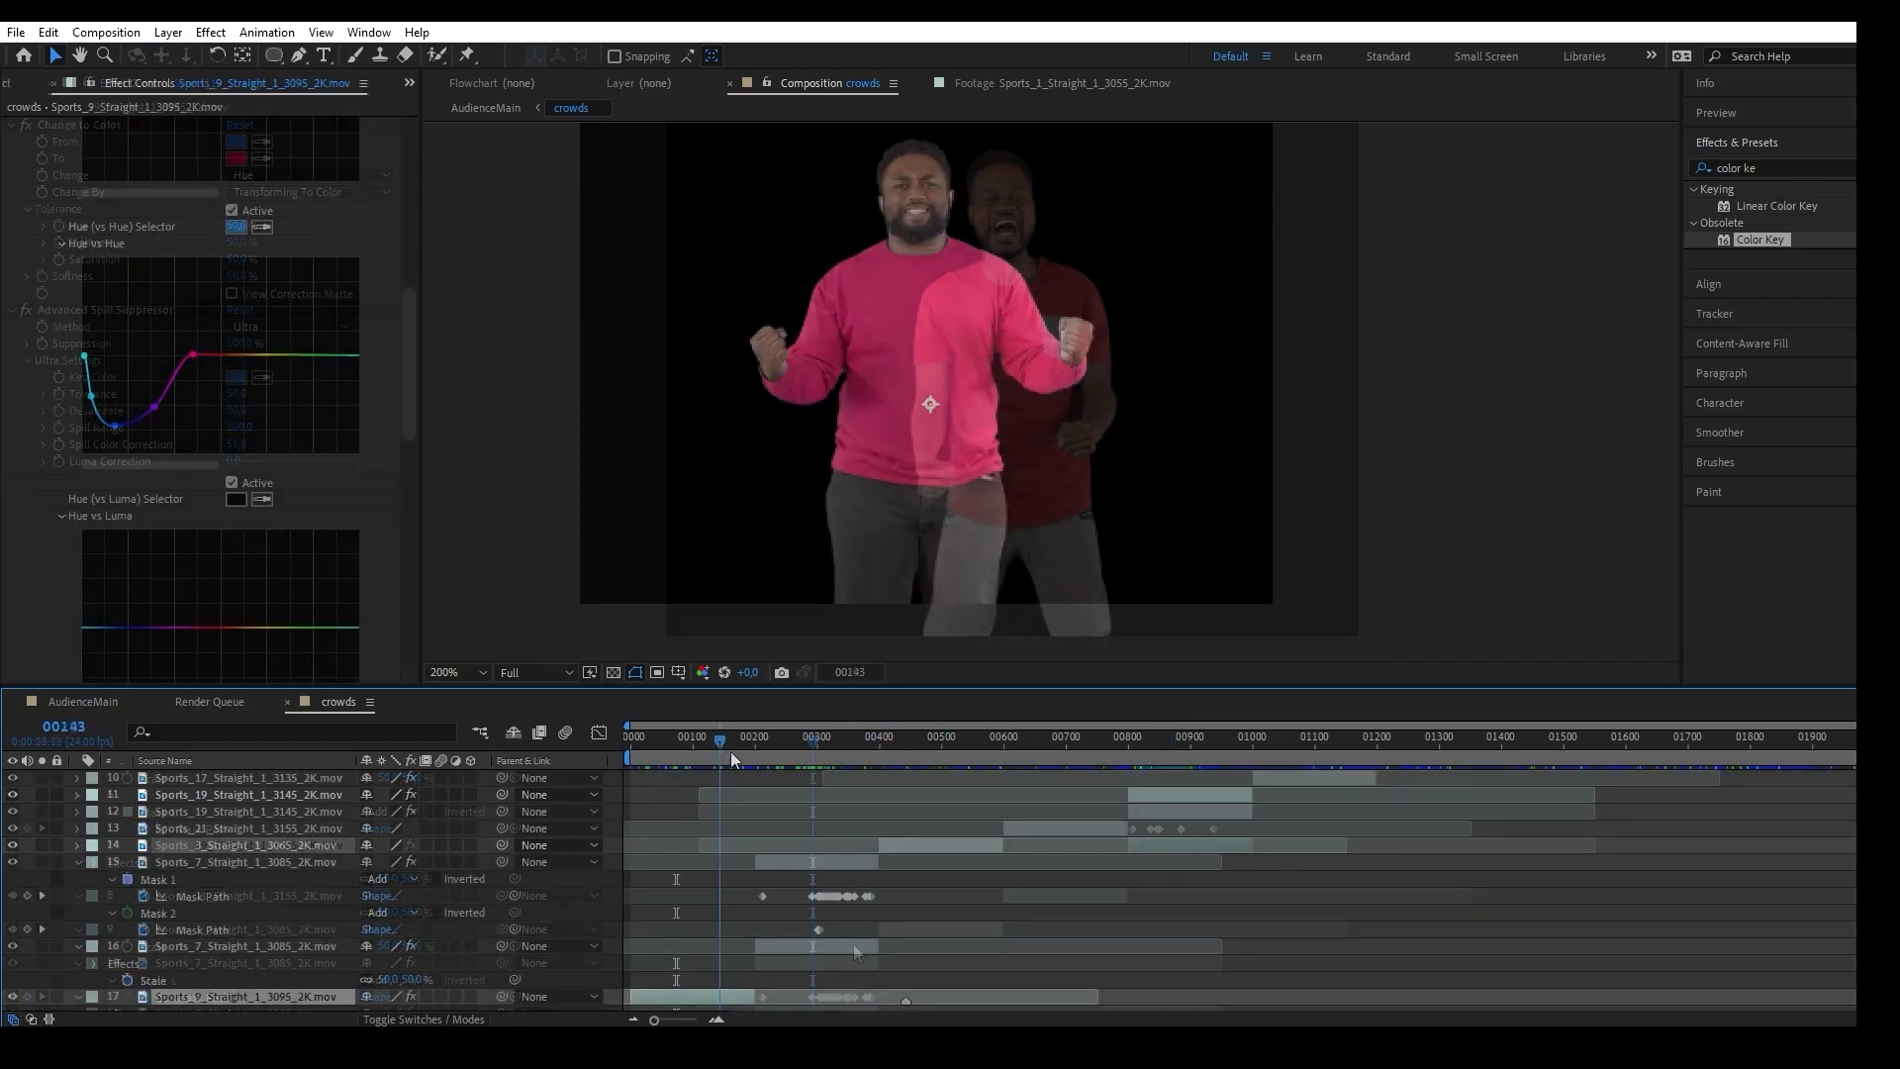
mouse_move(730, 751)
left_mouse_down()
mouse_move(781, 757)
mouse_move(699, 742)
left_mouse_up()
left_click_drag(823, 752, 743, 765)
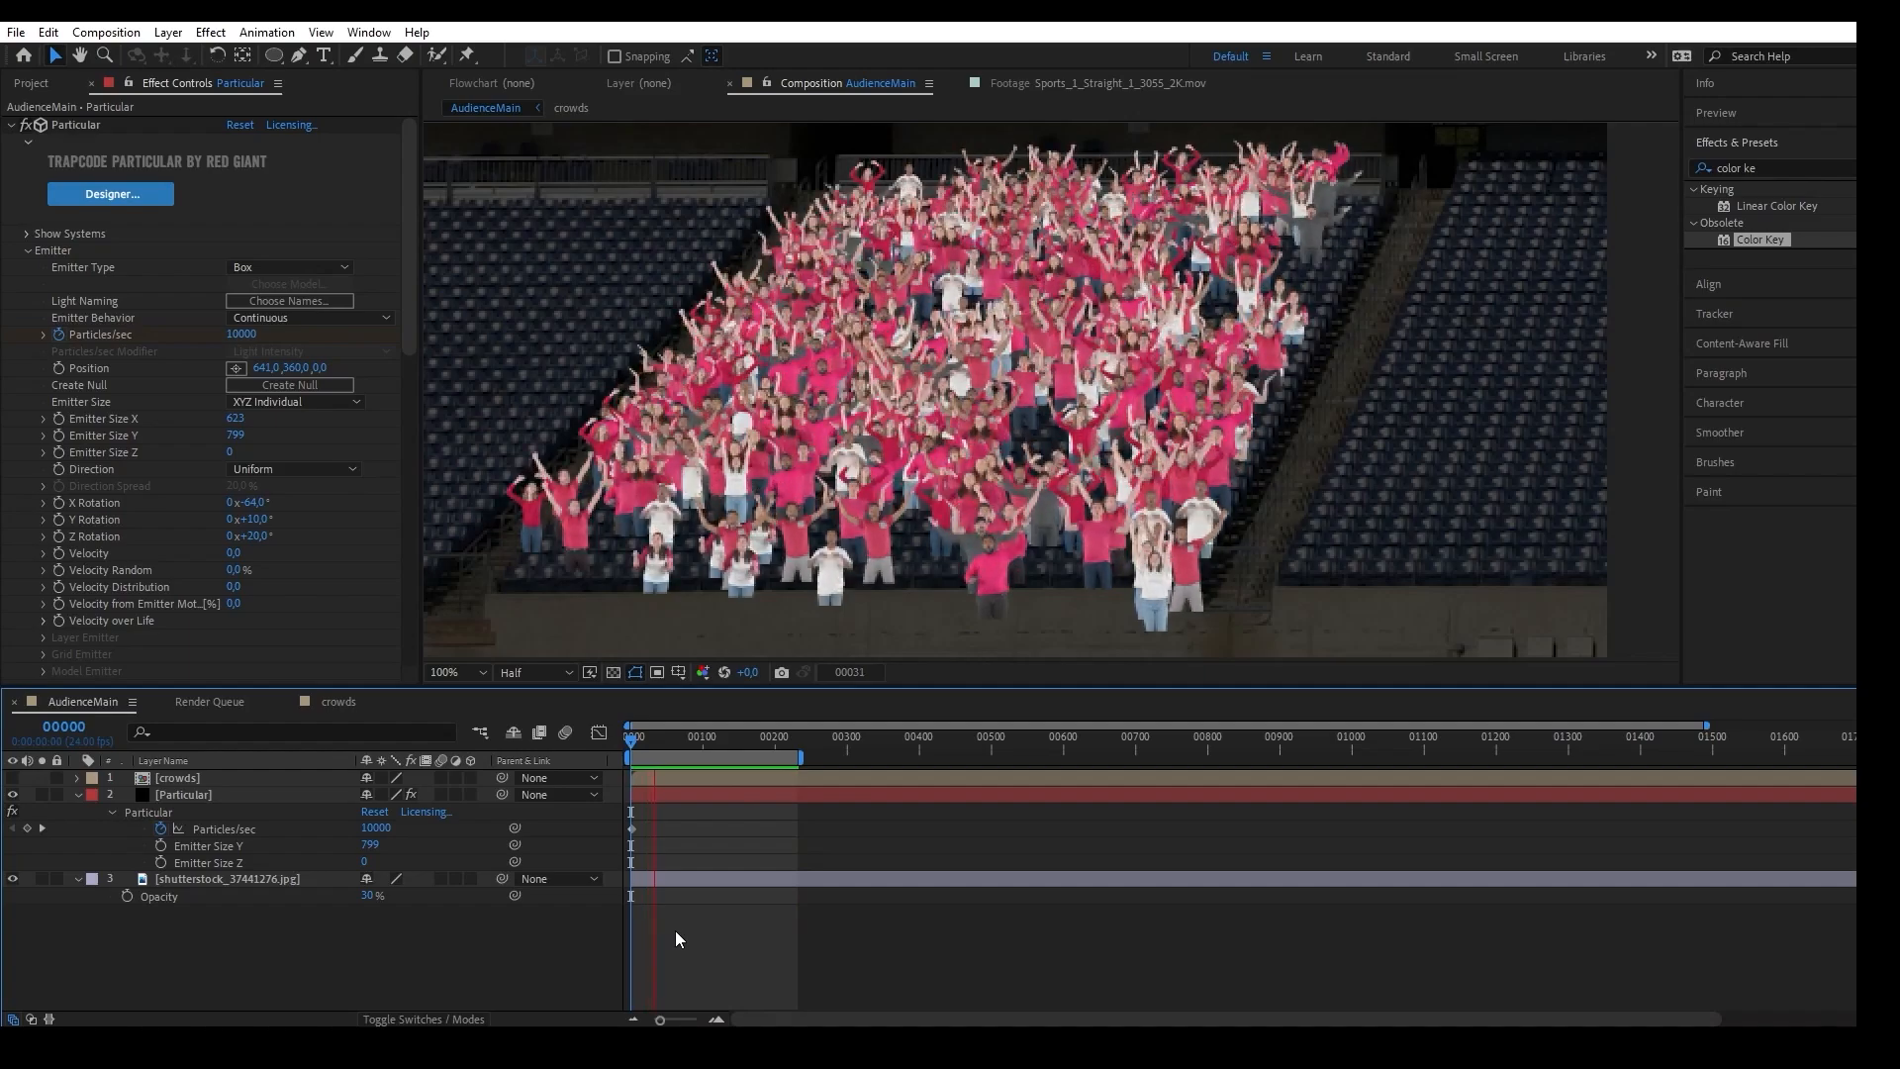
On the duplicated Sports_9 clip in the crowds composition, return the pink sweater to blue and lower its saturation with Lumetri Color's Hue vs Sat curve.
left_click(334, 701)
scroll(1078, 887, "down", 3)
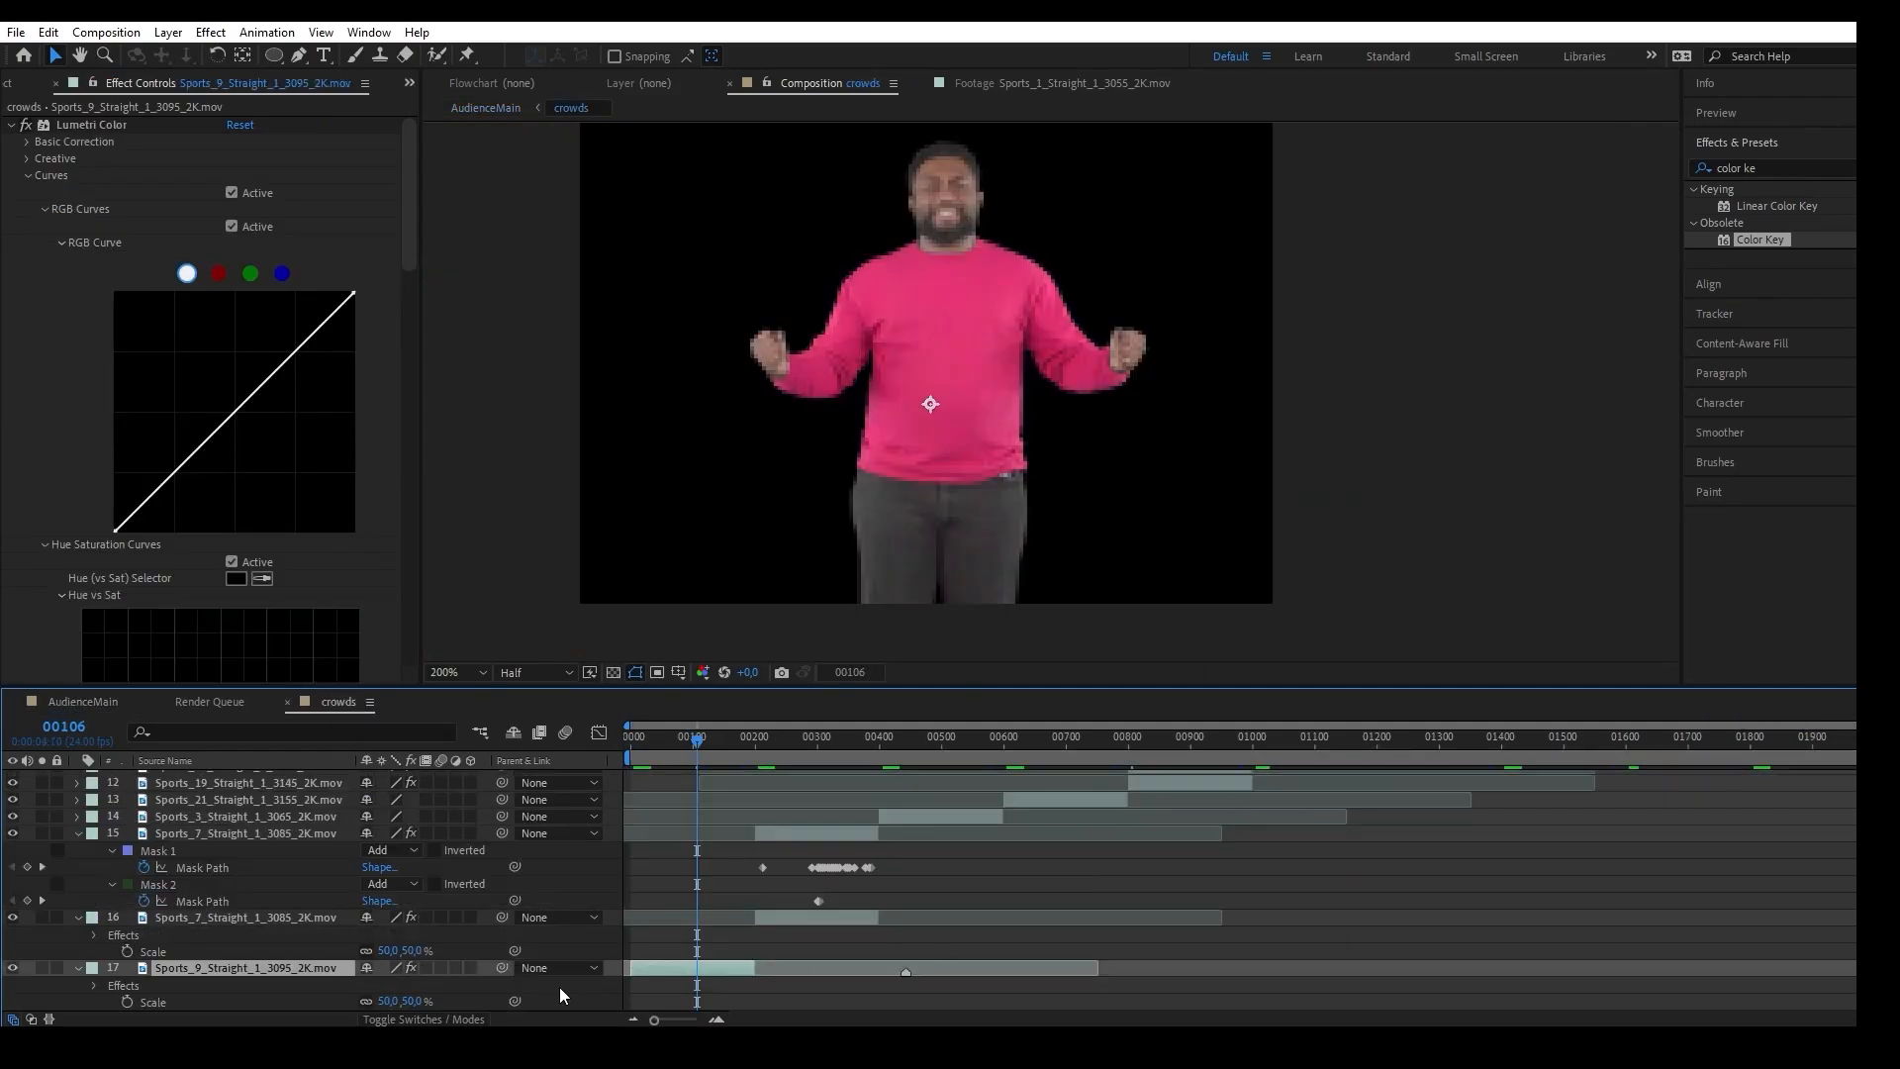
left_click(78, 833)
left_click(78, 917)
left_click(92, 126)
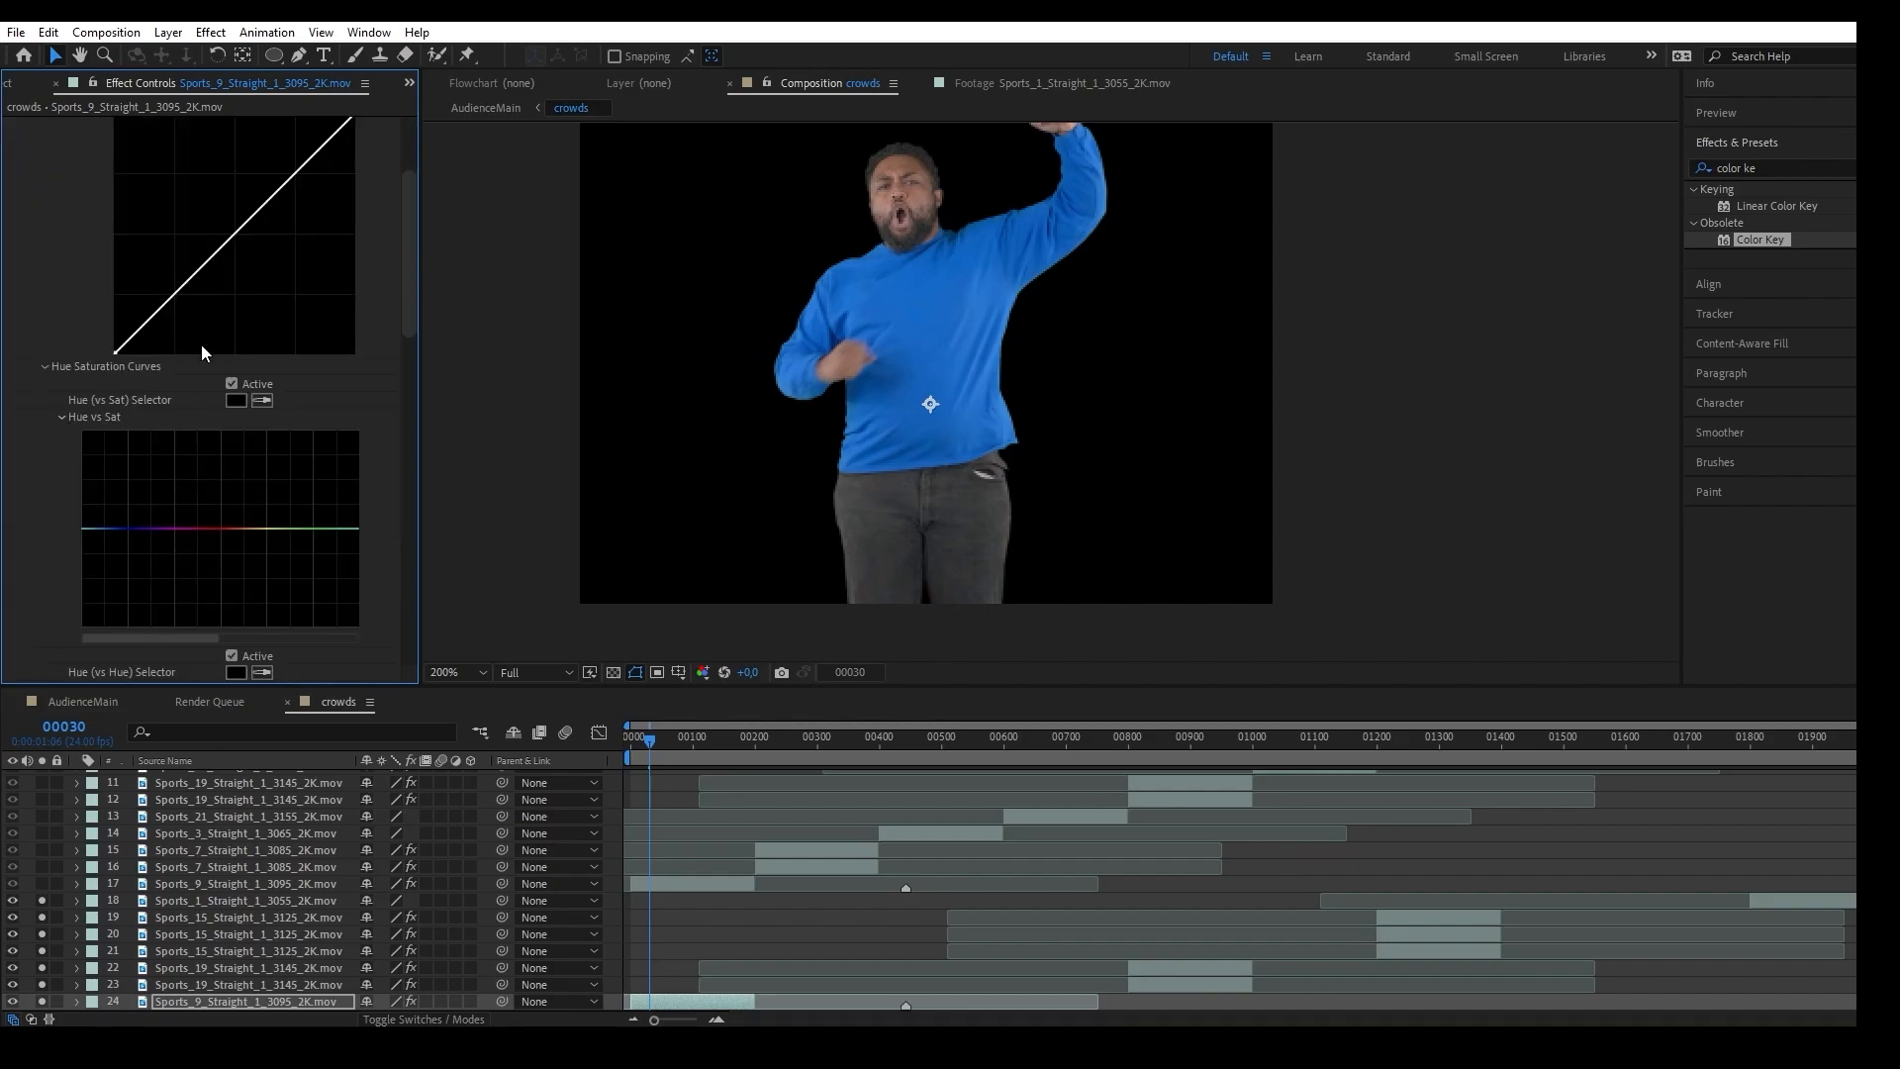
scroll(198, 346, "down", 5)
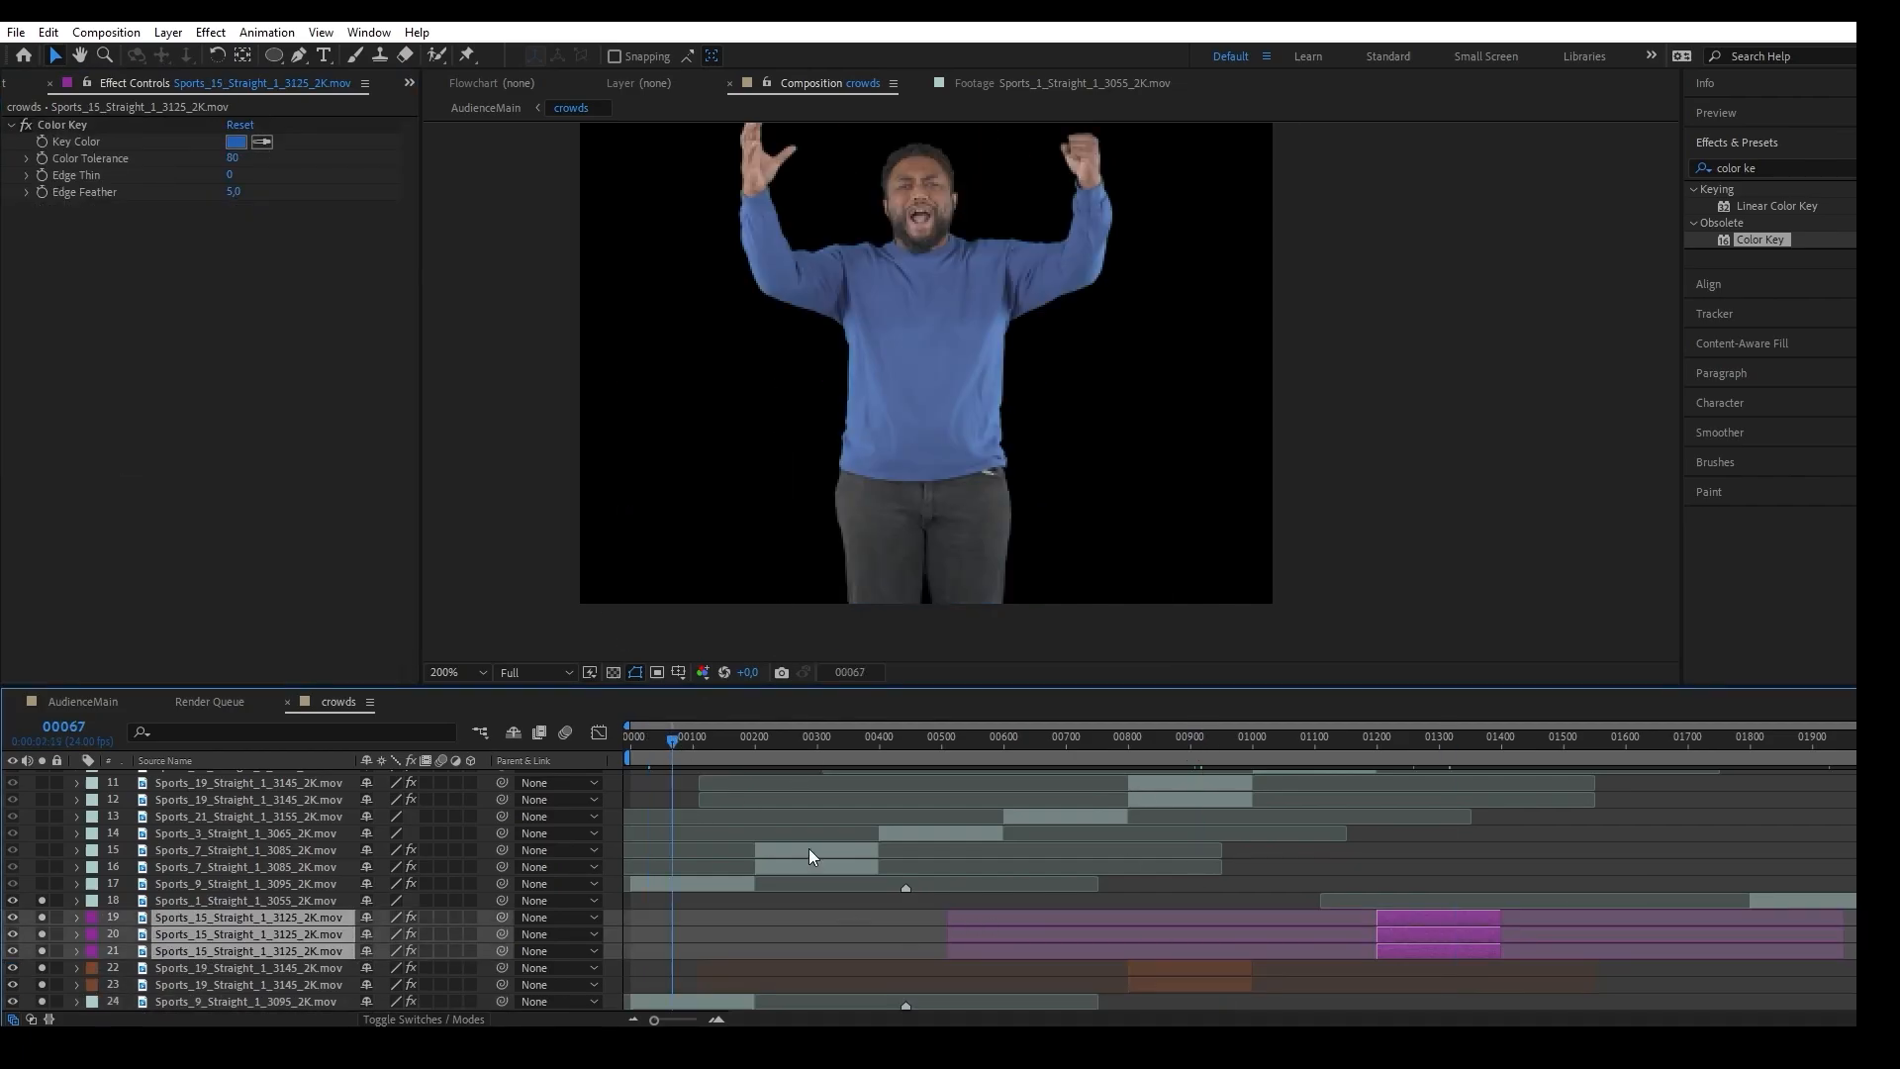
Flip the duplicated clip of the man in the blue sweater horizontally.
right_click(693, 1000)
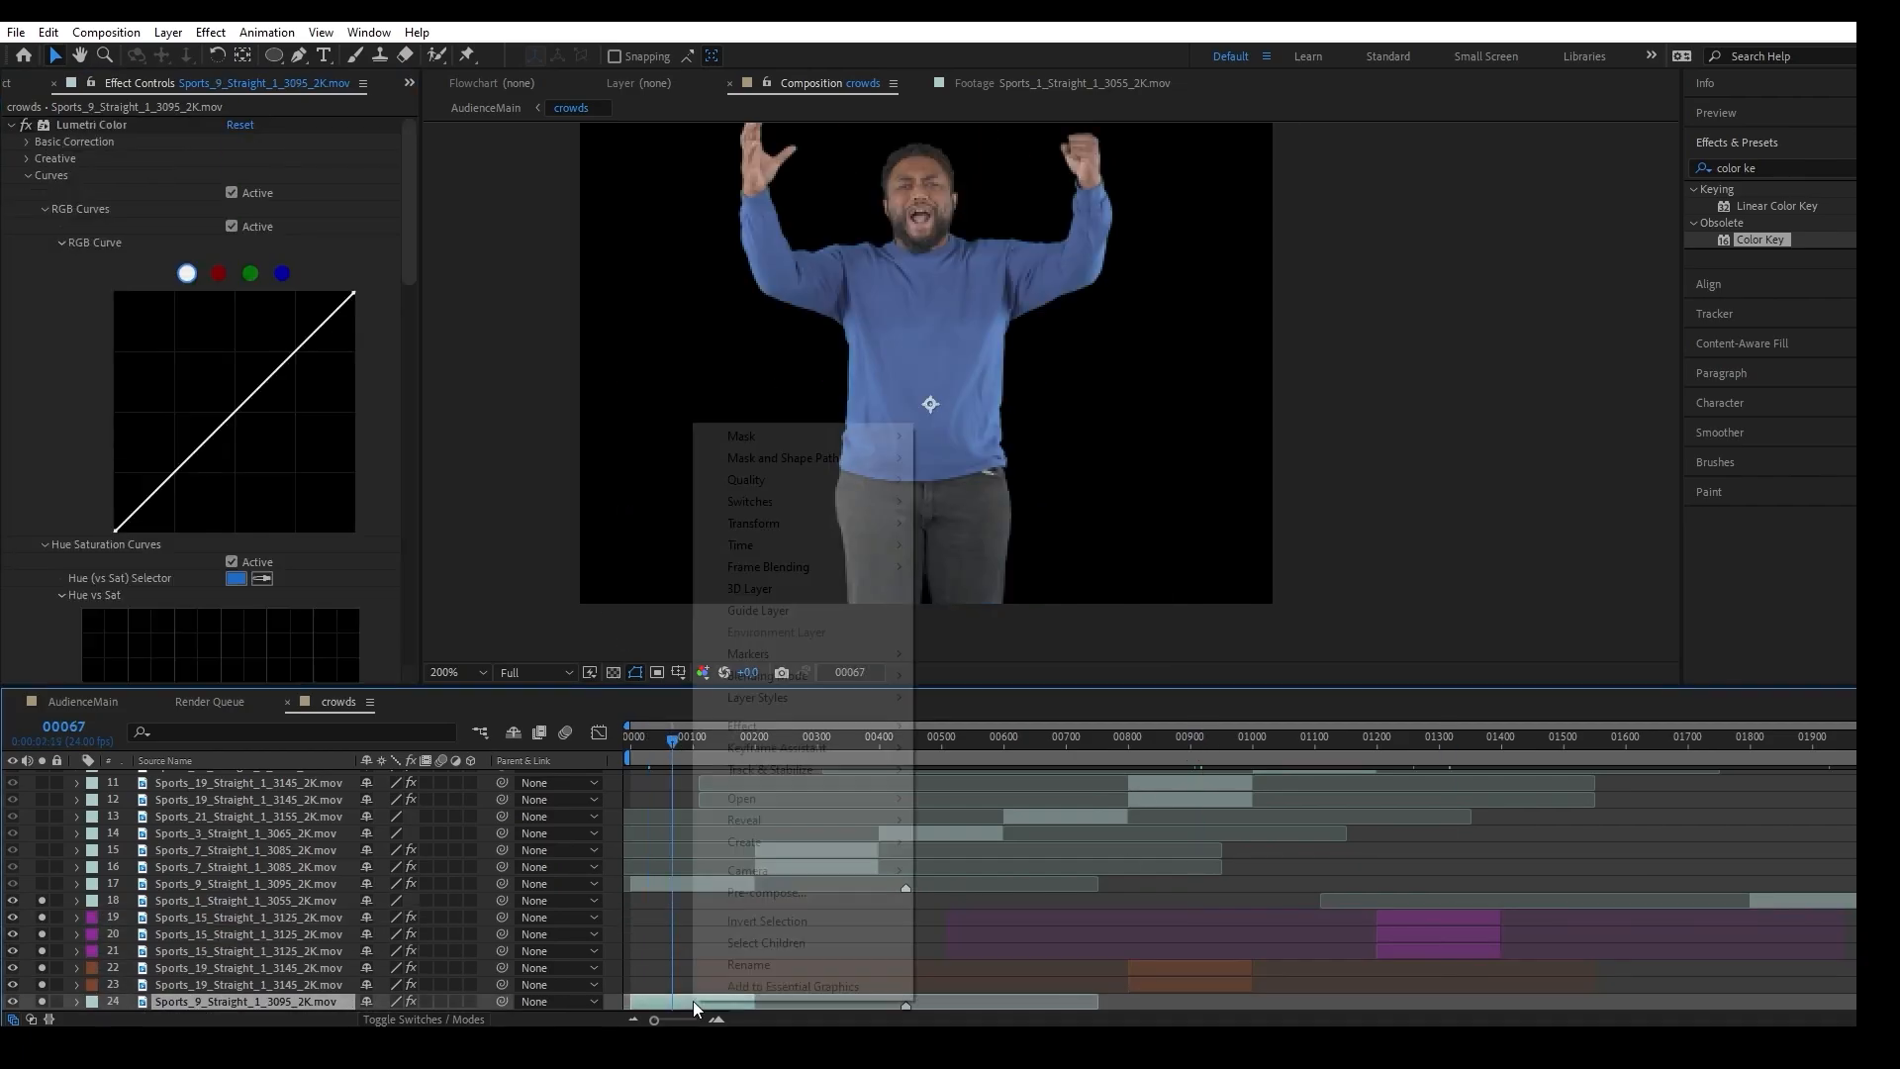
mouse_move(817, 524)
left_click(1093, 769)
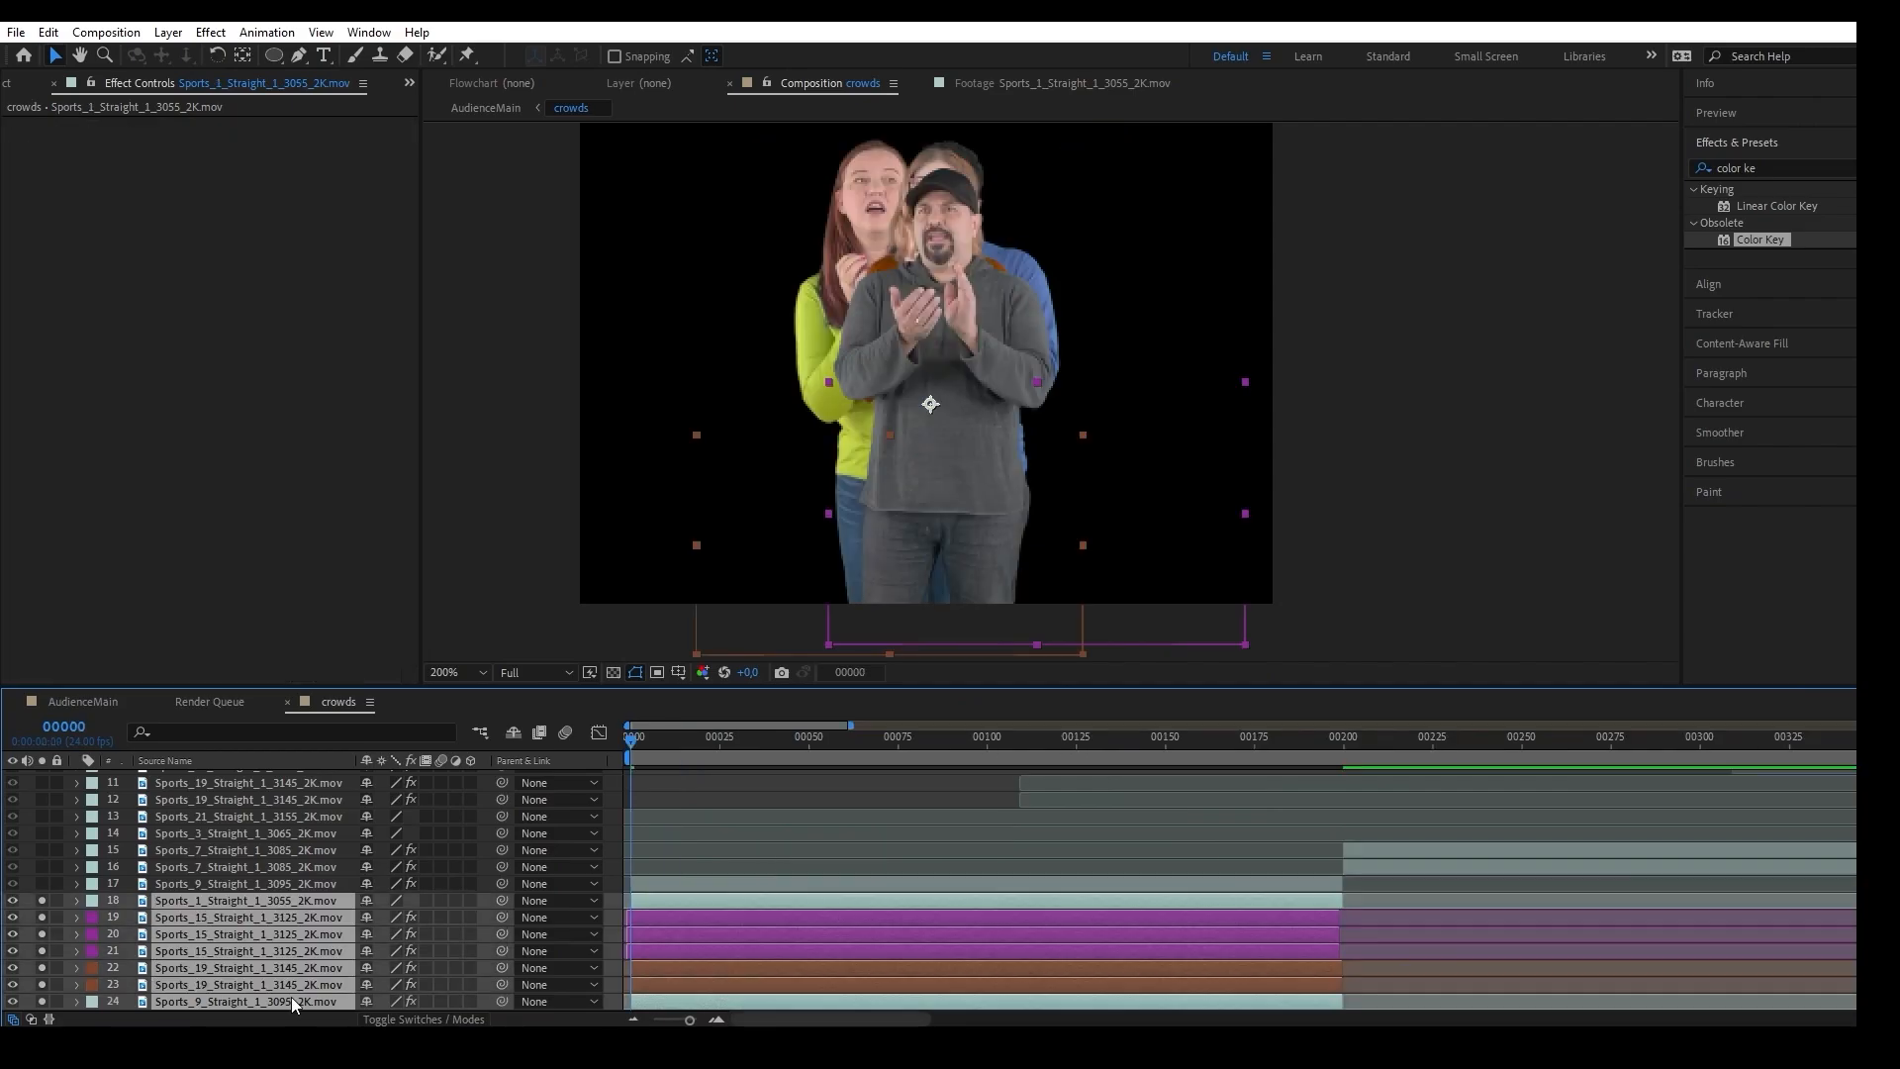
Shift the selected duplicate clips earlier in time, trim their ends at frame 199, and return to the first frame.
left_click_drag(1276, 925, 1124, 916)
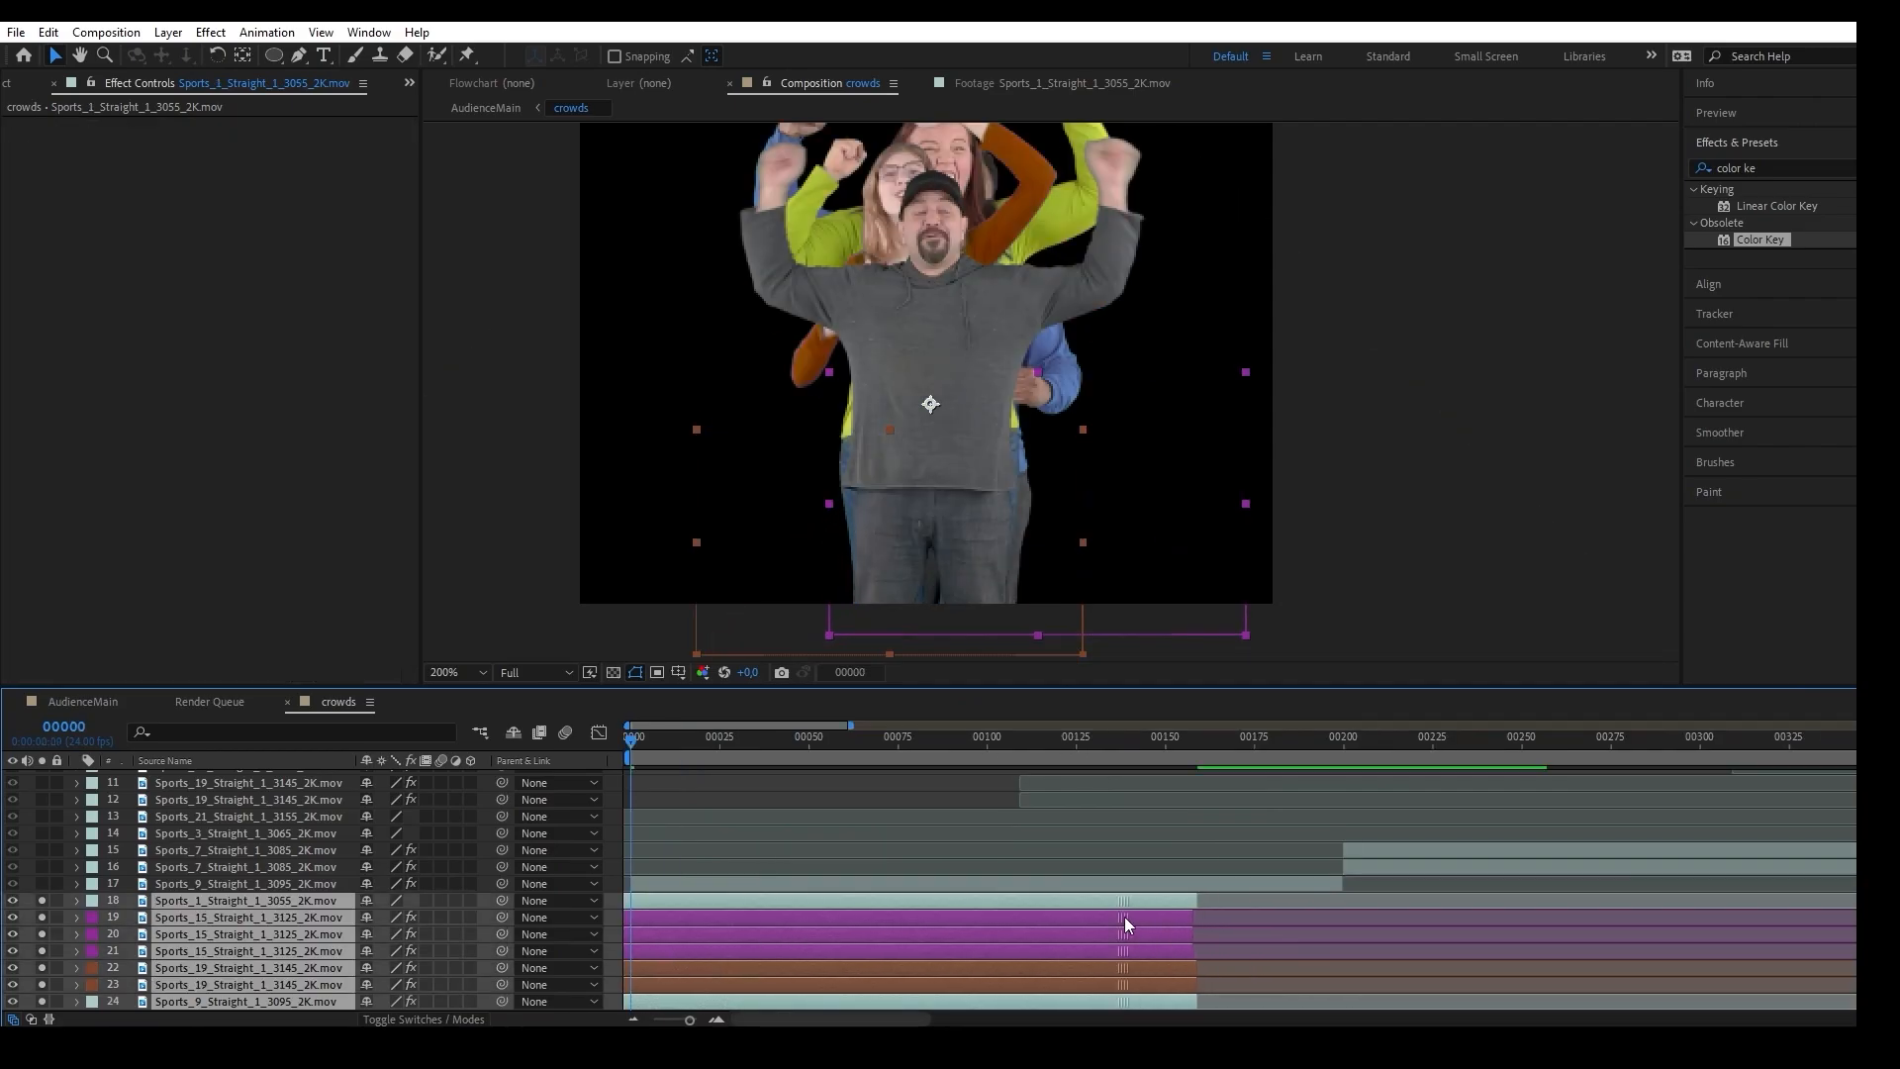
left_click(849, 672)
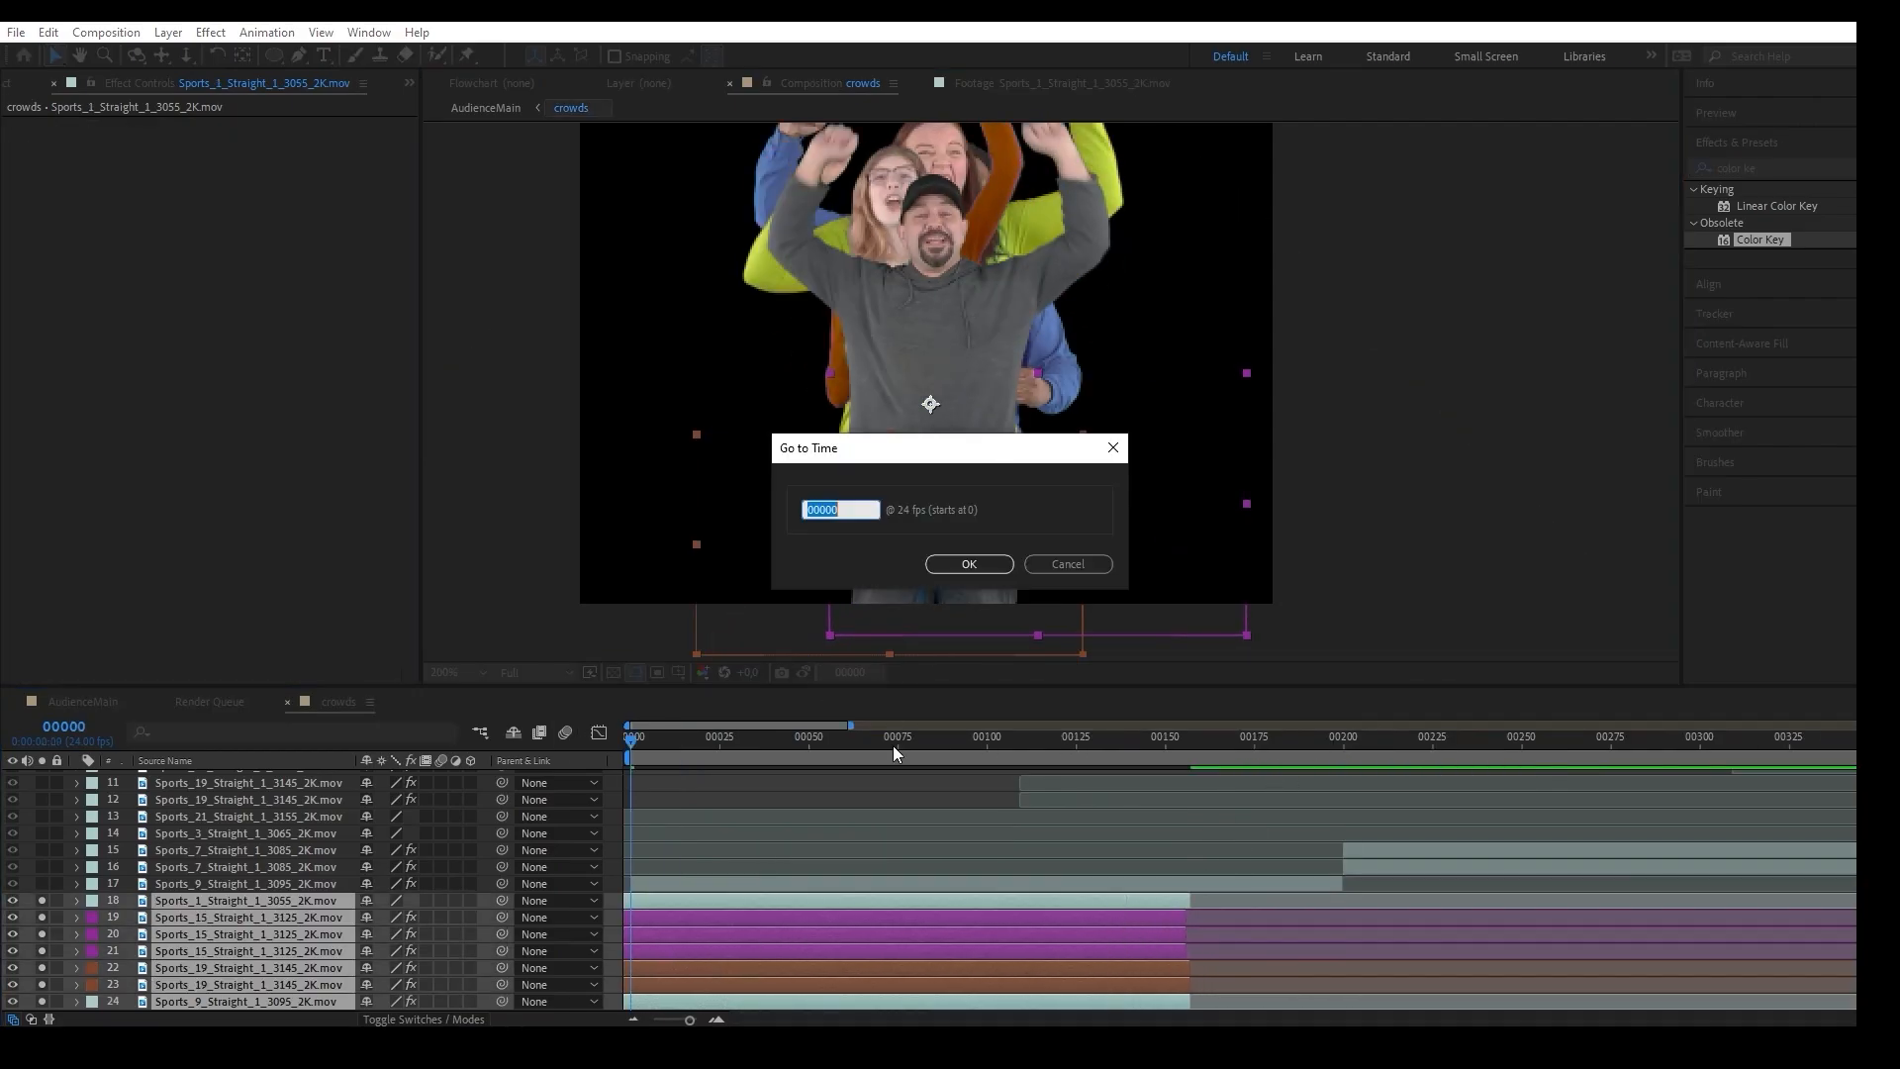
type("199")
key("Return")
left_click(1036, 887)
key("Home")
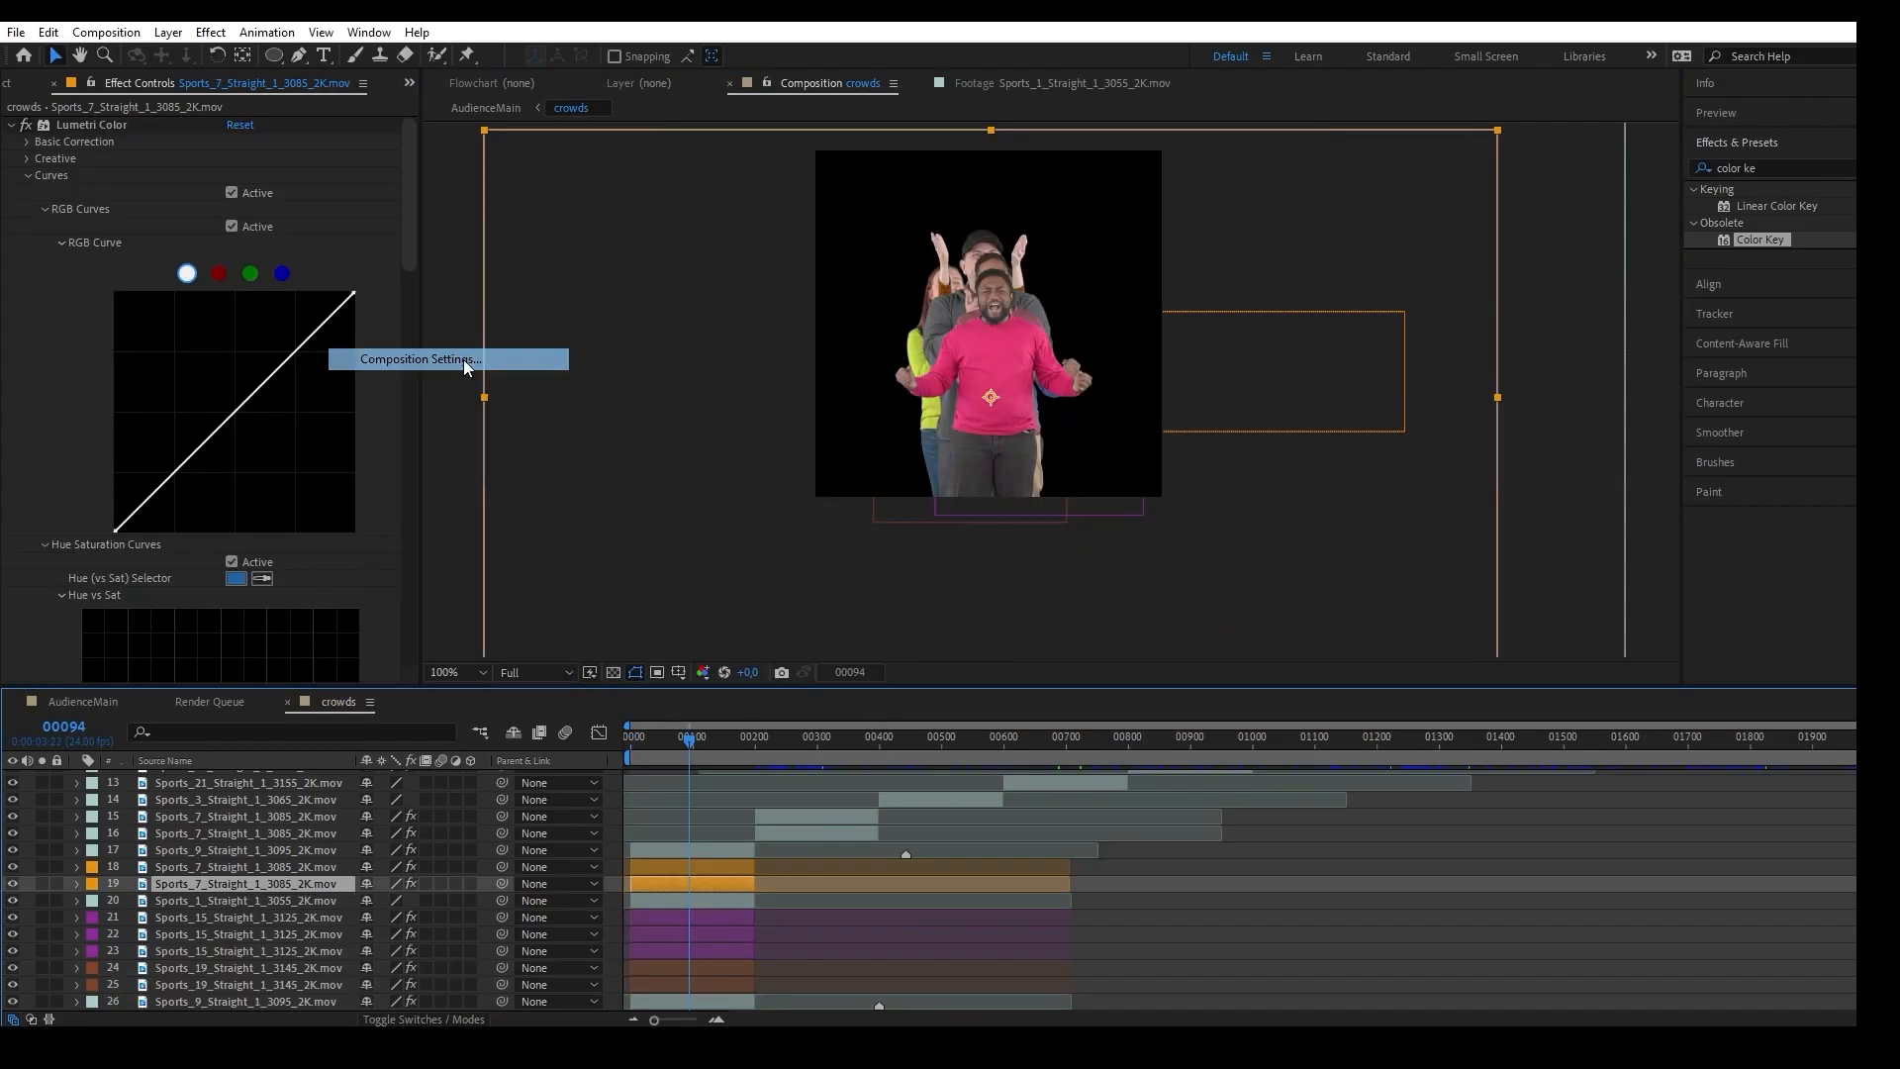
Set the crowds composition's duration to 3000 frames.
left_click(466, 366)
left_click_drag(737, 637, 704, 637)
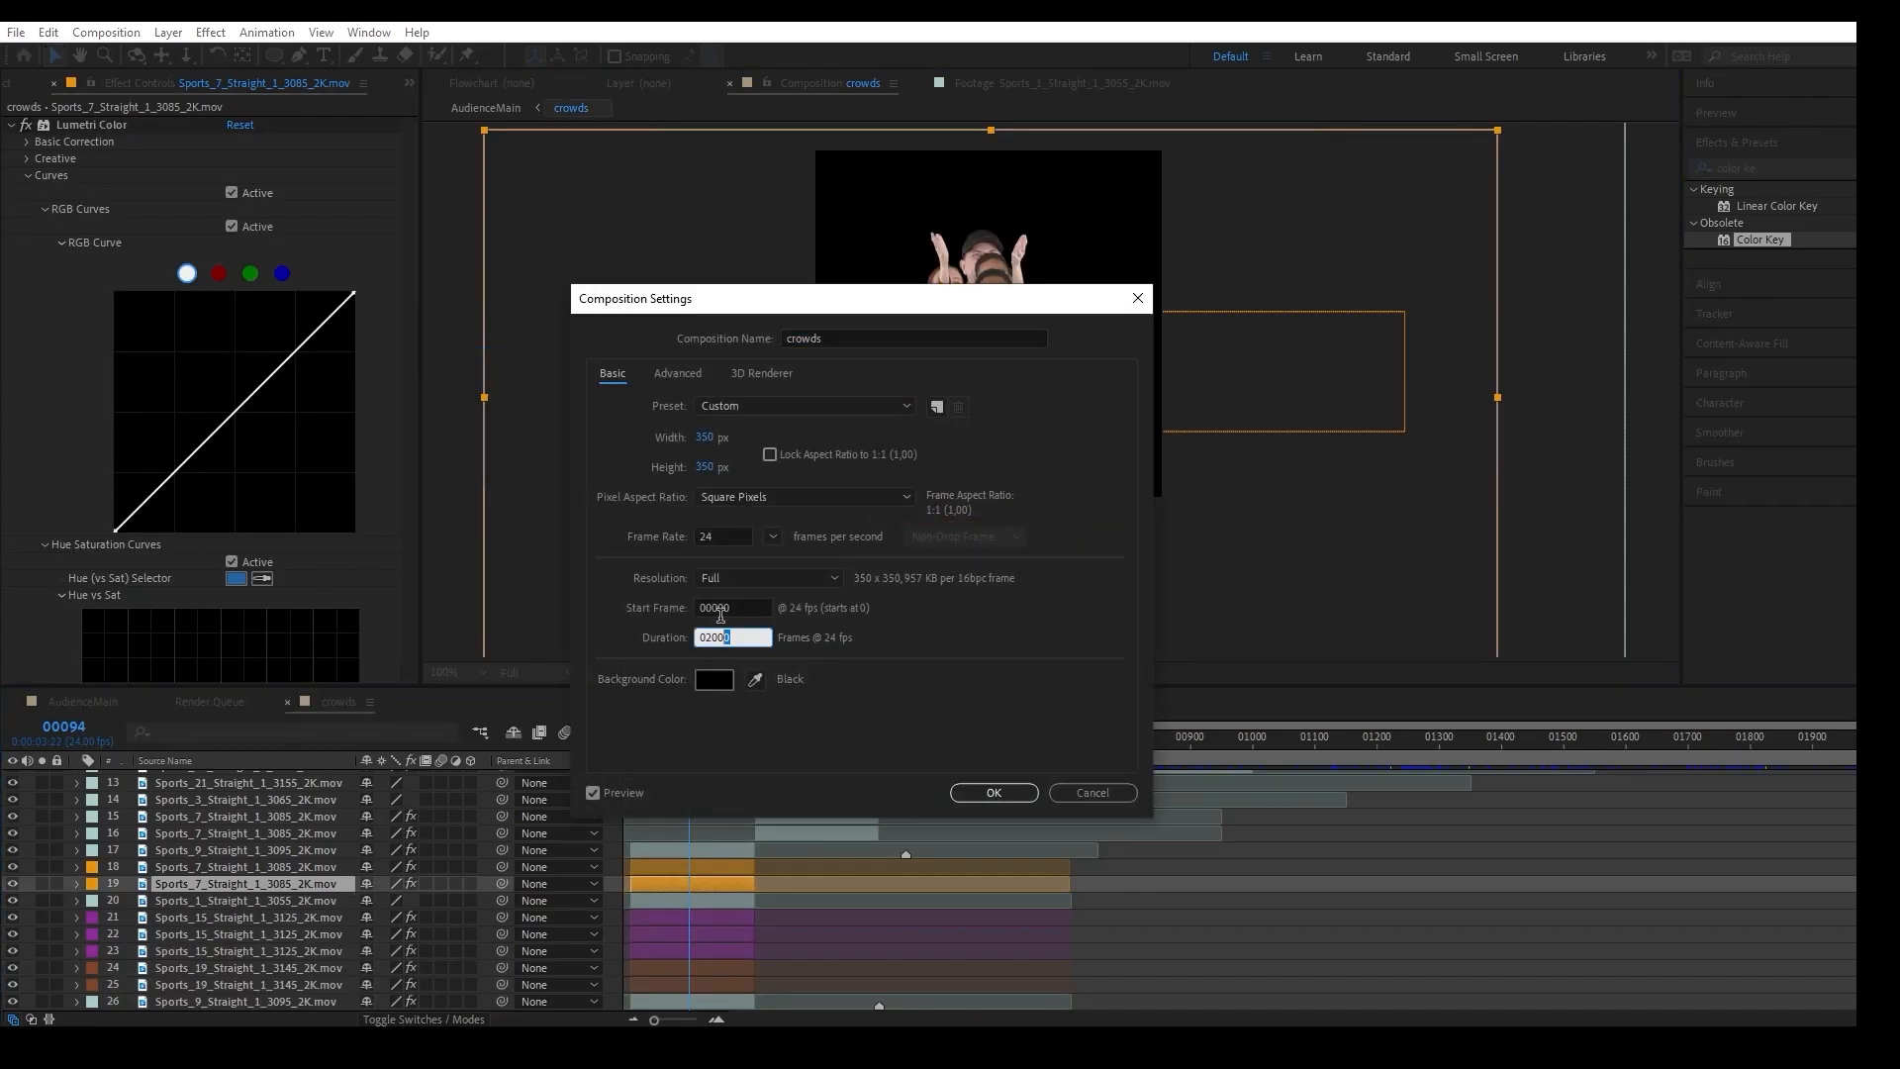
type("30")
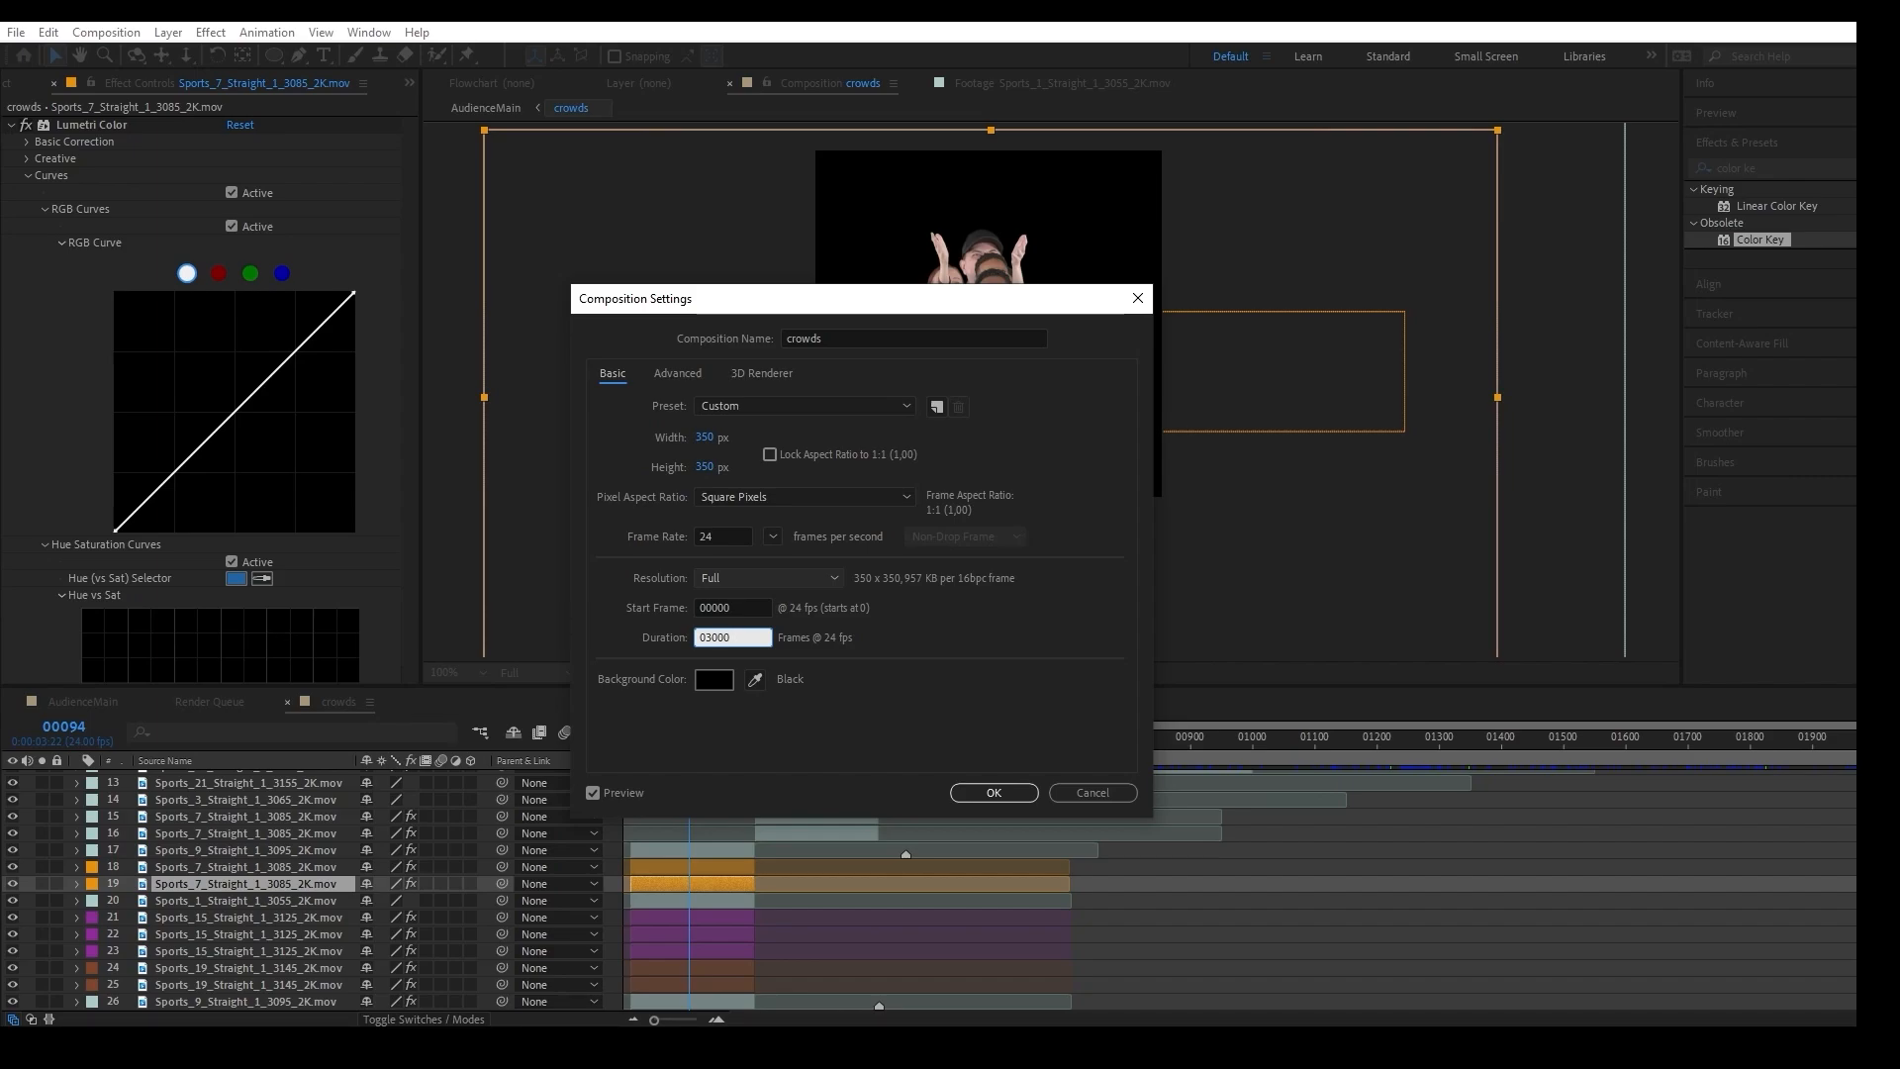
key("Return")
Line up the duplicated clips one after another in the empty stretch from frame 2000 onward, and scrub through them to check the sequence.
scroll(1041, 944, "up", 5)
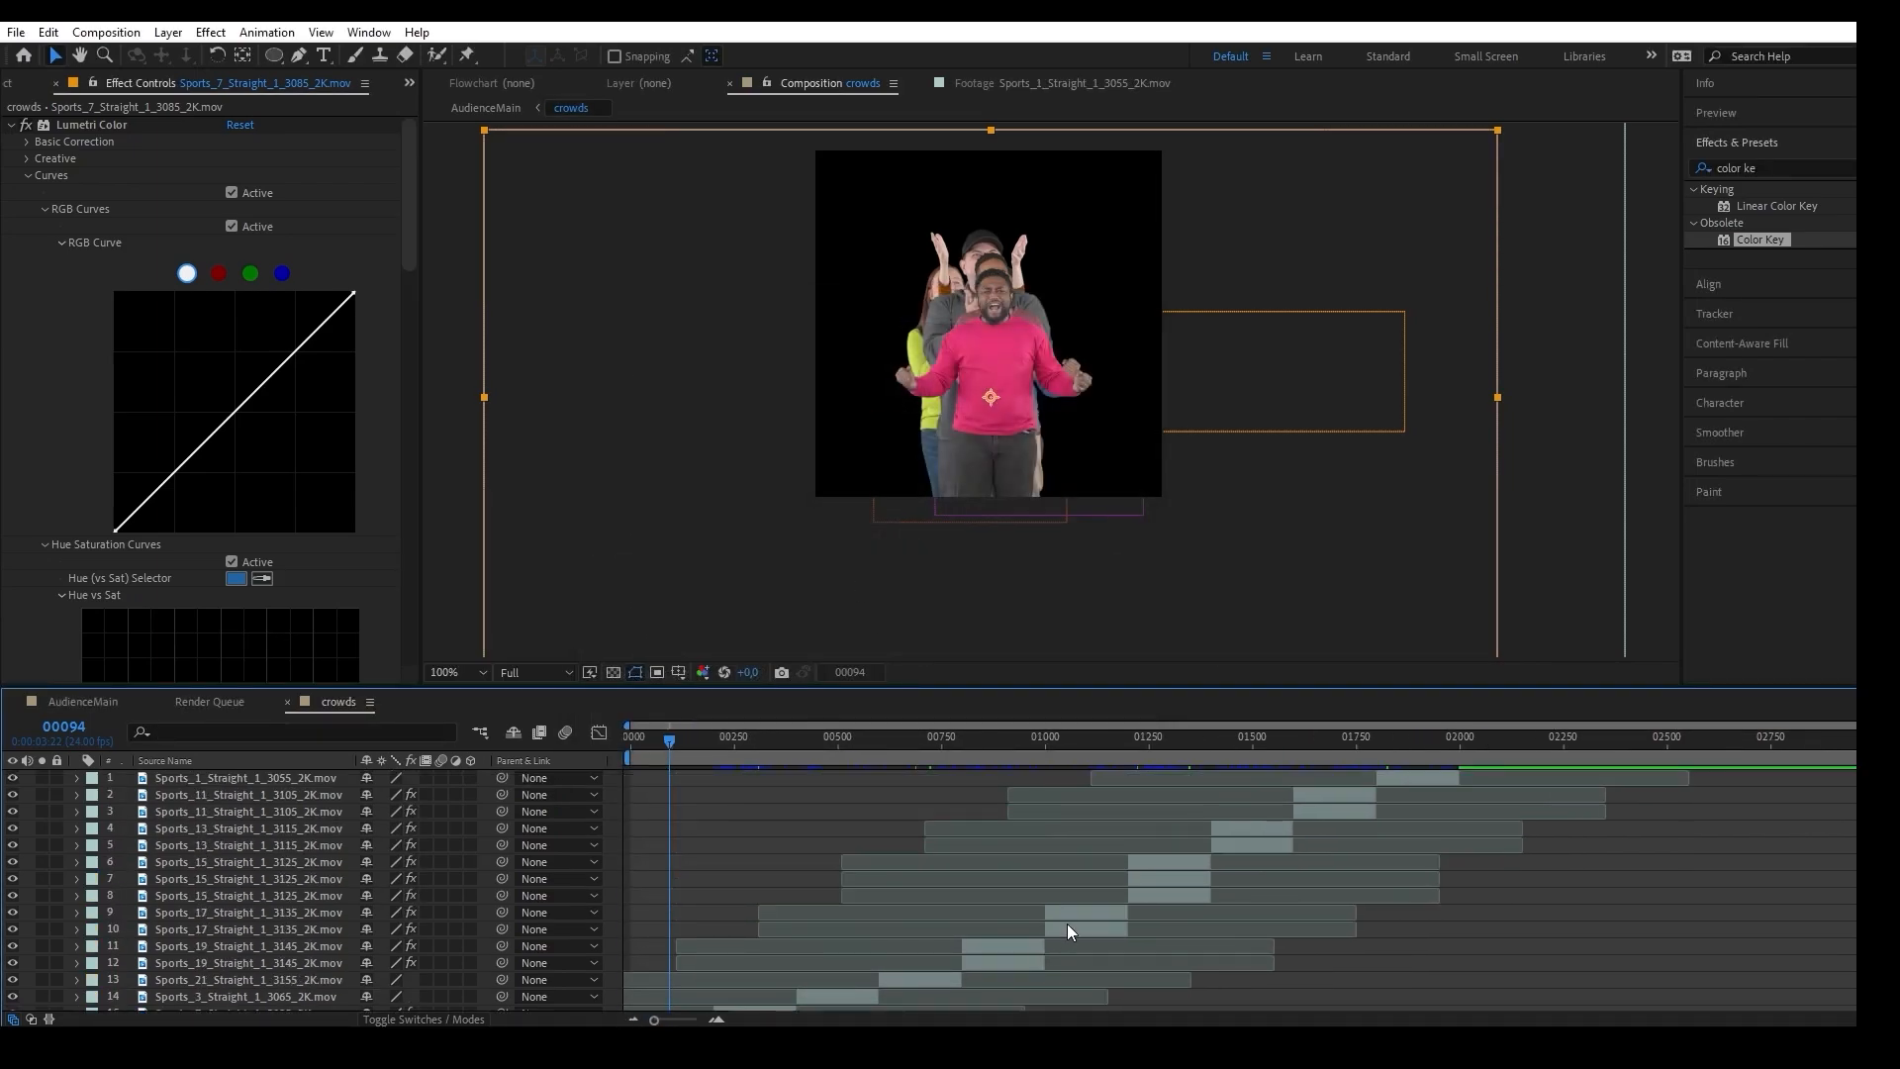
scroll(1067, 930, "down", 5)
scroll(1192, 874, "up", 2)
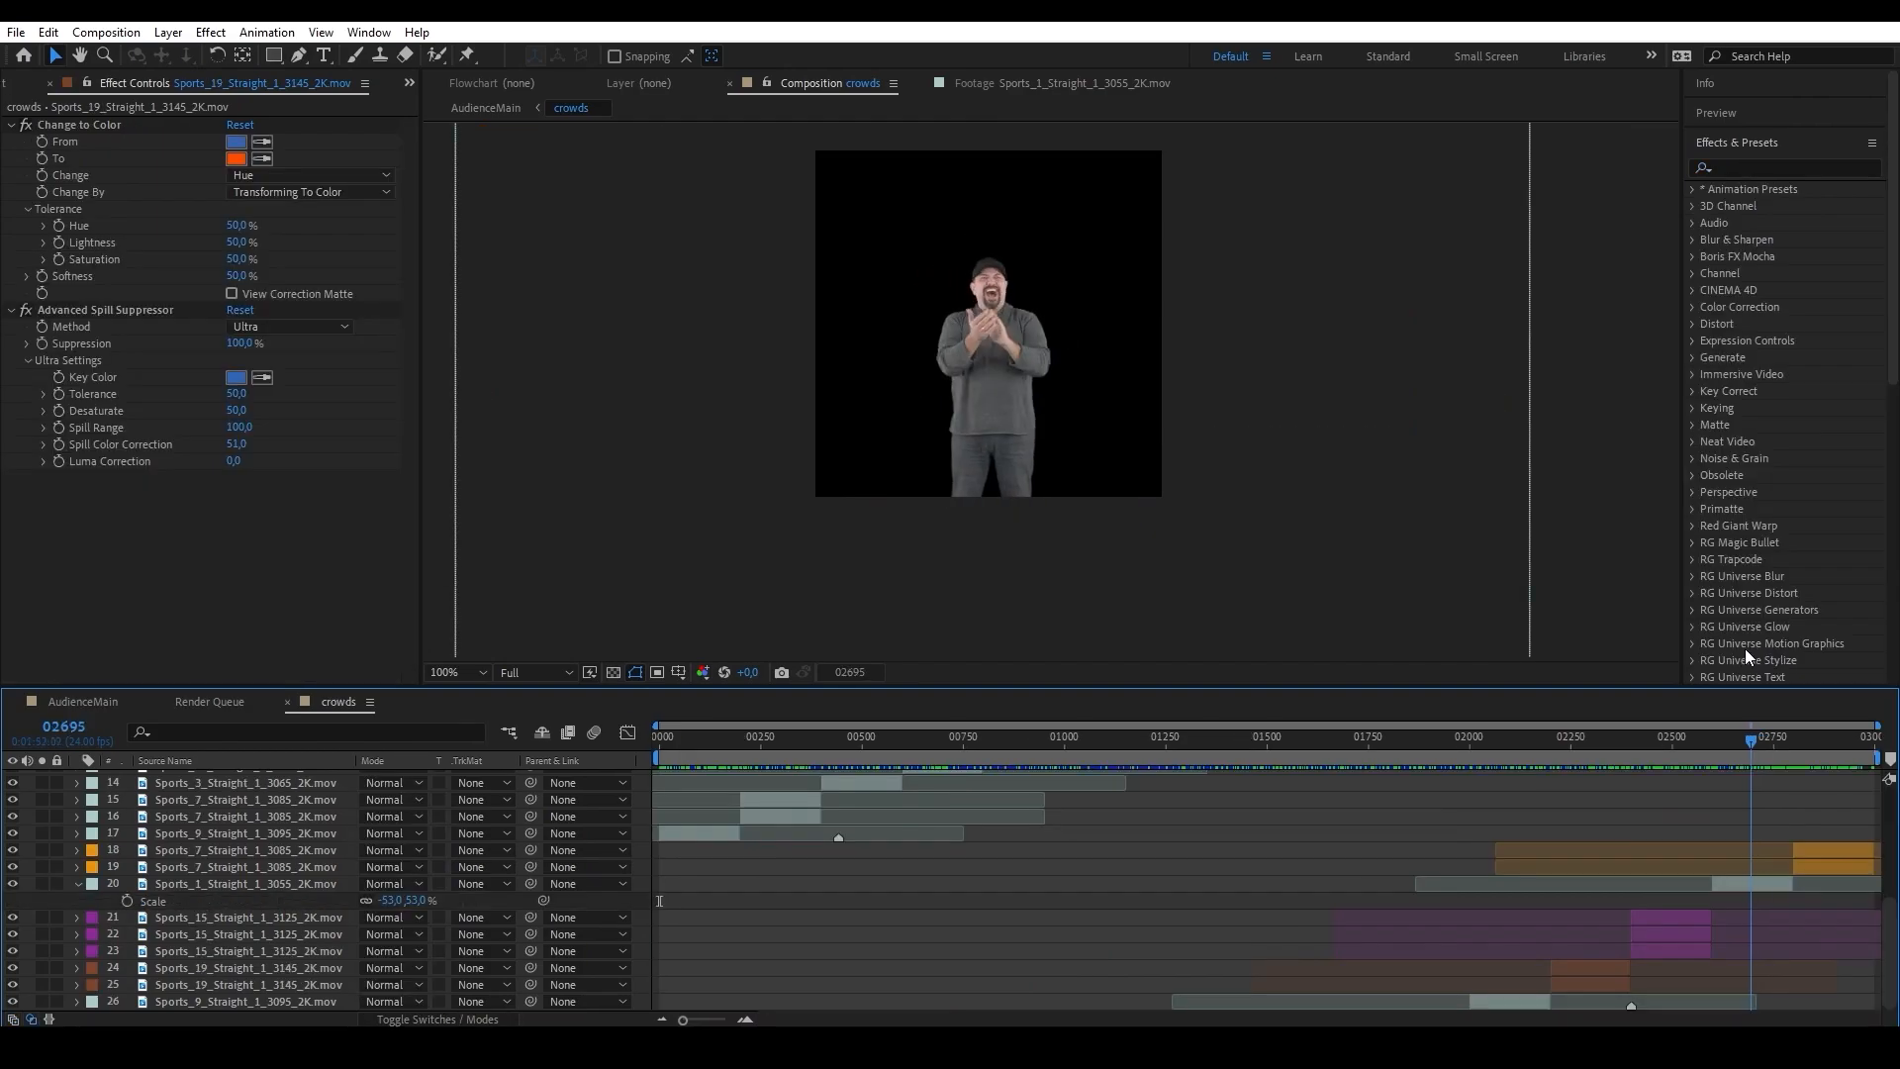
left_click_drag(1743, 650, 1885, 633)
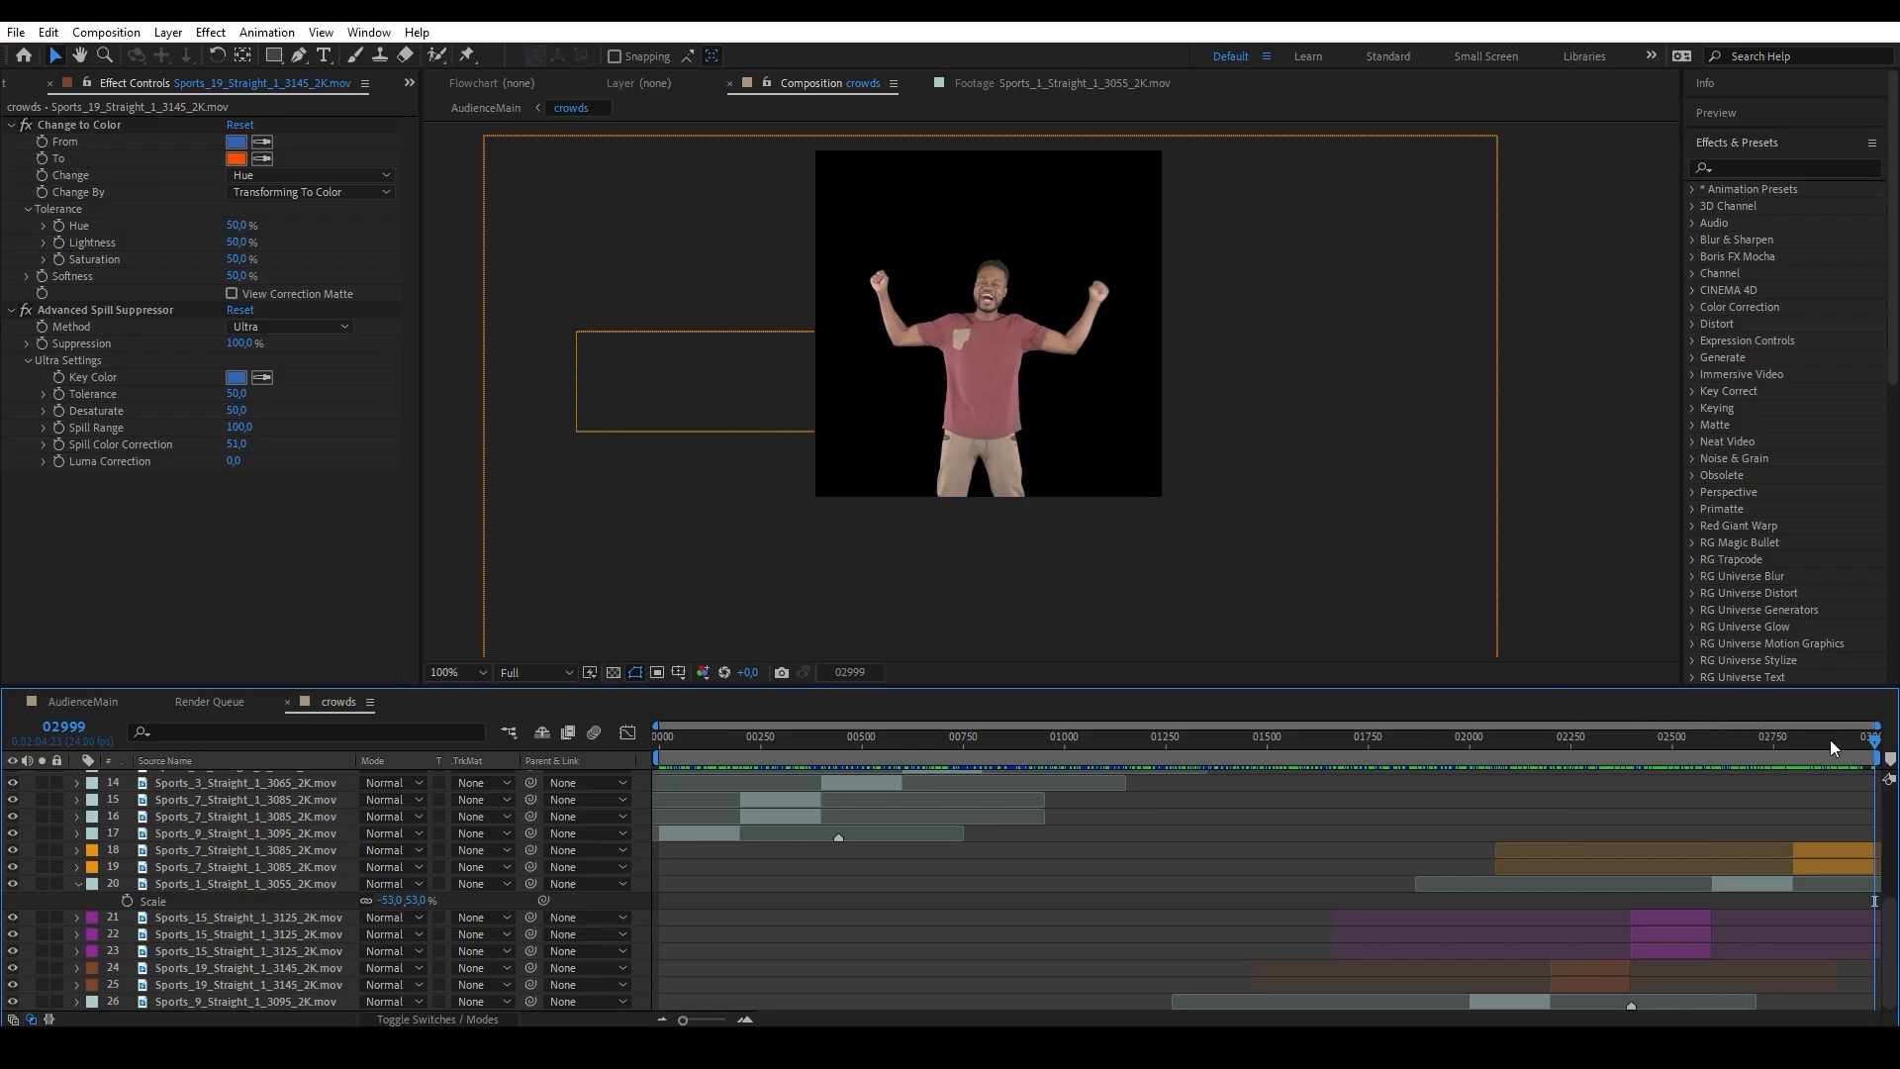
left_click(1861, 740)
left_click_drag(1863, 744, 1079, 747)
left_click_drag(1319, 727, 1489, 787)
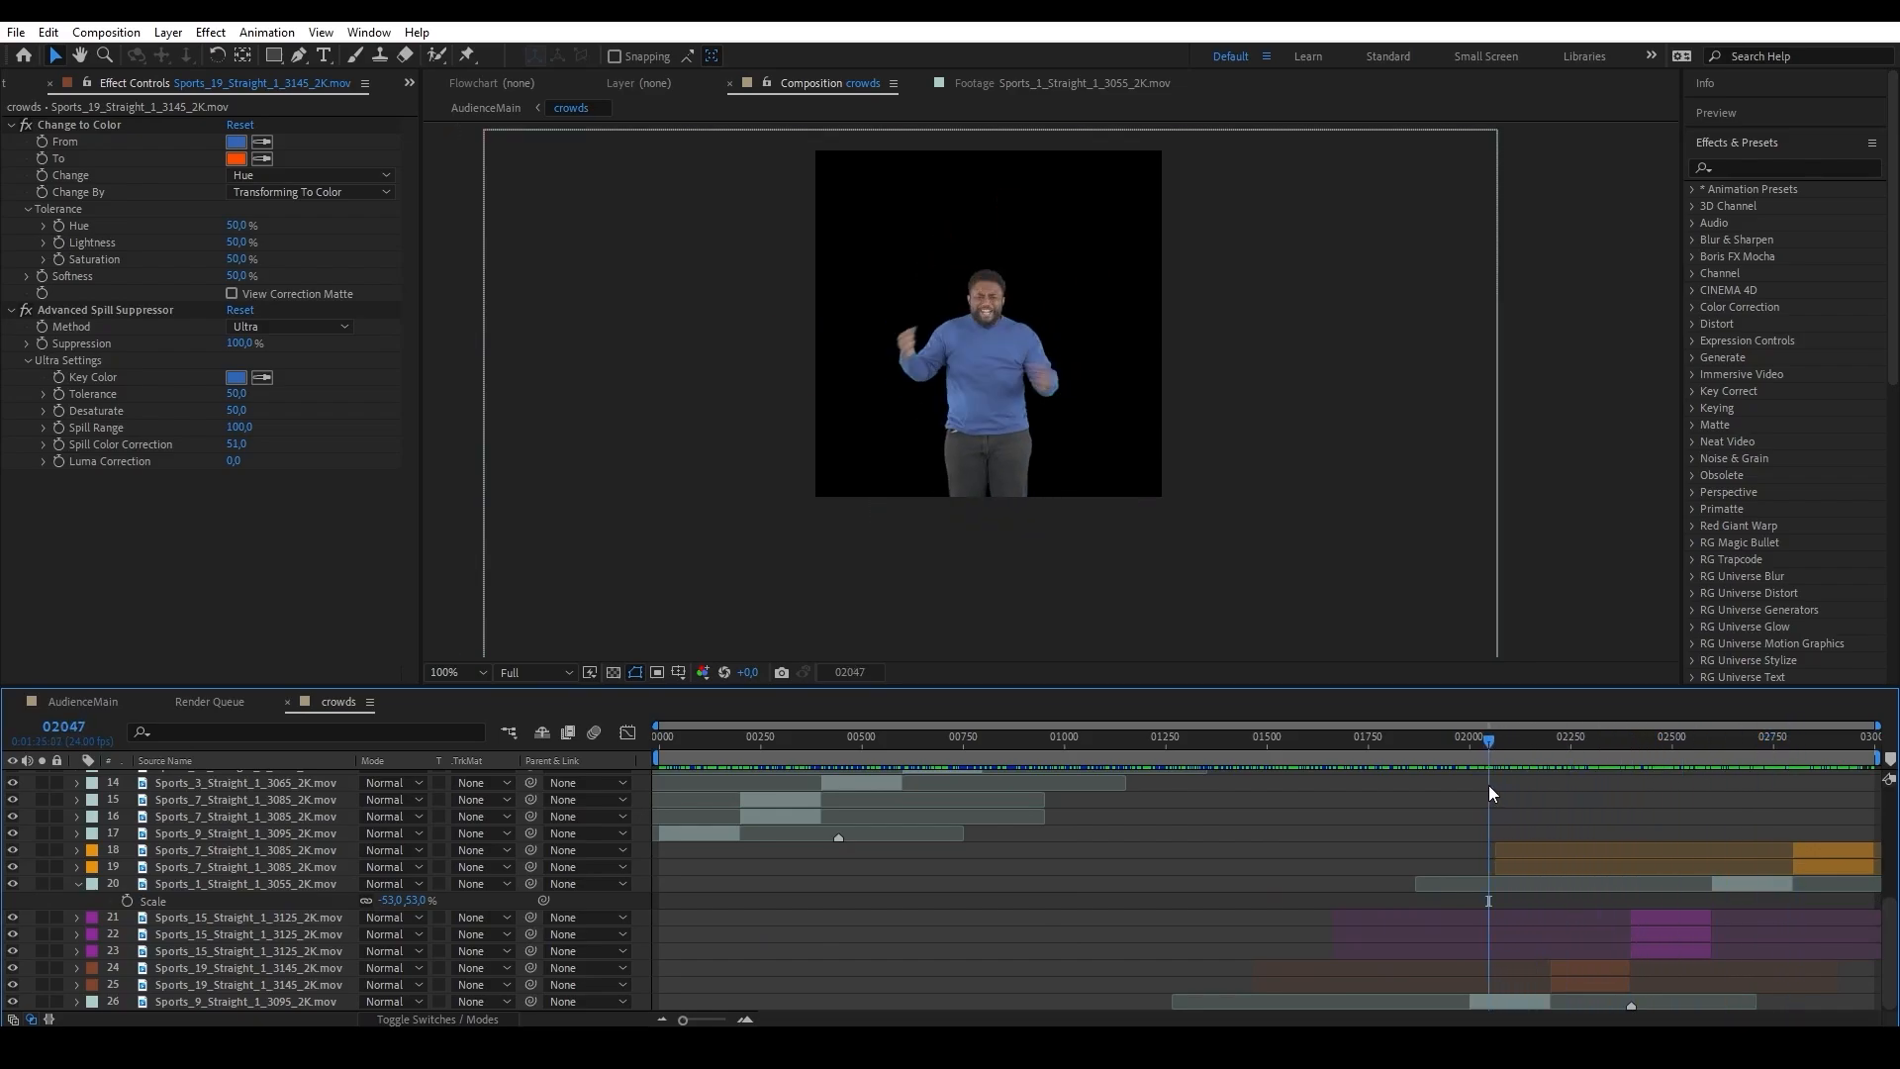
Set the AudienceMain composition's duration to 3000 frames.
left_click(84, 701)
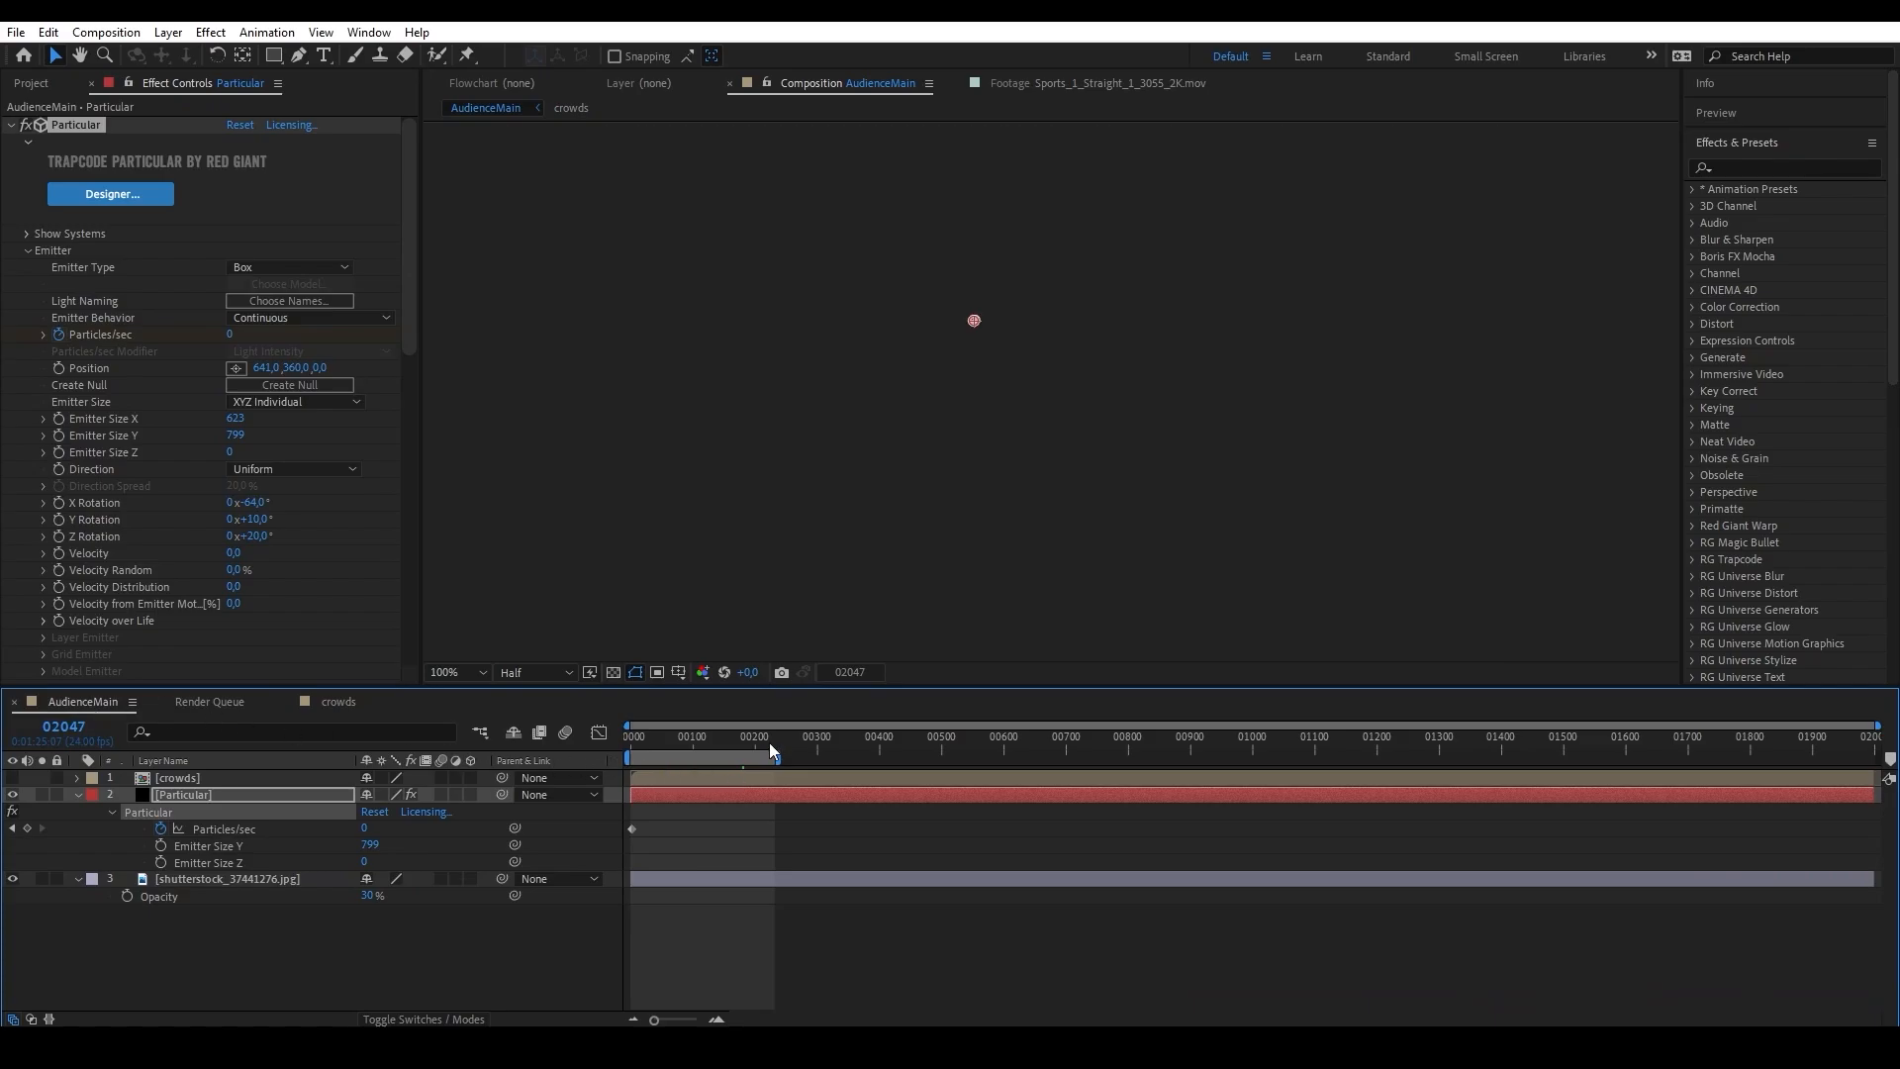
left_click(744, 743)
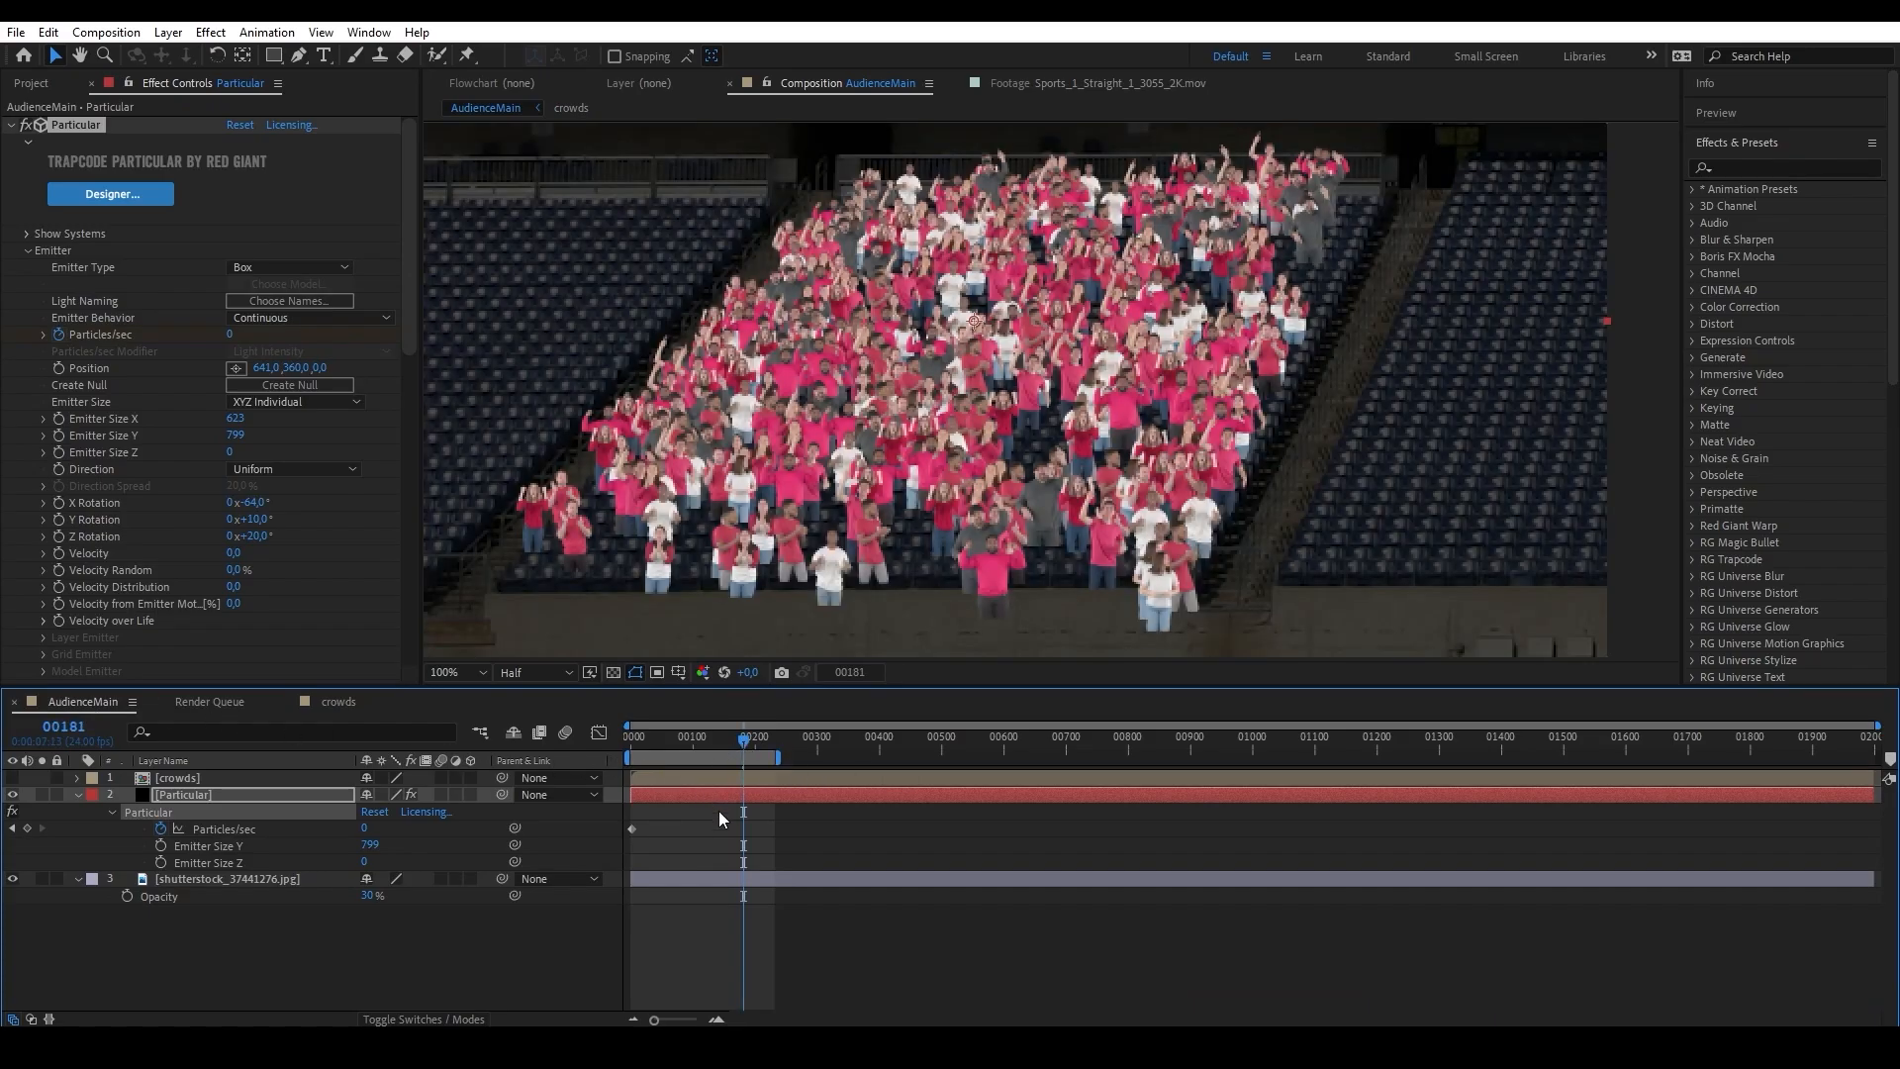
right_click(83, 703)
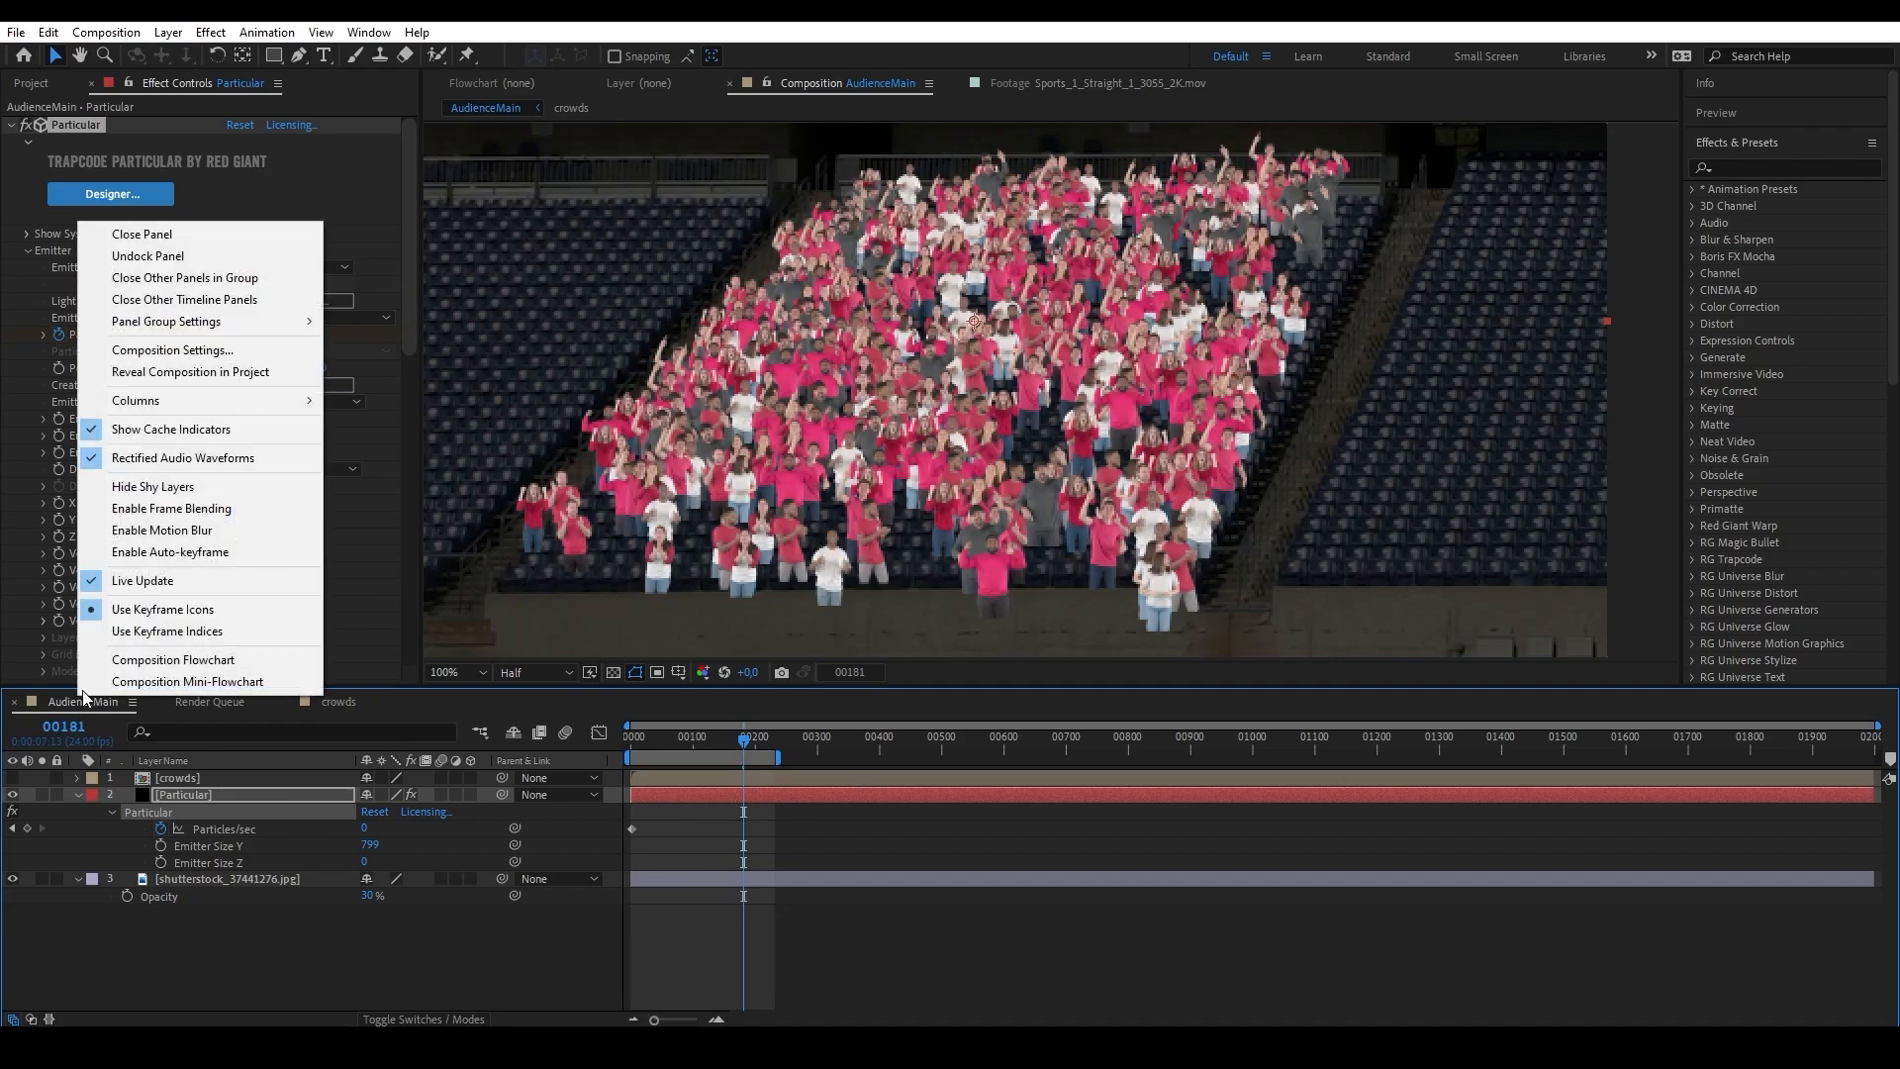
left_click(164, 350)
left_click_drag(755, 635, 707, 615)
type("3000")
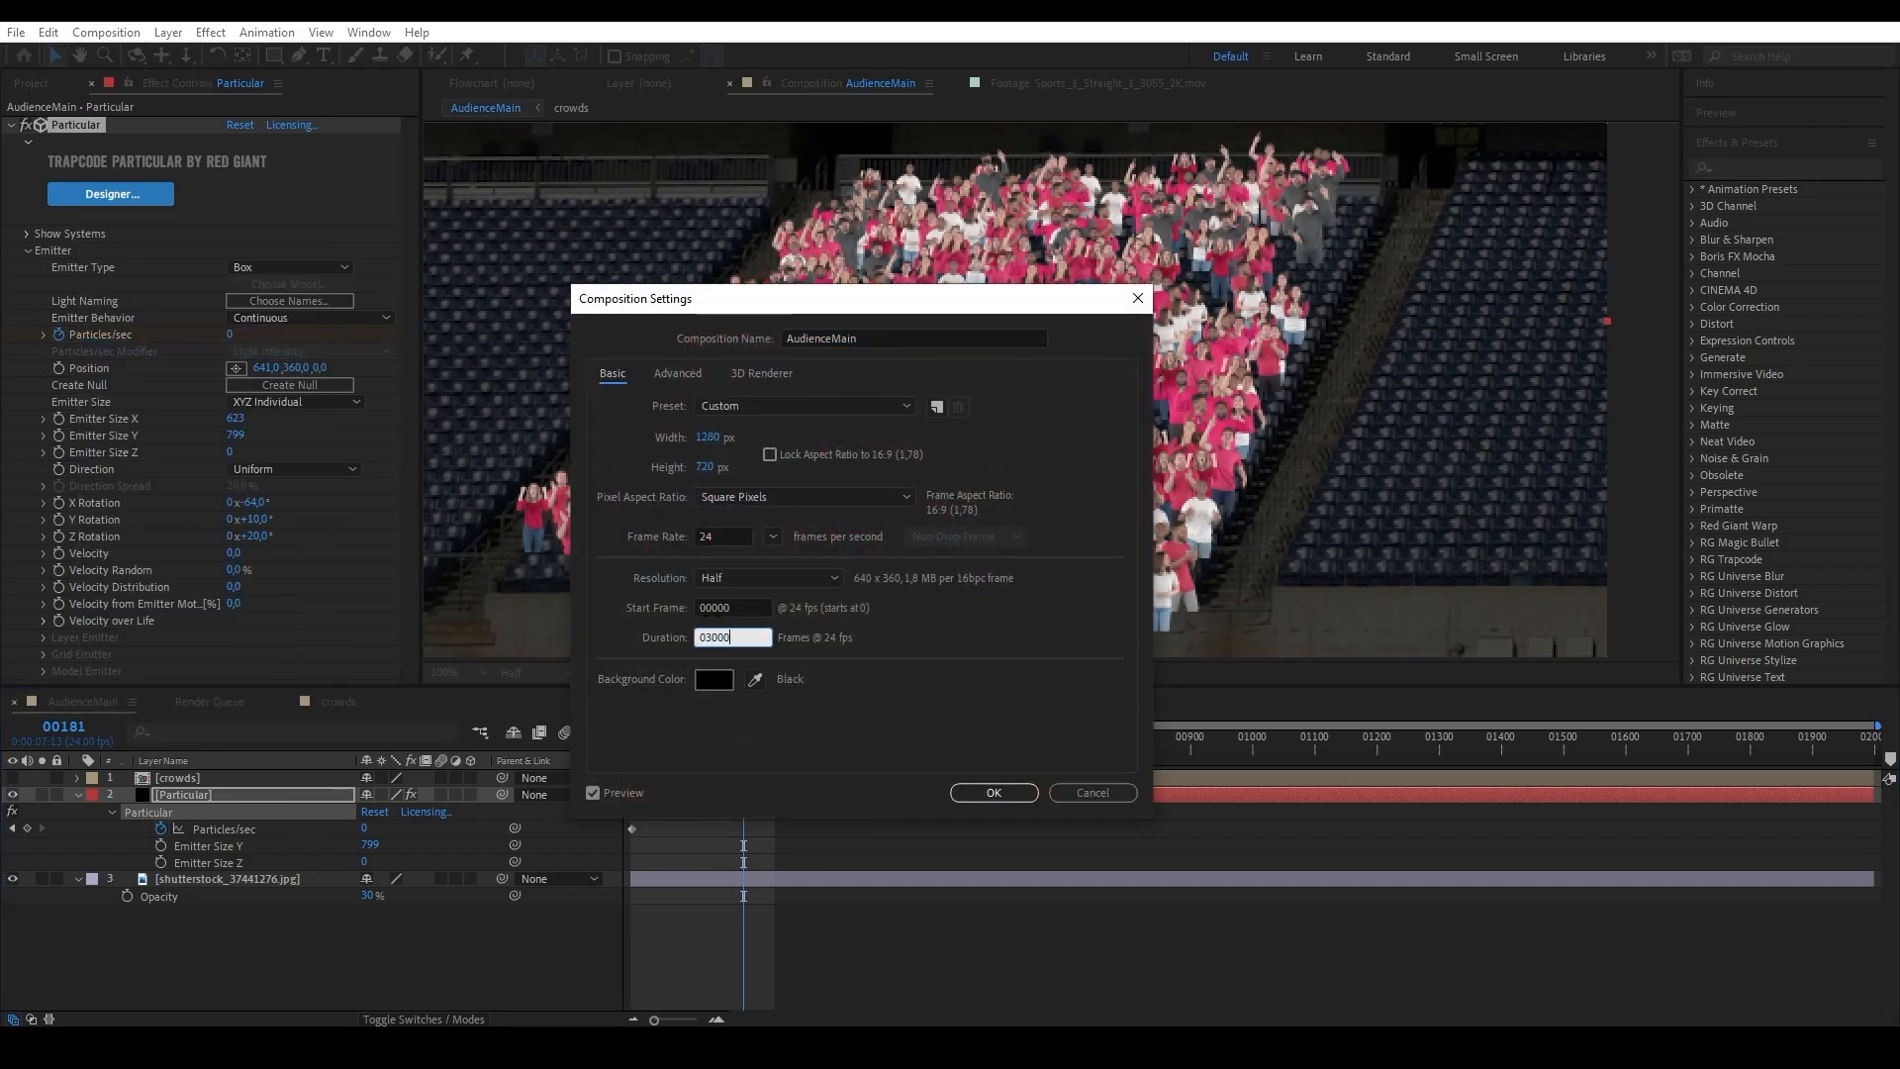
key("Return")
Set the Number of Clips in the Particular layer's Sprite Controls to 15.
left_click(259, 794)
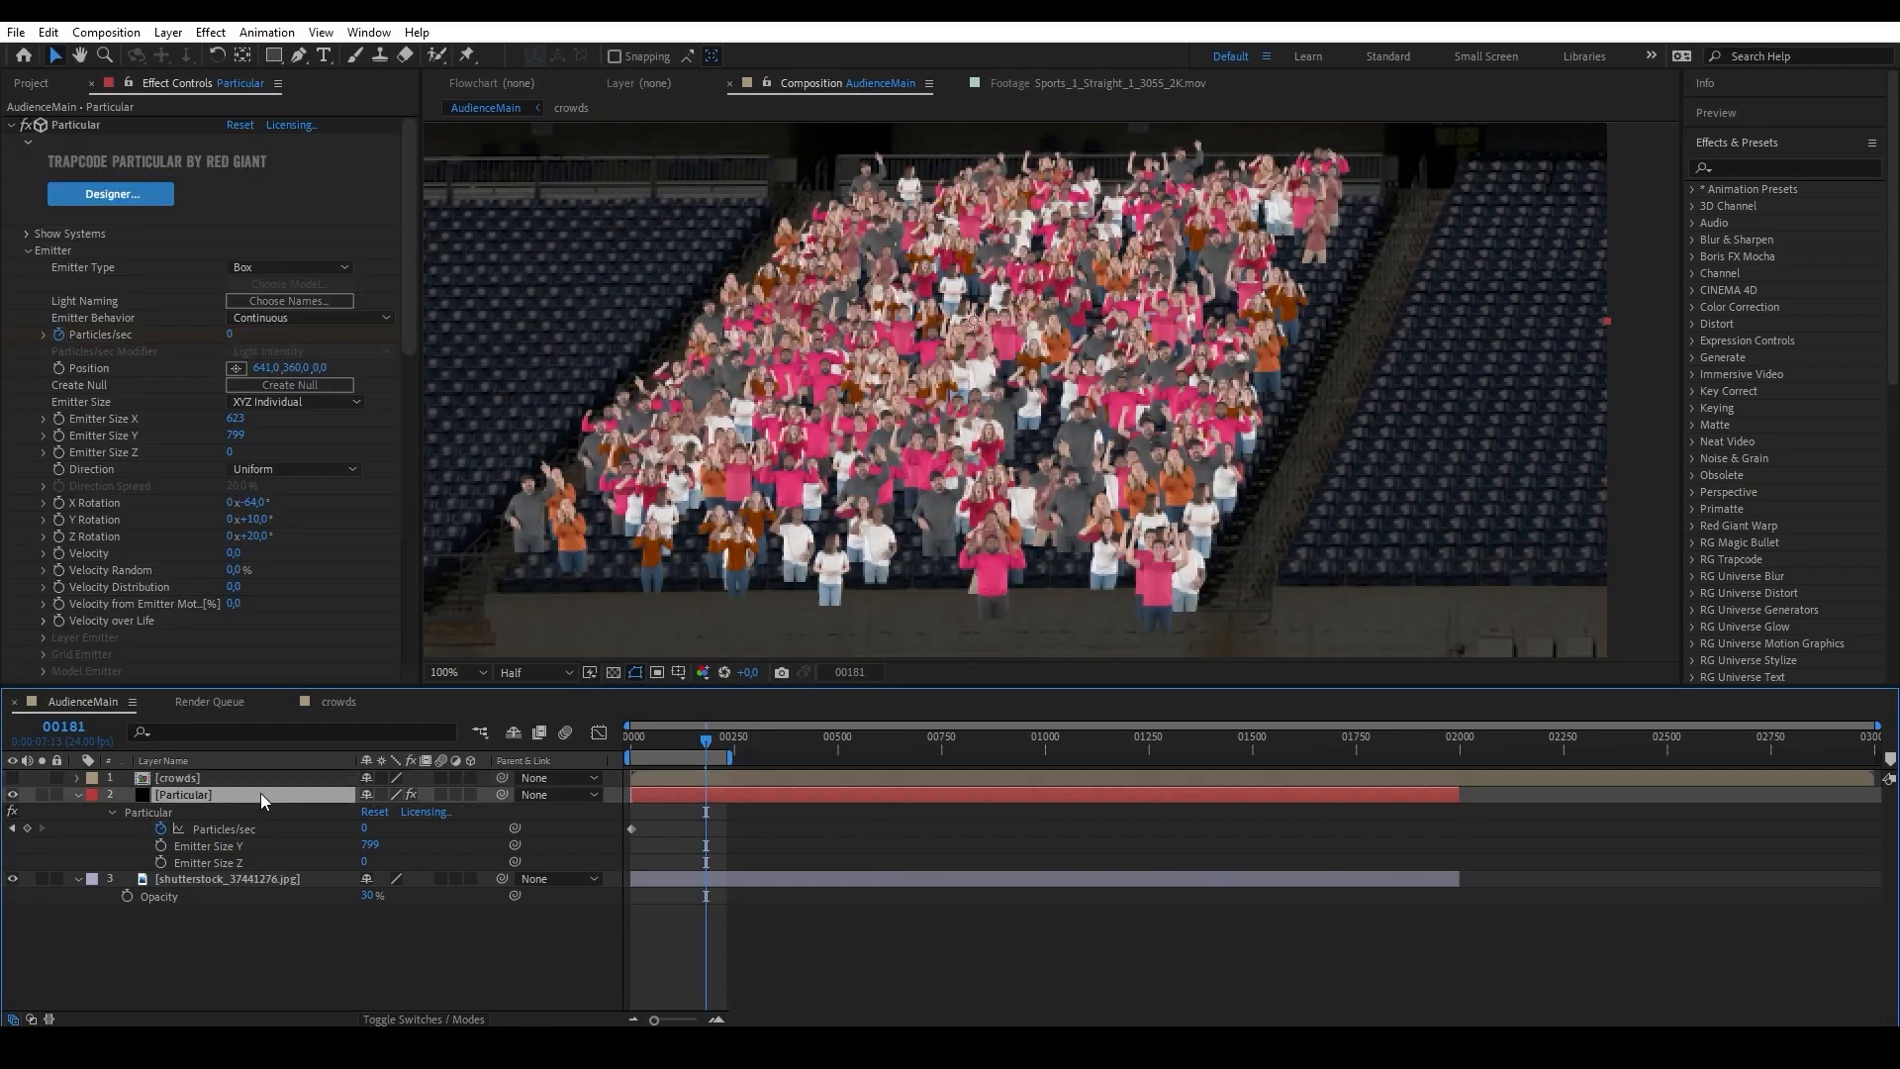
scroll(267, 560, "down", 5)
scroll(267, 560, "down", 4)
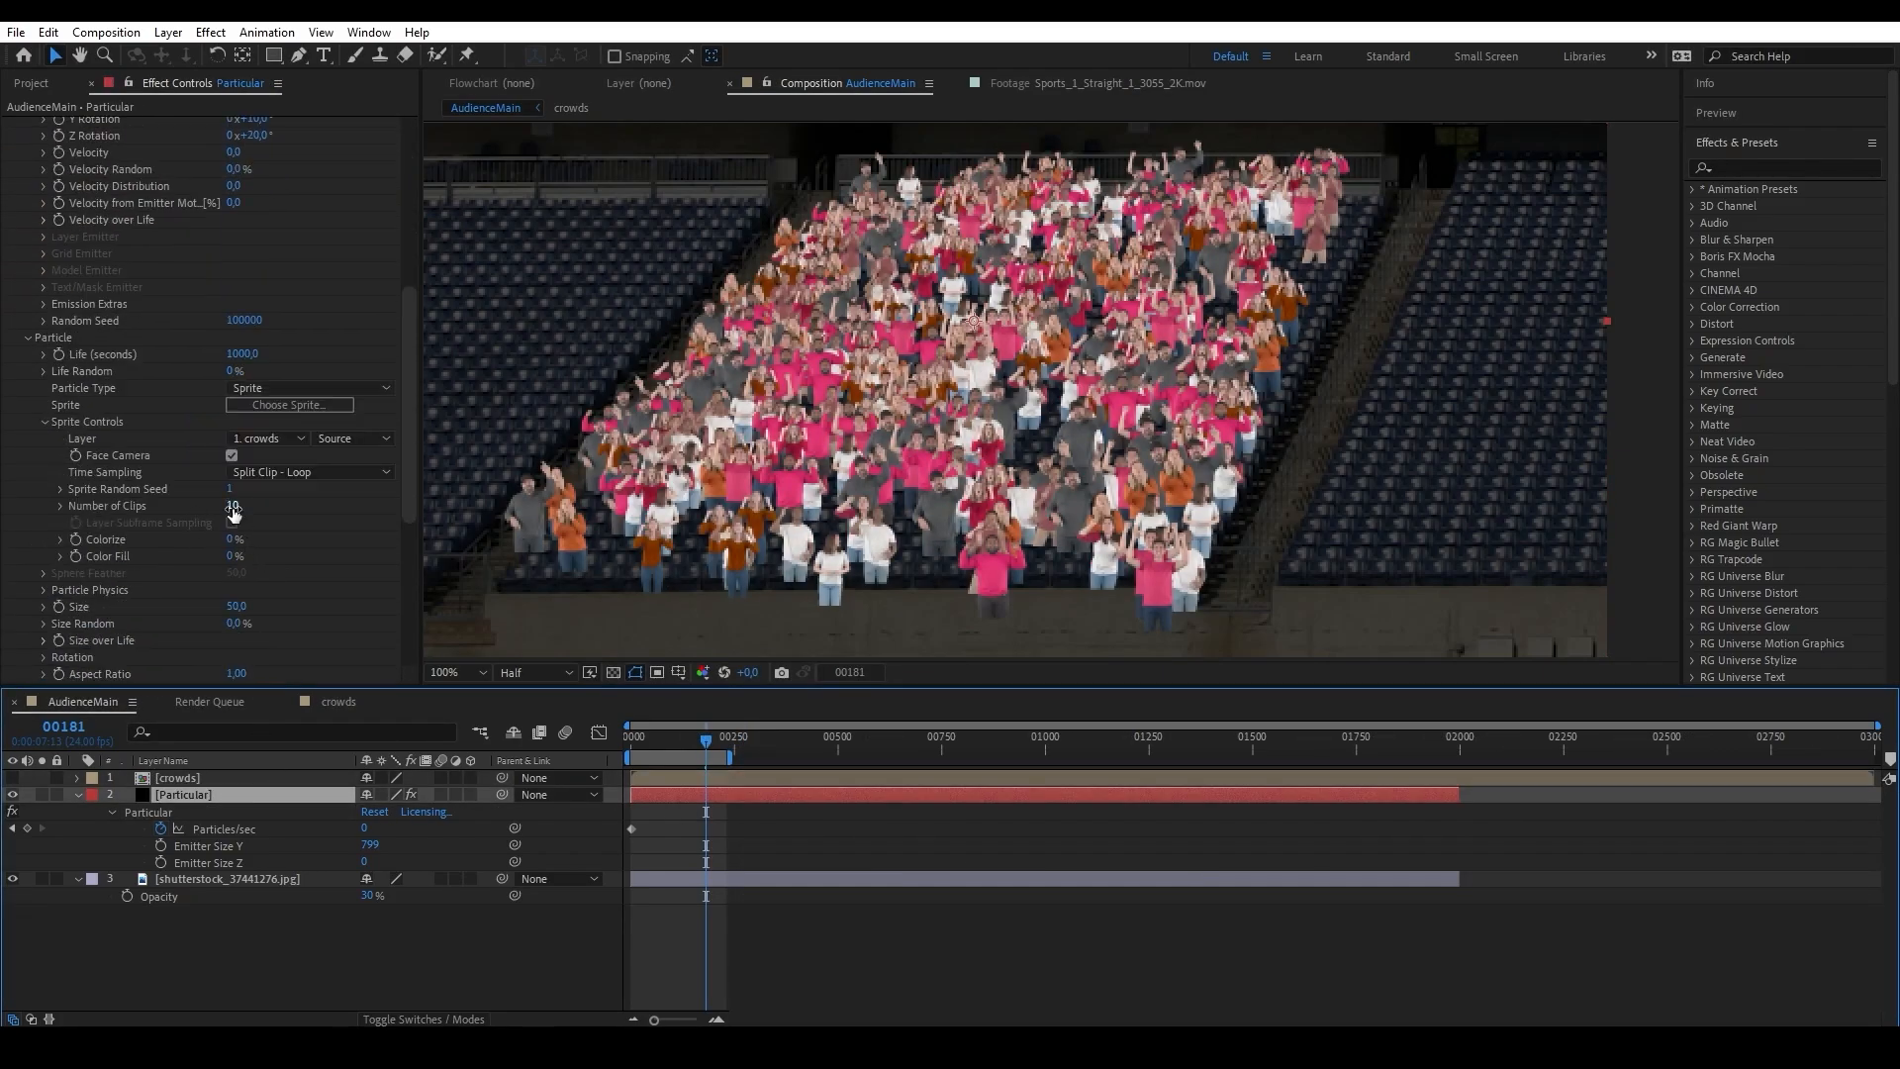
left_click(237, 506)
type("15")
key("Return")
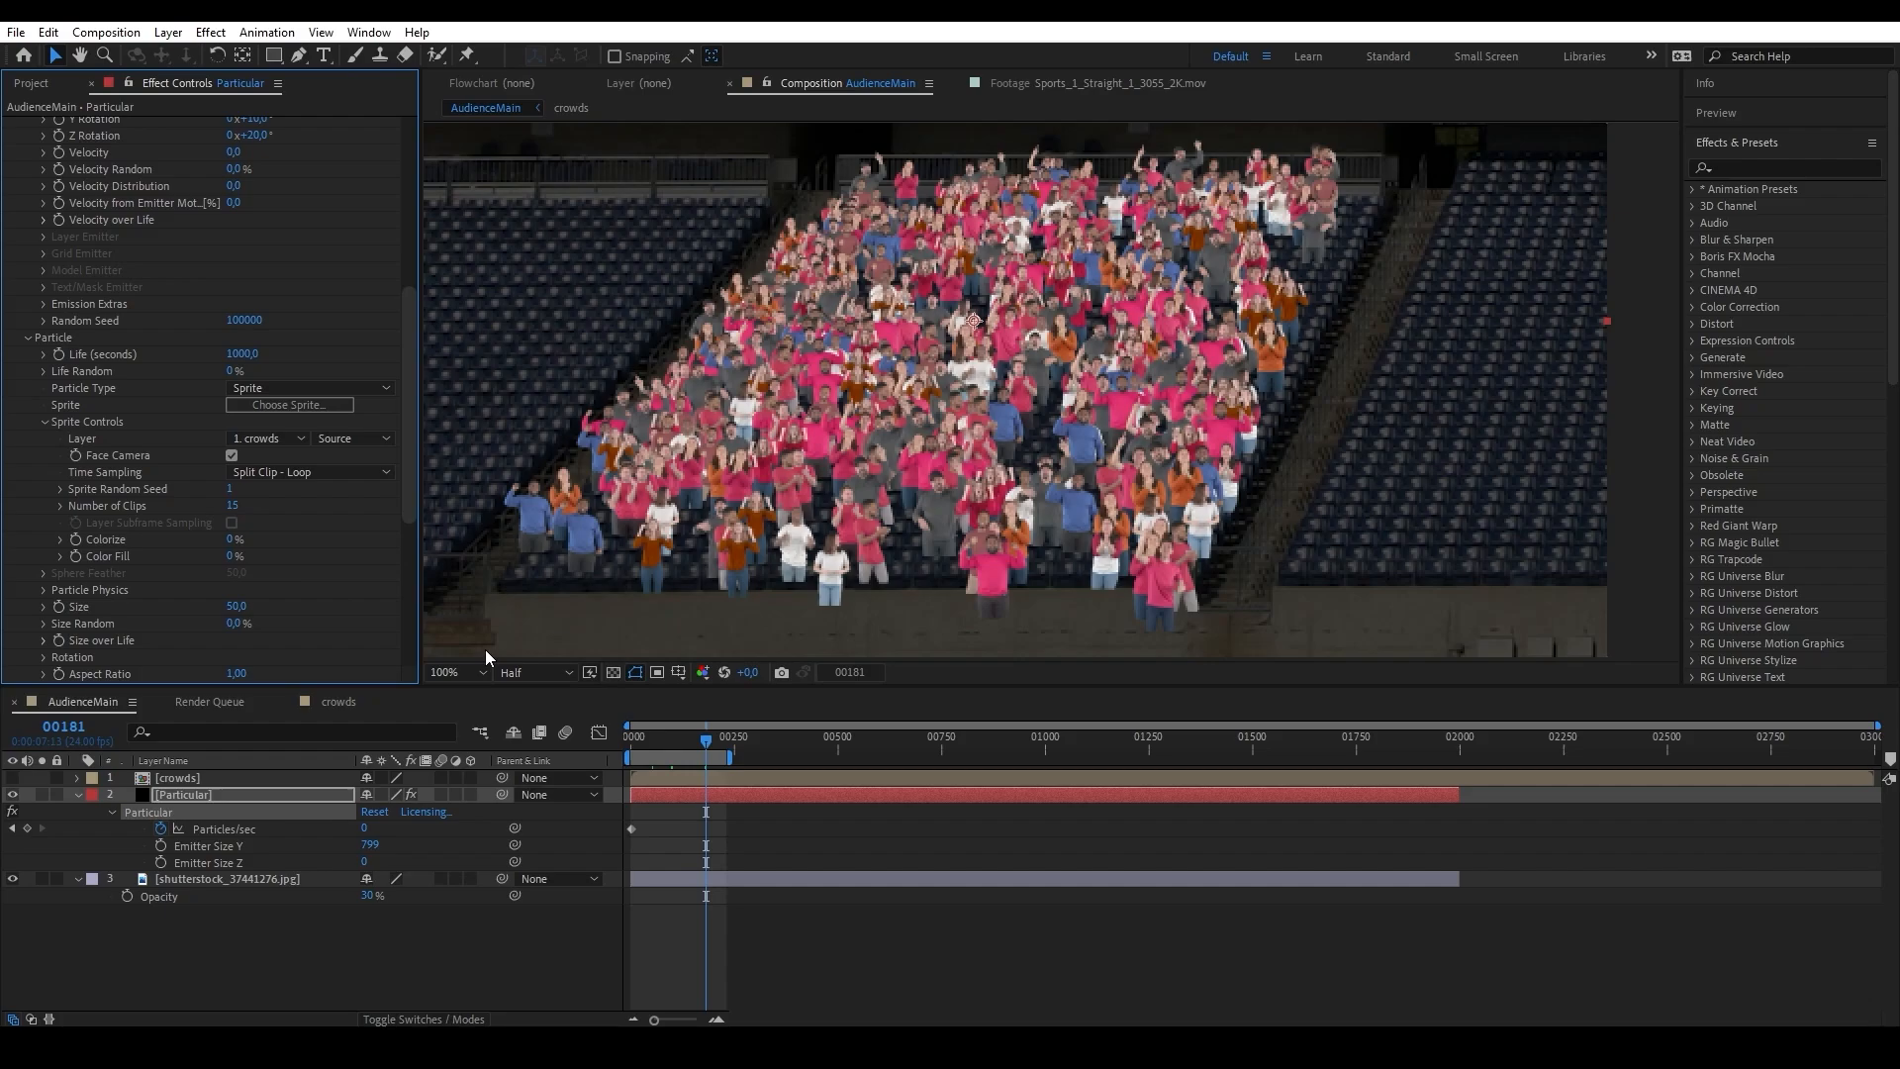
Queue the crowds composition for pre-rendering.
left_click(32, 87)
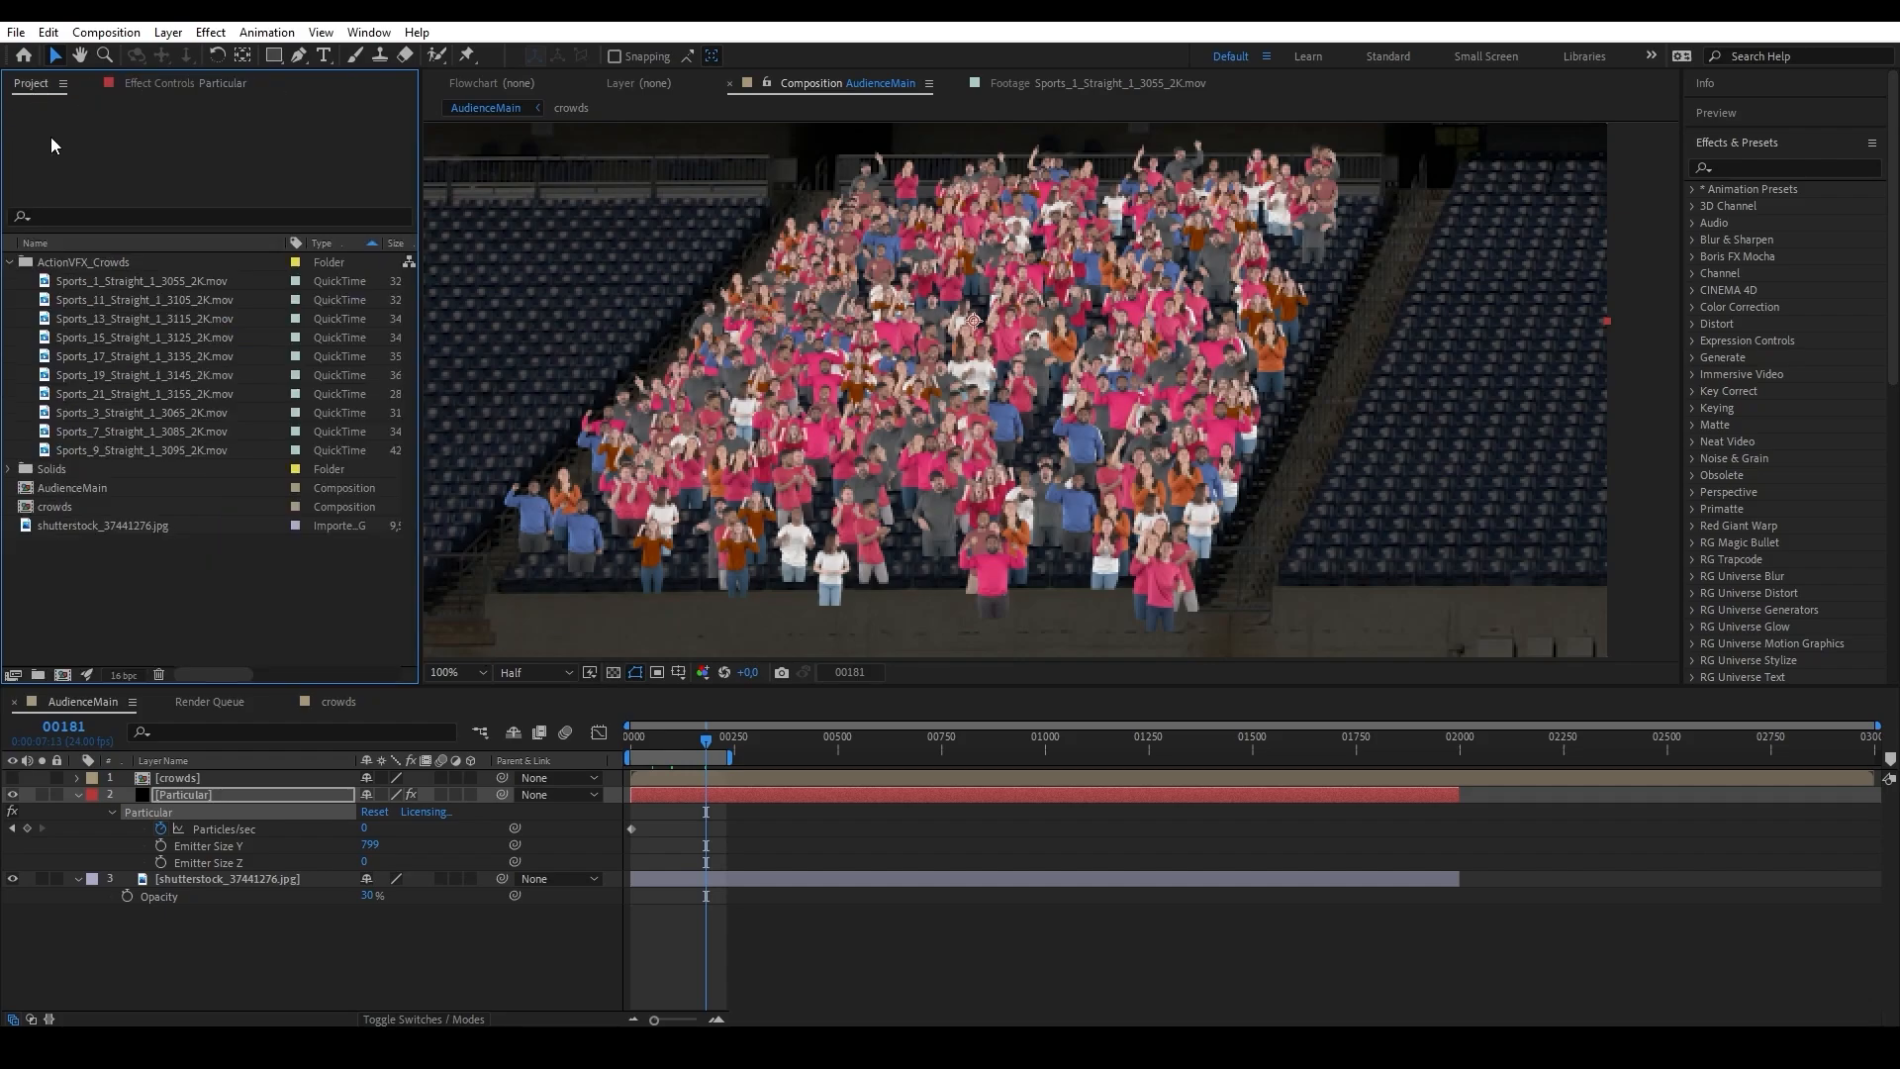
left_click(67, 506)
left_click(106, 32)
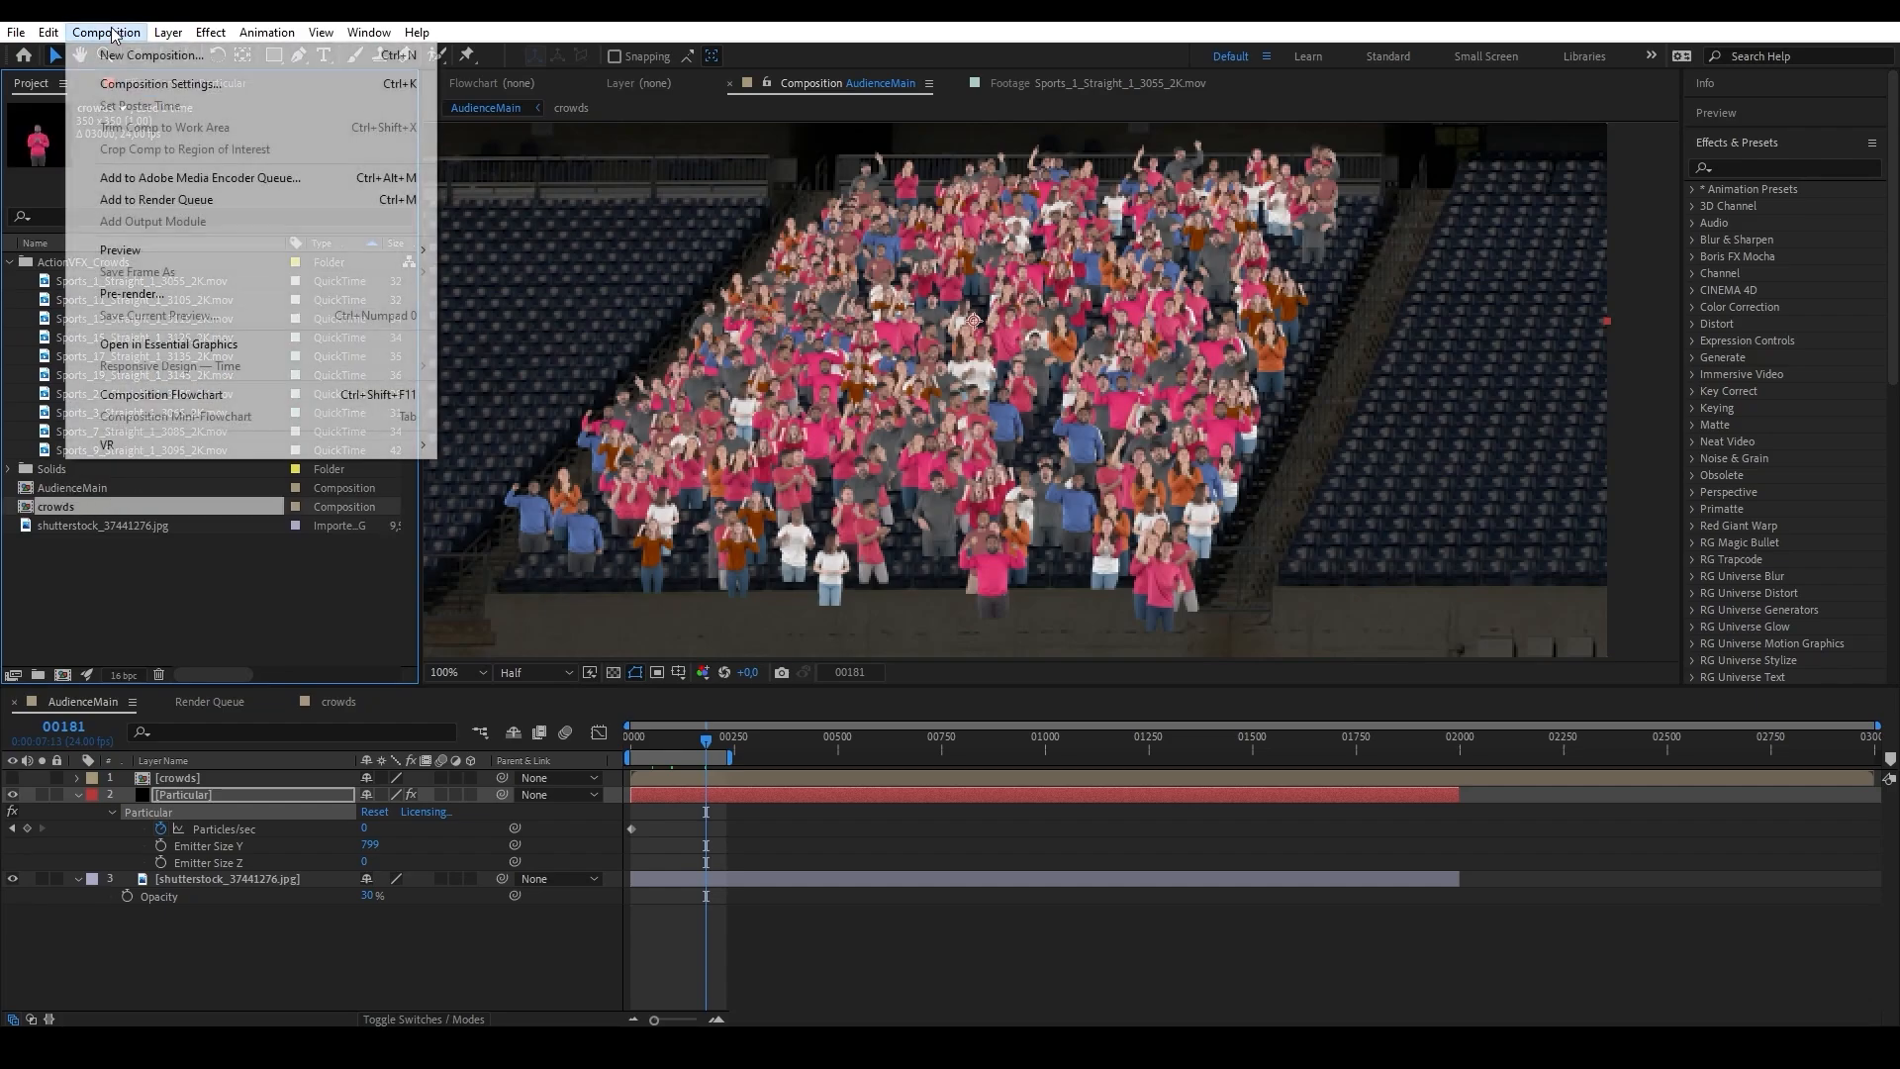
left_click(186, 293)
left_click(132, 802)
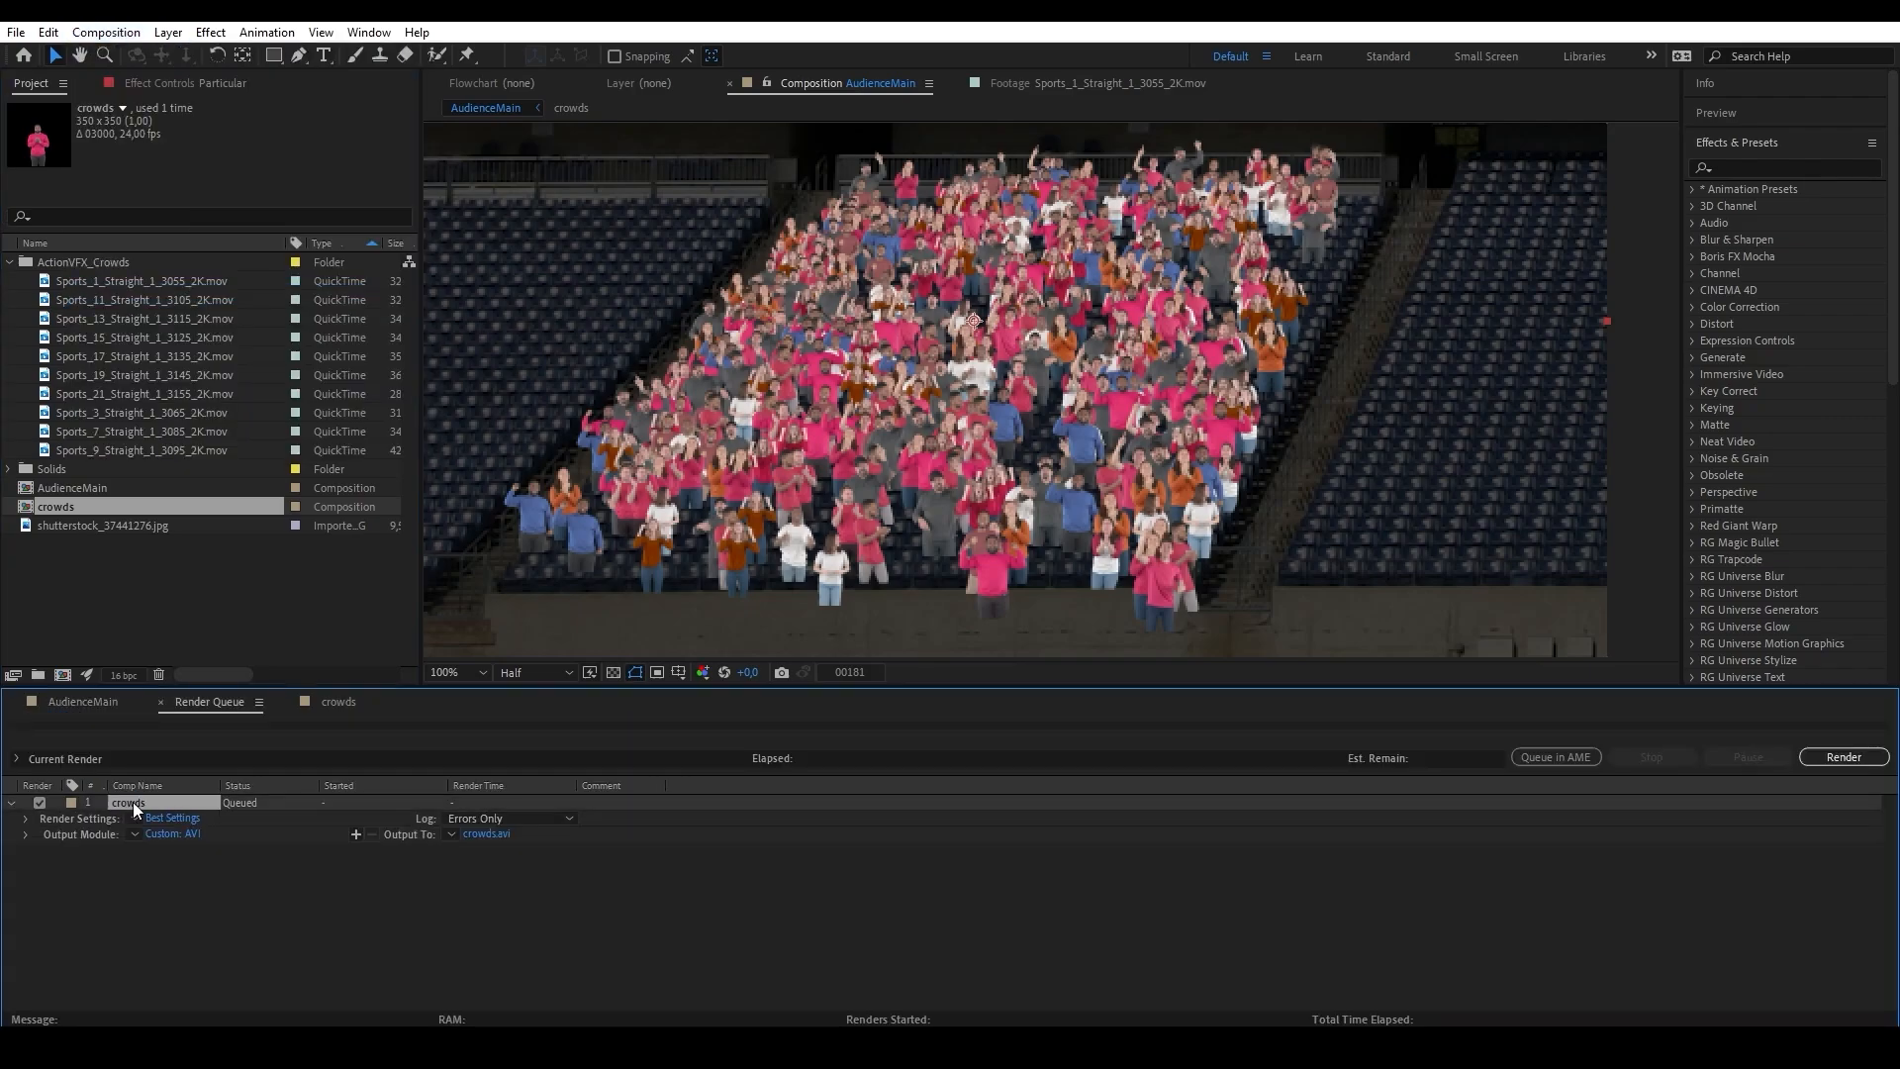
Configure the crowds output module as QuickTime with RGB + Alpha channels, Apple ProRes 4444, and audio output off.
left_click(170, 837)
left_click(885, 279)
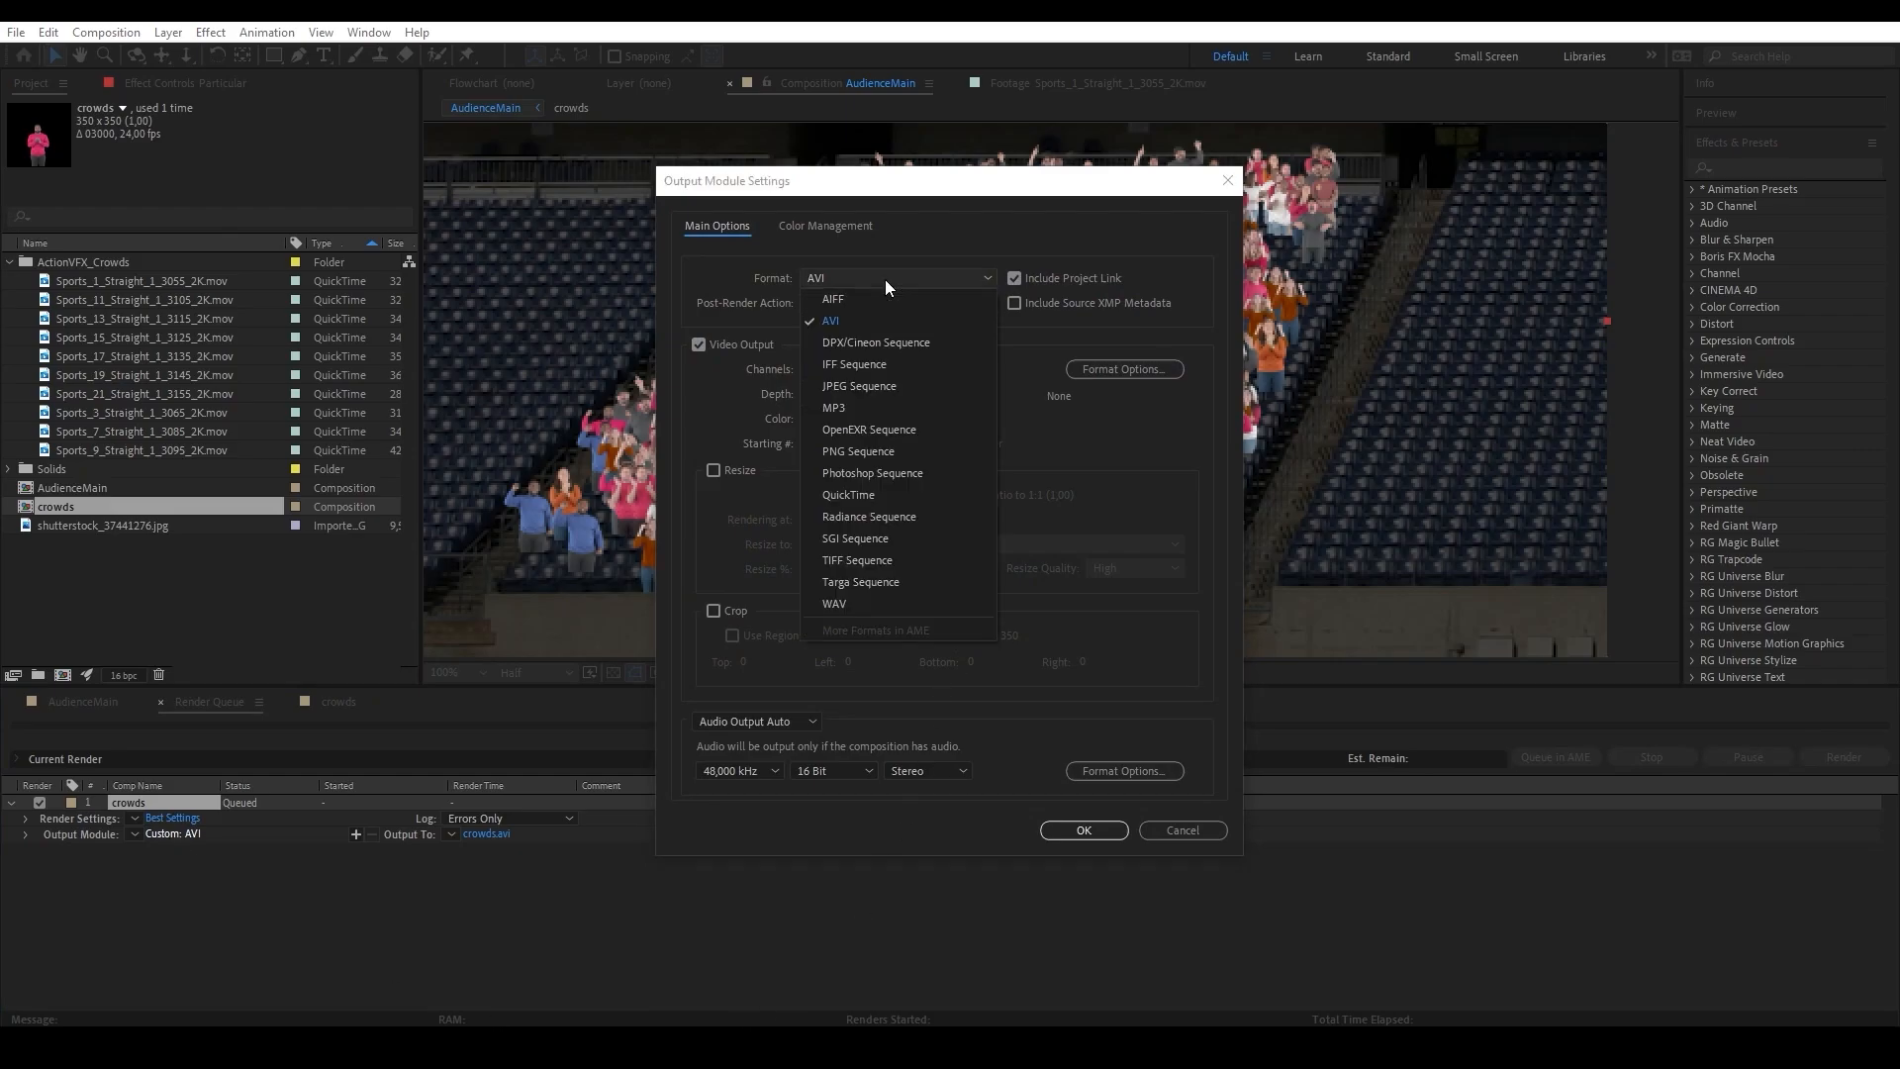
left_click(908, 478)
left_click(943, 372)
left_click(850, 427)
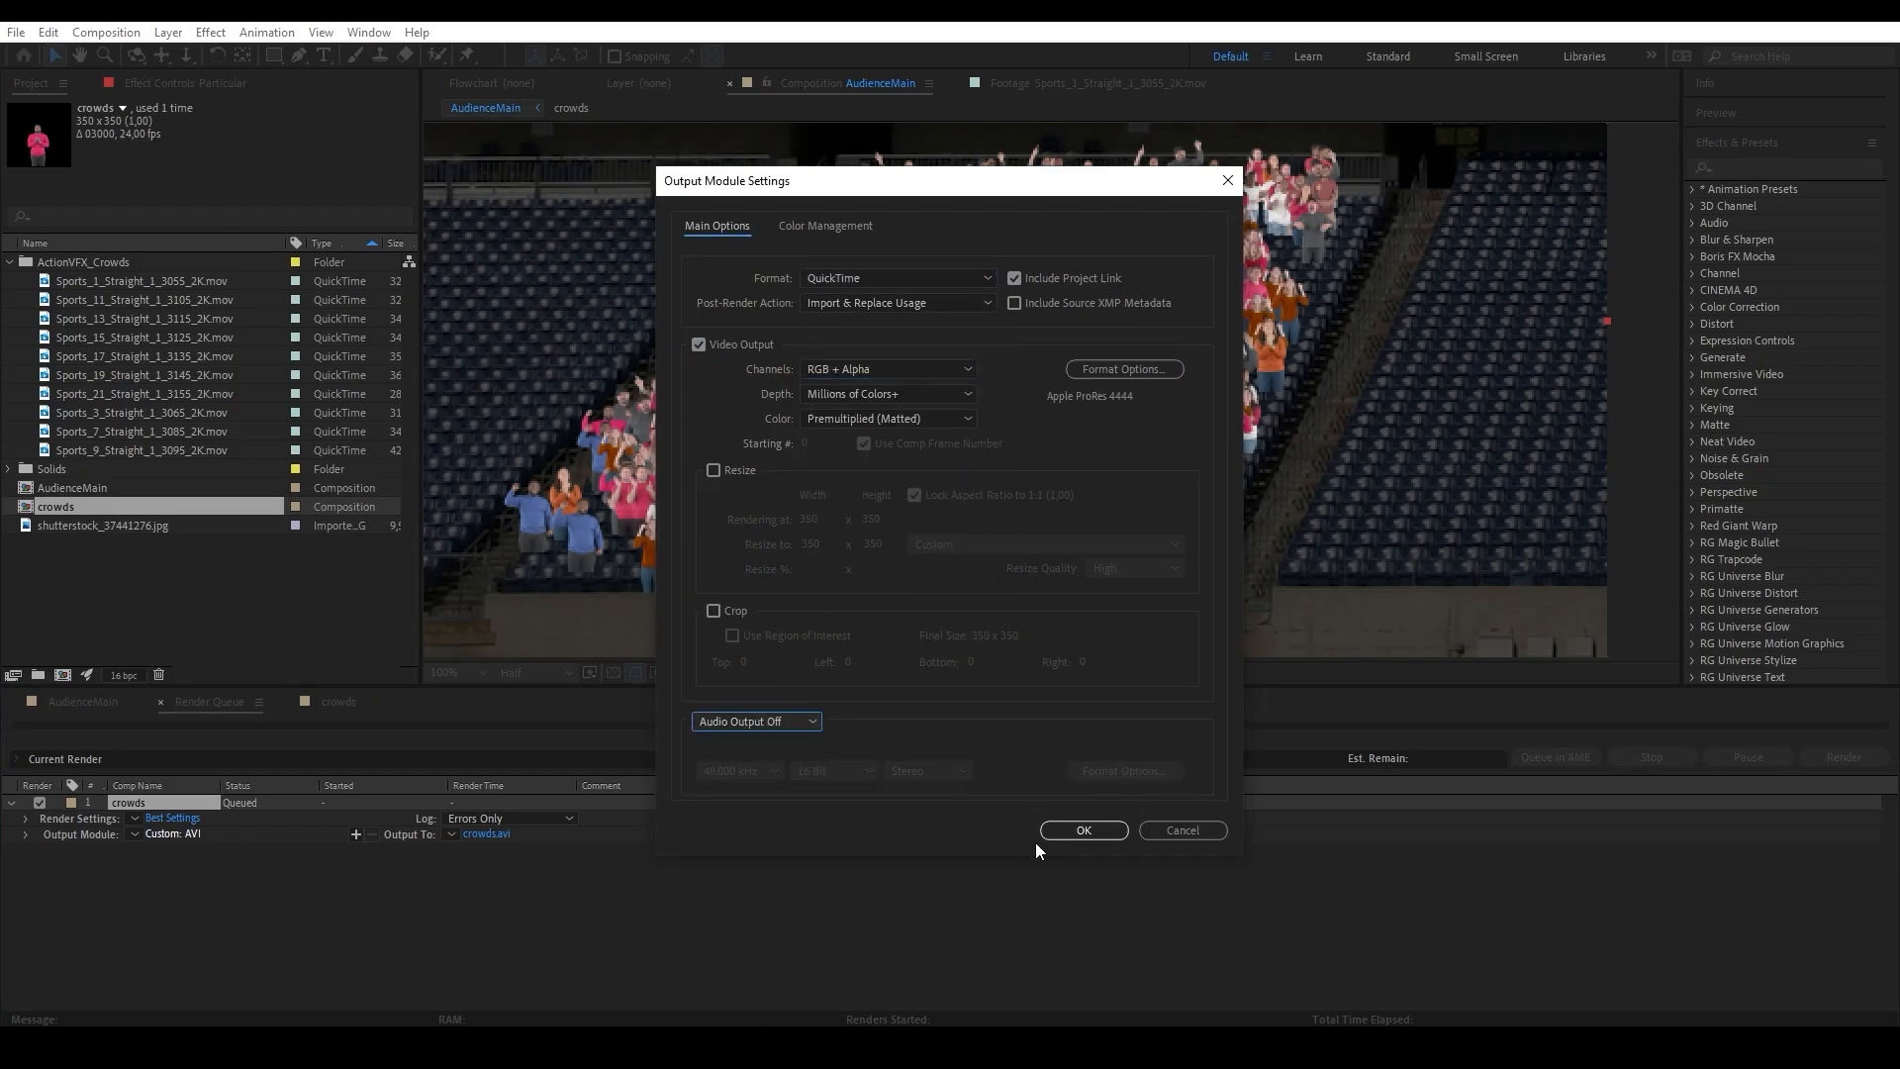
left_click(1065, 831)
Name the pre-render's output file CrowdPreRender.
left_click(489, 836)
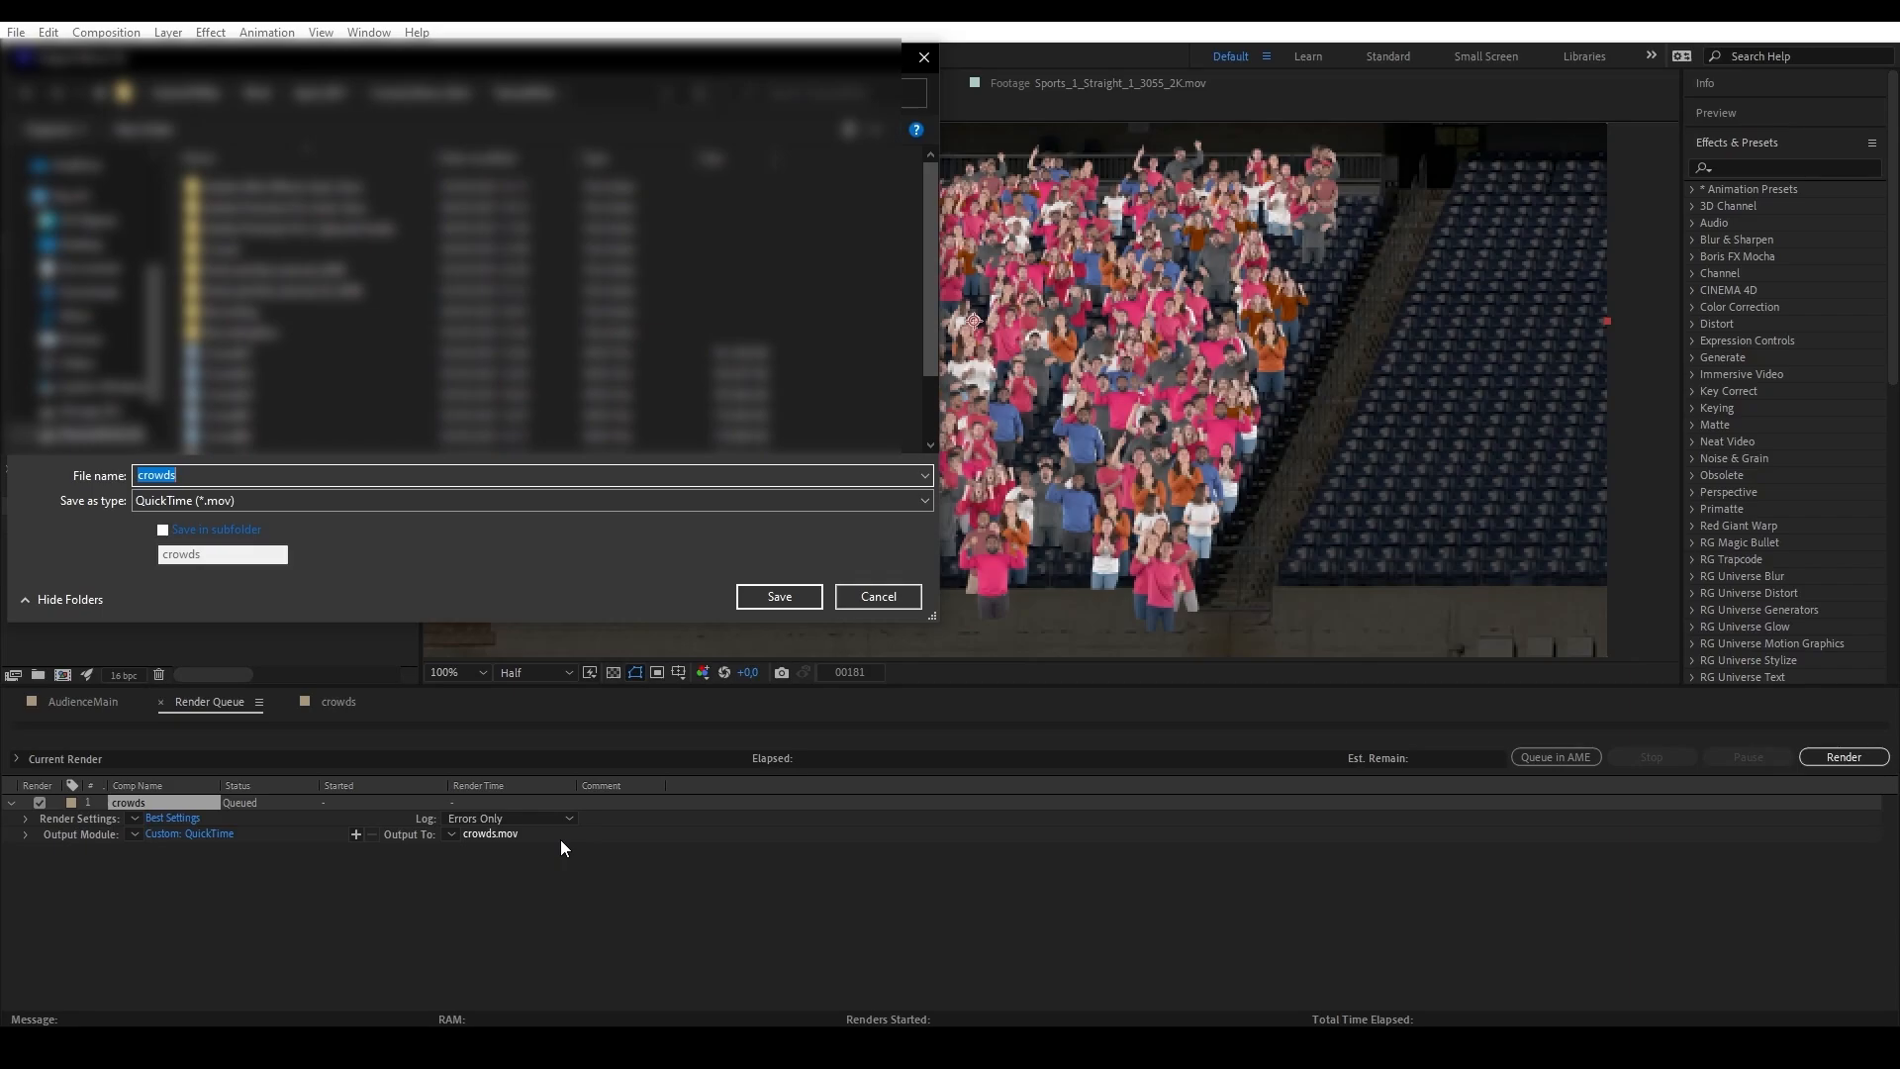
type("CrowdPreRender")
key("Return")
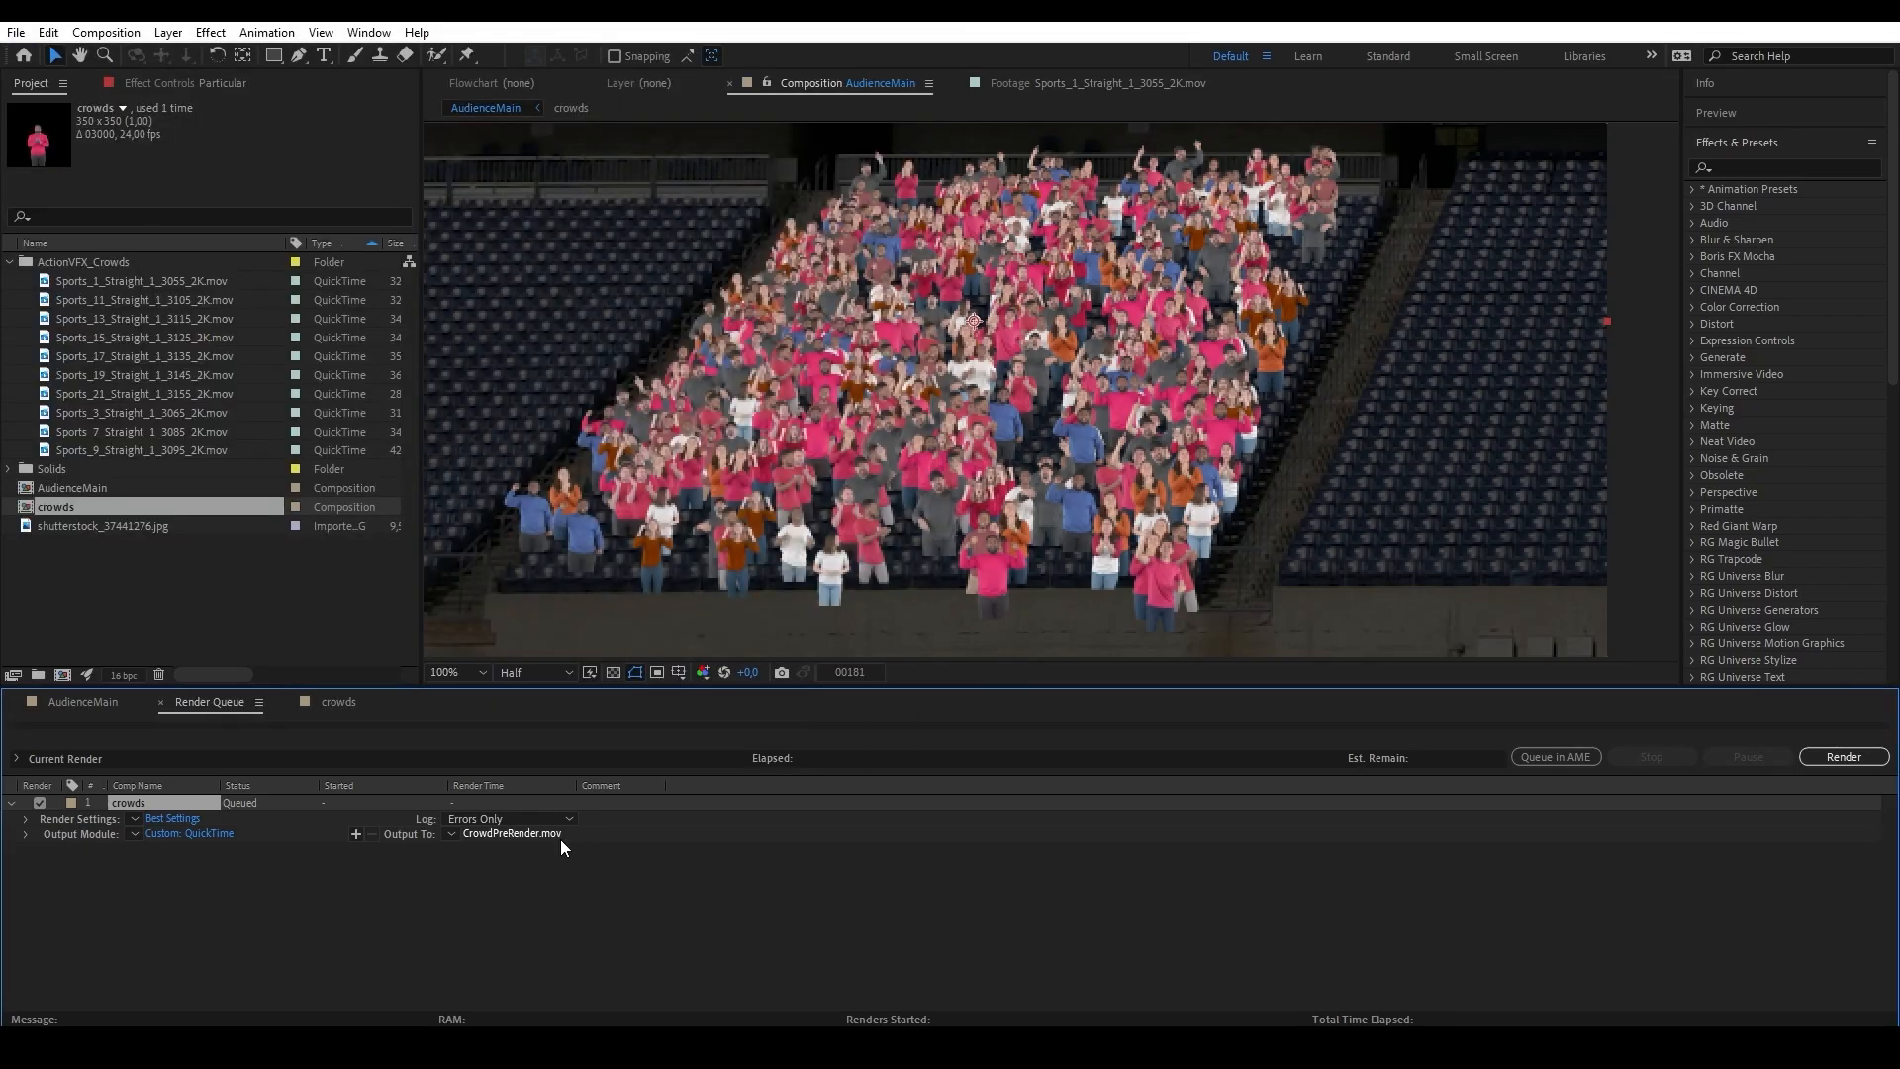
Target the crowds composition with the Import & Replace Usage post-render action and start the render.
left_click(24, 835)
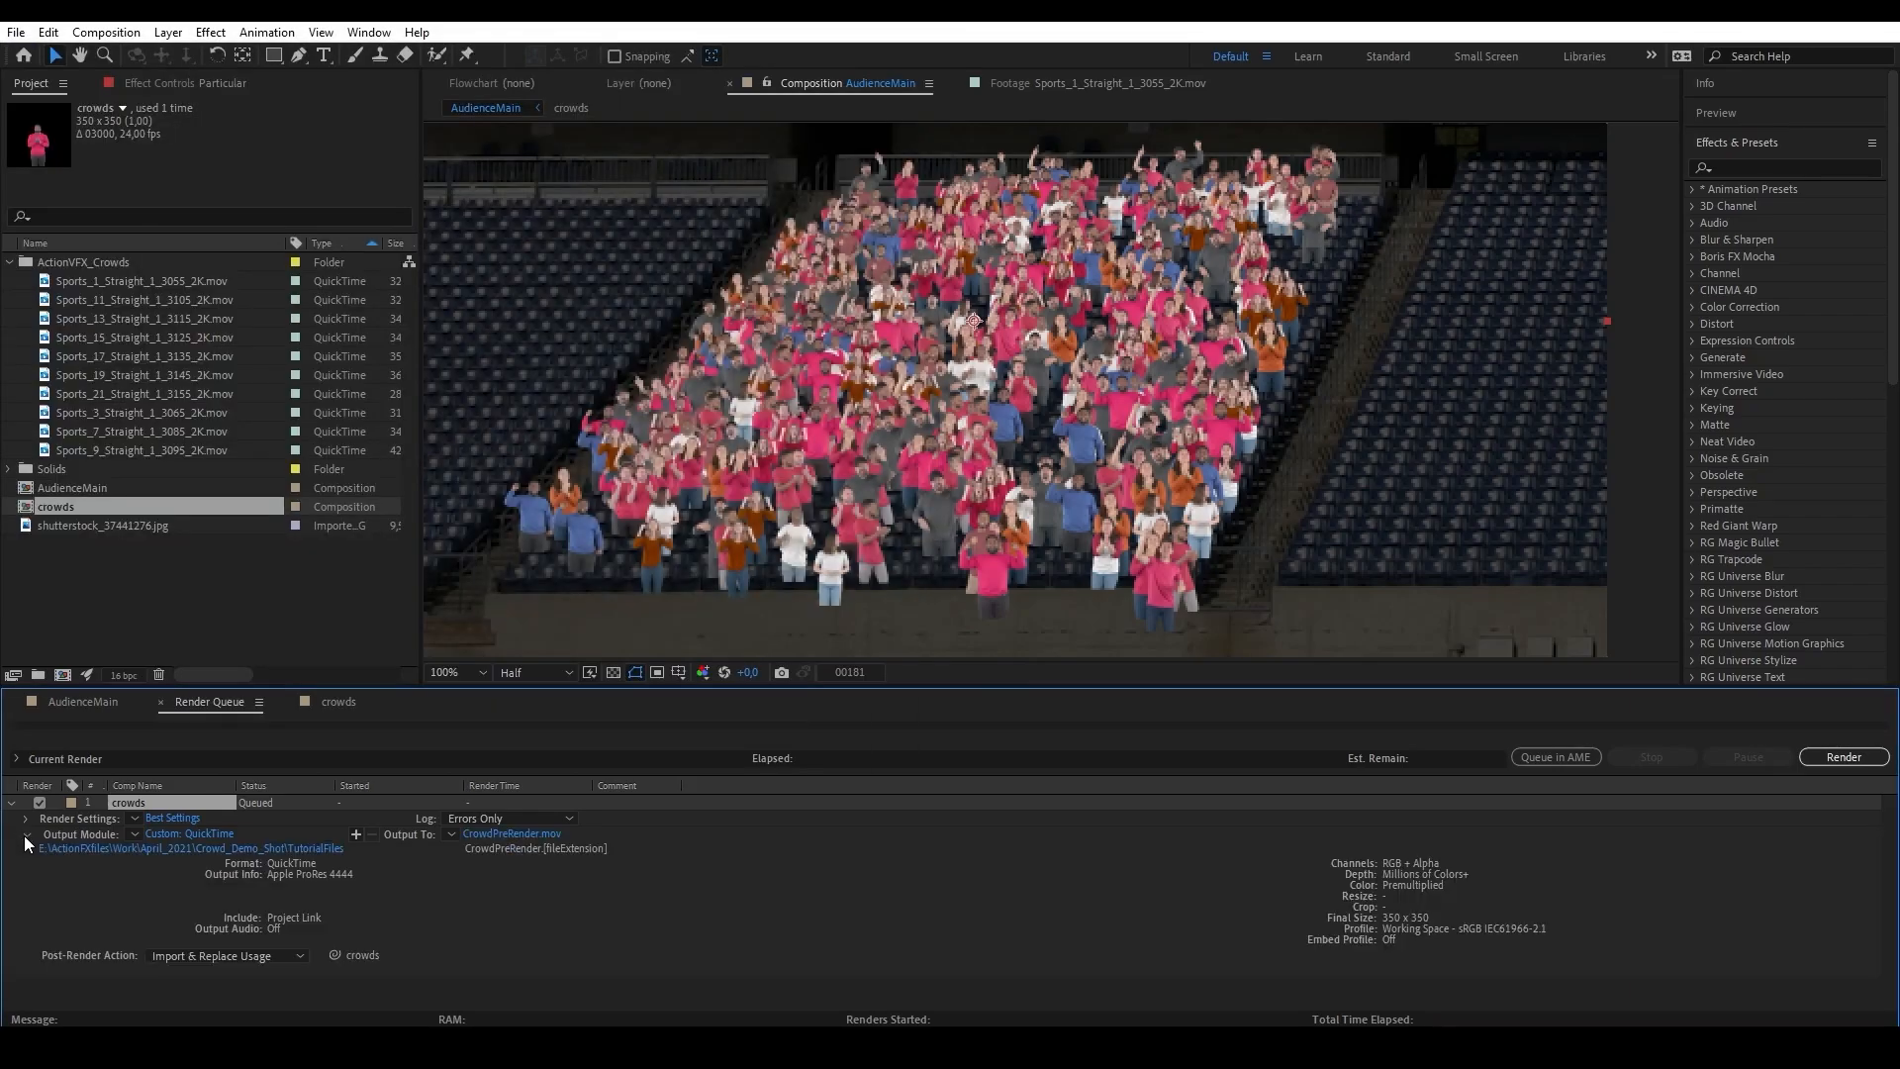
left_click(253, 956)
left_click(283, 913)
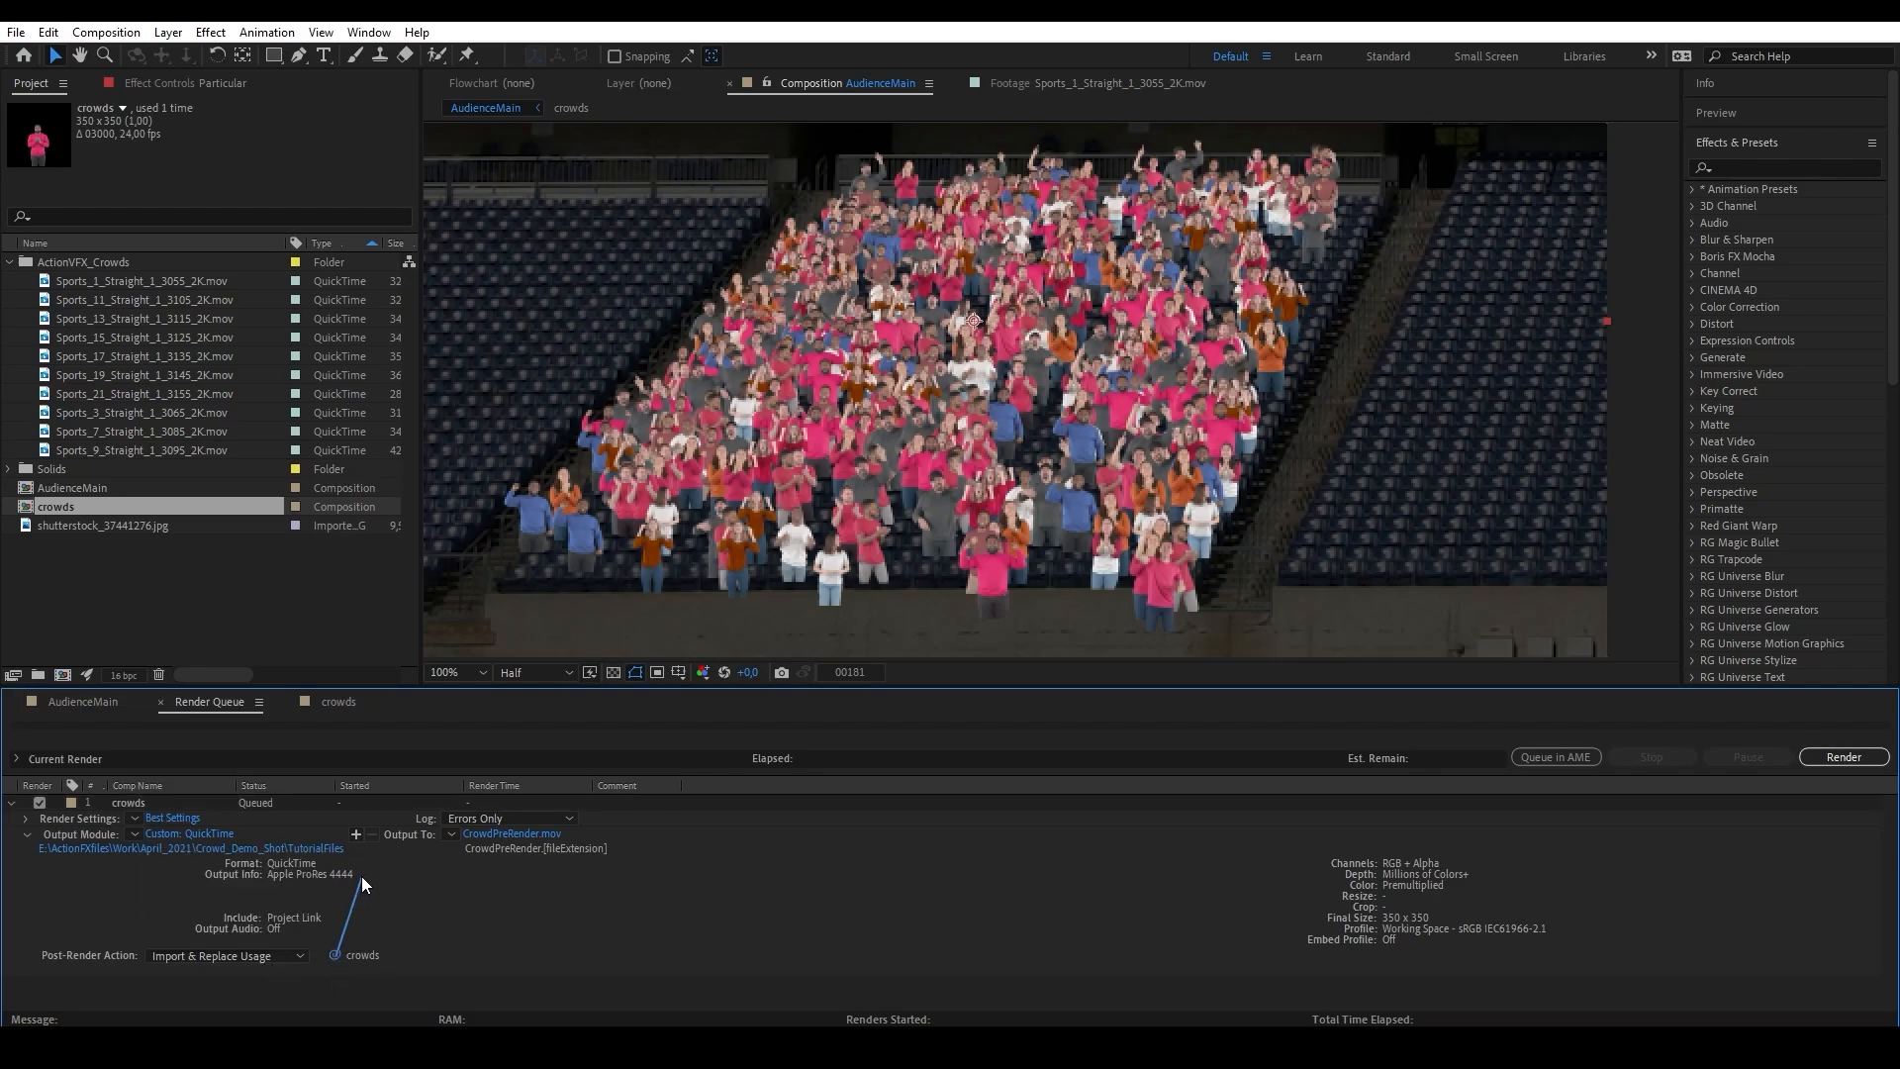
left_click_drag(361, 876, 109, 507)
left_click(1843, 758)
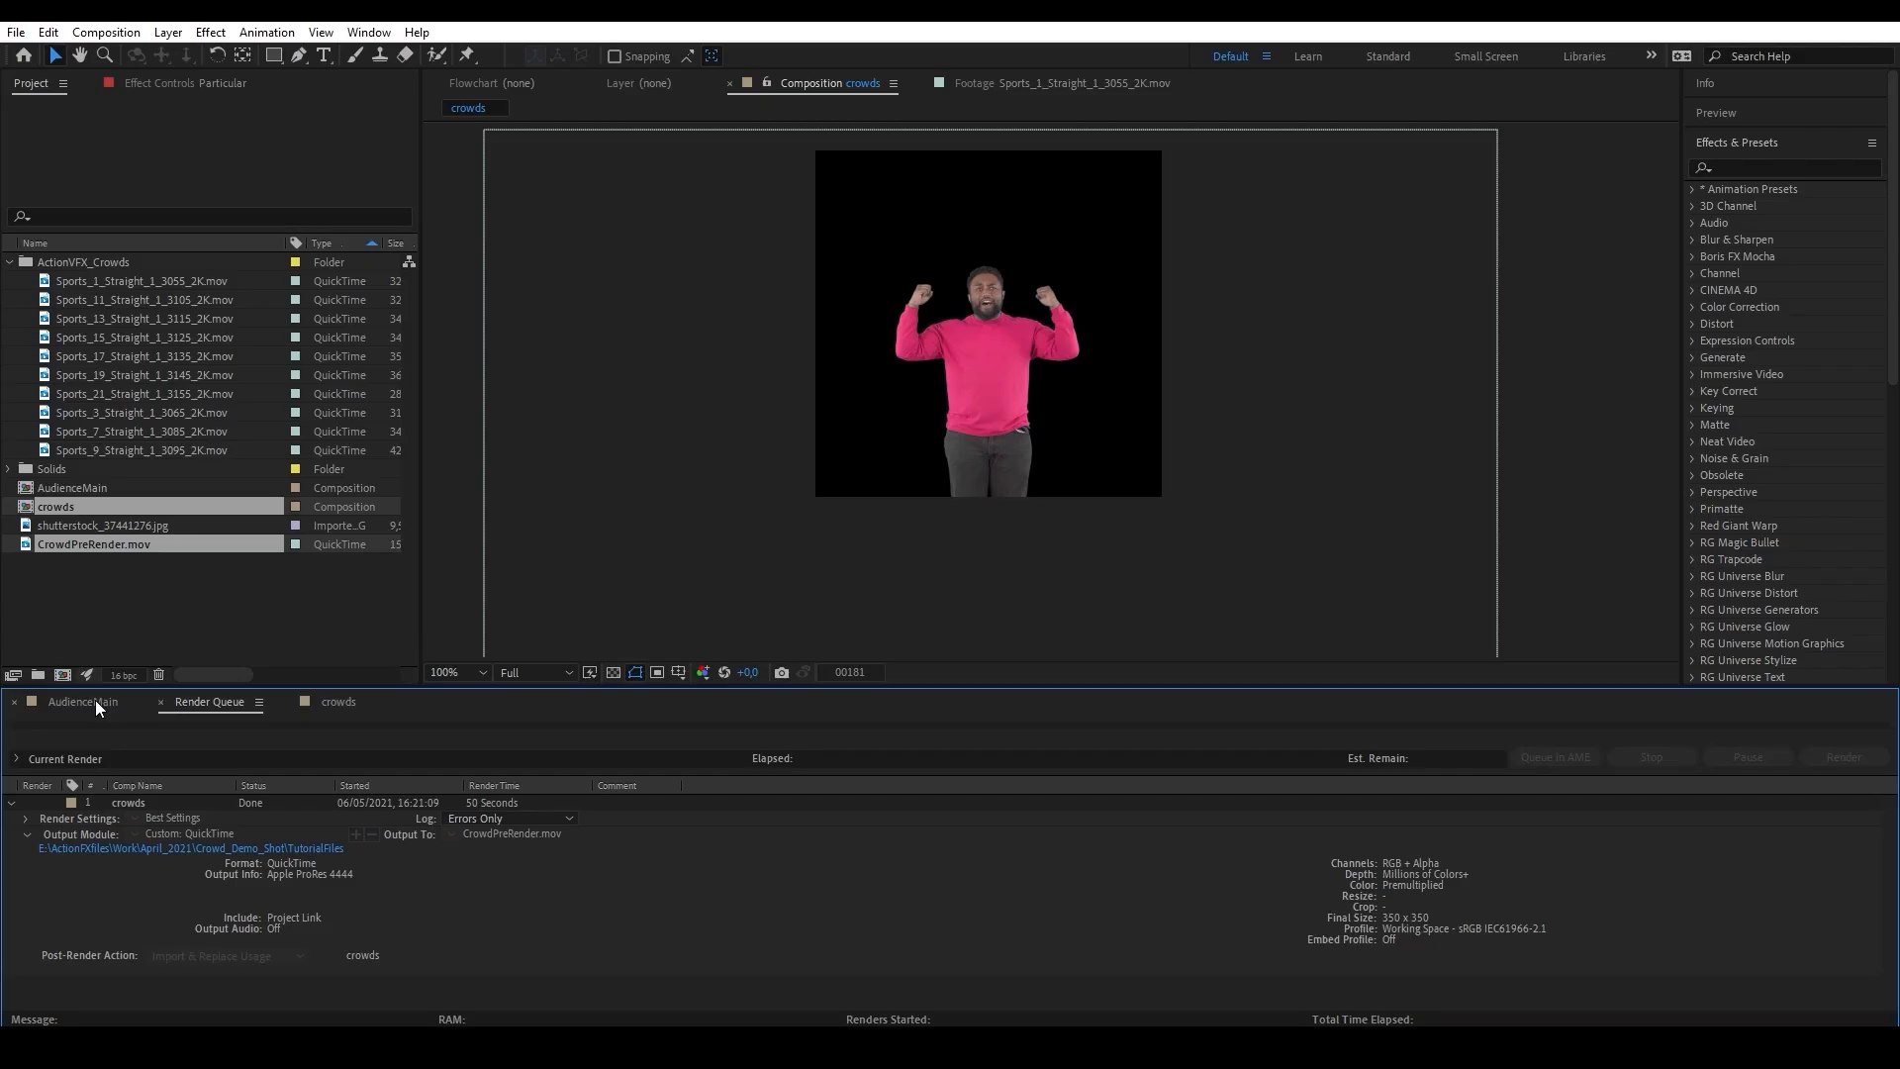
Check that the Particular layer's Sprite Controls in AudienceMain use CrowdPreRender.mov as the source layer.
left_click(151, 847)
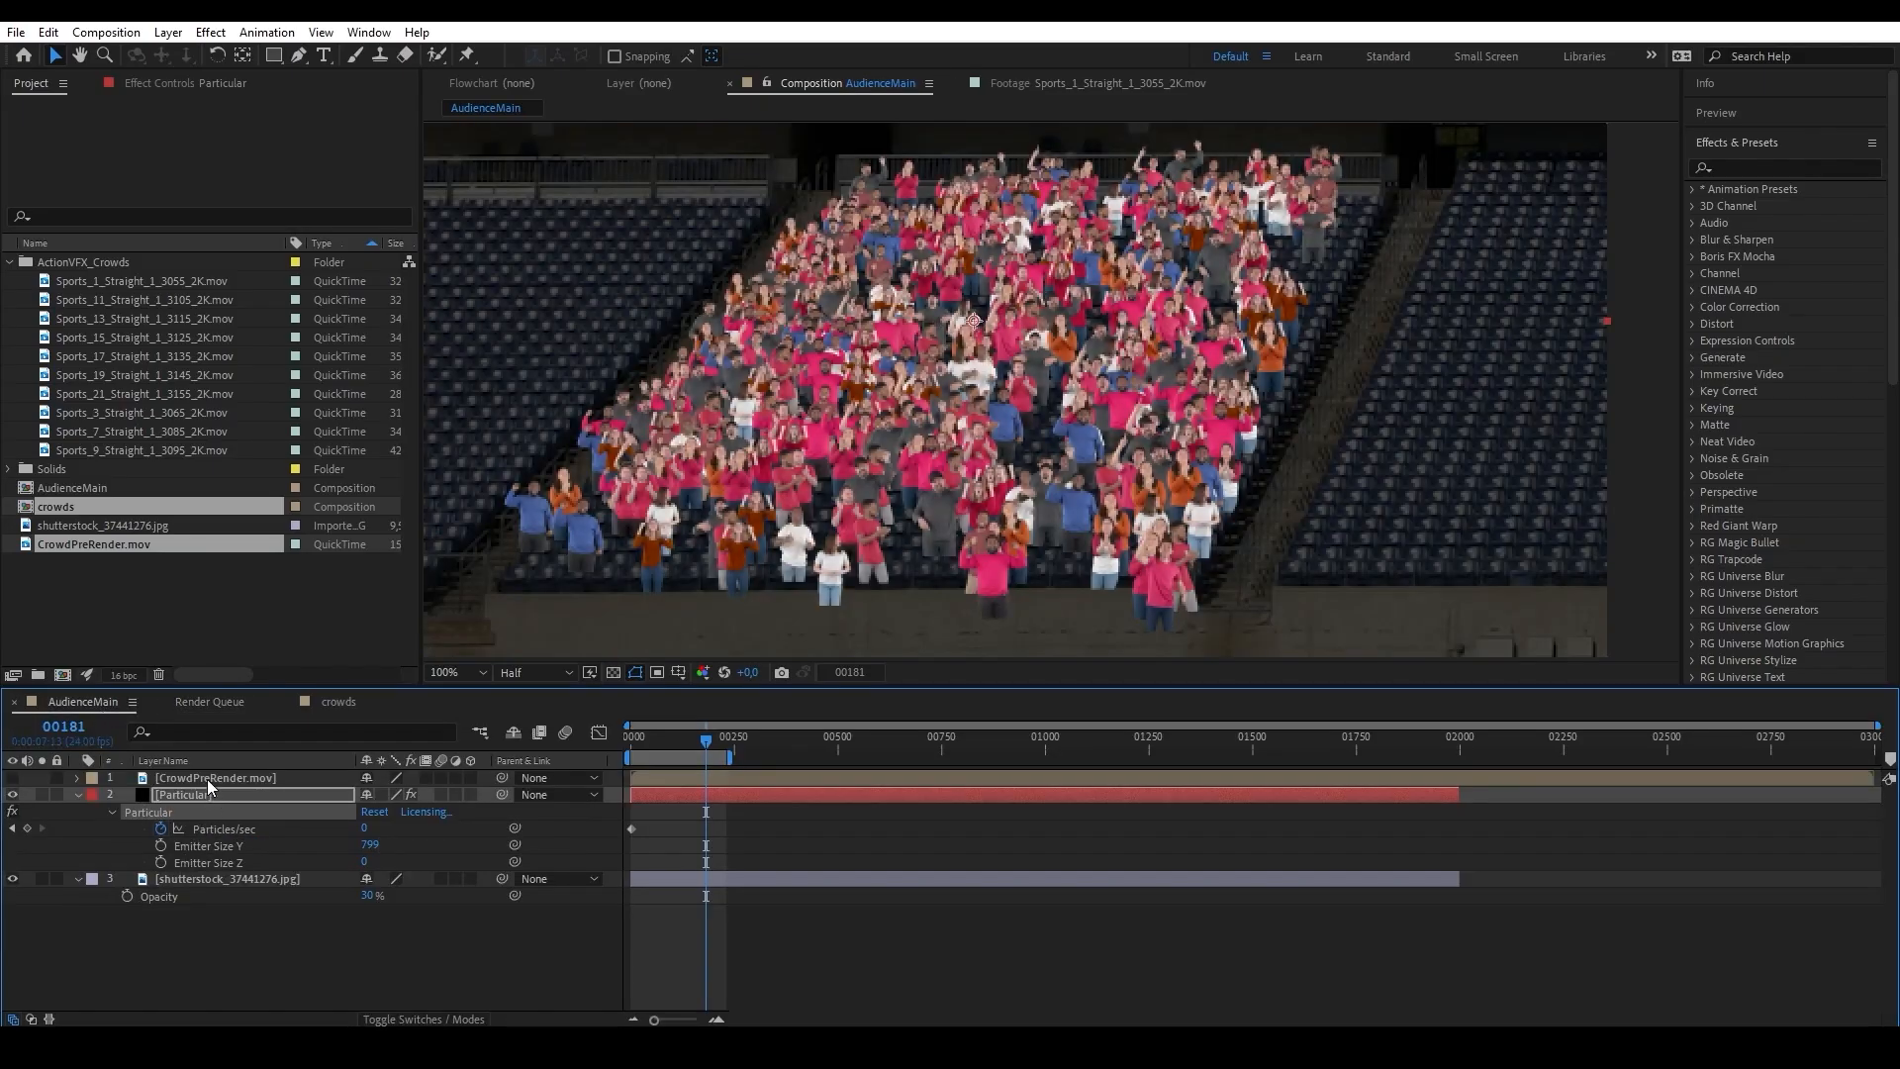
left_click(206, 778)
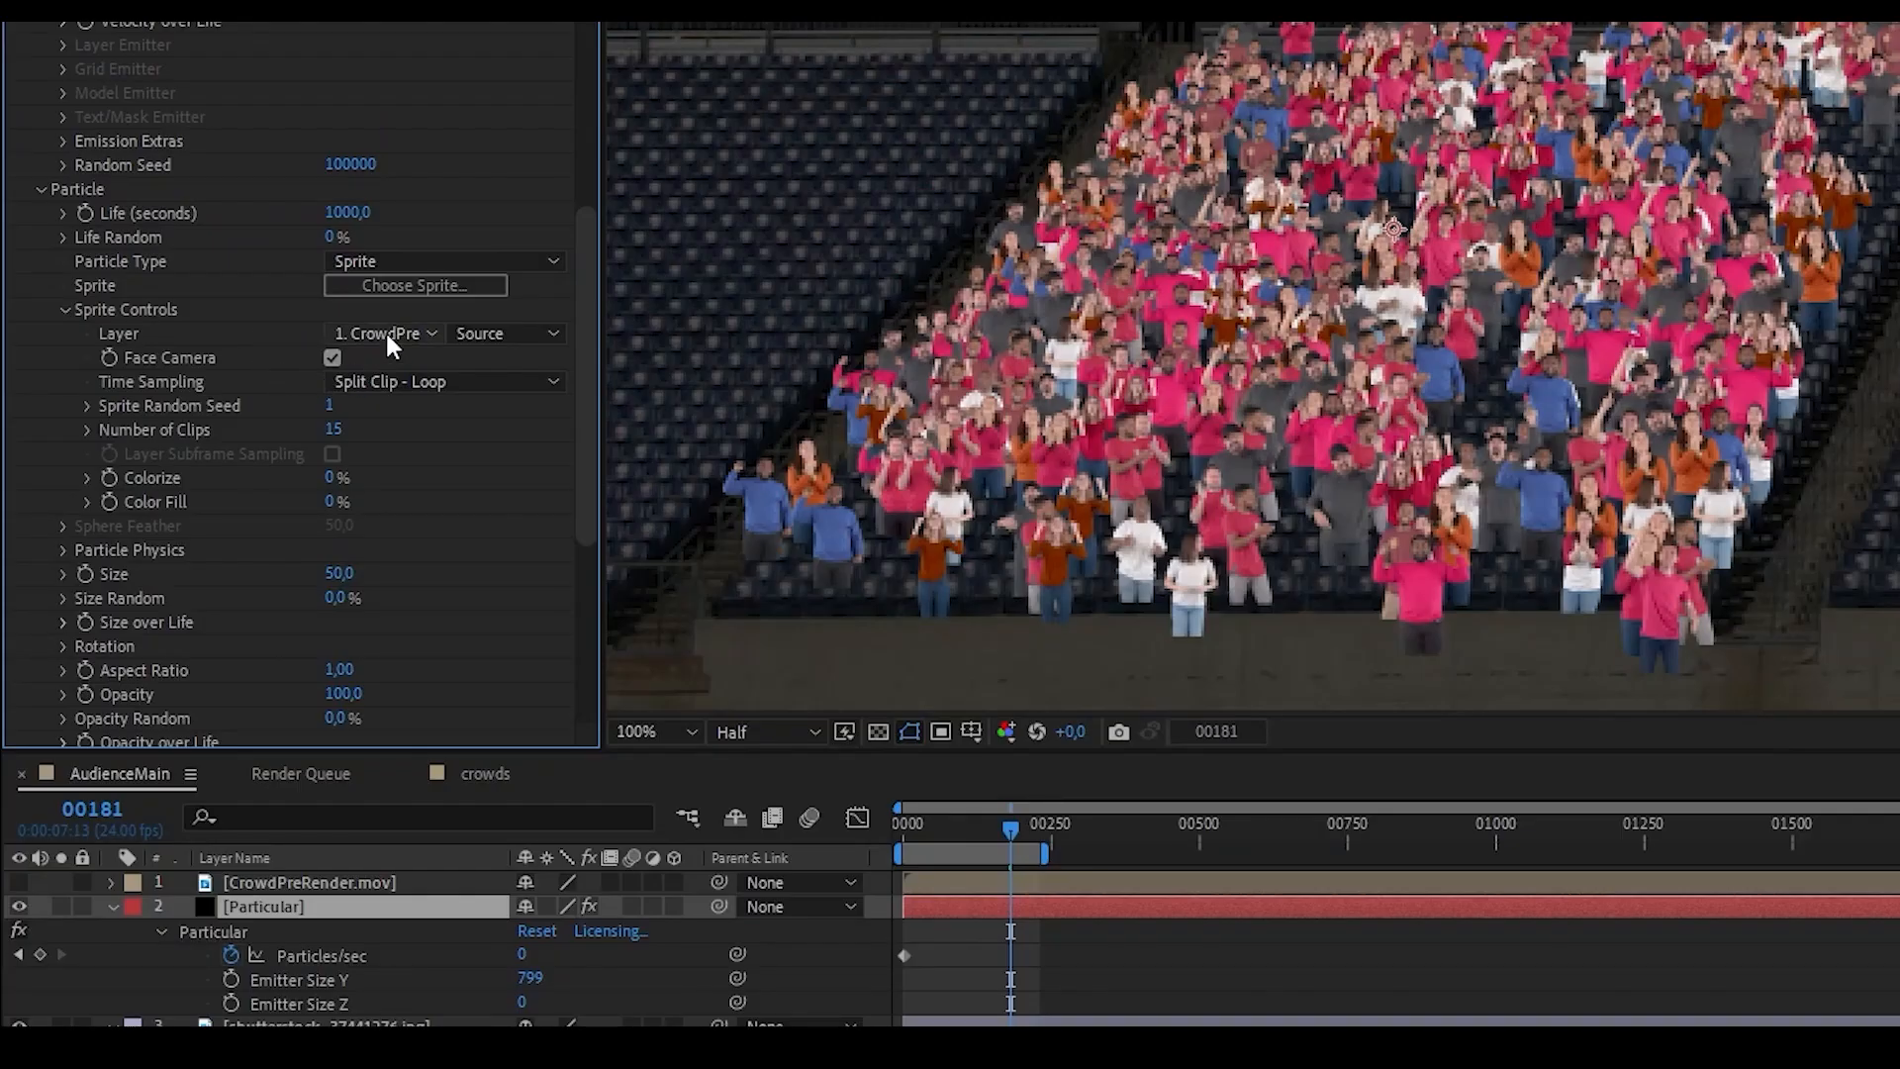
left_click(392, 336)
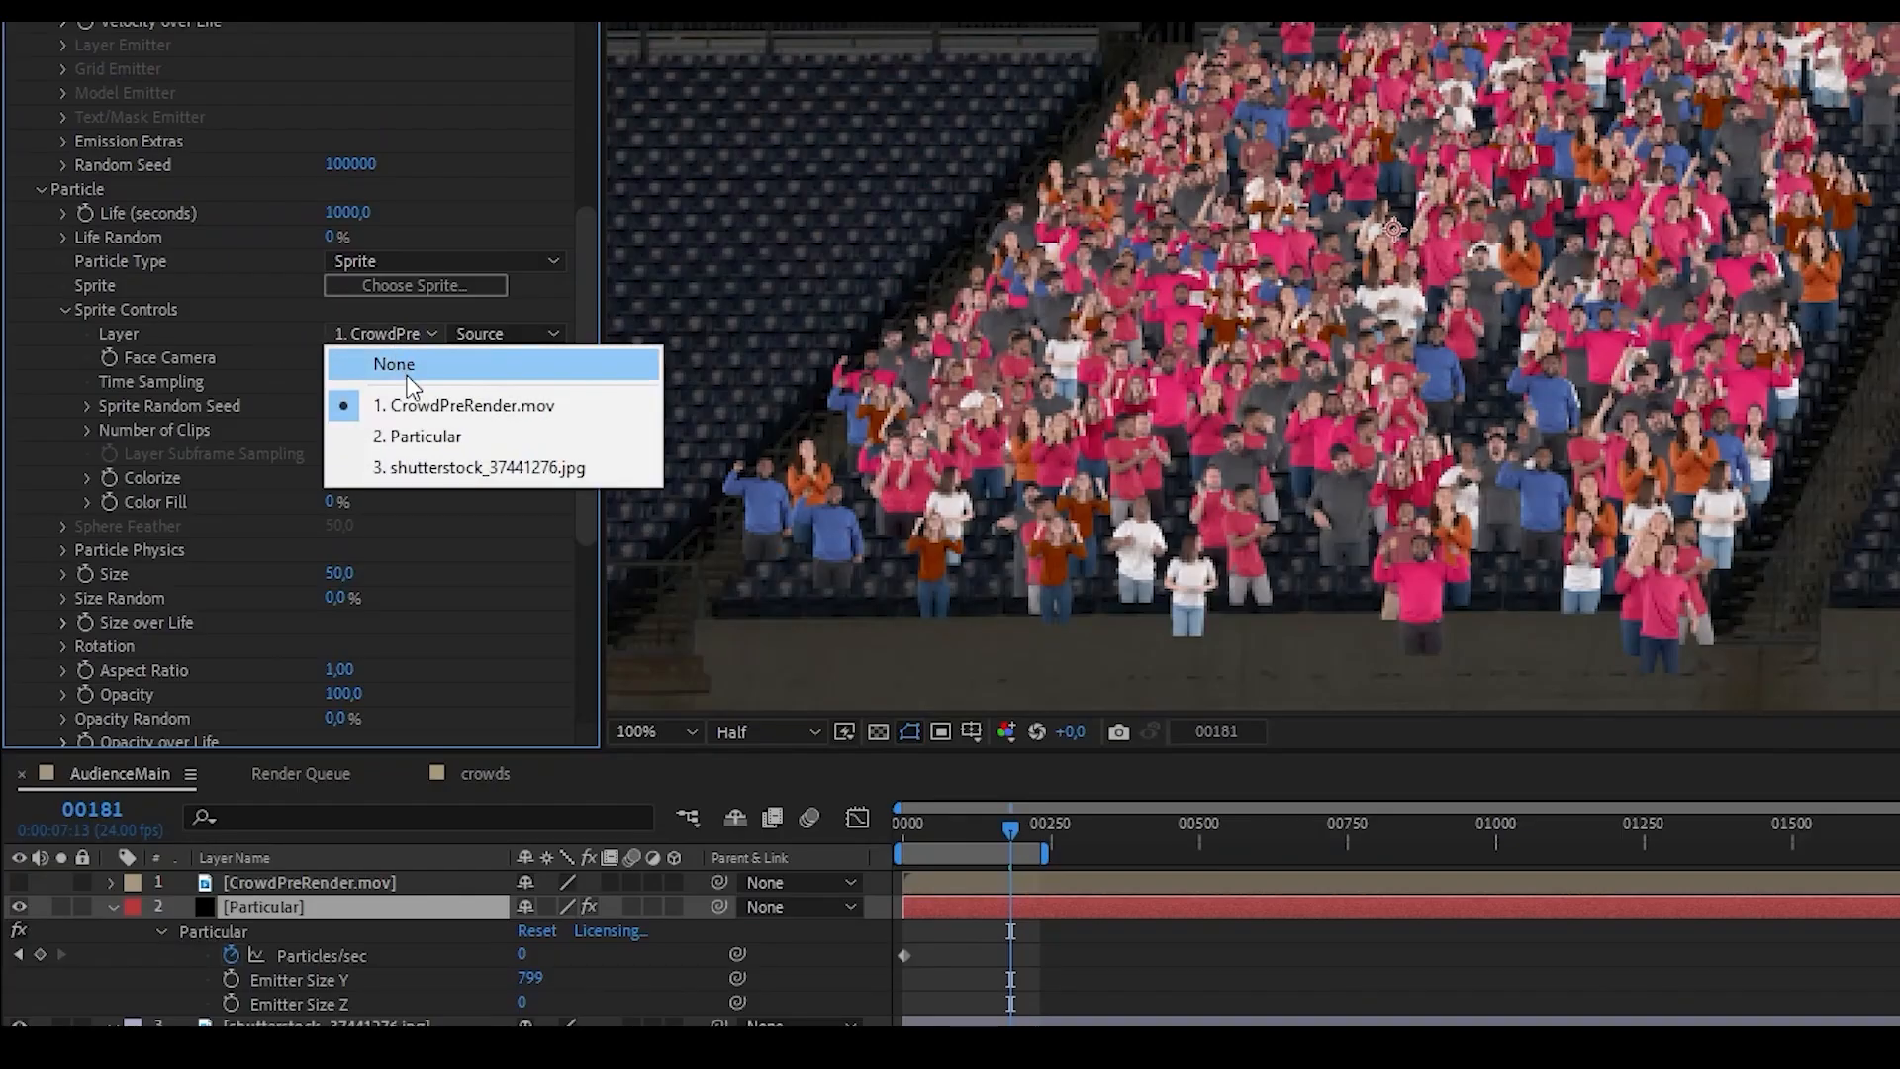
left_click(444, 416)
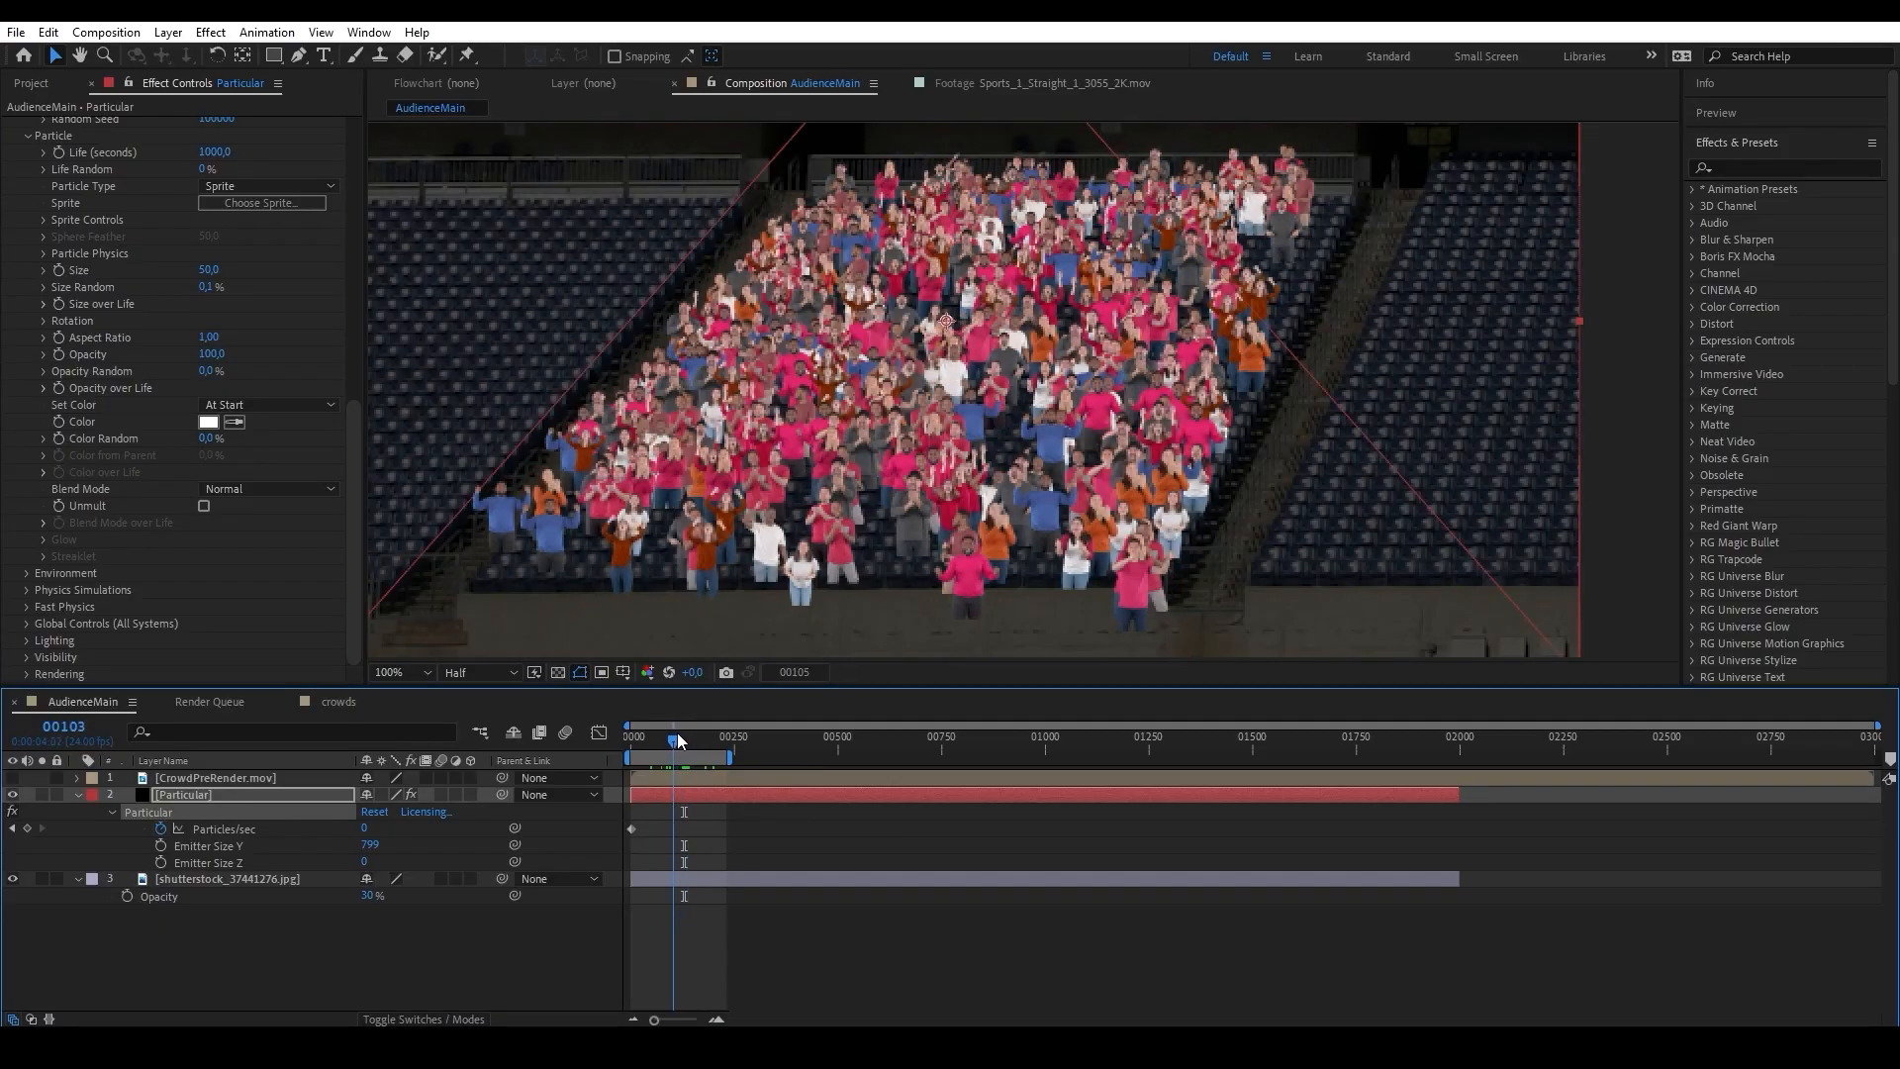
Duplicate the Particular layer in AudienceMain and hide the original.
left_click_drag(677, 740, 681, 741)
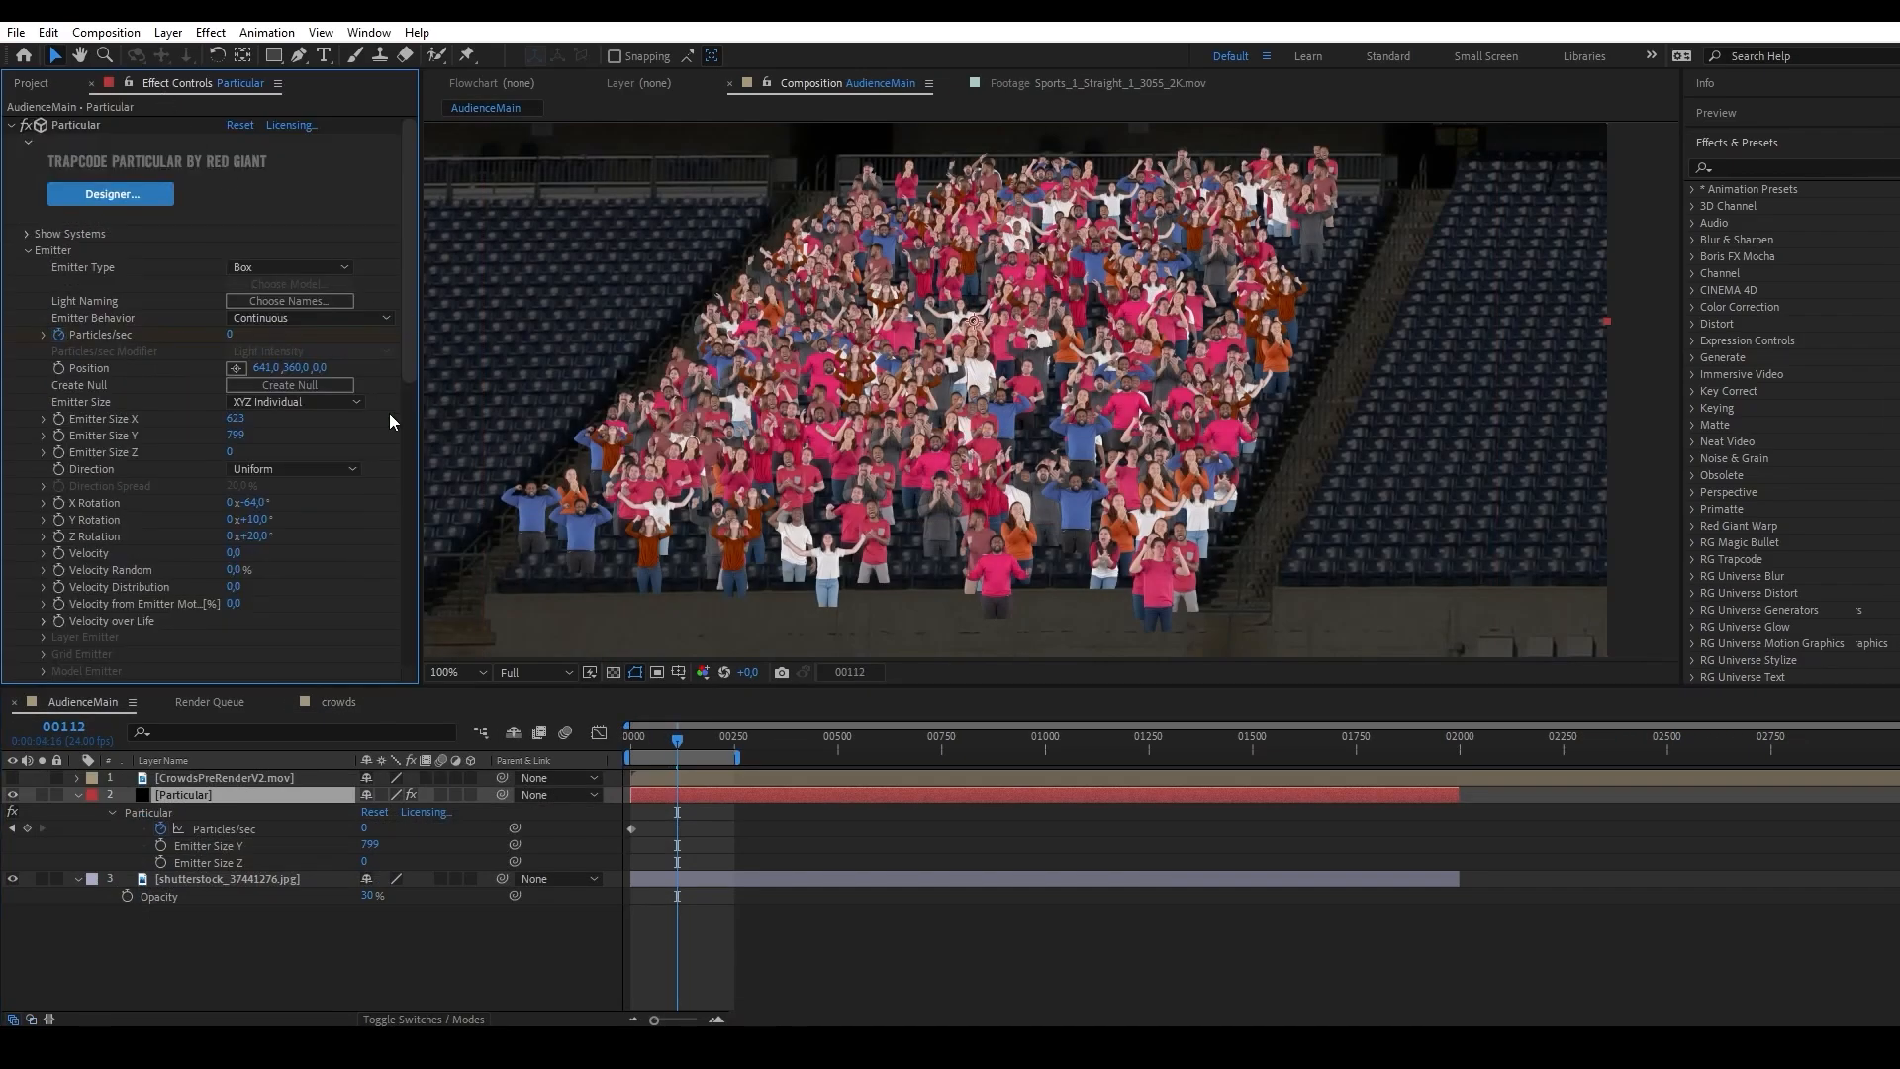
mouse_move(294, 367)
left_mouse_down()
mouse_move(258, 366)
mouse_move(293, 367)
left_mouse_up()
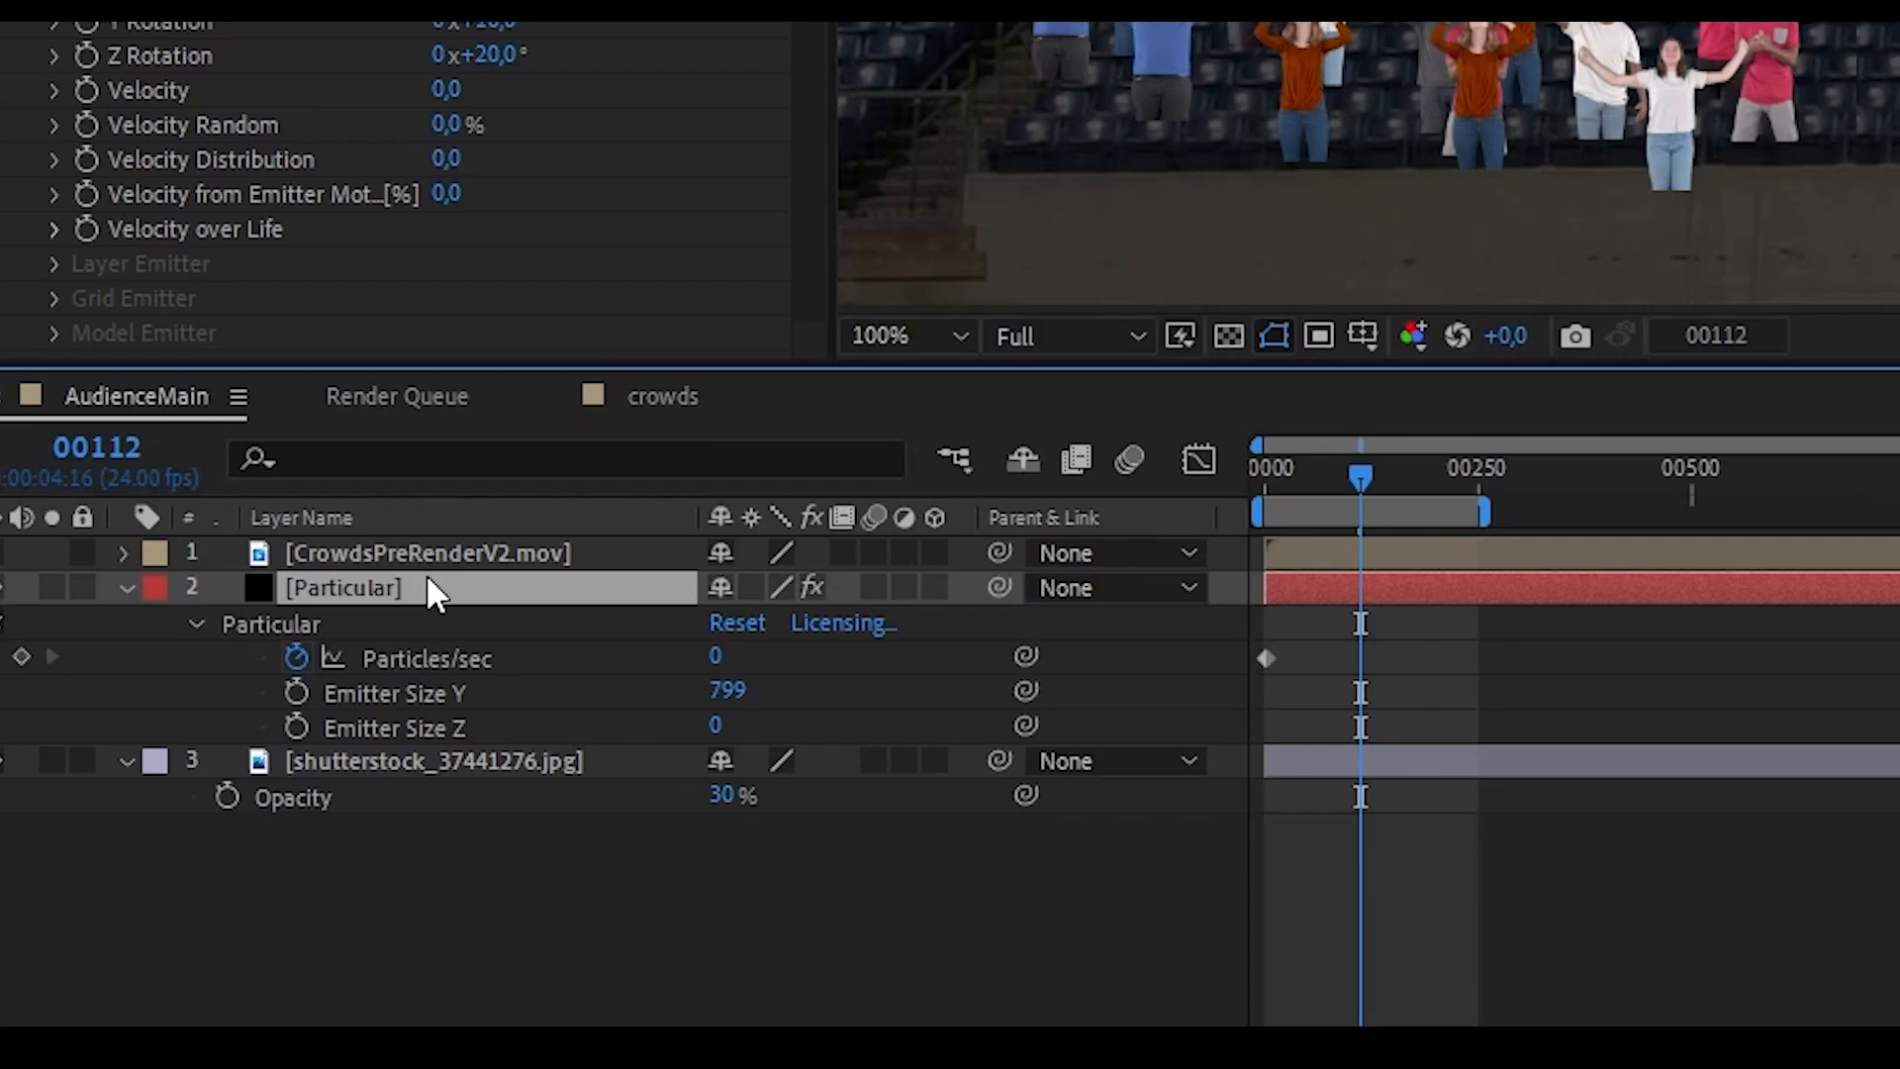
key("ctrl+d")
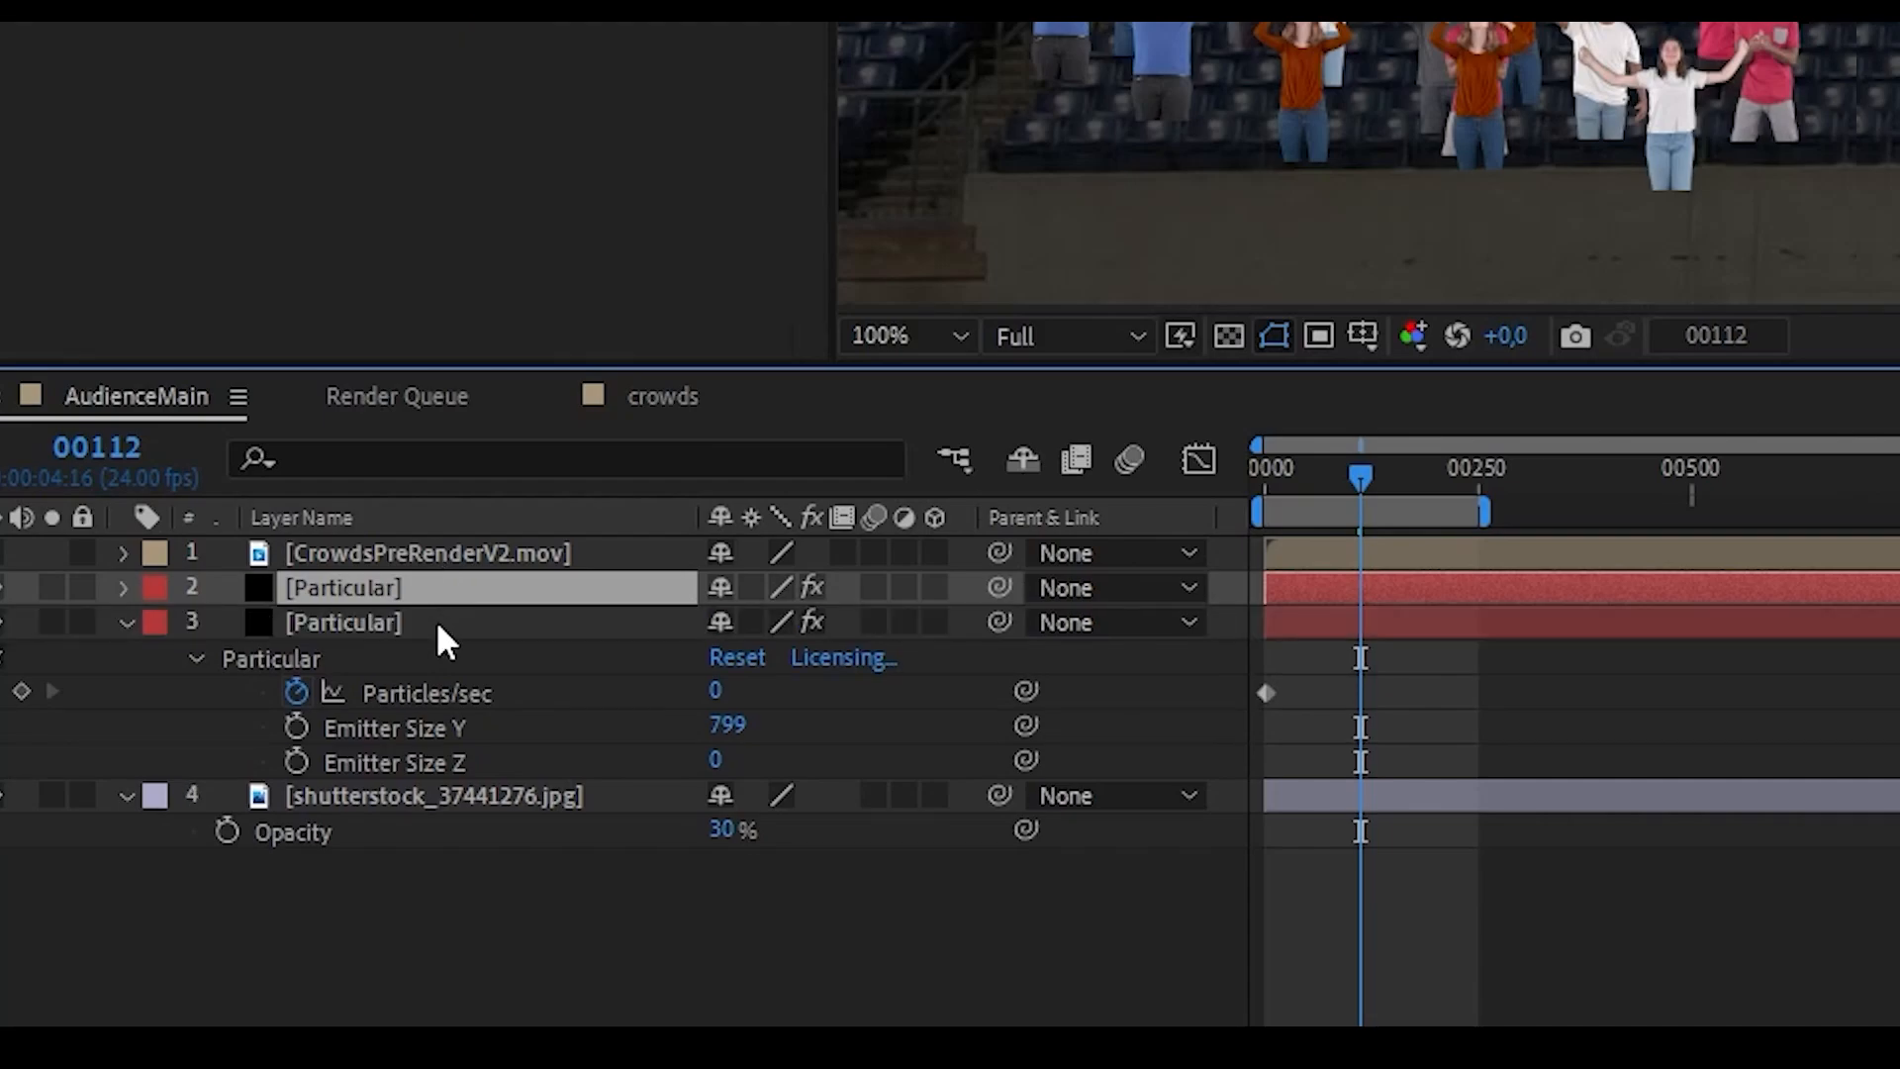
left_click(436, 621)
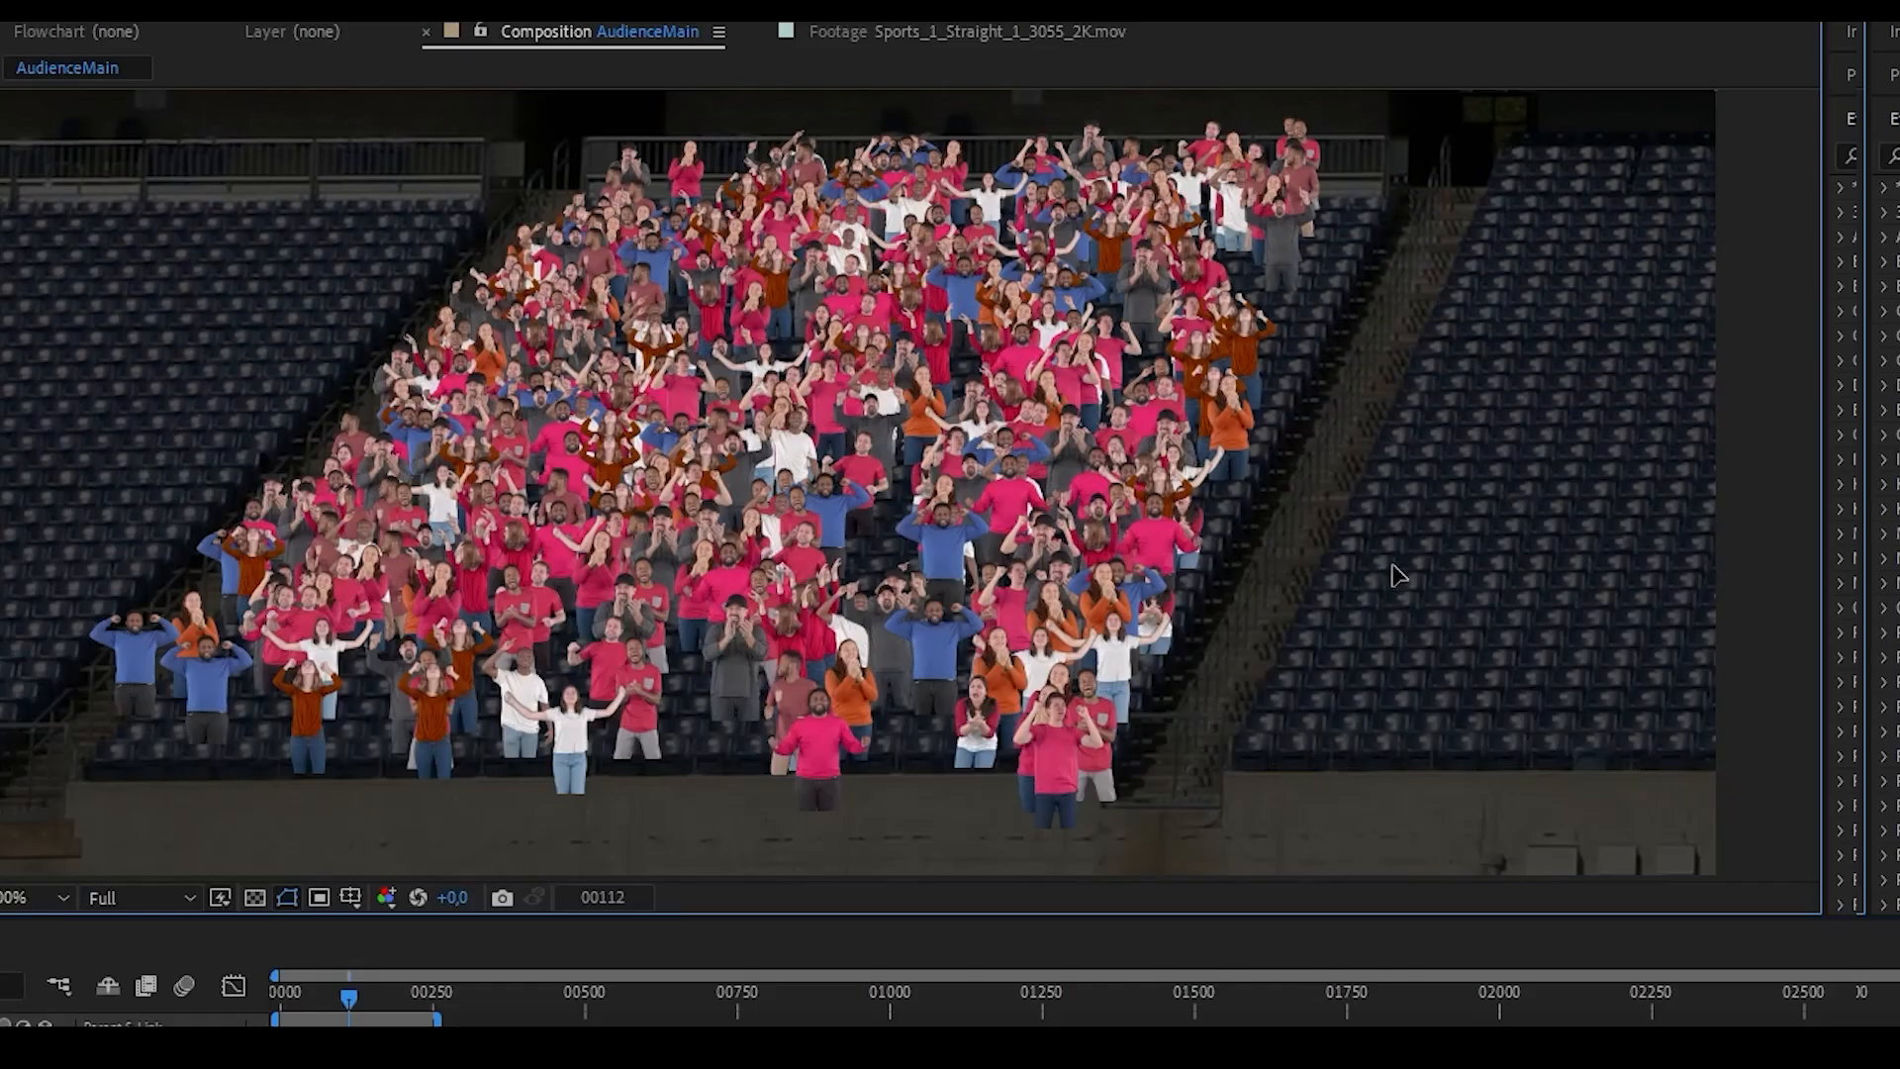
Fit the duplicate's emitter to the middle seating block with position 648, 356, Emitter Size X 549, and rotations X -62°, Y 4°, Z 9°.
left_click_drag(1391, 566, 1530, 640)
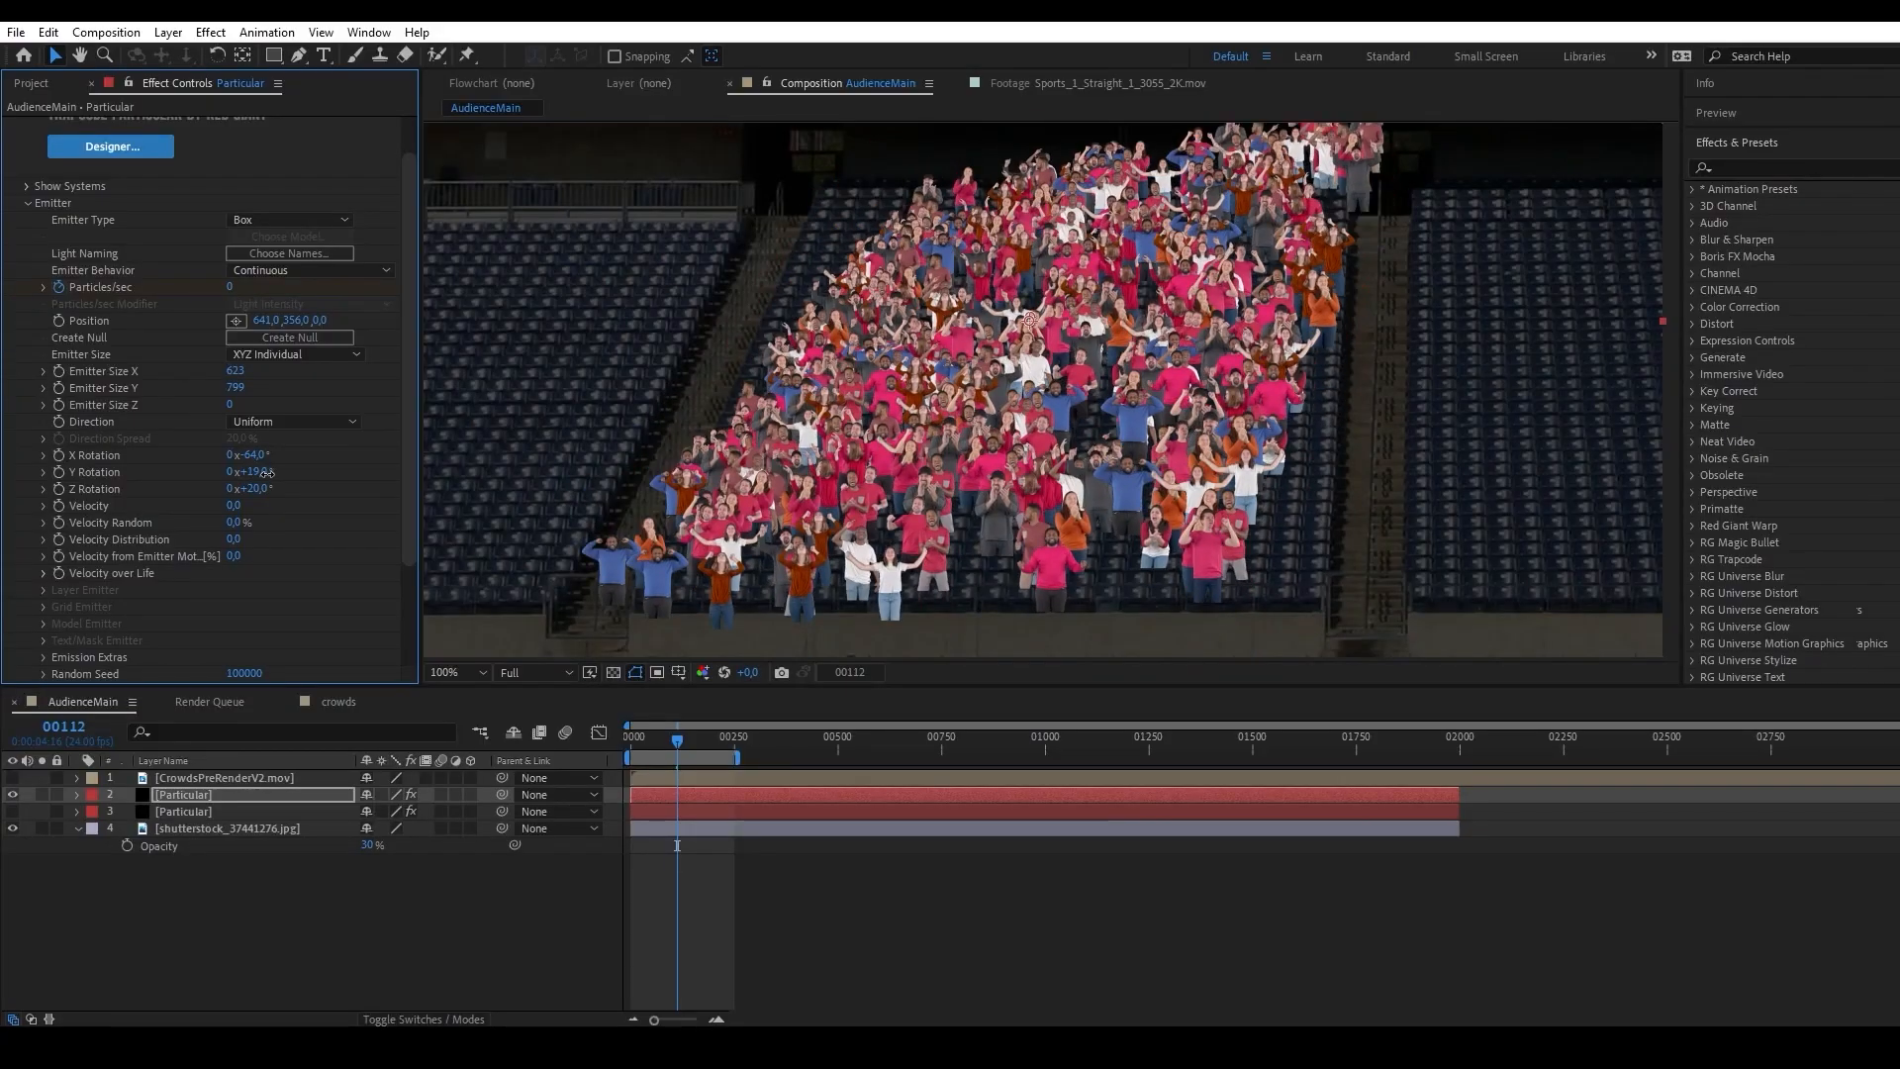
mouse_move(267, 472)
left_mouse_down()
mouse_move(244, 492)
mouse_move(249, 468)
left_mouse_up()
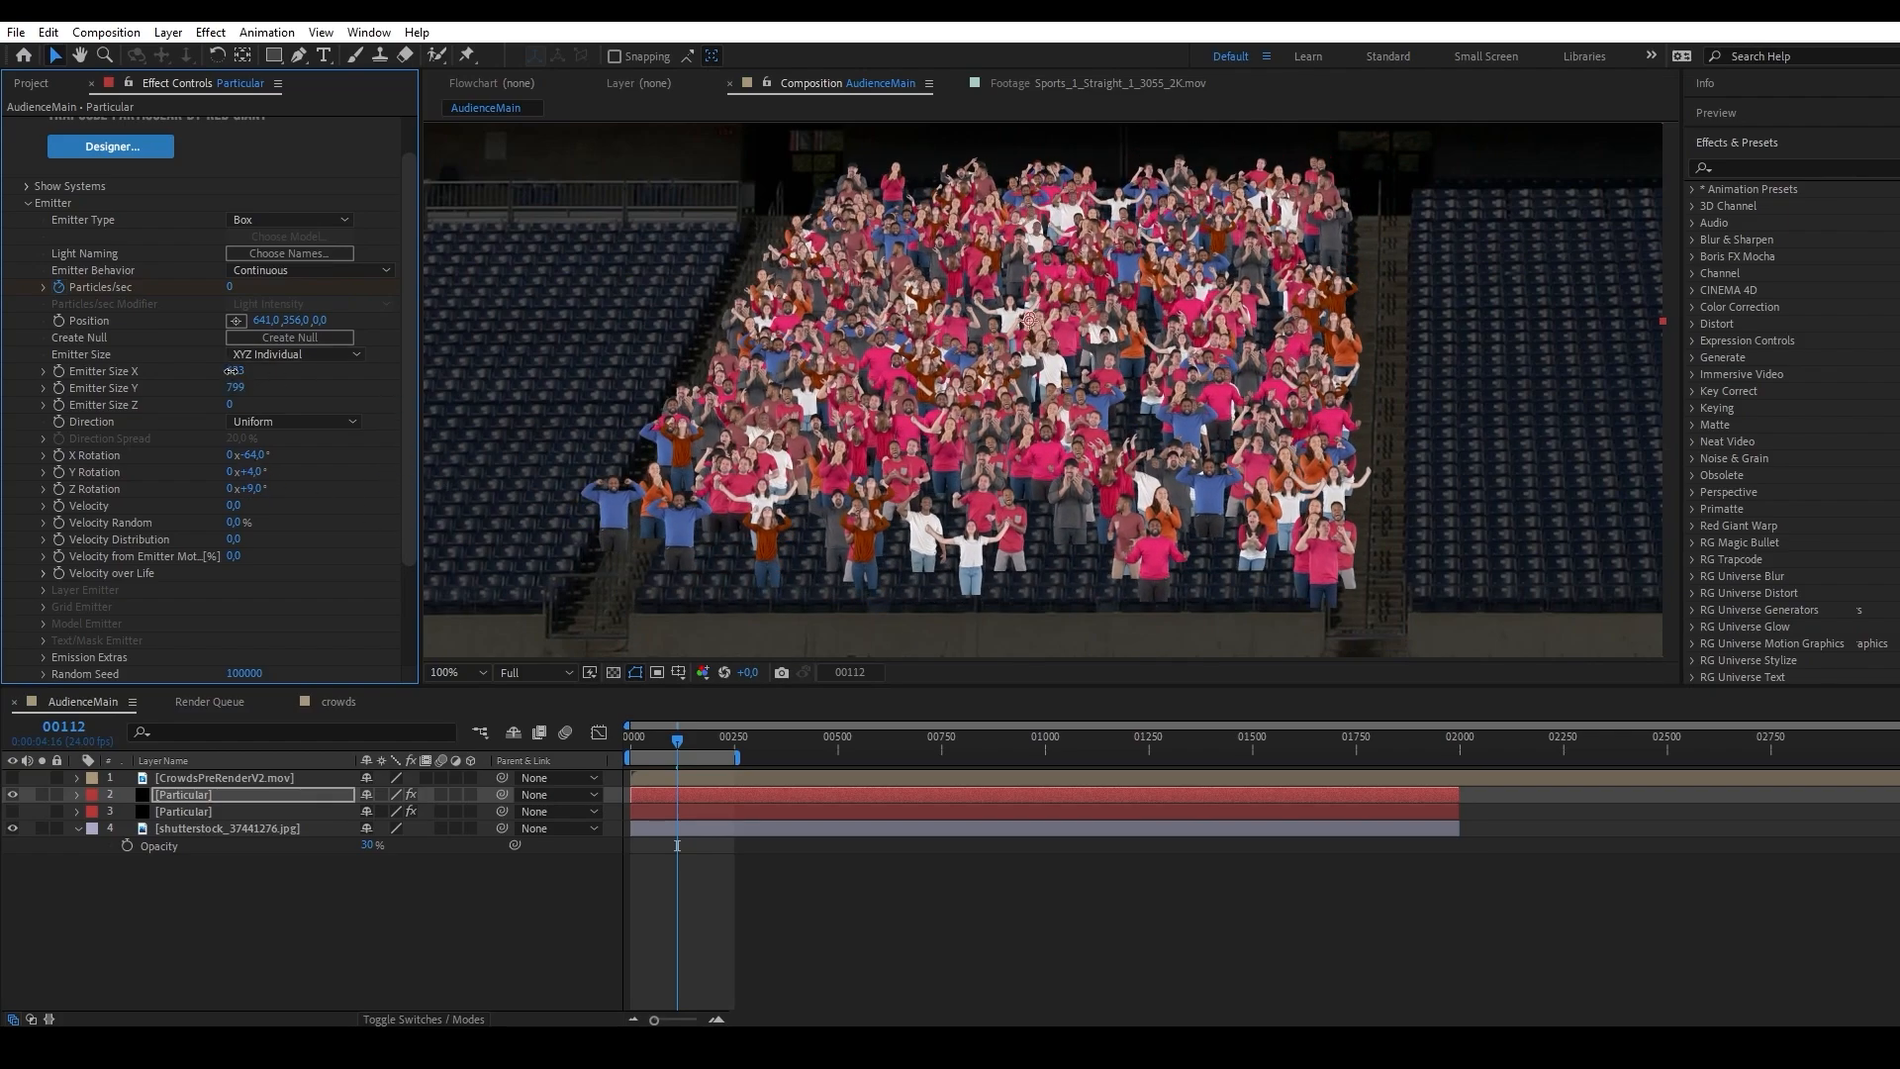
left_click_drag(235, 370, 194, 370)
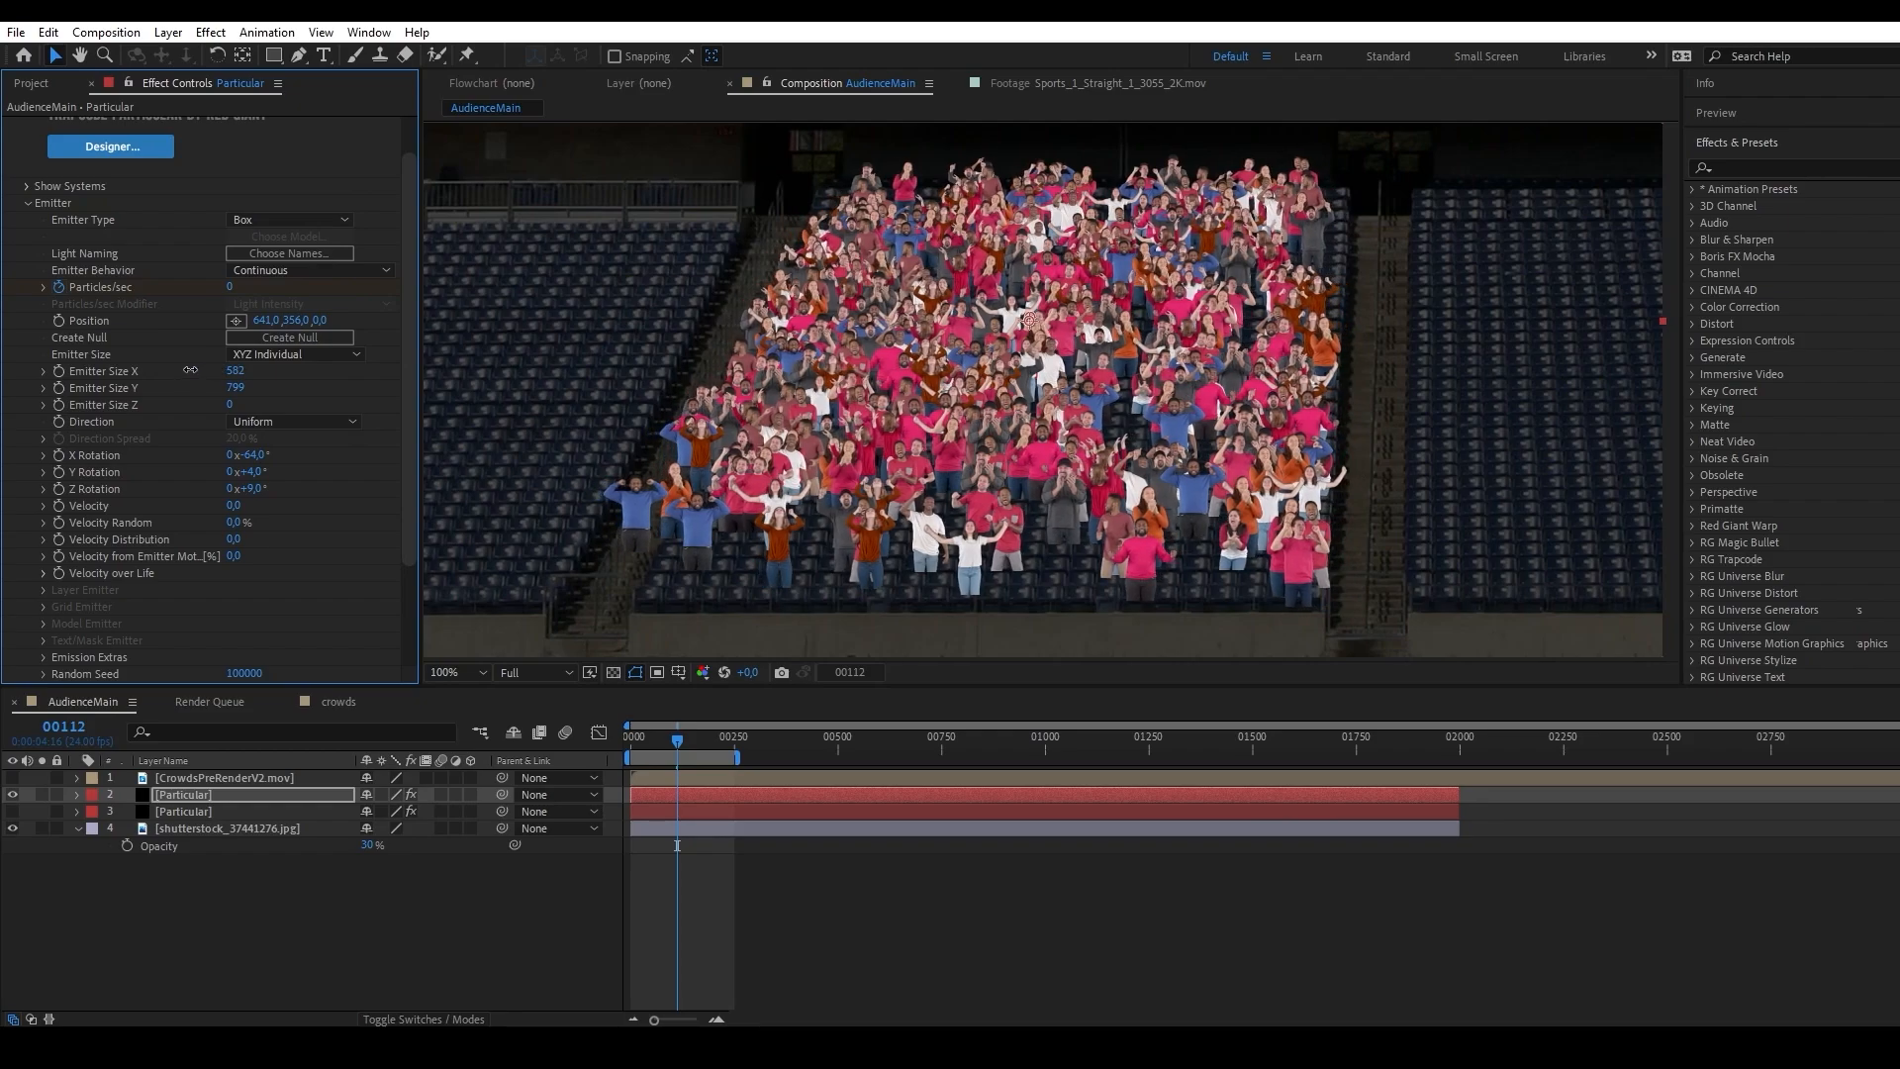
mouse_move(254, 471)
left_mouse_down()
mouse_move(271, 470)
mouse_move(254, 470)
left_mouse_up()
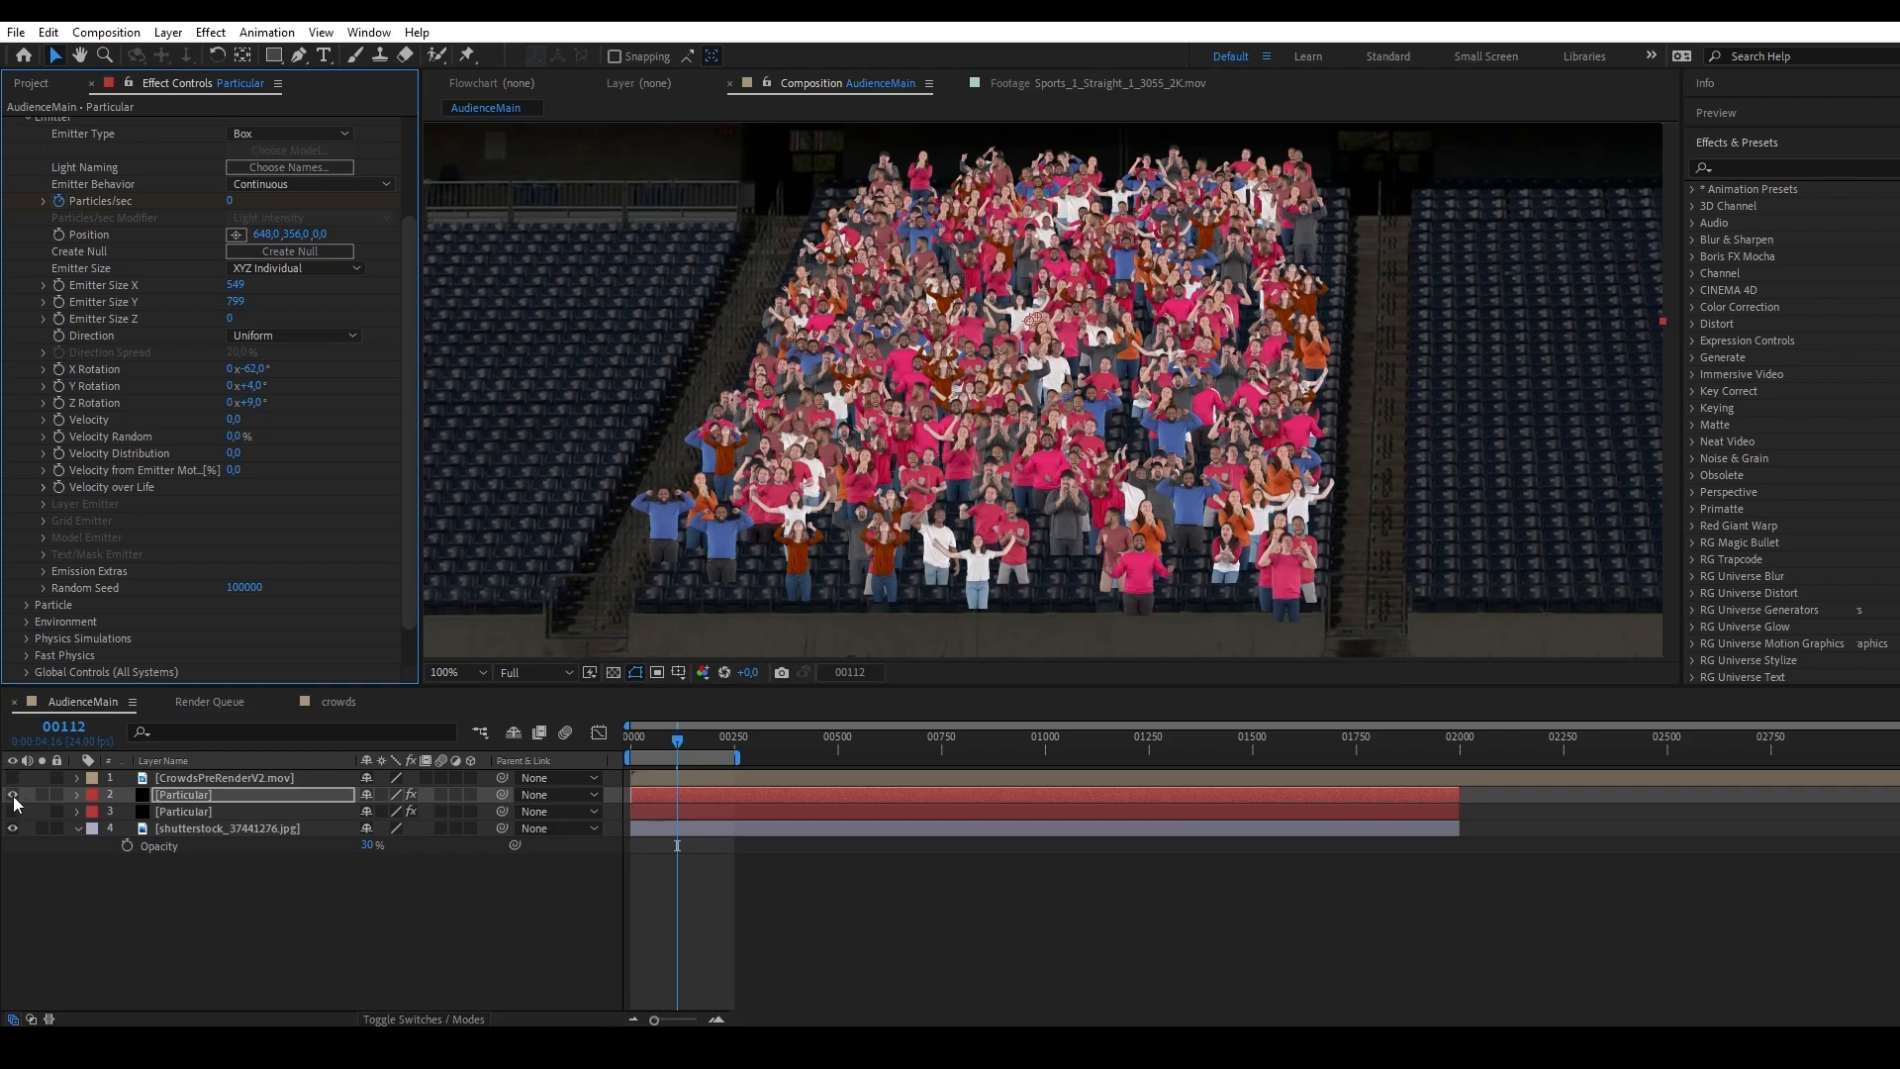
Try different Random Seed values for the duplicate's emitter and settle on 22.
key("Return")
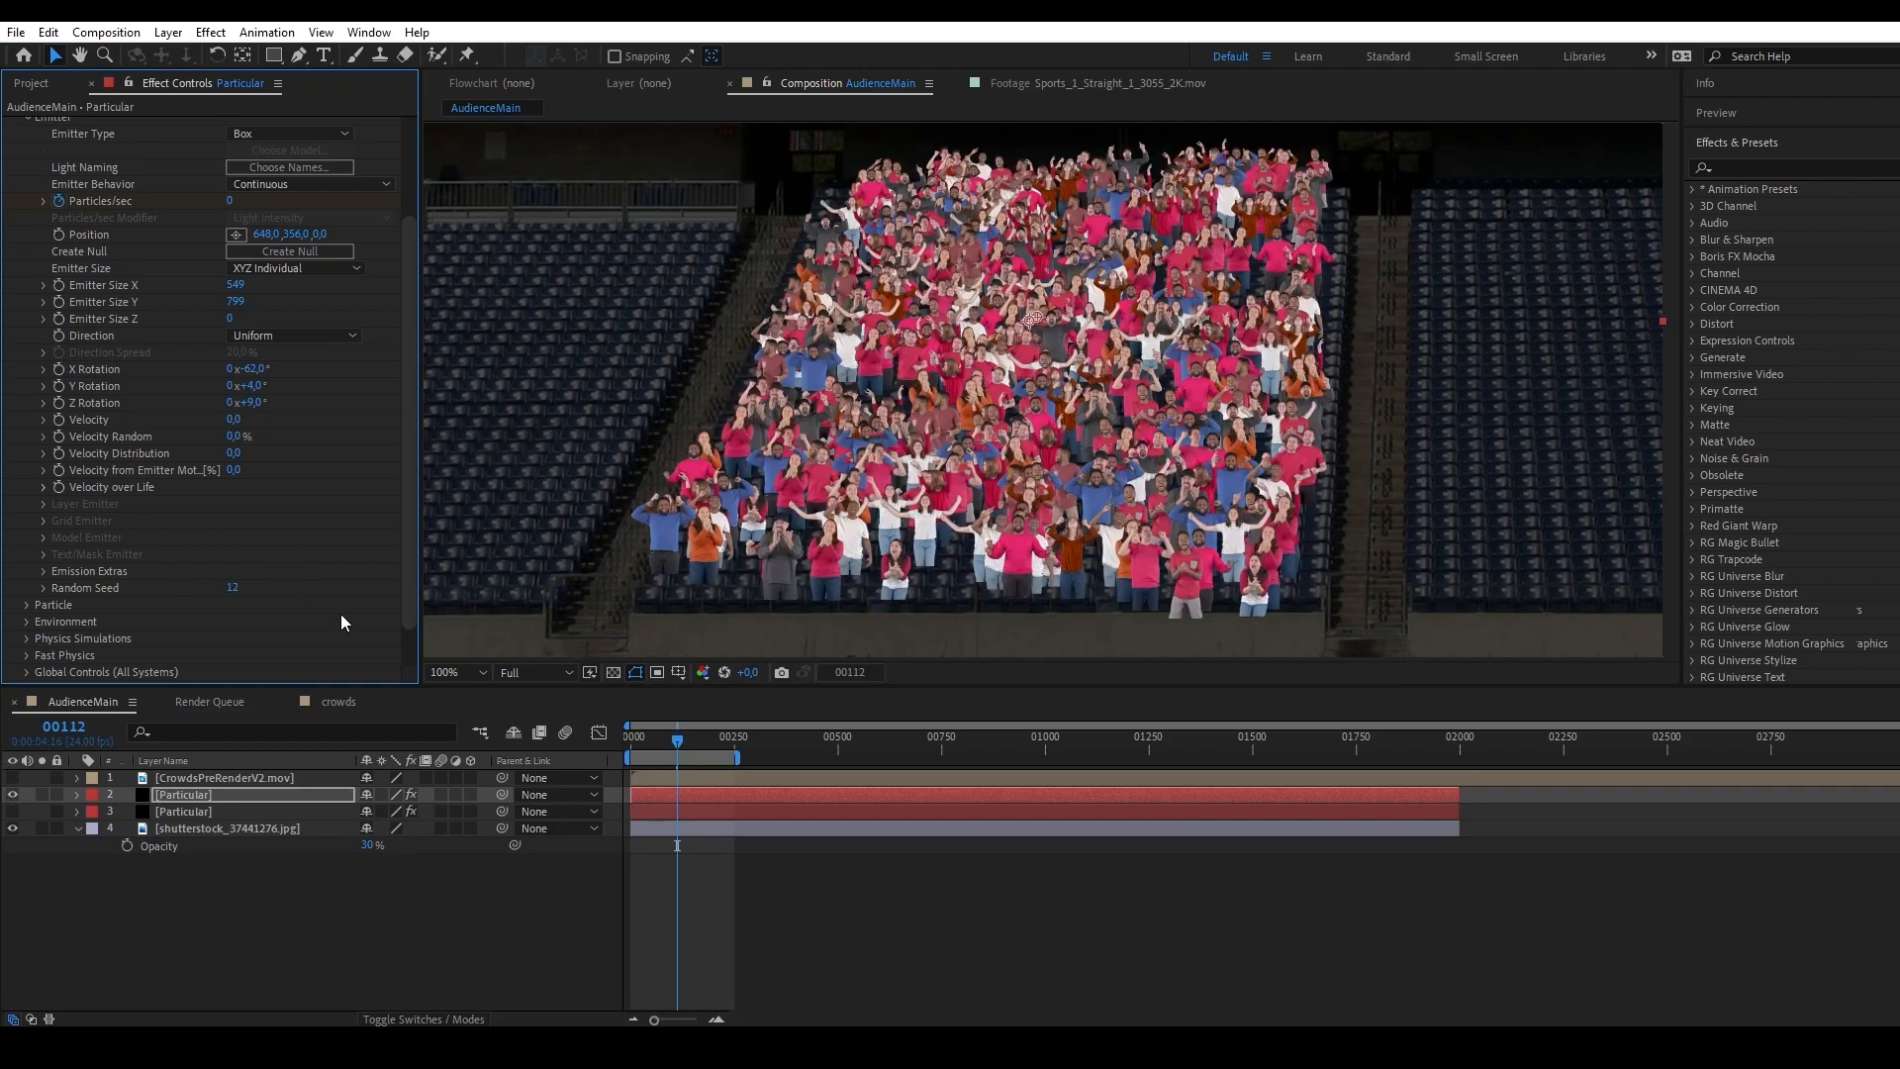
type("13")
key("Return")
scroll(284, 570, "down", 2)
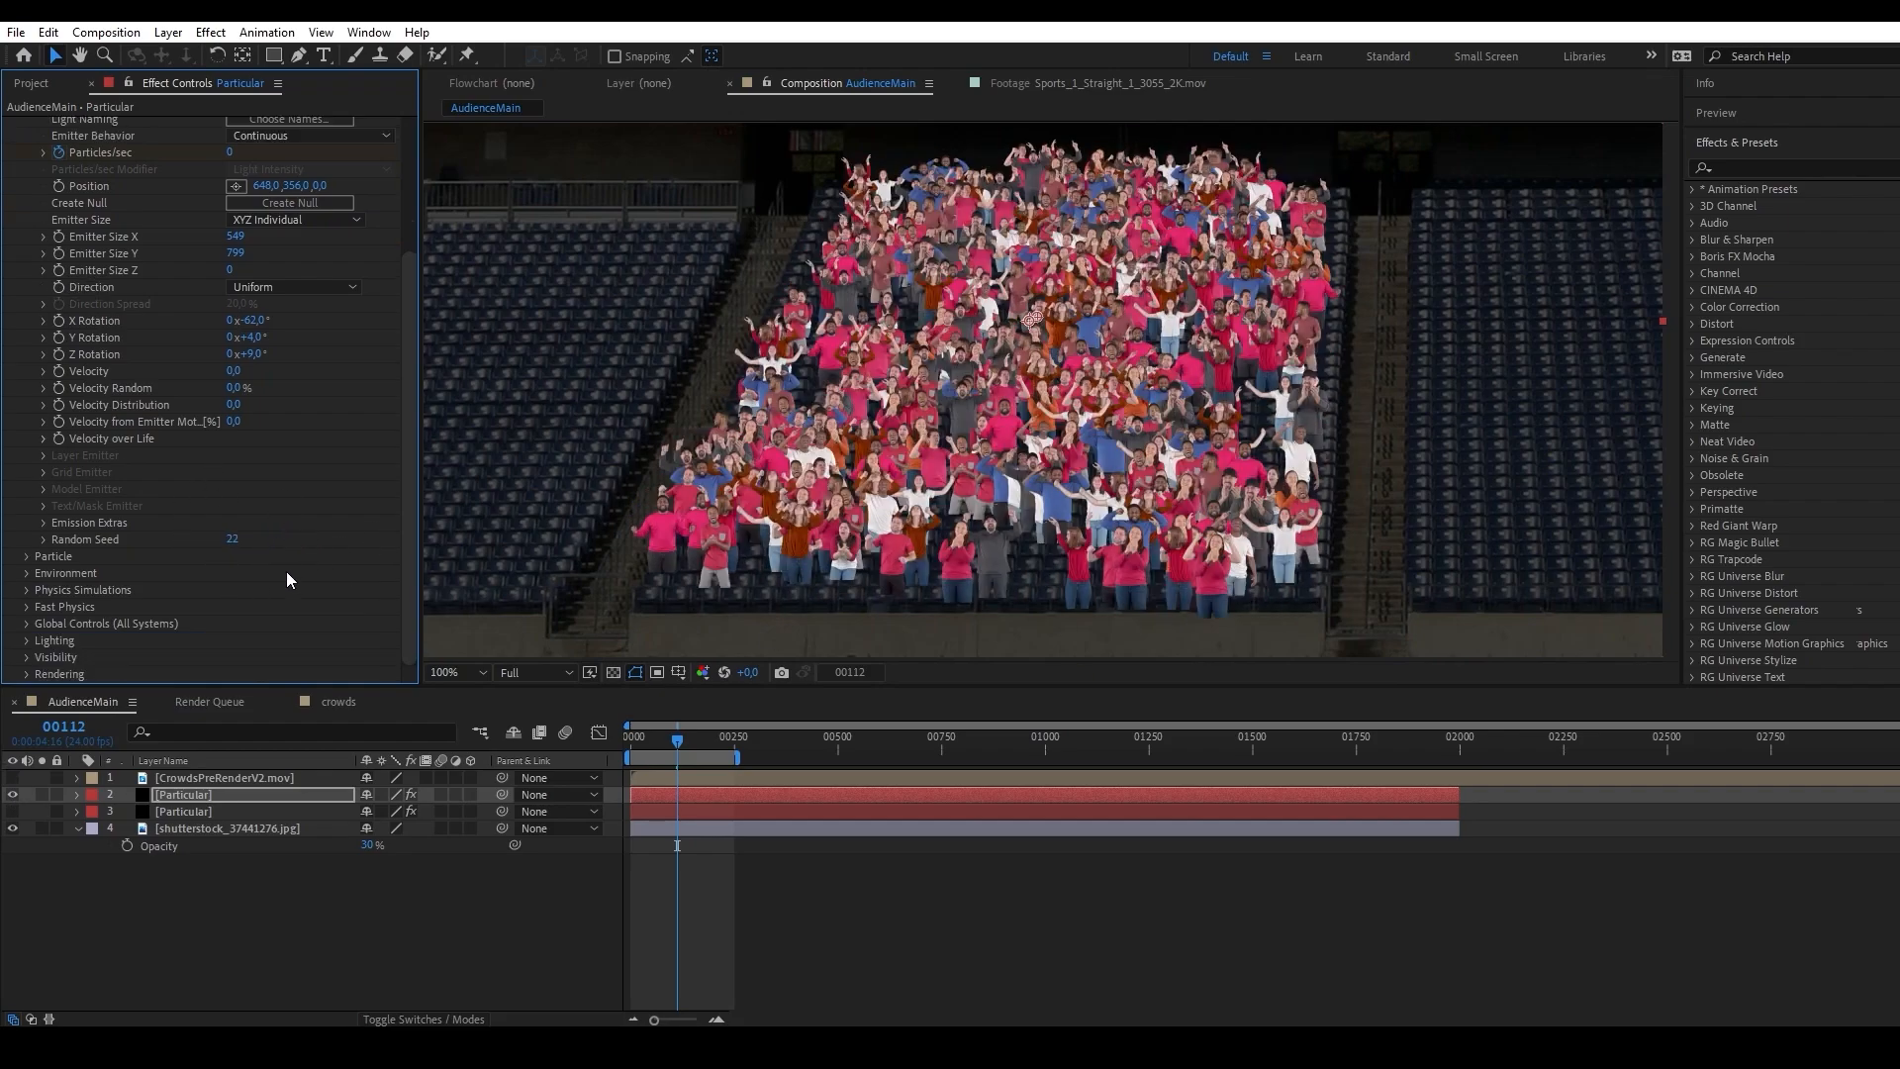
Set the duplicate's Sprite Random Seed to 55 in its Sprite Controls.
left_click(26, 555)
scroll(91, 607, "down", 5)
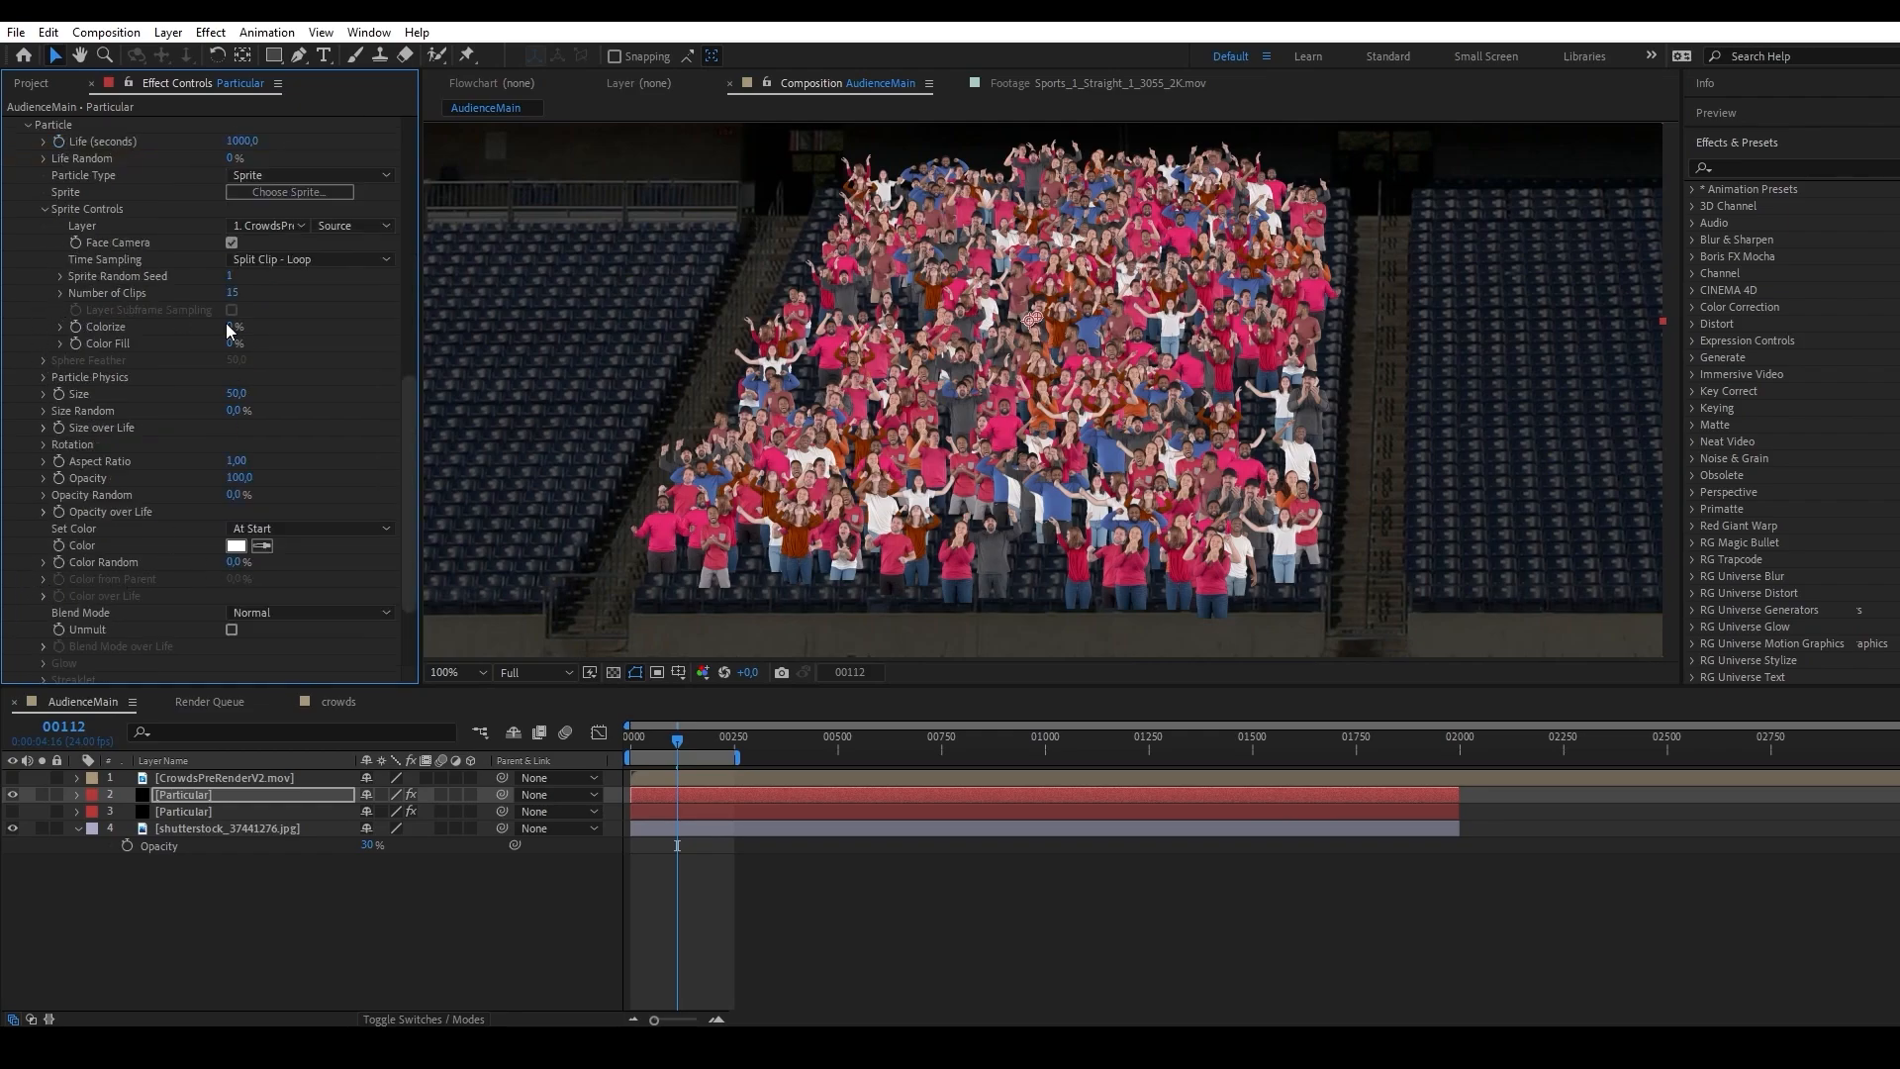
left_click(229, 277)
type("55")
key("Return")
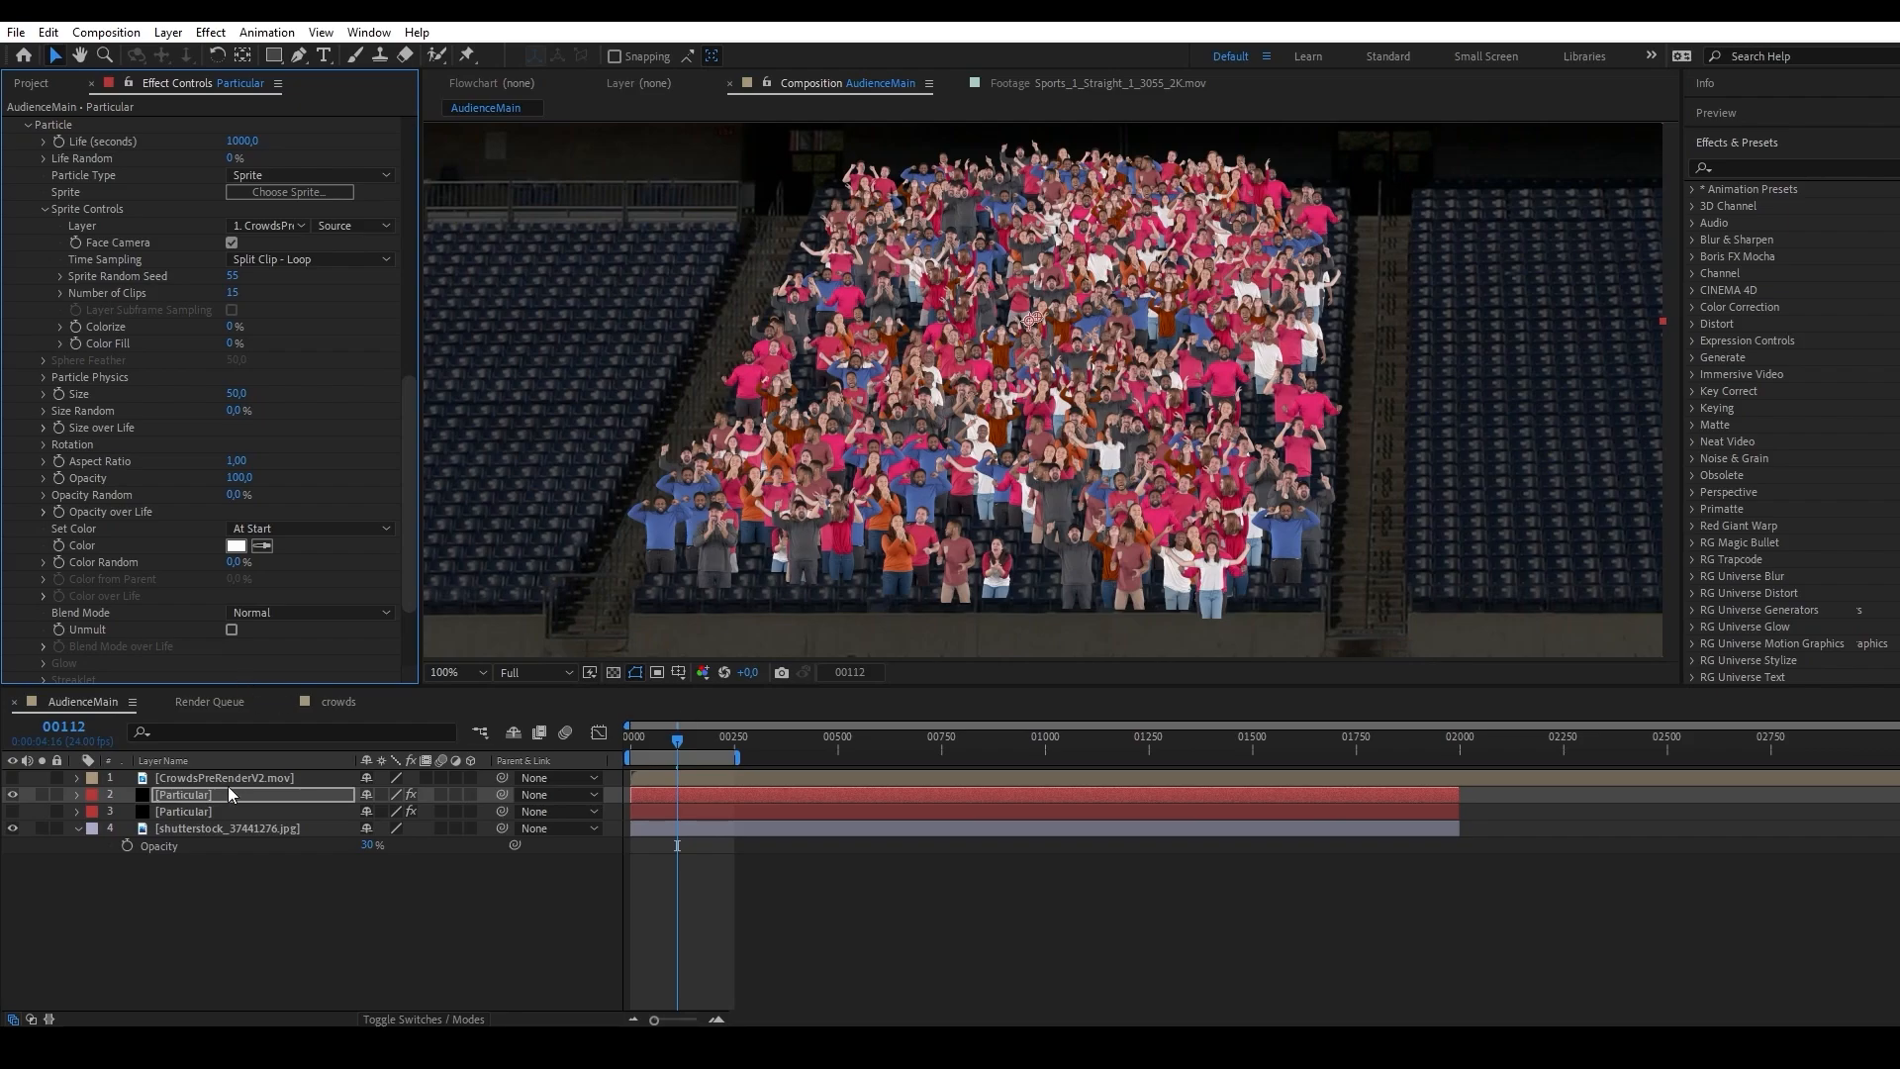
Rename the duplicated Particular layer to Particular_B and the original to Particular_A.
right_click(184, 799)
left_click(233, 760)
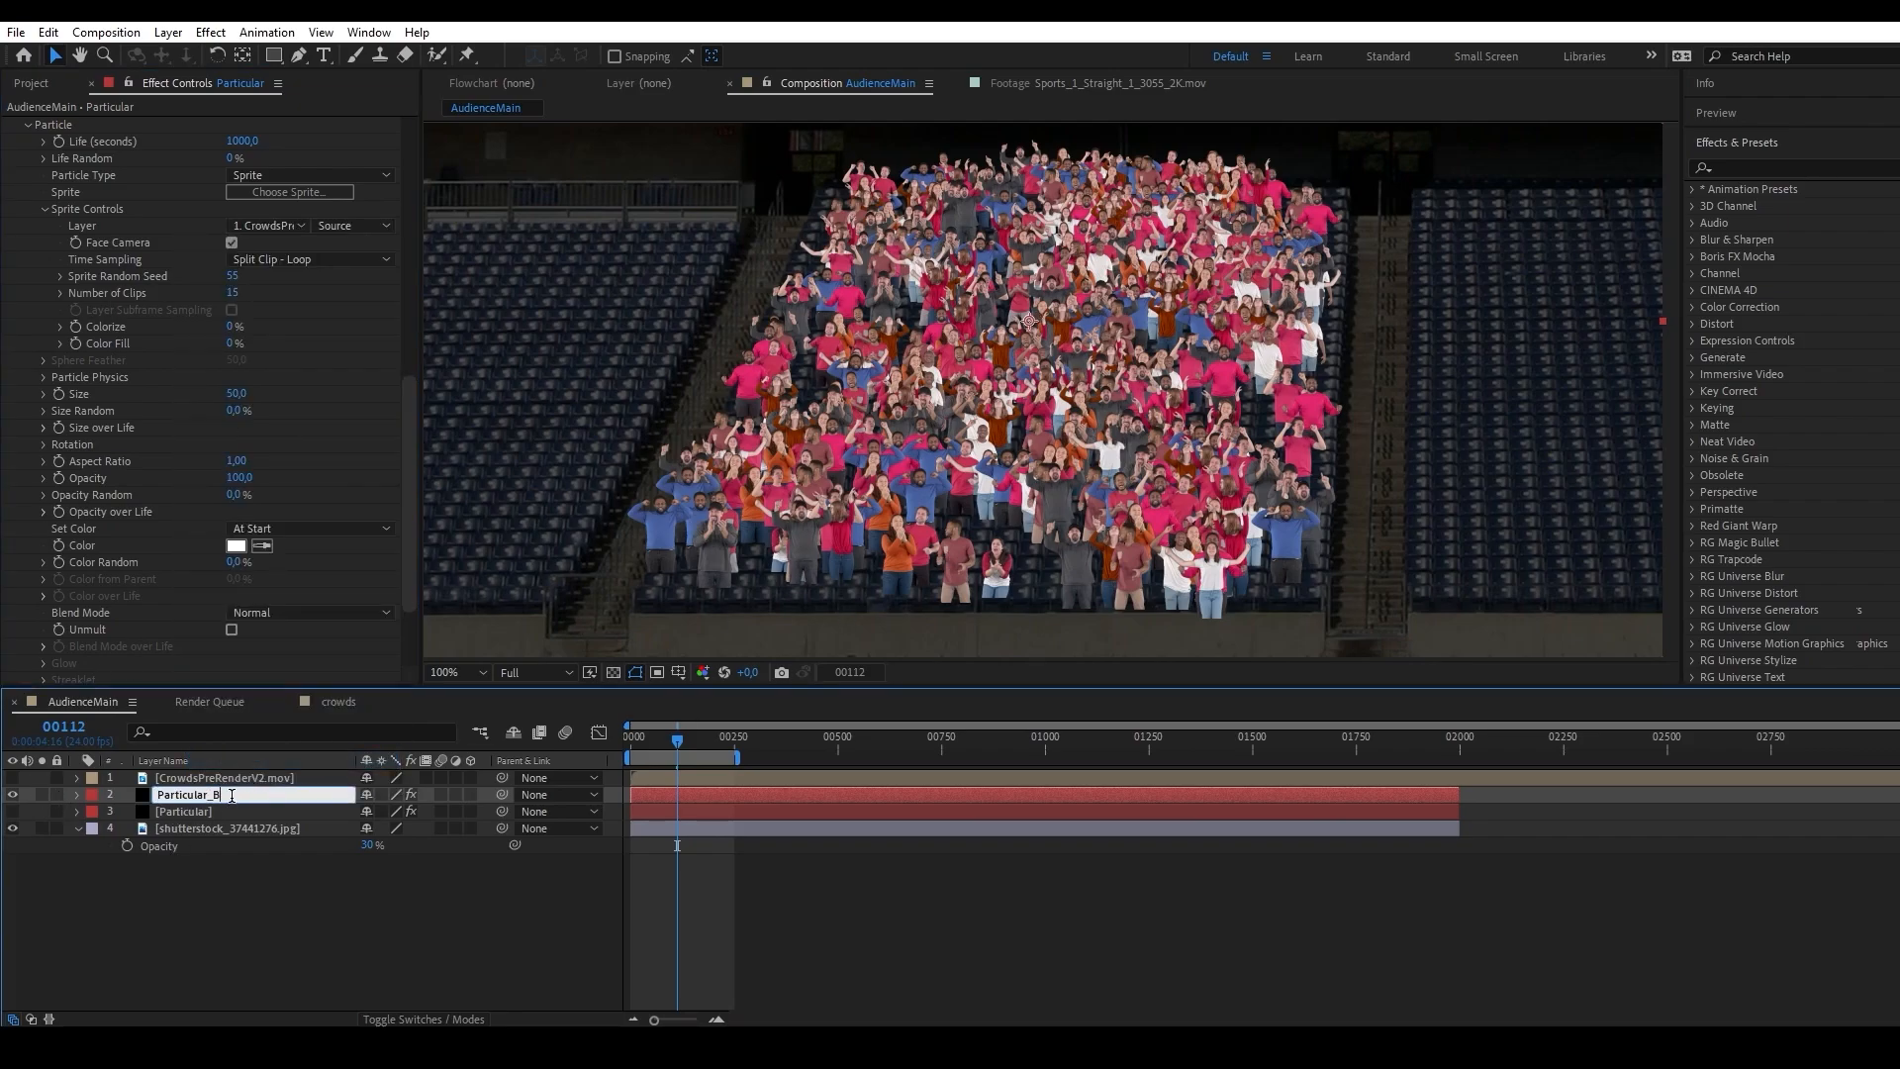
right_click(216, 812)
left_click(234, 778)
left_click(234, 810)
type("_A")
left_click(278, 882)
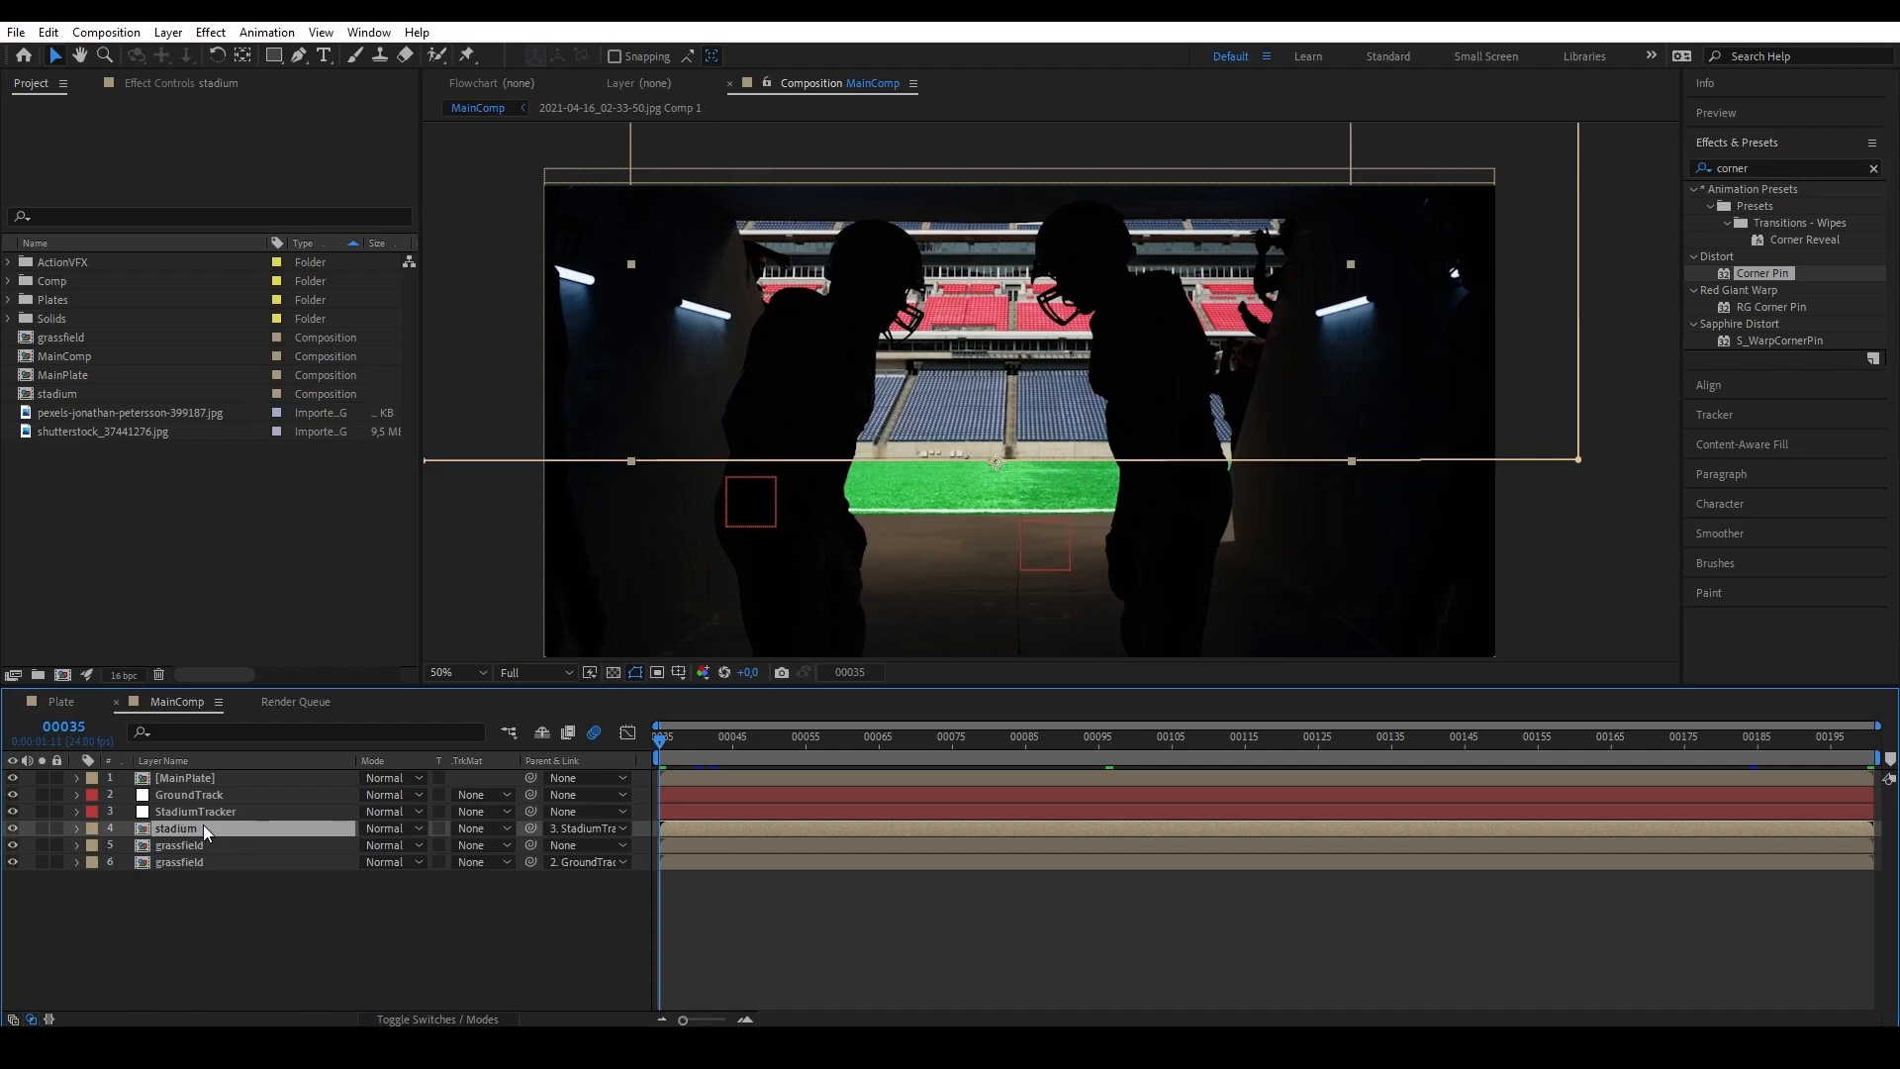
Duplicate the stadium layer in MainComp and make the copy a guide layer.
key("ctrl+d")
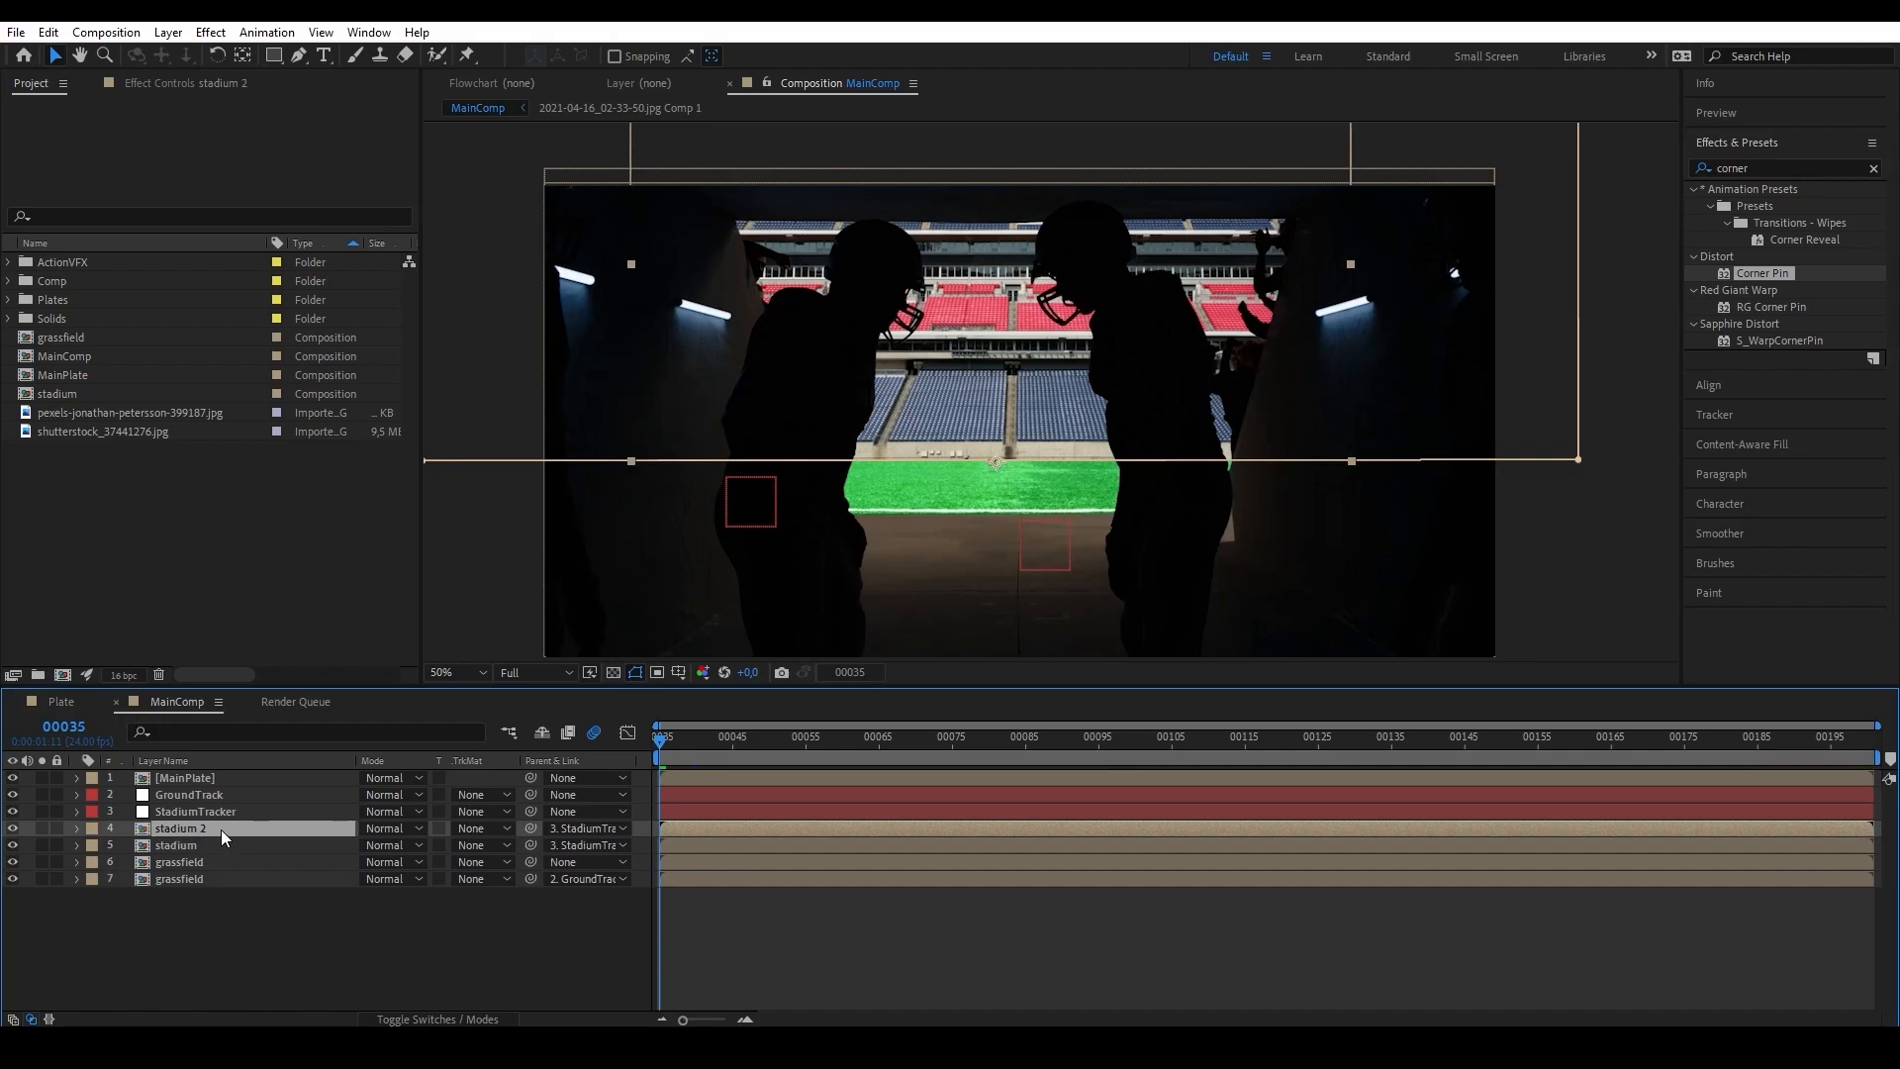
right_click(221, 829)
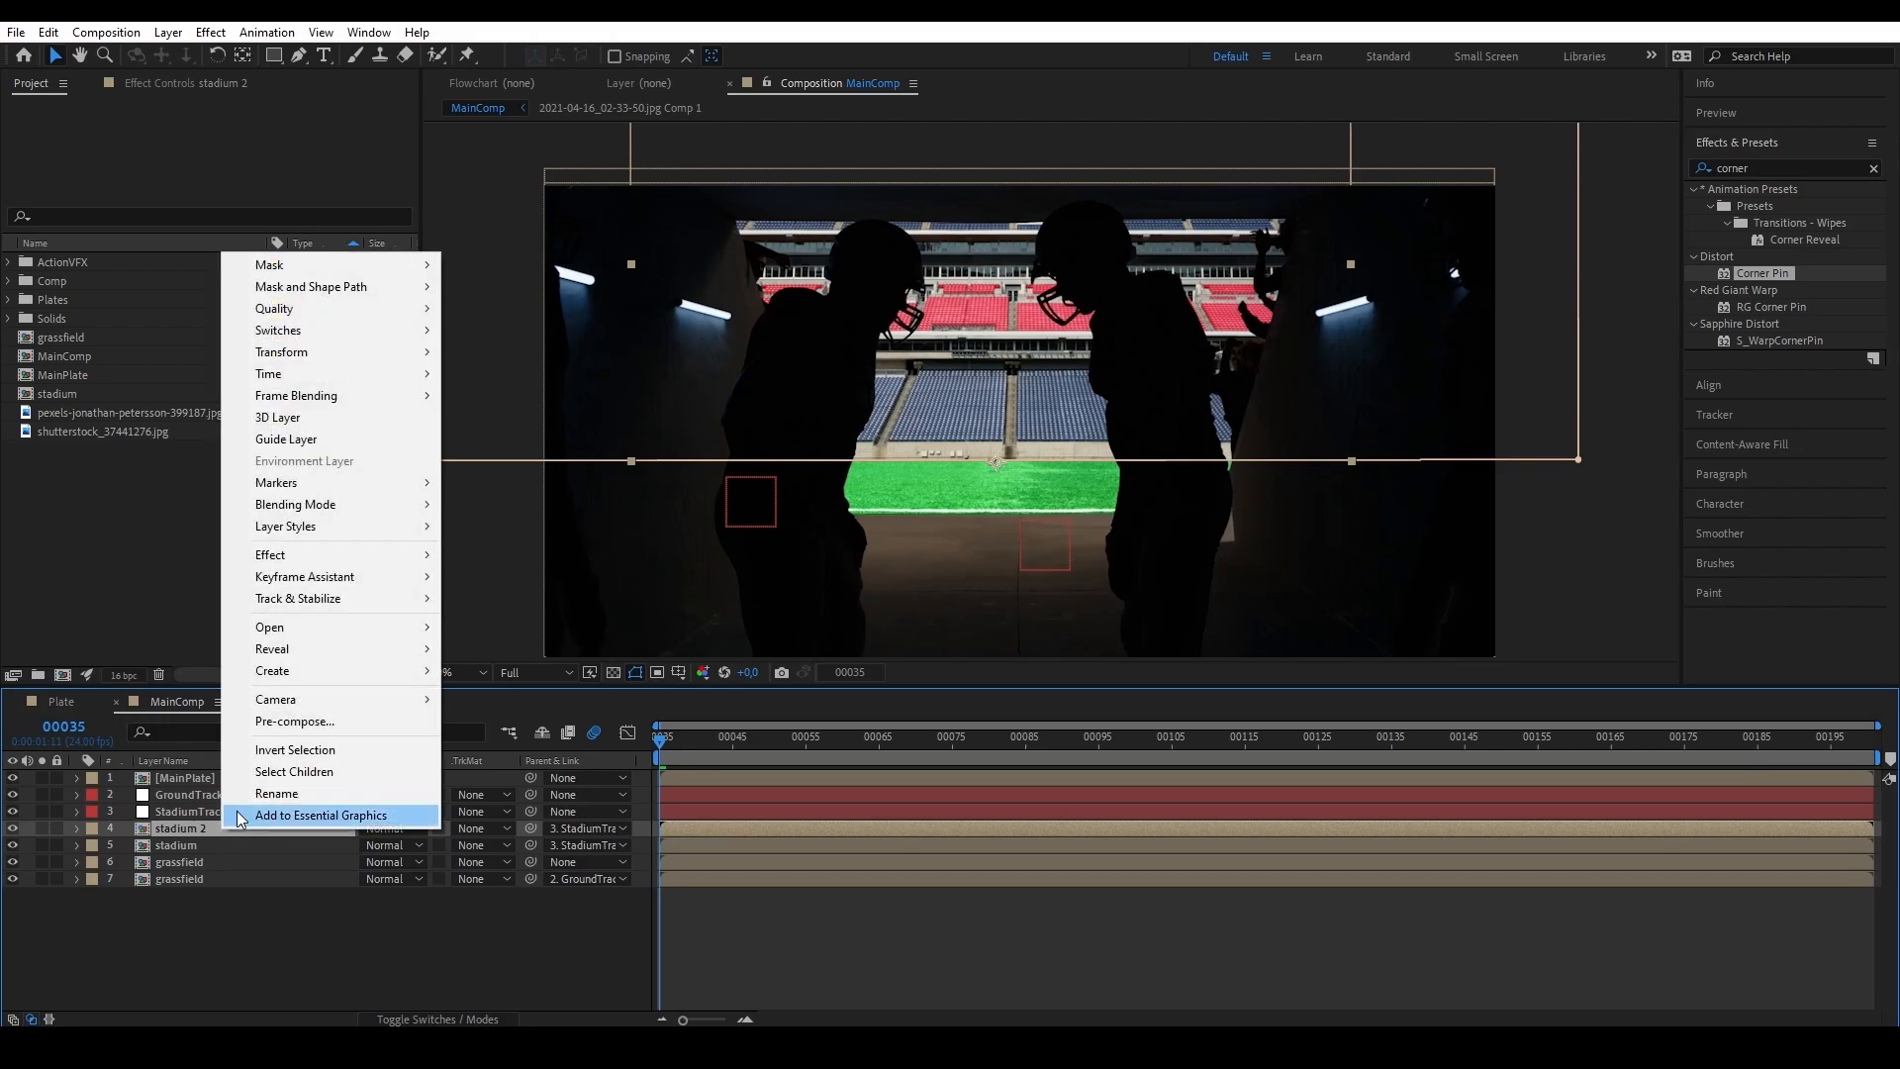
left_click(318, 441)
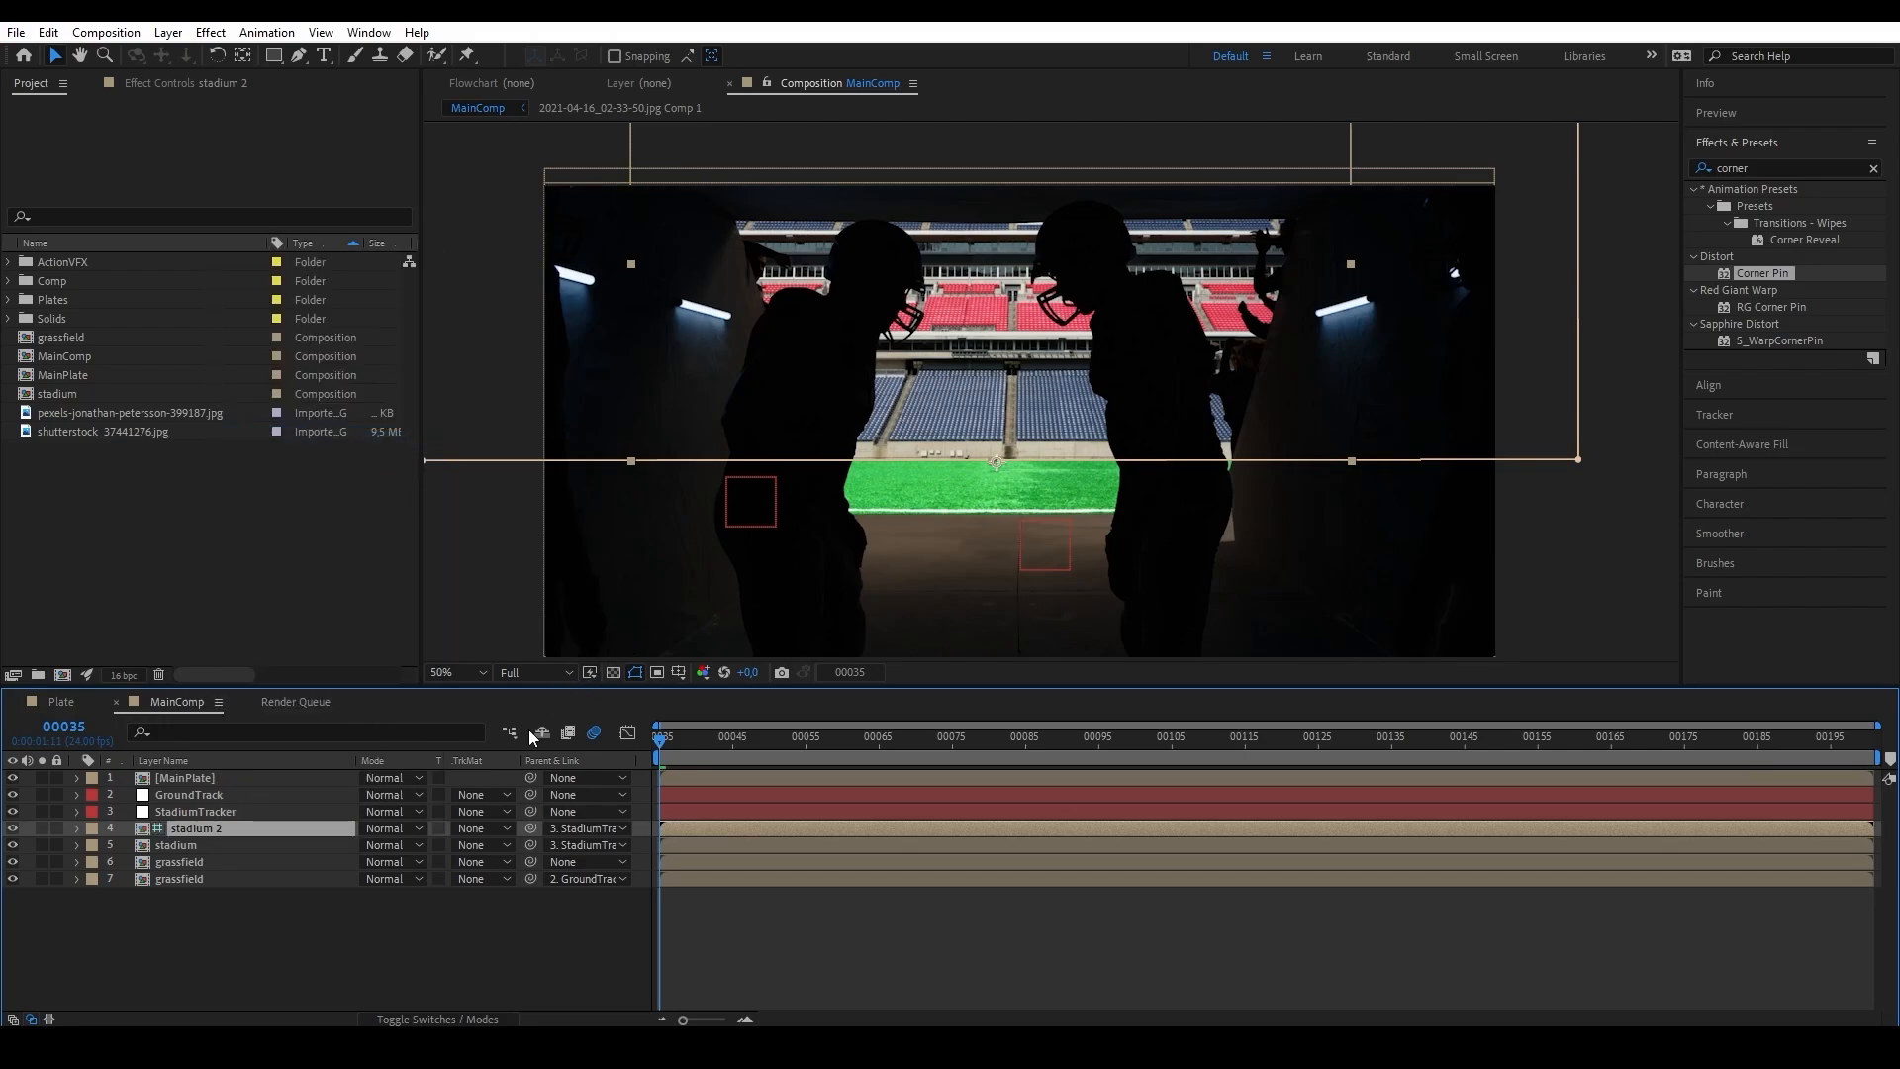
Pre-compose the stadium 2 guide layer into a composition named CrowdFull, moving all attributes into it.
key("ctrl+shift+c")
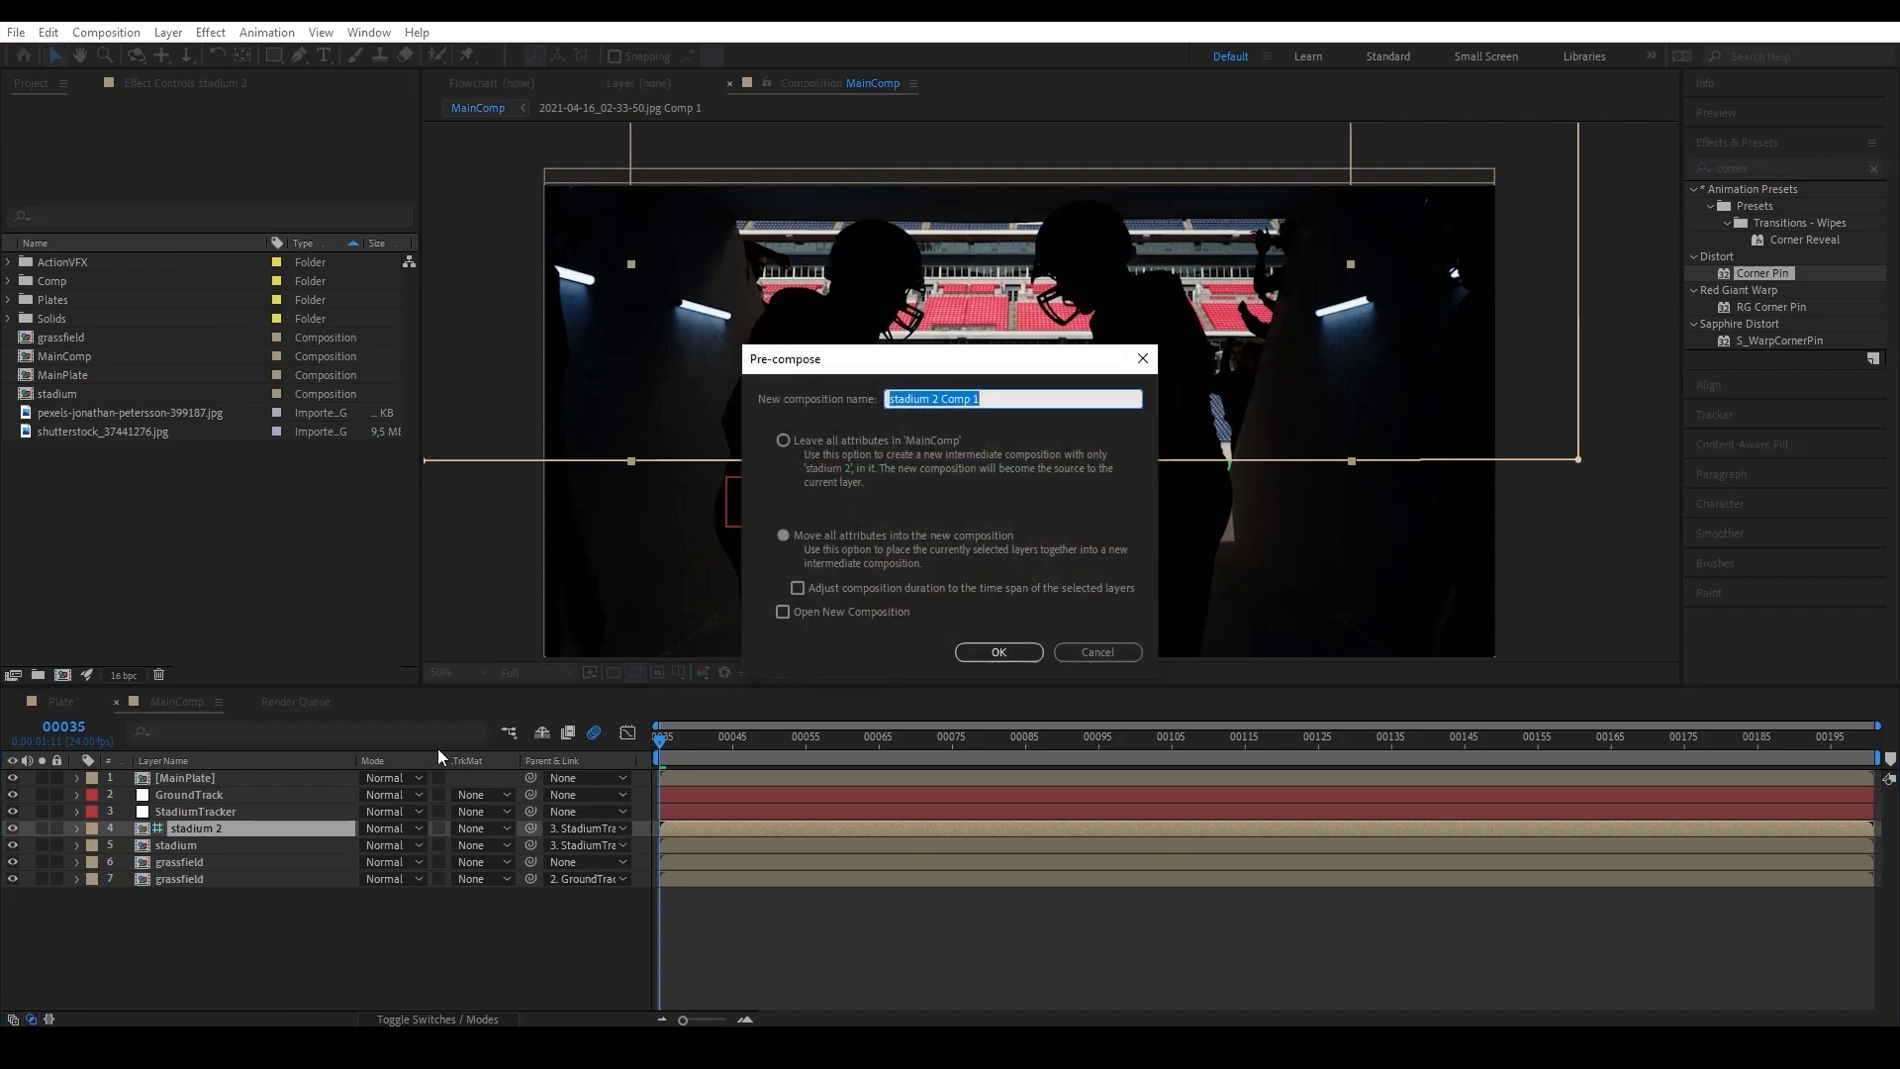
key("Return")
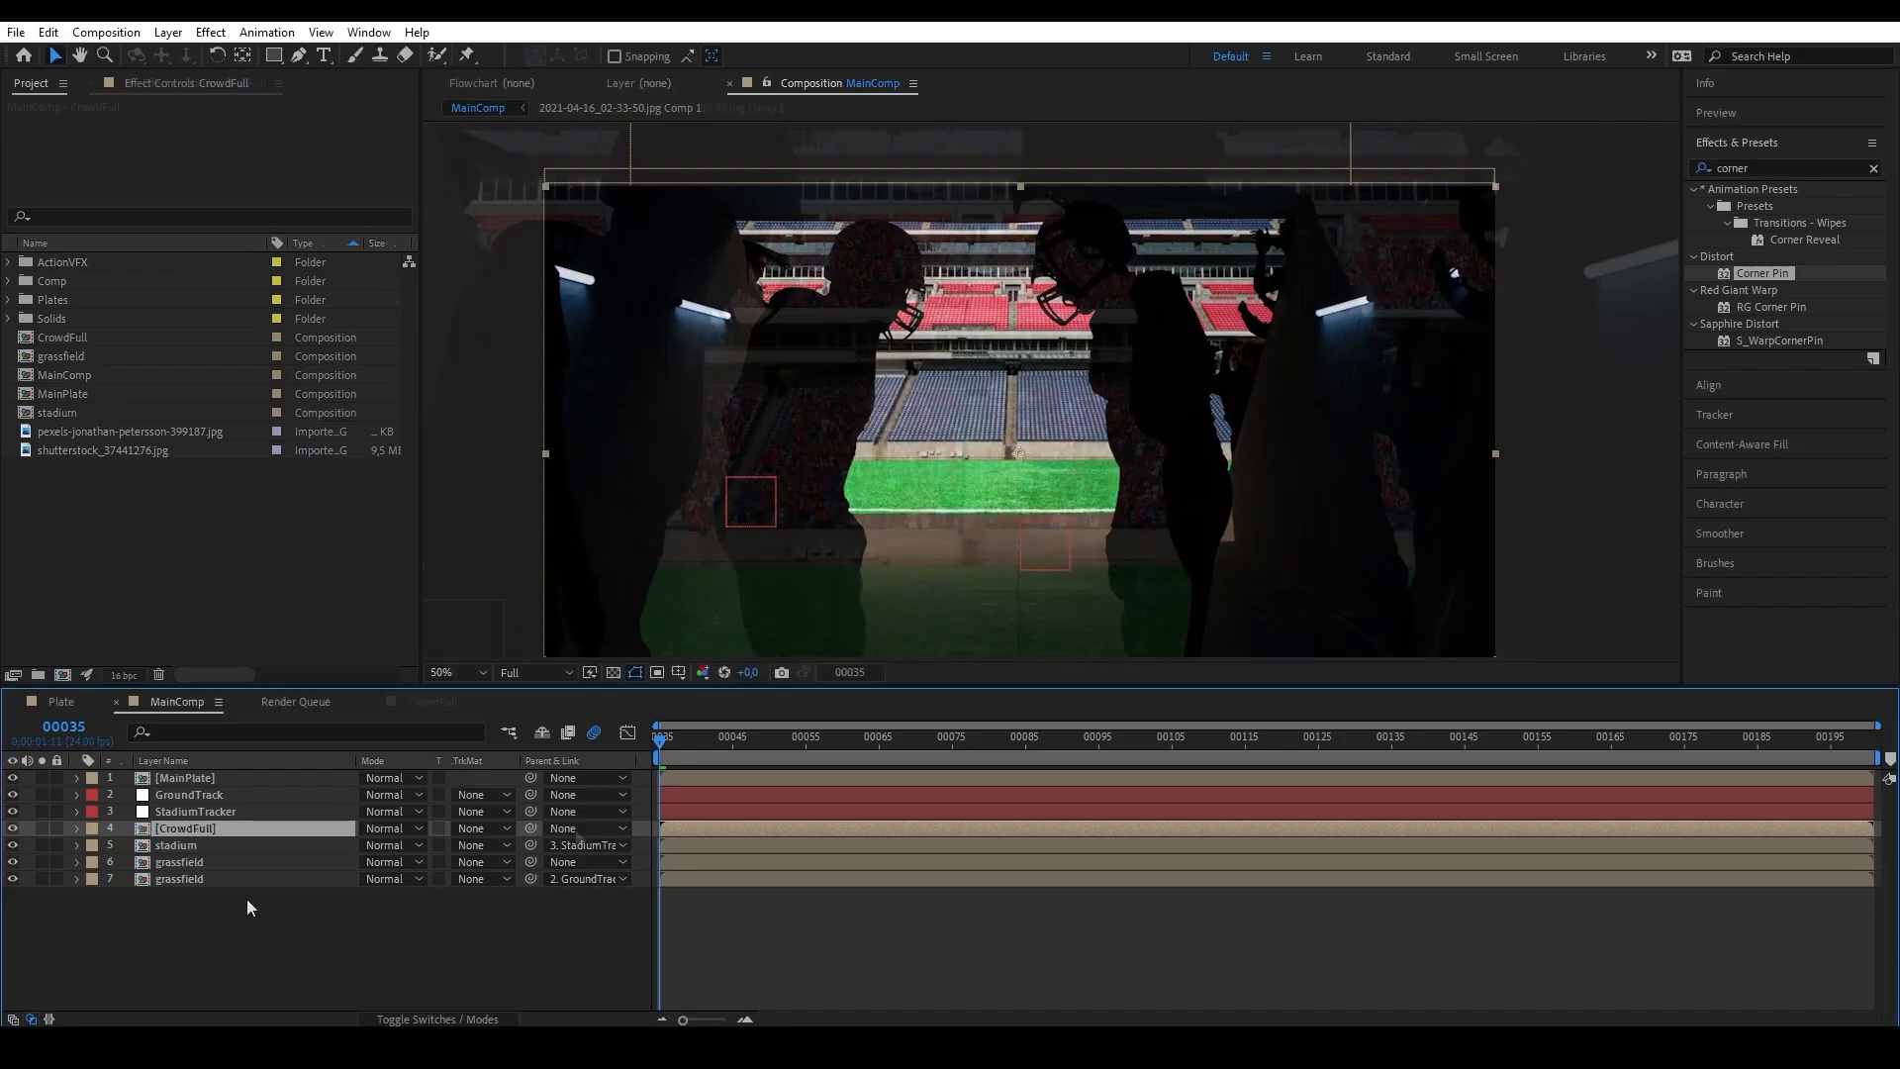
left_click(577, 828)
left_click(669, 921)
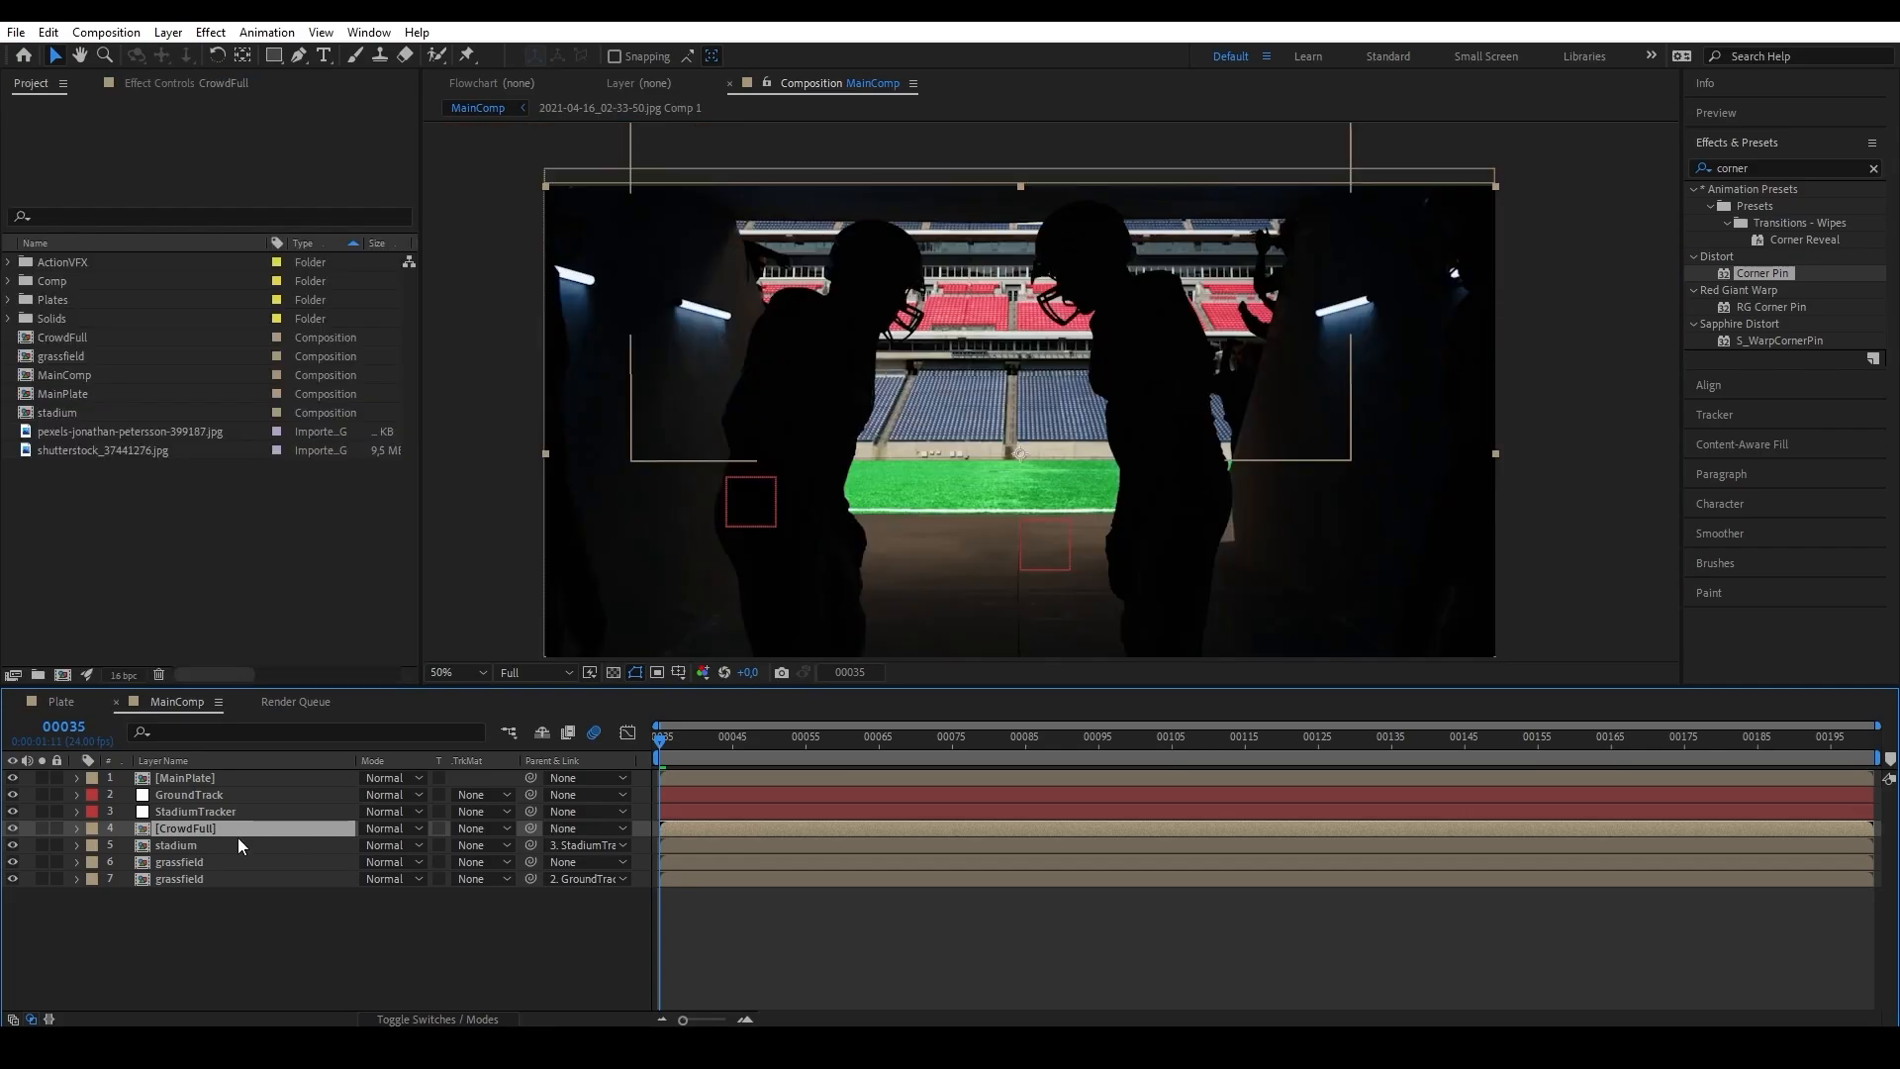
Add all six clips from the CrowdRenders folder, CrowdA1.mov through CrowdB3.mov, above the stadium 2 layer in the CrowdFull composition.
double_click(249, 826)
left_click_drag(970, 295, 922, 453)
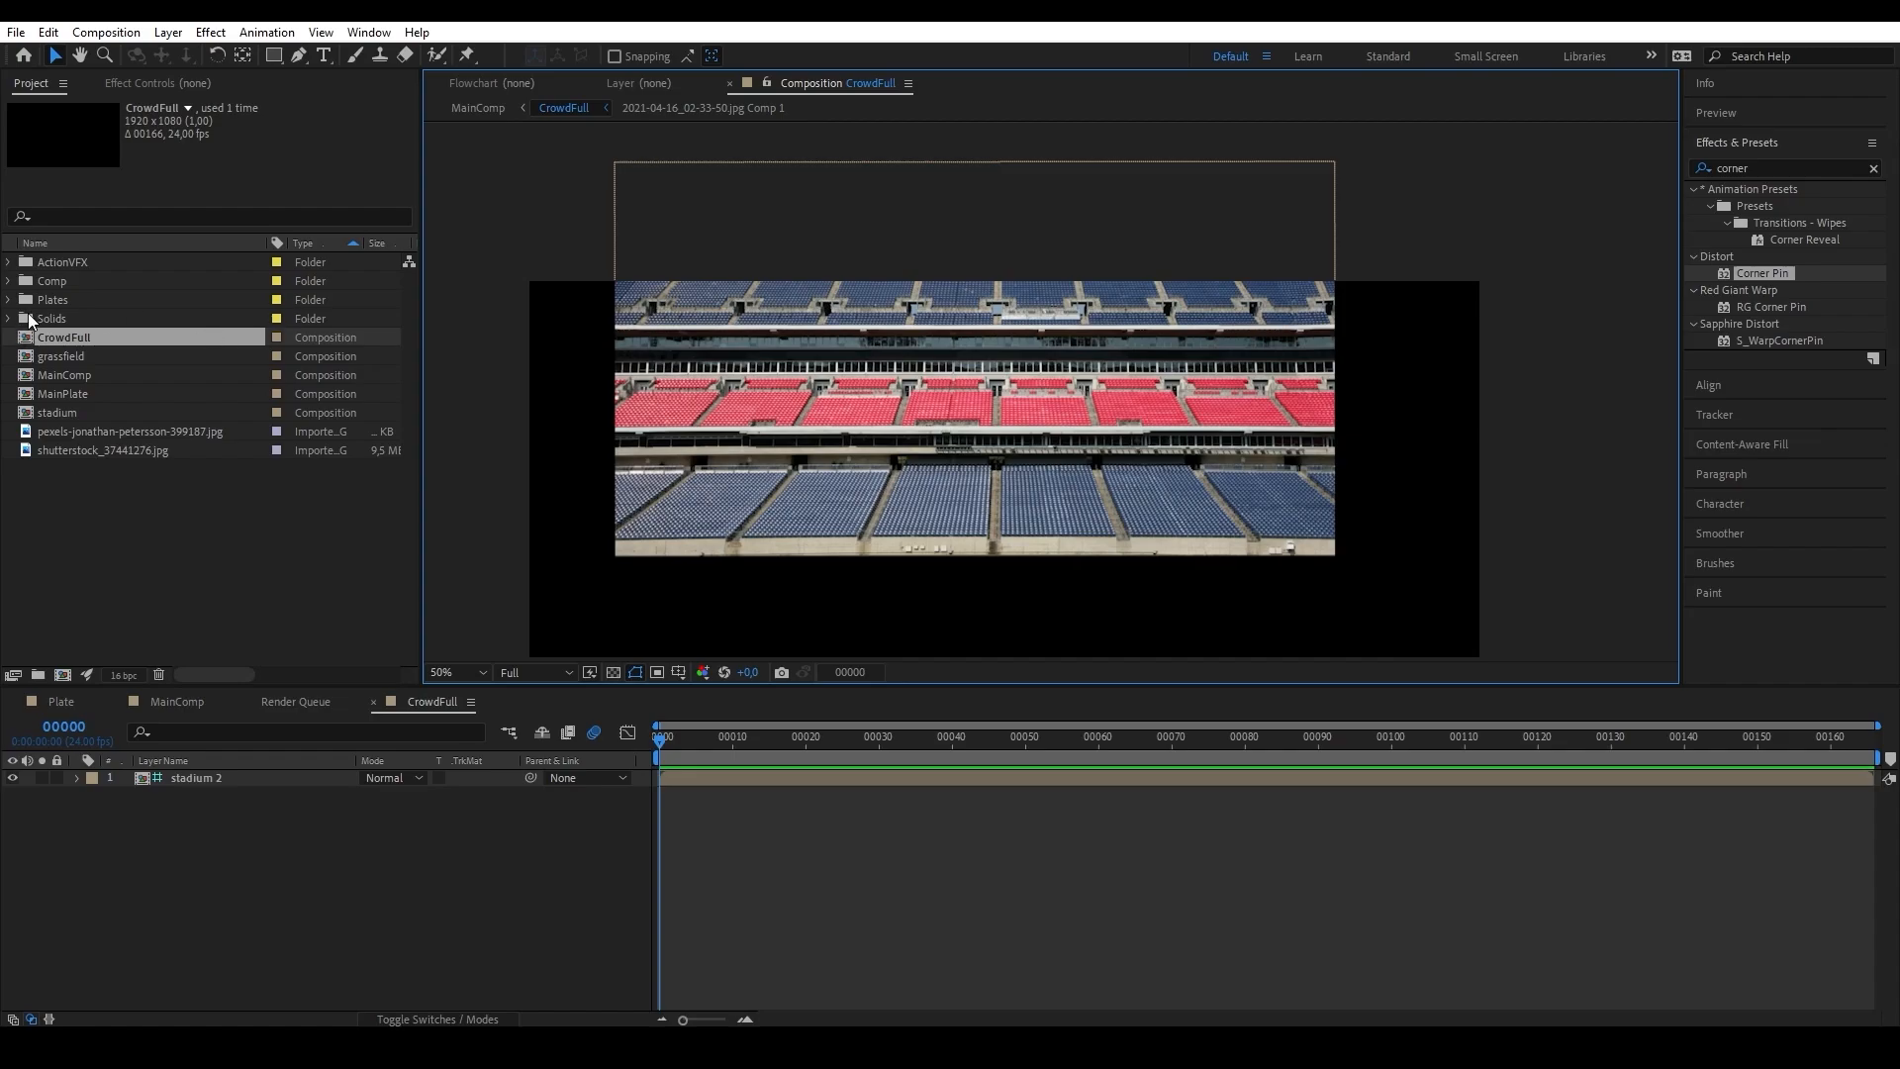
left_click(9, 263)
left_click(27, 281)
left_click(111, 393)
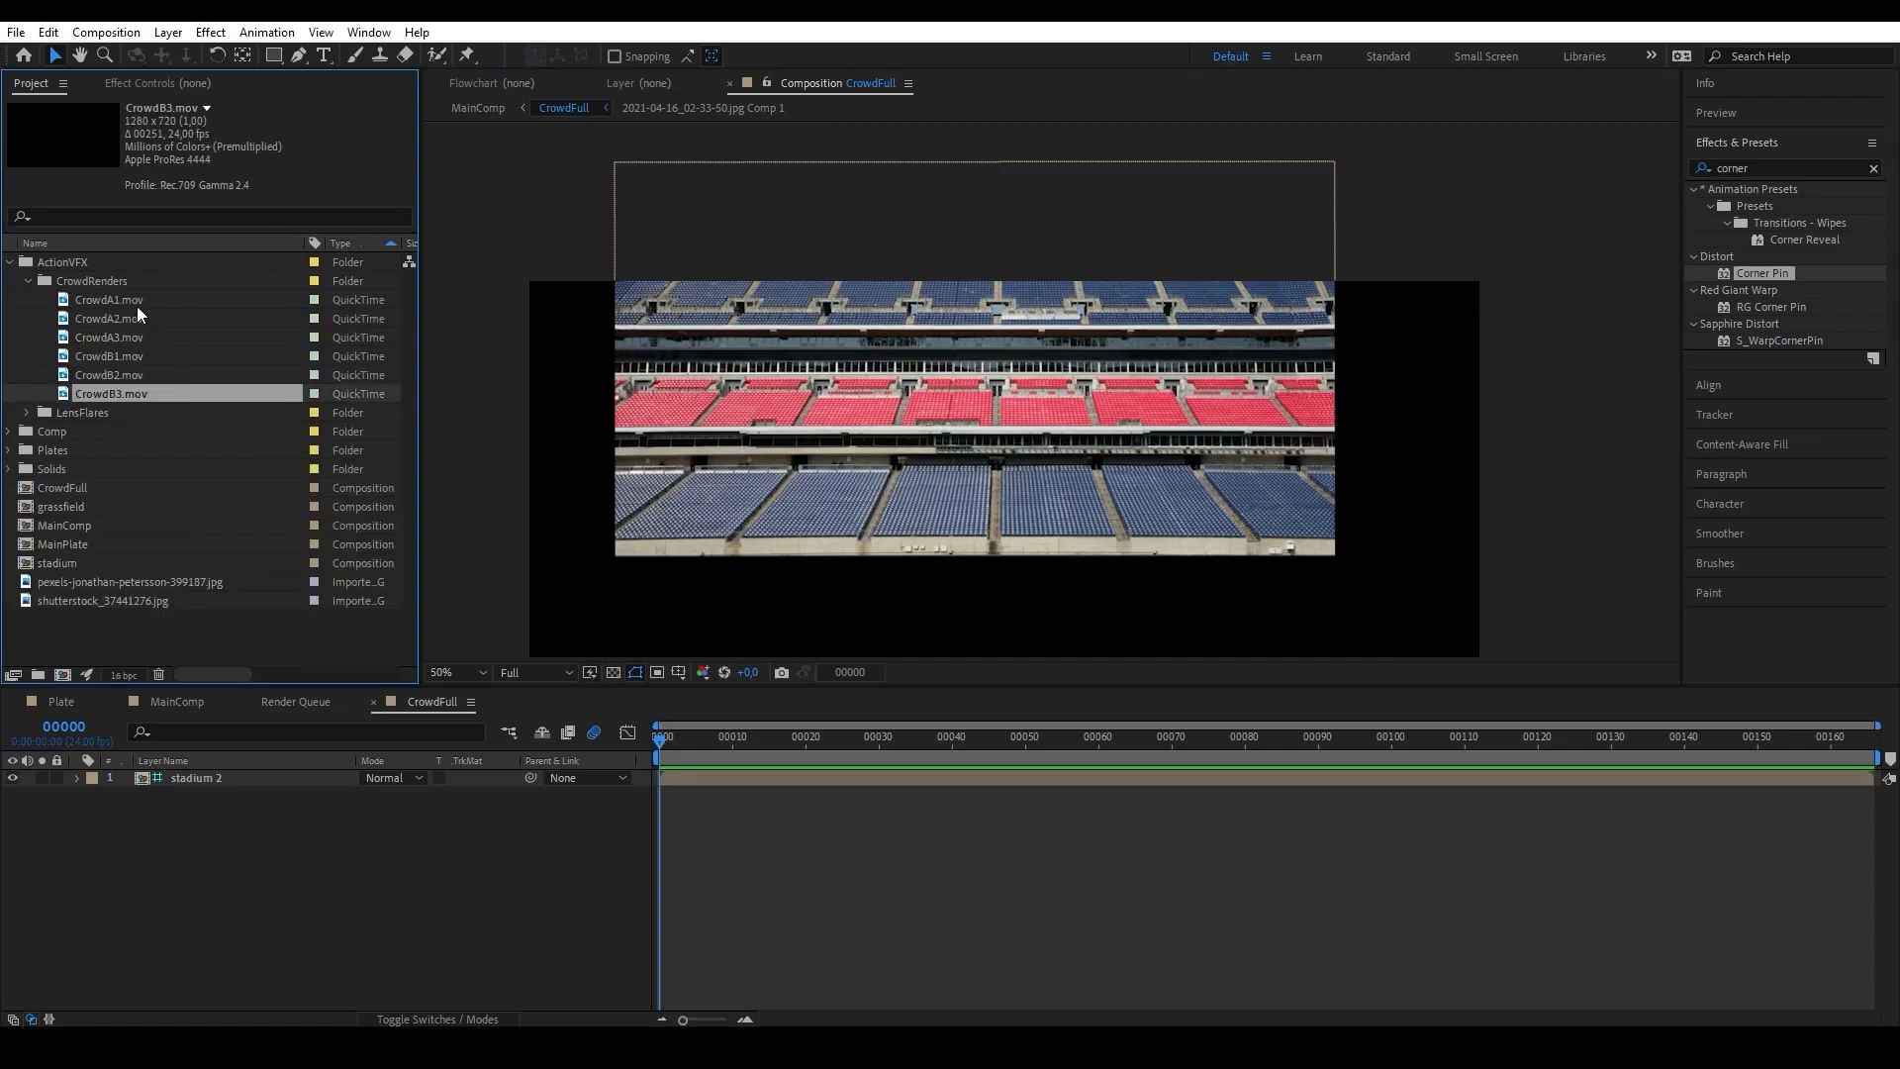
left_click(146, 301, "shift")
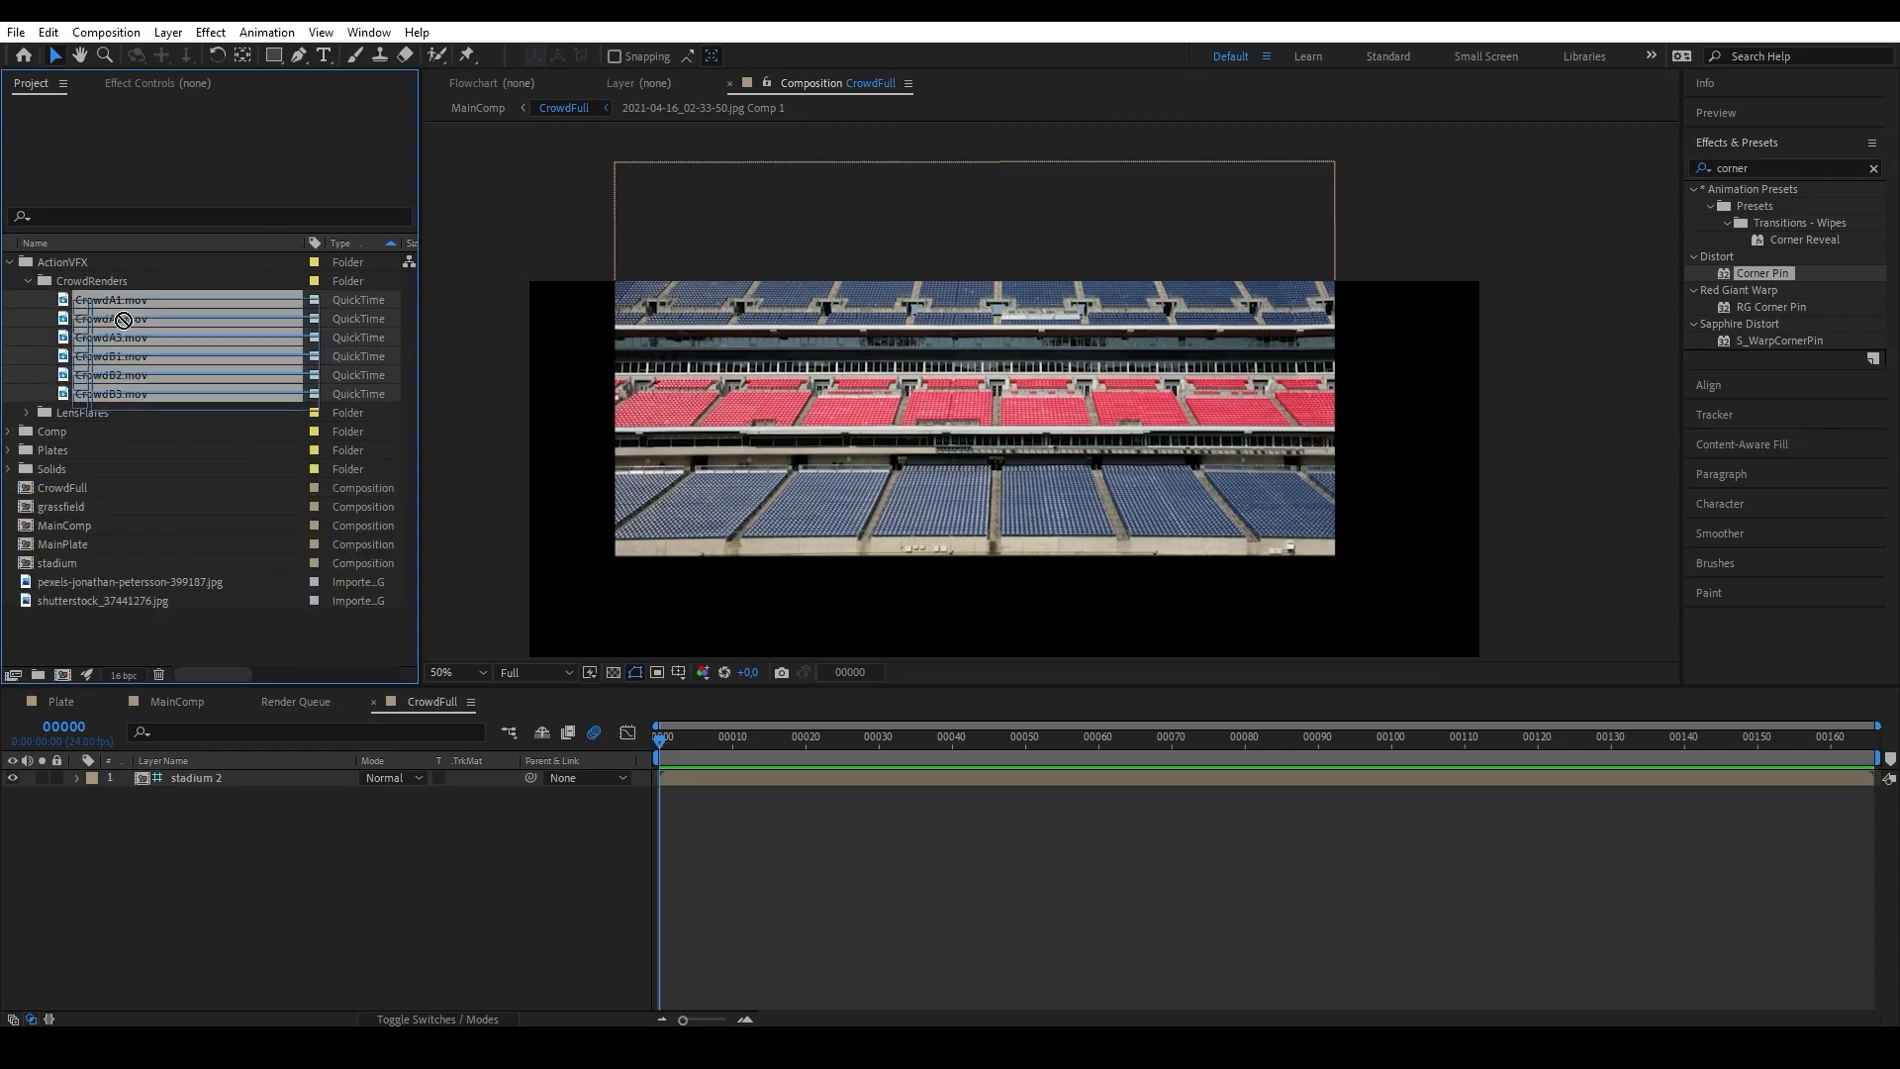
left_click_drag(124, 320, 386, 782)
left_click_drag(944, 431, 928, 413)
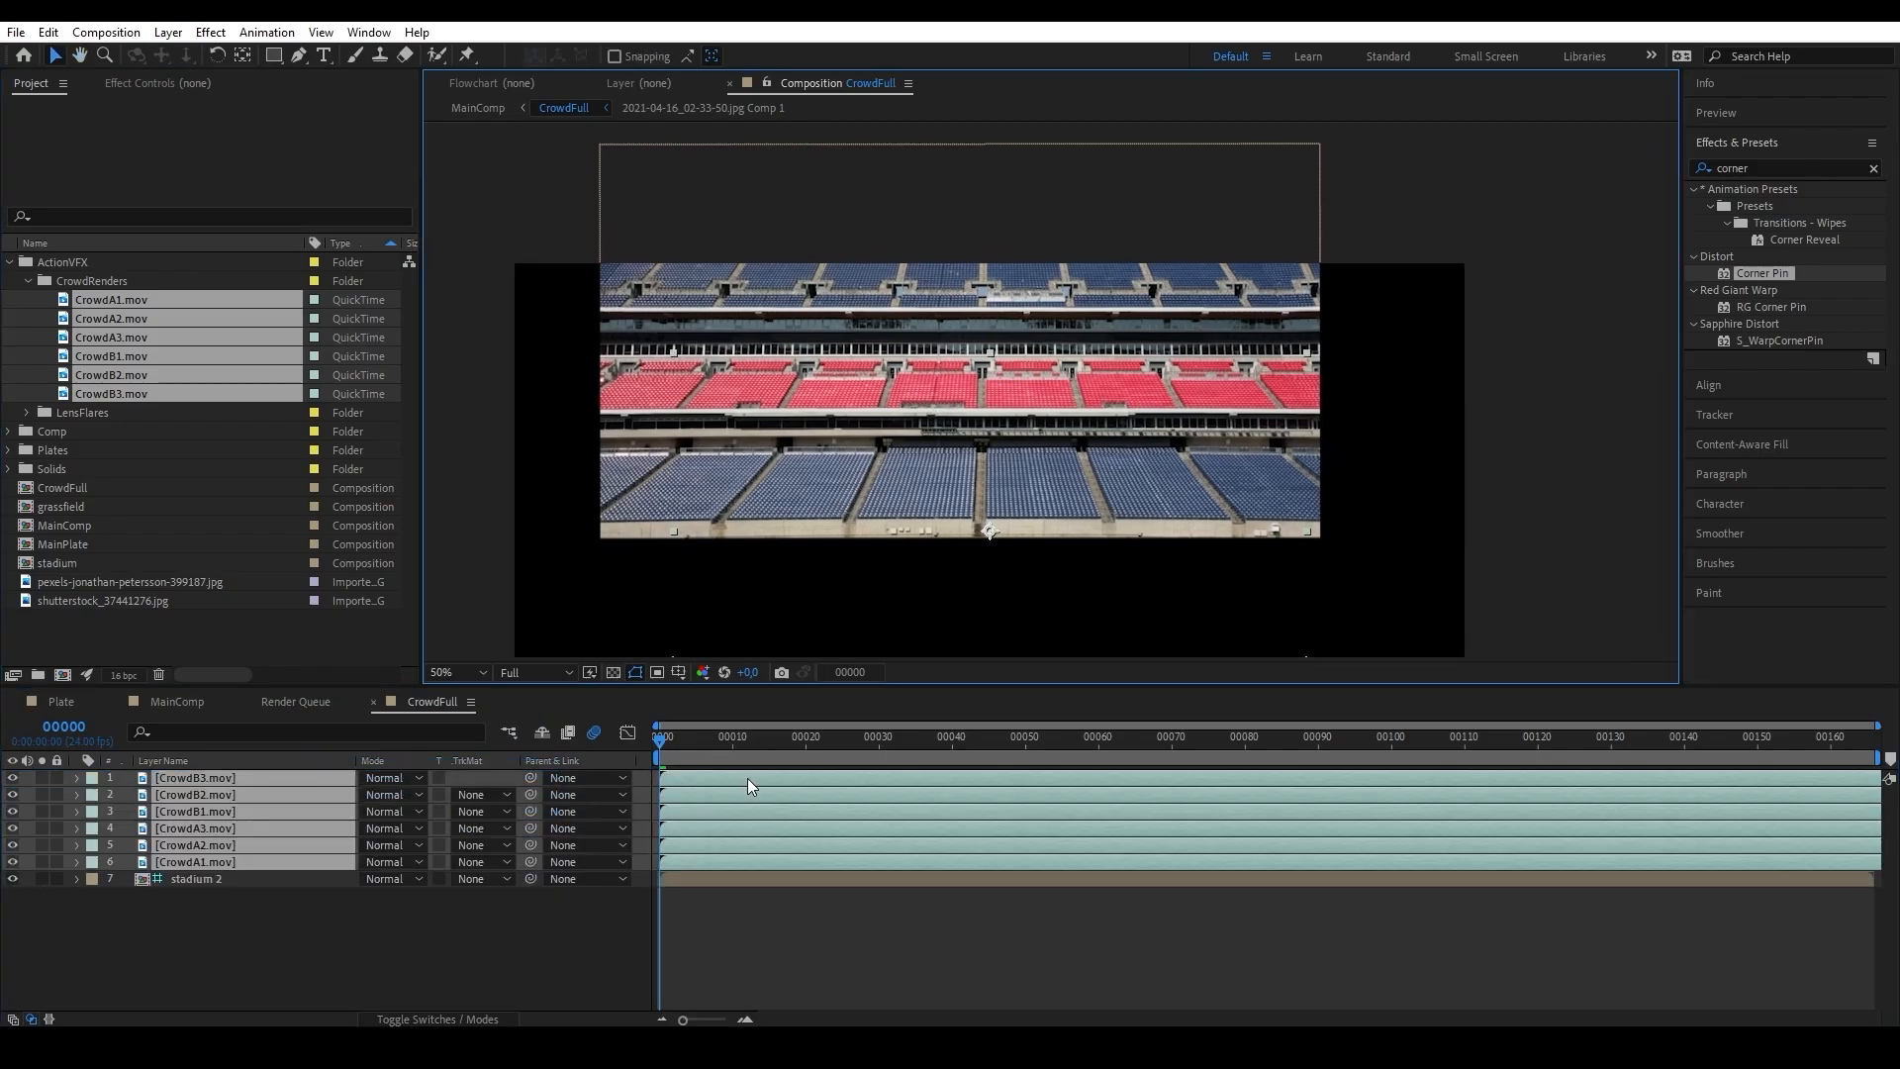
Scale all six crowd clips to 33% and move CrowdA1.mov onto the second lower seating section left of the central aisle.
left_click(205, 987)
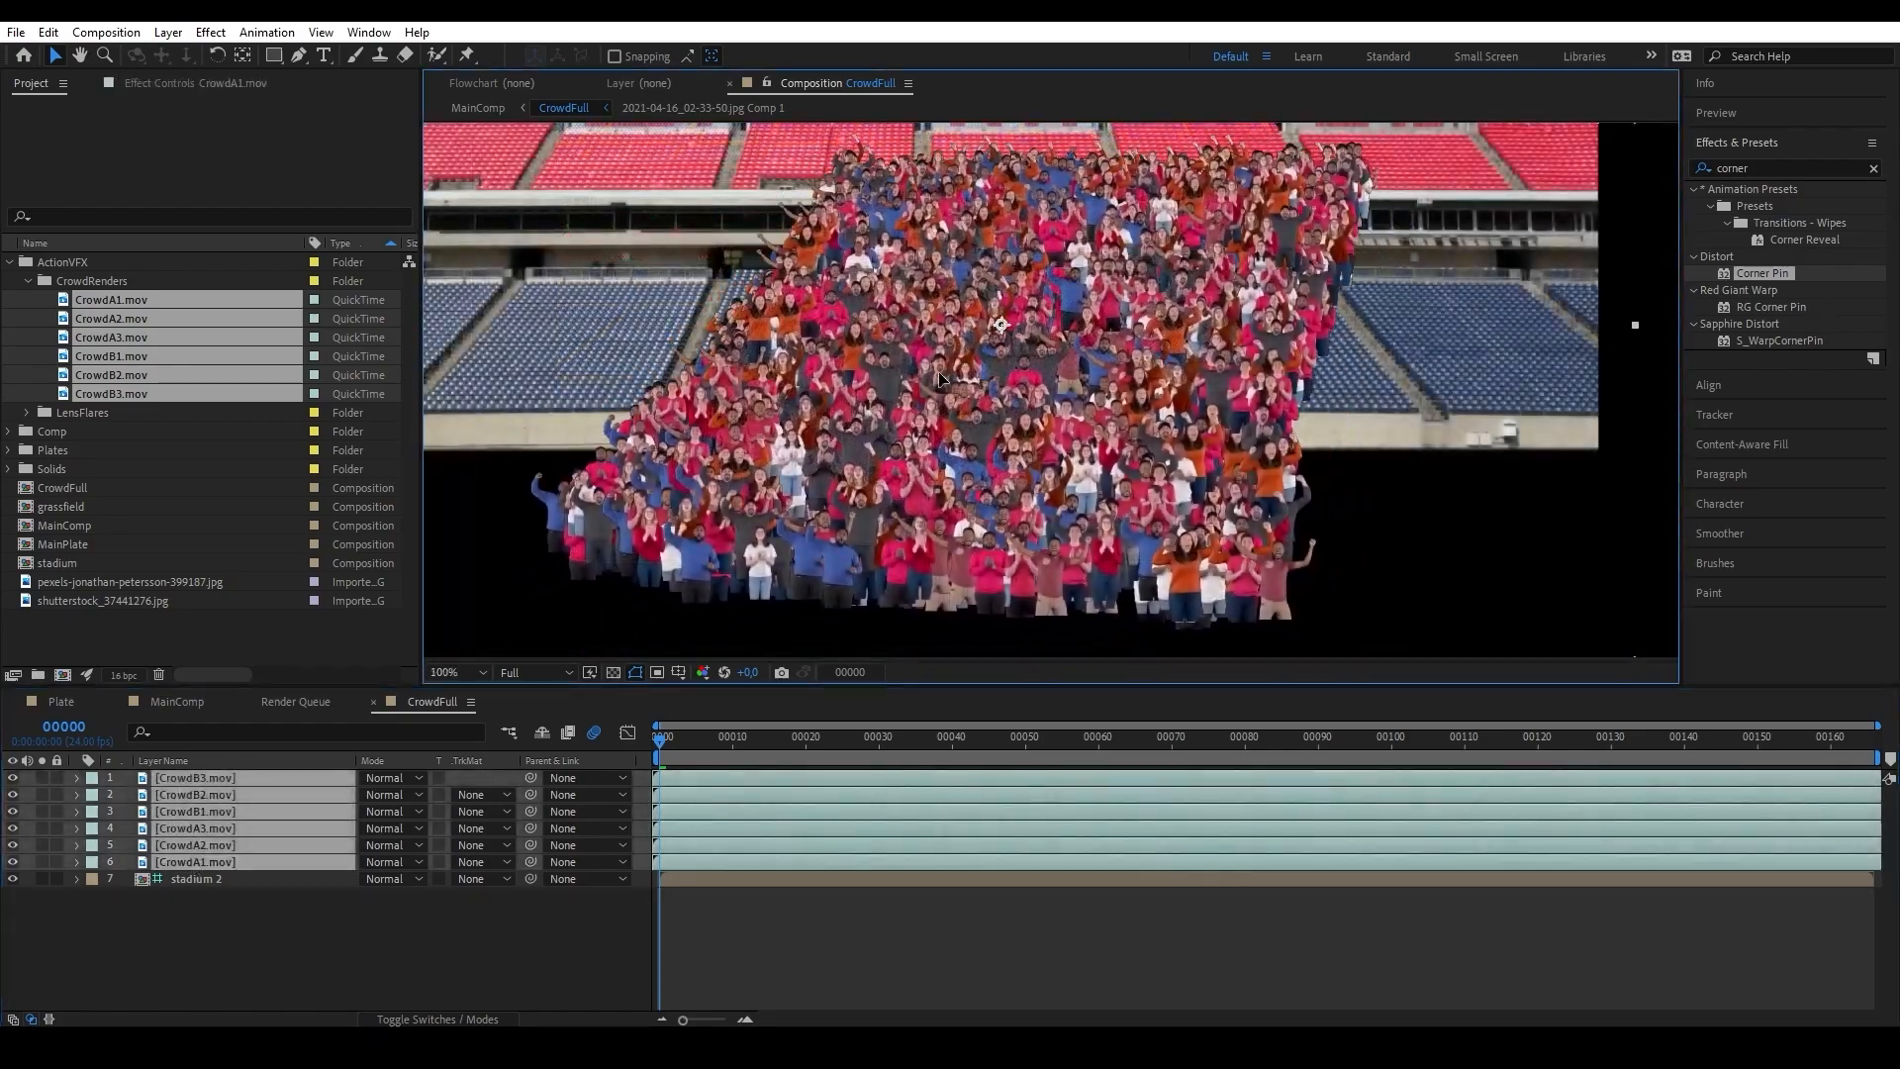
key("s")
left_click_drag(394, 796, 373, 794)
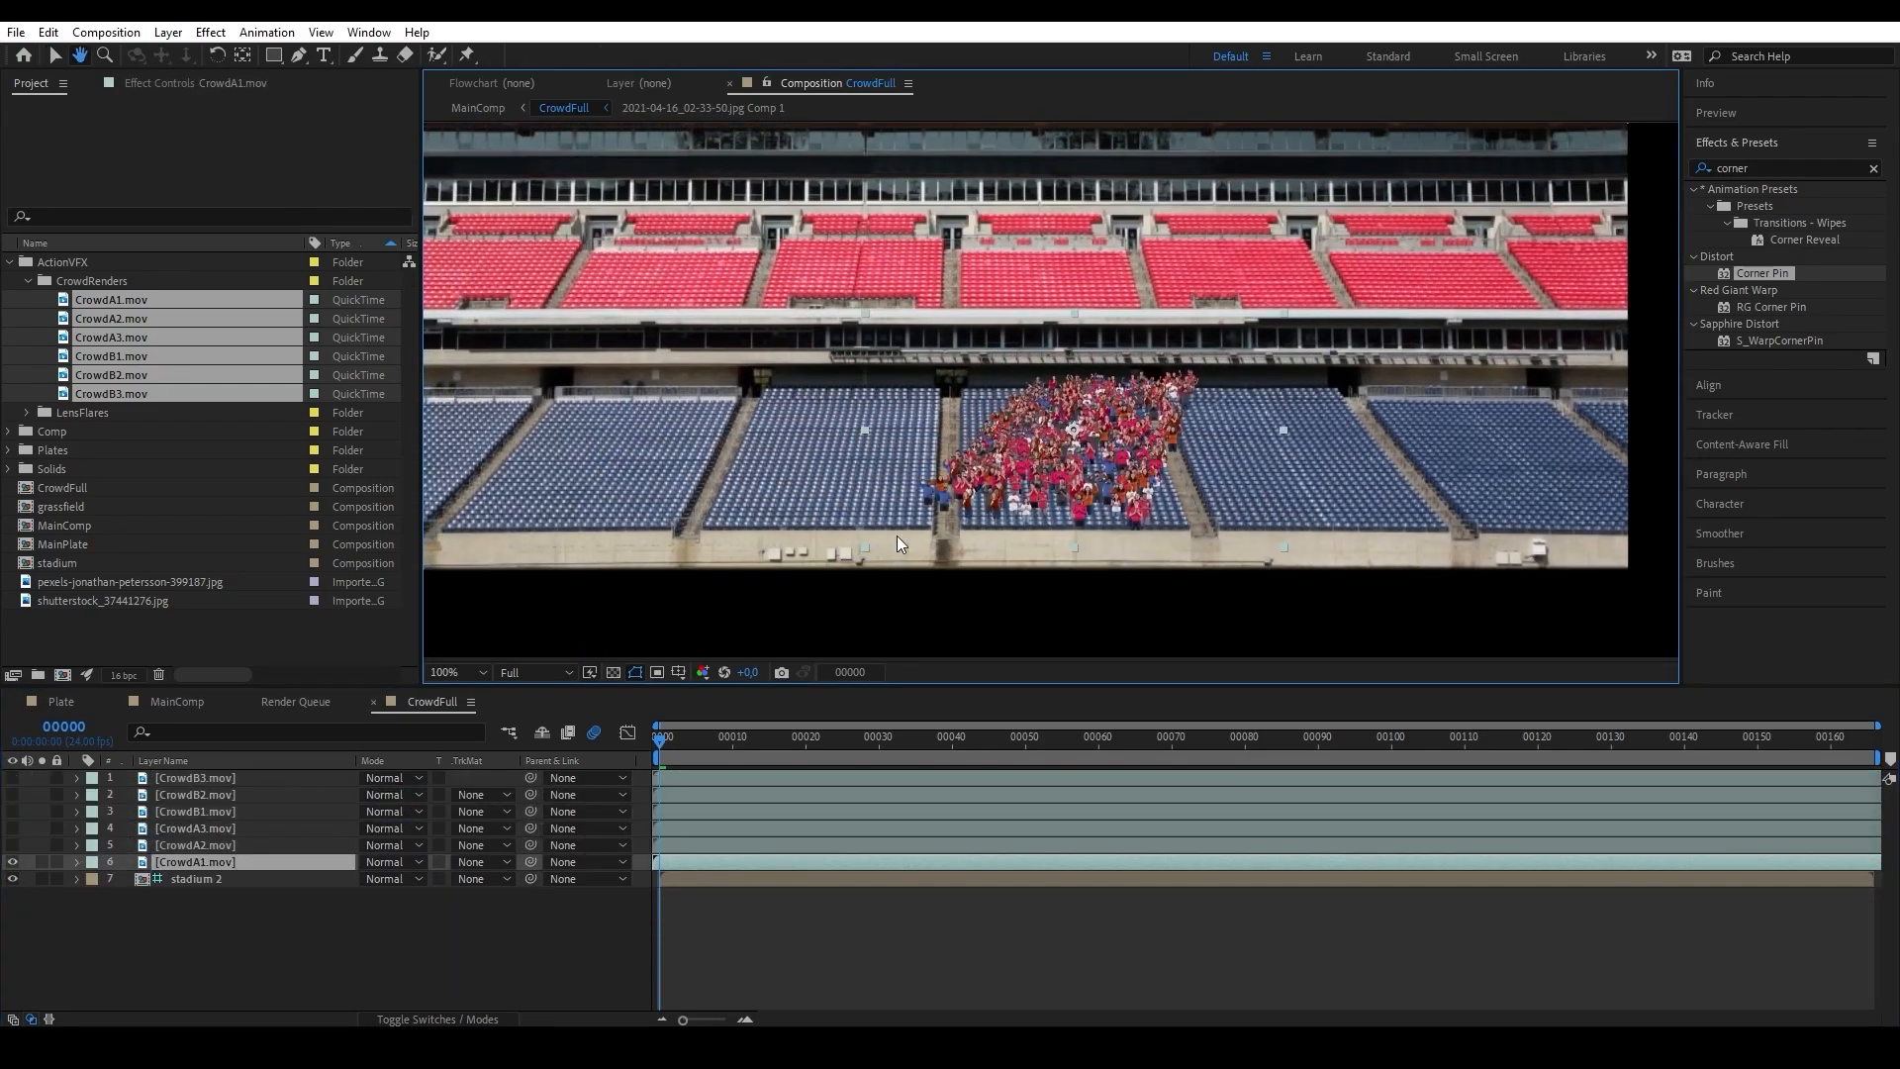
left_click_drag(1039, 445, 706, 431)
Apply Corner Pin to CrowdA1.mov with lower right at about 1256, 681, lower left -20, 740 and upper left -65, -8.
left_click_drag(1761, 273, 284, 863)
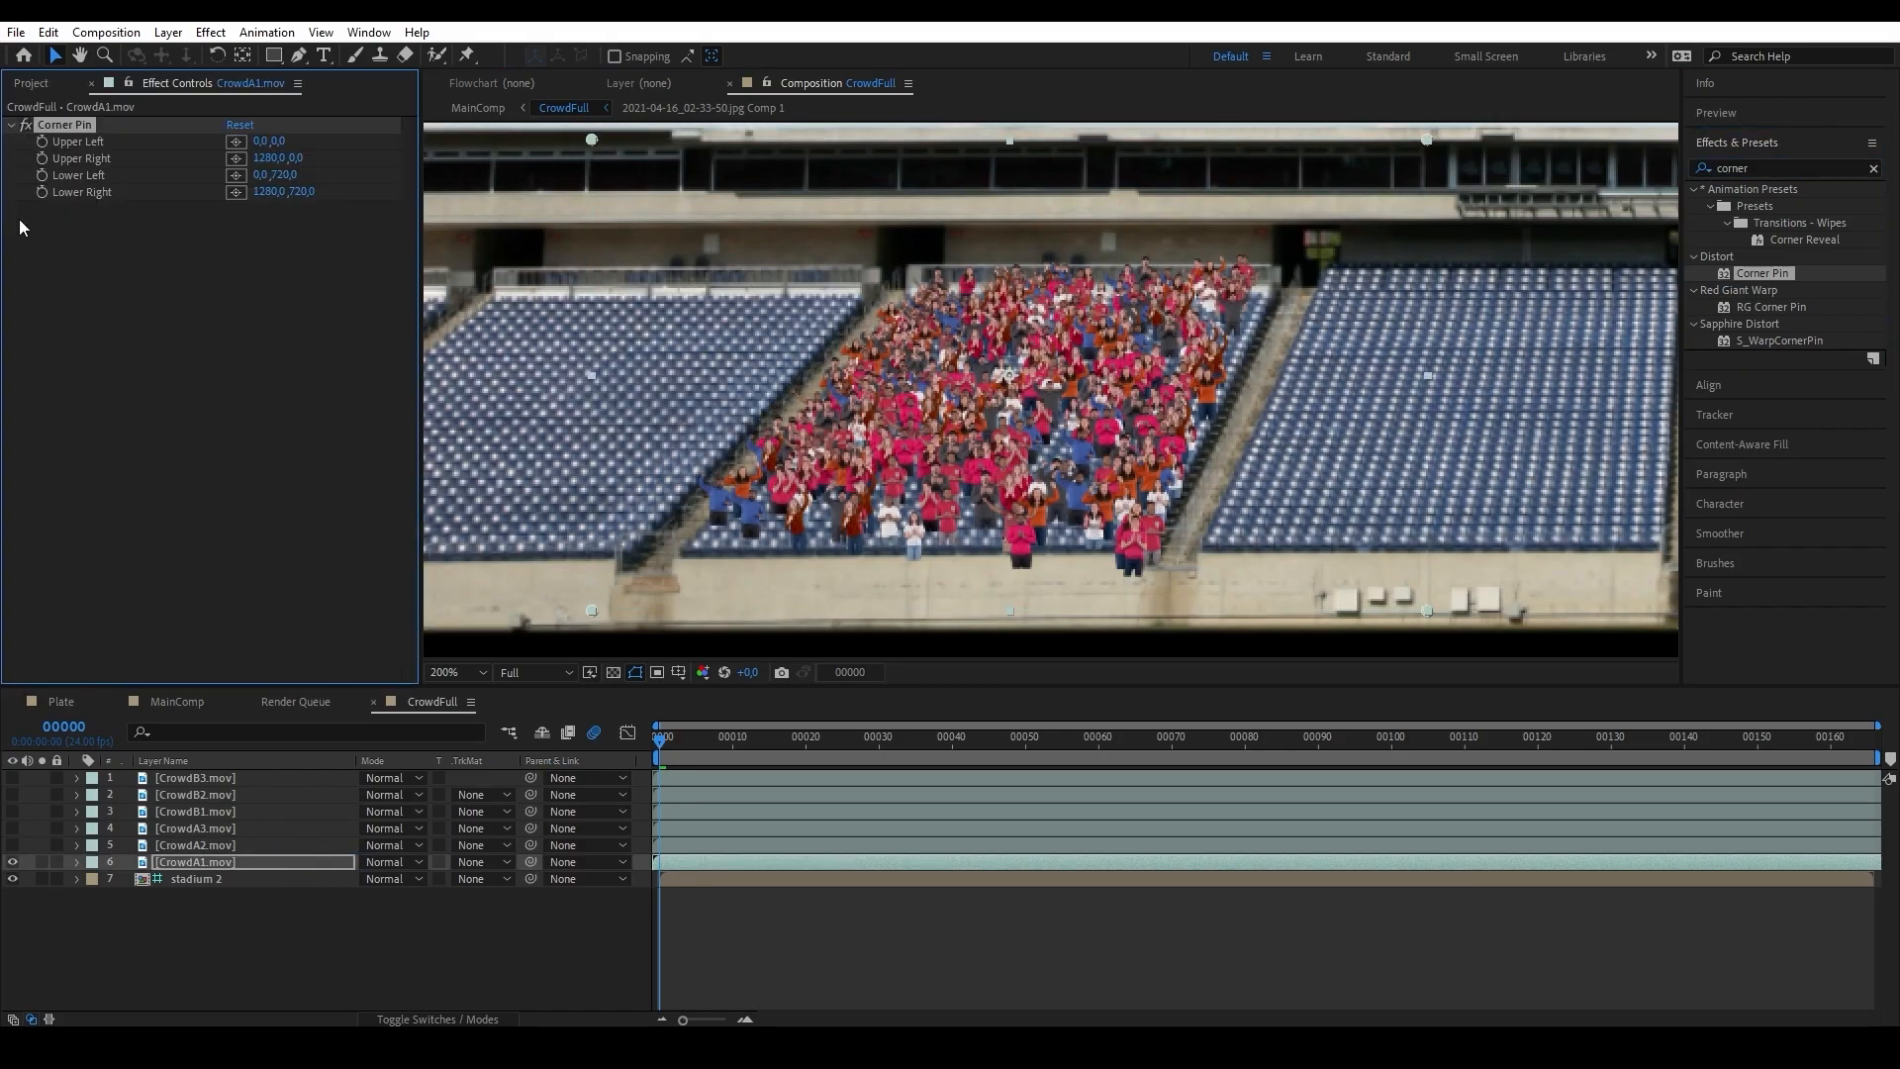
scroll(1140, 495, "down", 2)
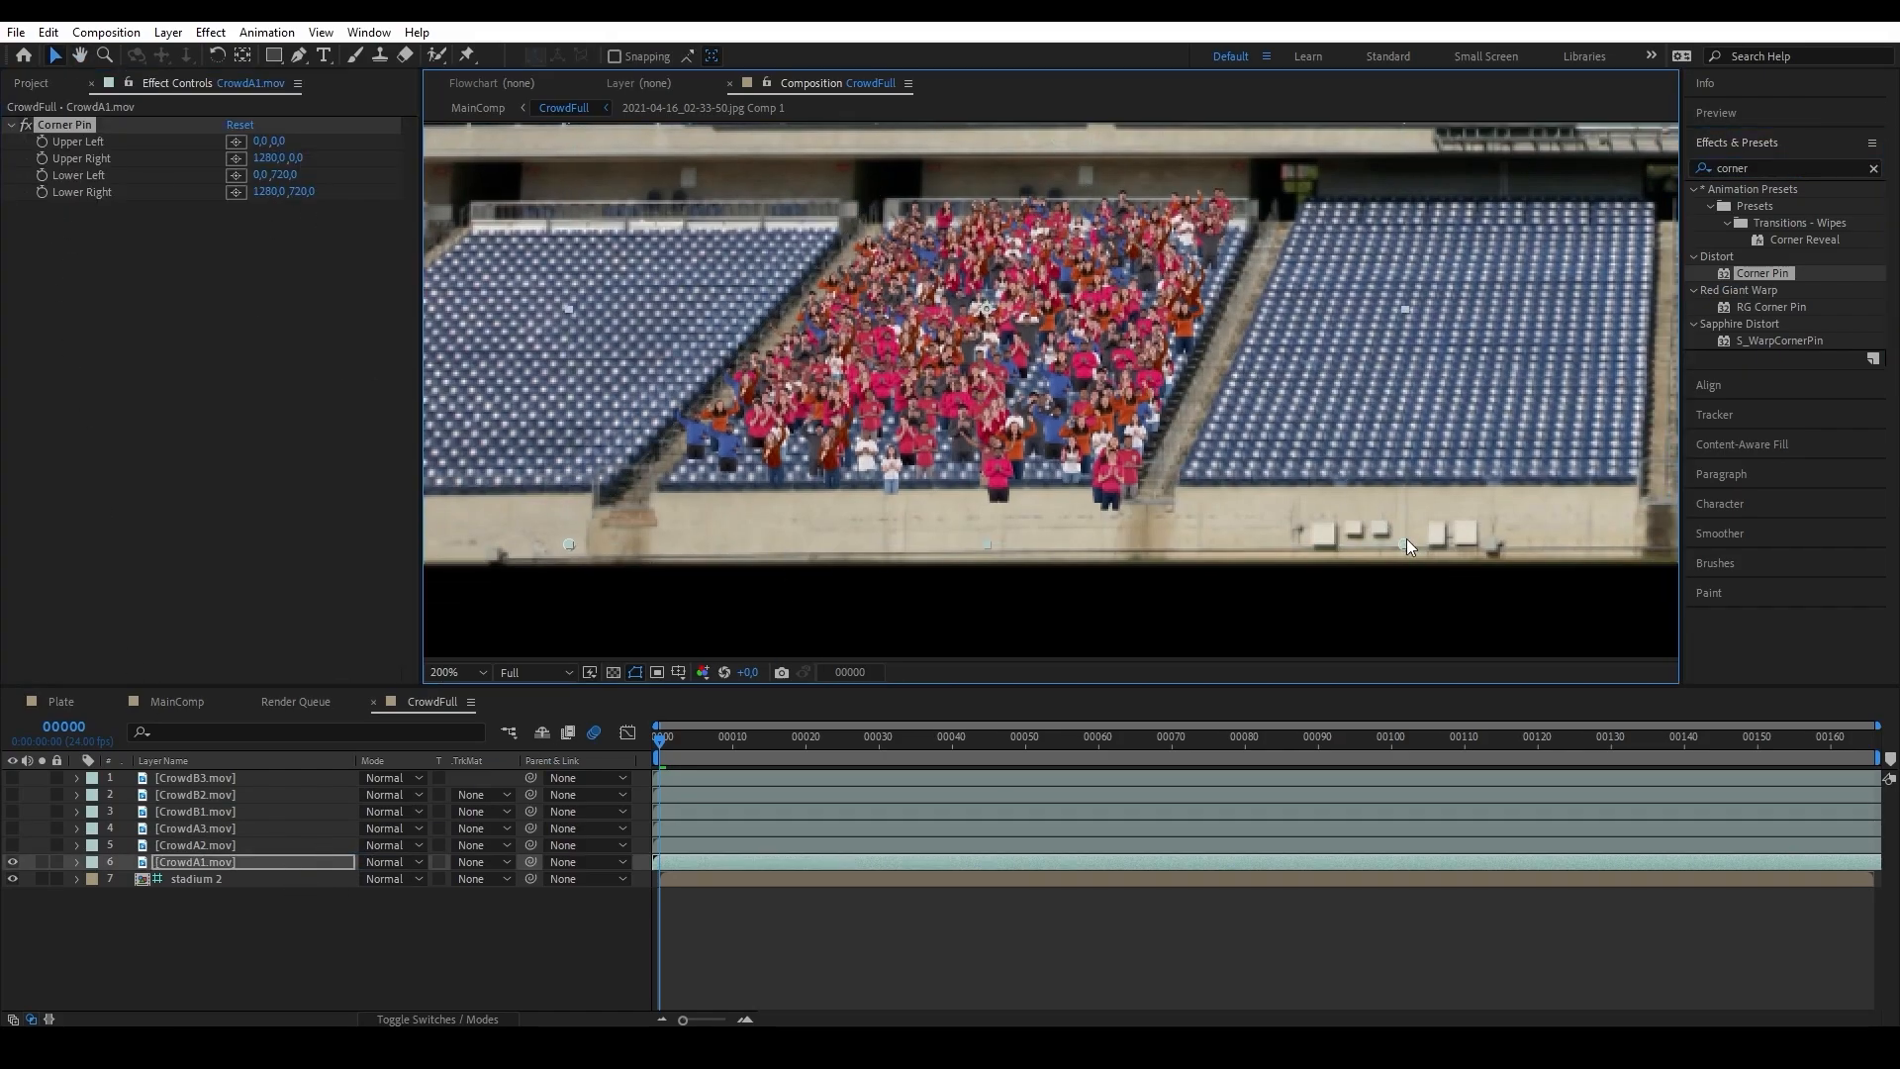
left_click_drag(1405, 540, 1391, 518)
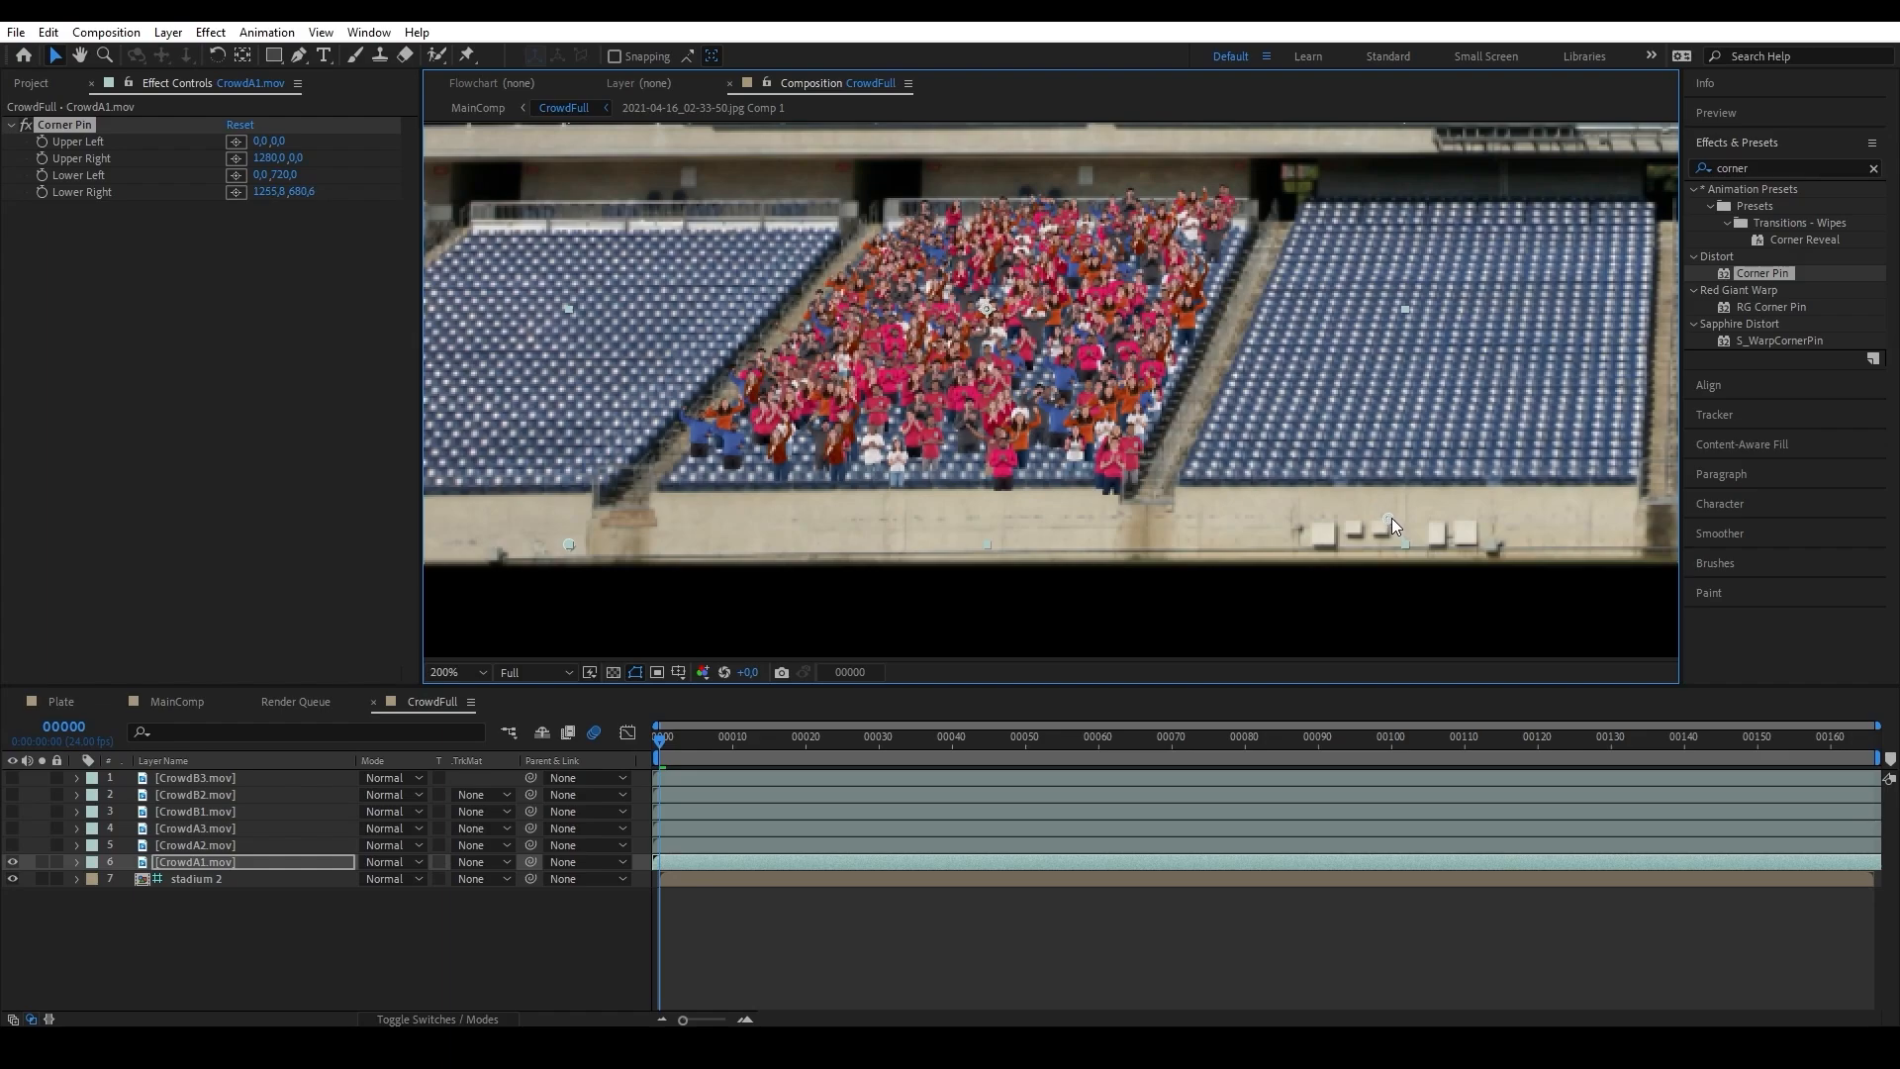
left_click_drag(569, 544, 556, 557)
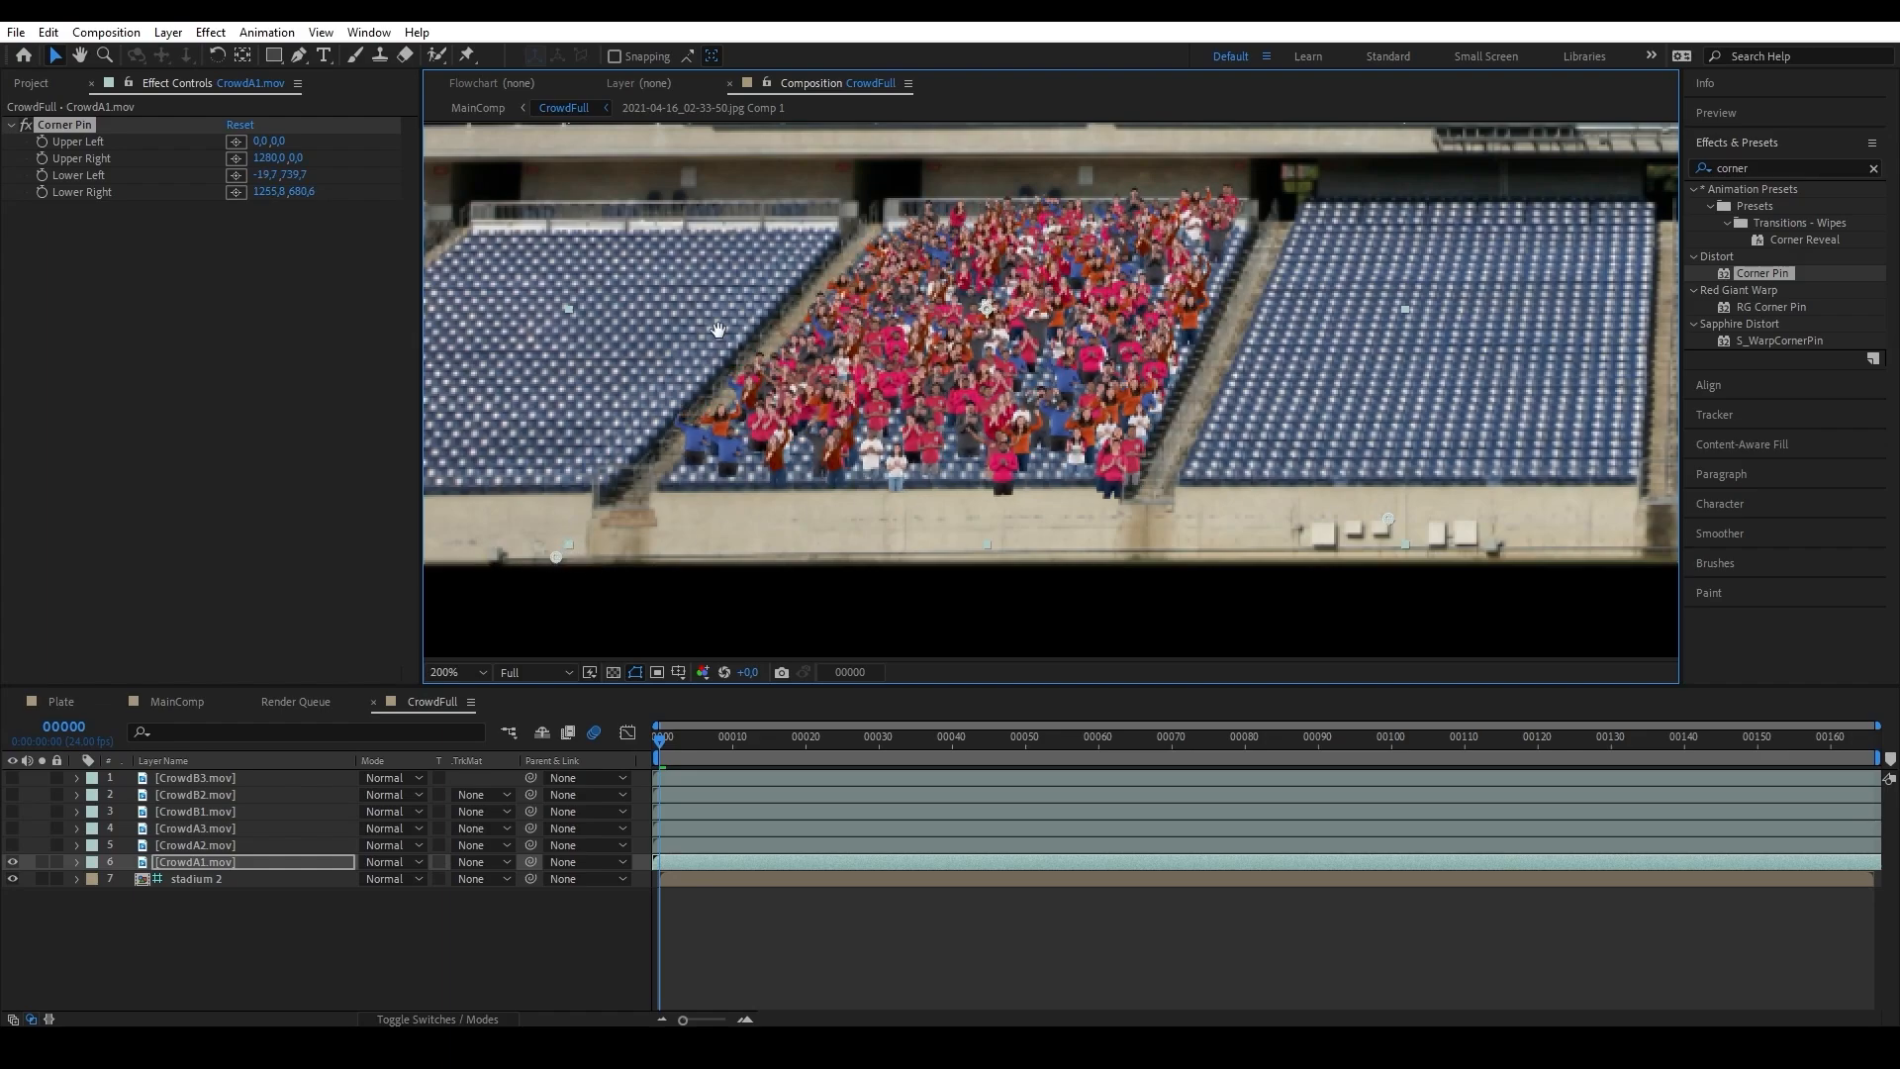
left_click_drag(718, 329, 795, 452)
left_click_drag(646, 196, 626, 200)
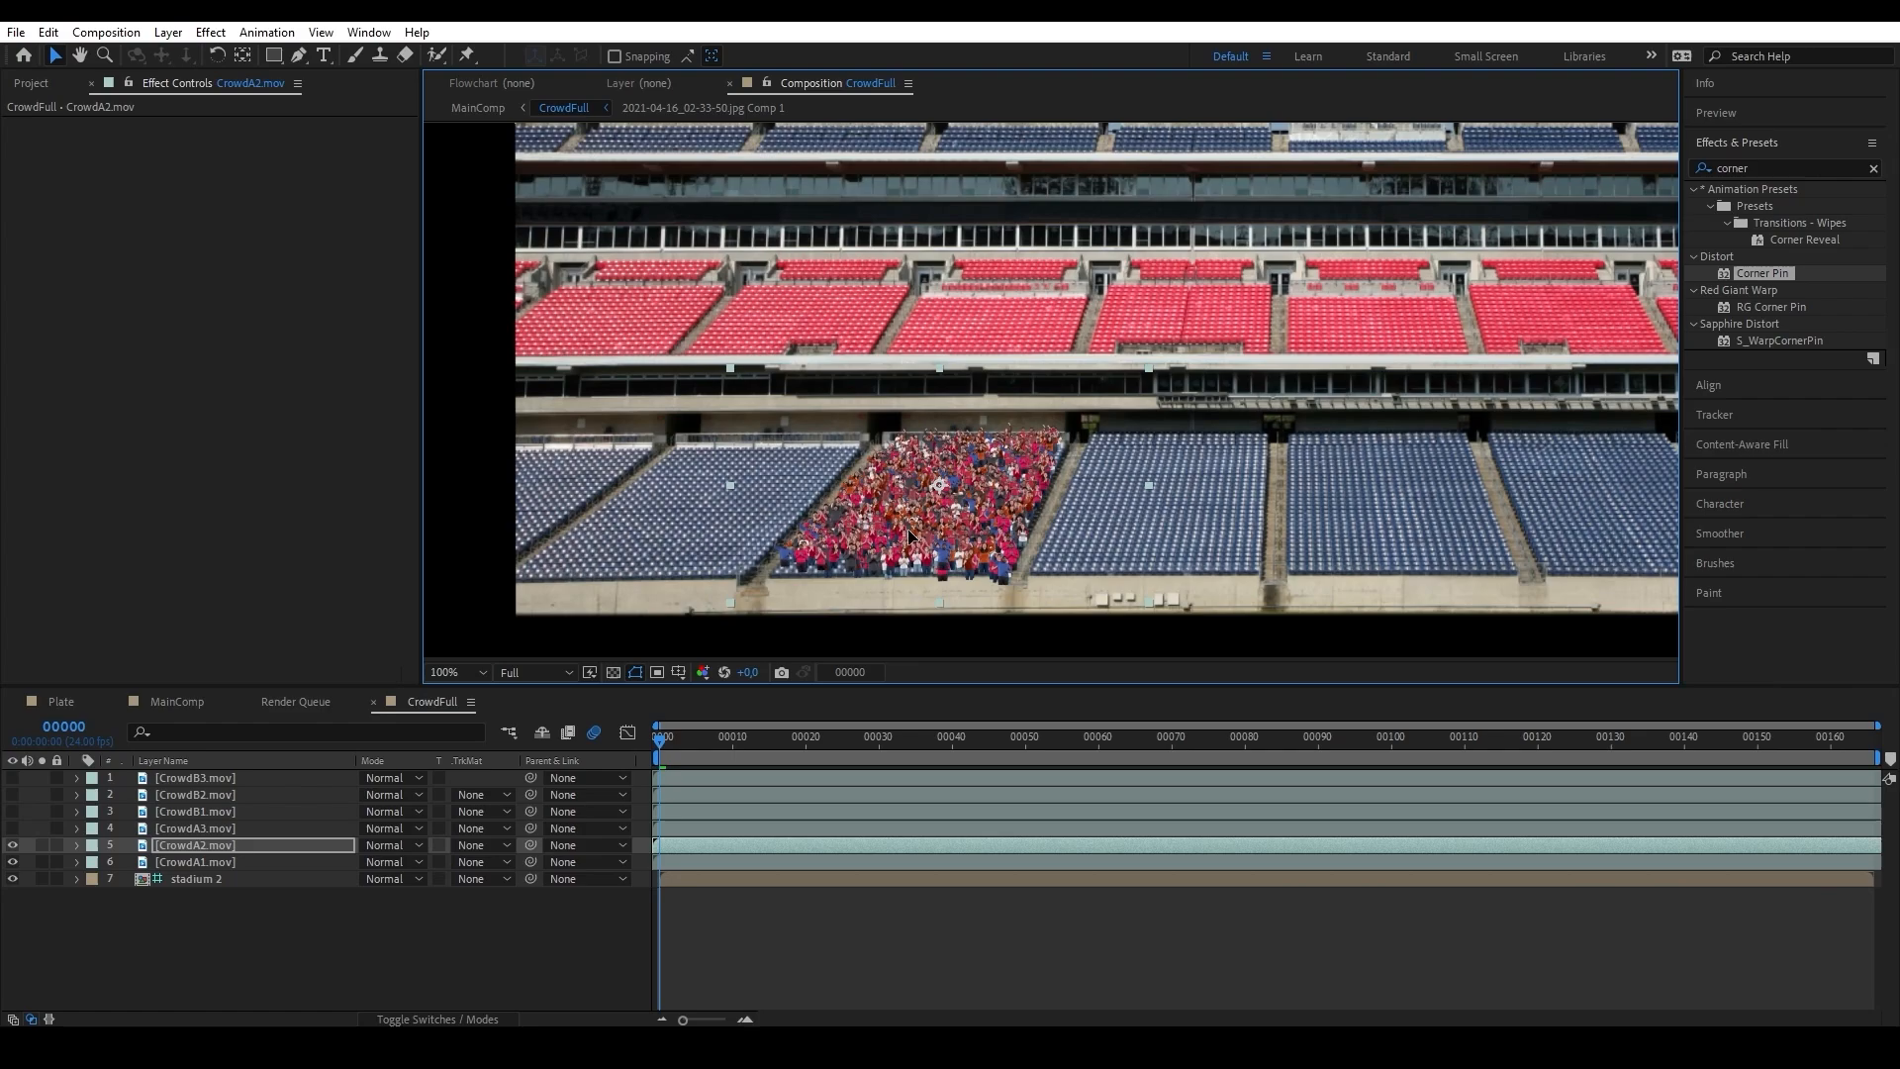
Move CrowdA2.mov onto the second lower seating section right of the central aisle and flip it horizontally.
left_click_drag(1176, 510, 843, 451)
left_click_drag(604, 467, 1298, 465)
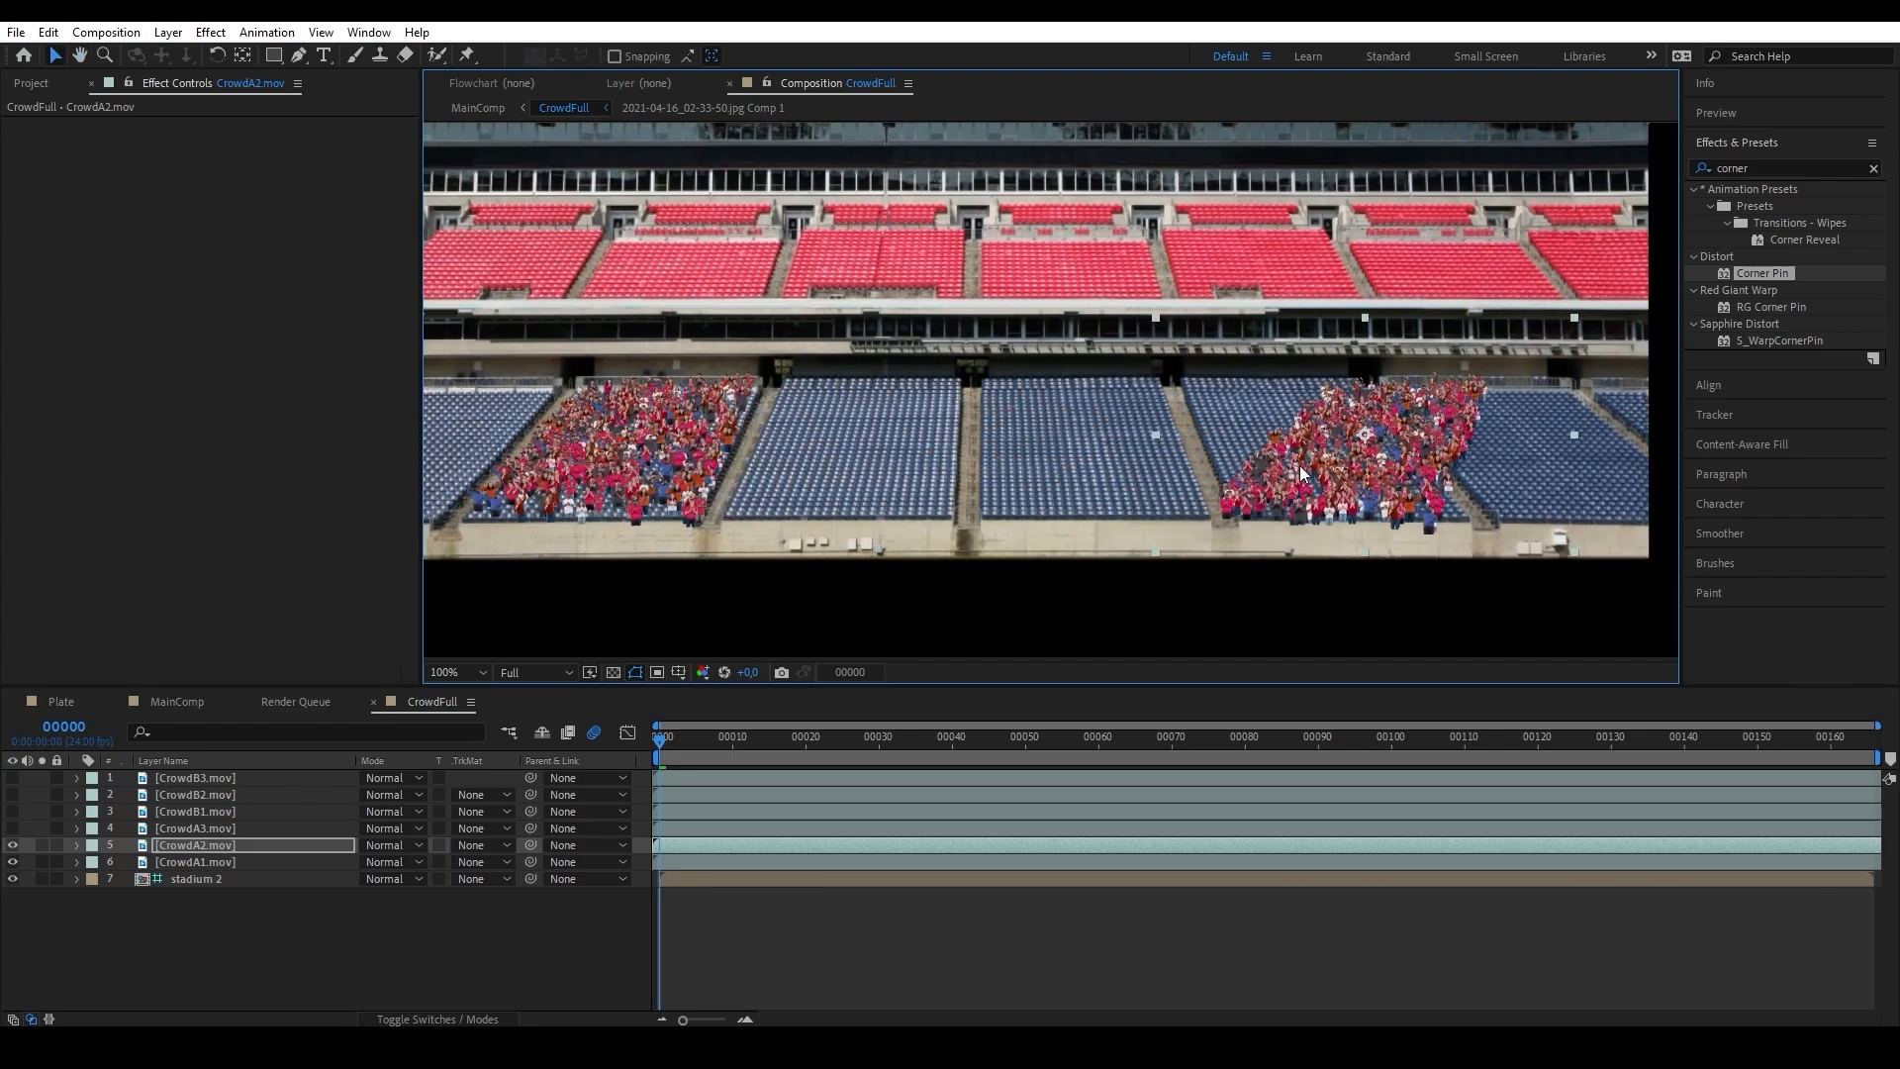
right_click(1298, 465)
mouse_move(1421, 530)
left_click(1586, 696)
scroll(1524, 475, "up", 1)
left_click_drag(1563, 475, 1098, 381)
left_click_drag(1098, 381, 998, 366)
Apply Corner Pin to CrowdA2.mov with lower left at about -49, 756, lower right 1280, 708 and upper left -114, -68.
left_click_drag(1764, 274, 280, 846)
left_click_drag(1529, 604, 1560, 628)
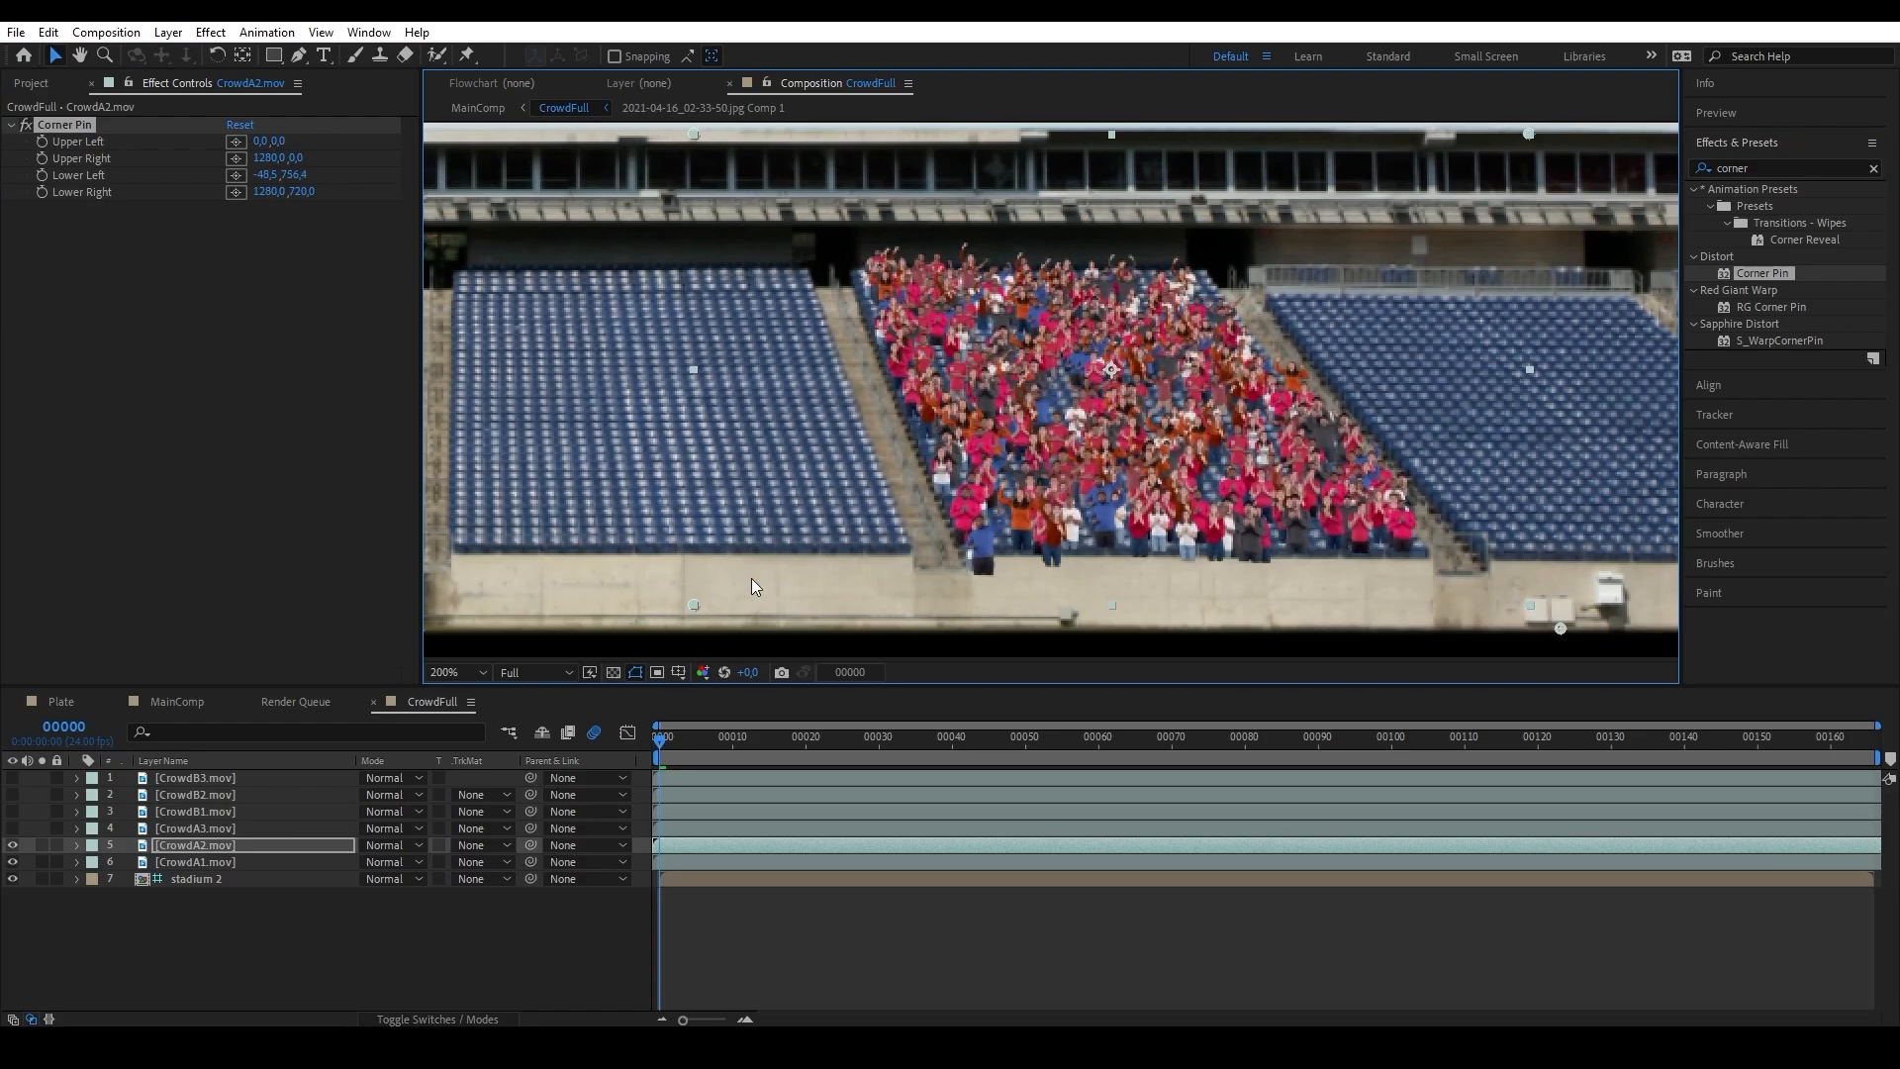
left_click_drag(694, 605, 693, 597)
left_click_drag(1529, 134, 1579, 111)
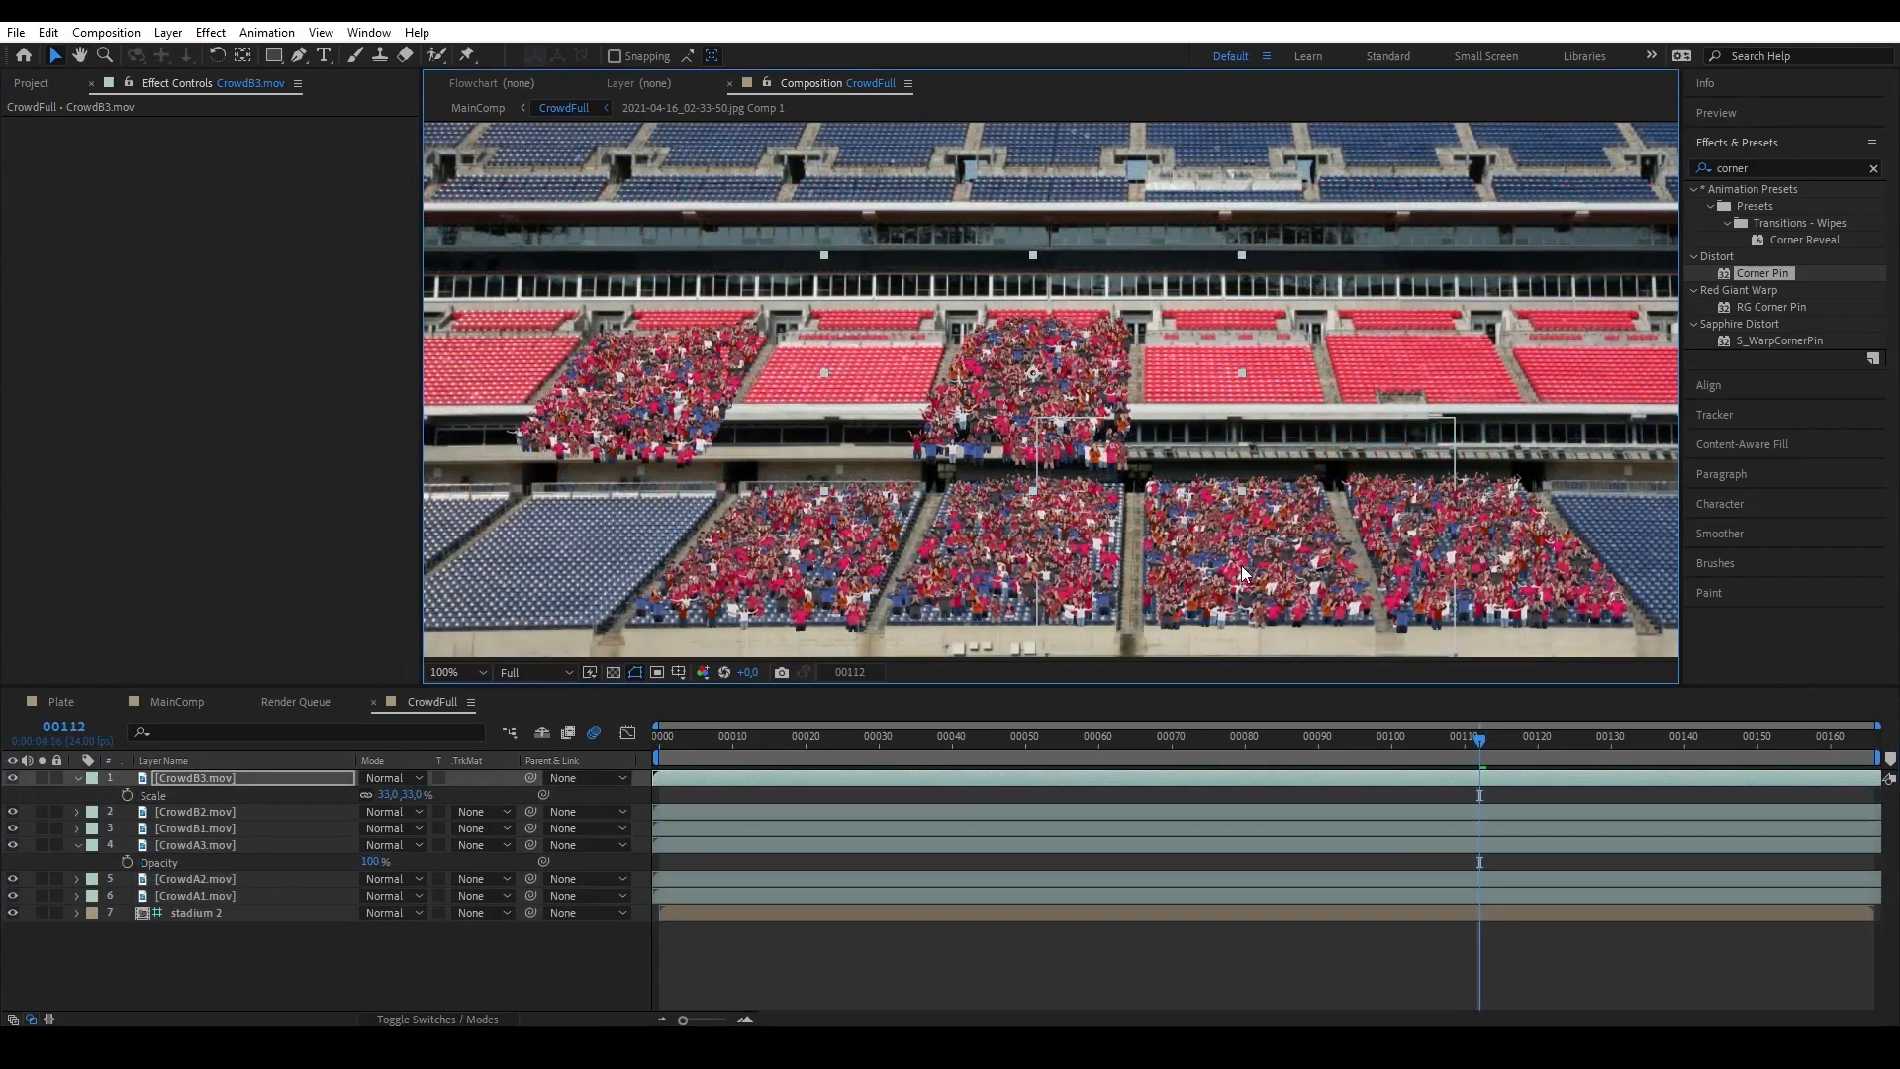
Duplicate a placed crowd clip in the CrowdFull composition and flip the copy horizontally to vary the sections.
left_click_drag(1241, 566, 821, 483)
left_click(1159, 504)
key("ctrl+d")
right_click(833, 402)
mouse_move(966, 501)
left_click(1255, 671)
Examine the crowd placement across all three seating tiers of the CrowdFull composition.
scroll(880, 489, "up", 1)
scroll(881, 490, "down", 1)
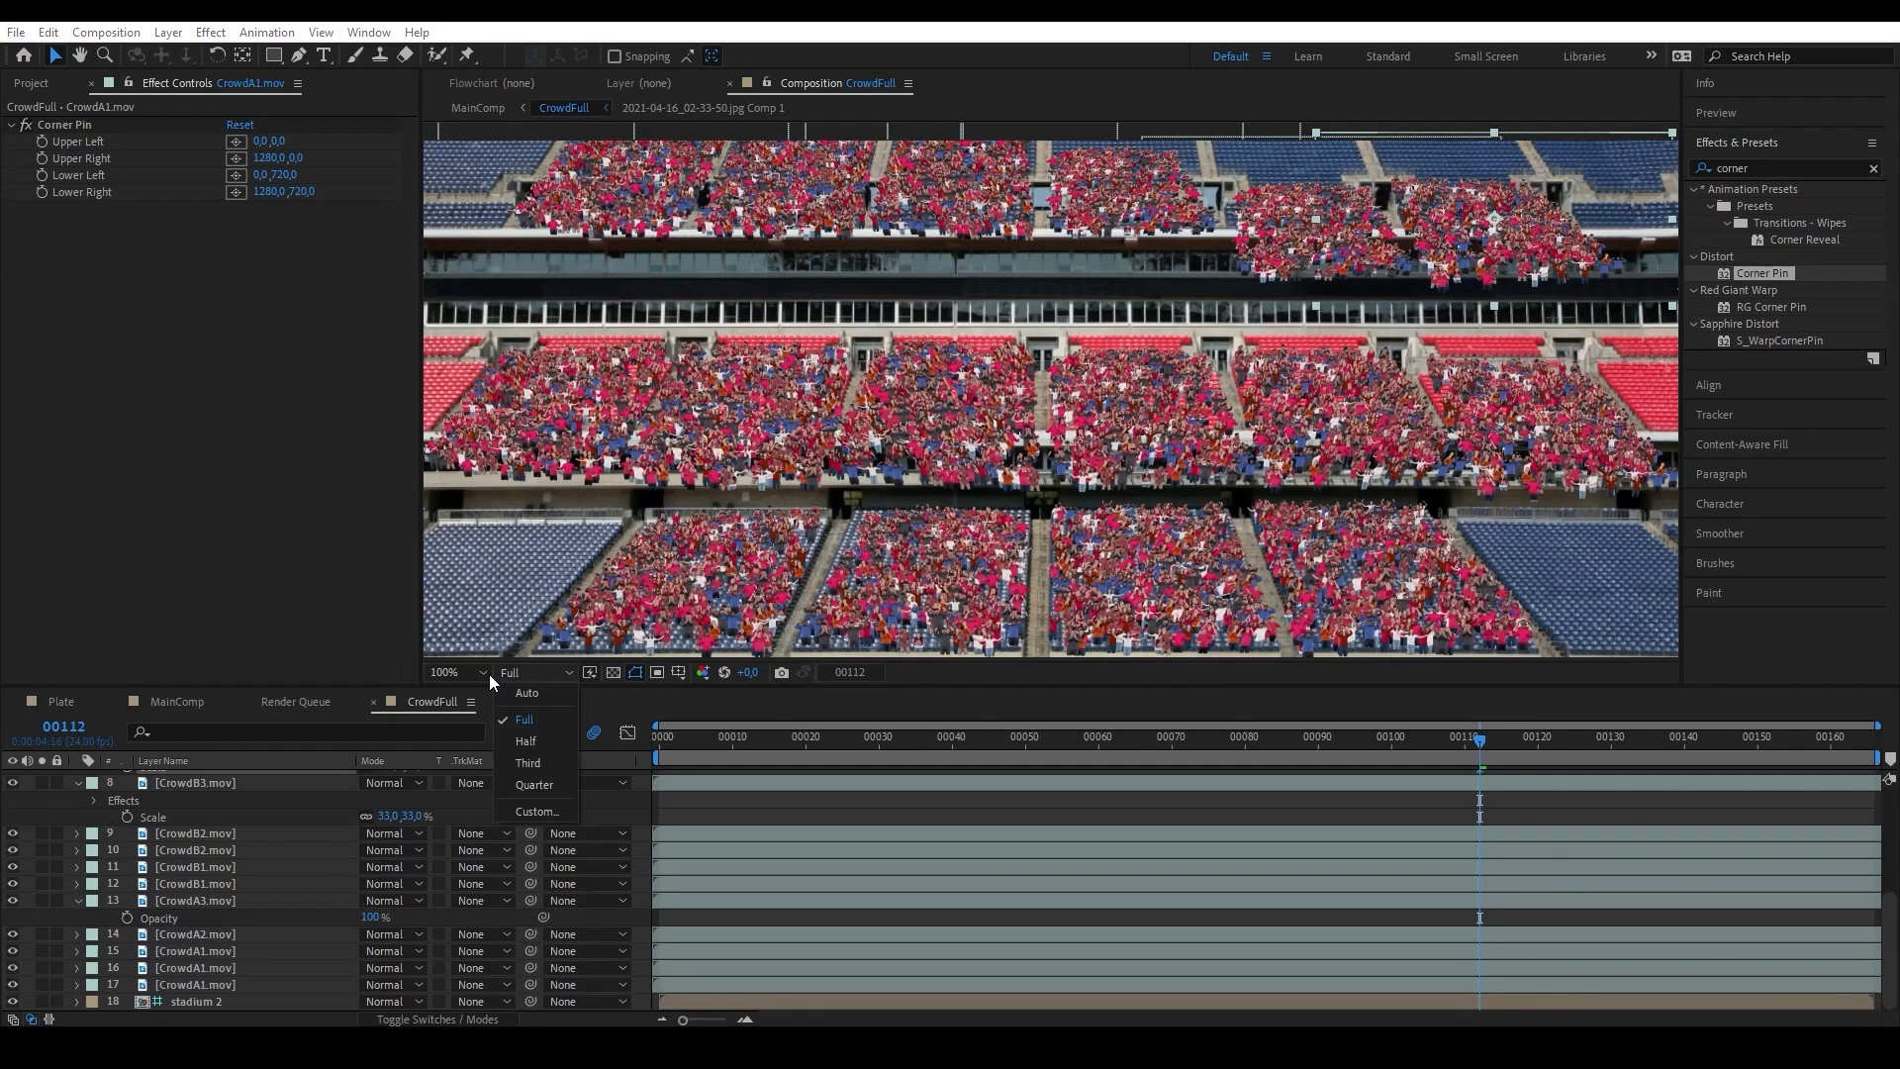
left_click(482, 673)
left_click(450, 321)
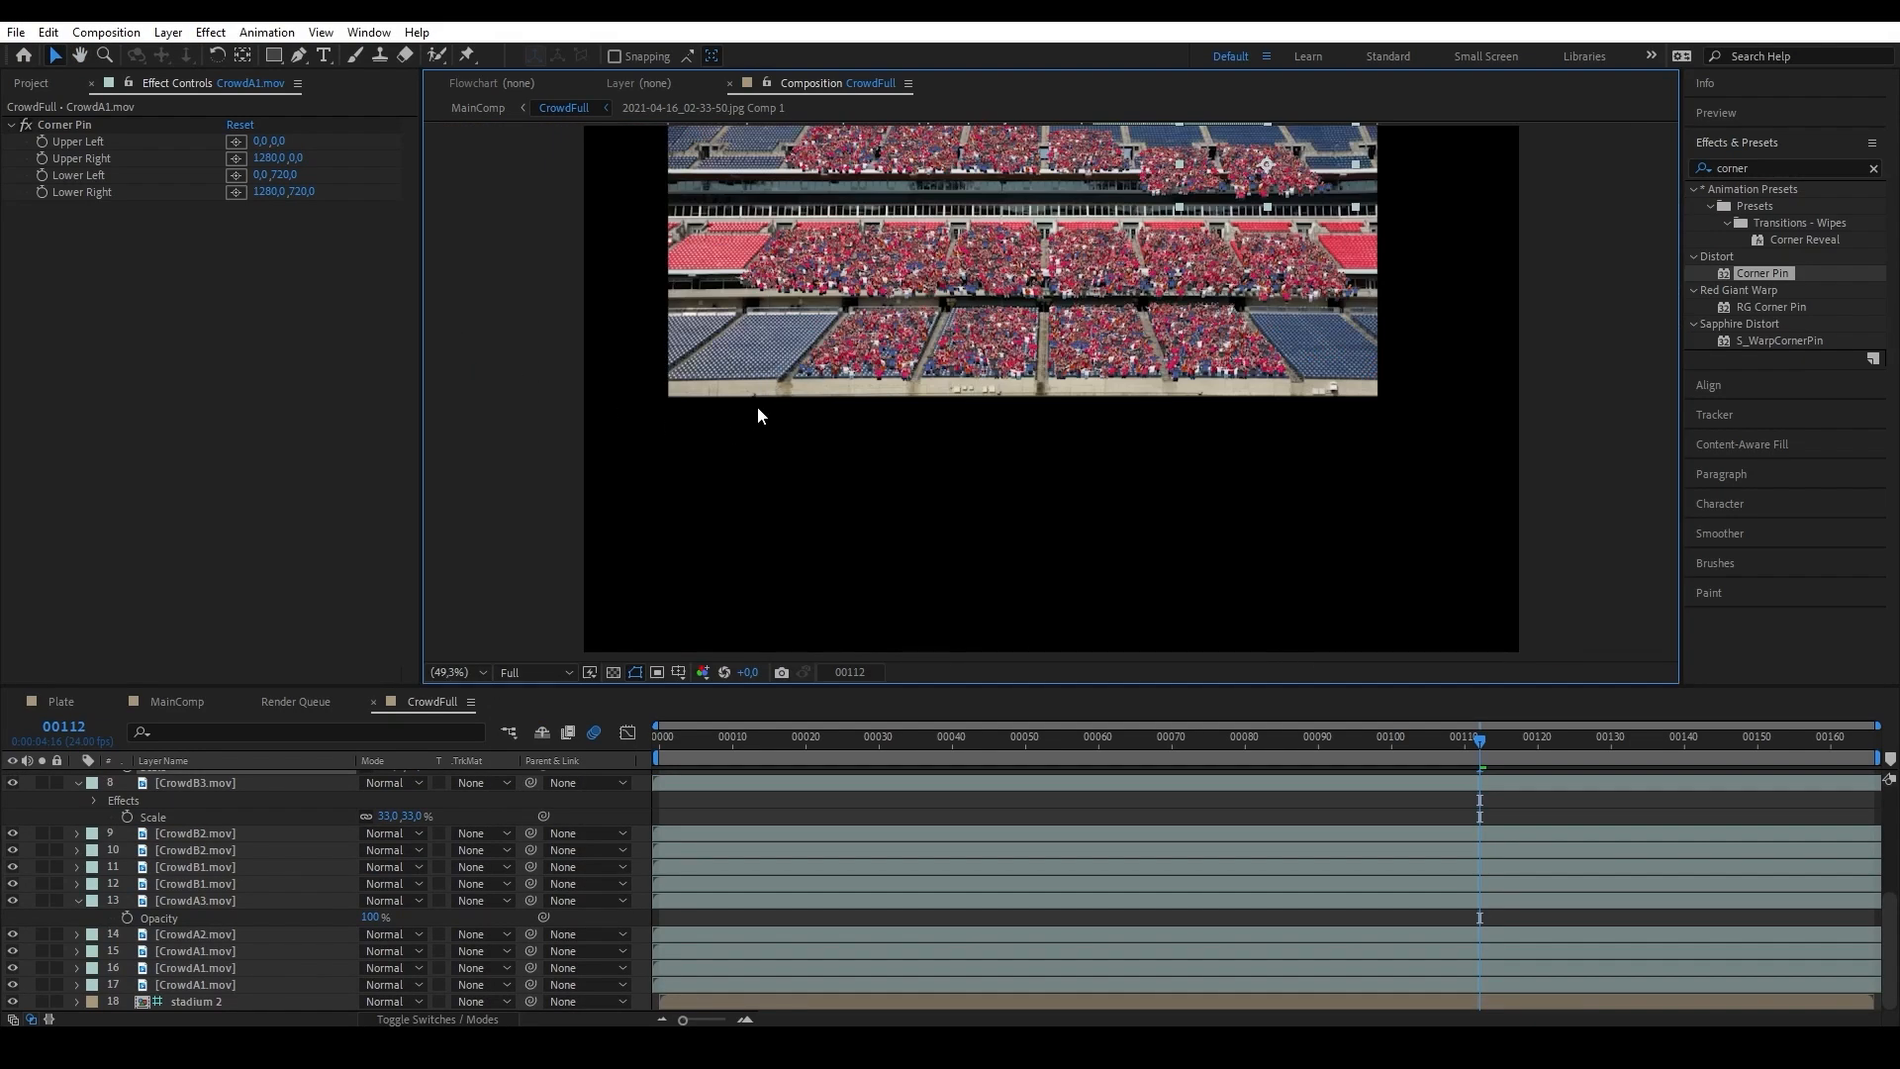
left_click_drag(757, 408, 846, 589)
scroll(795, 497, "up", 1)
left_click_drag(1346, 308, 1295, 332)
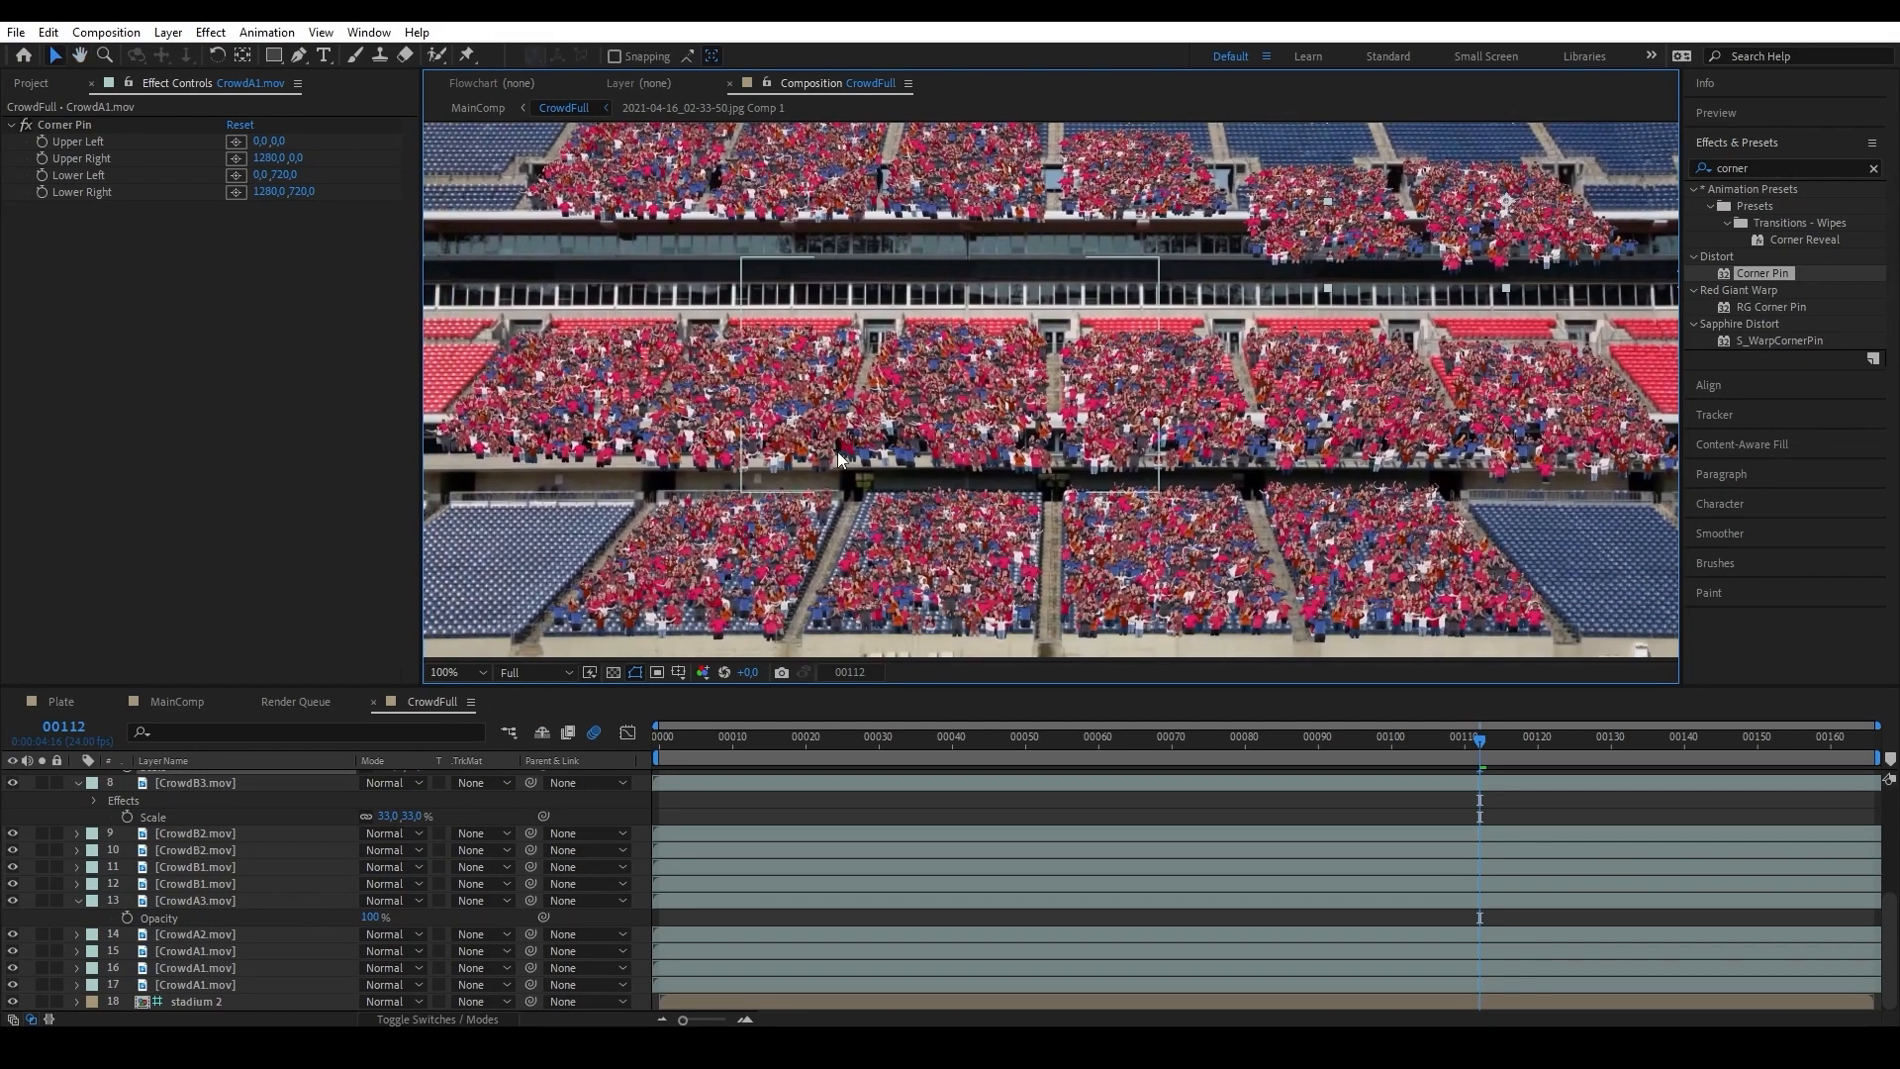
left_click_drag(1404, 615, 1393, 594)
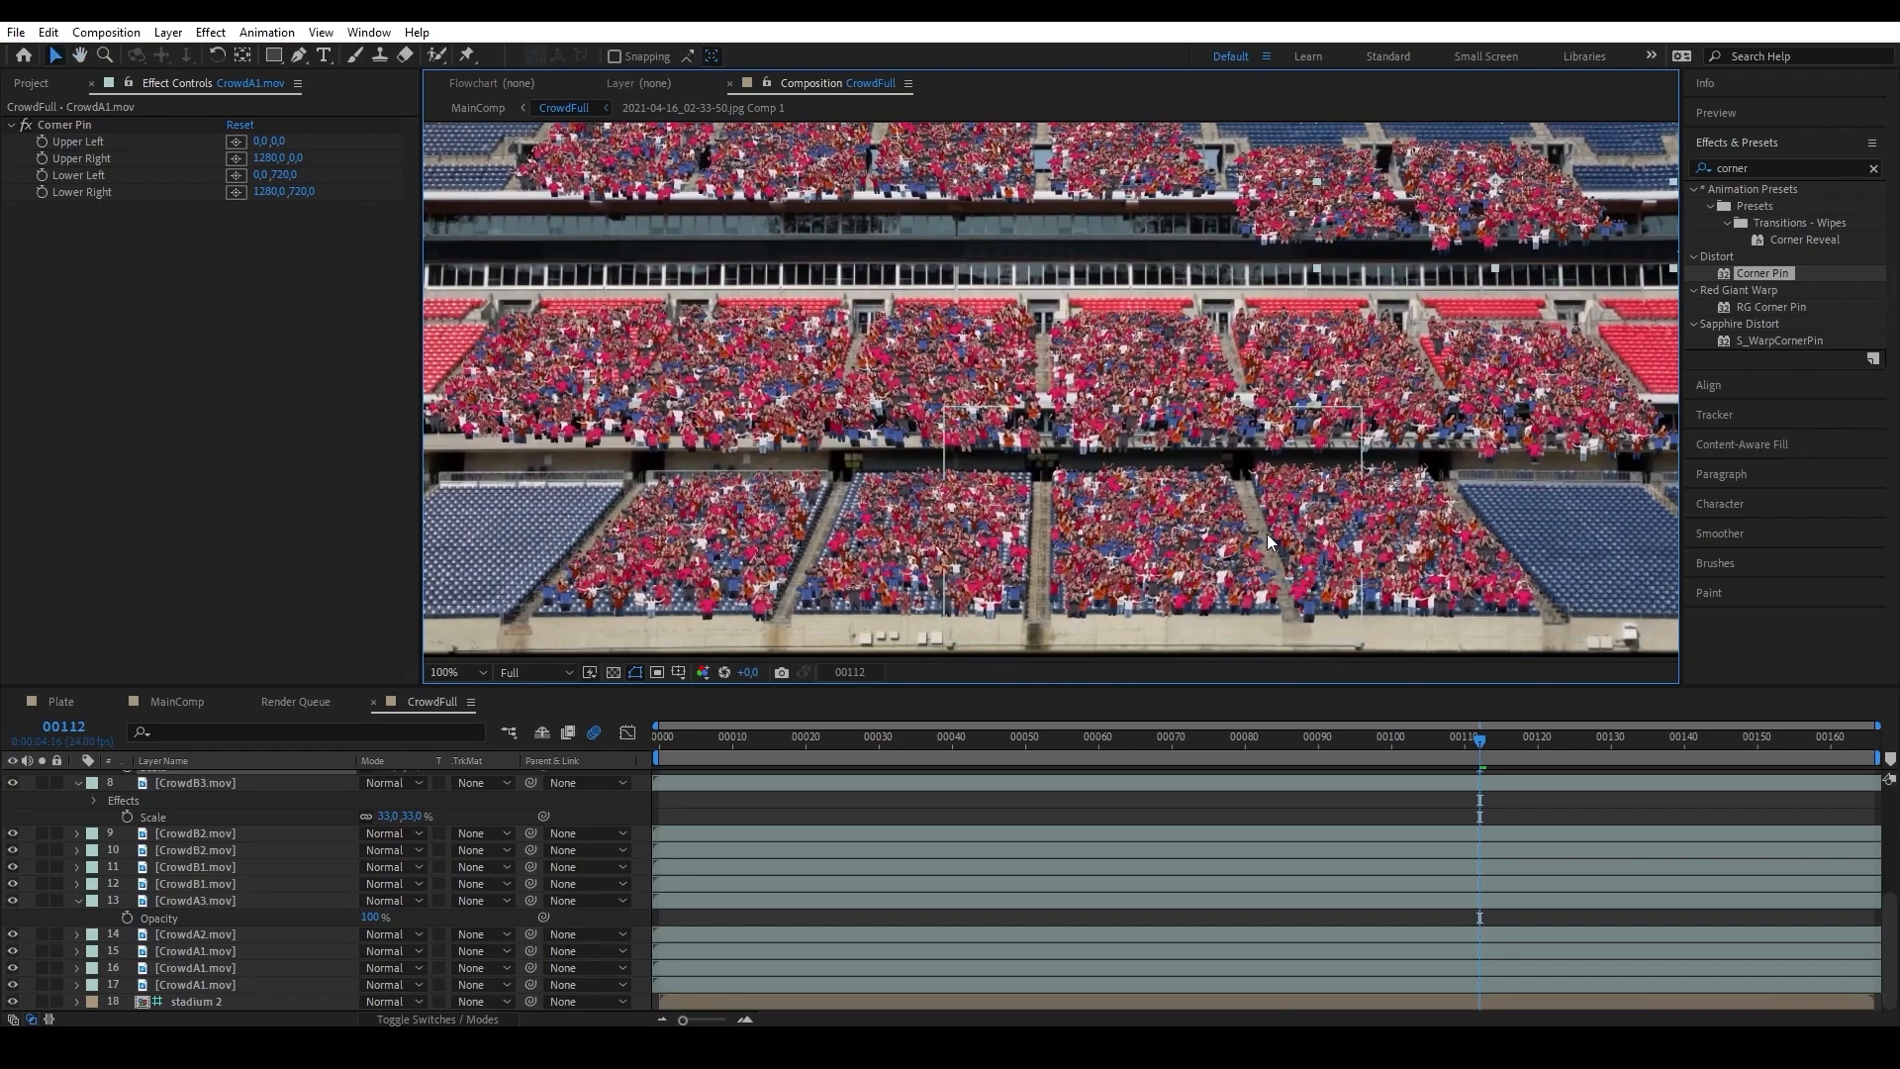
Go through the crowd layers one by one in the CrowdFull timeline, checking the timing of the duplicated clips.
left_click(181, 953)
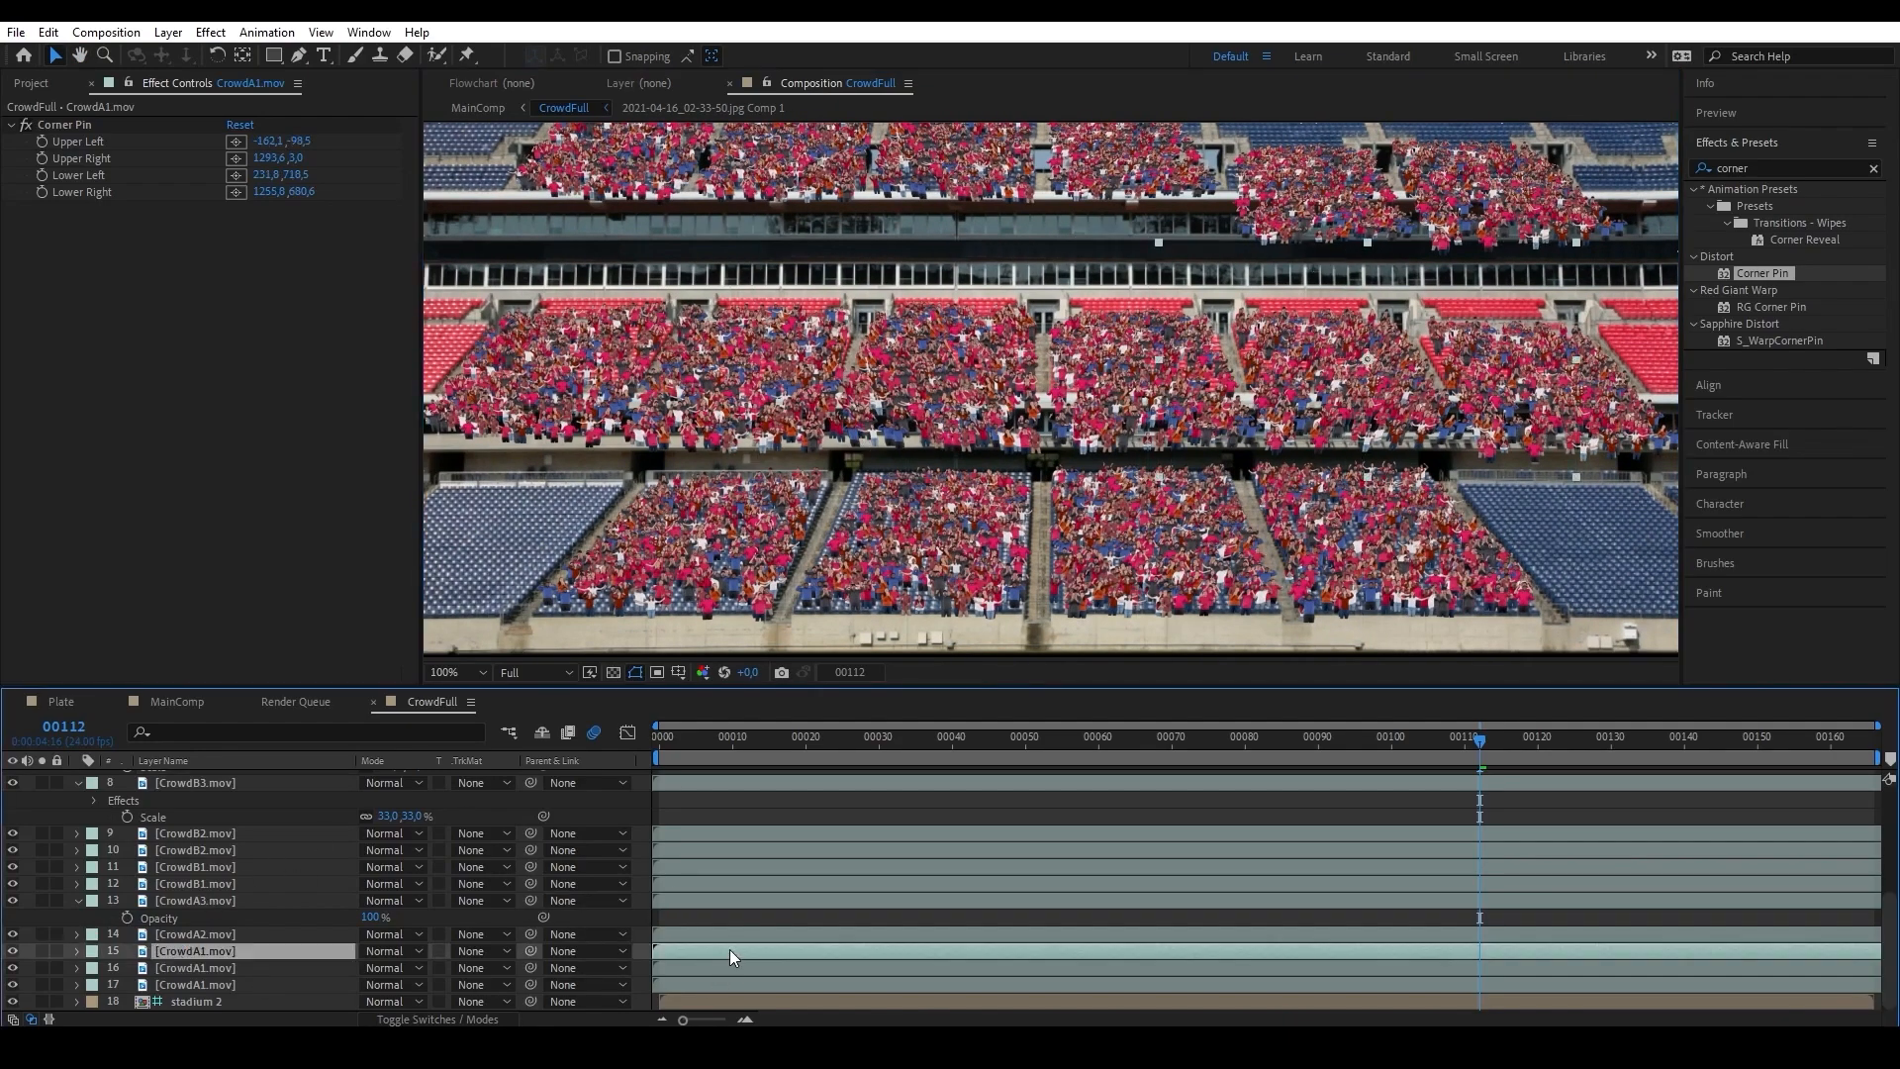
left_click(730, 969)
left_click(711, 983)
left_click(715, 866)
left_click(708, 850)
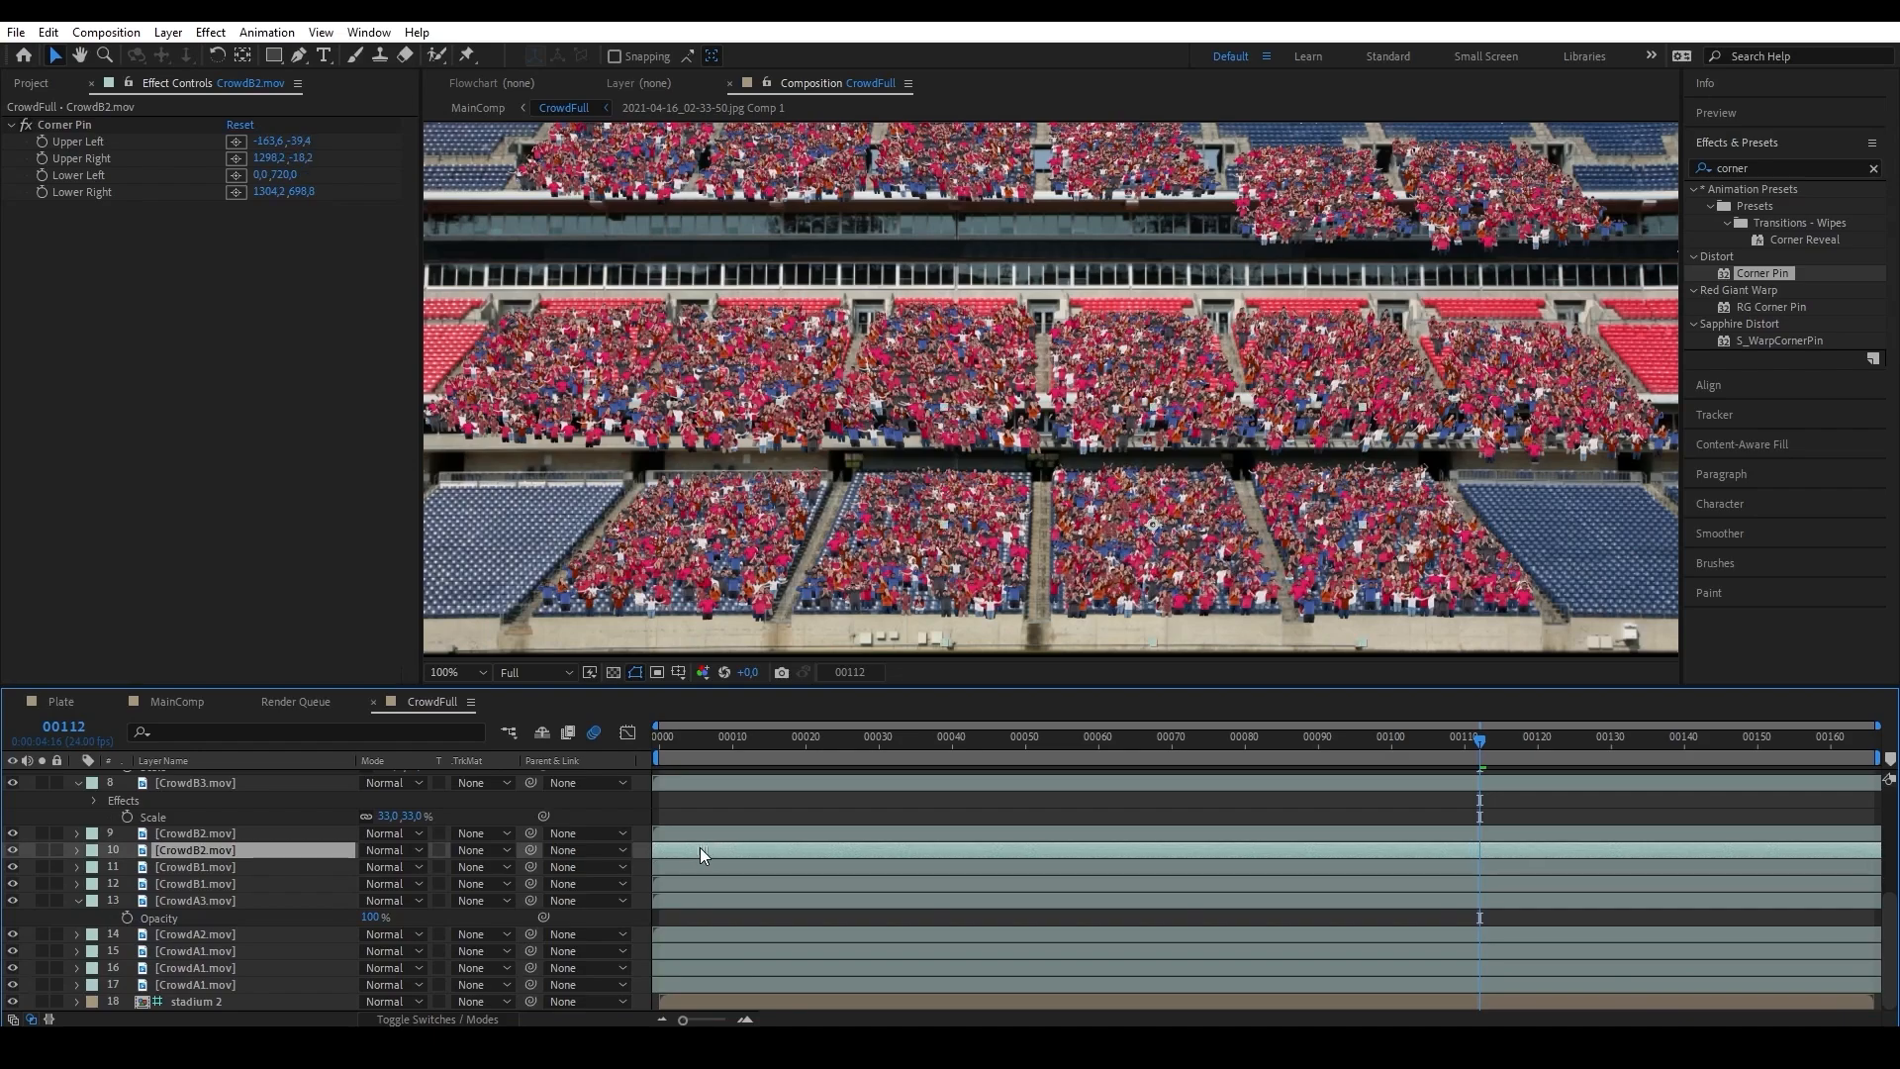
left_click(710, 833)
scroll(721, 808, "up", 2)
left_click(740, 828)
left_click(731, 817)
left_click(698, 783)
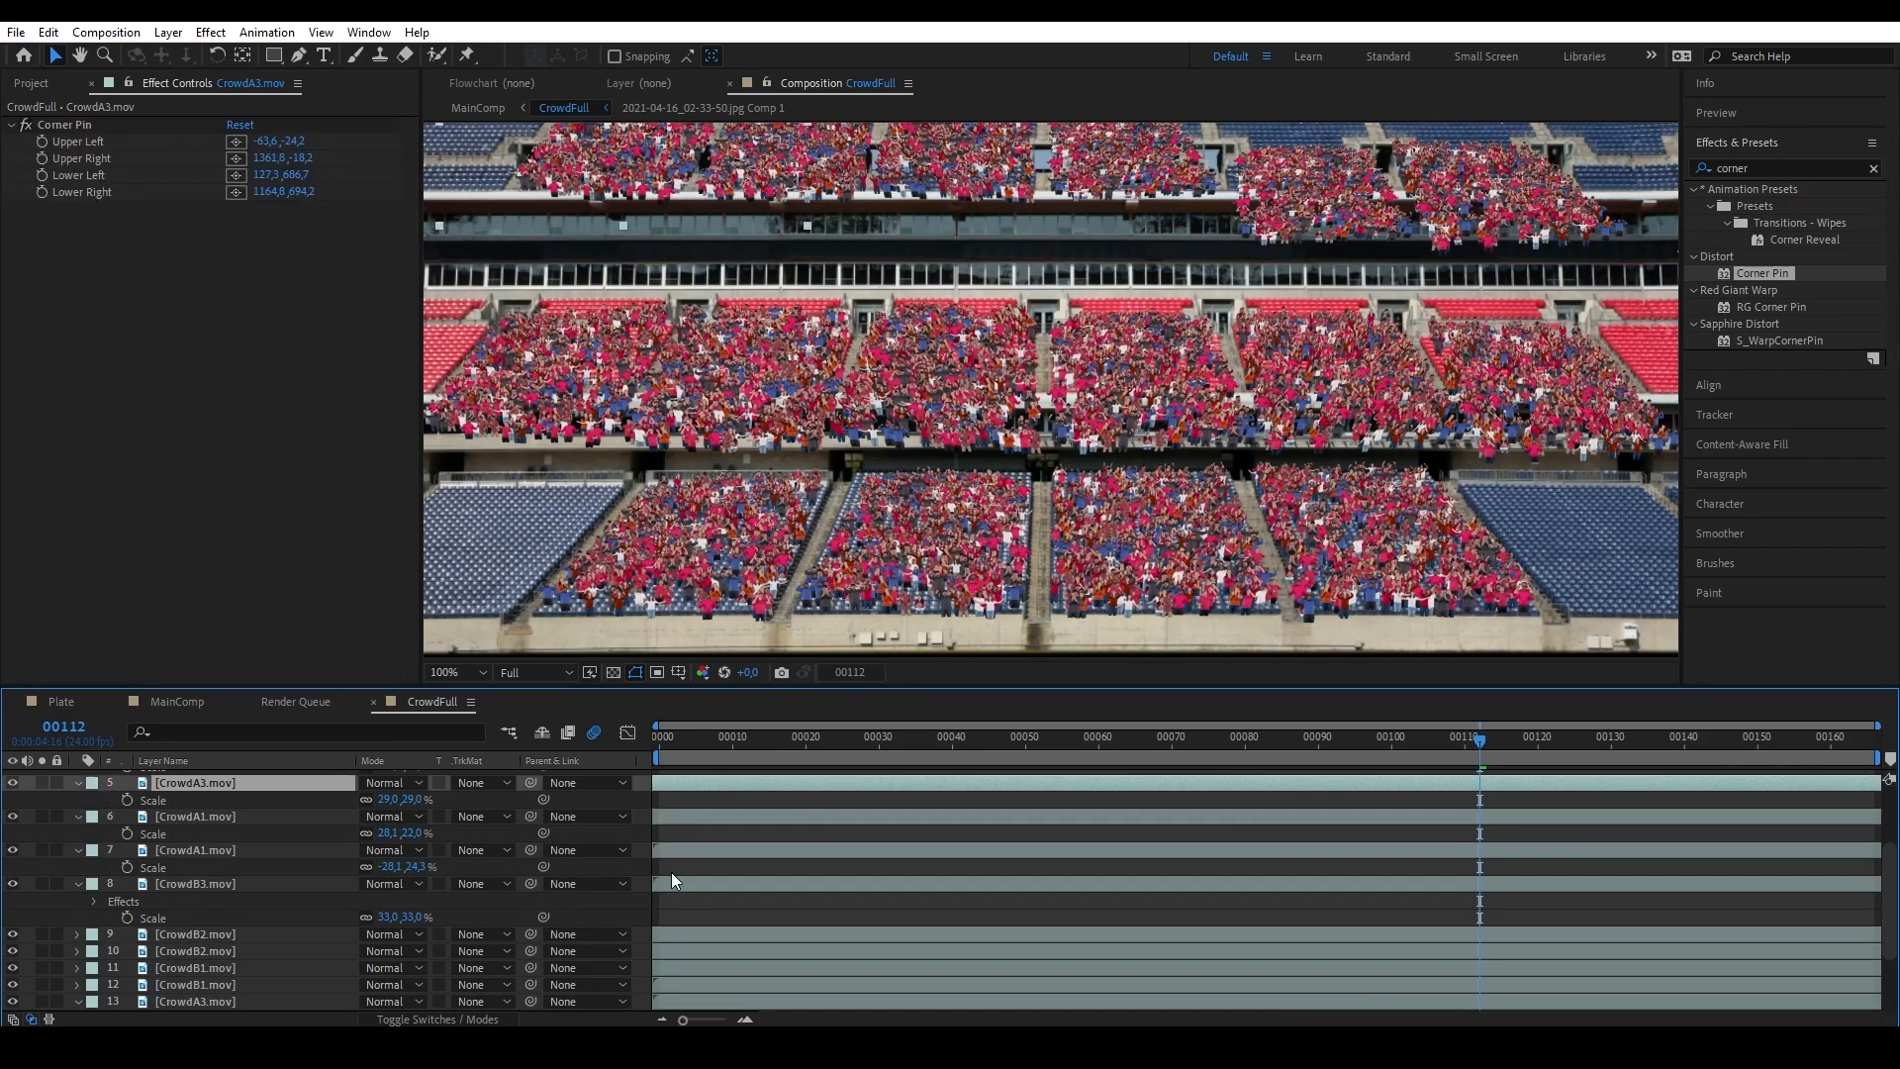
left_click(673, 882)
left_click(675, 851)
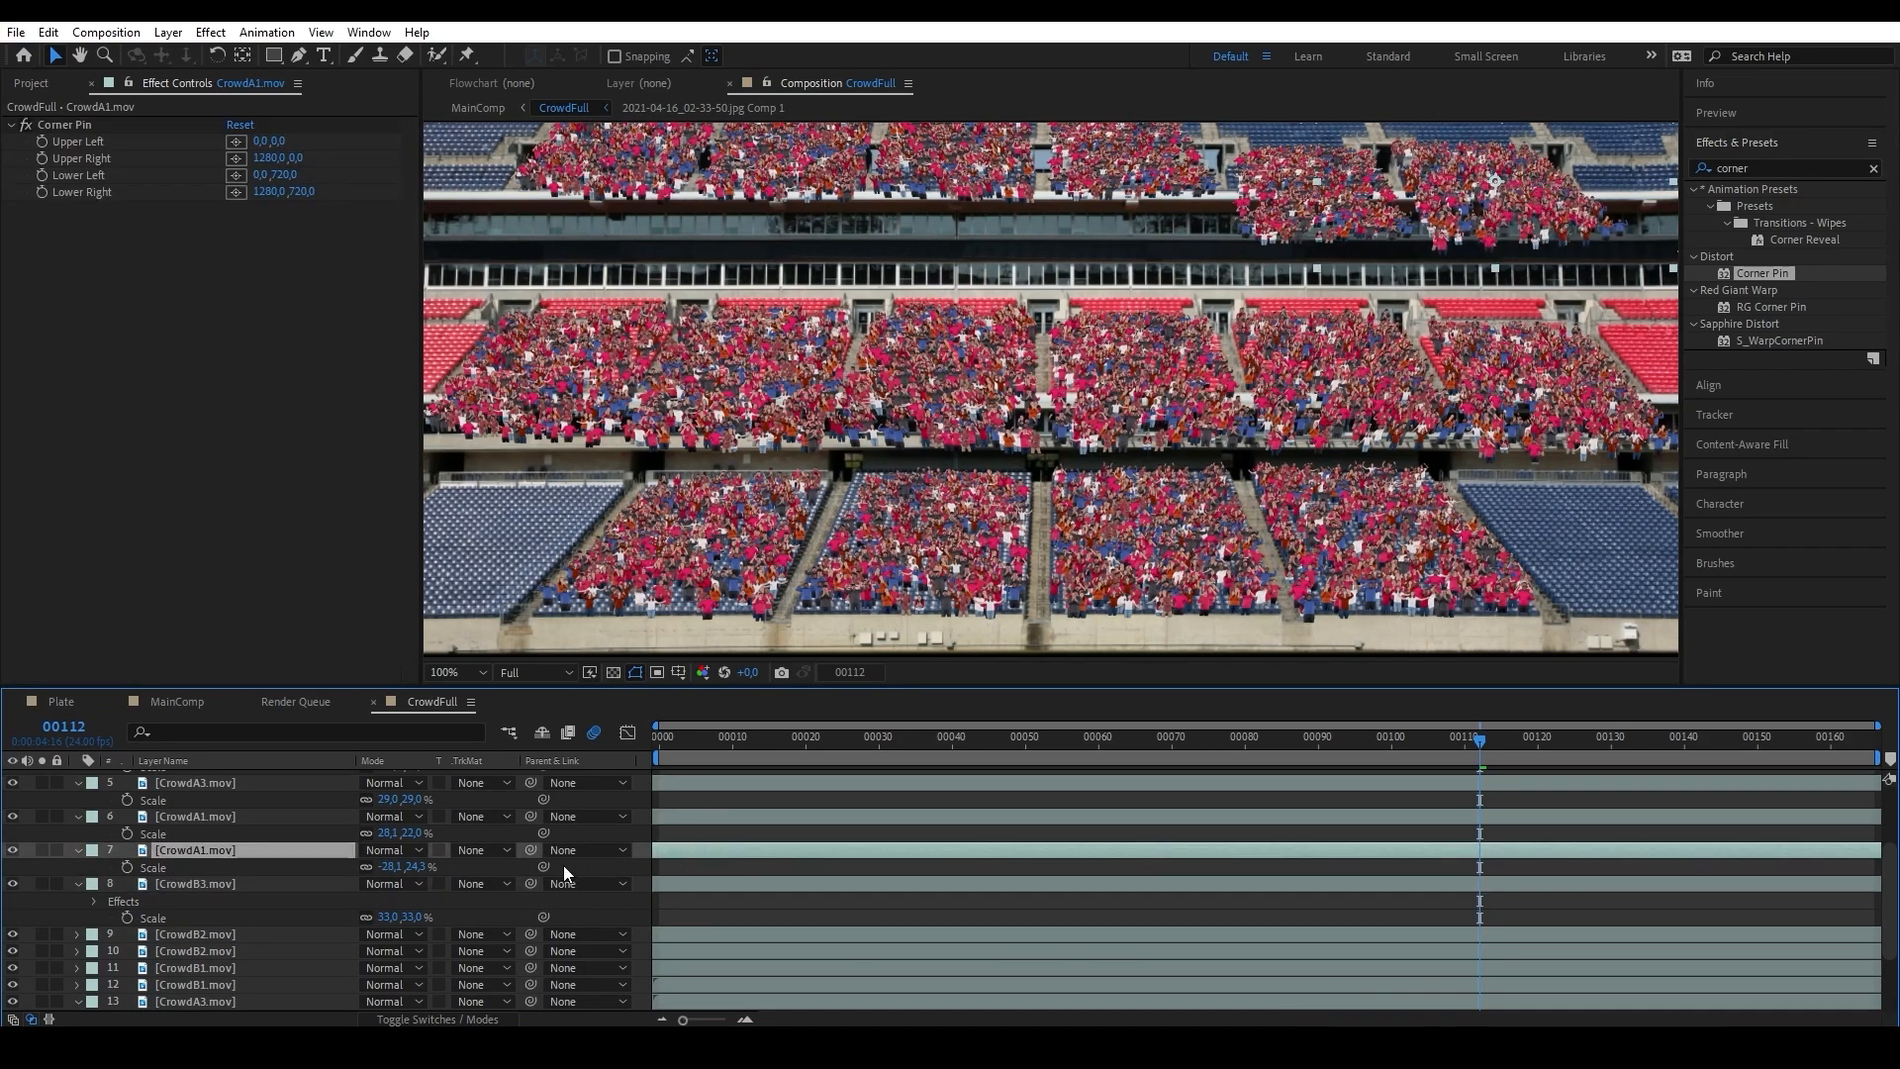
scroll(772, 859, "down", 2)
left_click(926, 883)
left_click(847, 934)
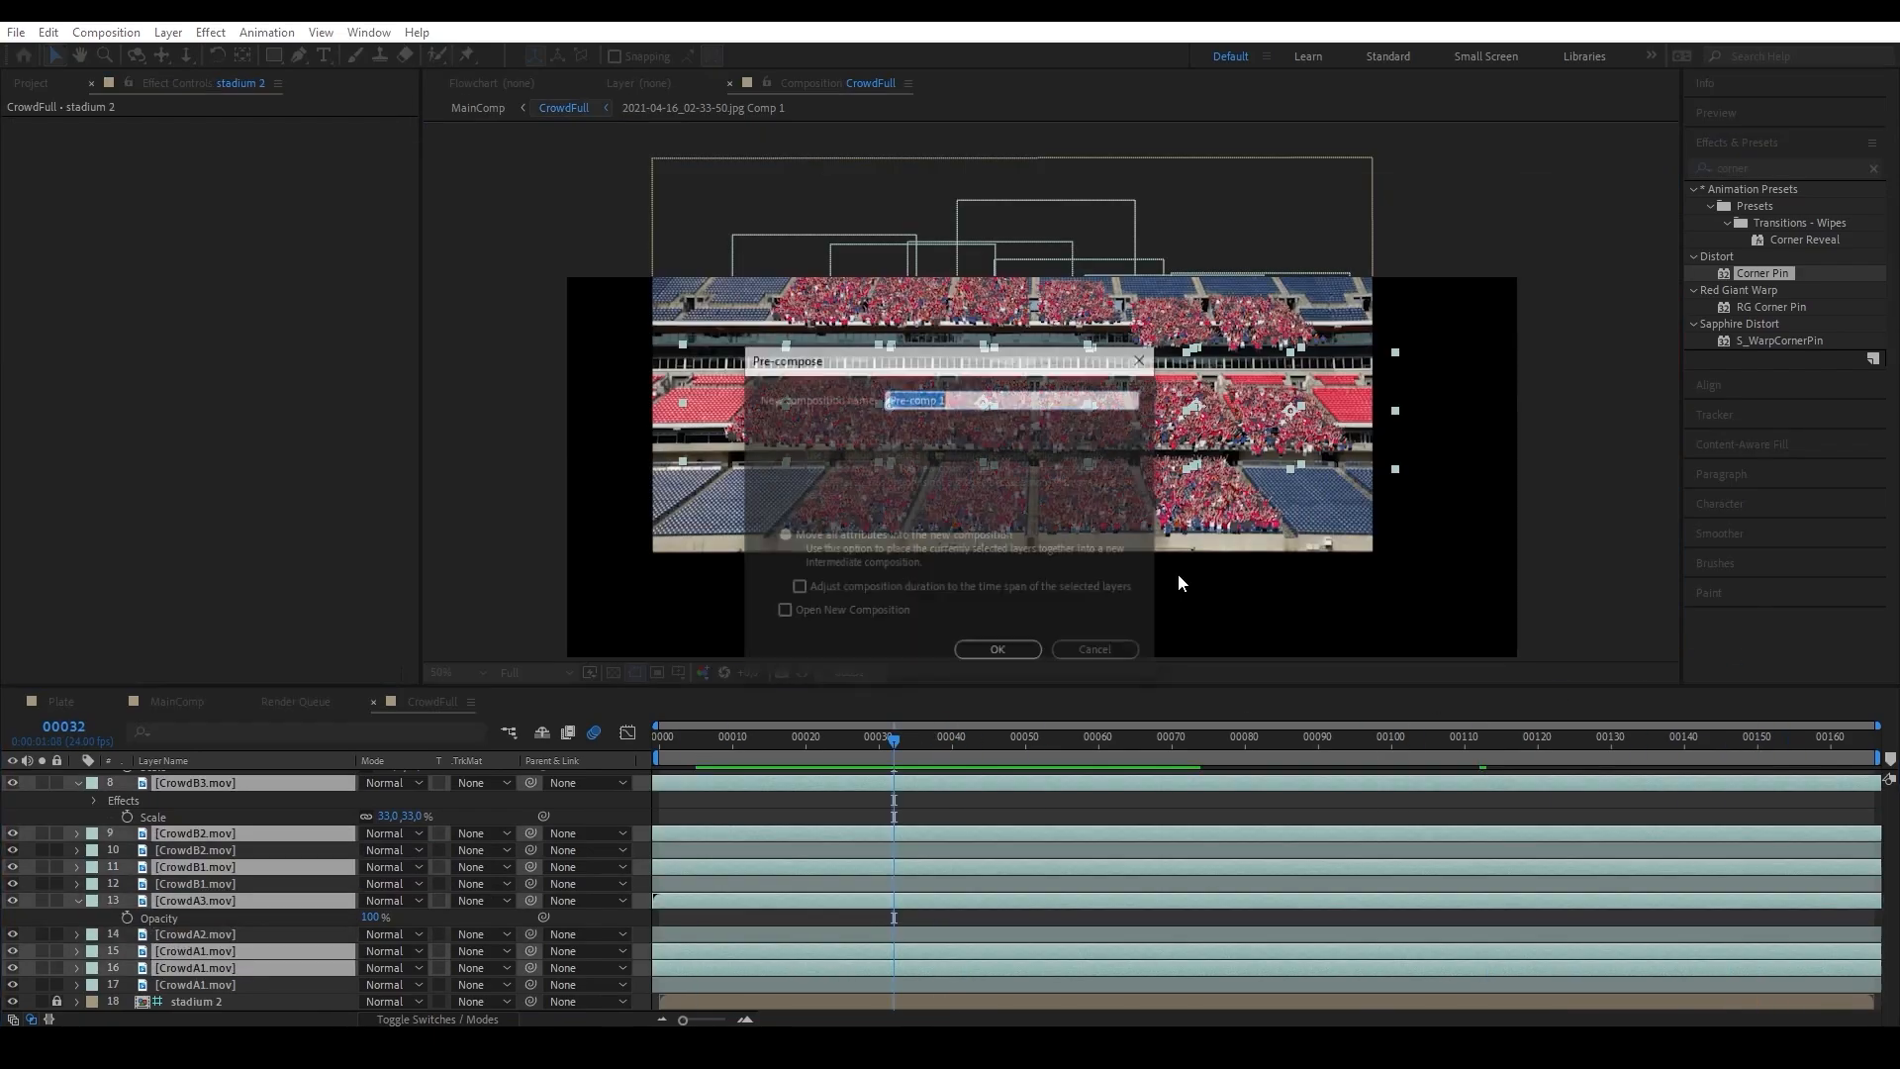
Pre-compose the middle-tier crowd layers into a composition named MidRow, moving all attributes into it.
type("Mid")
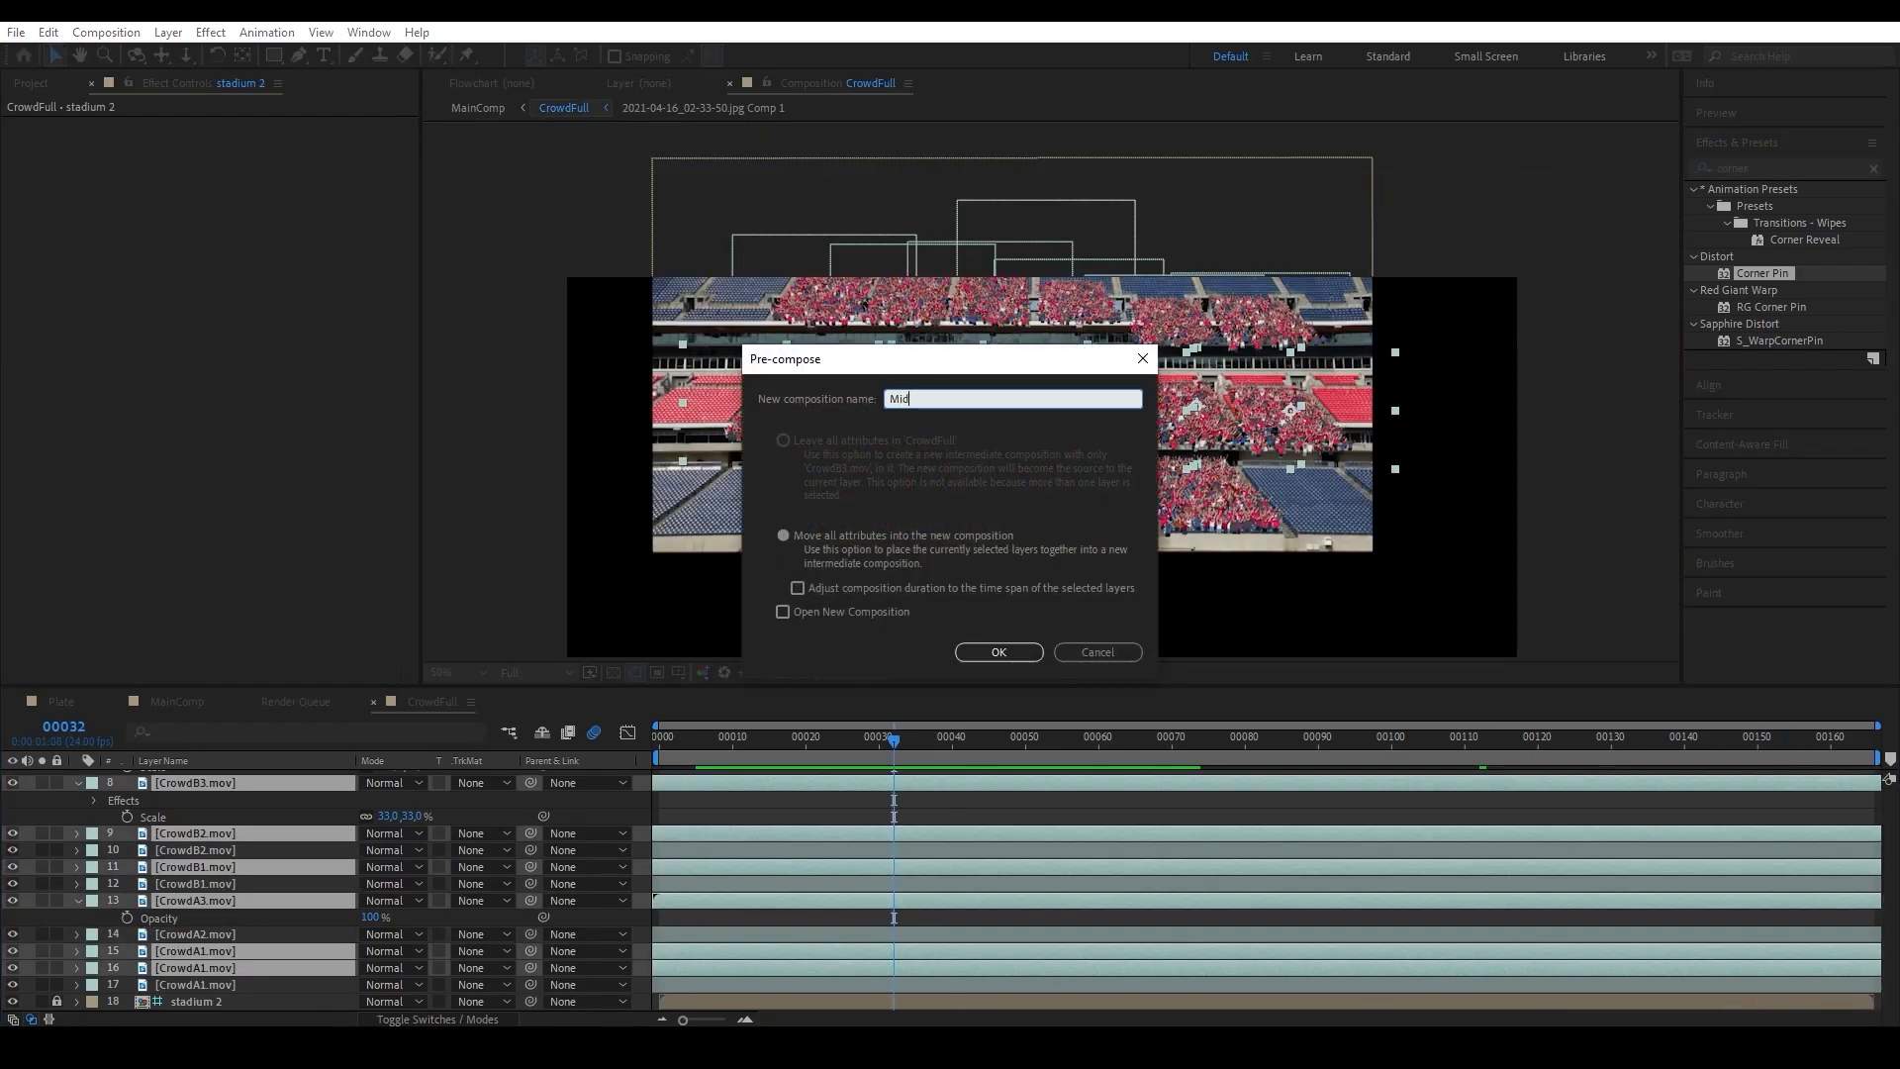
type("Row")
key("Return")
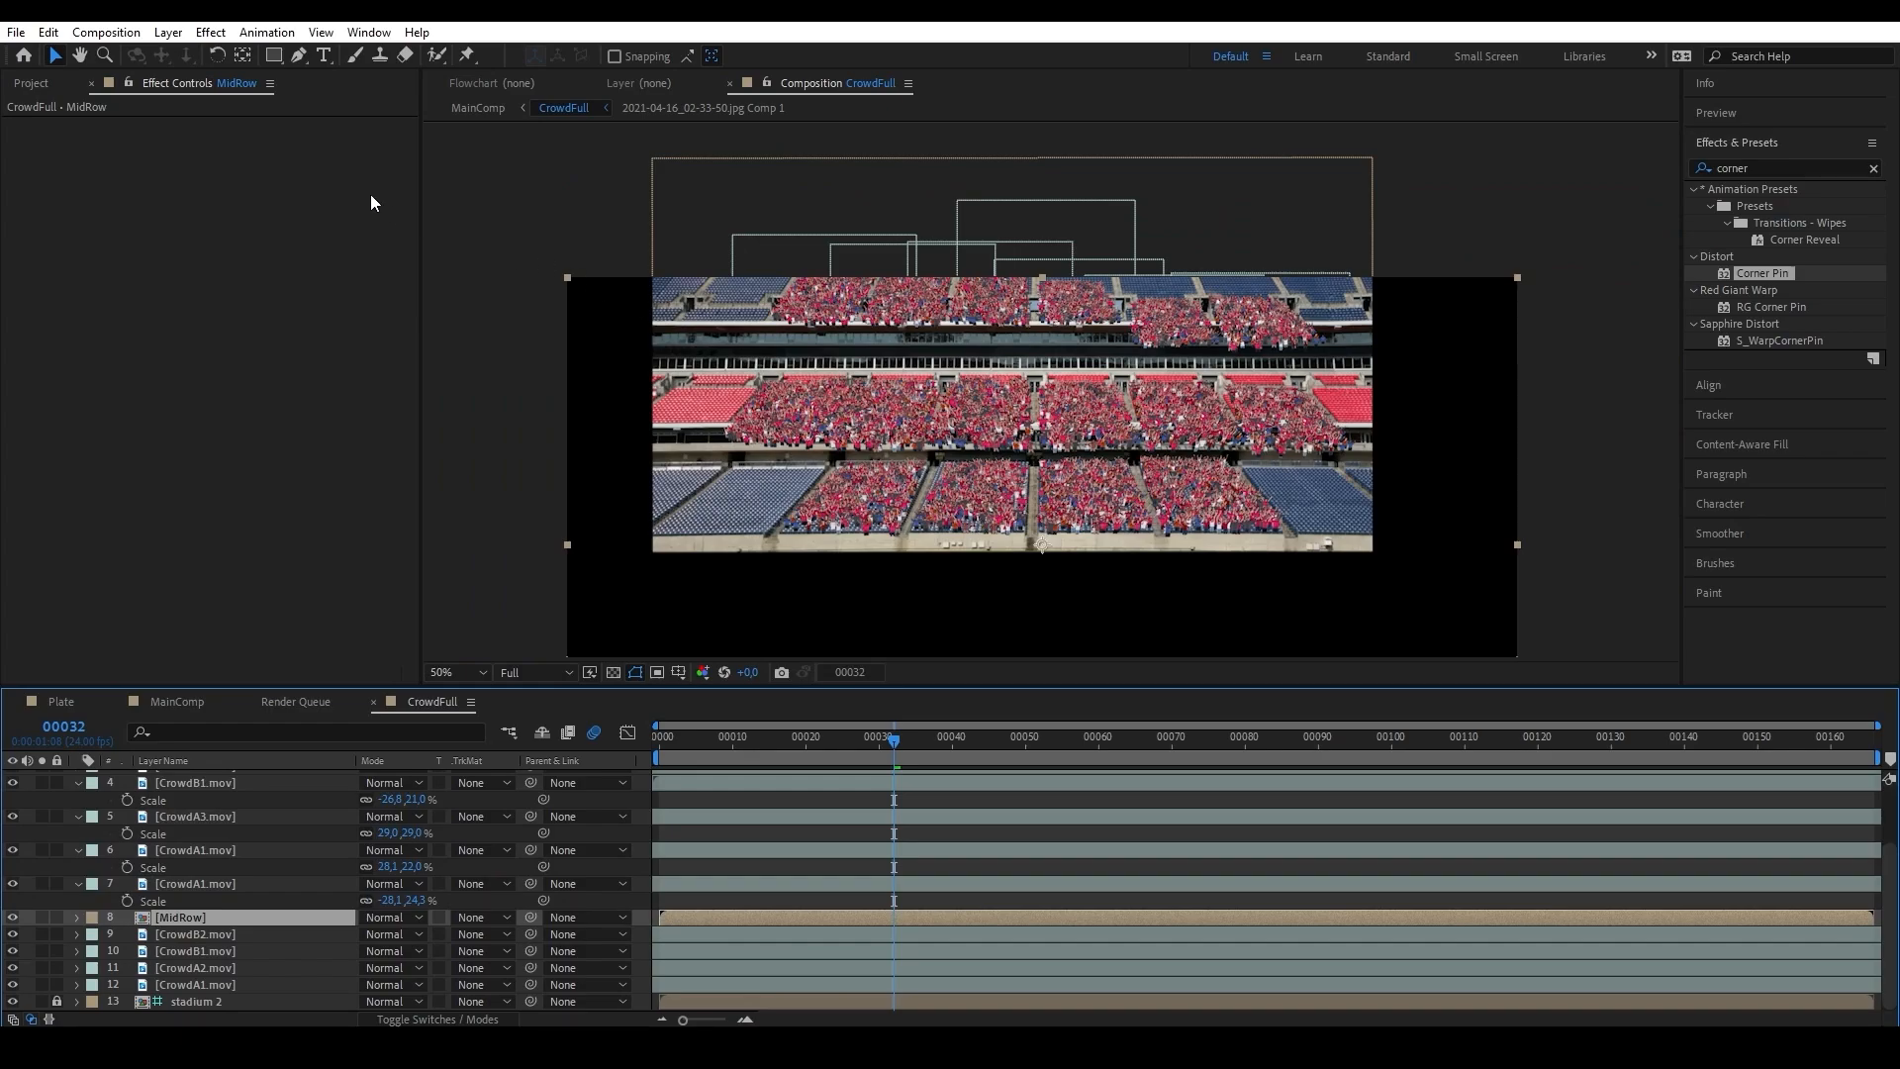
Select the top-tier crowd layers without MidRow and pre-compose them into a composition named TopRow.
left_click_drag(721, 307, 1339, 373)
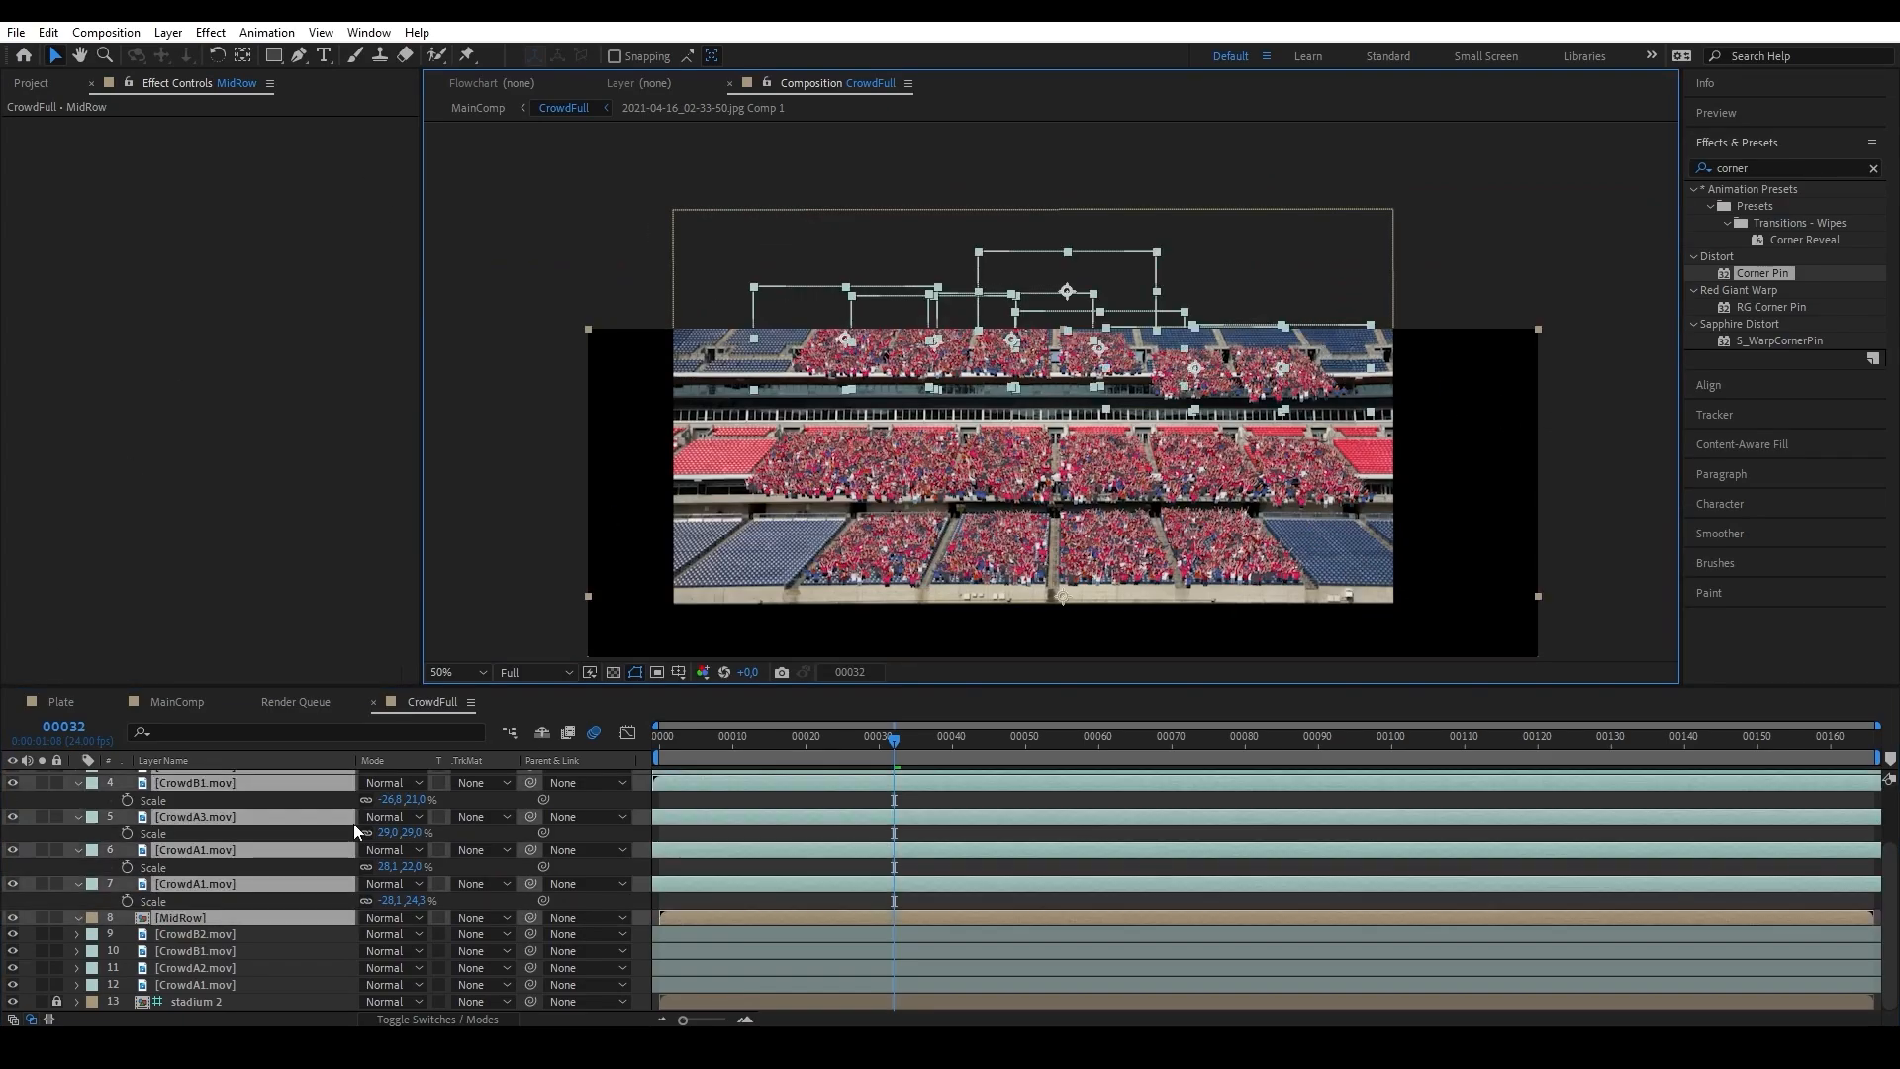
left_click(201, 917, "ctrl")
key("ctrl+shift+c")
type("ToRow")
key("Left")
key("Left")
key("Left")
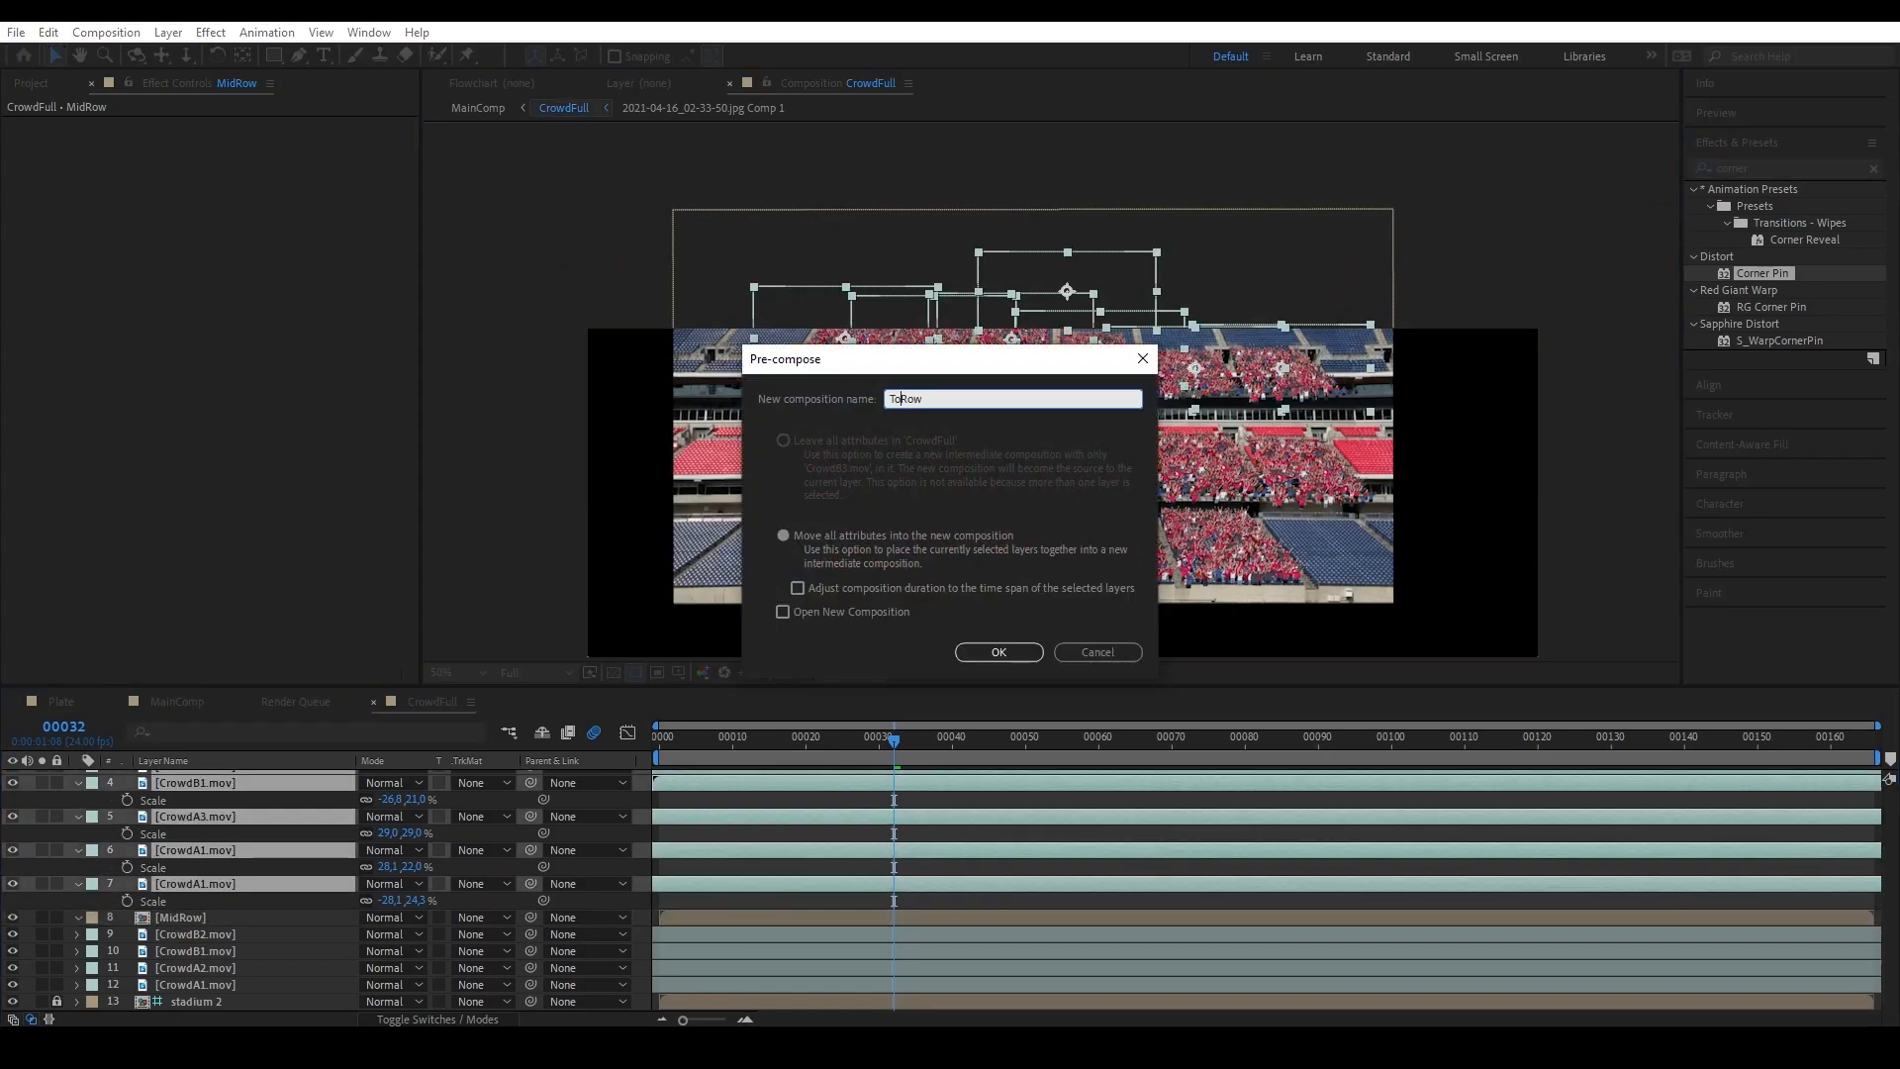
type("p")
key("Return")
Pre-compose the four remaining crowd clips of the lower tier into a composition named BottomRow.
left_click(247, 862)
left_click(246, 811, "shift")
key("ctrl+shift+c")
type("Bottom")
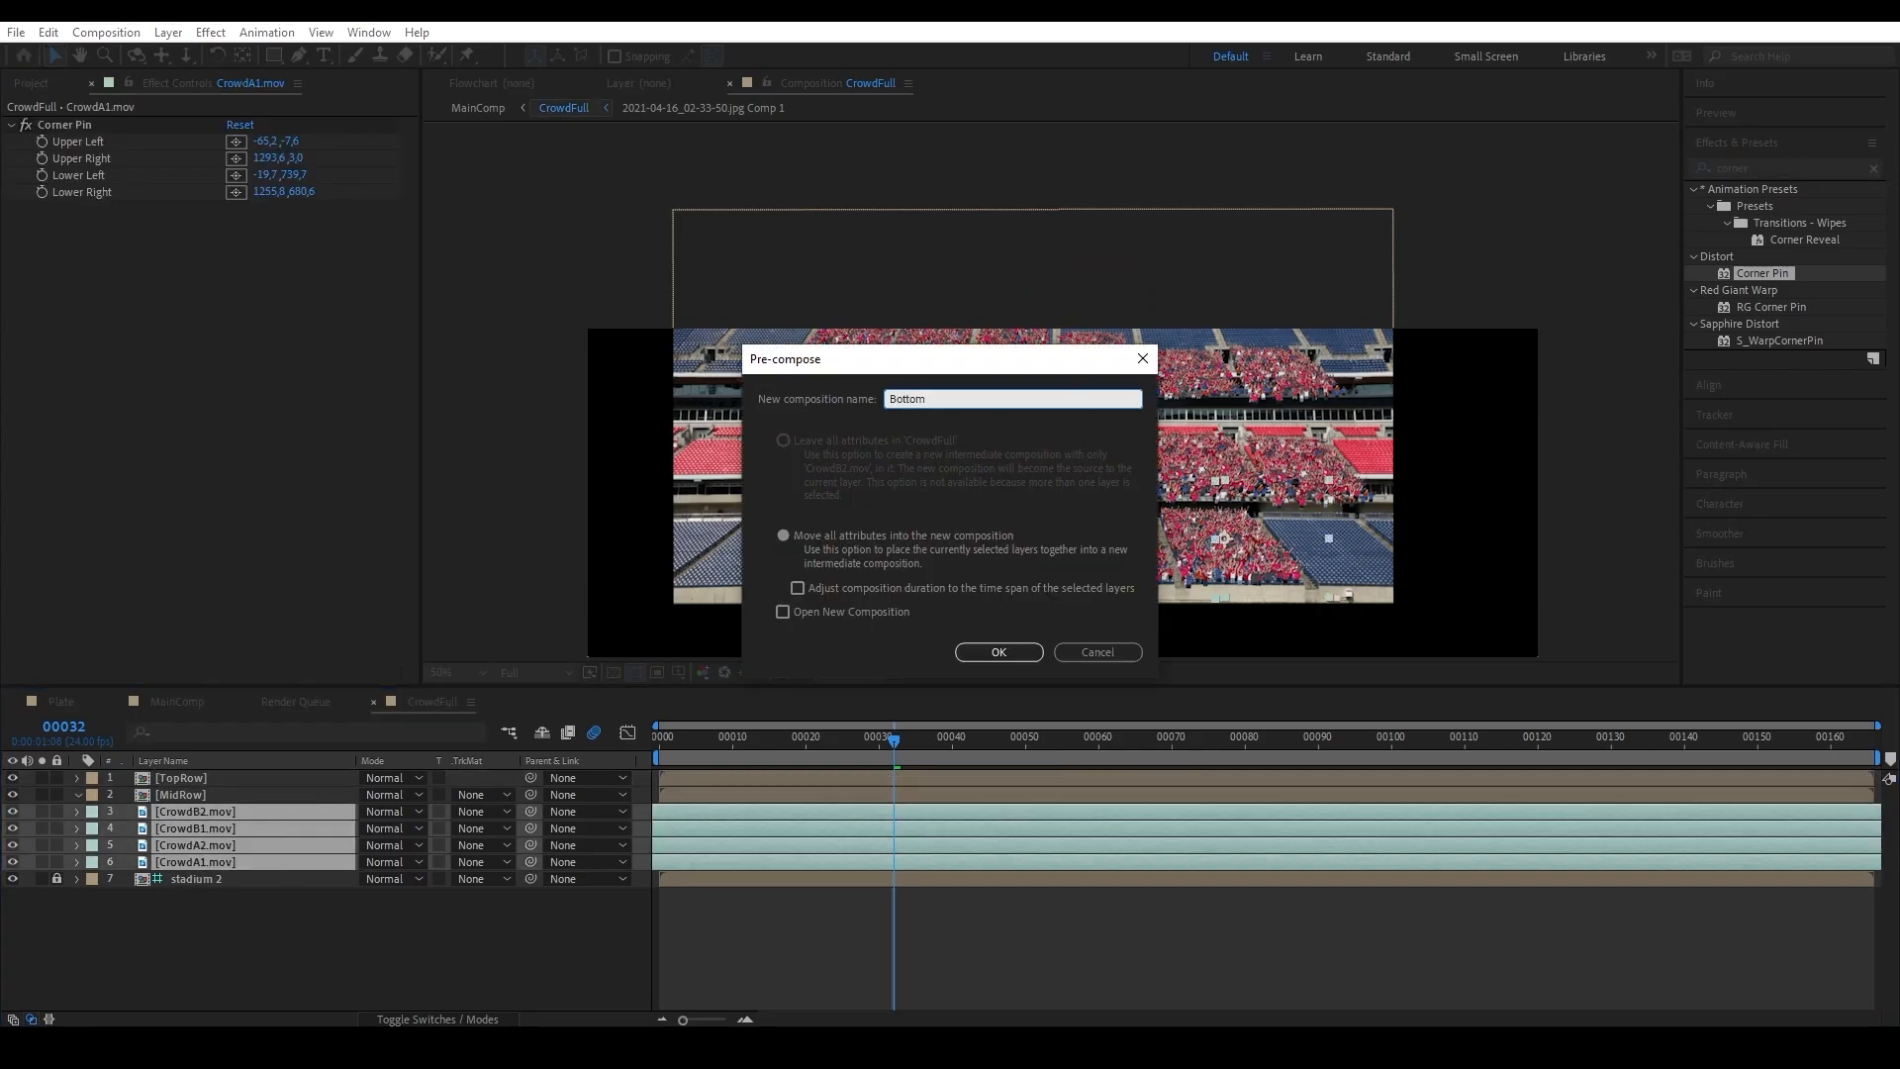
type("Row")
key("Return")
Hide the TopRow, MidRow and BottomRow layers so that the empty stadium seating shows.
left_click_drag(1093, 580, 1071, 482)
left_click(233, 777, "shift")
left_click(13, 778)
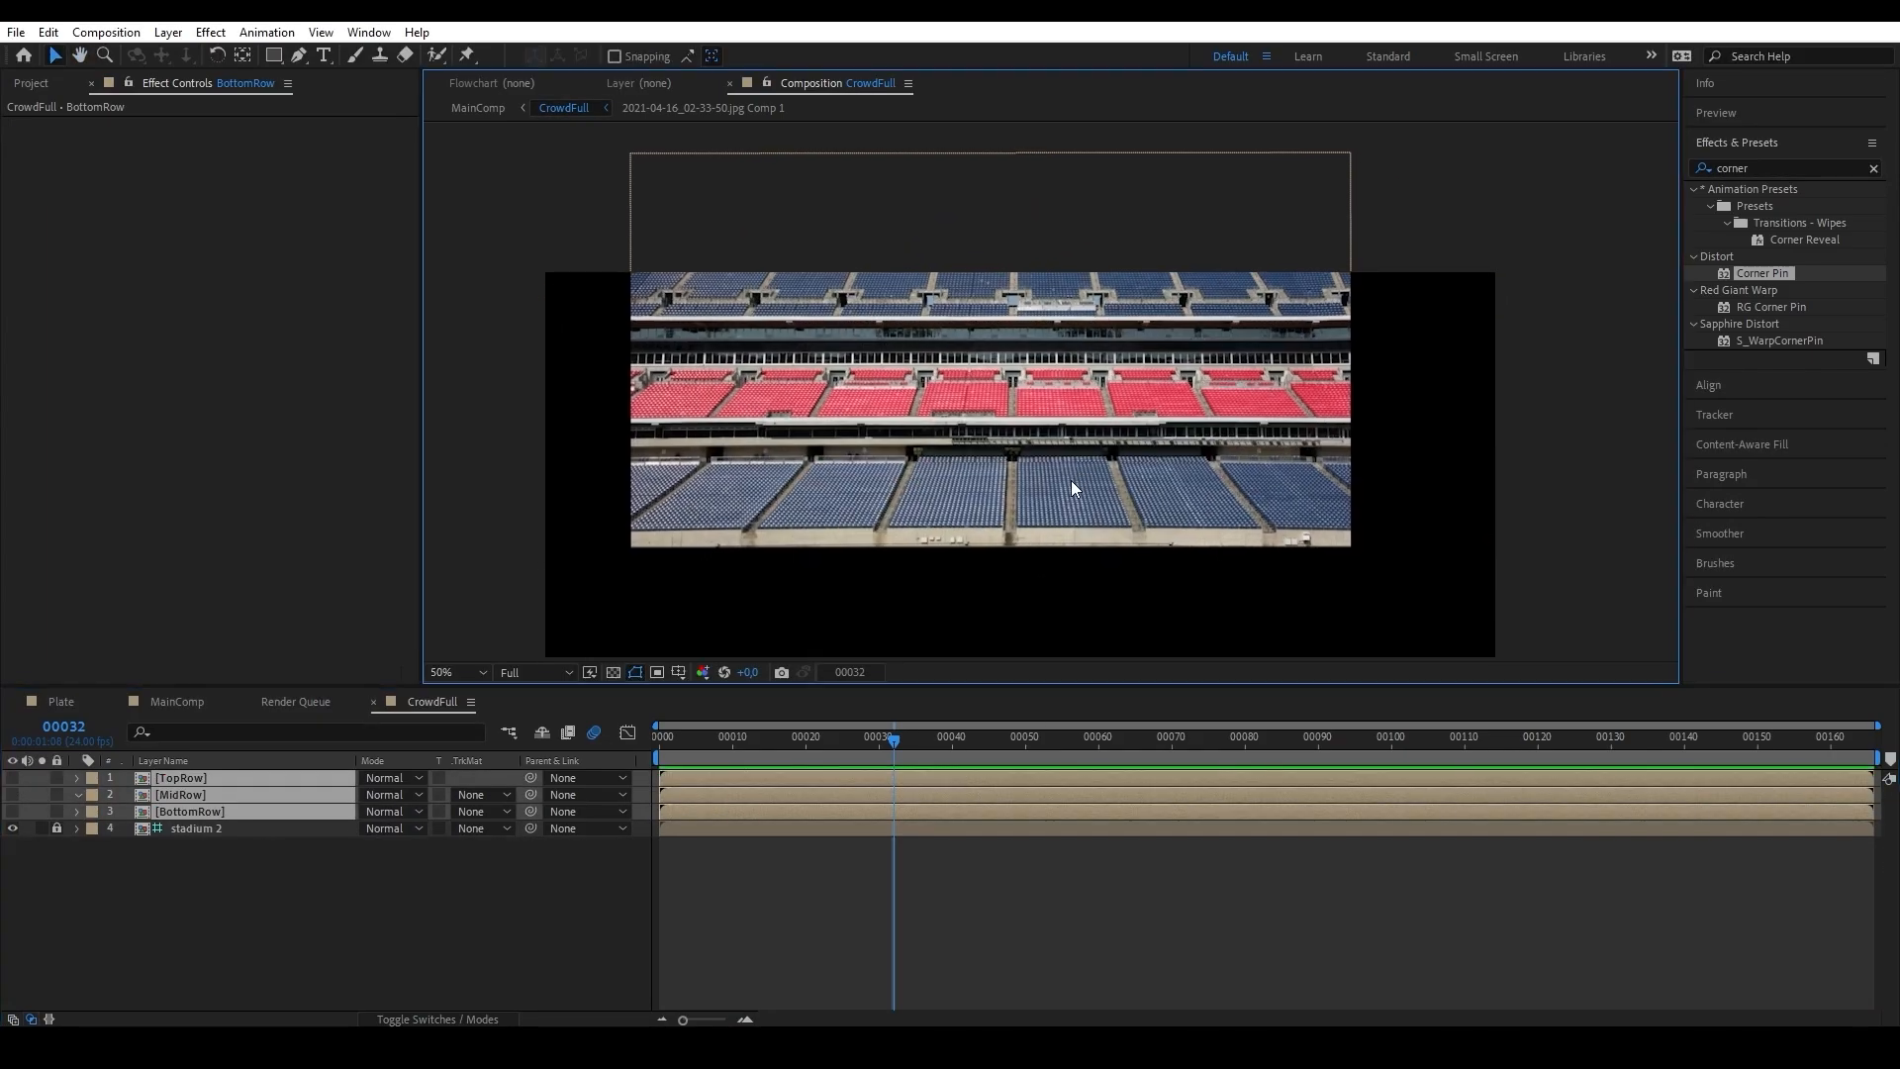
Create a white solid named MATTE and mask it with the Pen tool to the facade strip below the red seats.
key("slash")
left_click(168, 32)
mouse_move(198, 47)
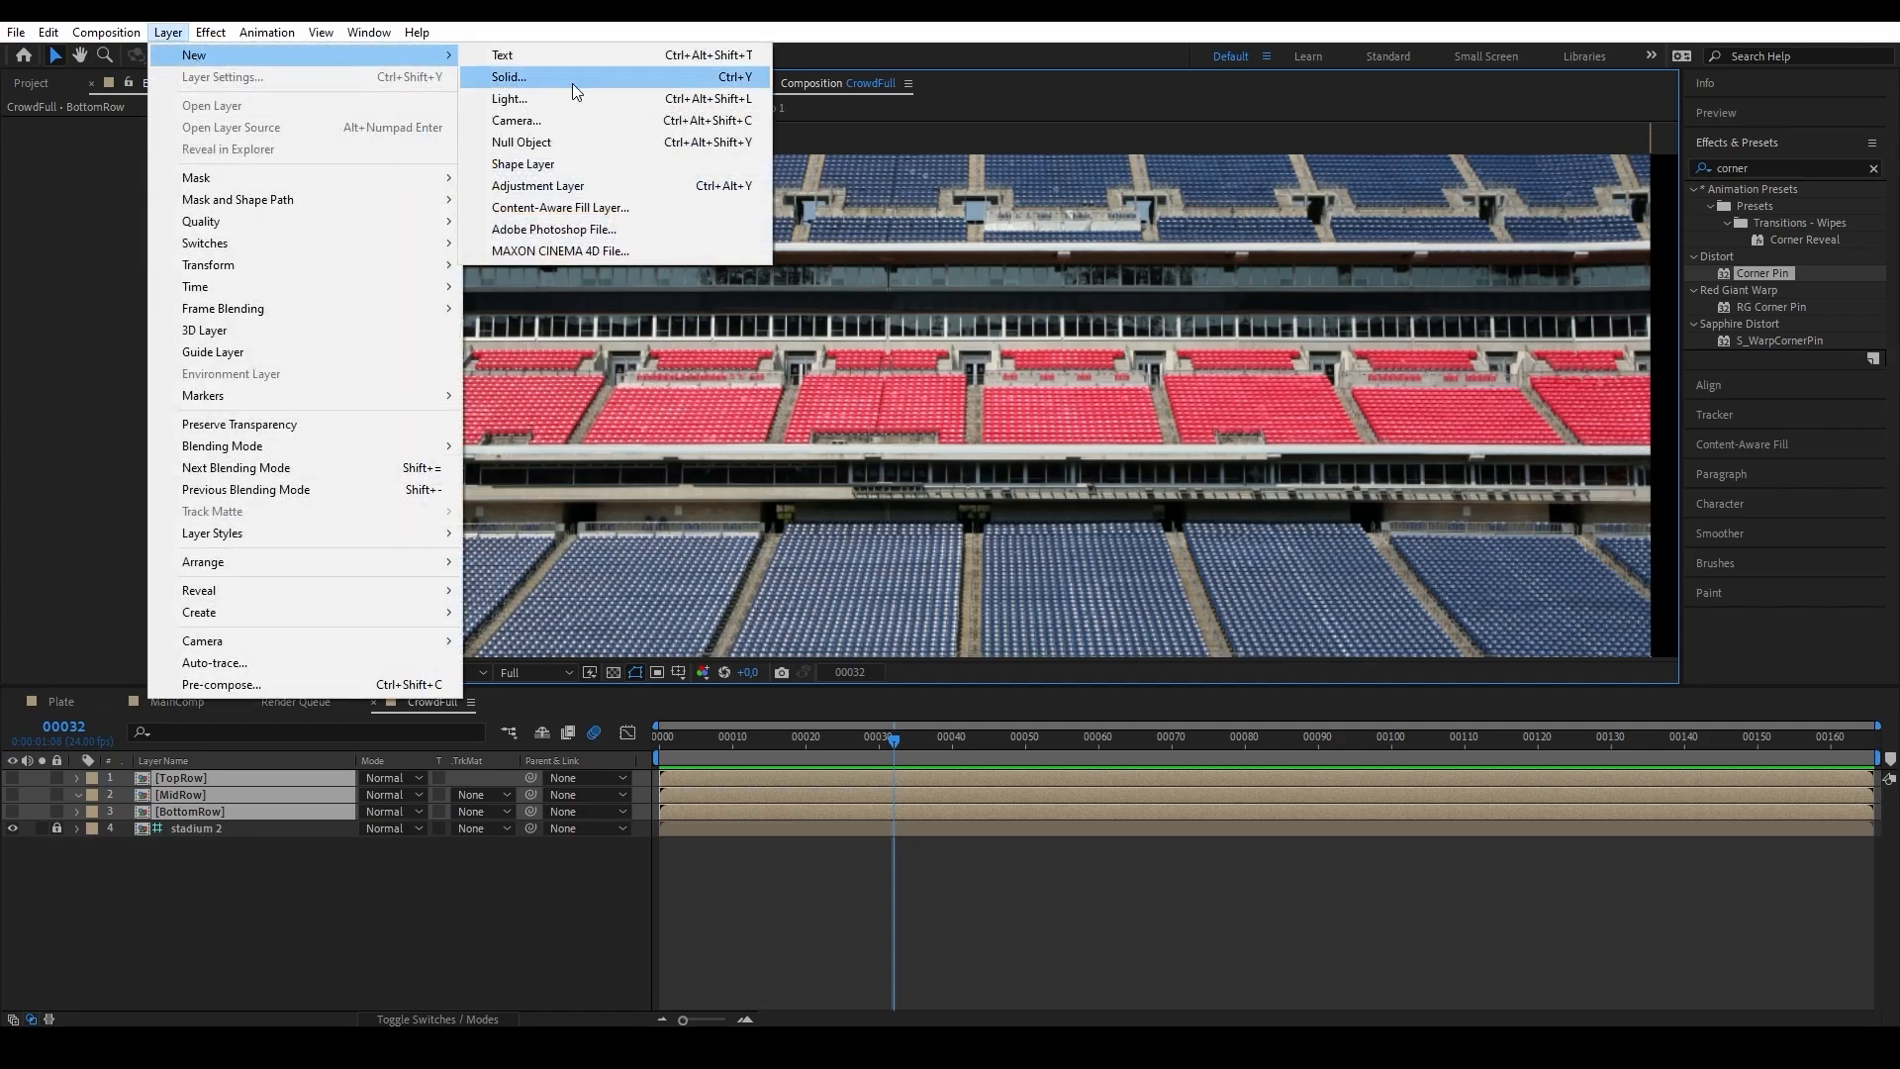
left_click(572, 79)
type("MATTE")
key("Return")
key("g")
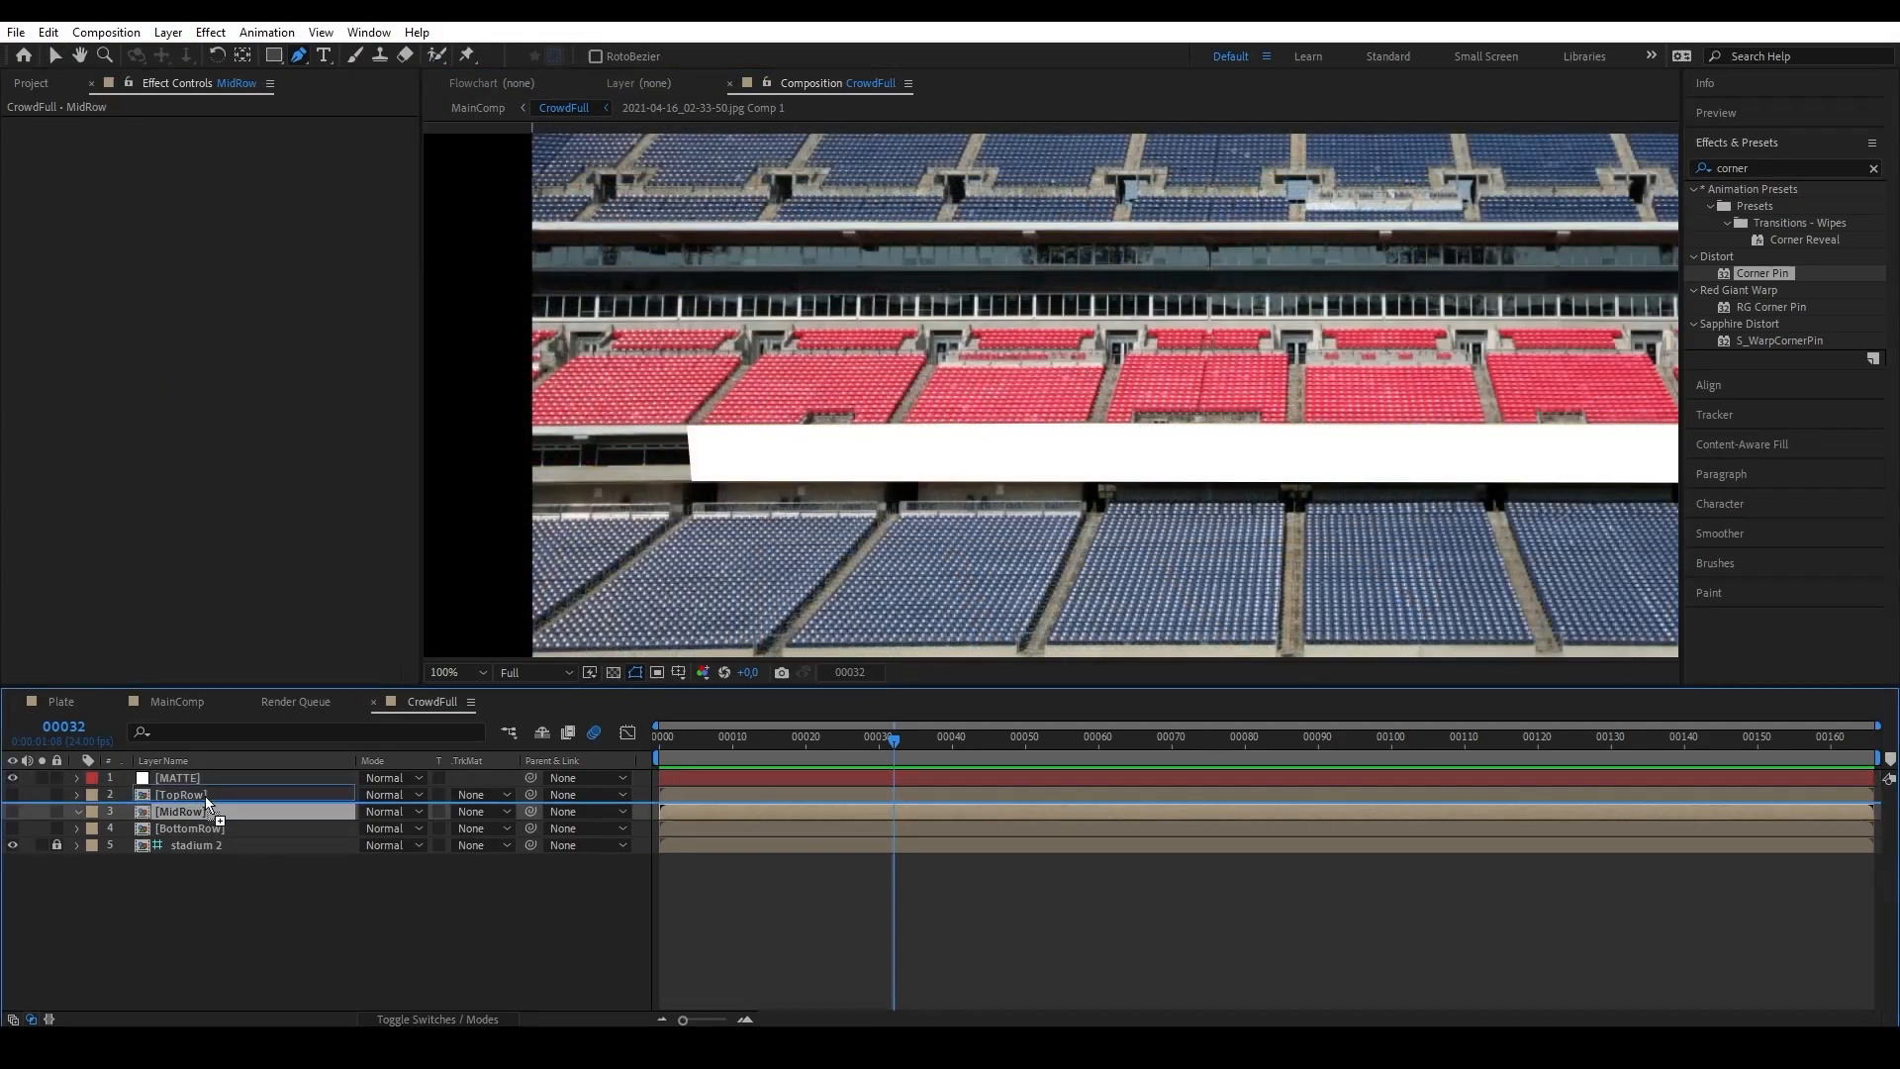
Place MidRow directly beneath MATTE, set its track matte to Luma Inverted and make MidRow visible again.
key("ctrl+bracketright")
left_click(482, 795)
left_click(573, 907)
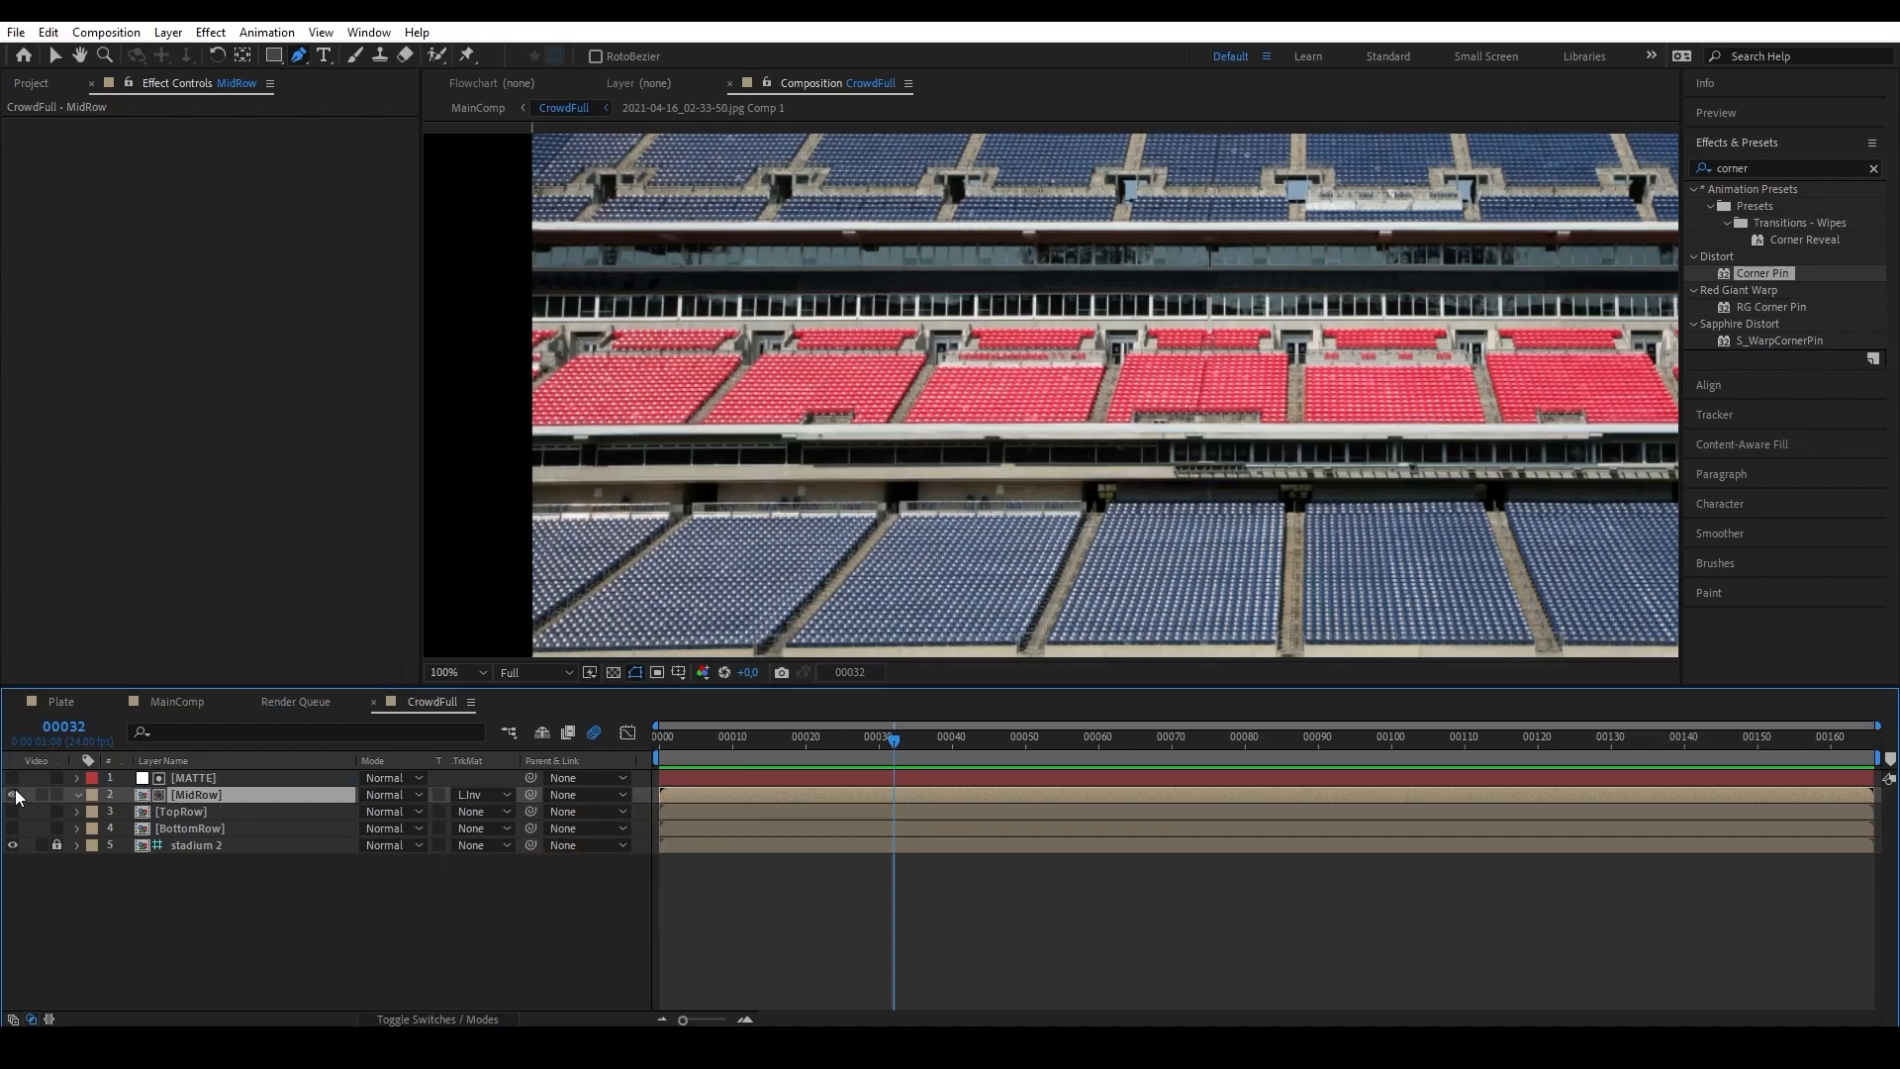
left_click(15, 795)
left_click_drag(1004, 503, 1063, 506)
Mask a MATTE copy along the wall below the lowest seats and set BottomRow's track matte to Luma Inverted.
left_click(287, 779)
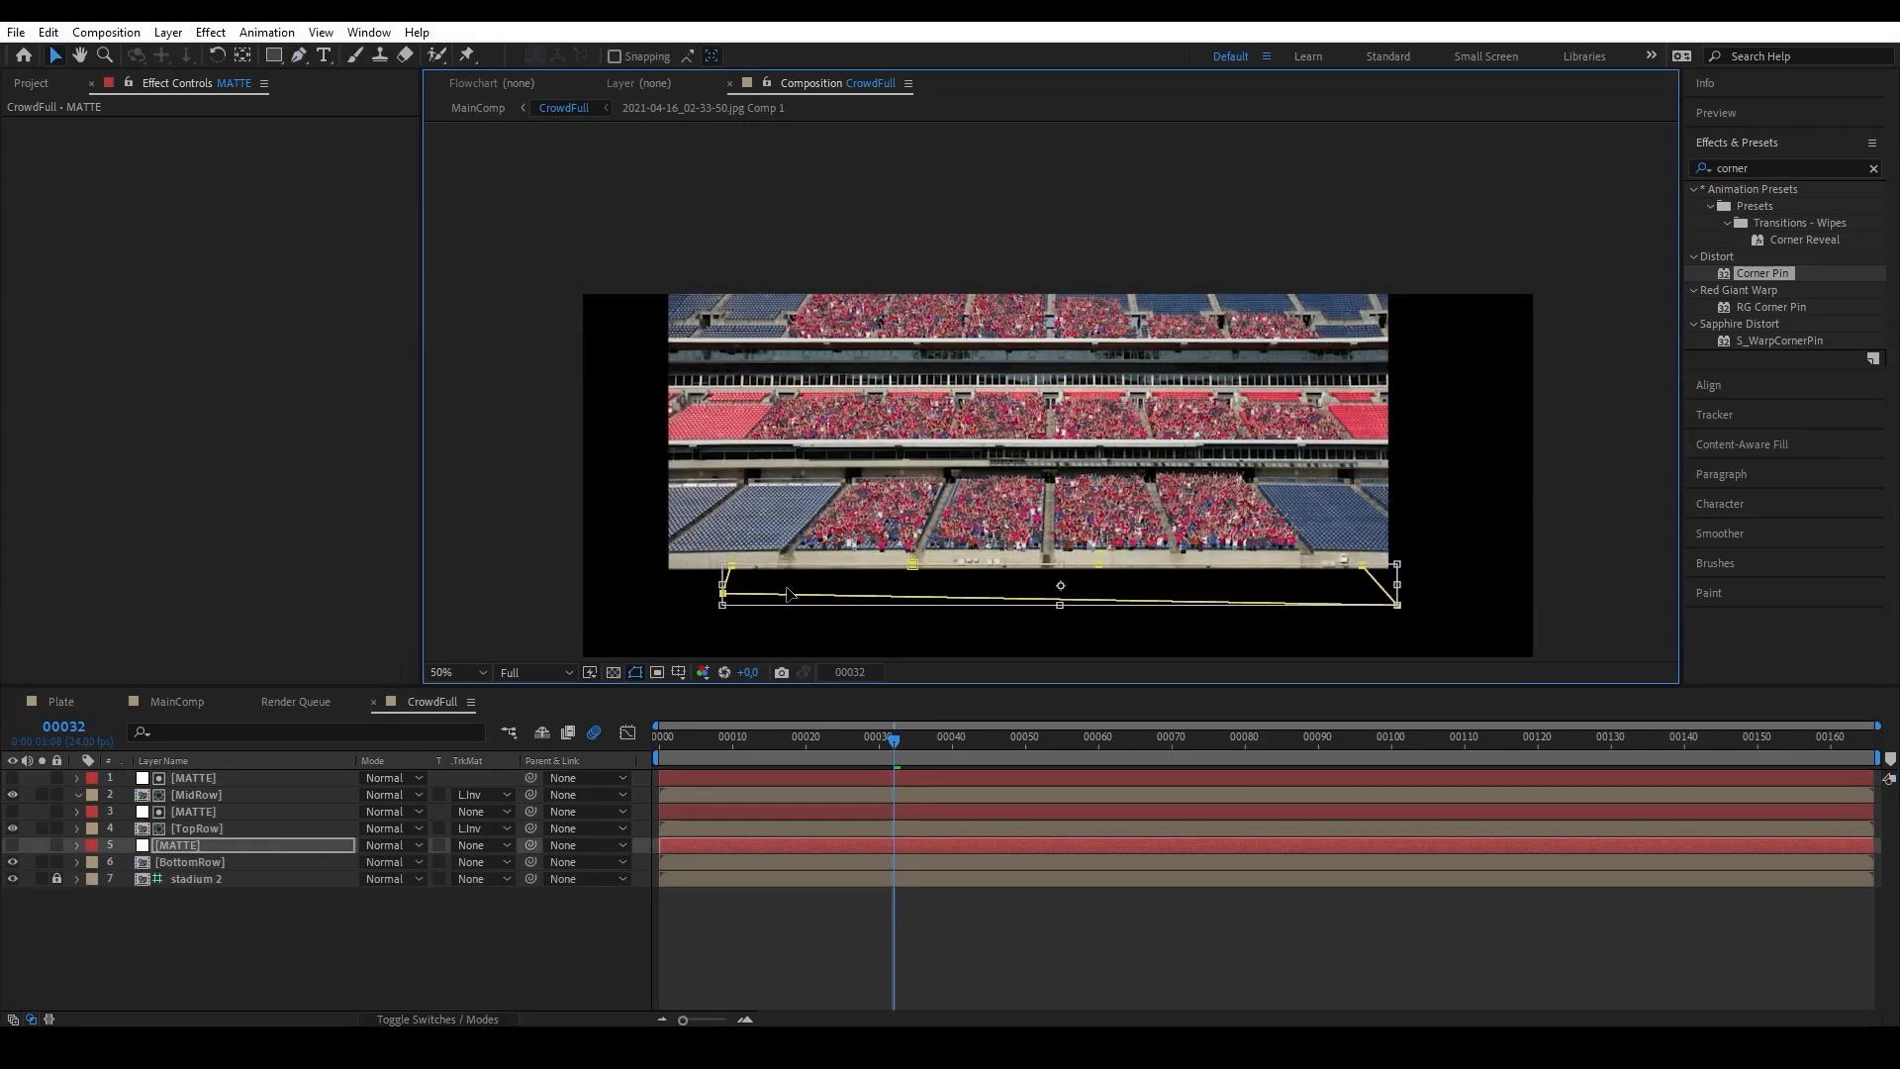
left_click_drag(782, 605, 782, 582)
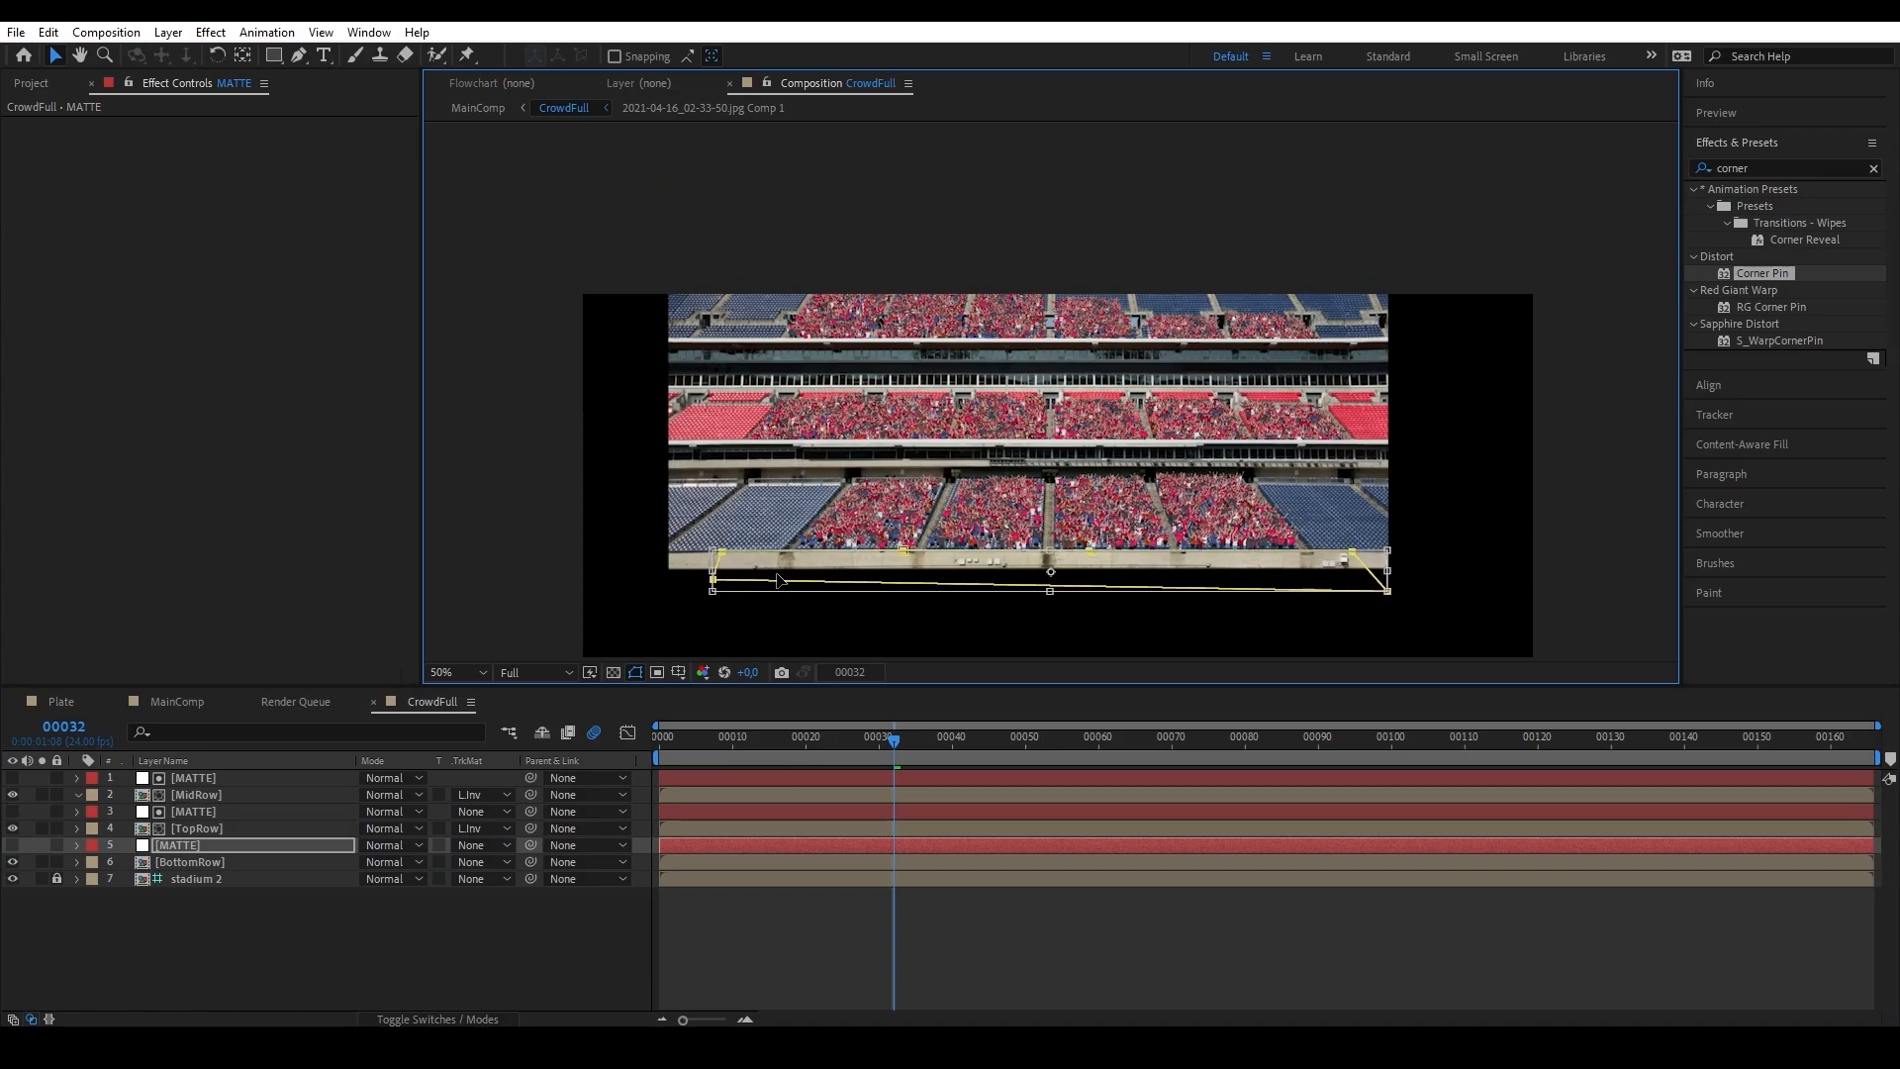
left_click(469, 864)
left_click(531, 977)
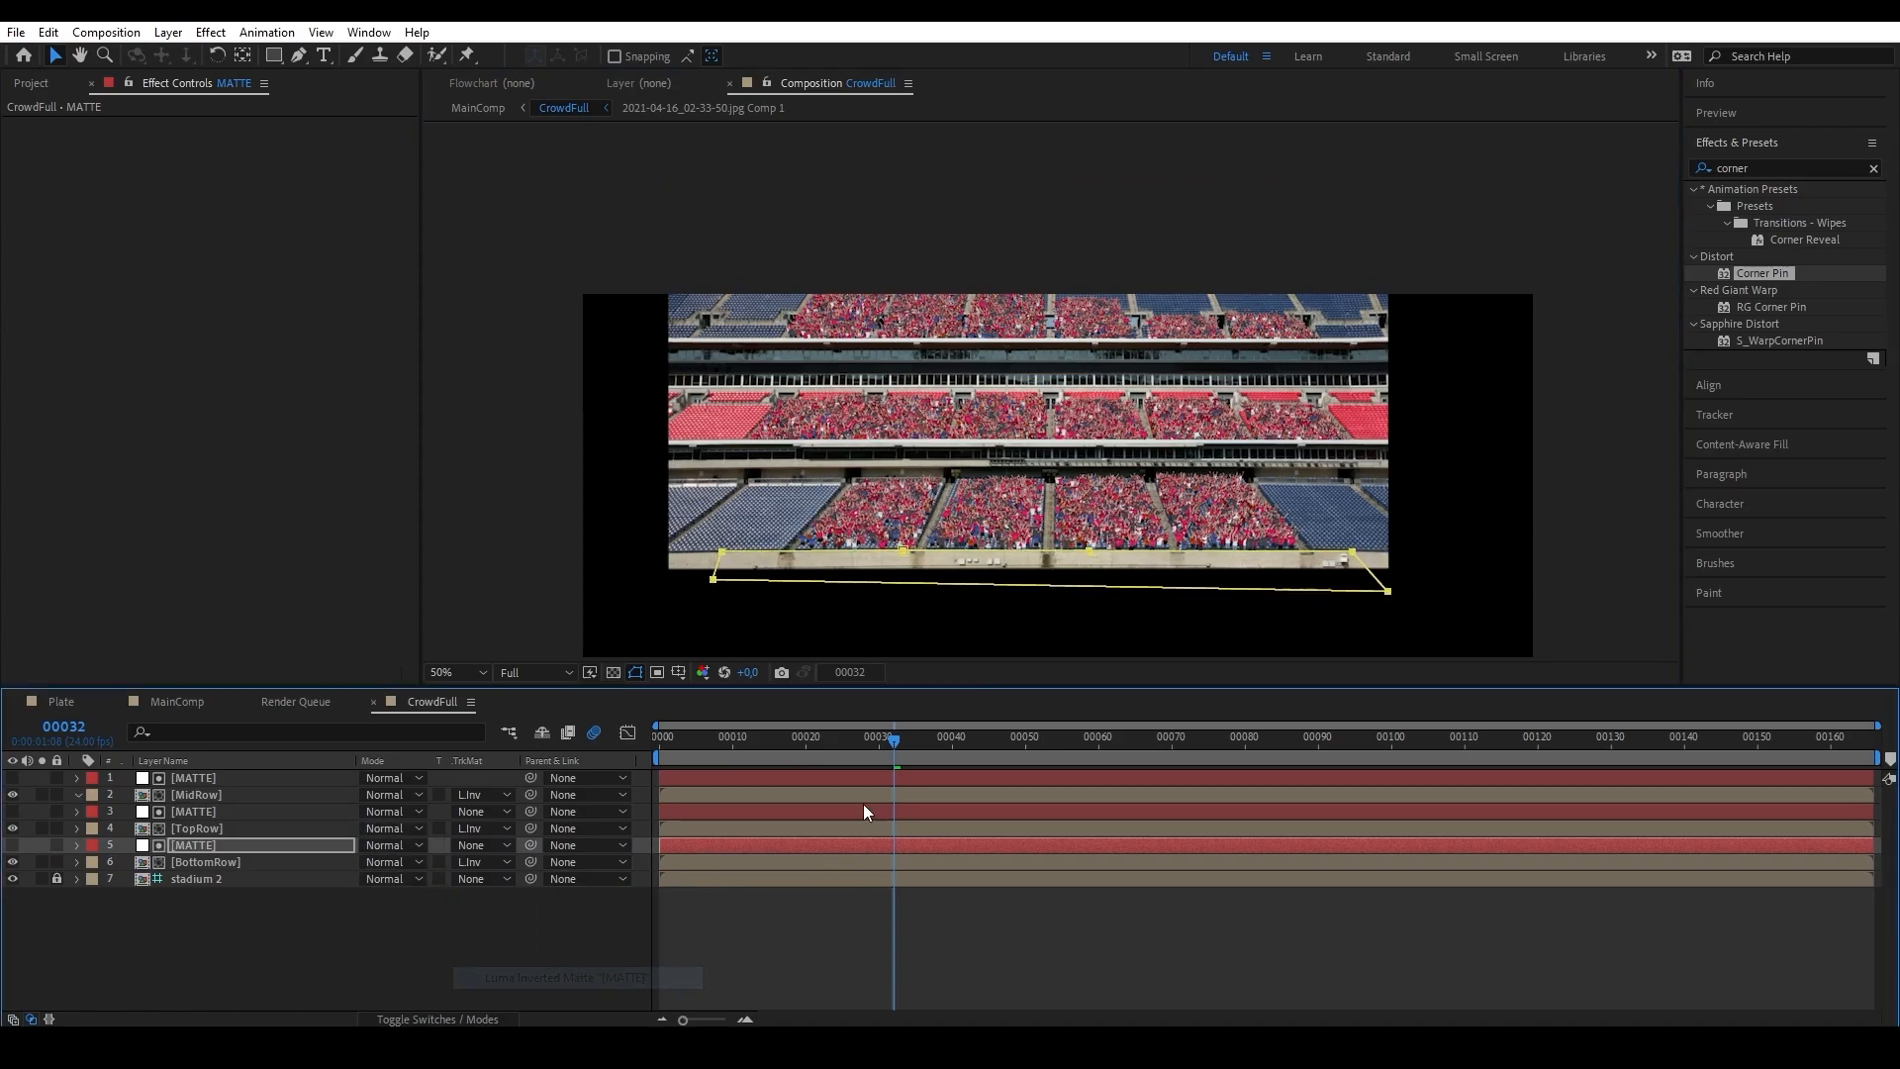
left_click(644, 539)
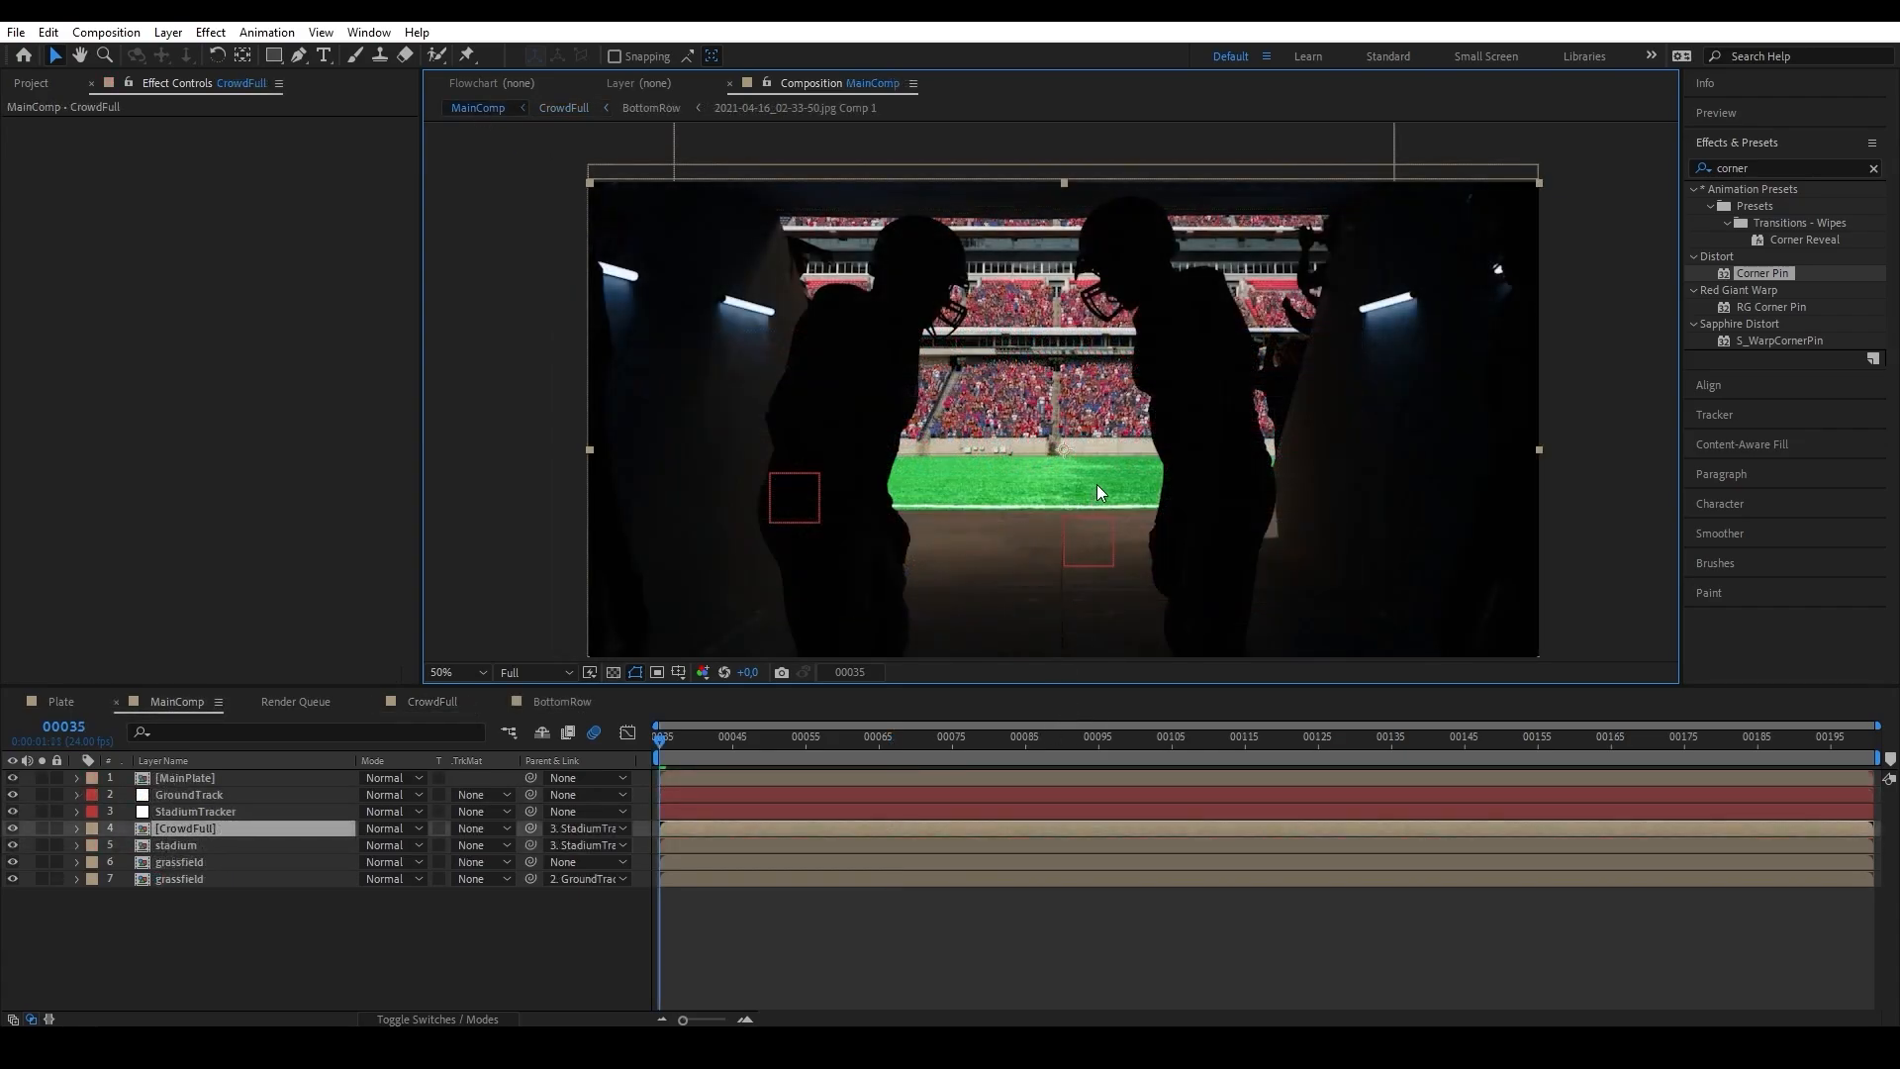
Apply Curves to the stadium layer in MainComp, lifting the blacks and lowering the highlights and midtones.
key("period")
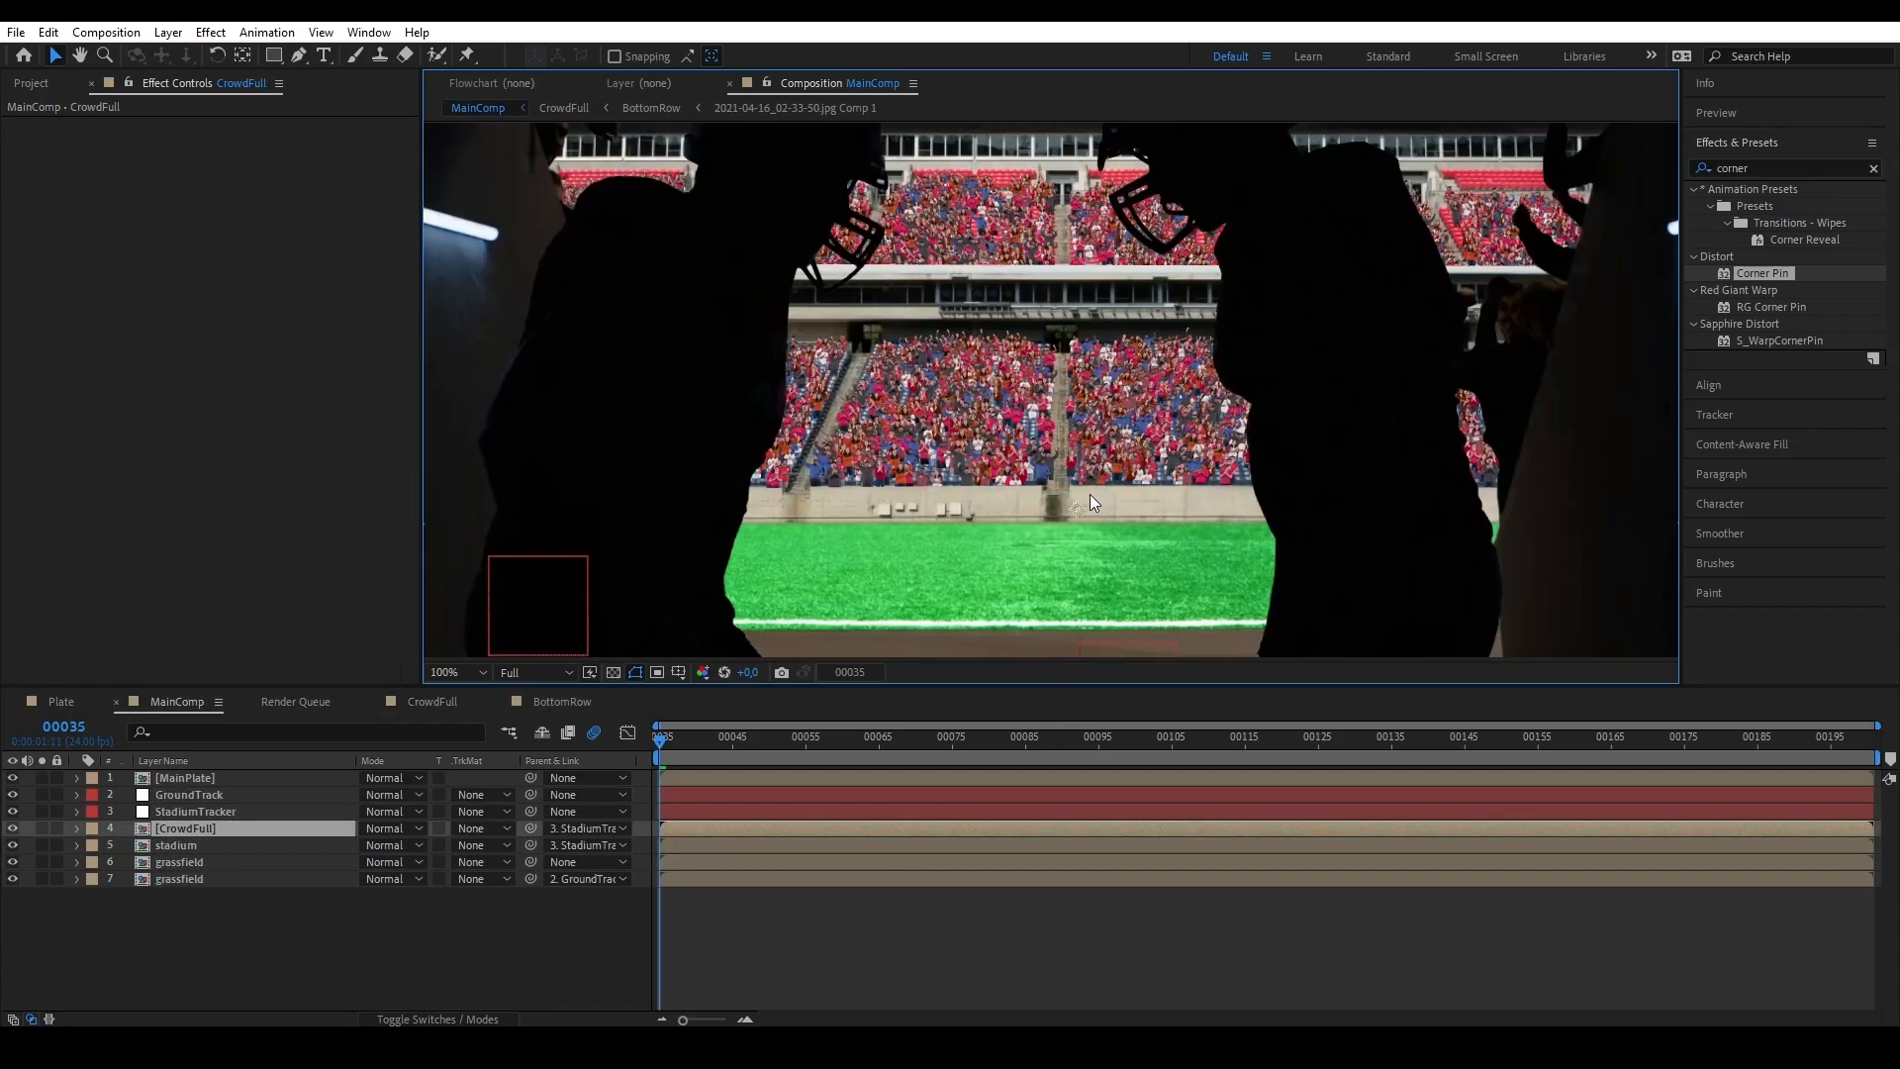
left_click_drag(1118, 371, 1109, 421)
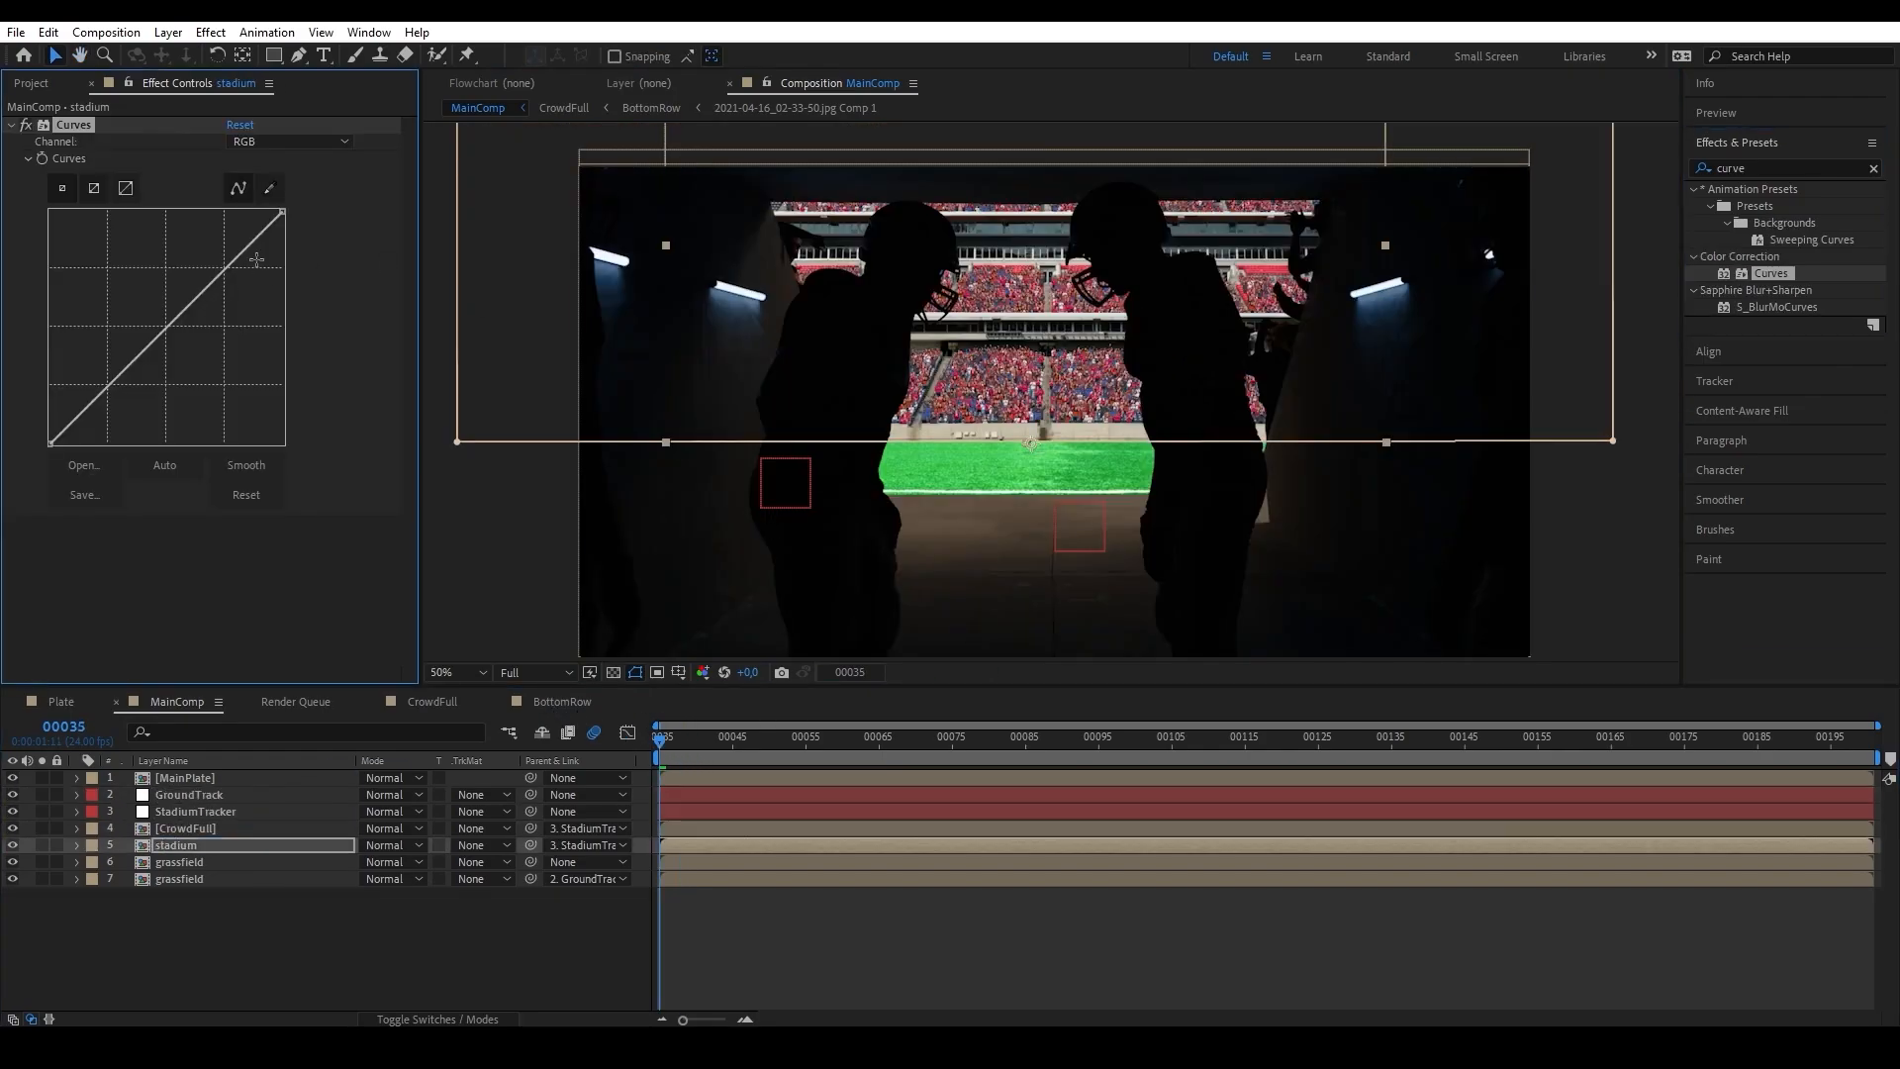
left_click_drag(47, 428, 49, 418)
left_click_drag(282, 212, 289, 259)
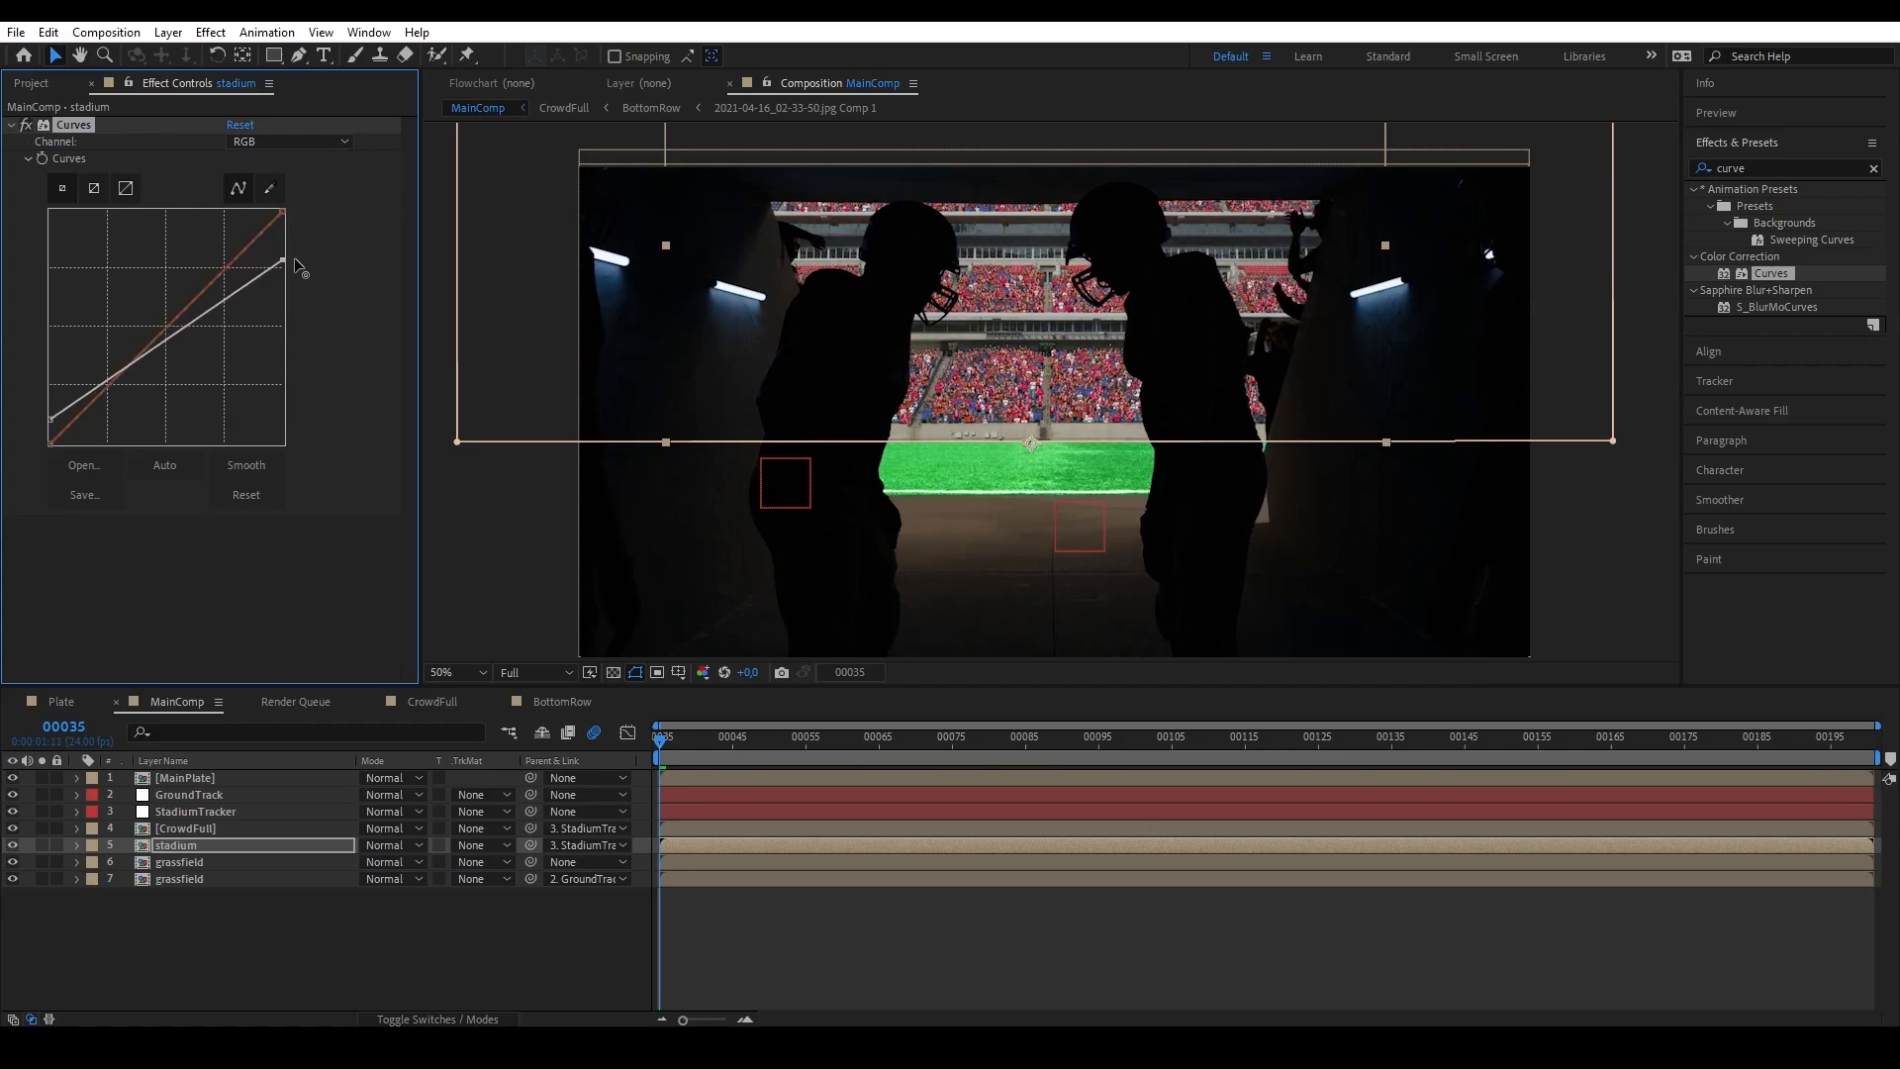
left_click_drag(159, 343, 159, 381)
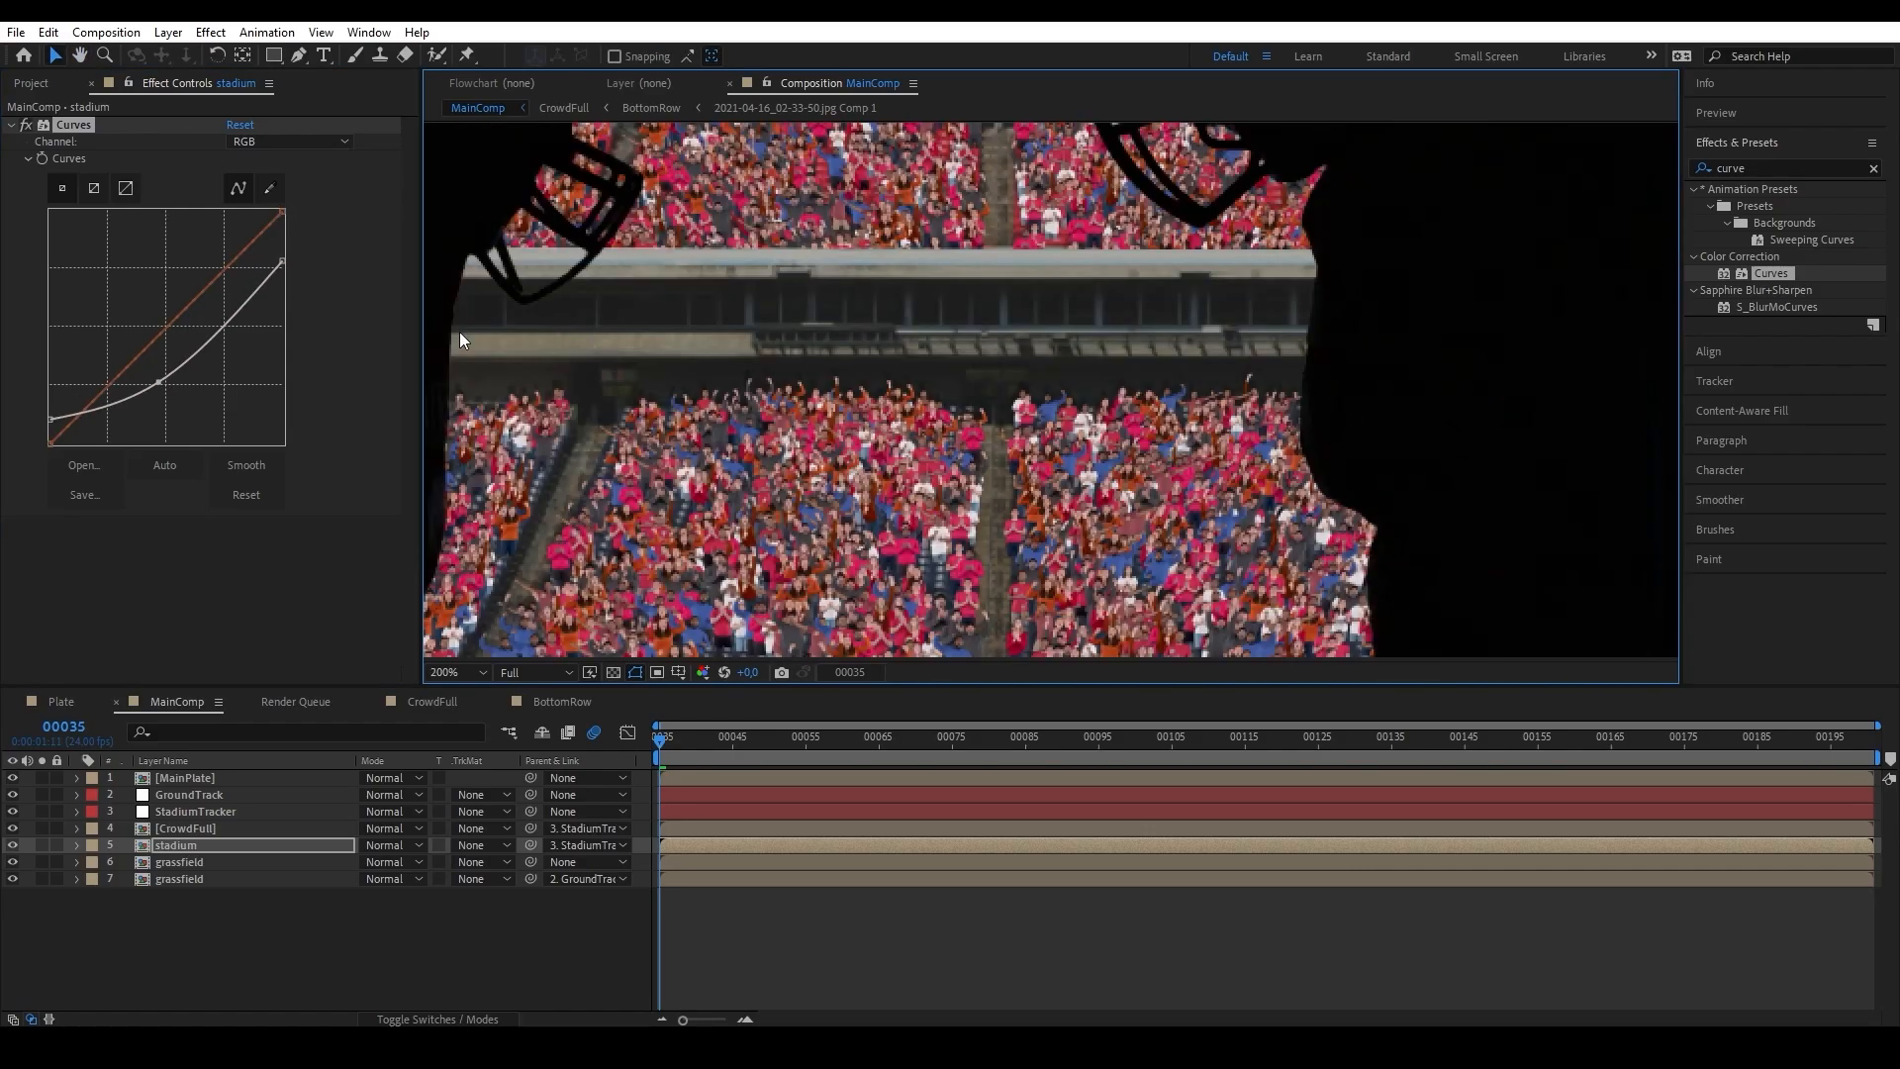
Apply a Curves effect to the CrowdFull layer in MainComp.
left_click_drag(1771, 273, 188, 828)
left_click_drag(644, 576, 673, 502)
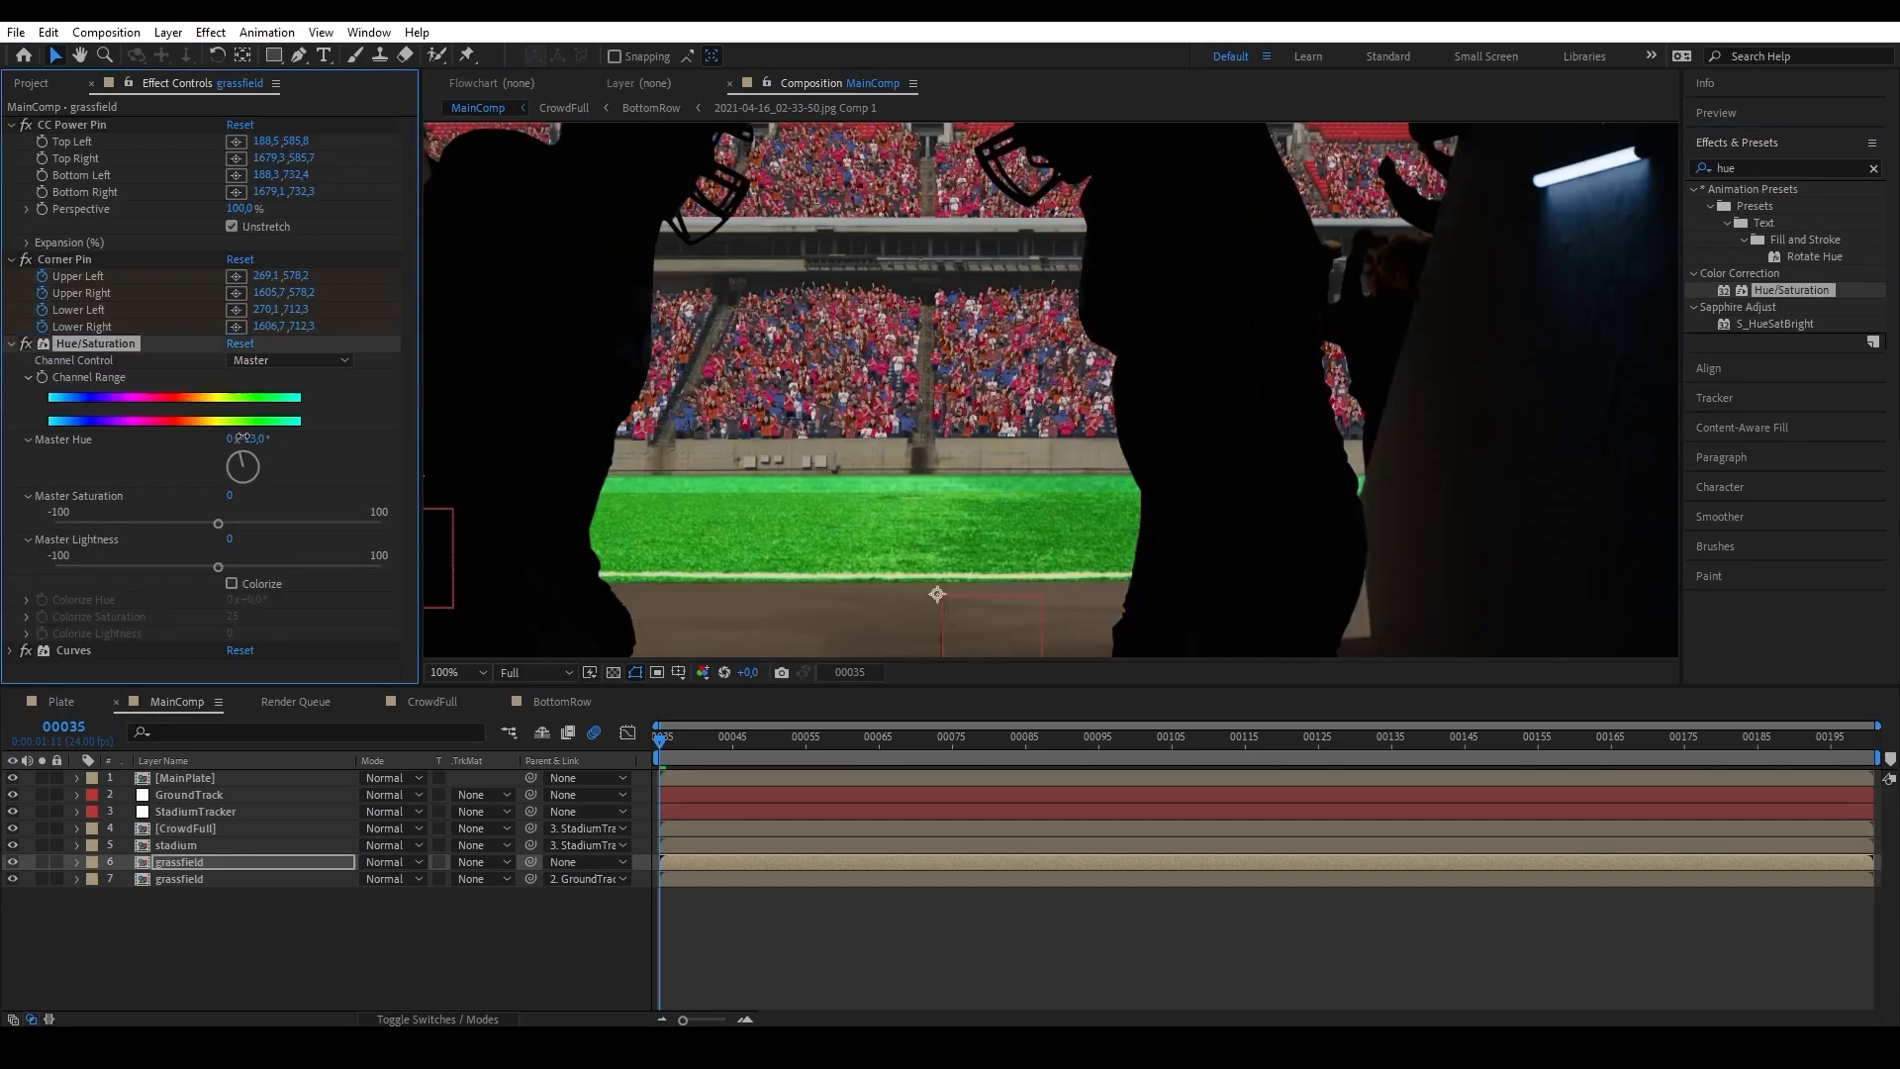
Set Hue/Saturation to master hue -13° and master saturation -32, and copy the effect onto the lowest grassfield layer.
left_click_drag(218, 525, 167, 524)
left_click_drag(924, 588, 954, 449)
scroll(999, 594, "down", 1)
left_click(75, 650, "ctrl")
key("ctrl+c")
left_click(199, 880)
key("ctrl+v")
scroll(1060, 500, "down", 2)
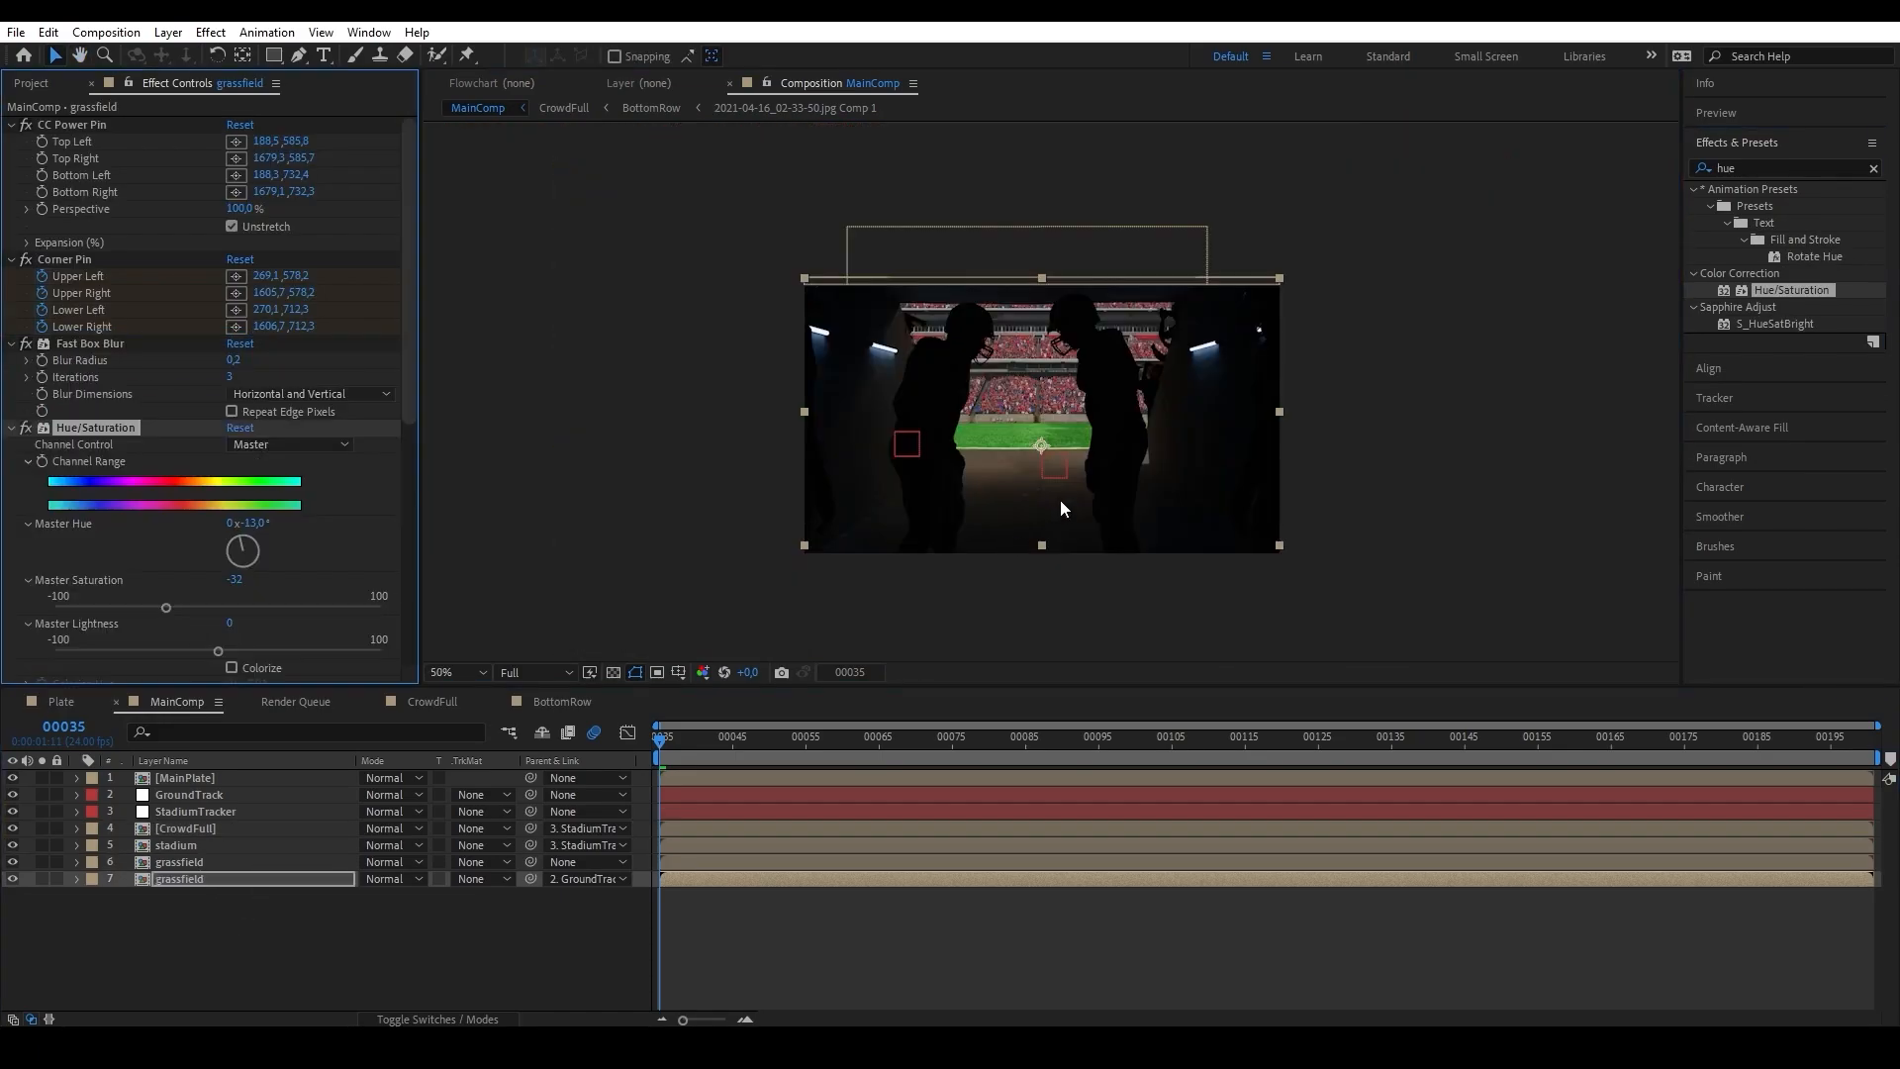
Create an adjustment layer in MainComp and place it between StadiumTracker and CrowdFull.
left_click(168, 31)
mouse_move(190, 51)
left_click(524, 163)
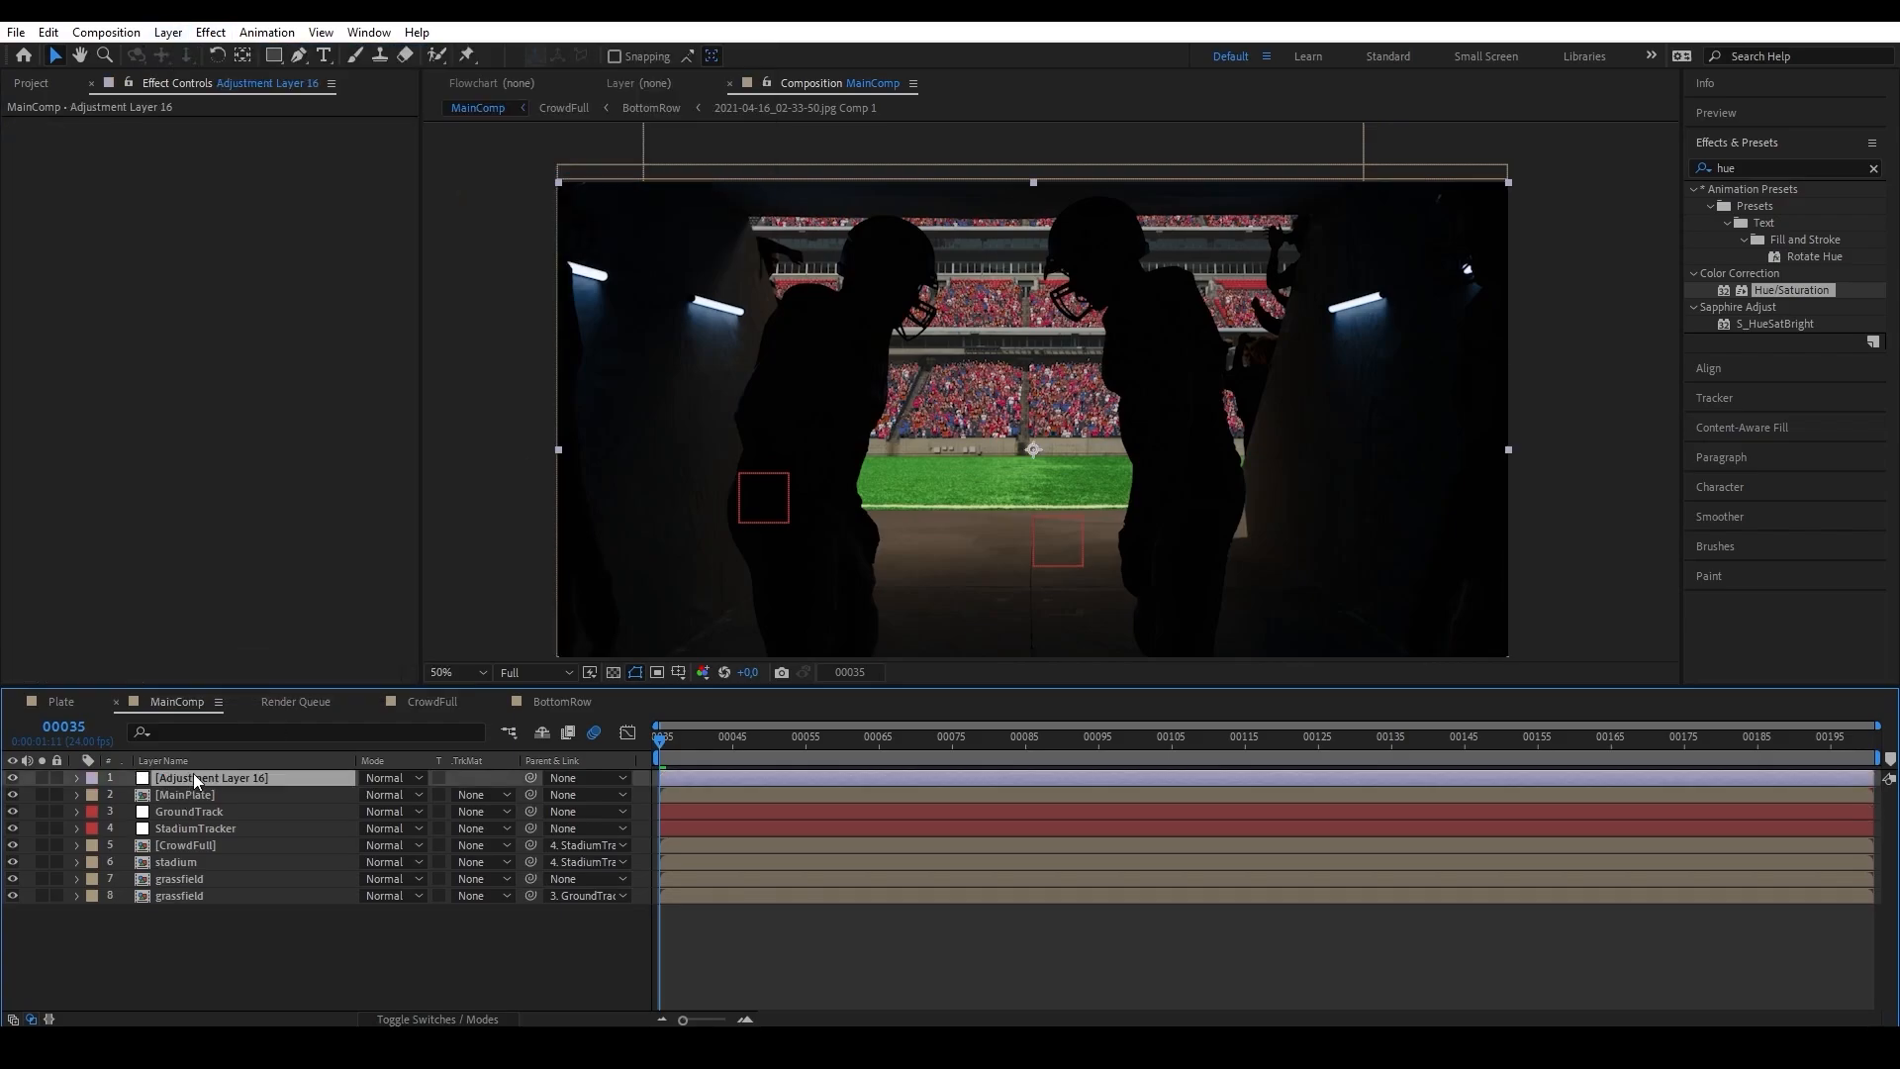
left_click_drag(195, 781, 226, 843)
Apply Camera Lens Blur to the adjustment layer with a blur radius of 2.
left_click(1771, 170)
type("camera")
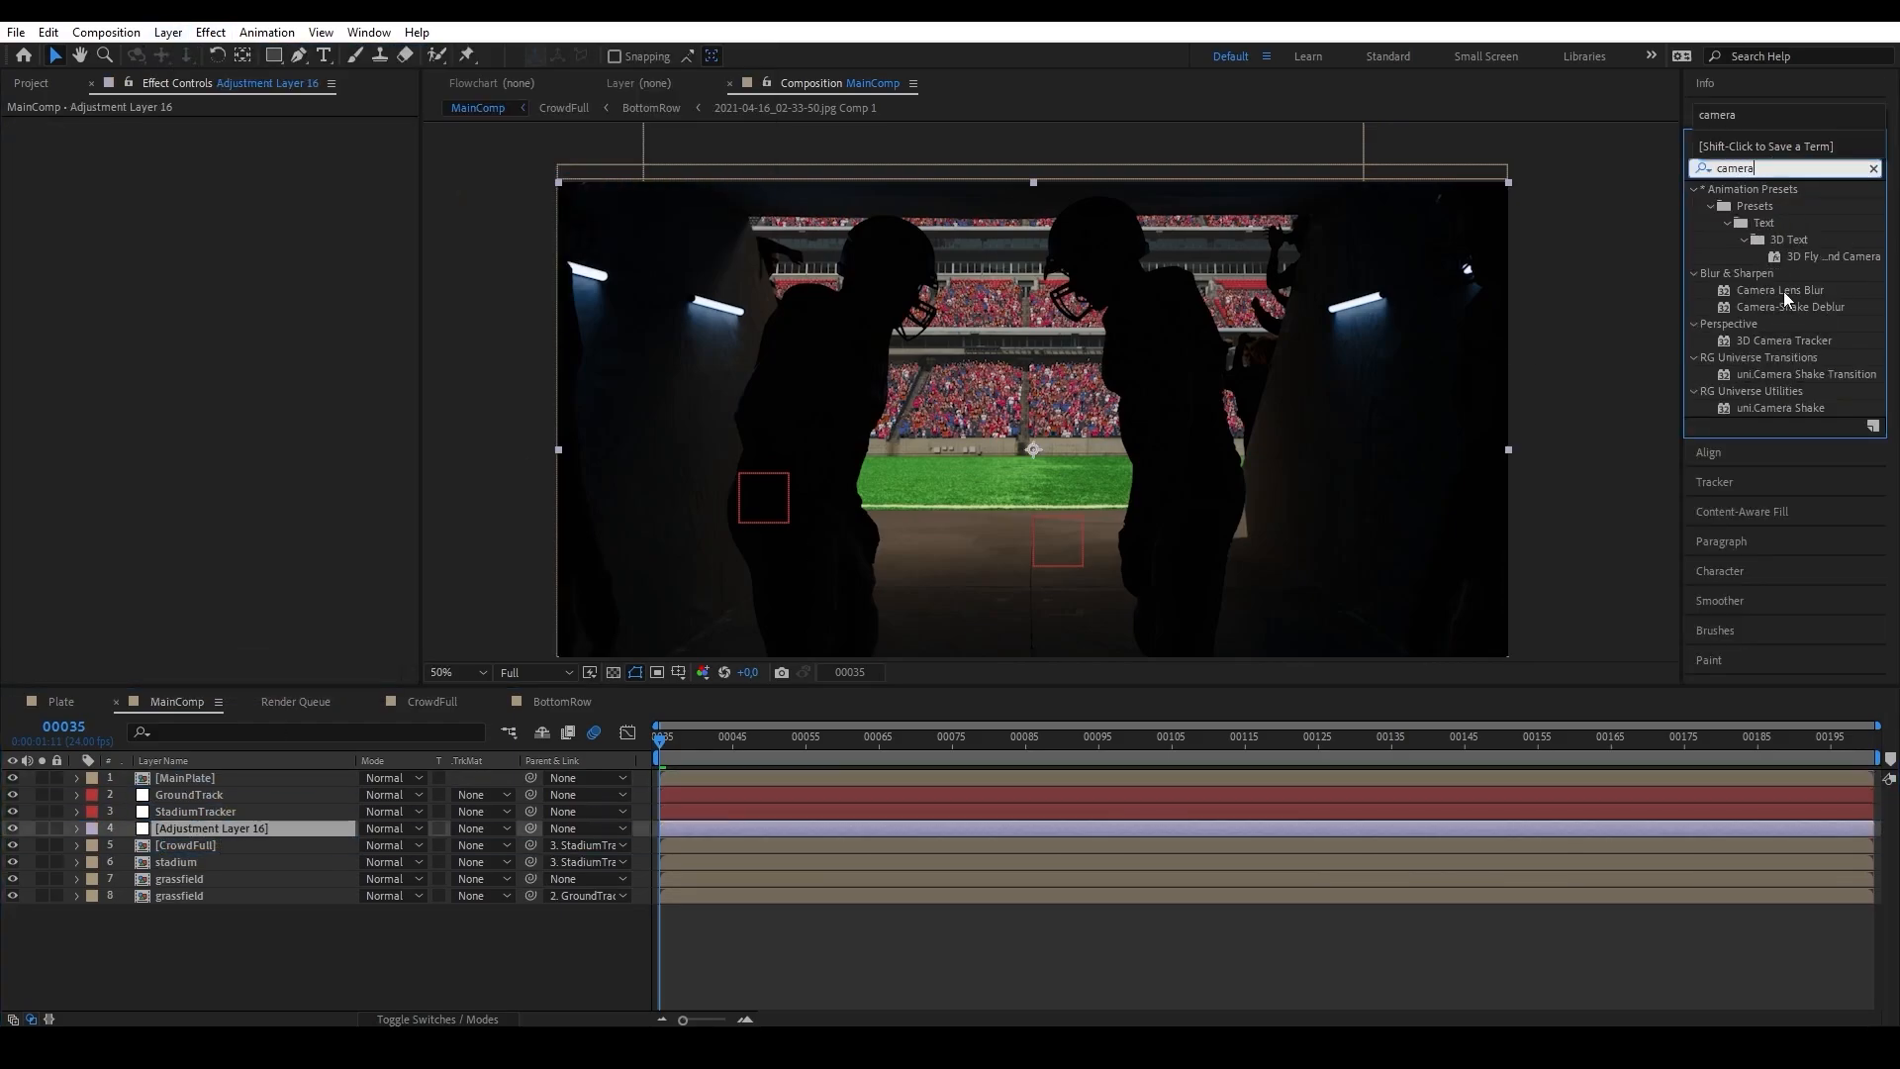
left_click_drag(1786, 297, 248, 829)
scroll(1041, 498, "up", 2)
left_click(234, 142)
type("2")
left_click(245, 483)
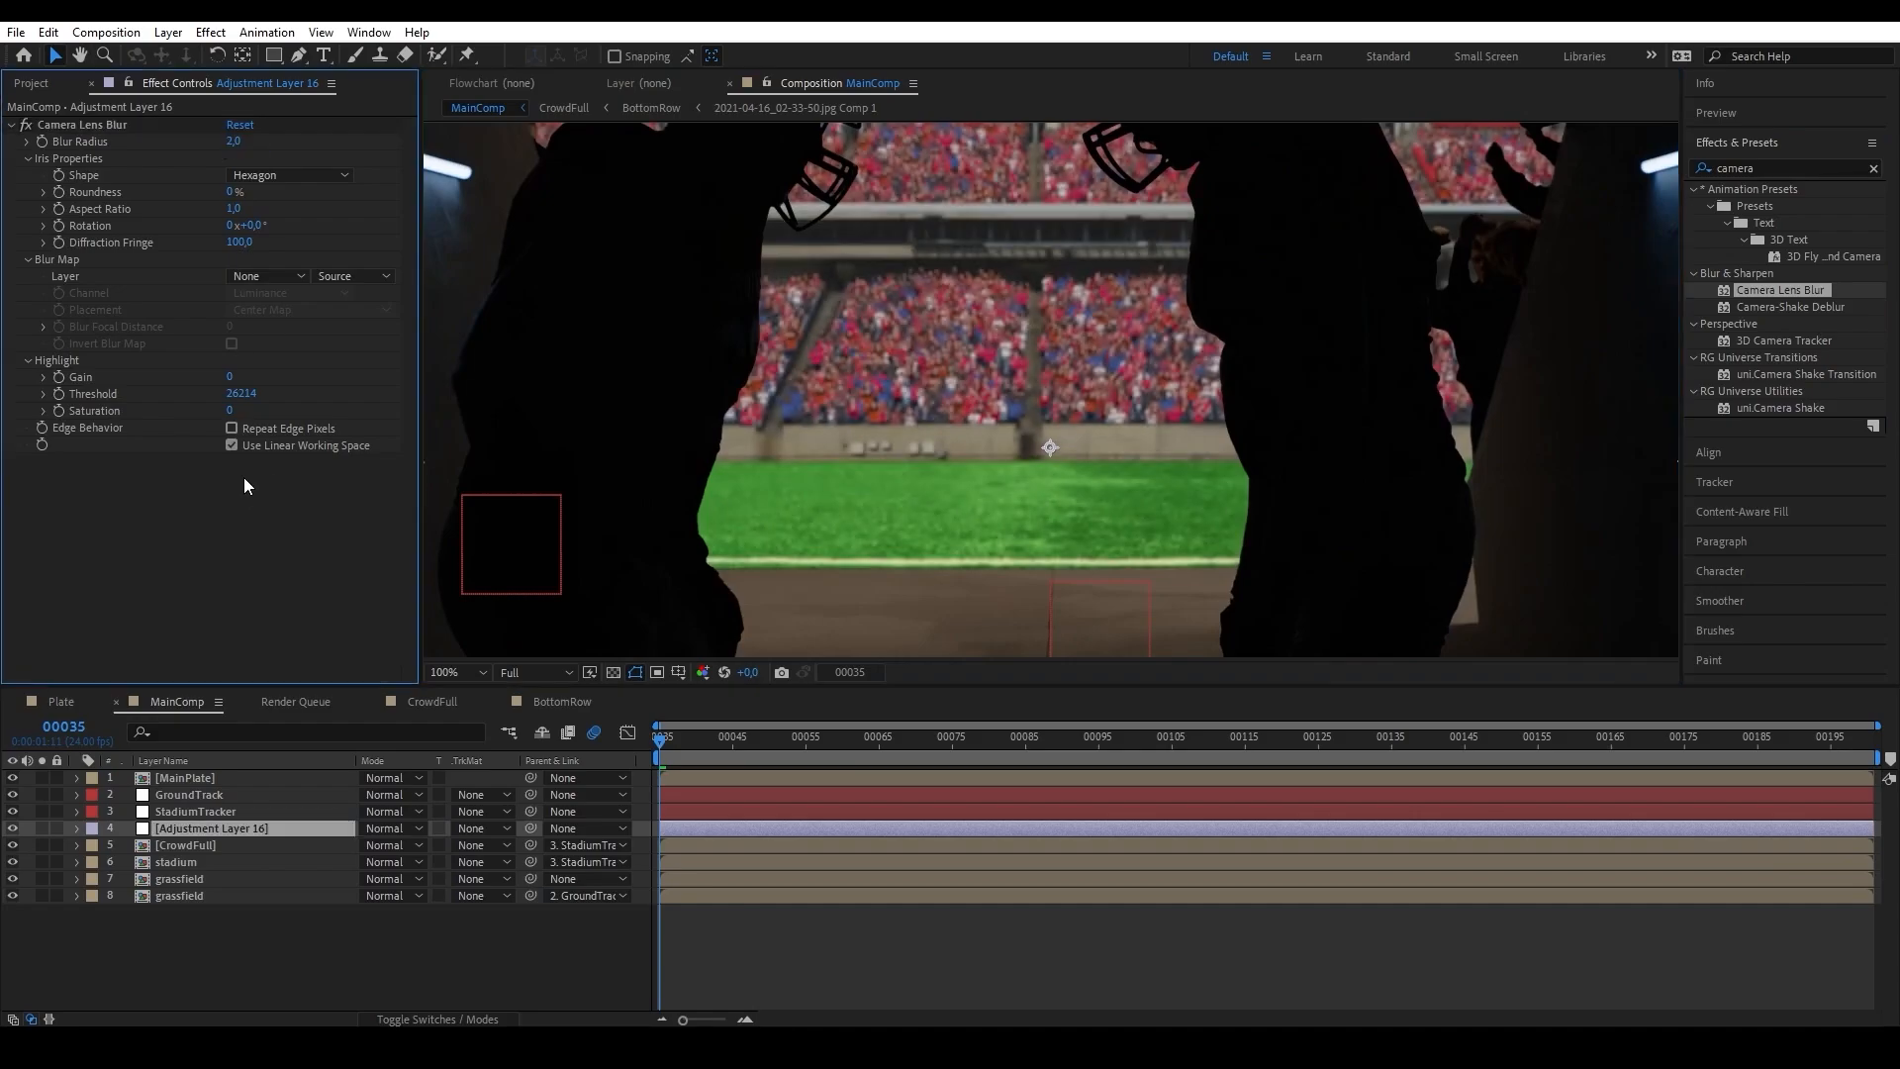
left_click_drag(969, 435, 978, 507)
left_click(234, 143)
key("comma")
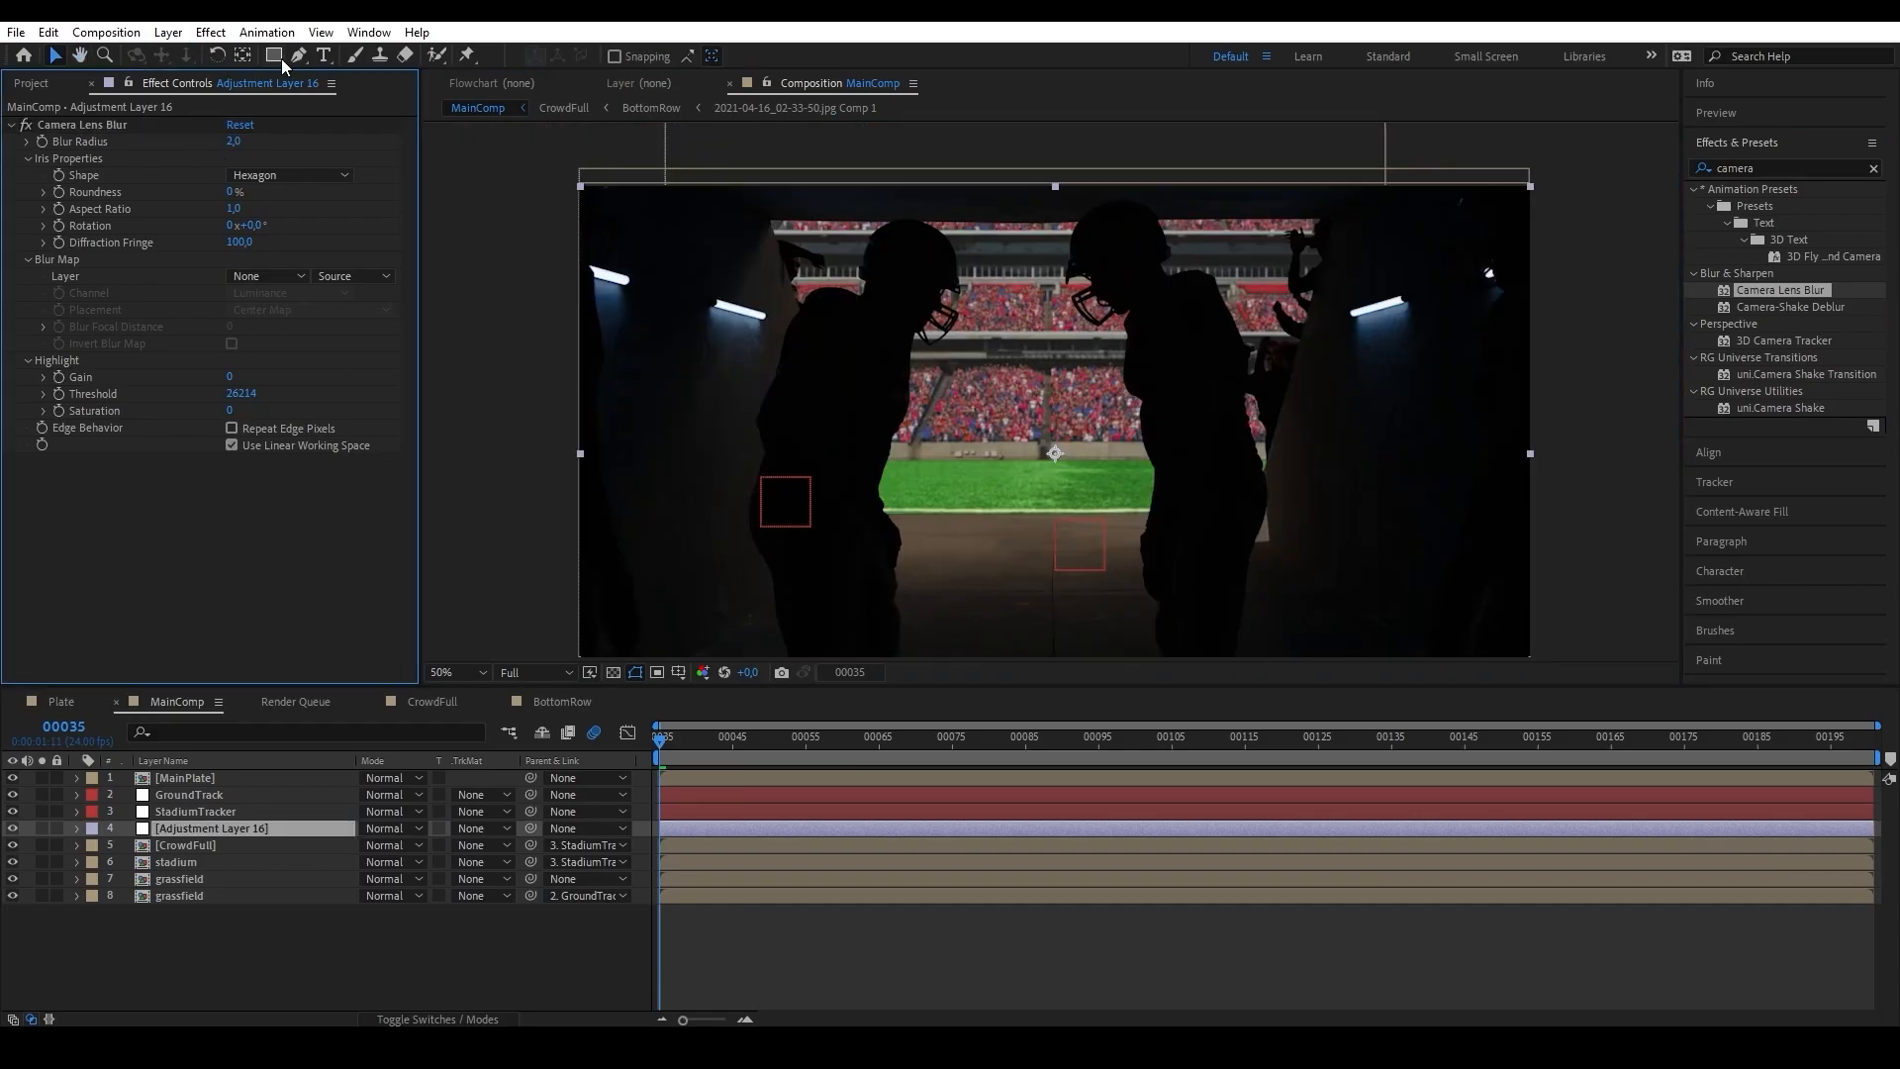
Mask the adjustment layer with a rectangle over the stadium stands and set the mask feather to 42 pixels.
left_click_drag(762, 314, 1549, 475)
key("f")
left_click(406, 861)
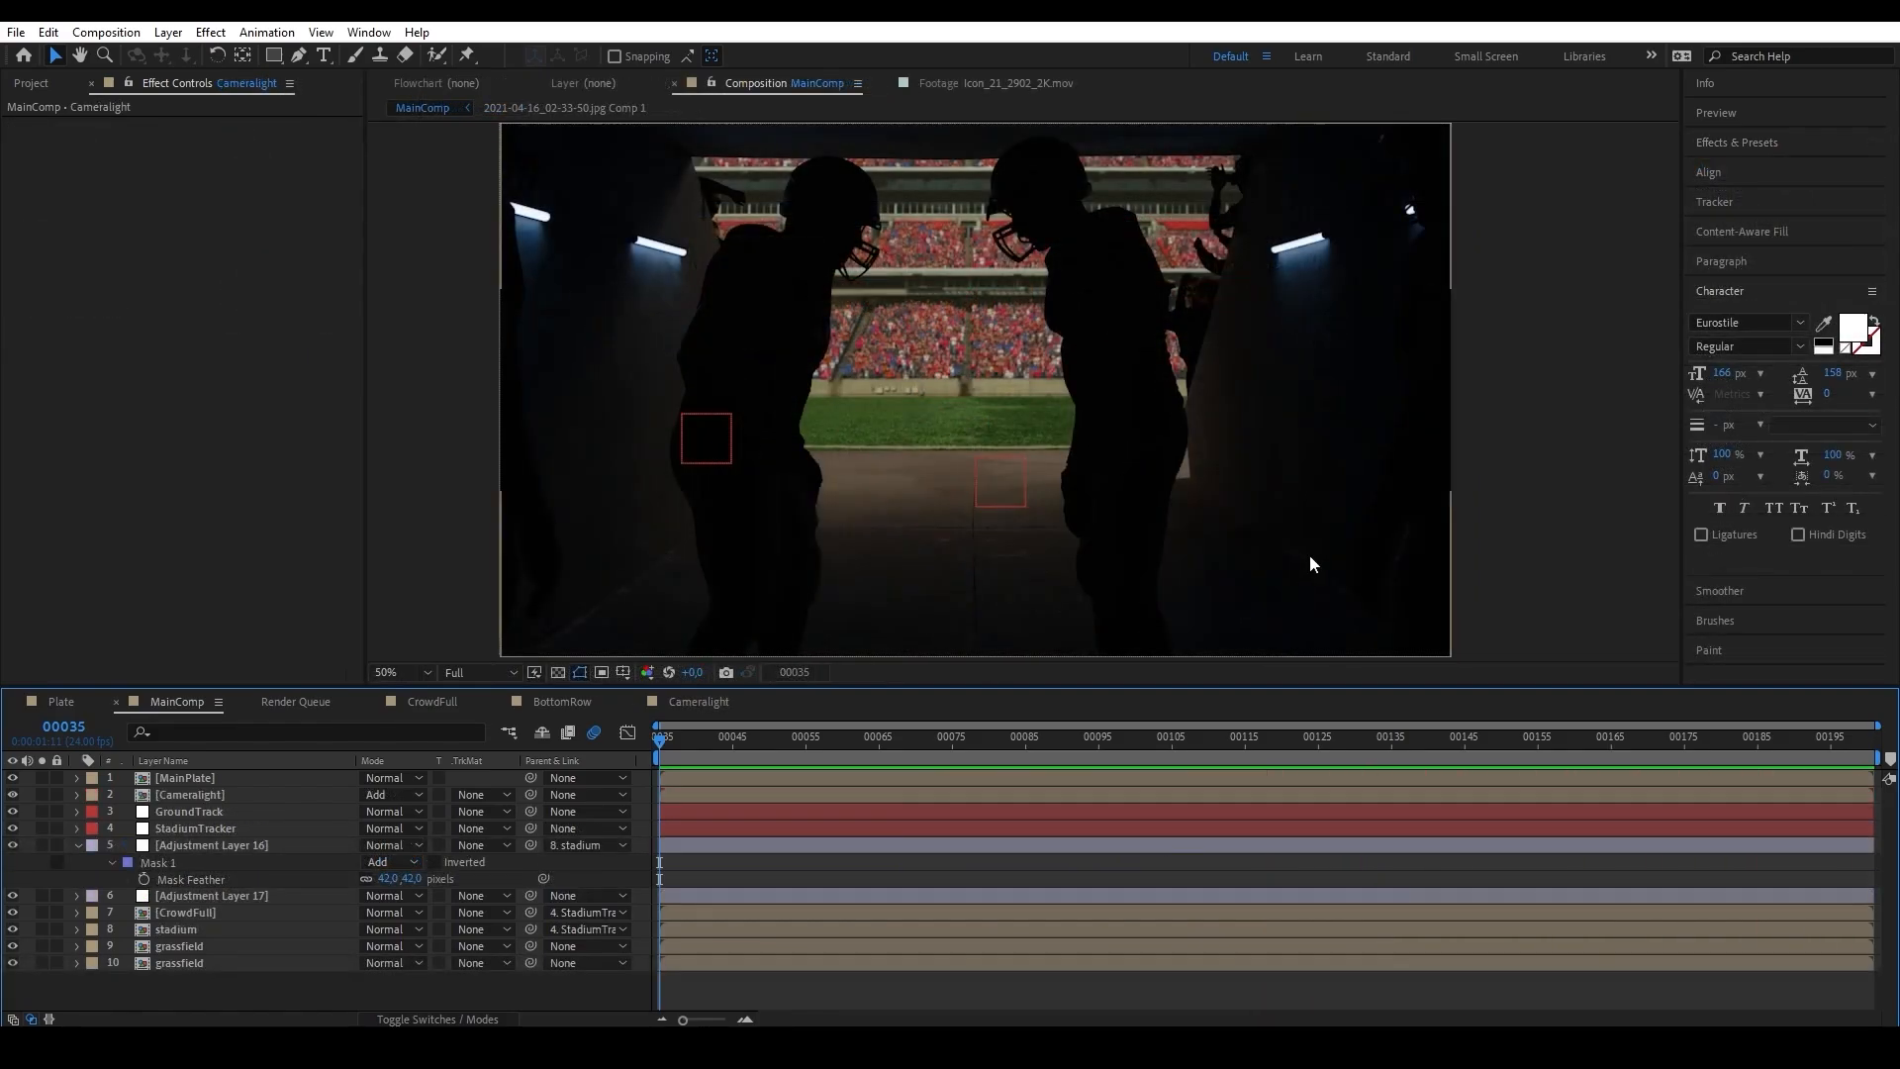
Preview MainComp and open the Cameralight precomp to examine the top Flash layer's CC Particle World settings.
key("space")
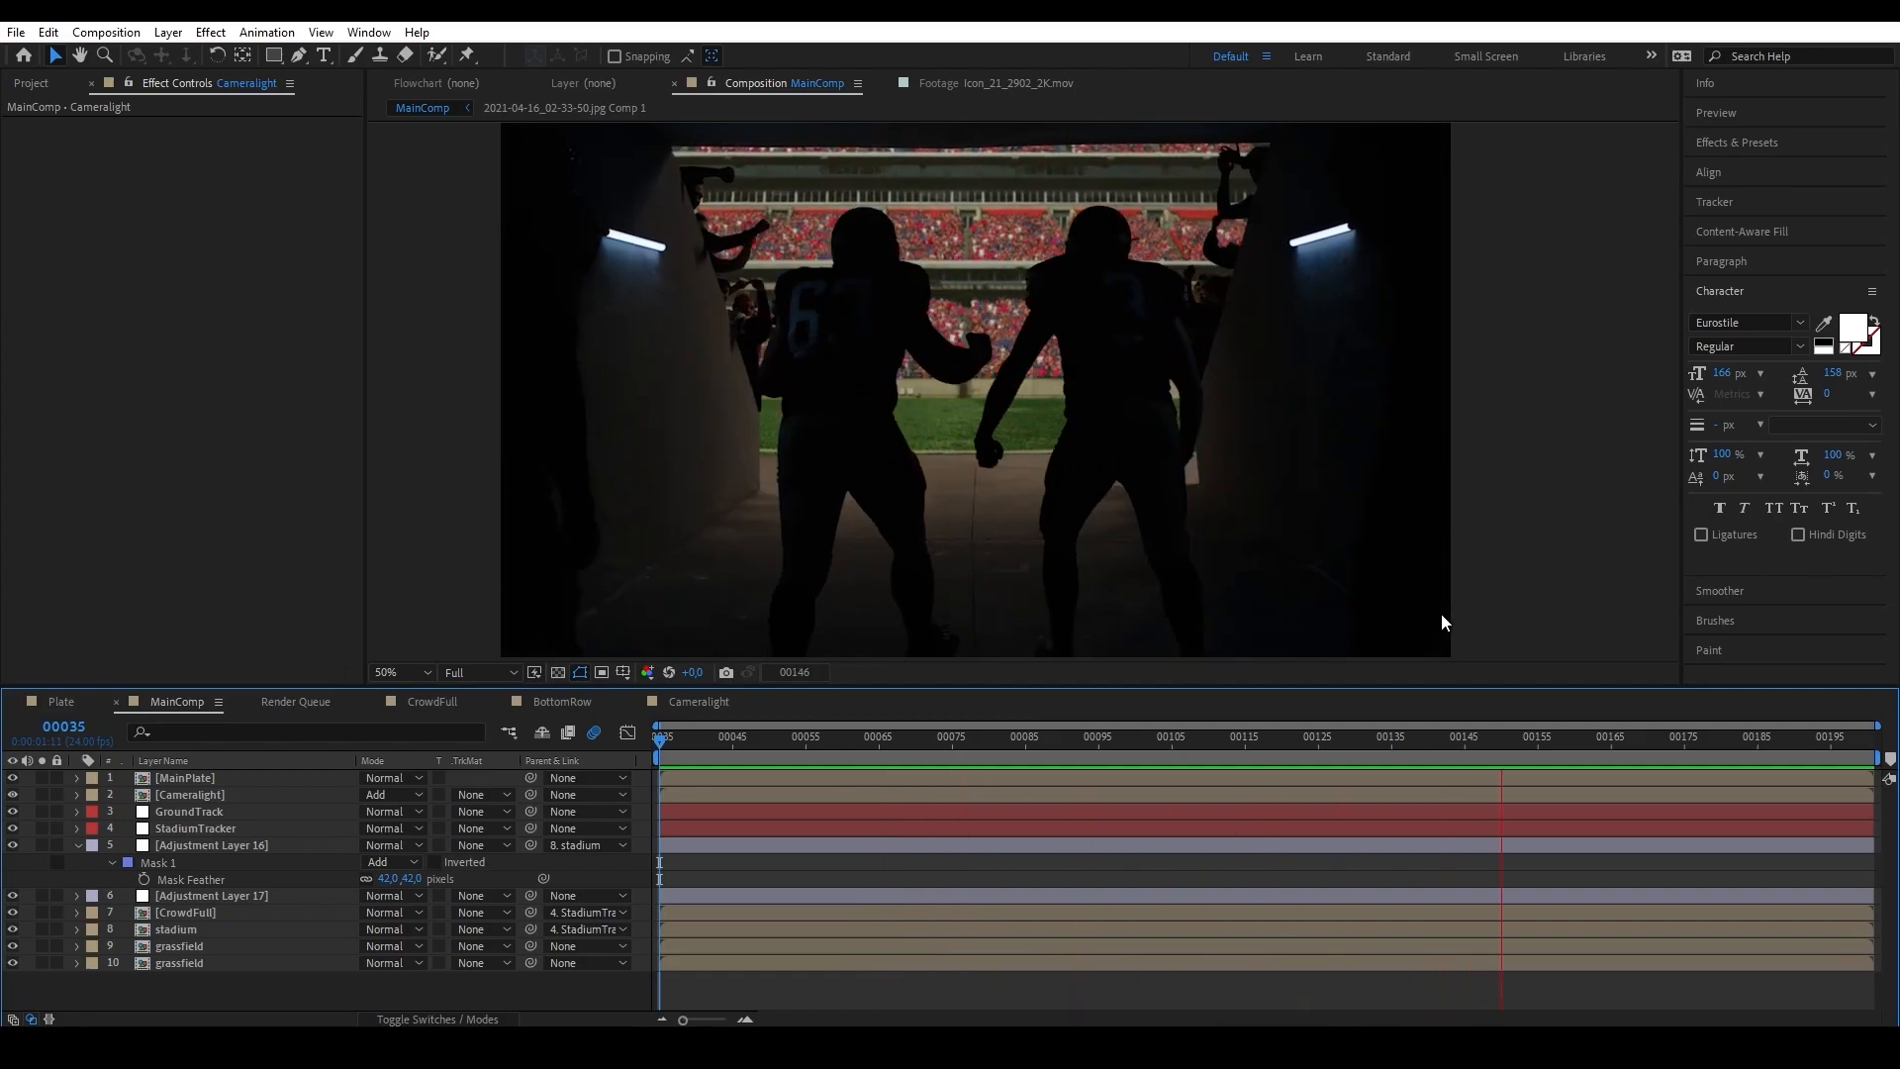
key("space")
double_click(206, 795)
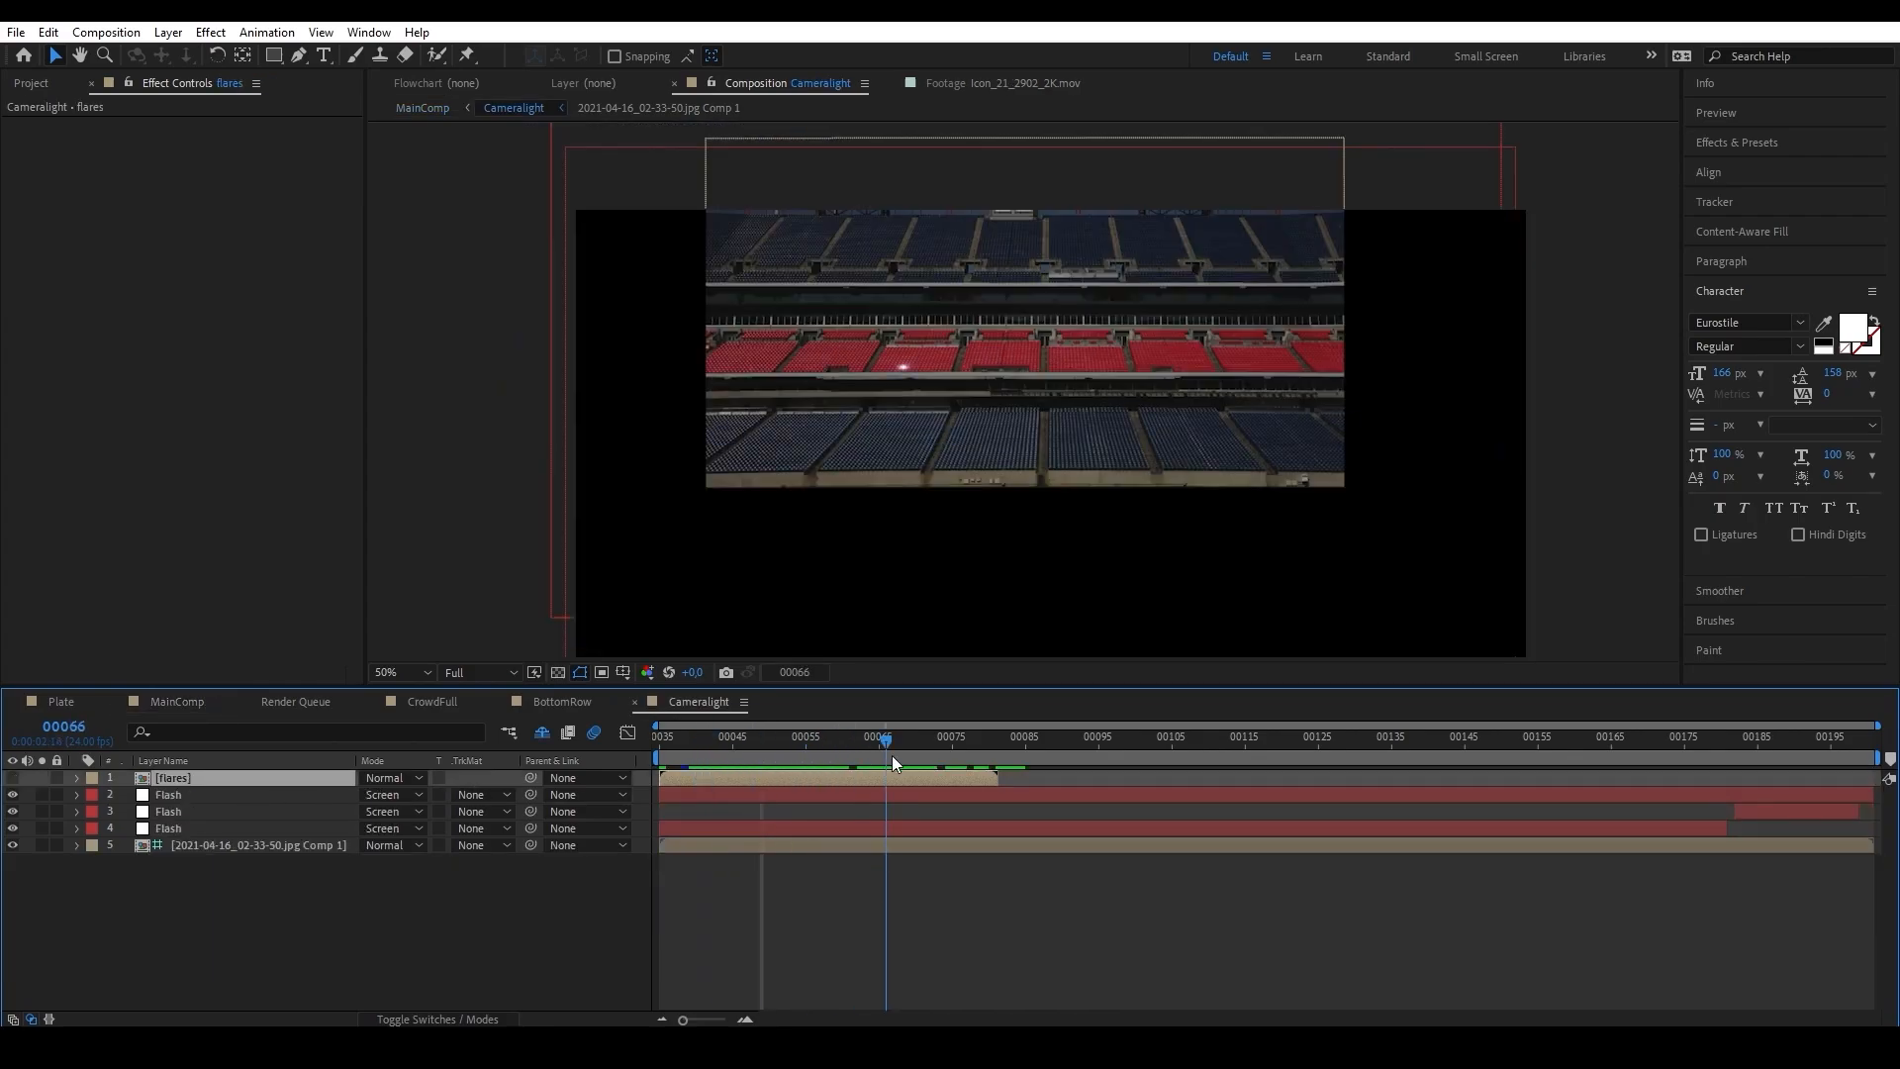
left_click(255, 798)
Open the flares comp to examine its lens flare clip over time, and return to Cameralight to review the flashes.
double_click(249, 780)
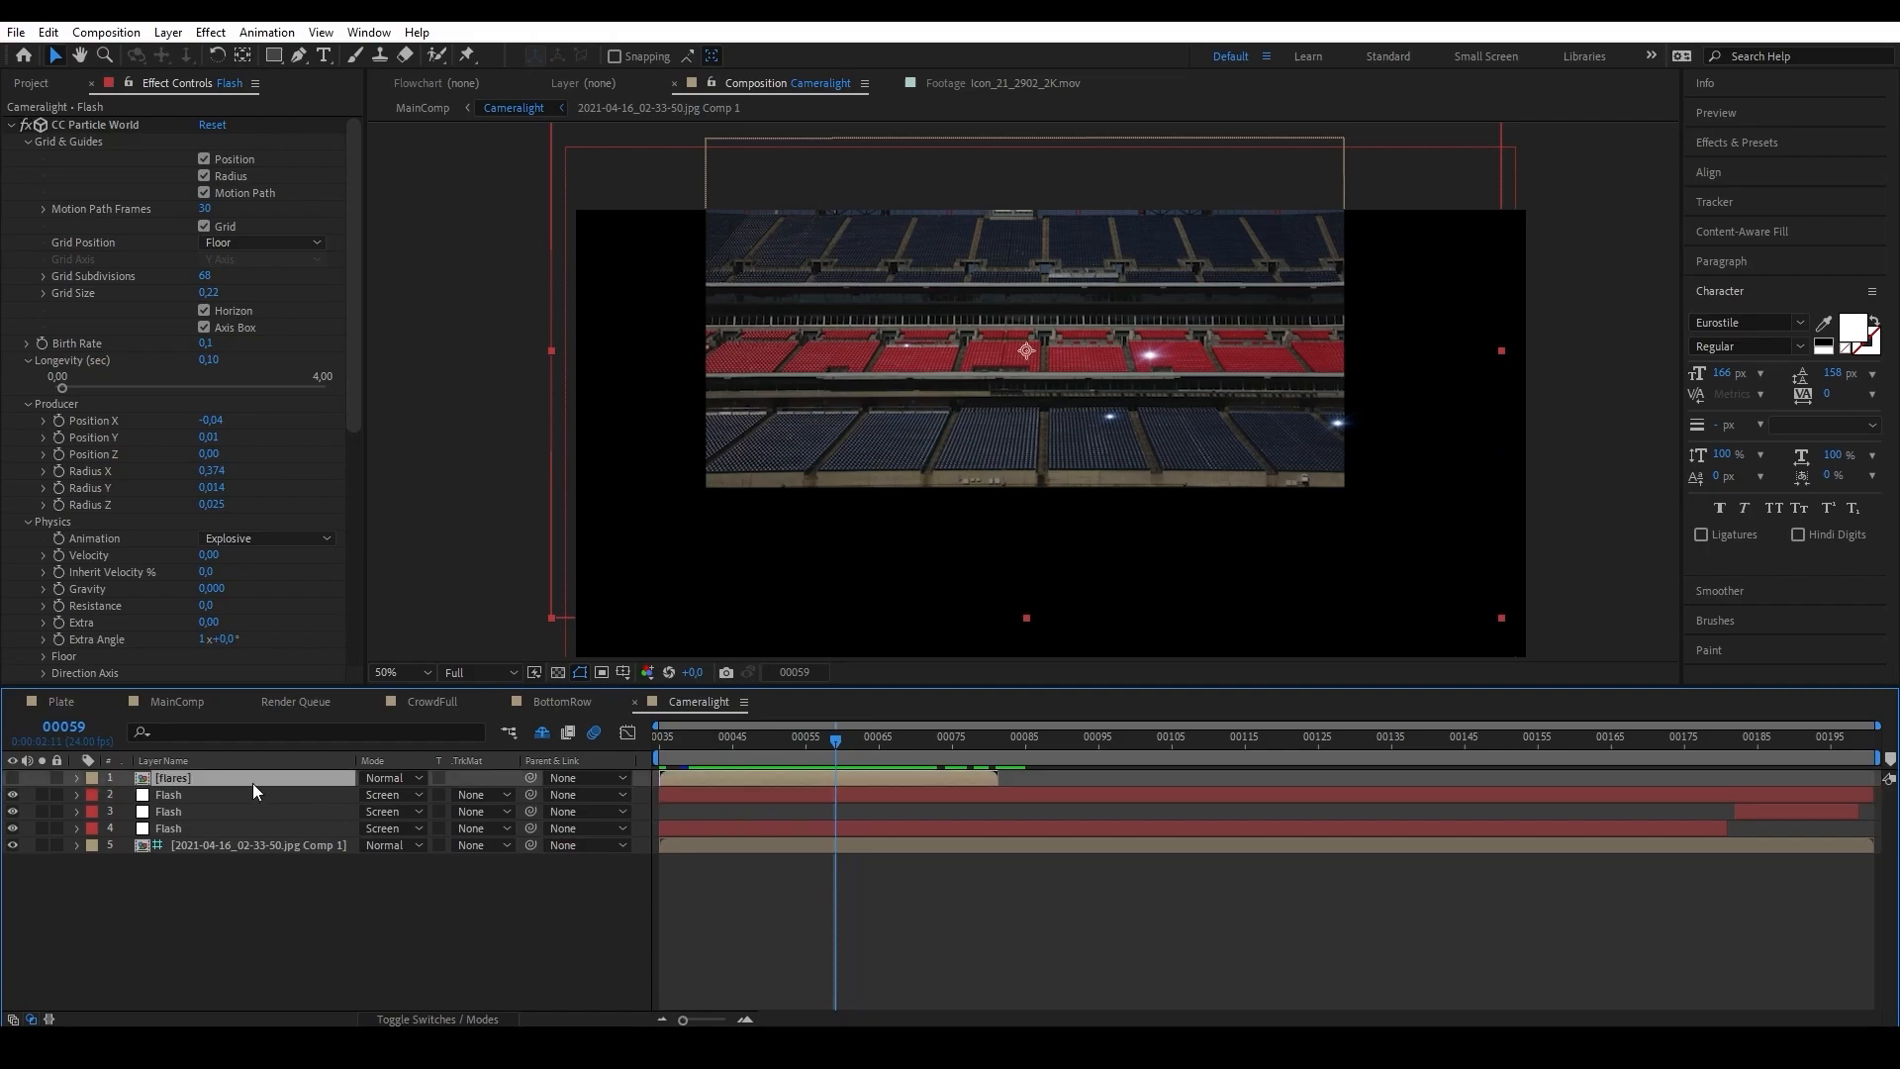
left_click_drag(856, 748, 1259, 788)
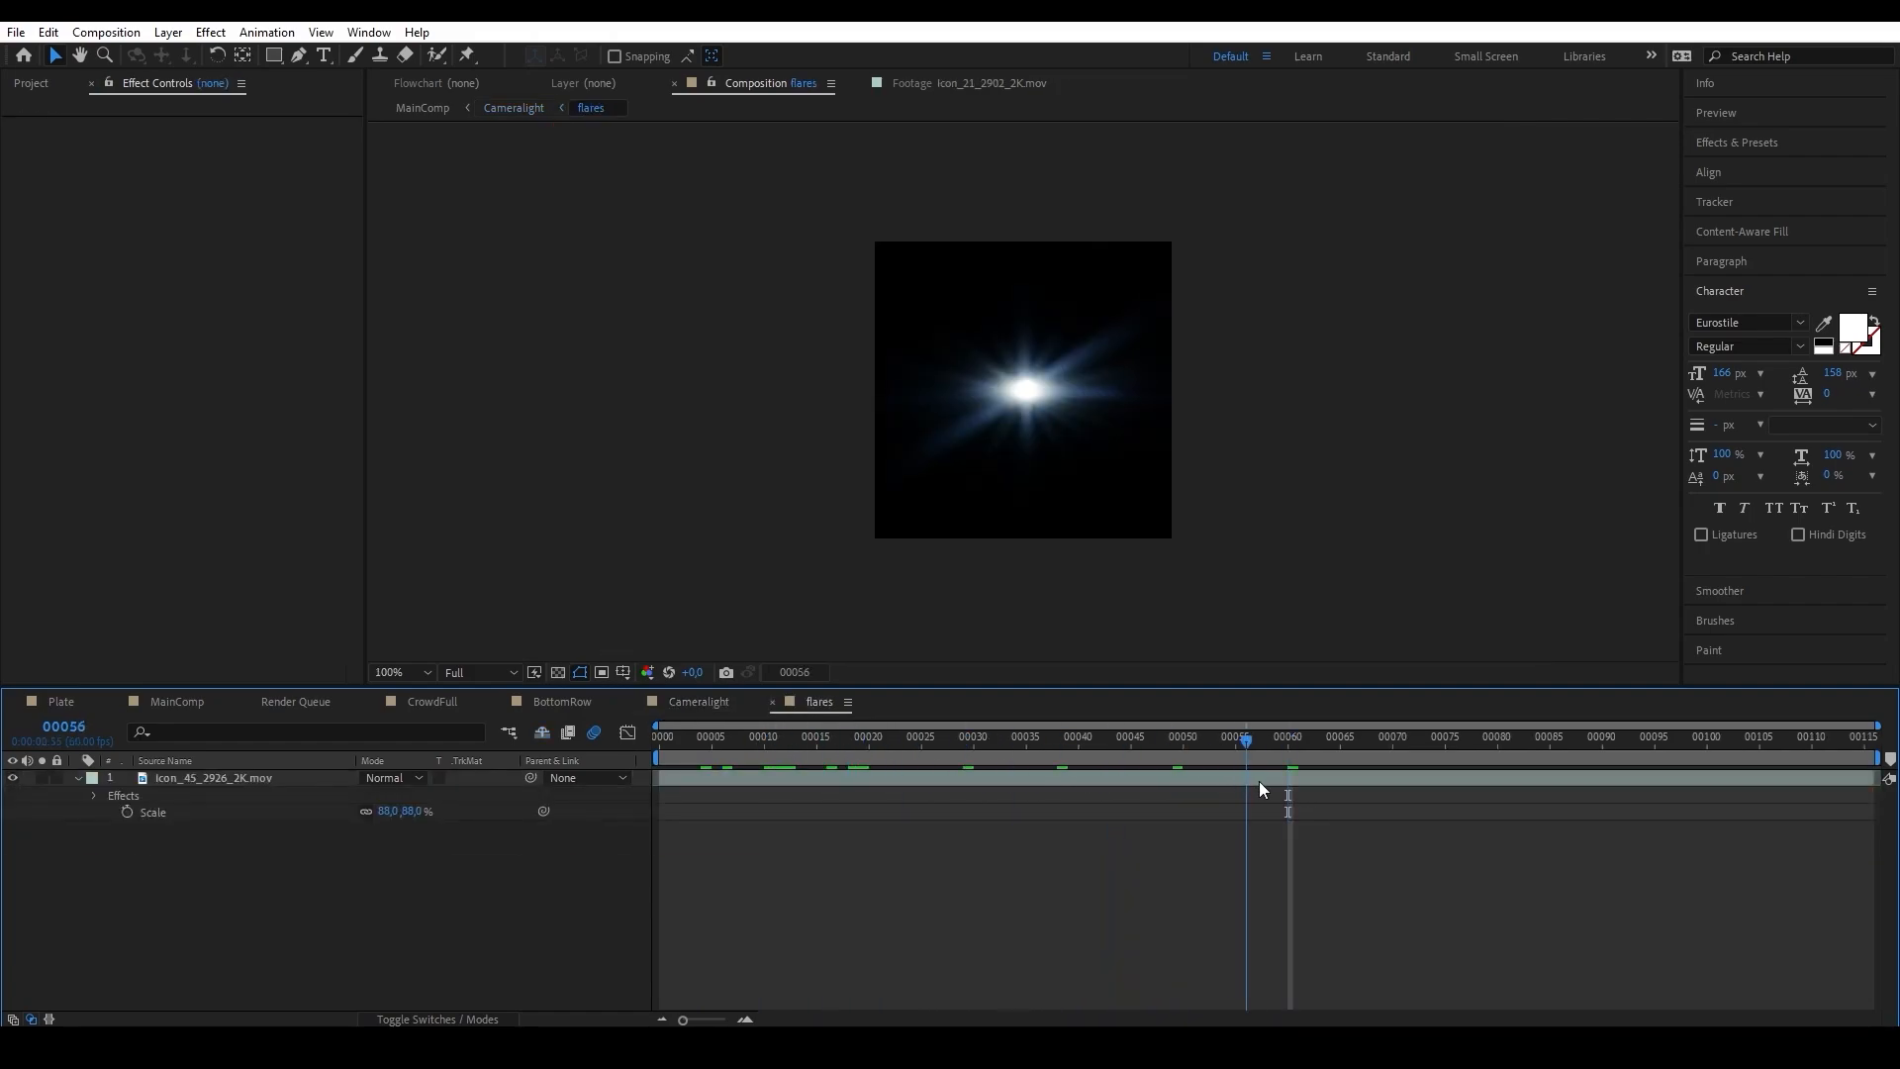
left_click(512, 109)
left_click_drag(880, 750, 781, 732)
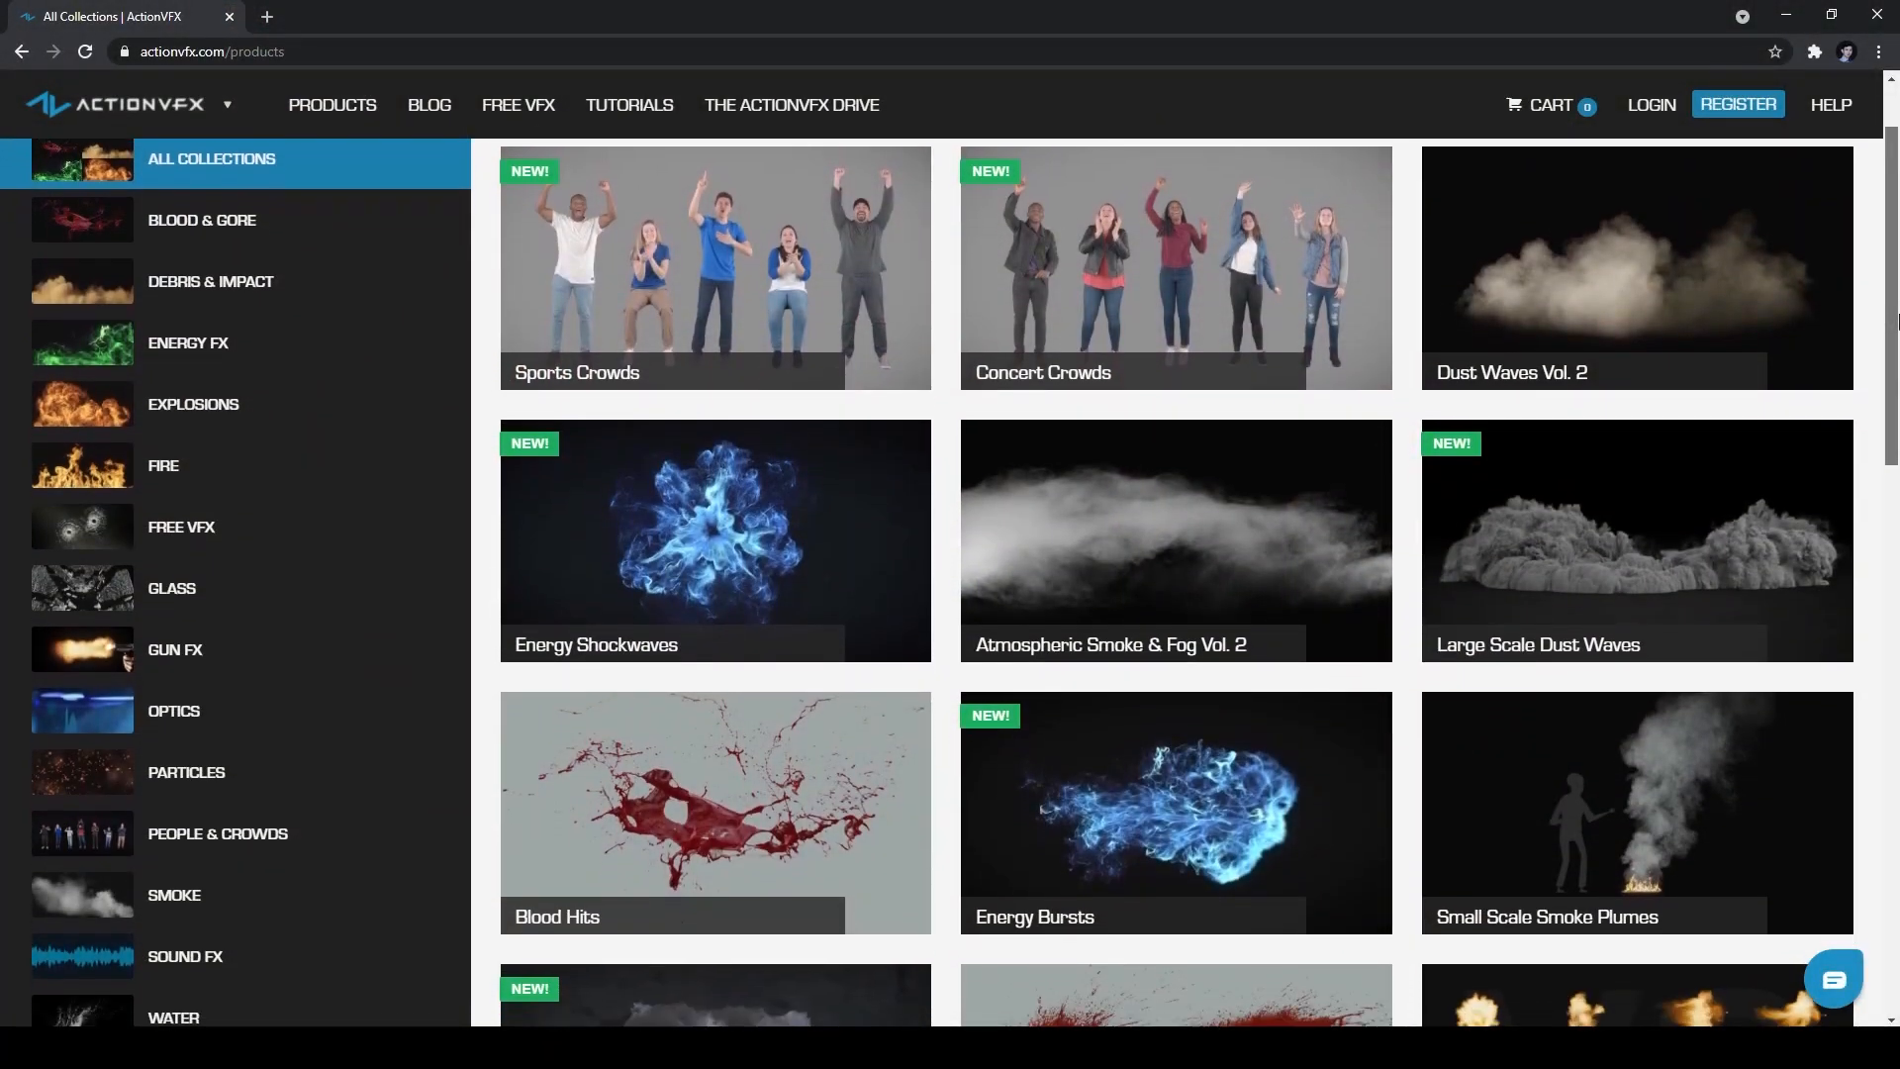
Switch to the browser and look through the ActionVFX collections page for other effects.
left_click_drag(1897, 319, 1896, 496)
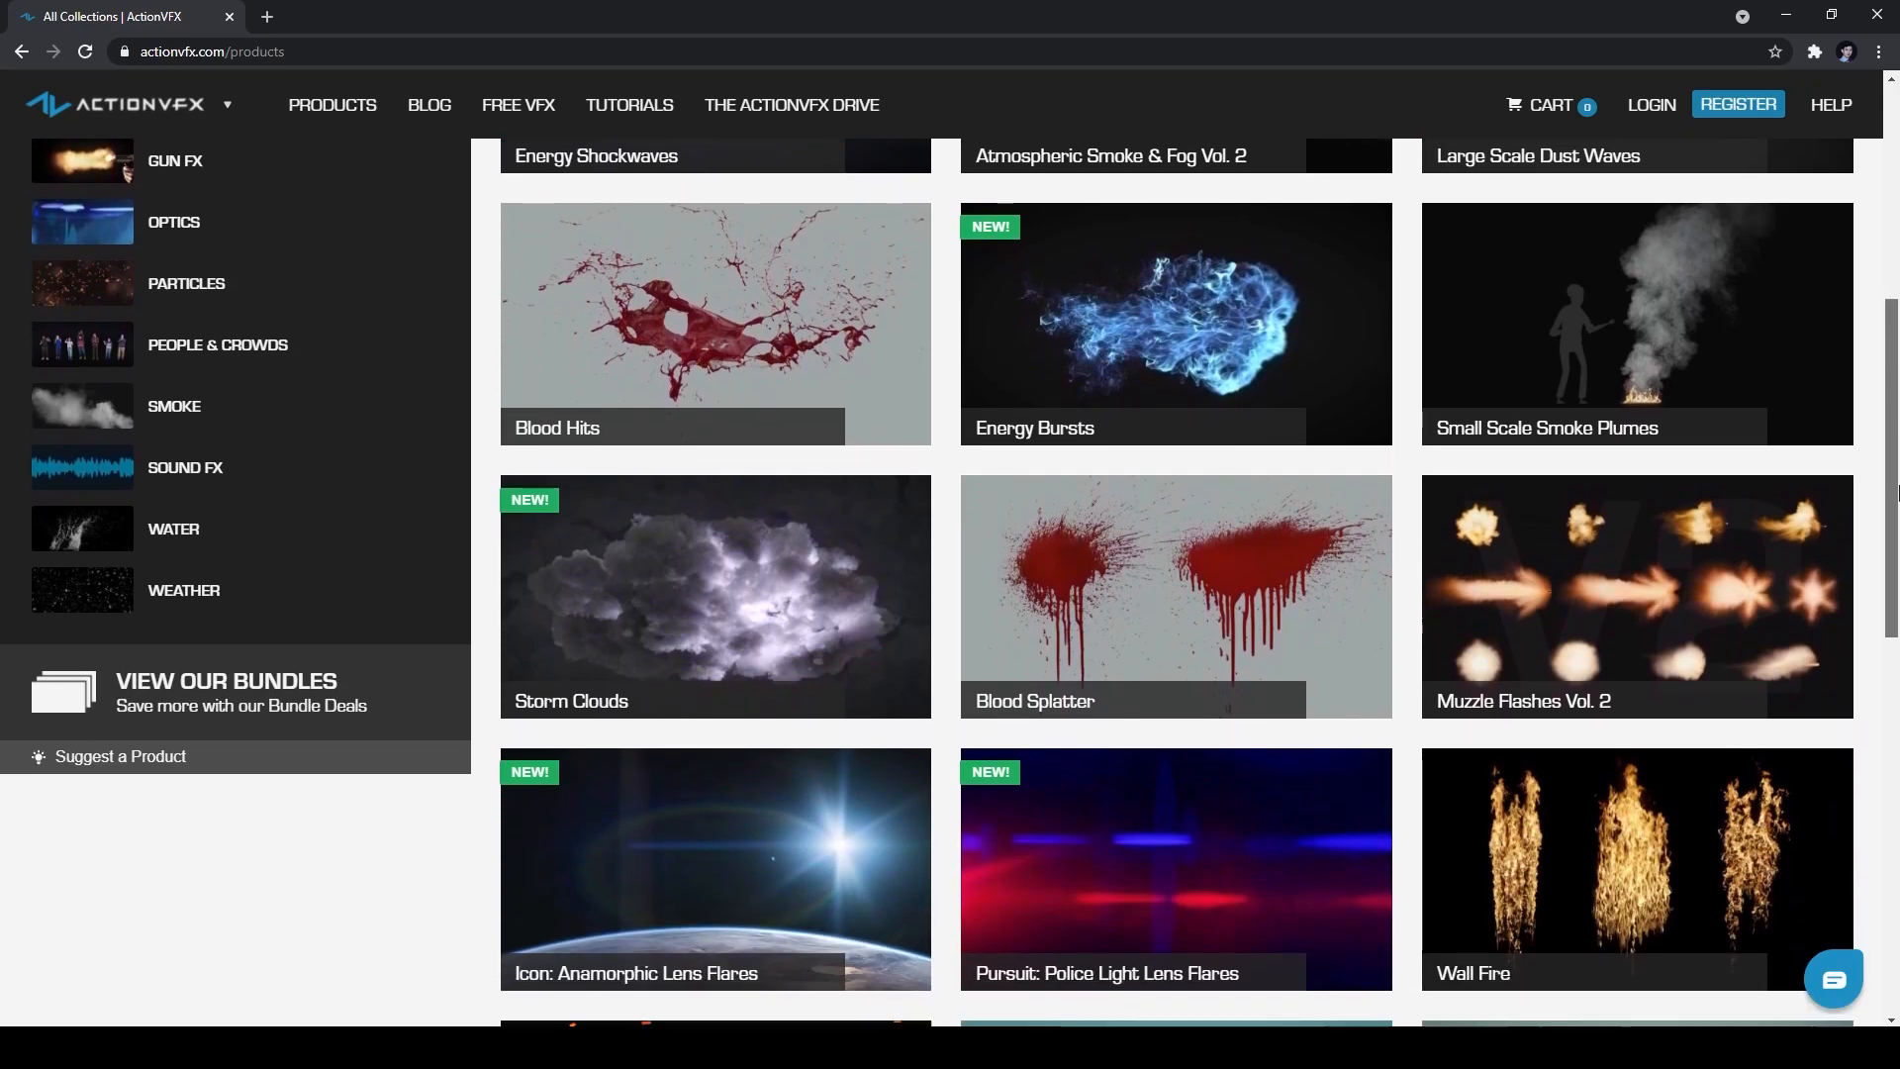